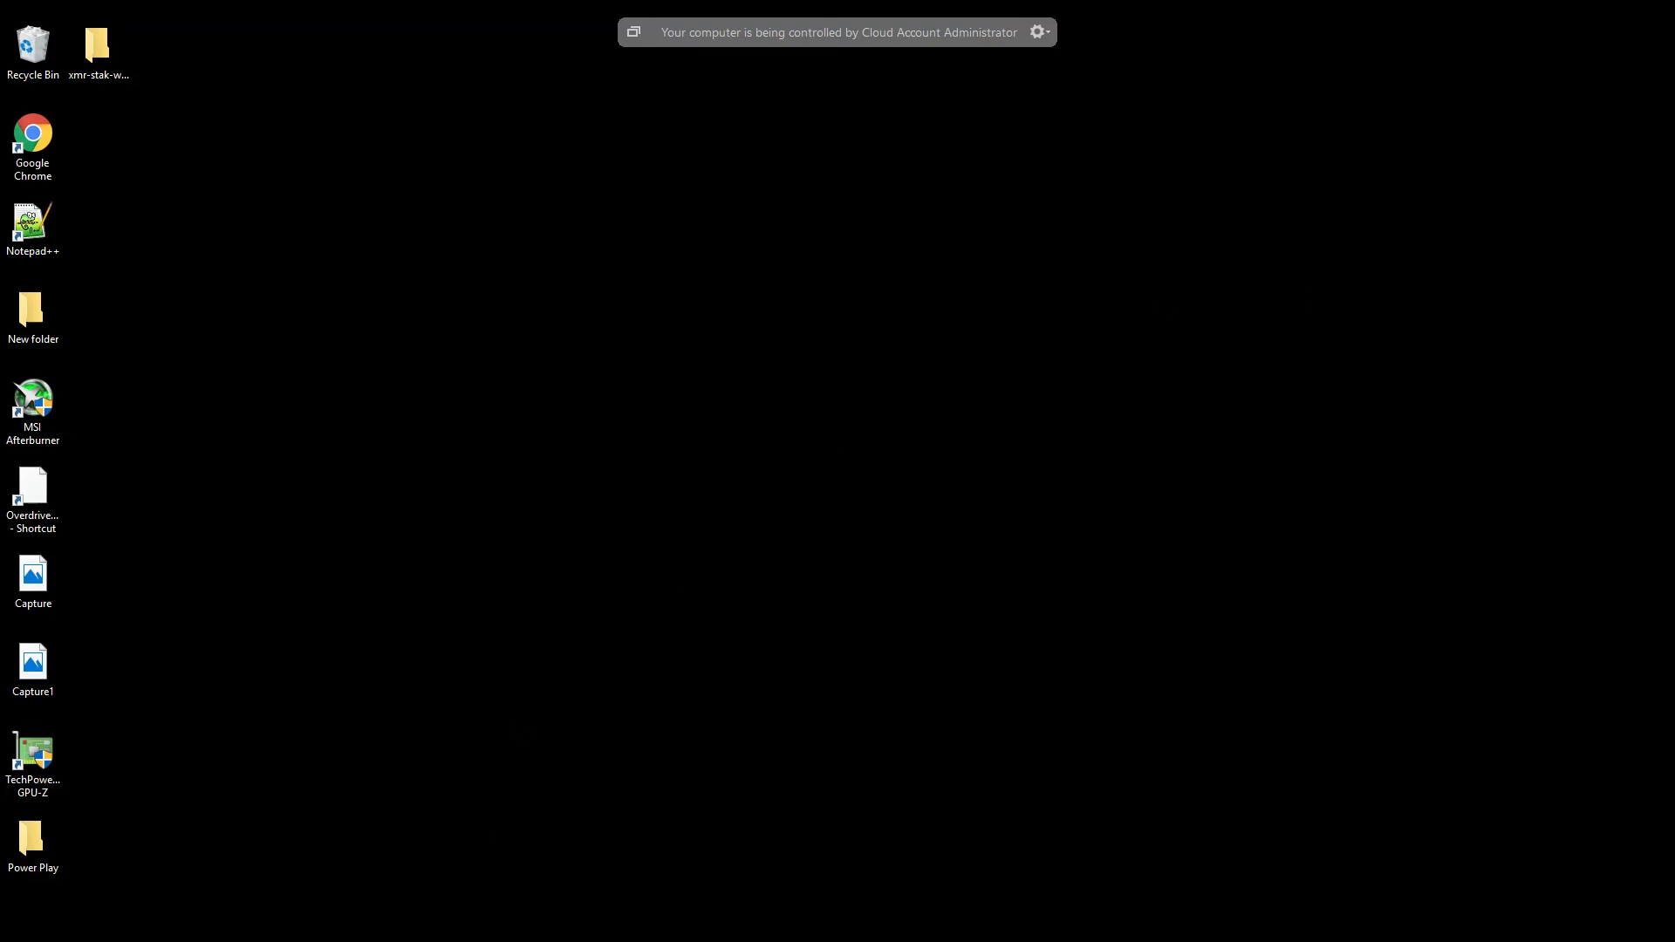
- Switch to Chrome and download xmr-stak-win64.zip from the fireice-uk/xmr-stak GitHub releases page
click(501, 934)
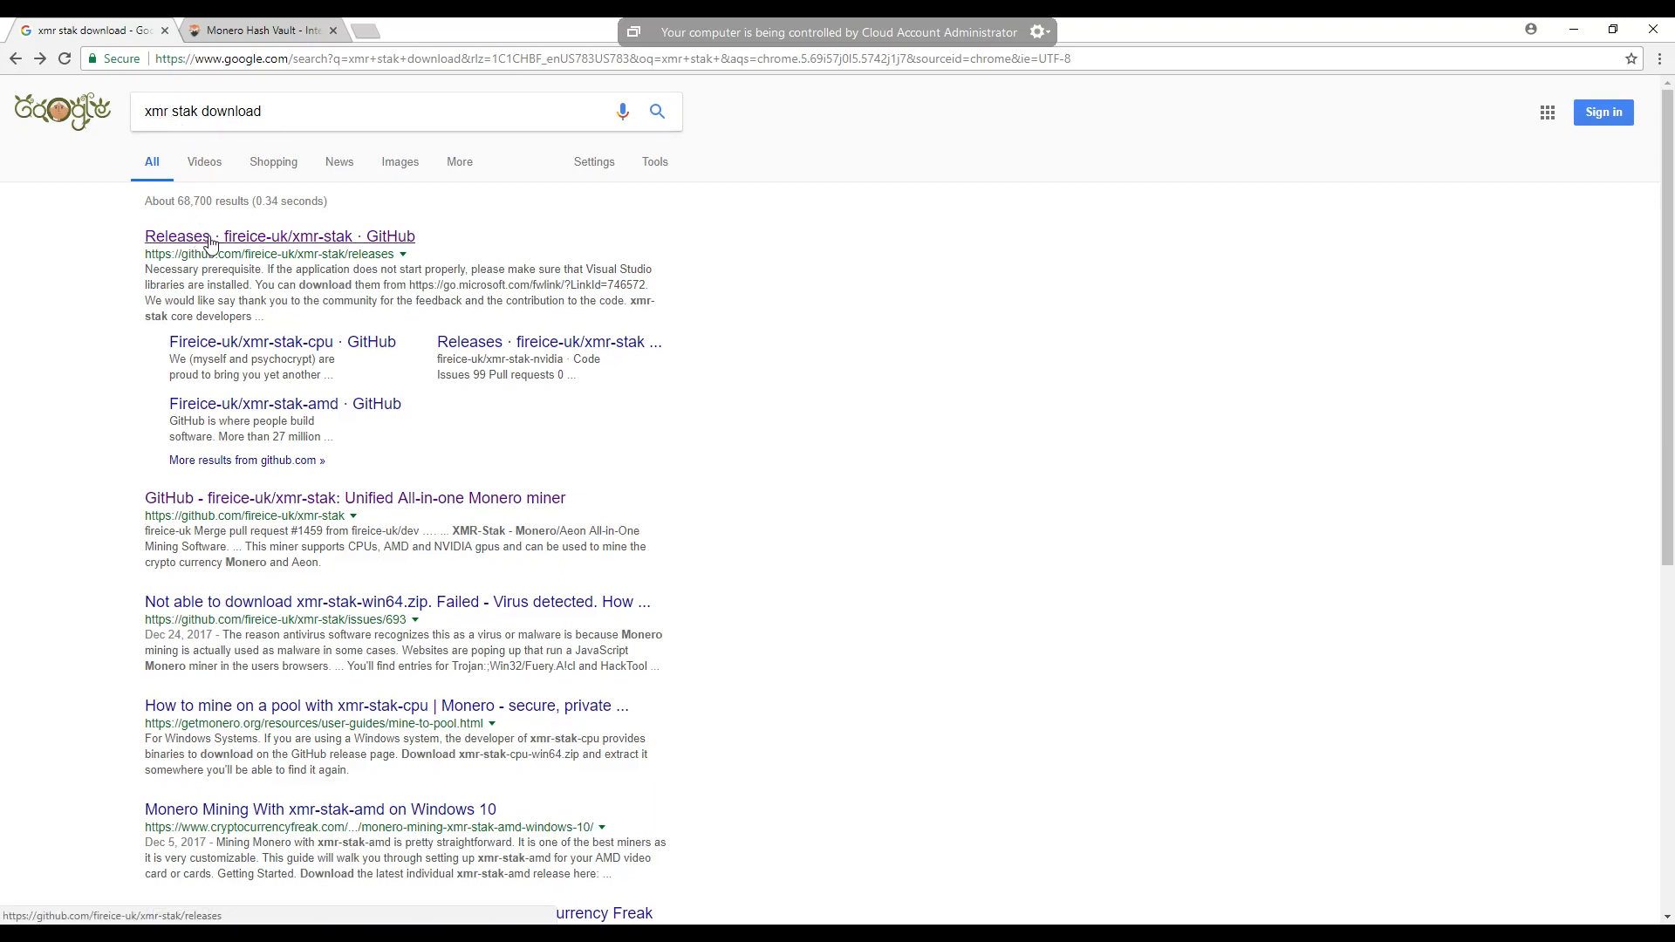
click(264, 240)
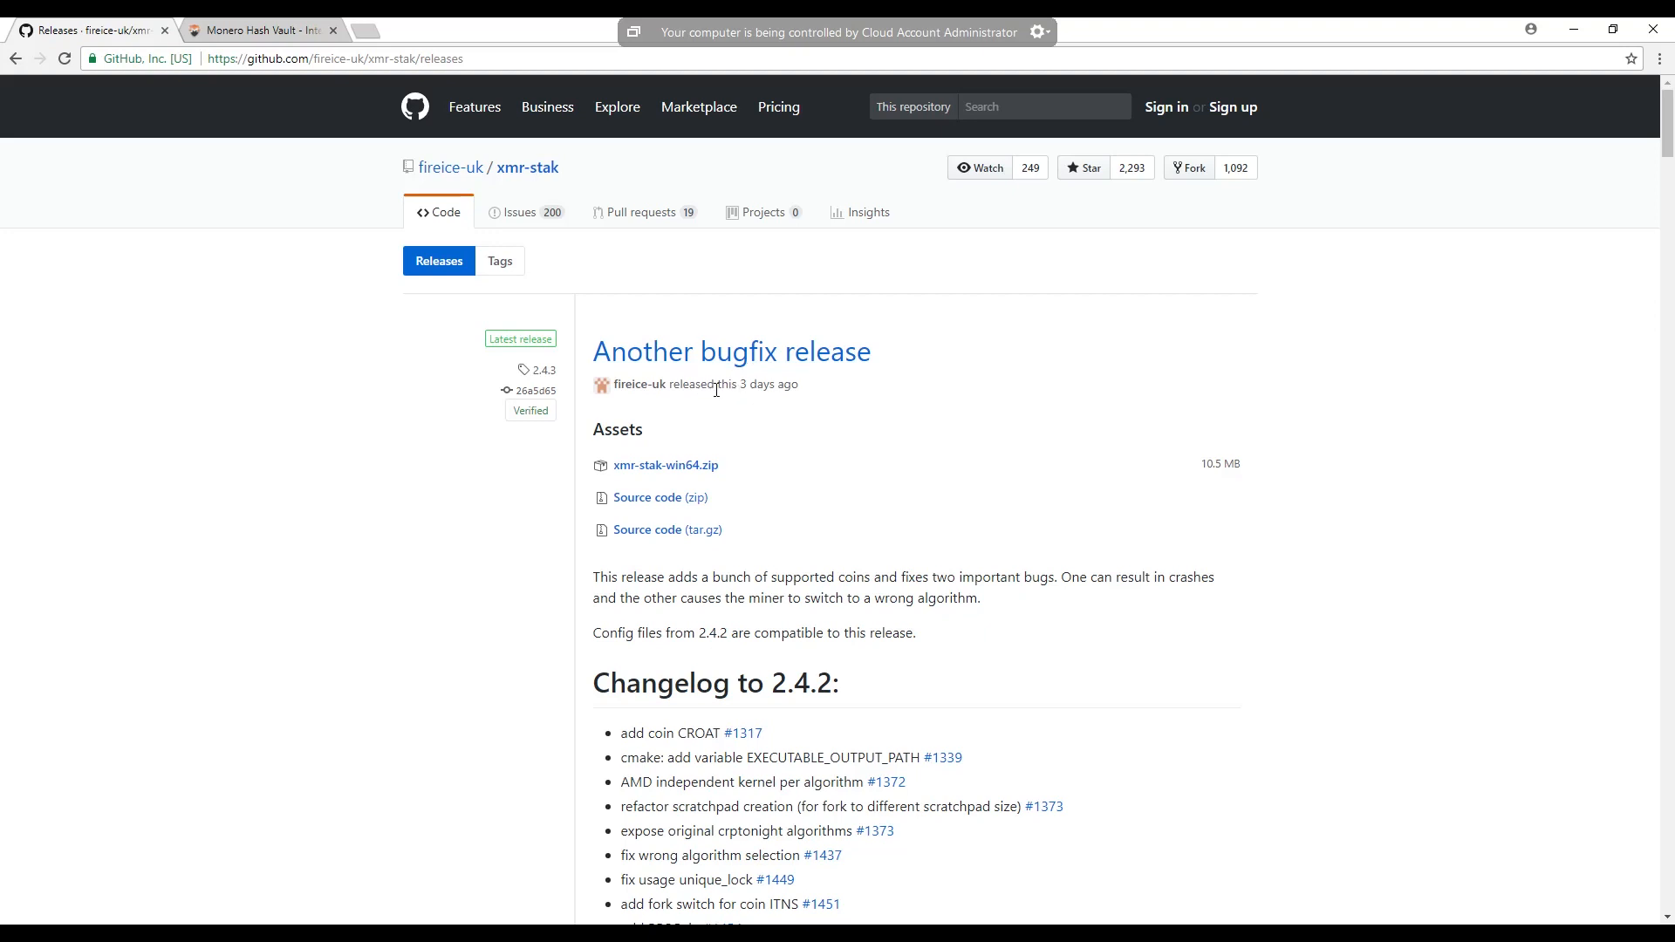
mouse_move(766, 390)
click(697, 468)
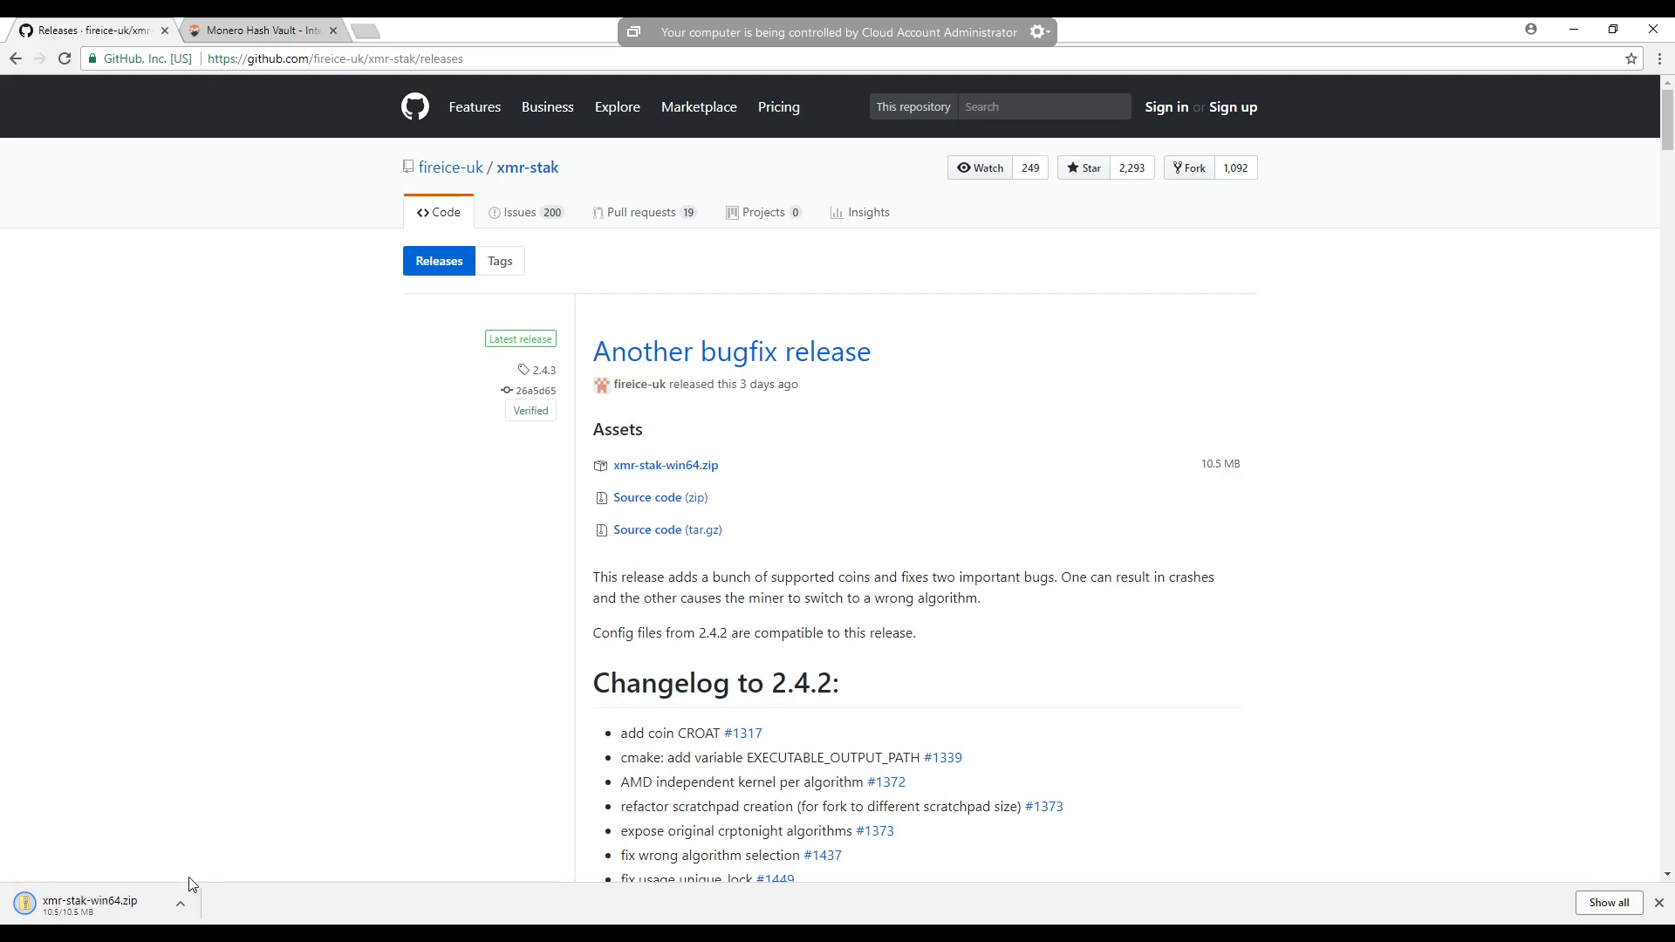
- Open the downloaded zip archive in a maximized window, minimize the browser, and enter the archive's xmr-stak-win64 folder
click(154, 904)
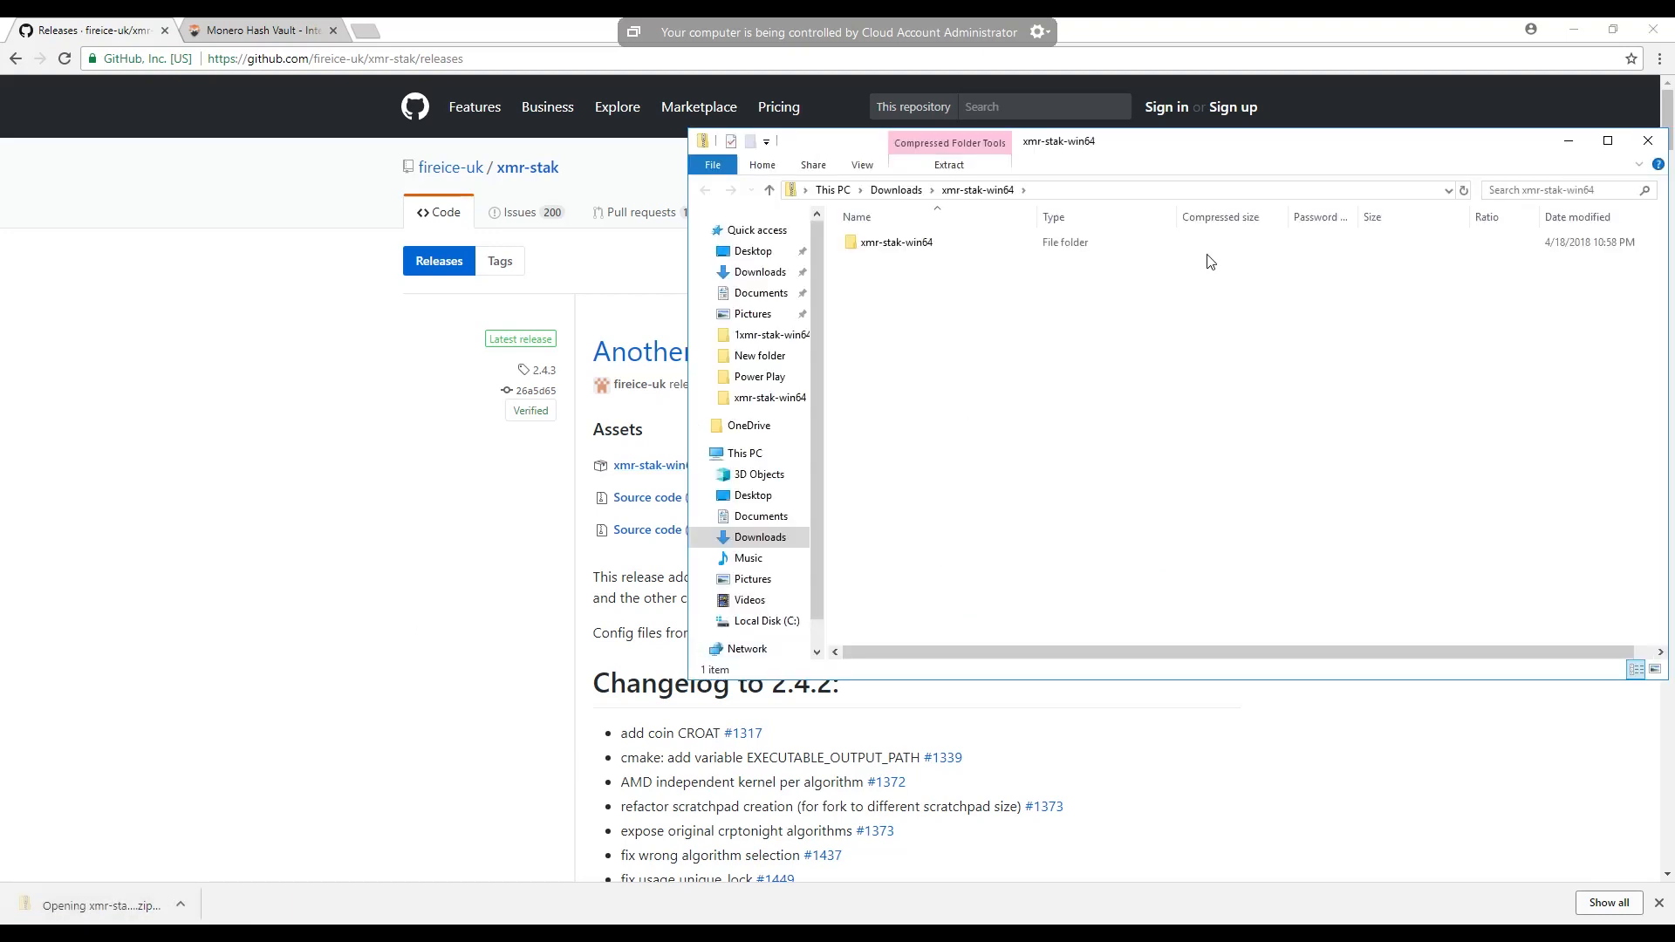
click(1573, 31)
click(1608, 141)
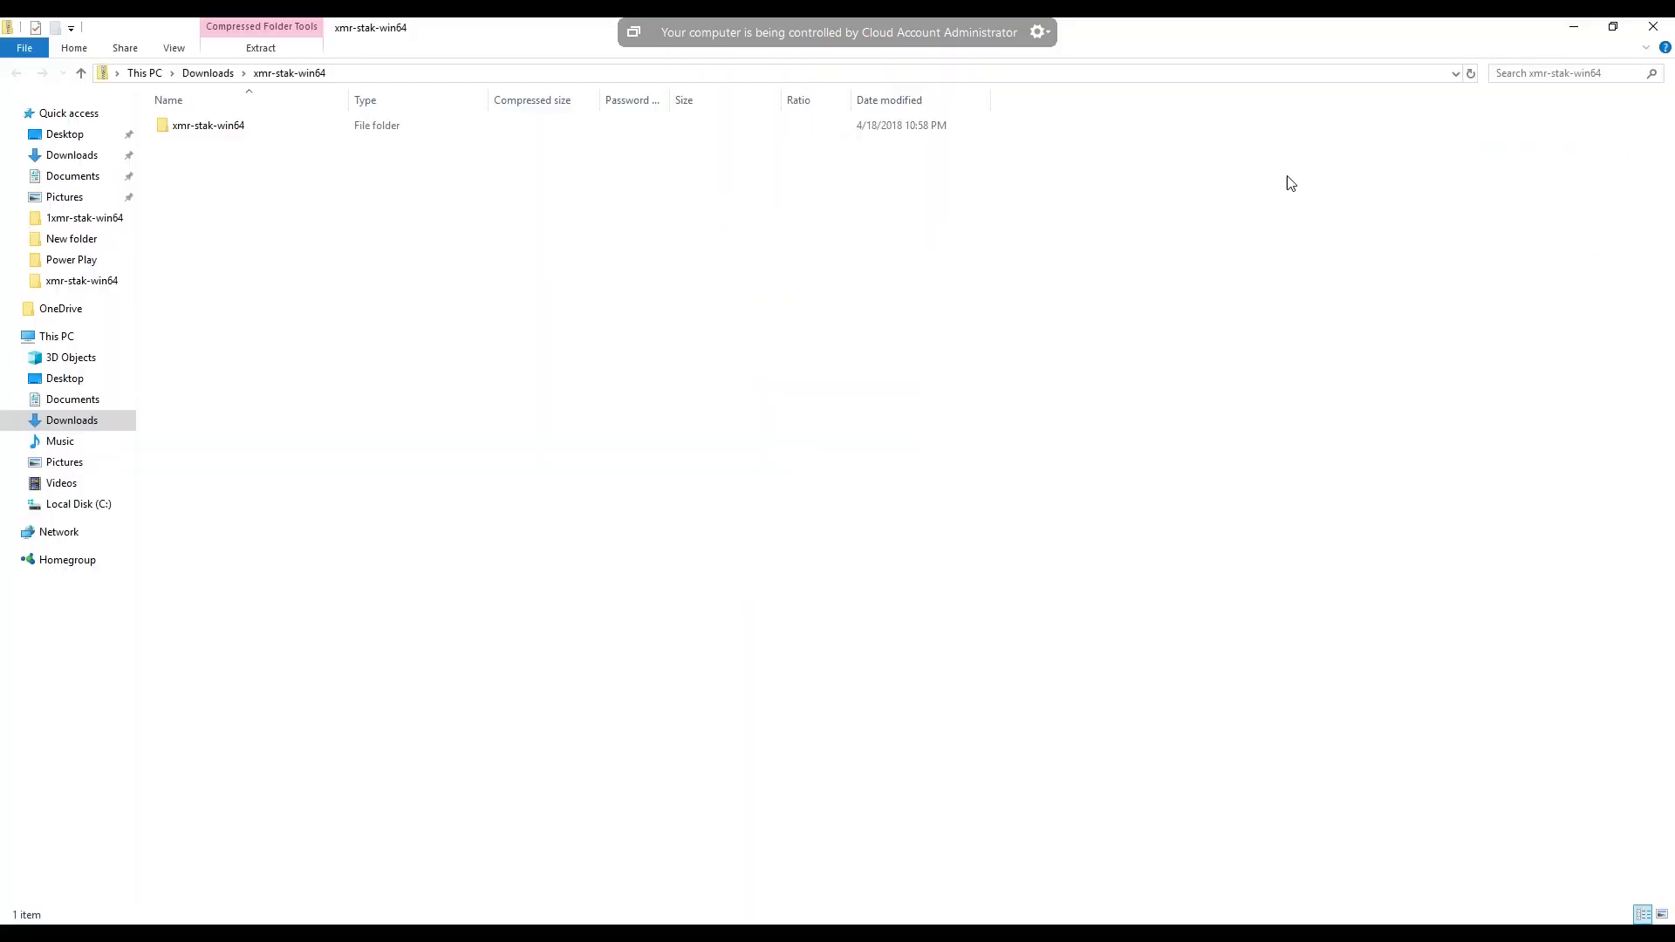
double_click(207, 128)
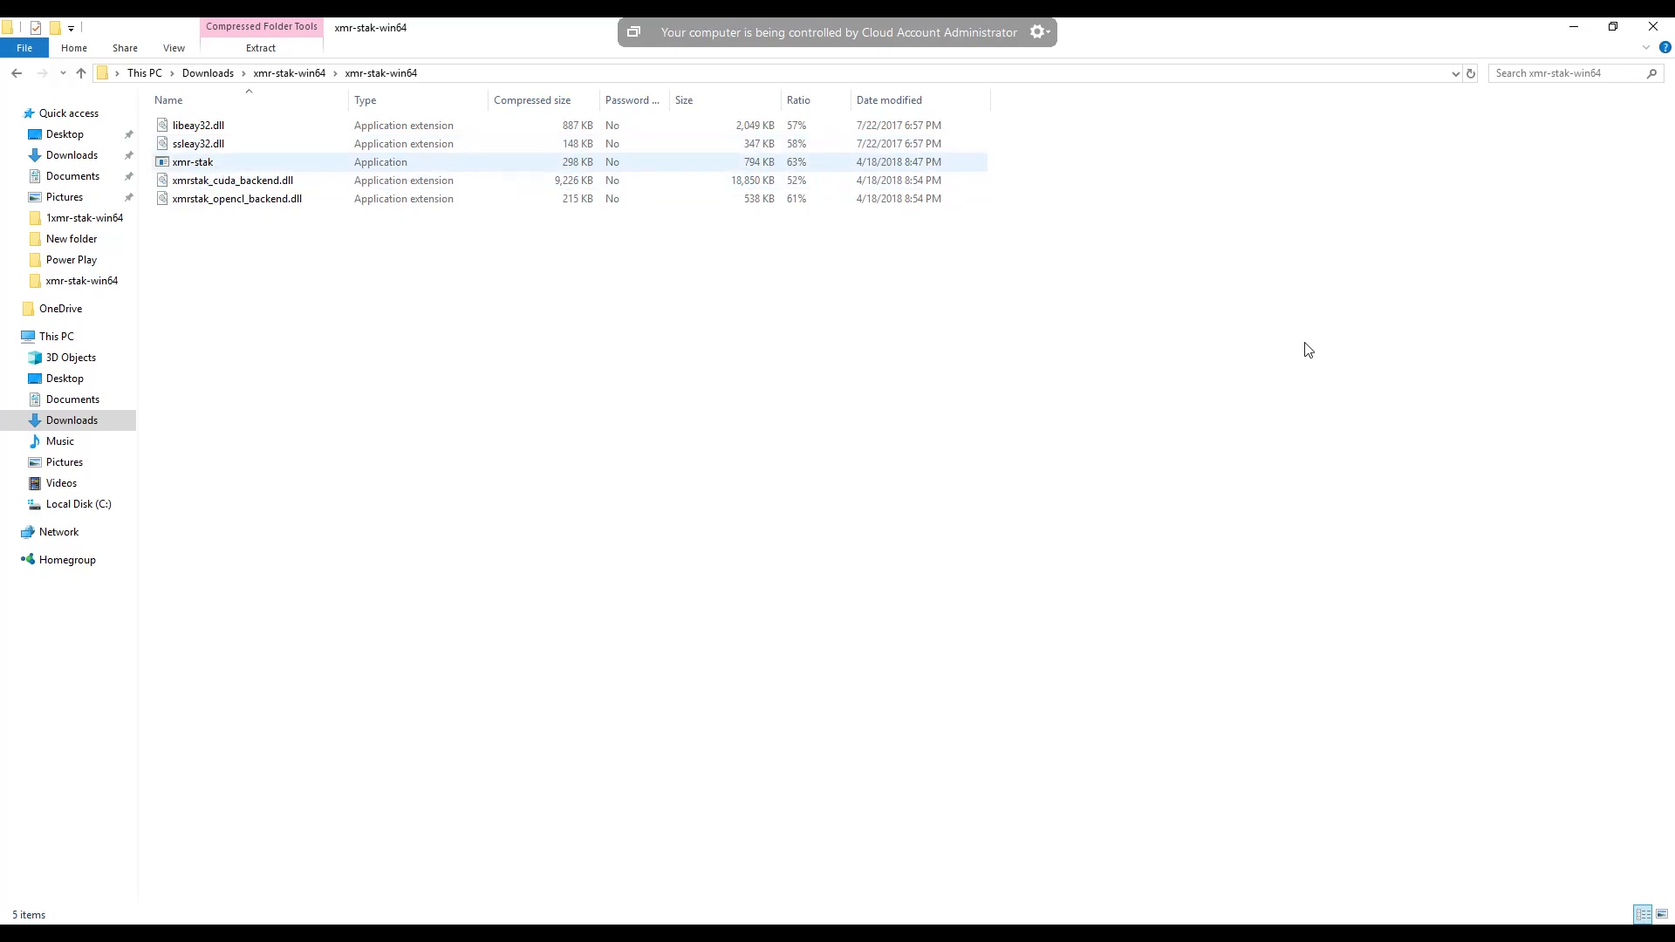
- Extract all files of the xmr-stak-win64 archive, choosing the Desktop as the destination folder
click(209, 162)
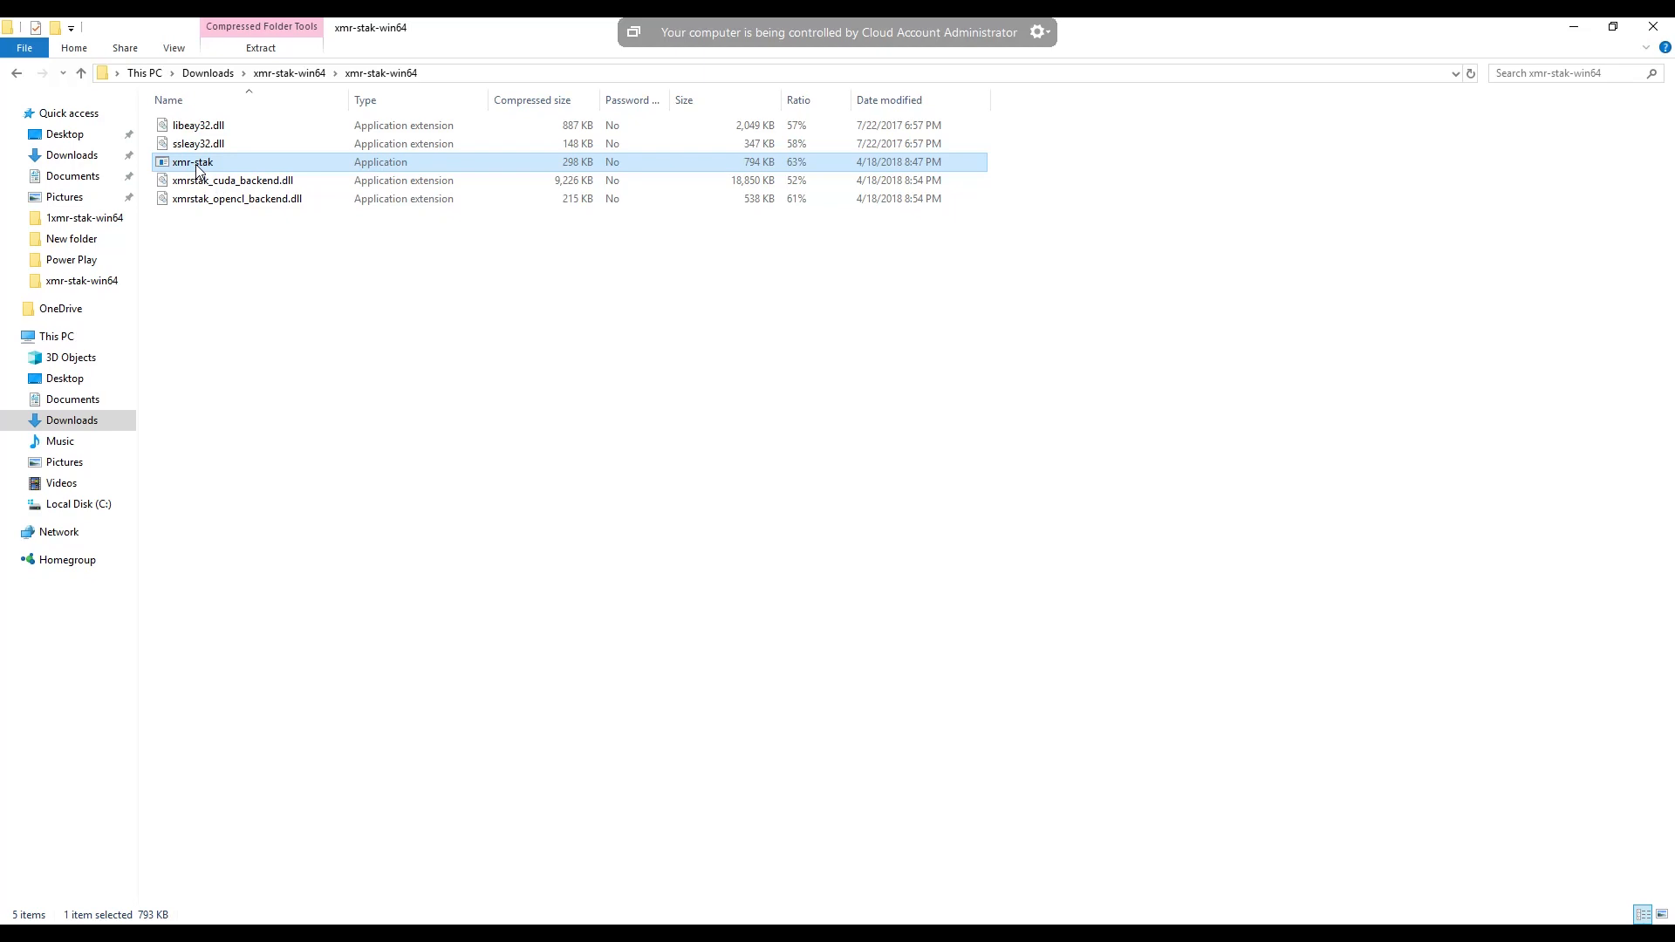
double_click(196, 168)
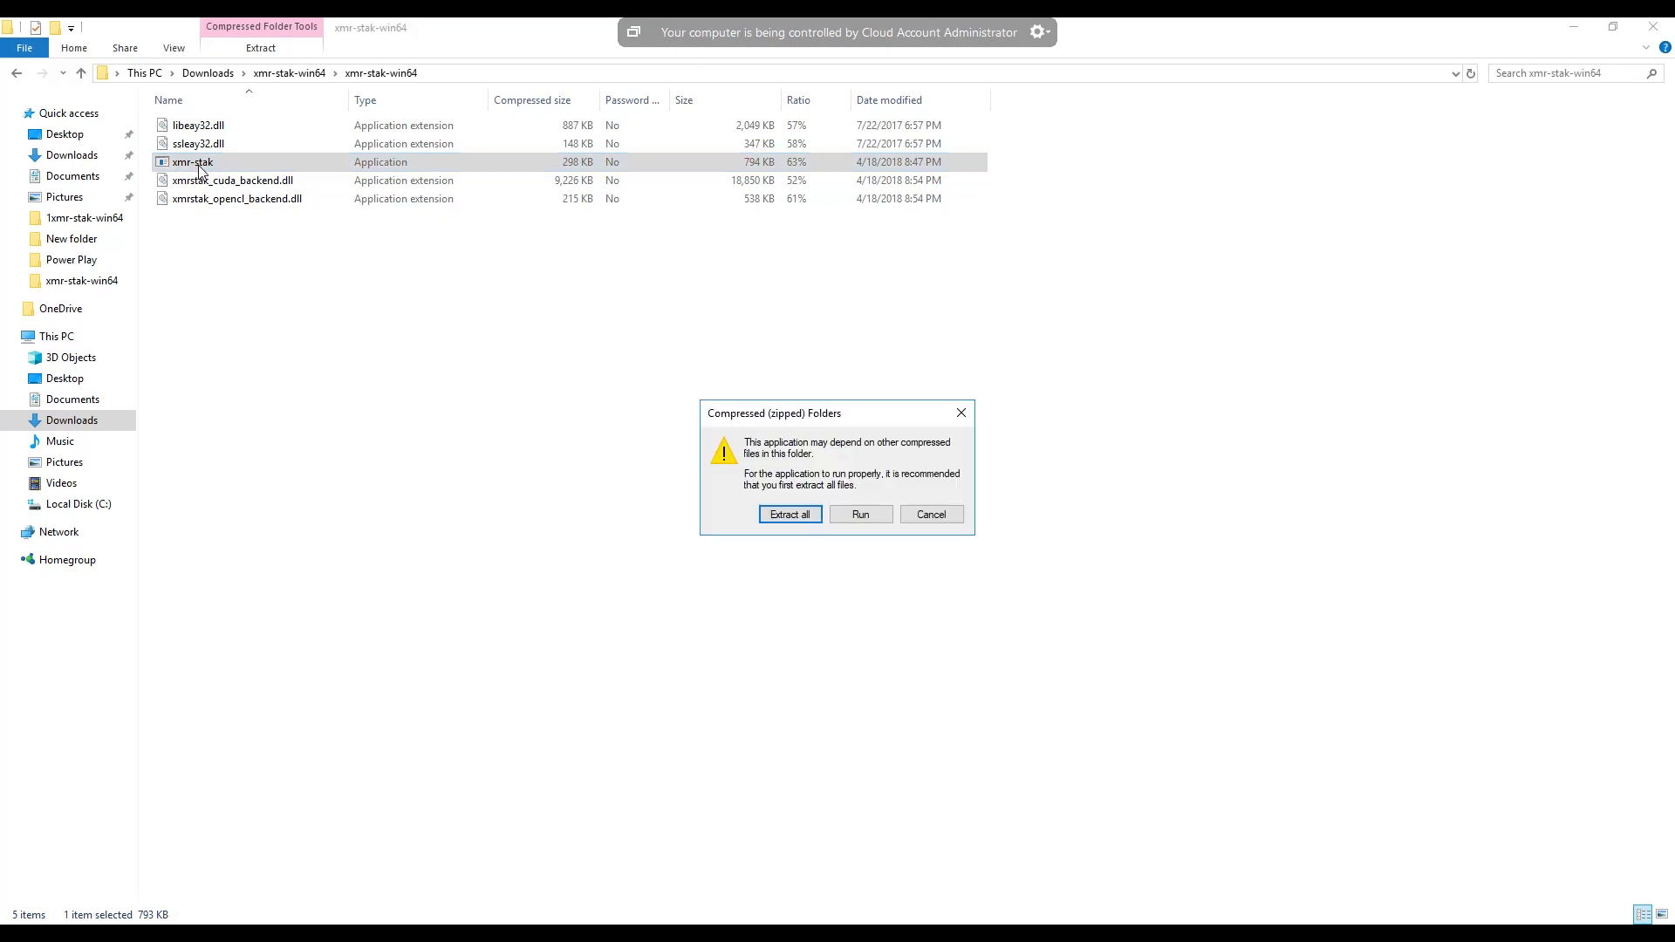
click(794, 516)
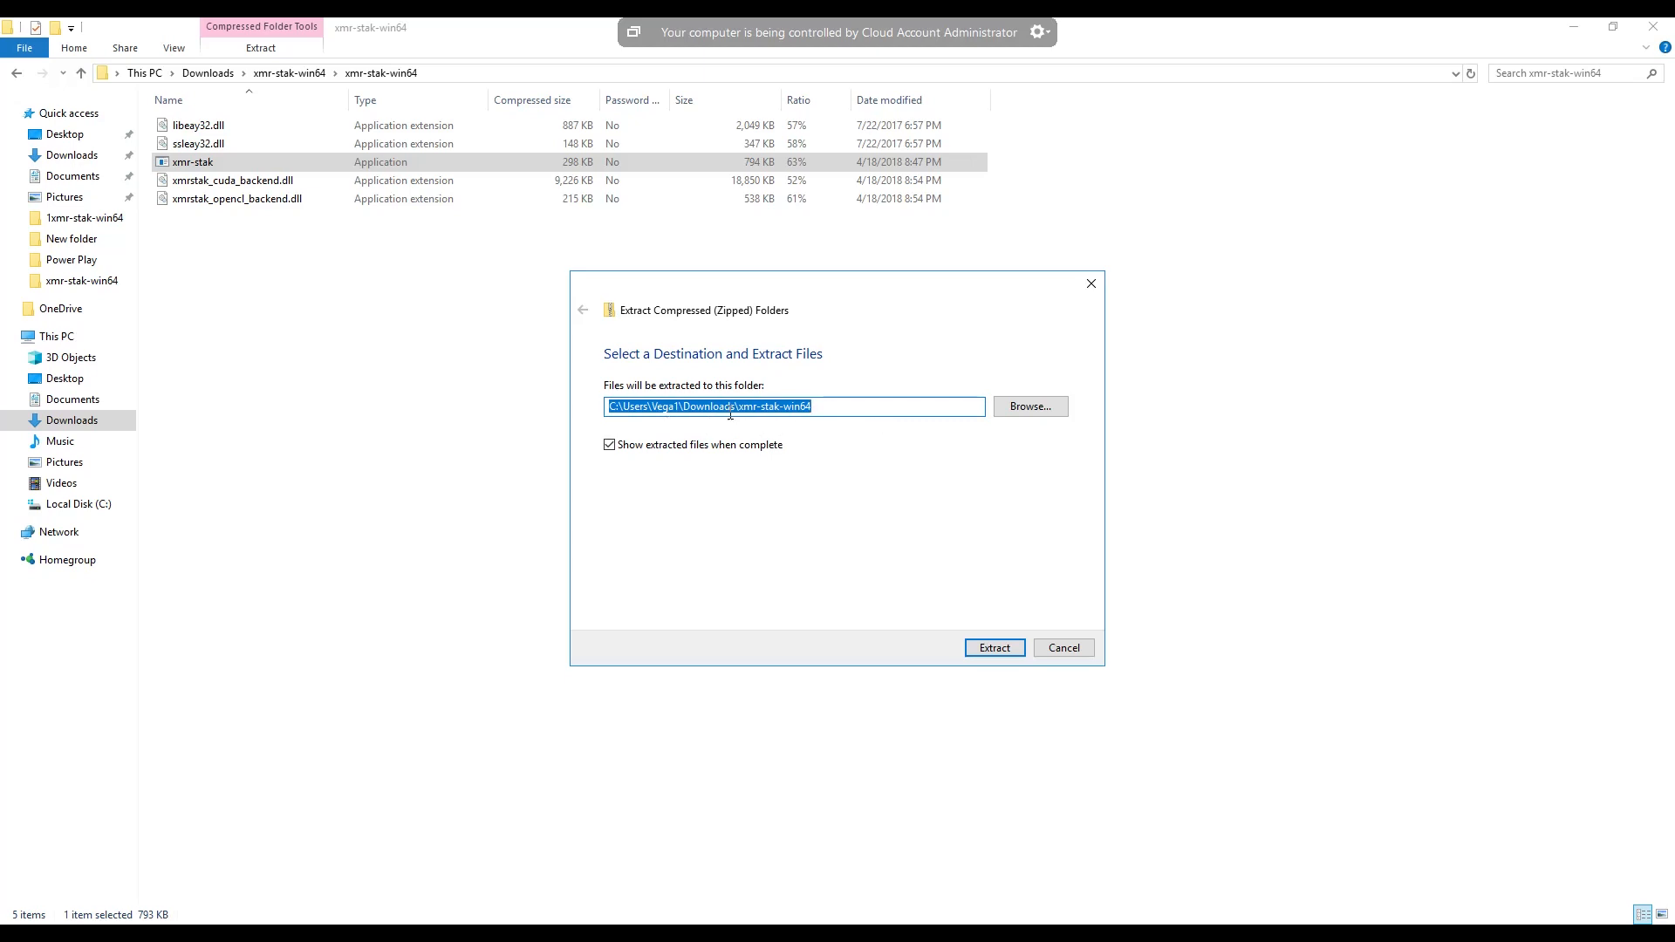
click(1003, 414)
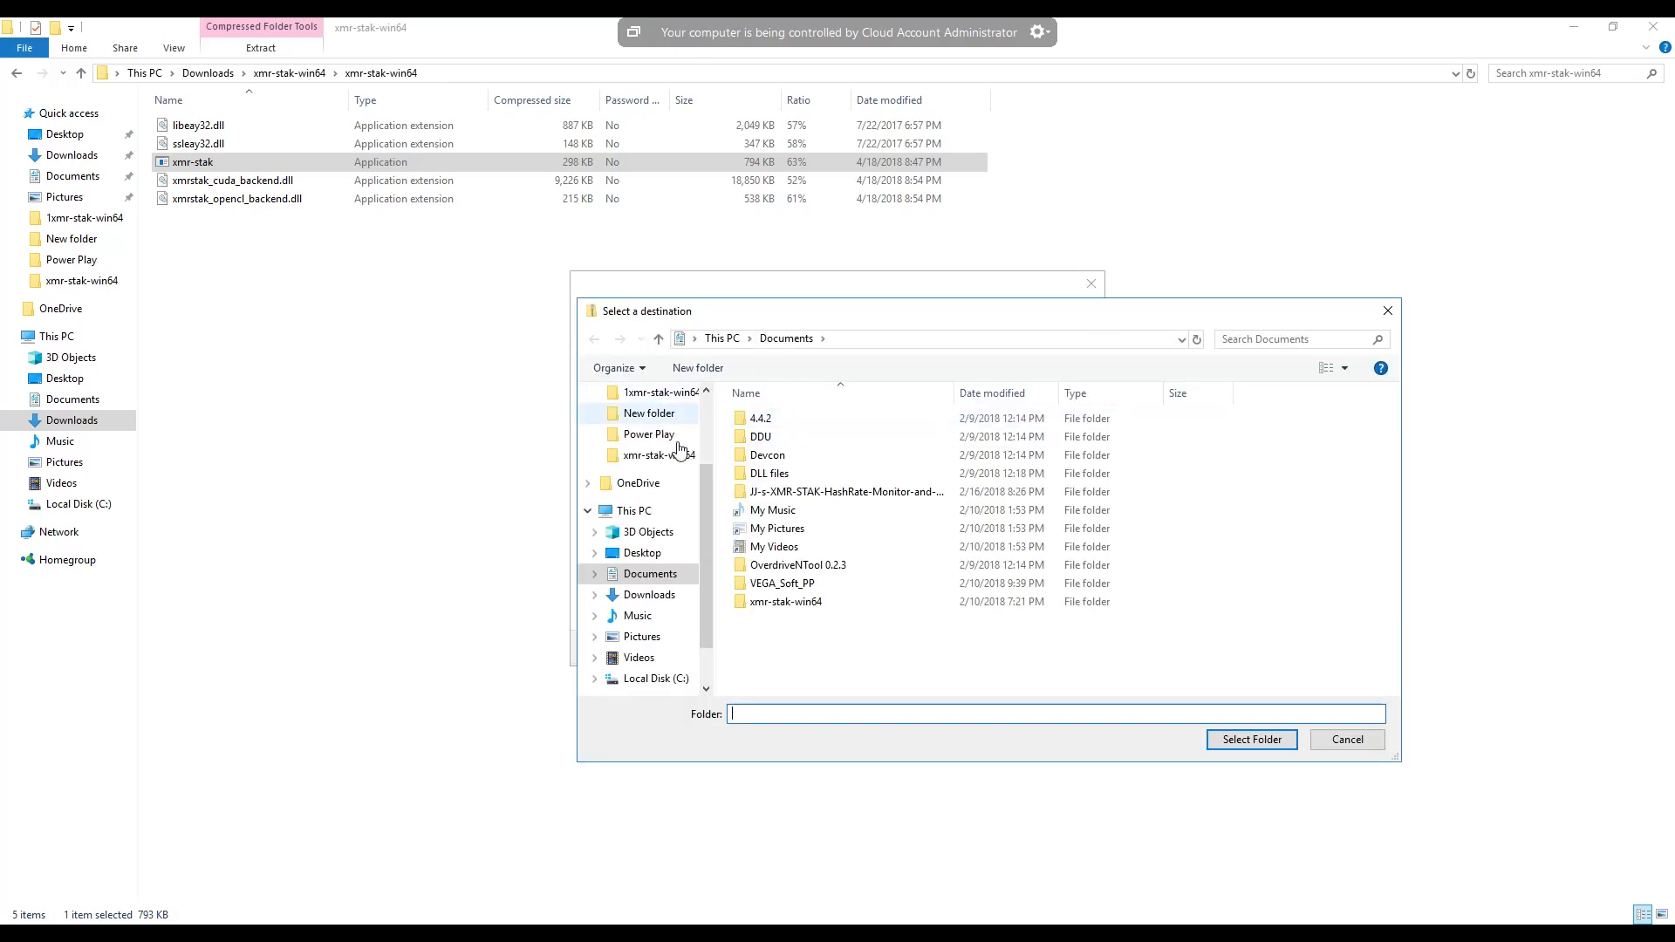
scroll(709, 469, up, 3)
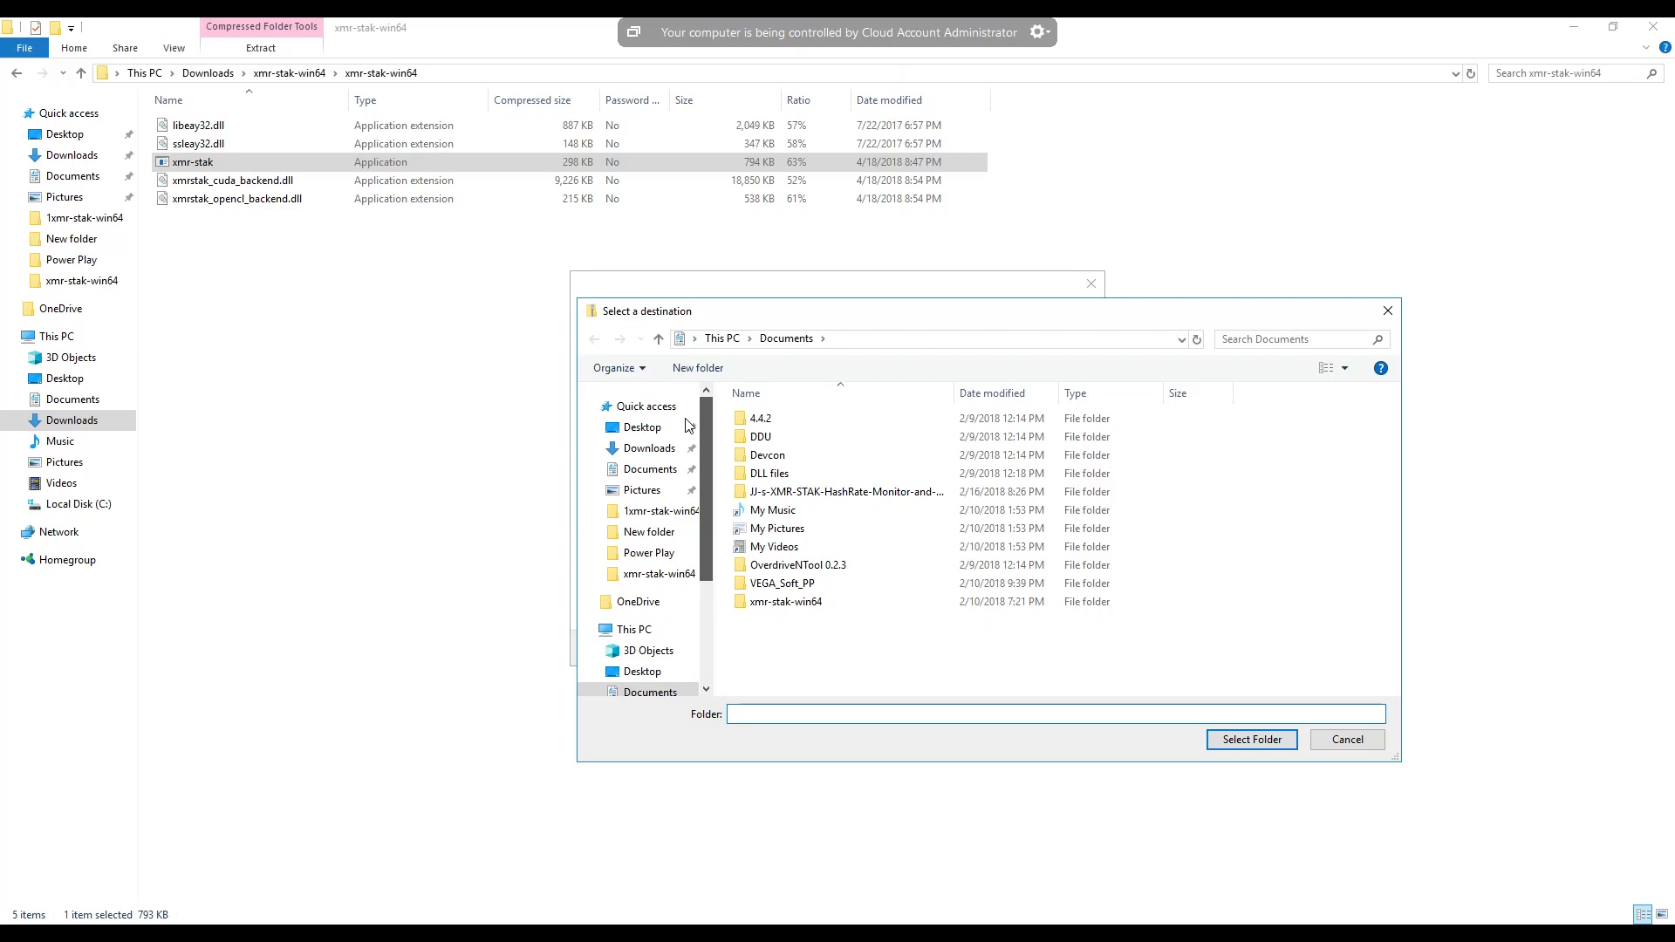
click(639, 429)
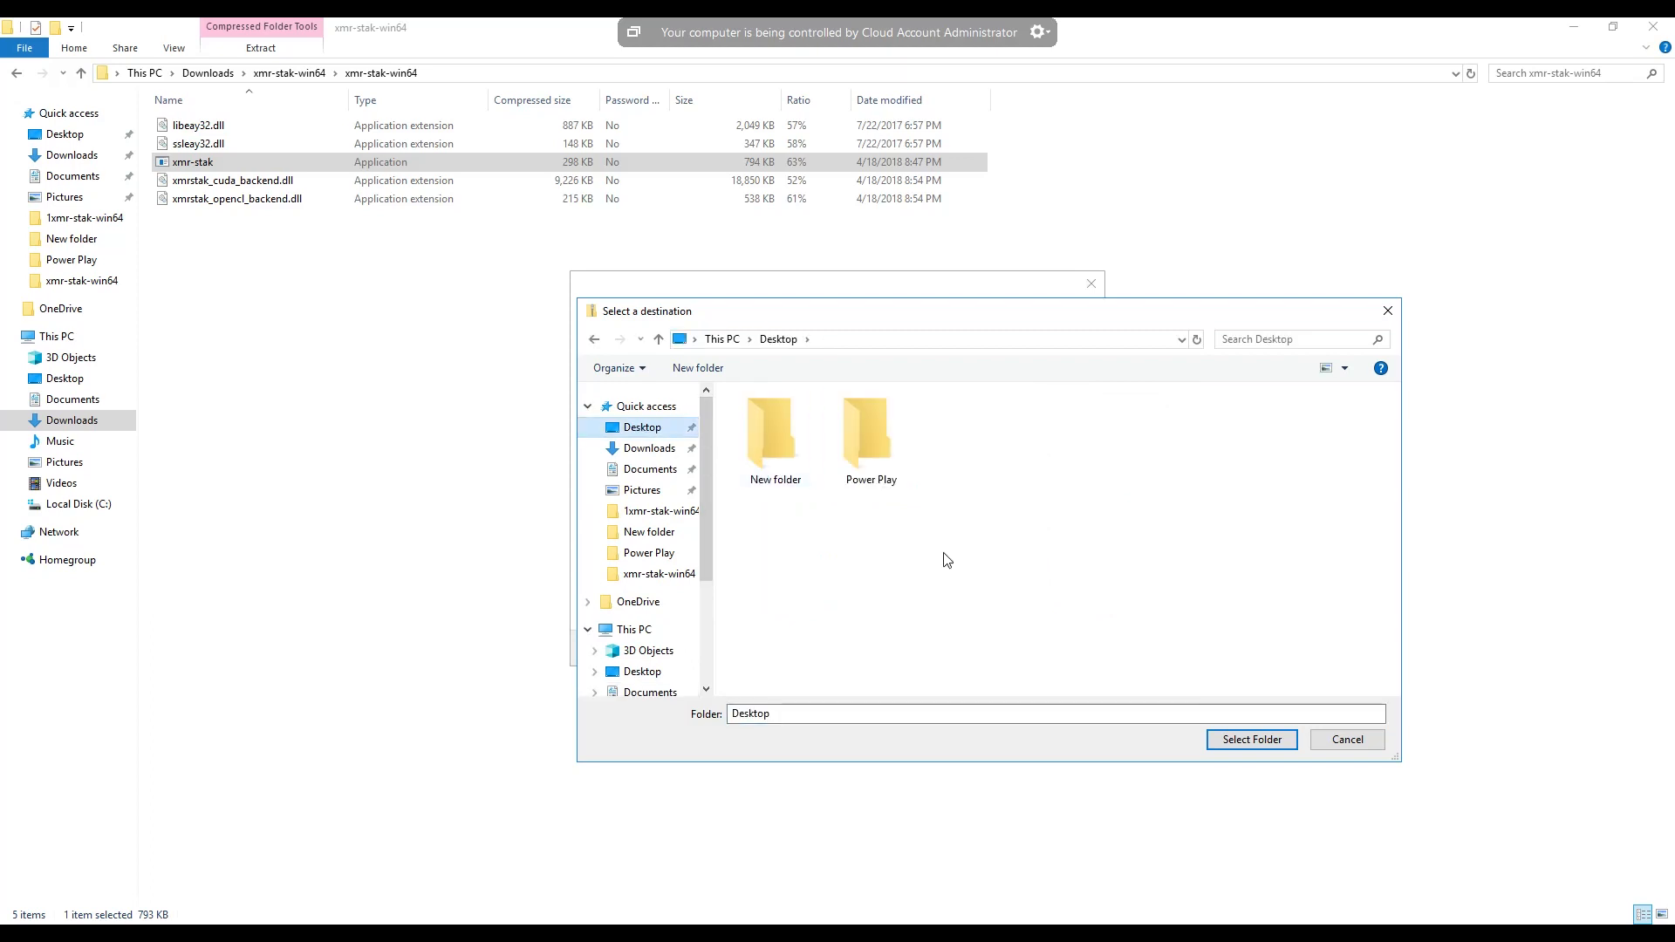
click(1271, 745)
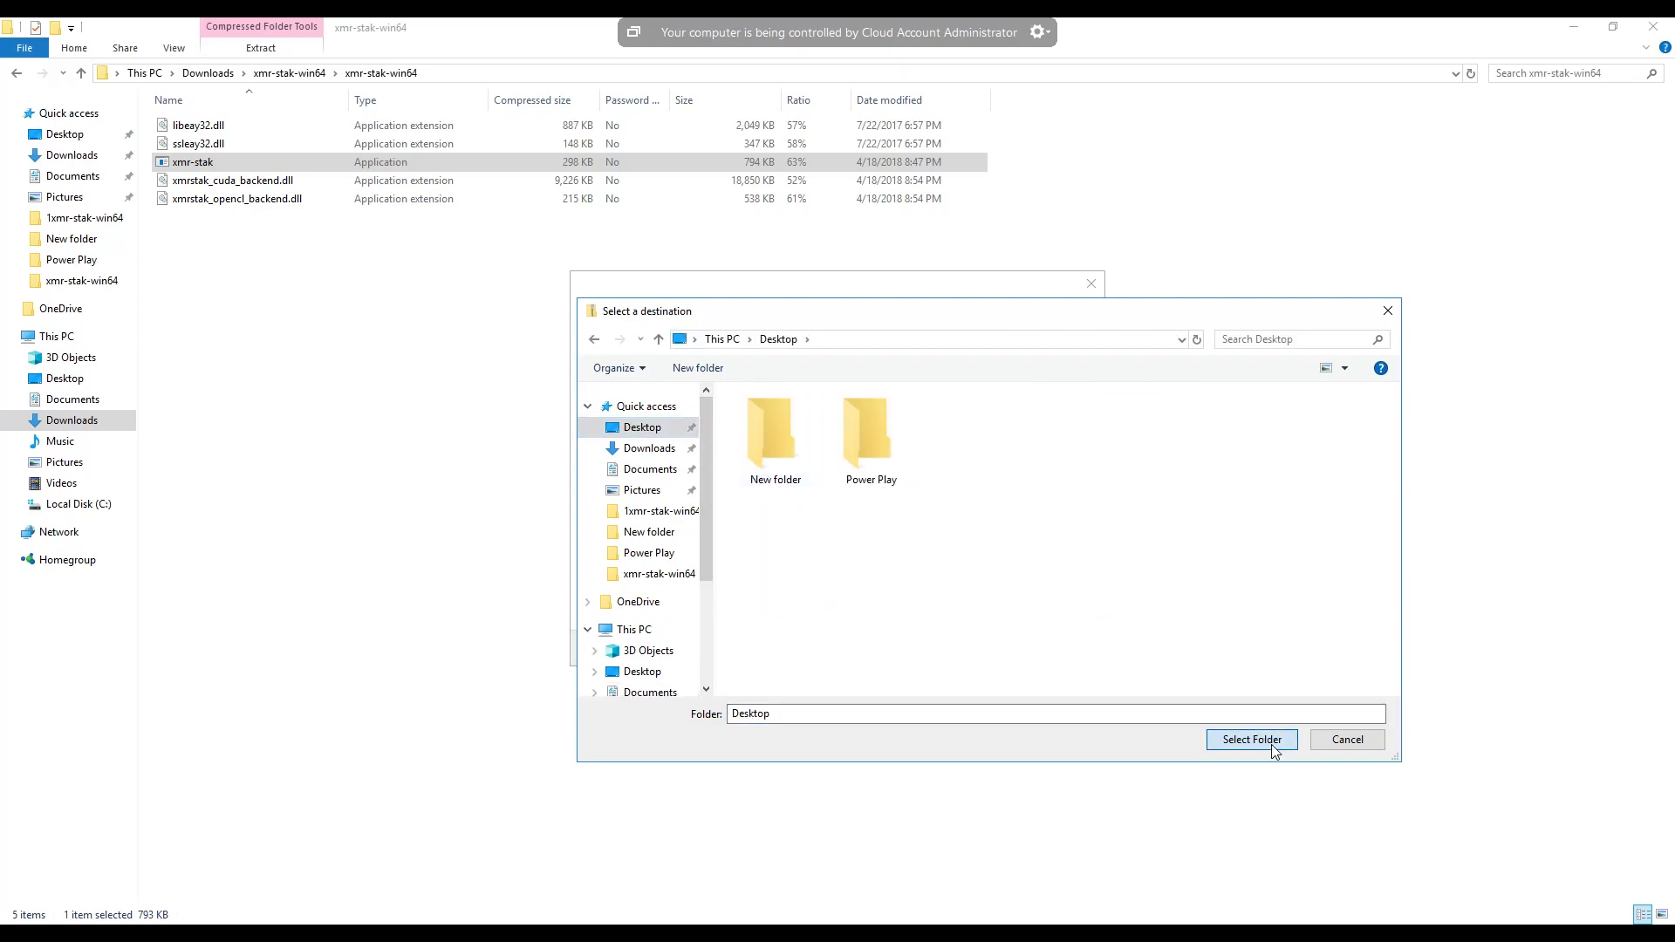
click(995, 648)
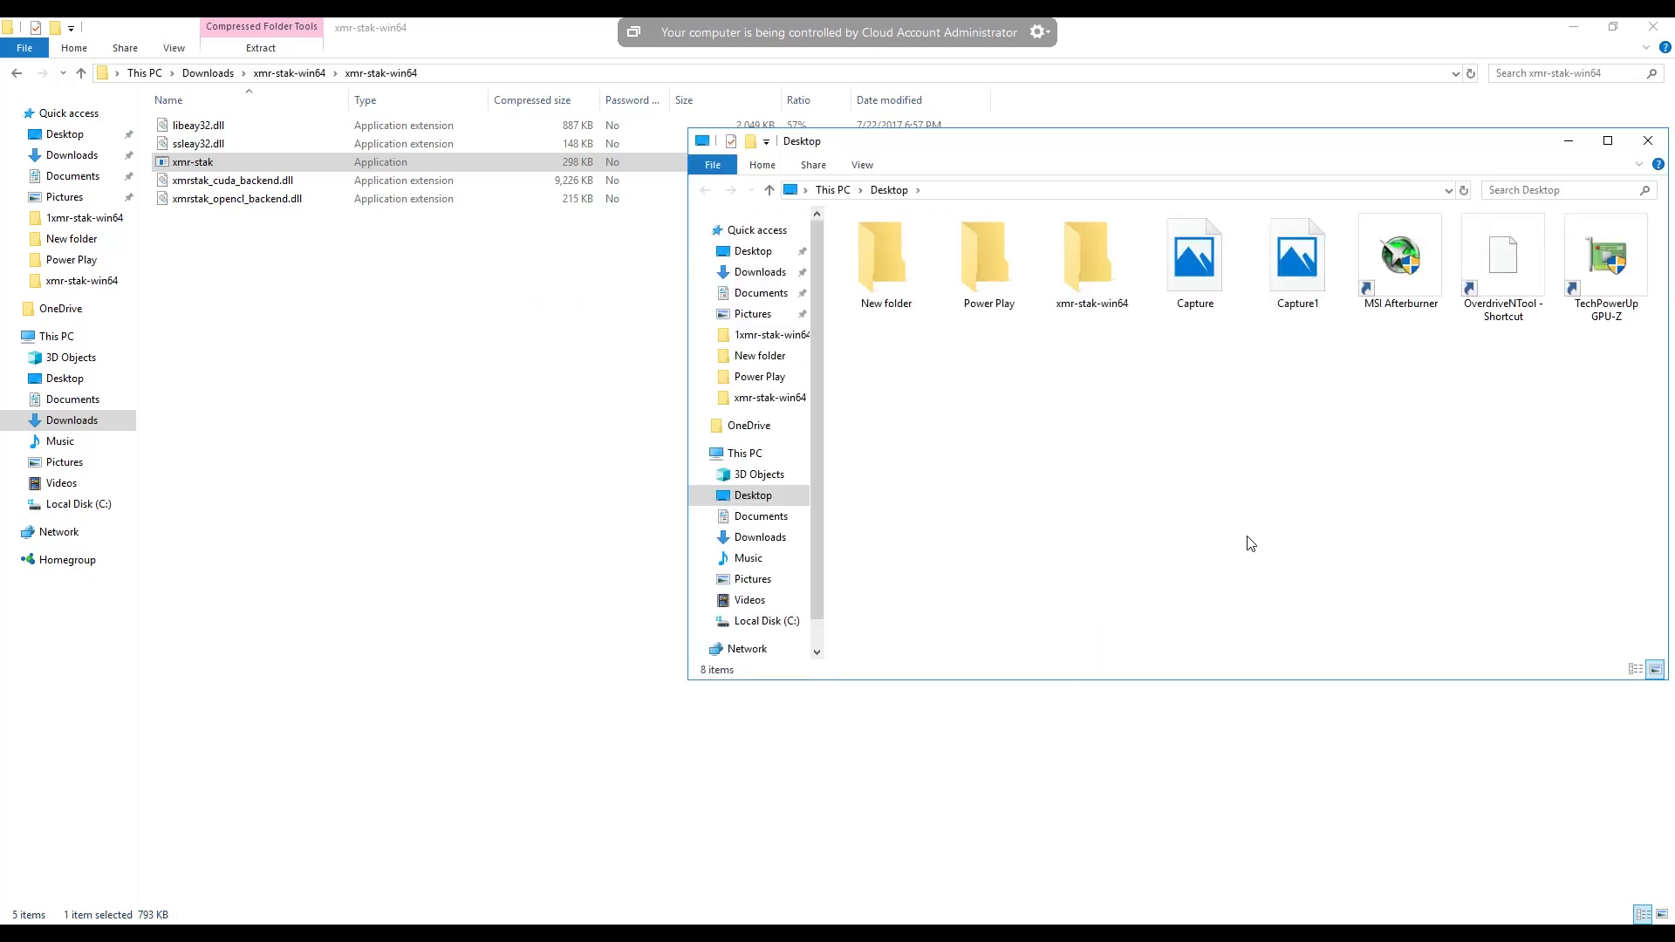
- Move the extracted xmr-stak-win64 folder to an empty area of the desktop and clear away the open Explorer windows
click(1575, 35)
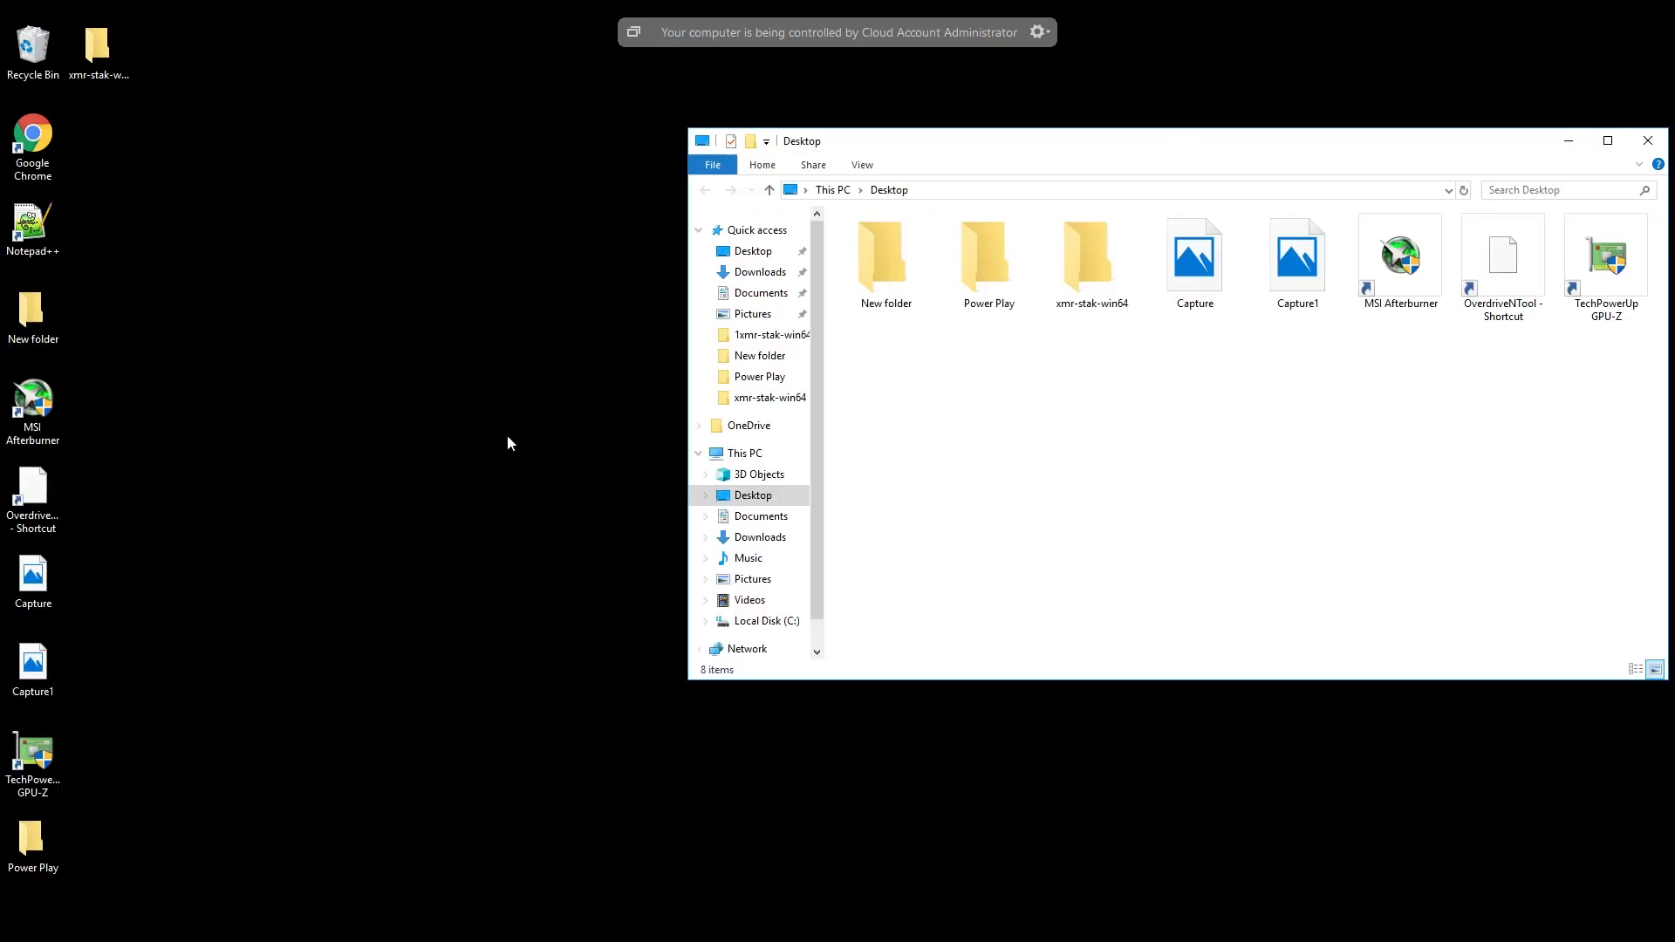
drag(96, 45, 453, 422)
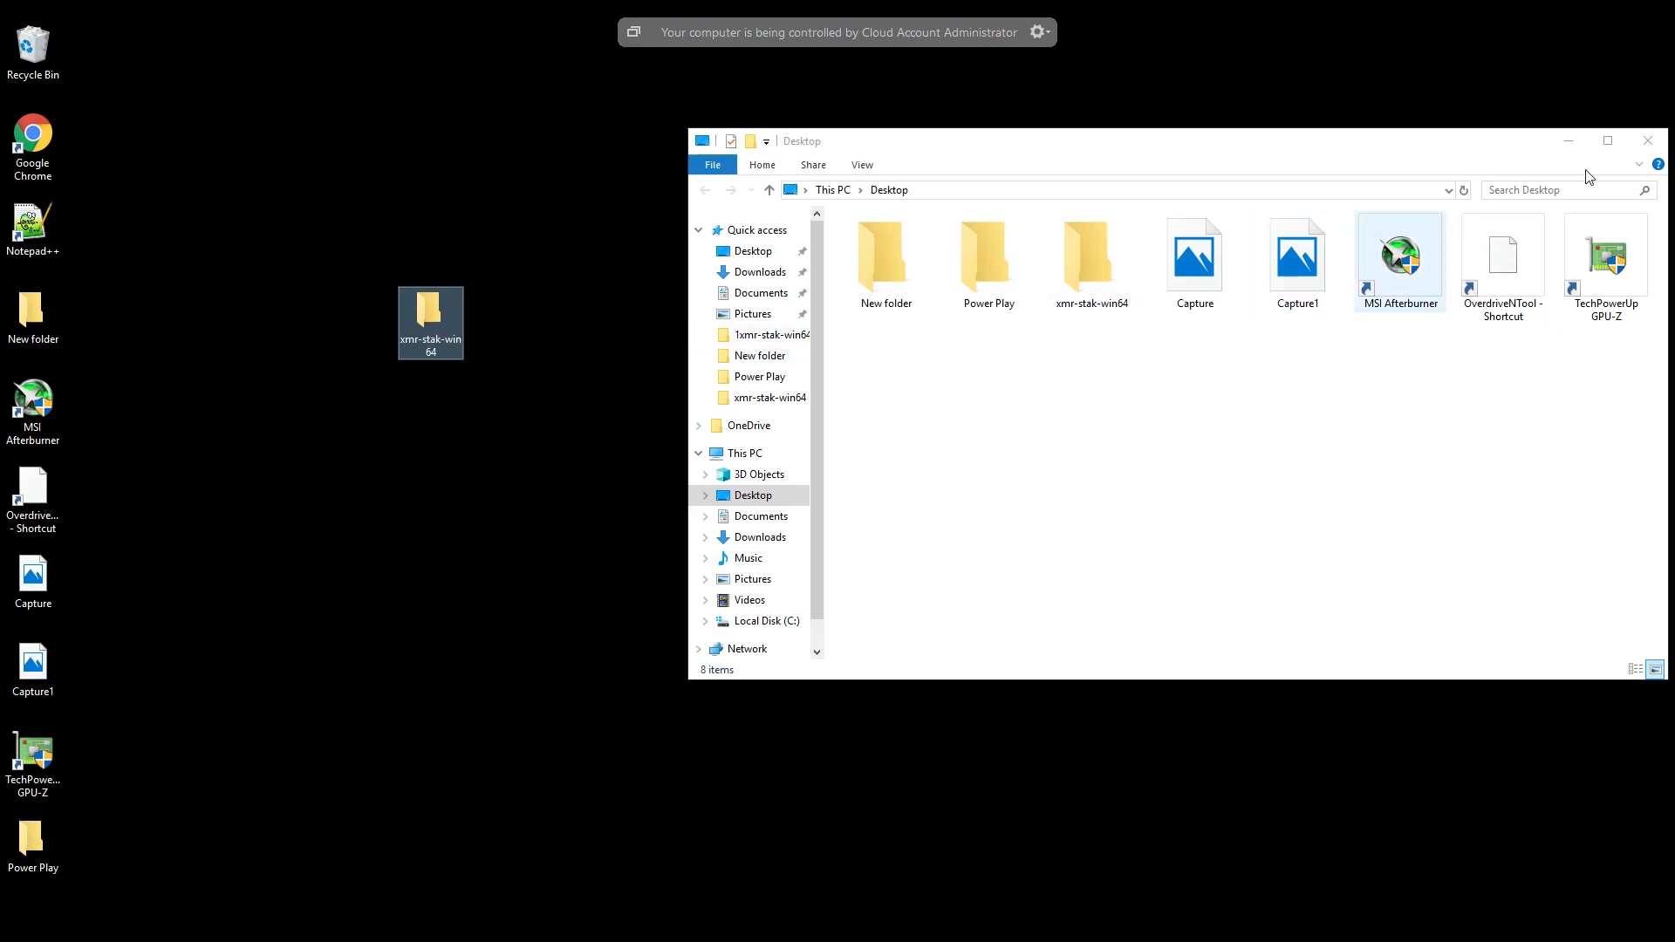
click(1649, 141)
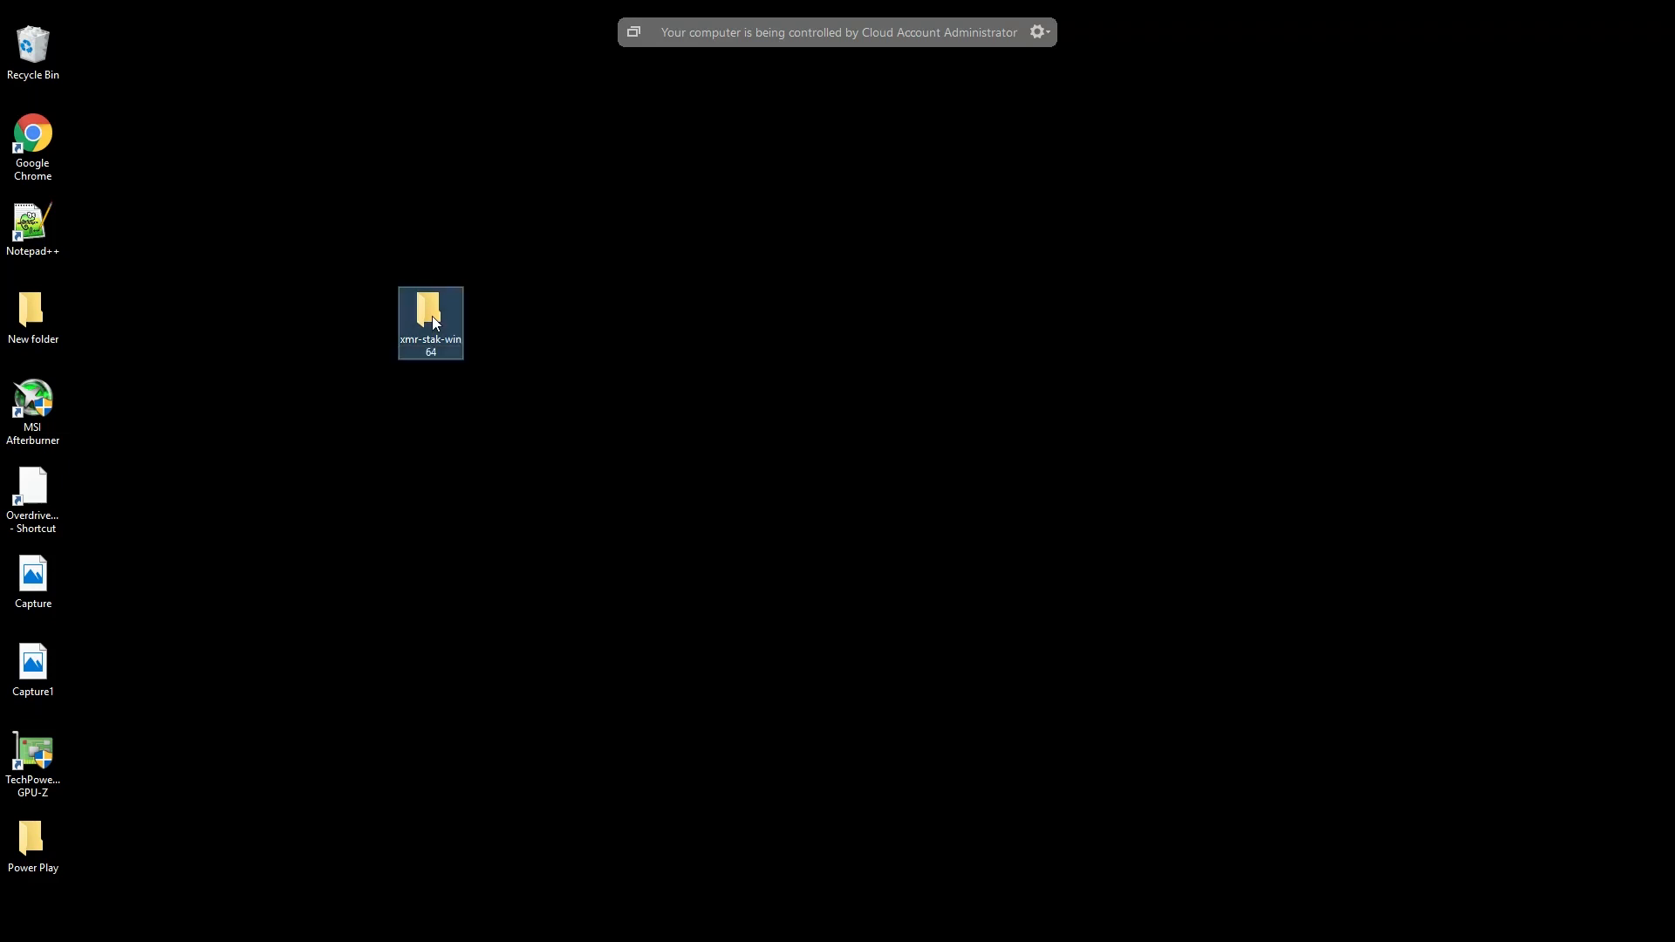
- Launch the xmr-stak application from the extracted desktop folder, allowing it to run despite the SmartScreen block
double_click(433, 321)
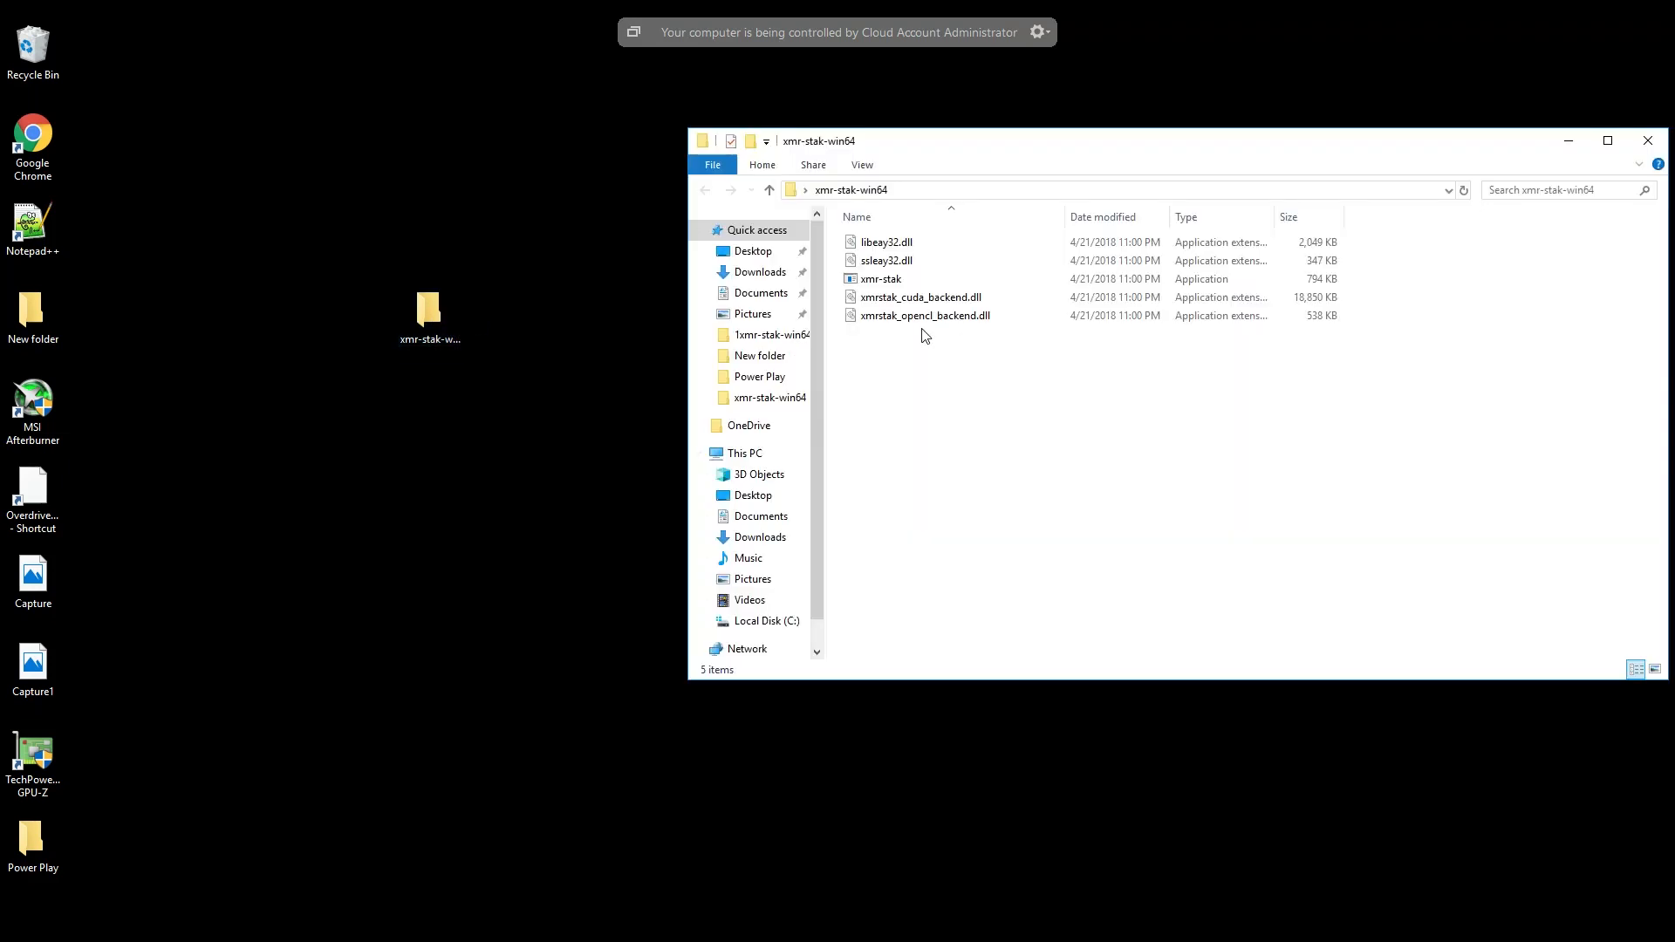
double_click(892, 285)
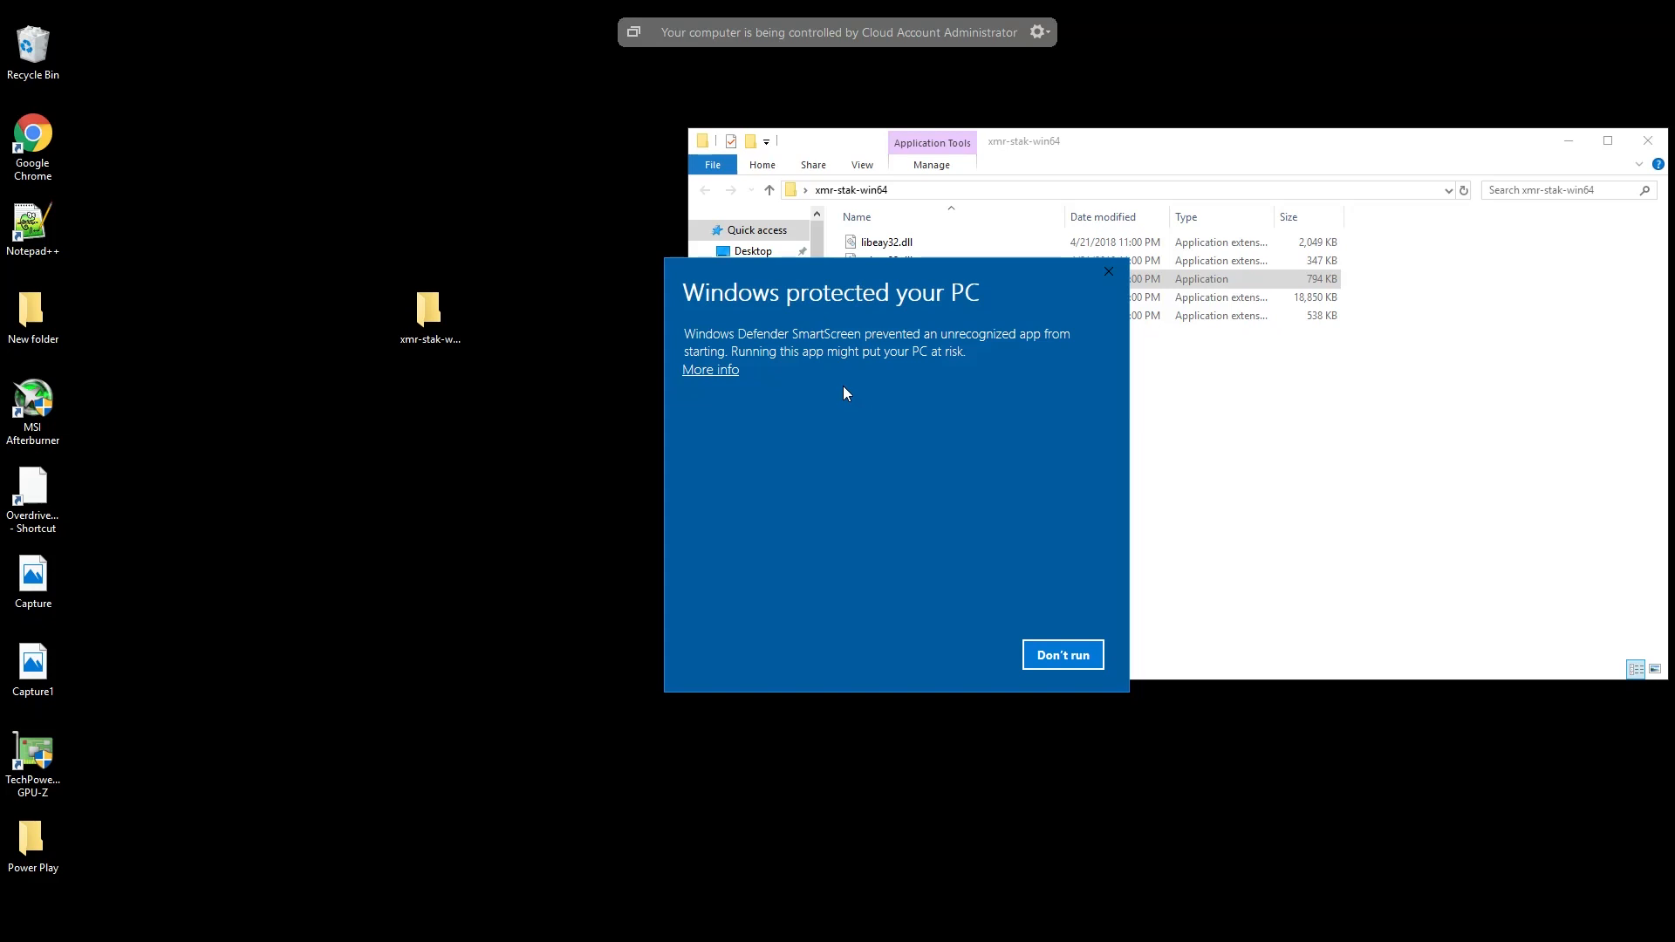
click(729, 372)
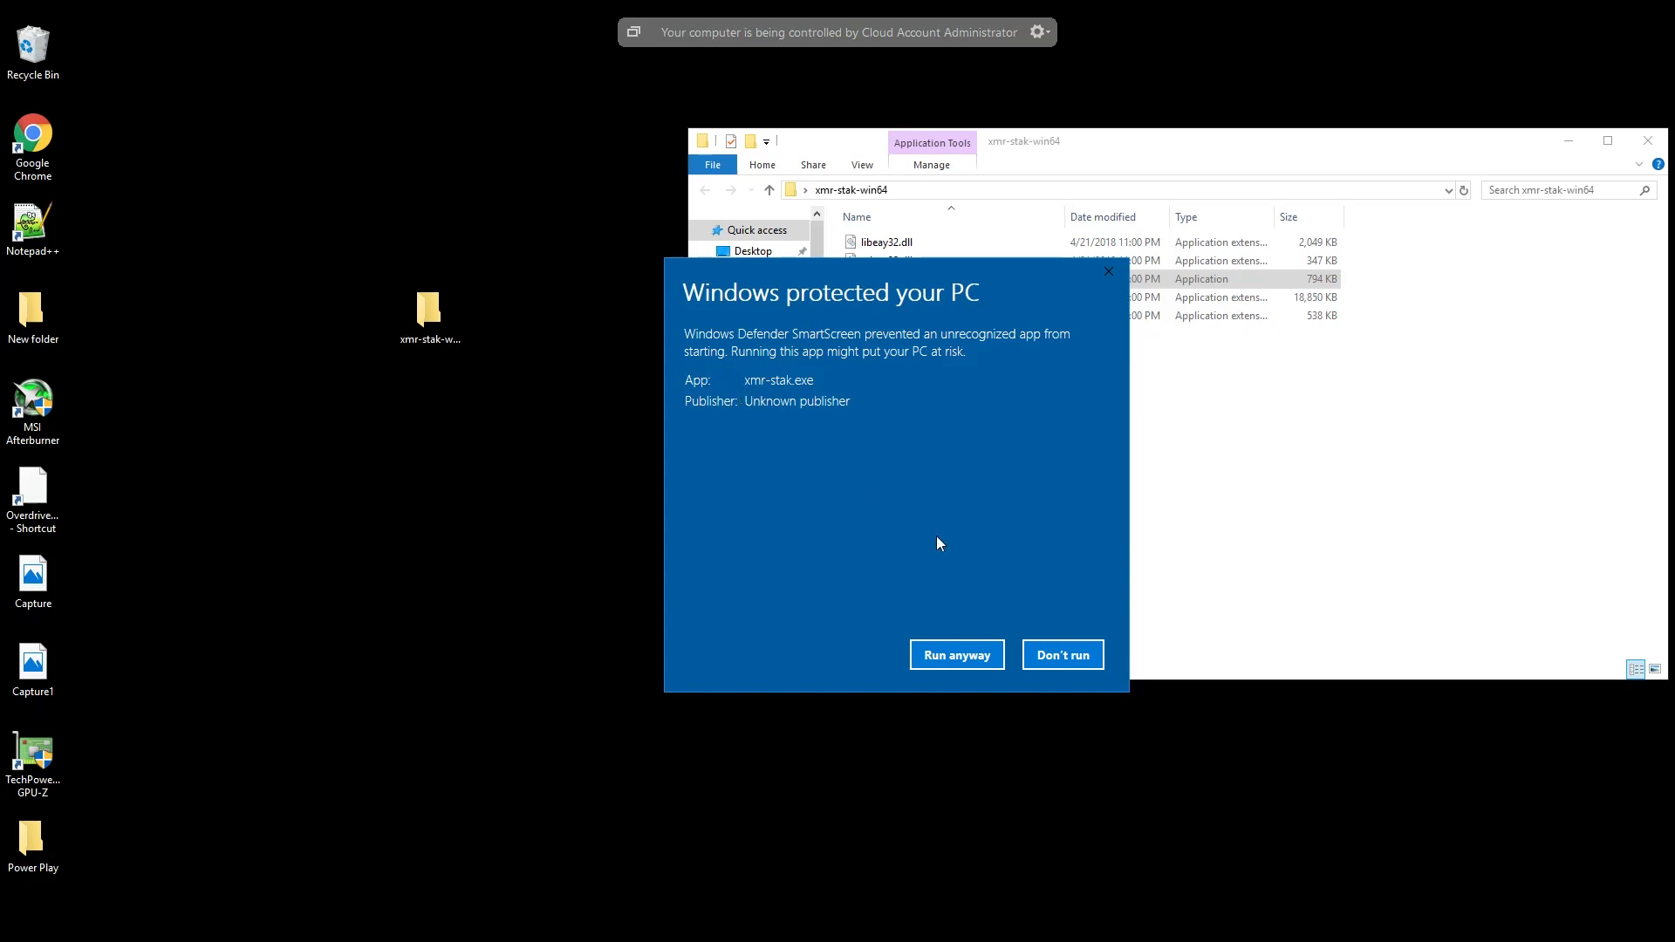
click(968, 665)
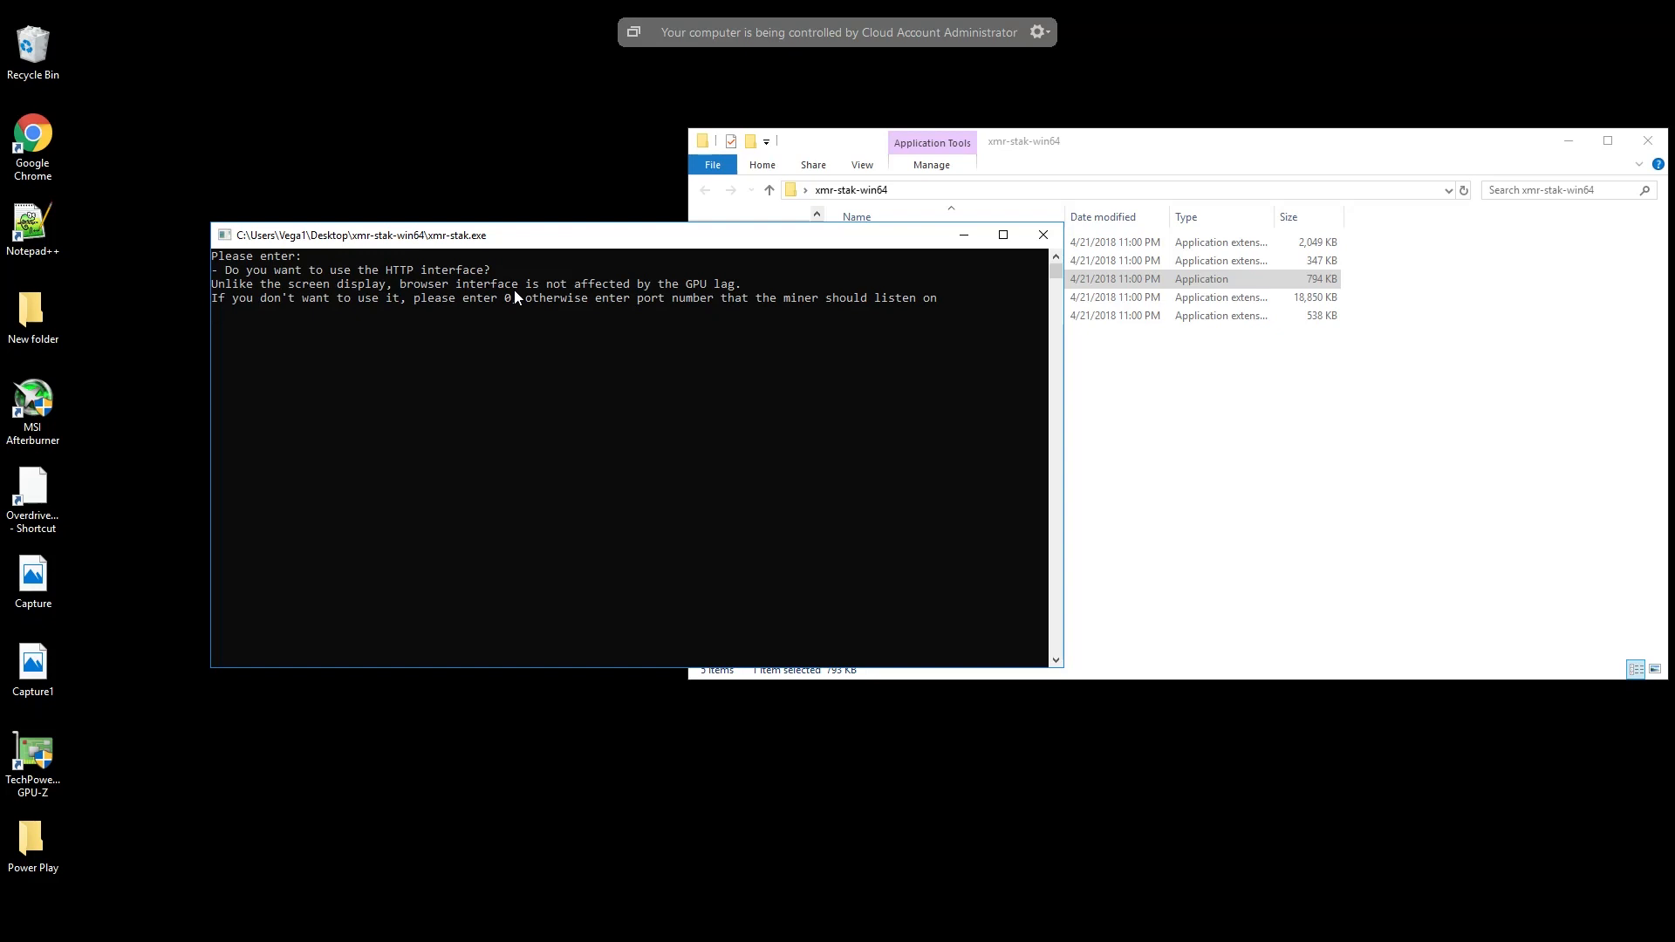
- Answer the miner's setup prompts with HTTP port 900 and monero7 as the currency to mine
text(900)
key(Return)
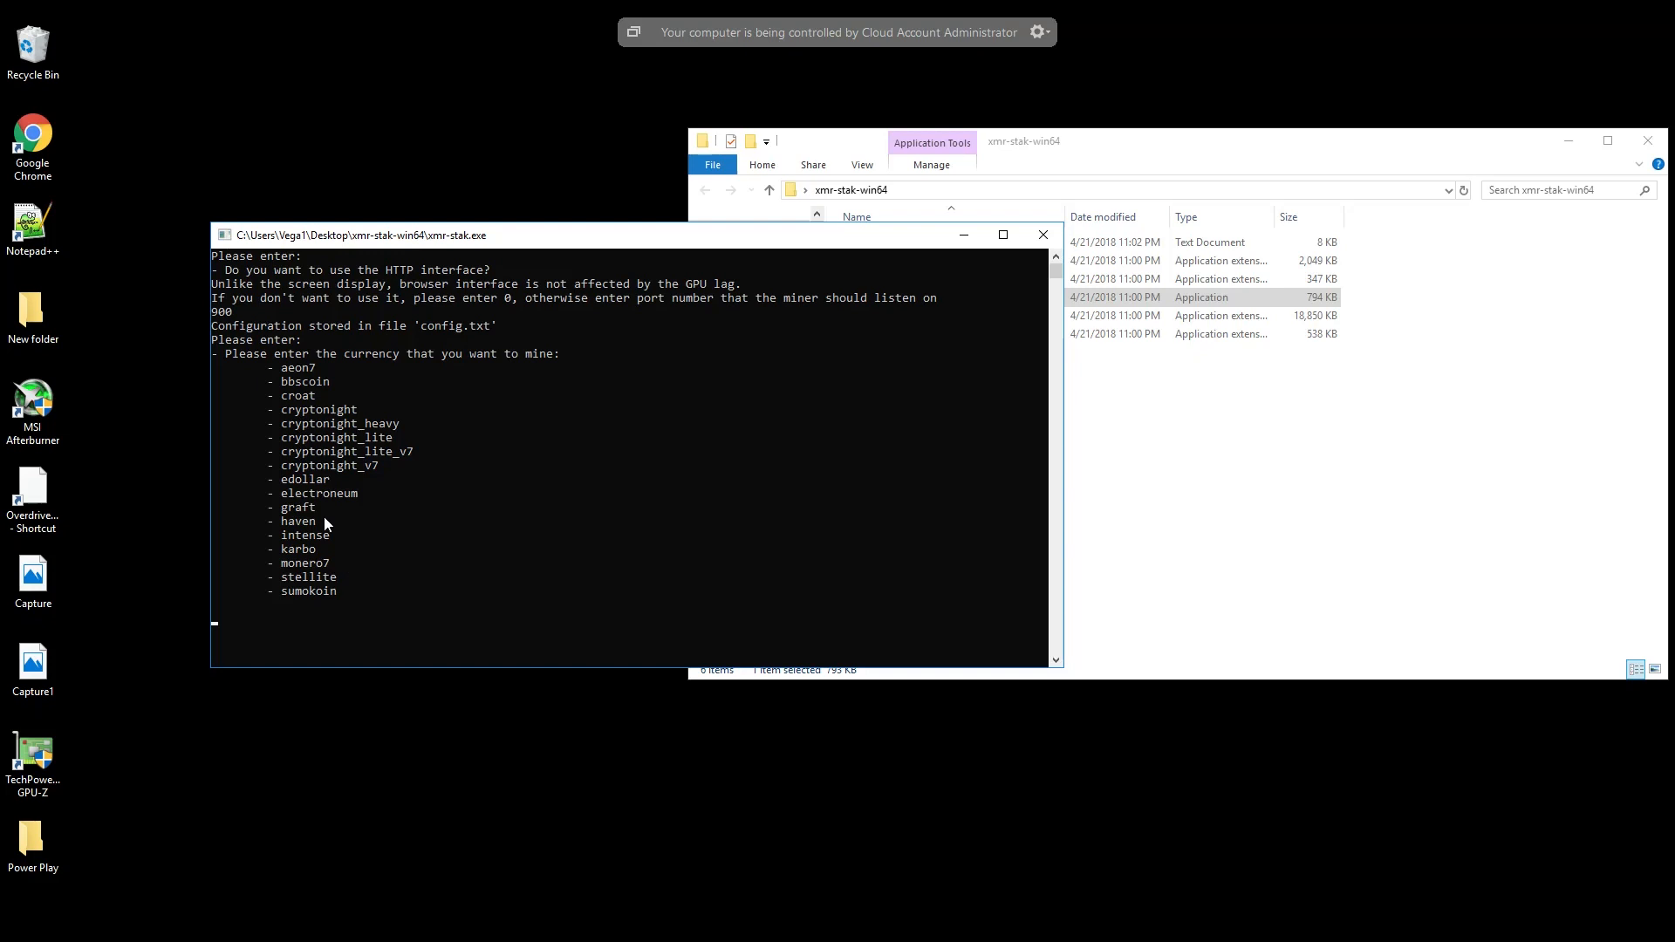
click(264, 619)
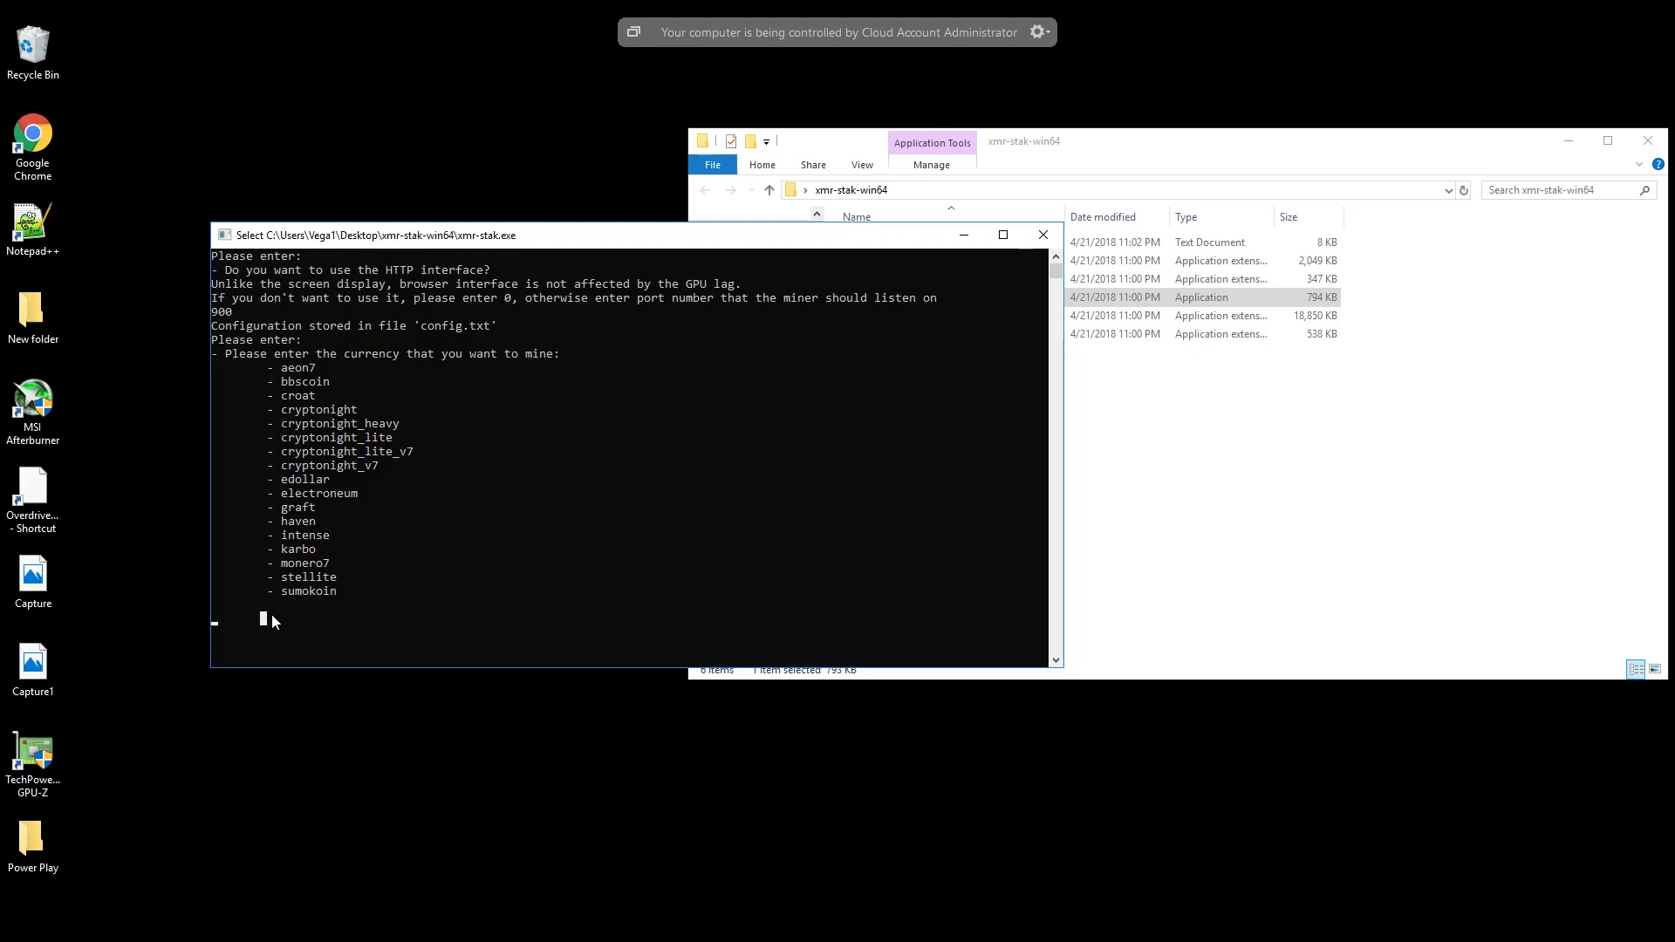
text(monero7)
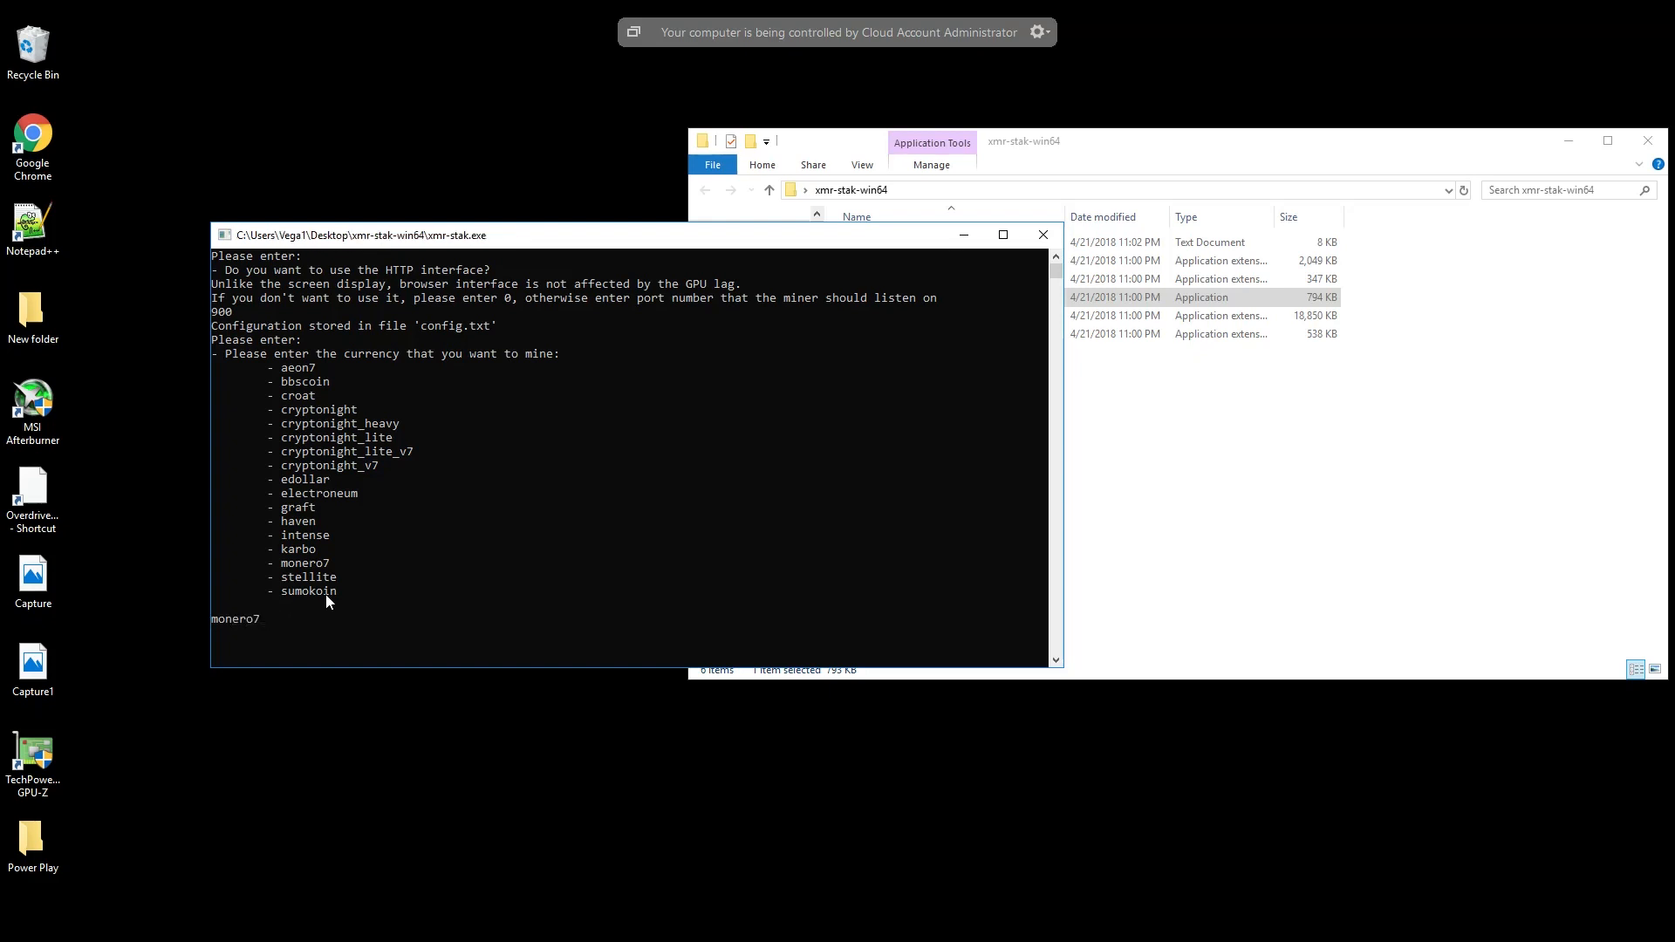
key(Return)
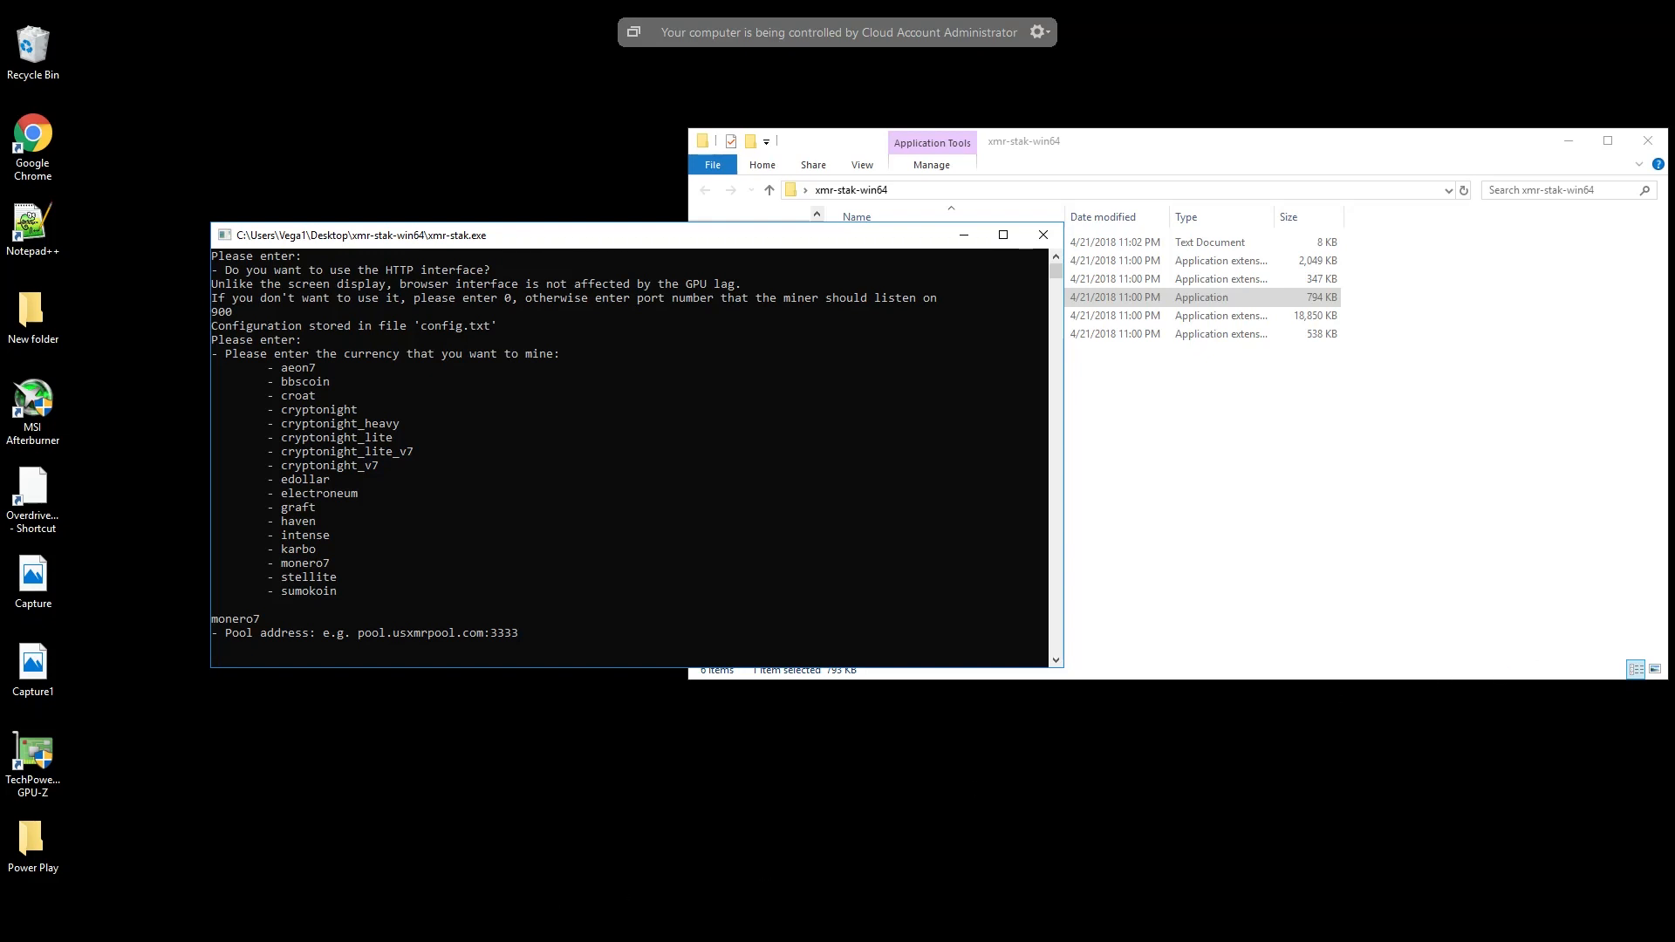
- Switch to Chrome and show the home page of the Monero Hash Vault pool site
click(523, 932)
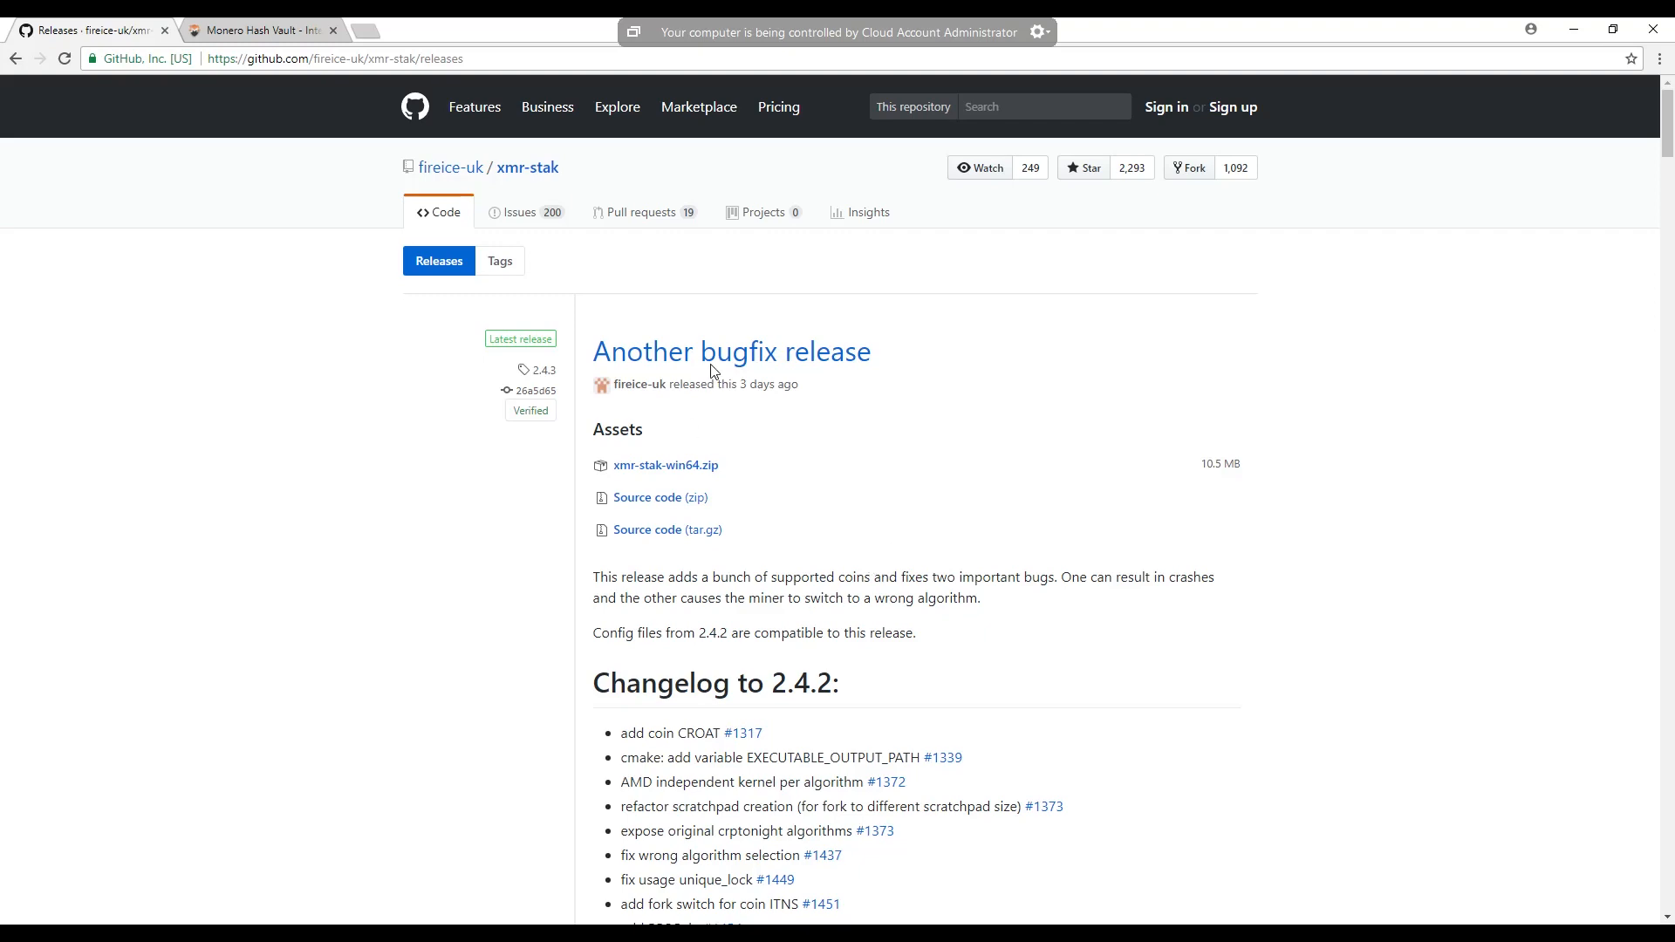
click(283, 31)
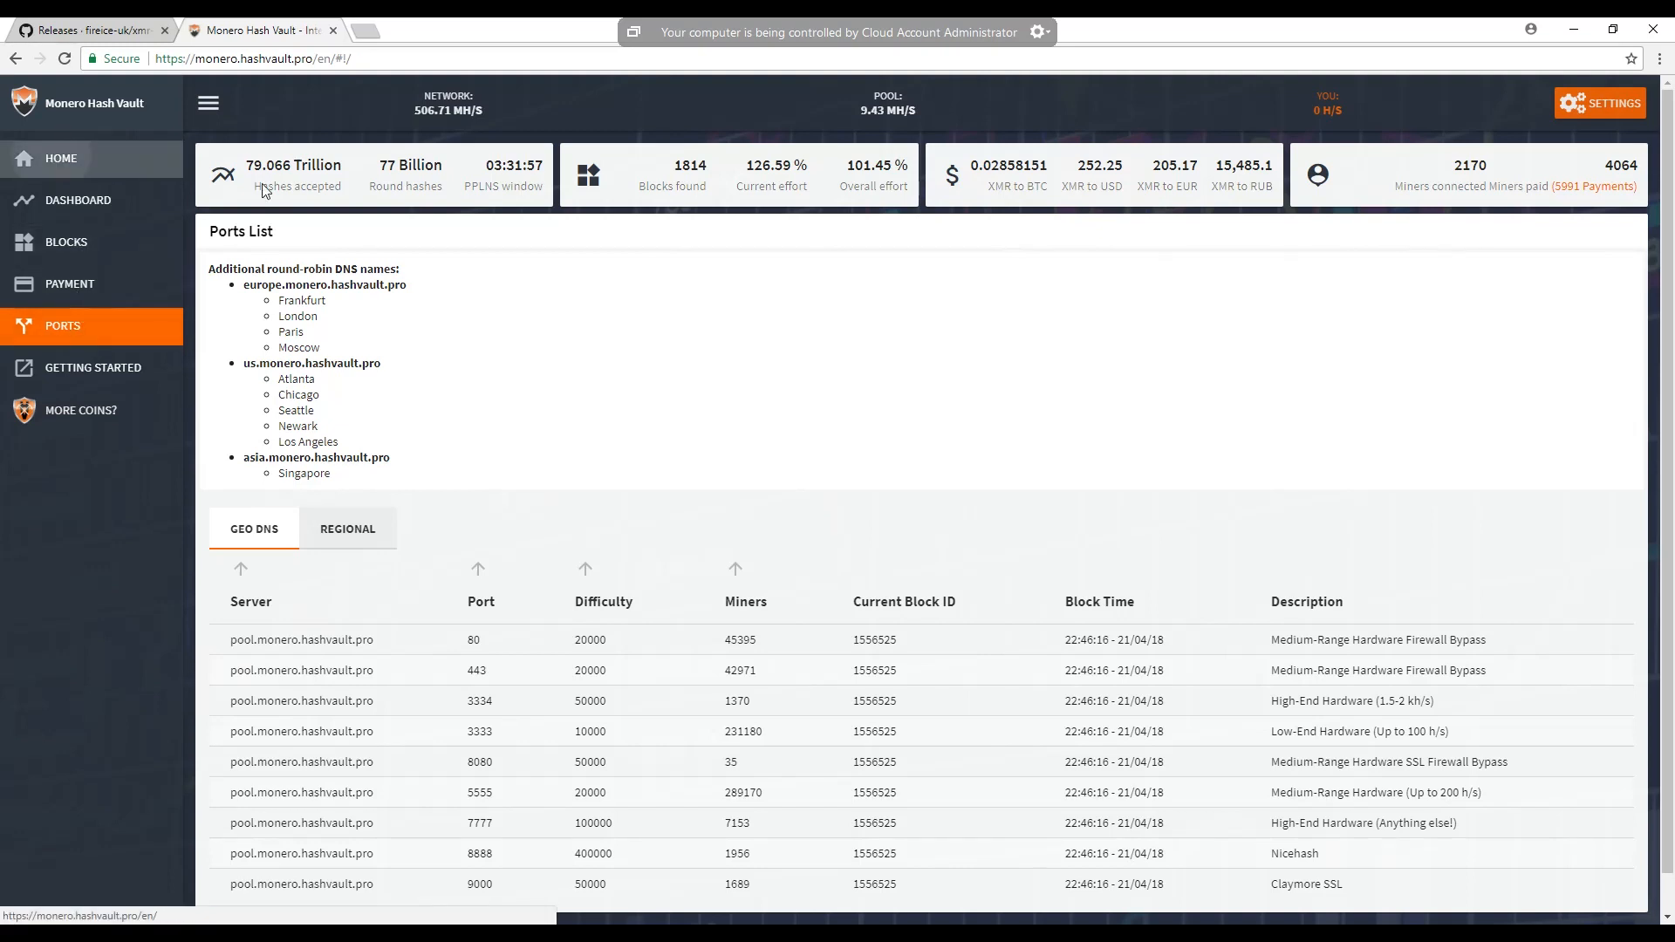
click(62, 158)
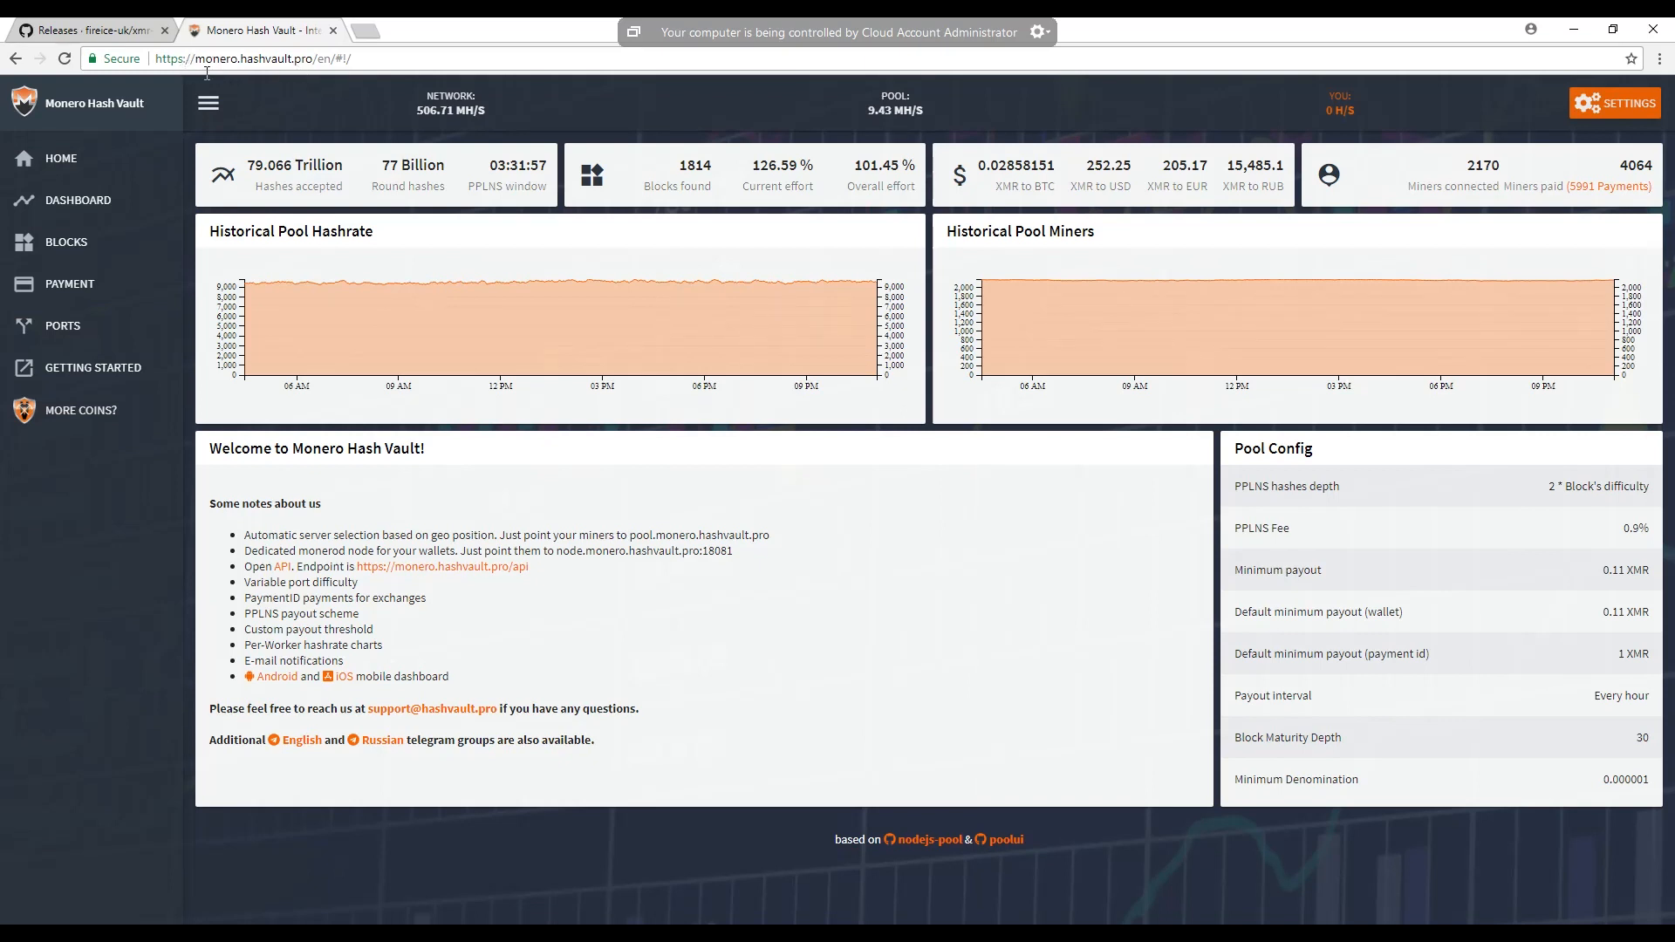
- Examine the ports list of the Electroneum pool among Hash Vault's other coins, then close its page
click(79, 410)
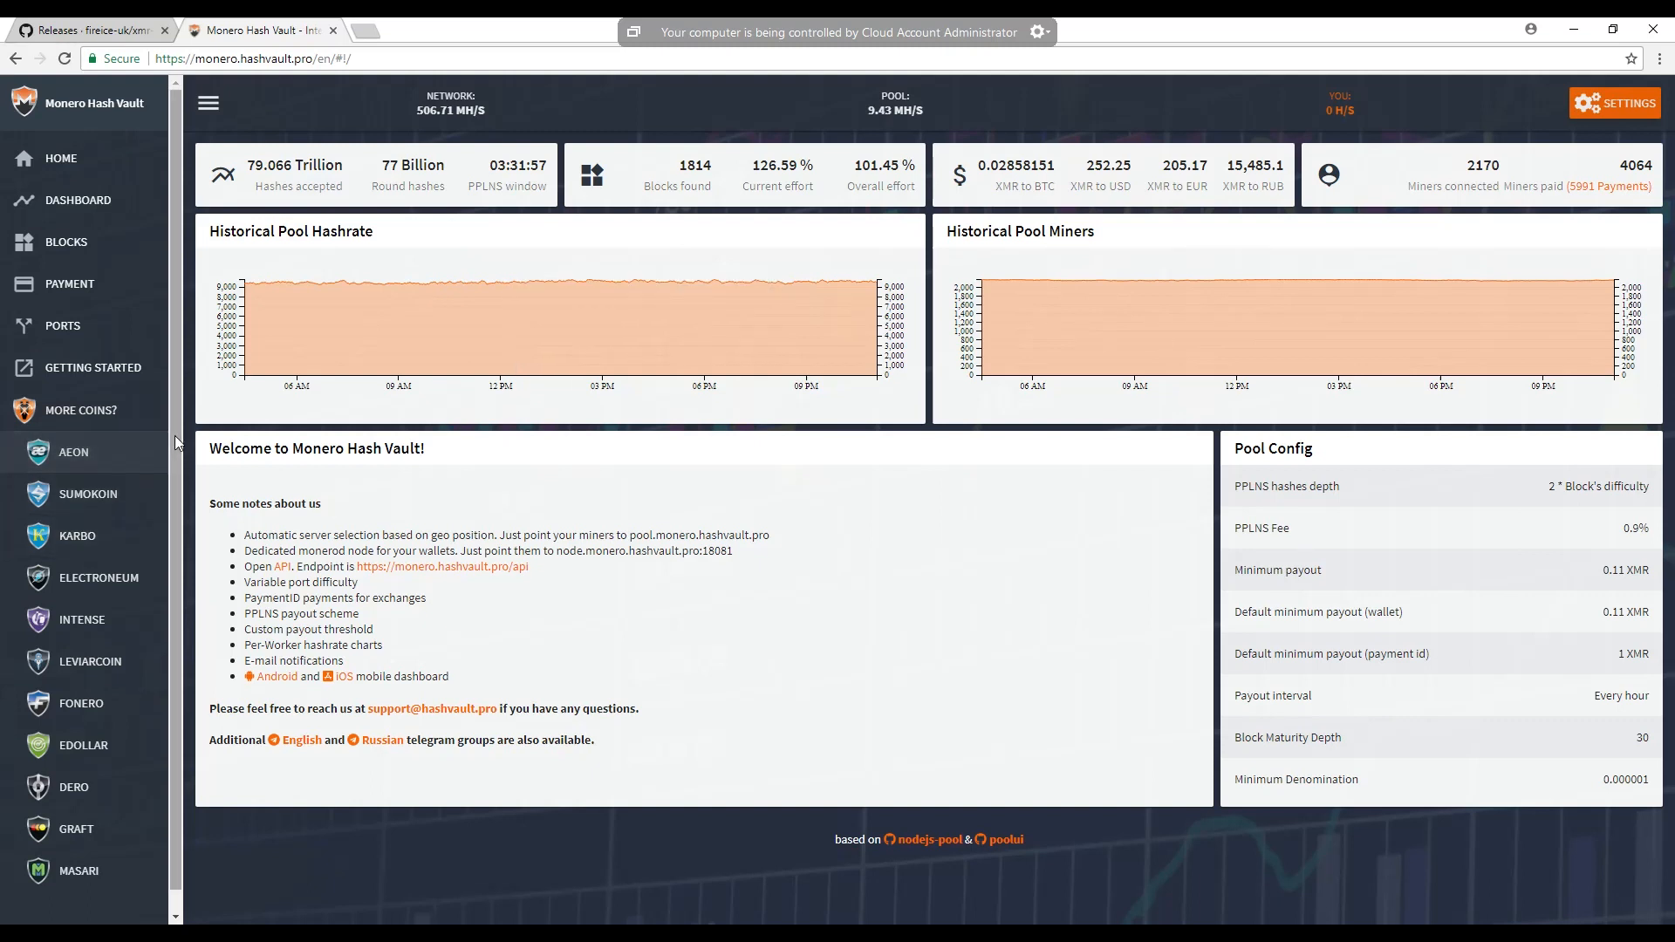
scroll(169, 509, down, 1)
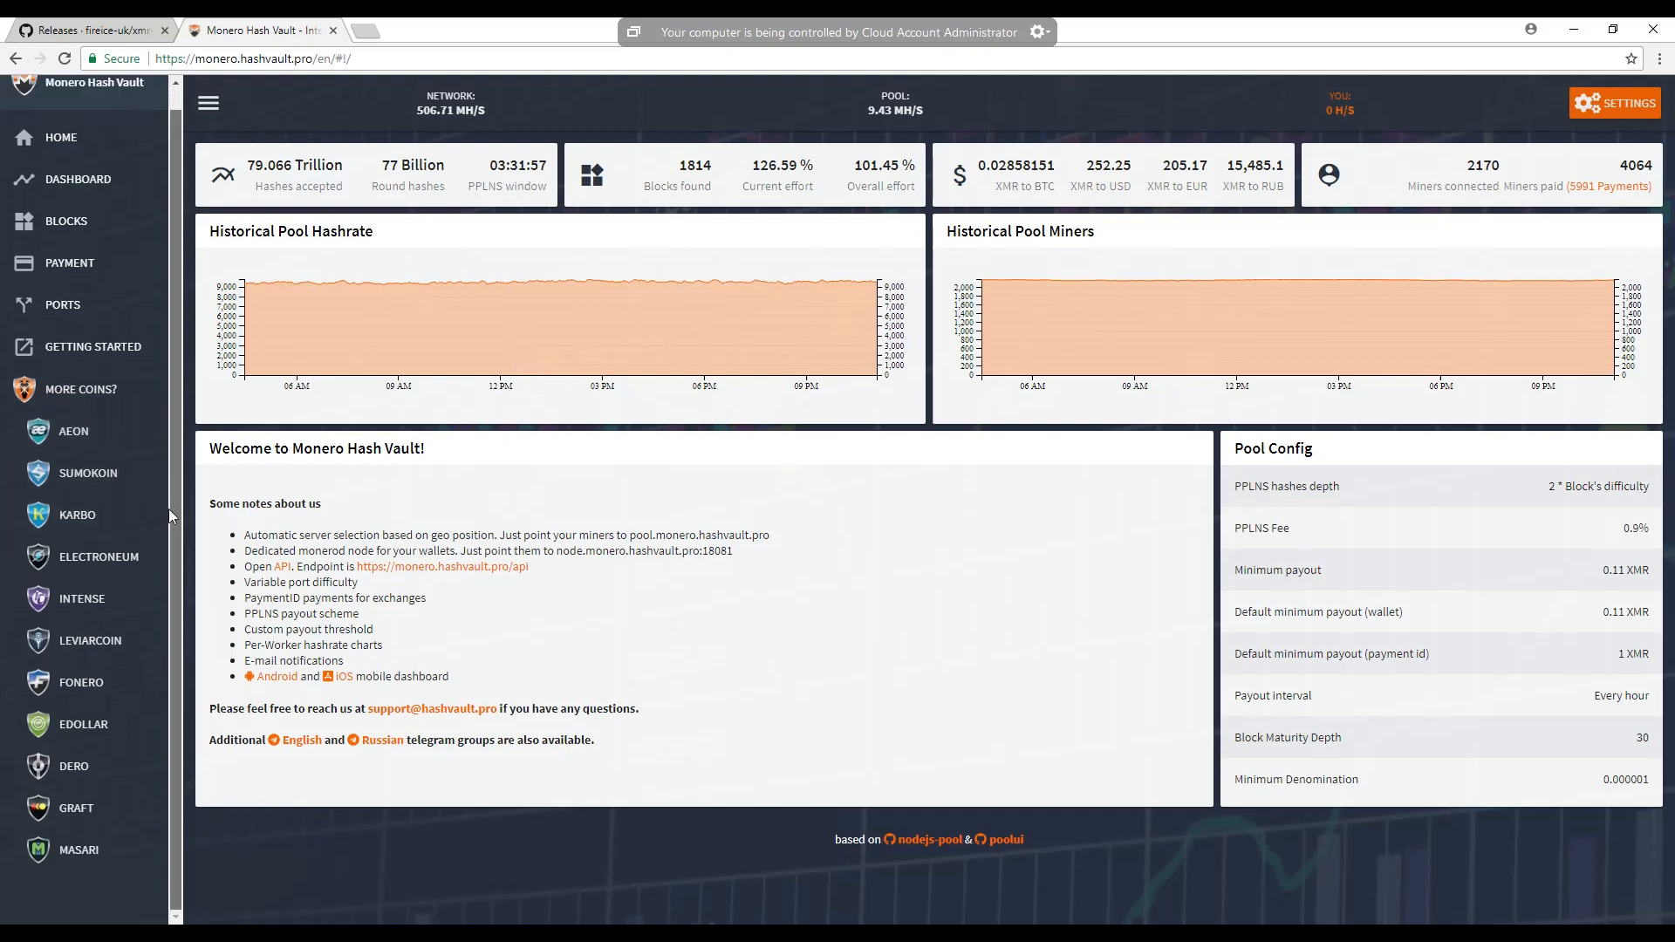
click(112, 555)
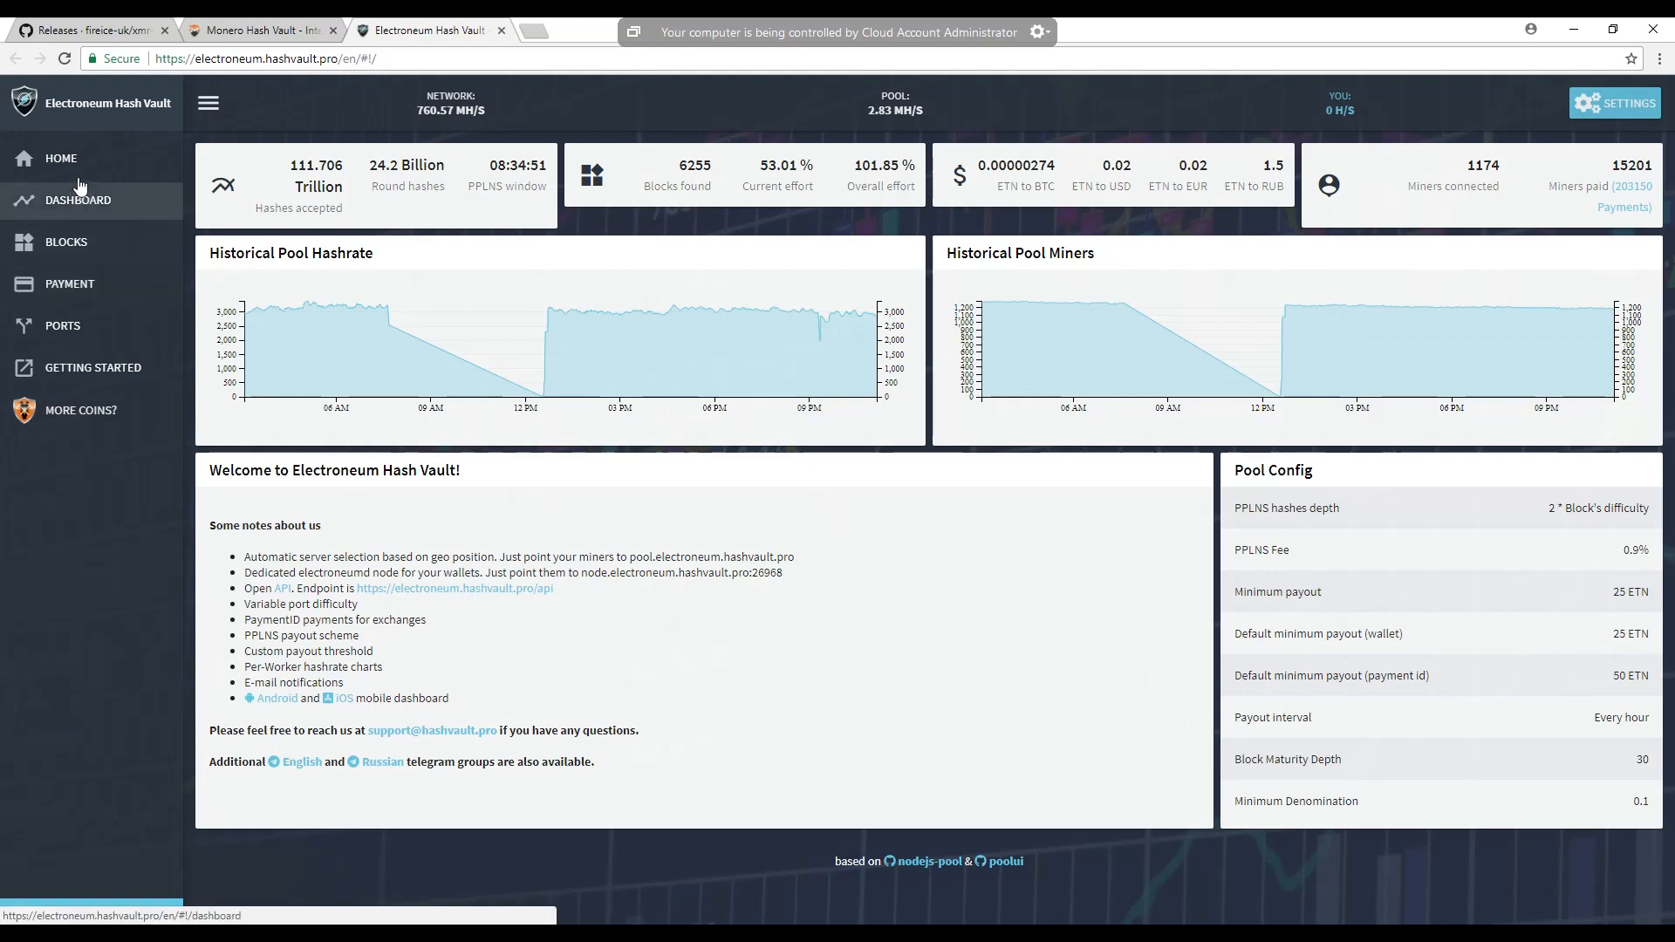
click(70, 328)
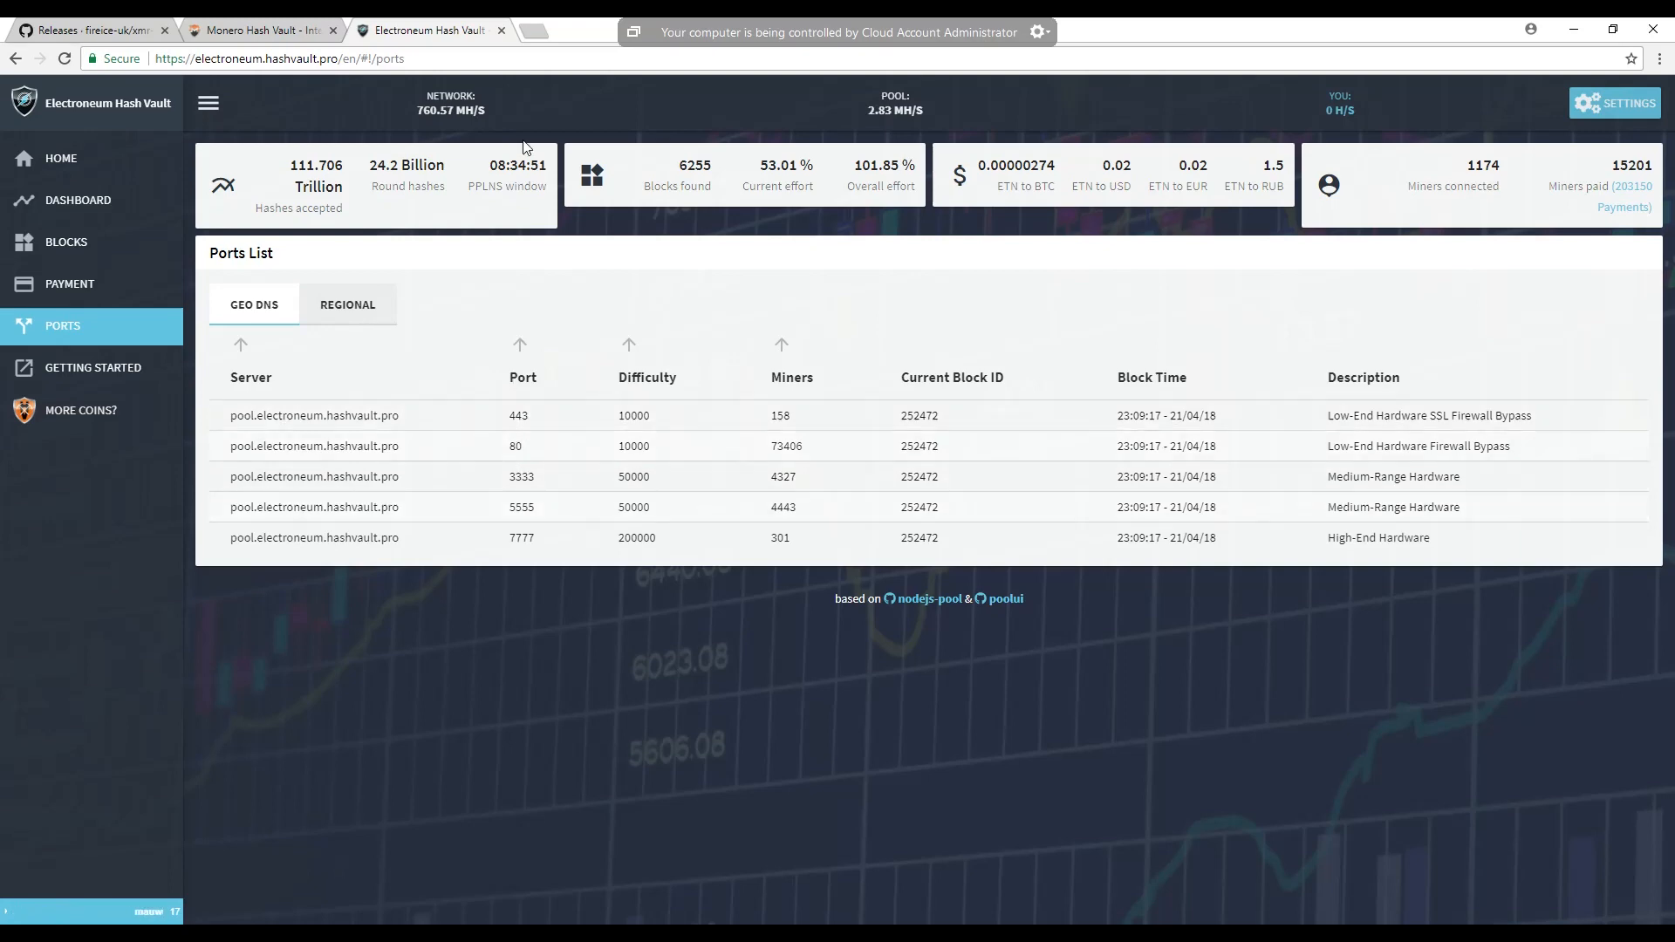
click(500, 32)
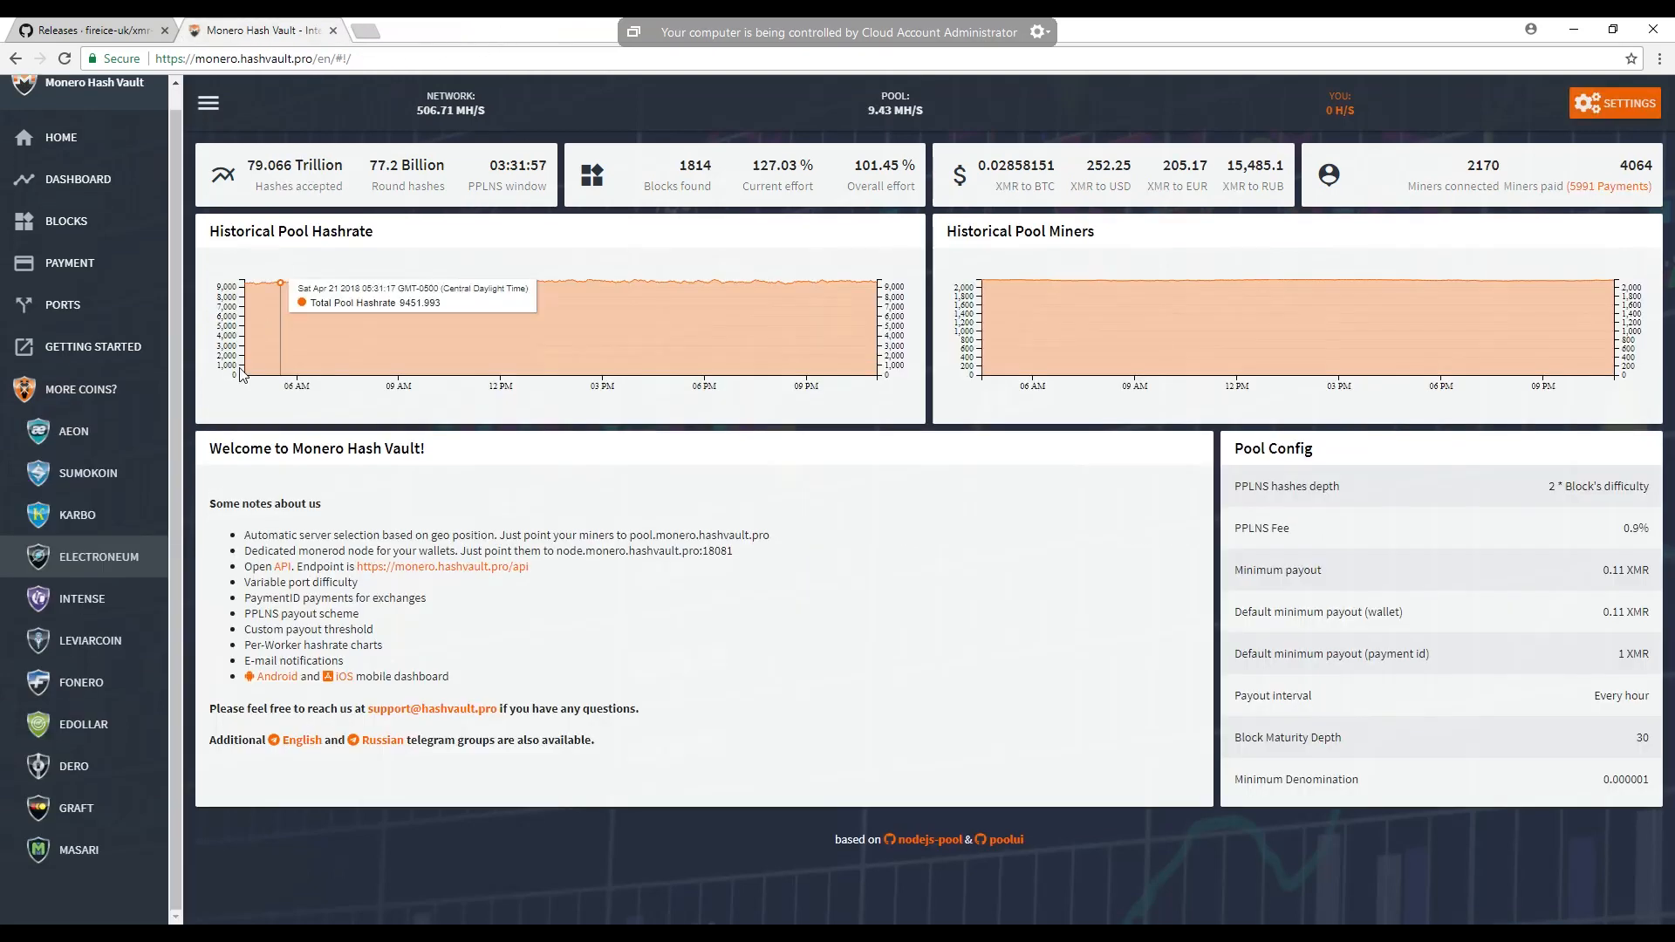
- Copy the server address pool.monero.hashvault.pro from the port 80 row of the Monero pool's ports list
click(78, 307)
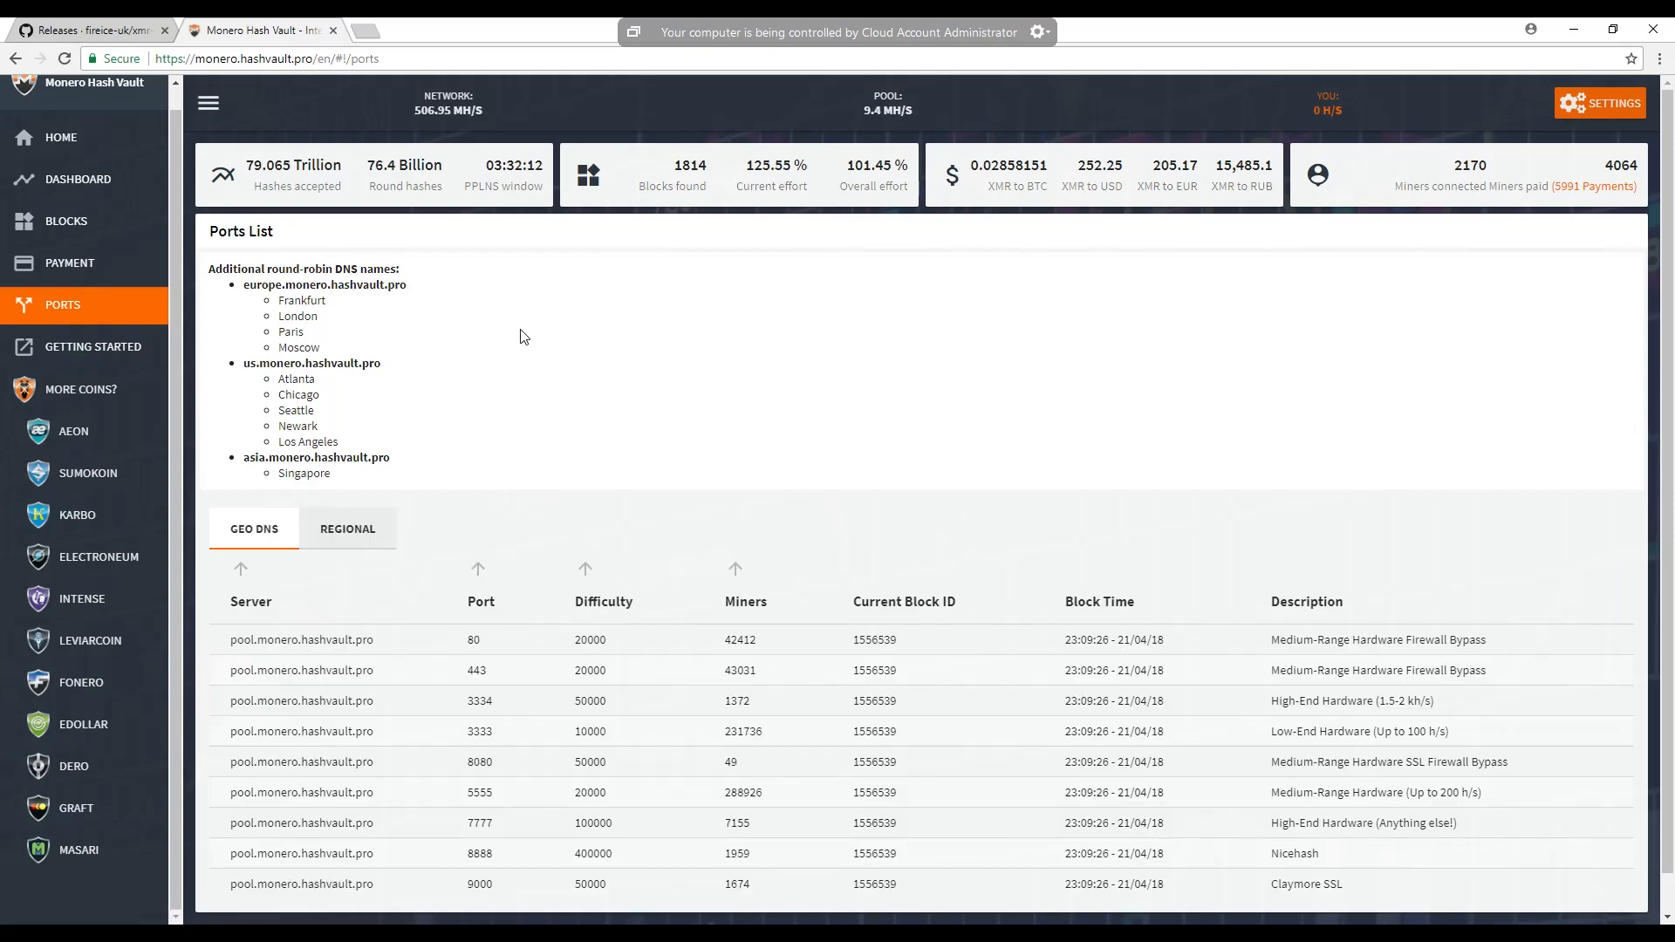
drag(374, 640, 236, 641)
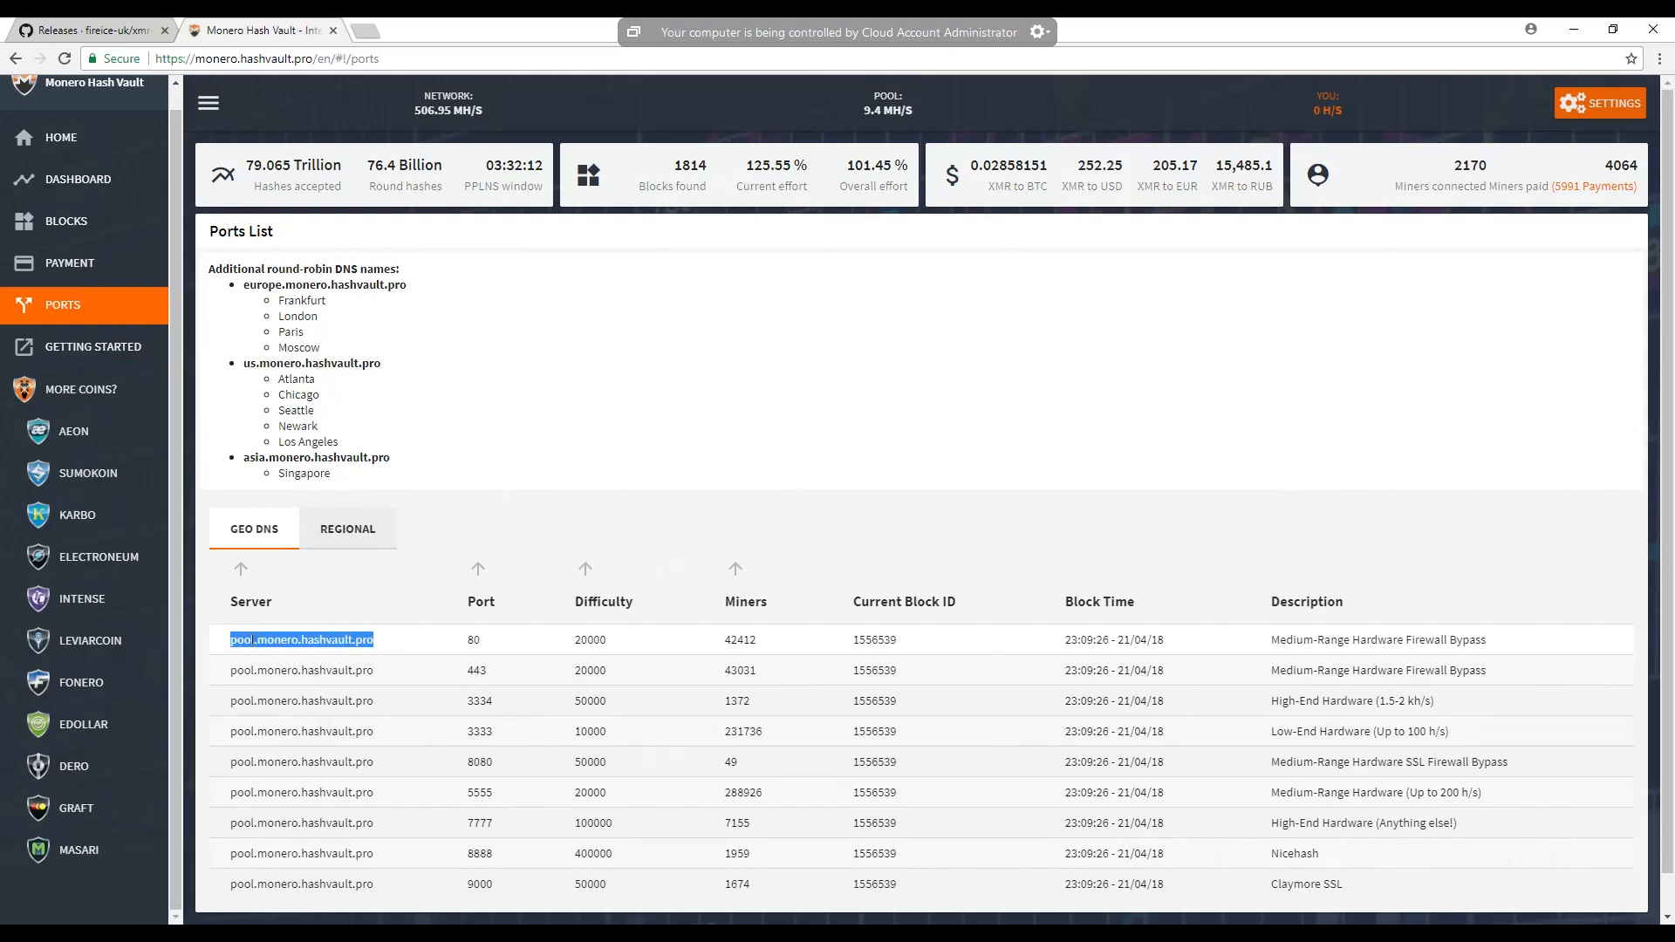
right_click(253, 641)
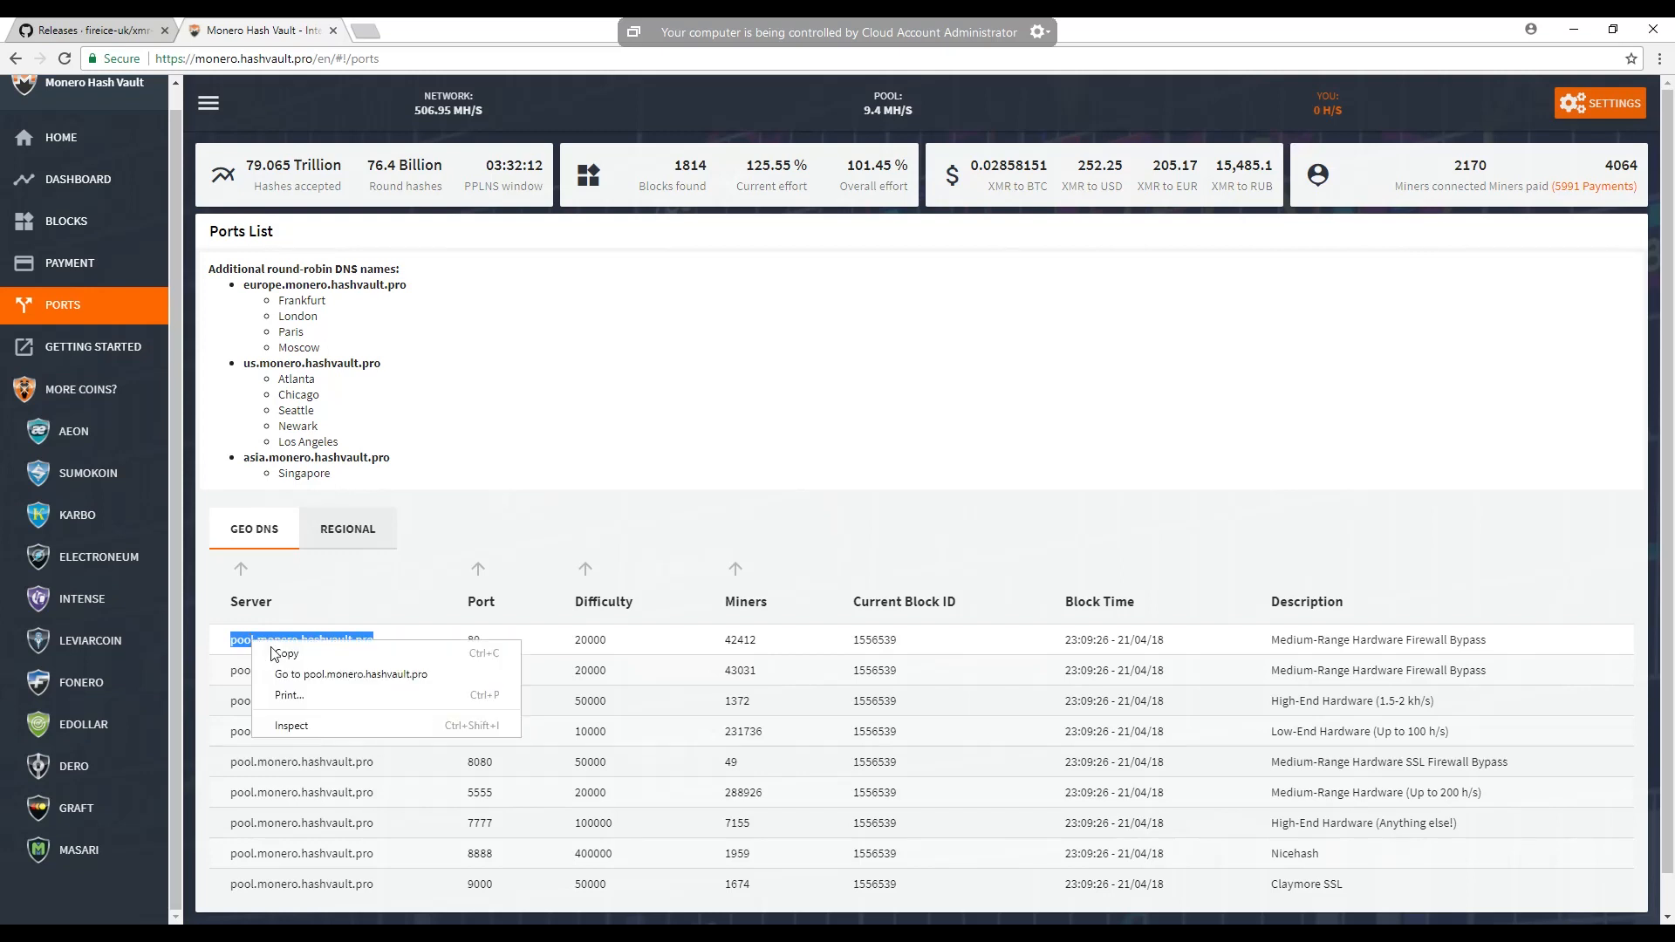
click(288, 654)
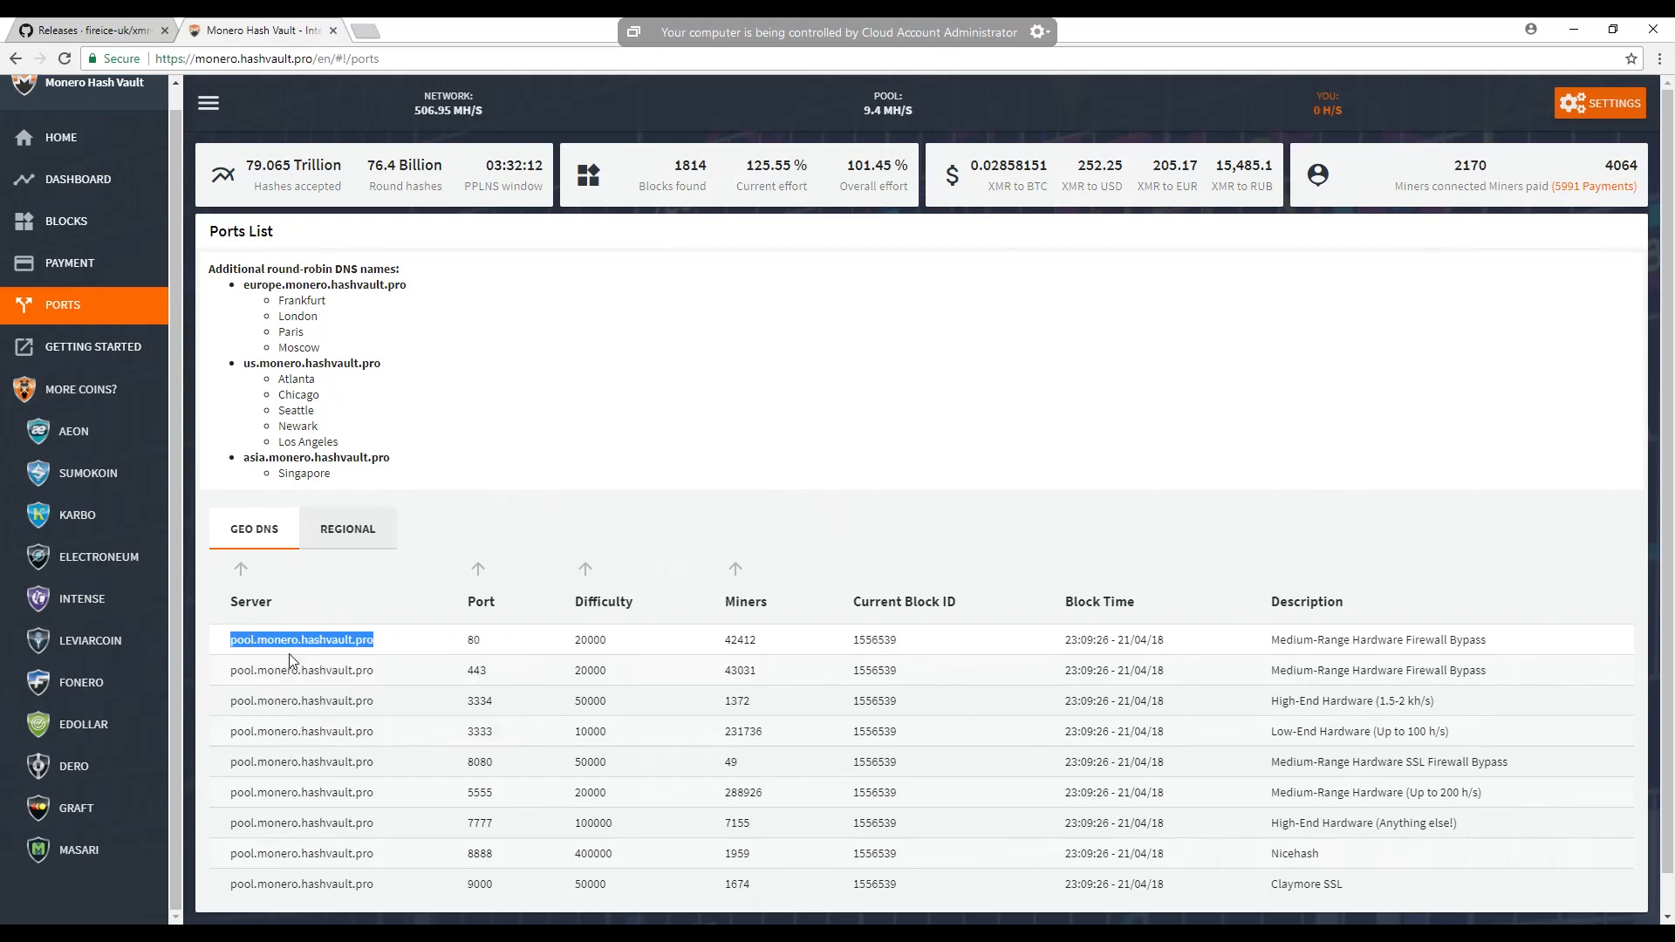
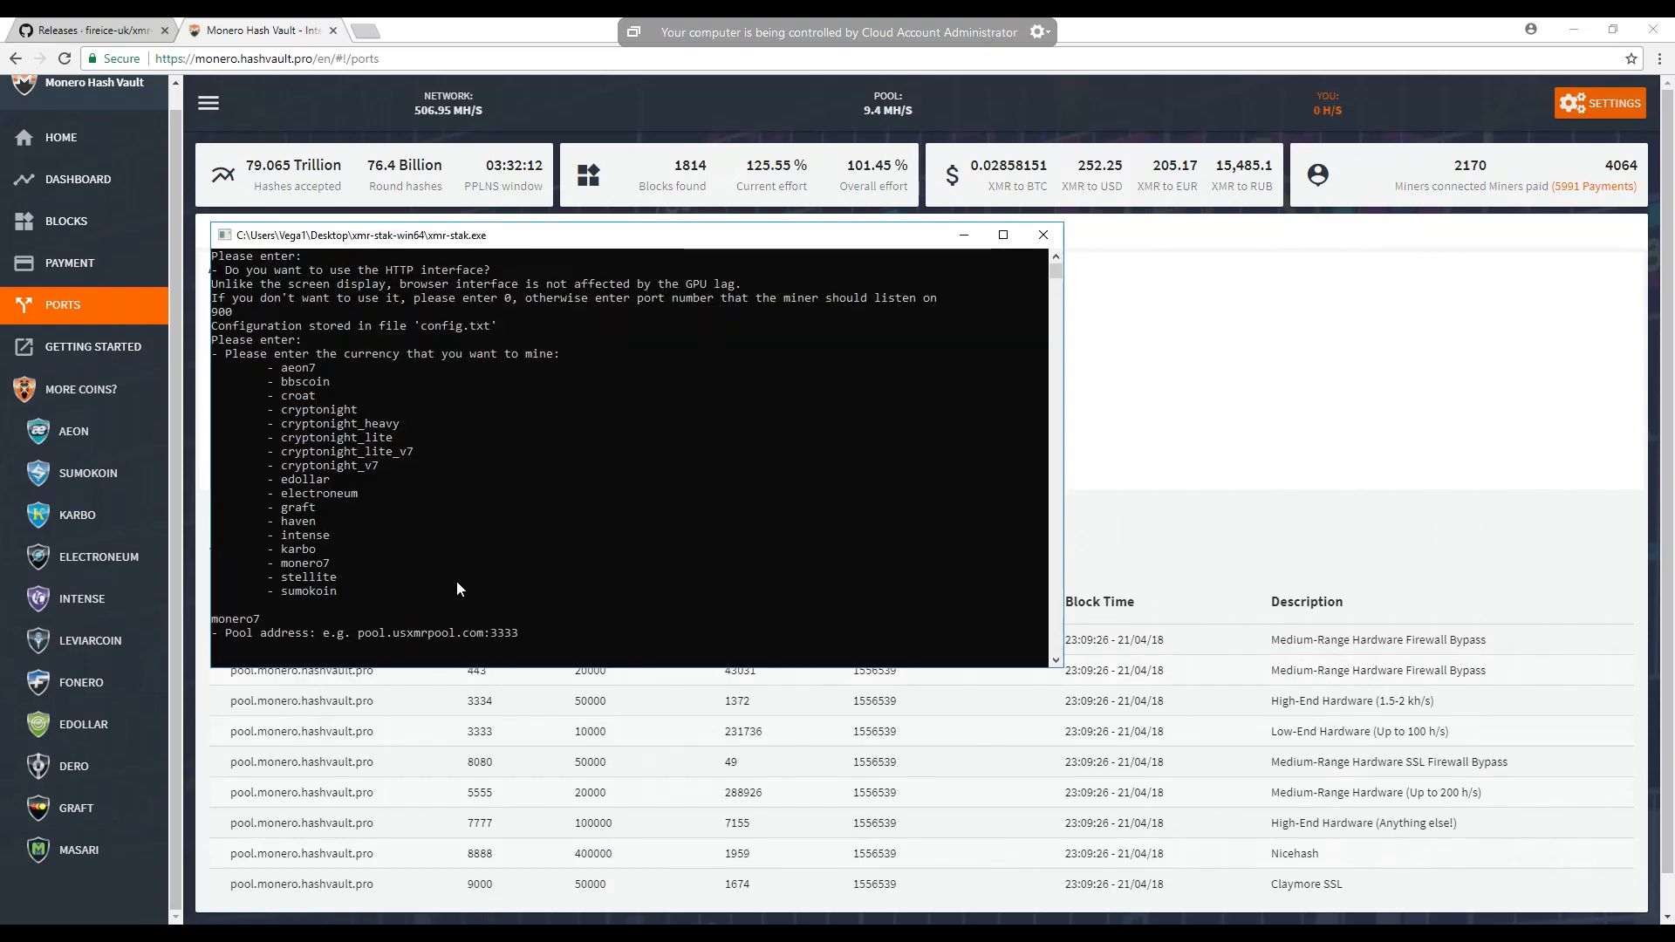
- Paste the copied server address pool.monero.hashvault.pro at the miner's pool address prompt and add a colon after it
right_click(457, 588)
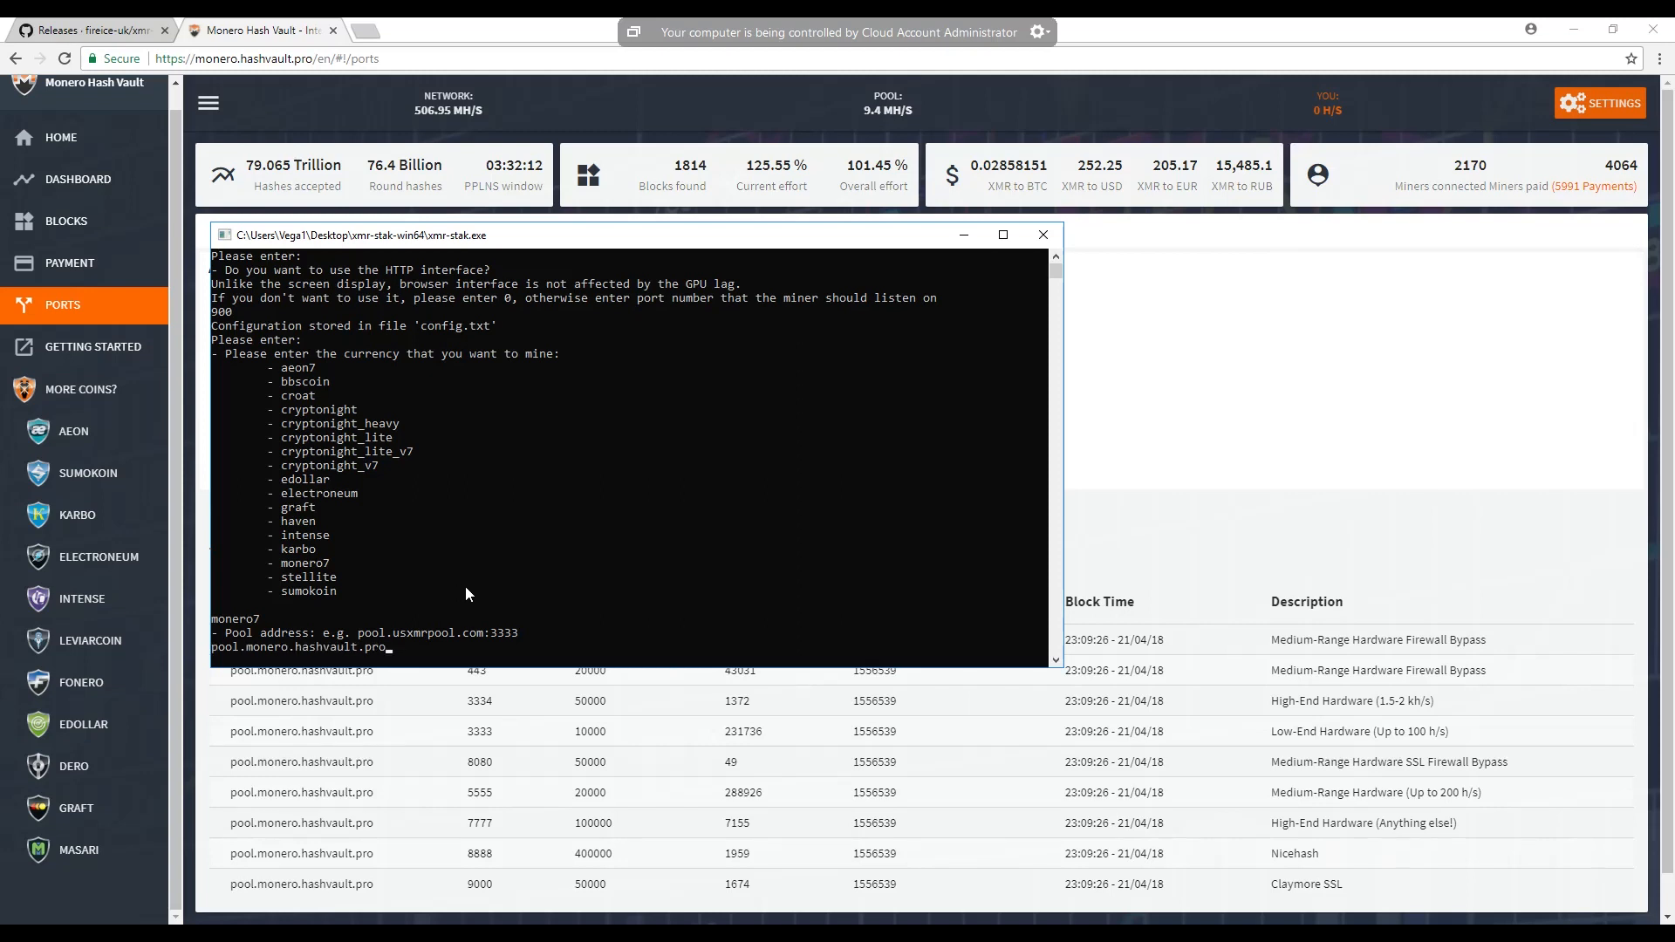
right_click(672, 236)
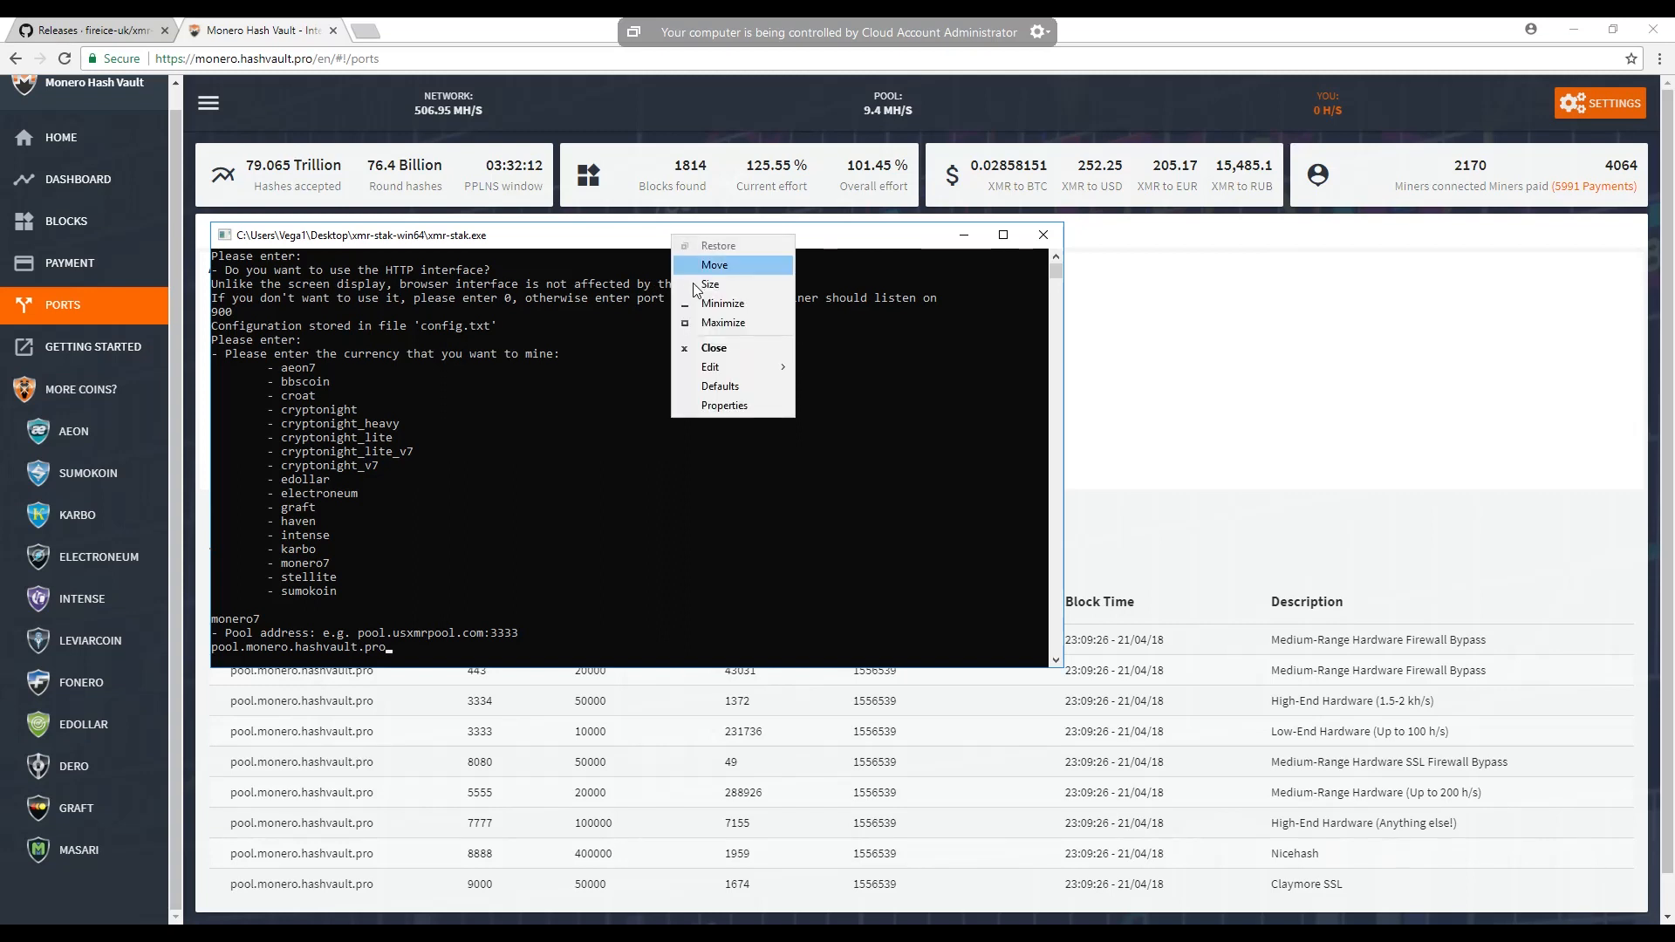
mouse_move(740, 376)
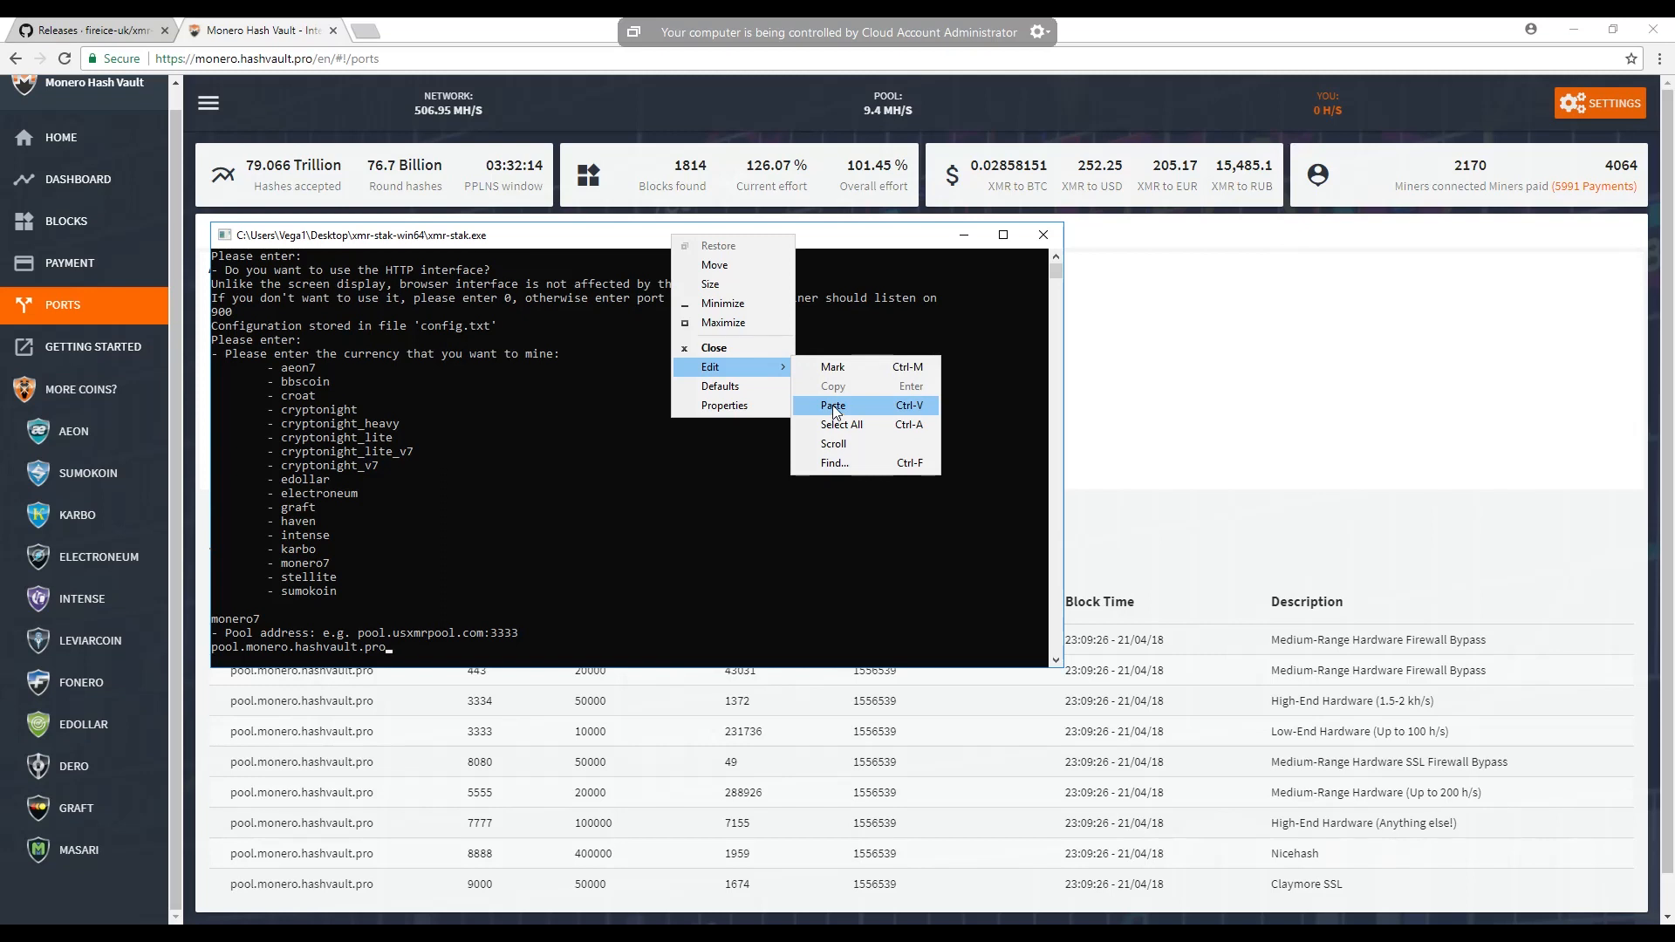
click(514, 503)
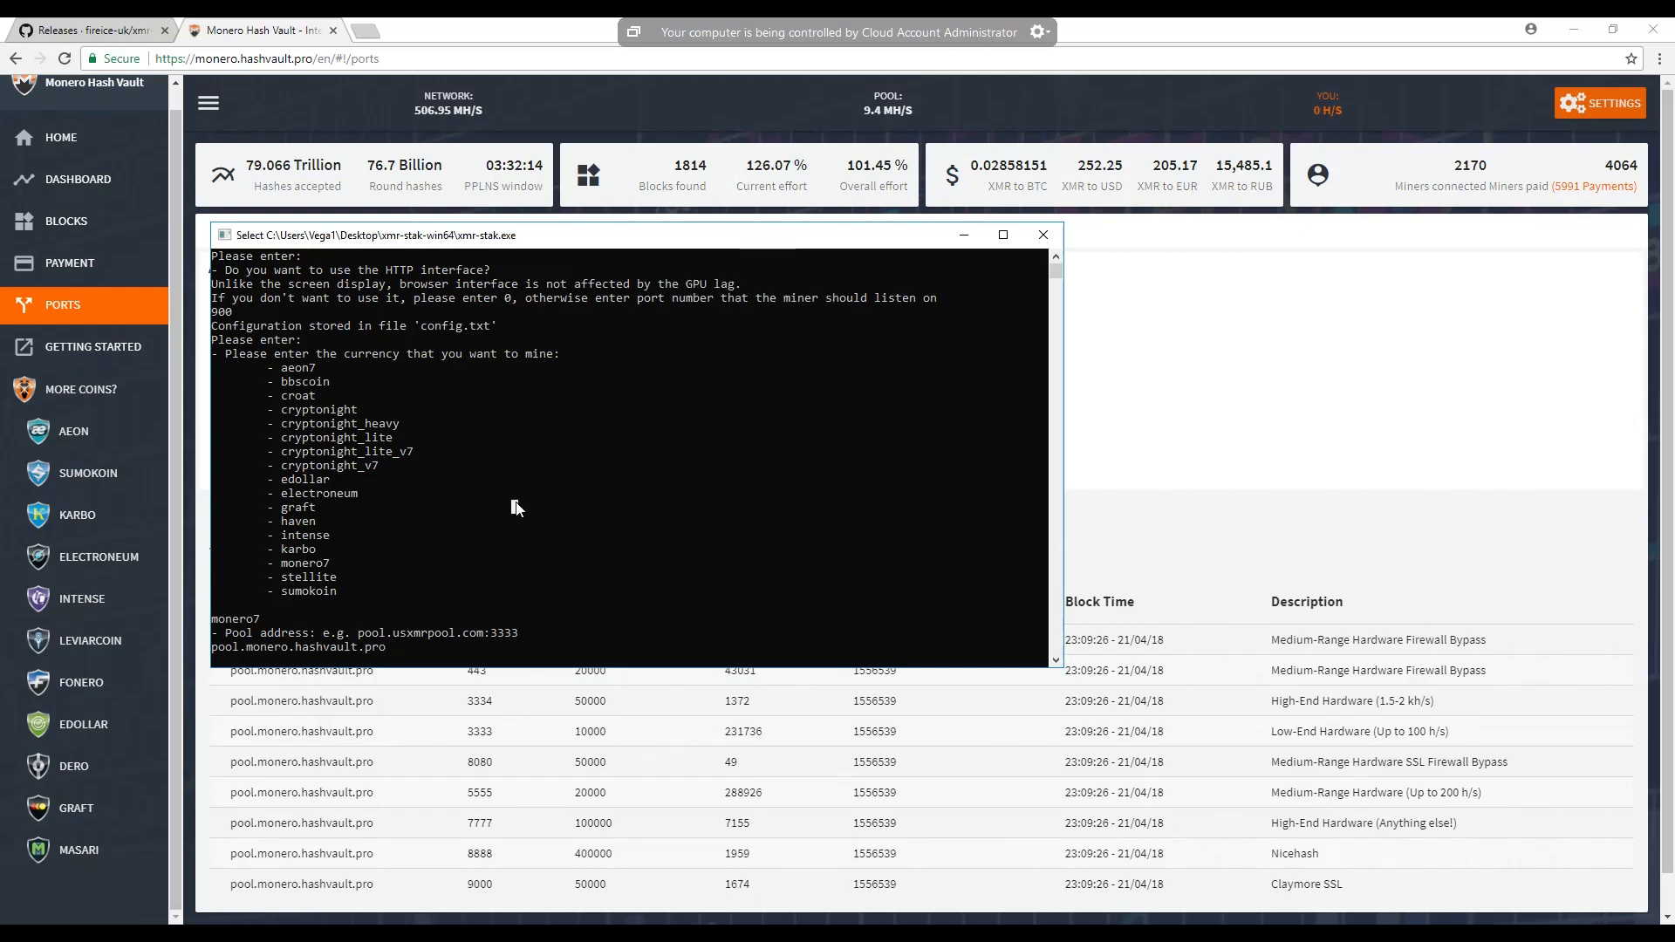
text(:7777)
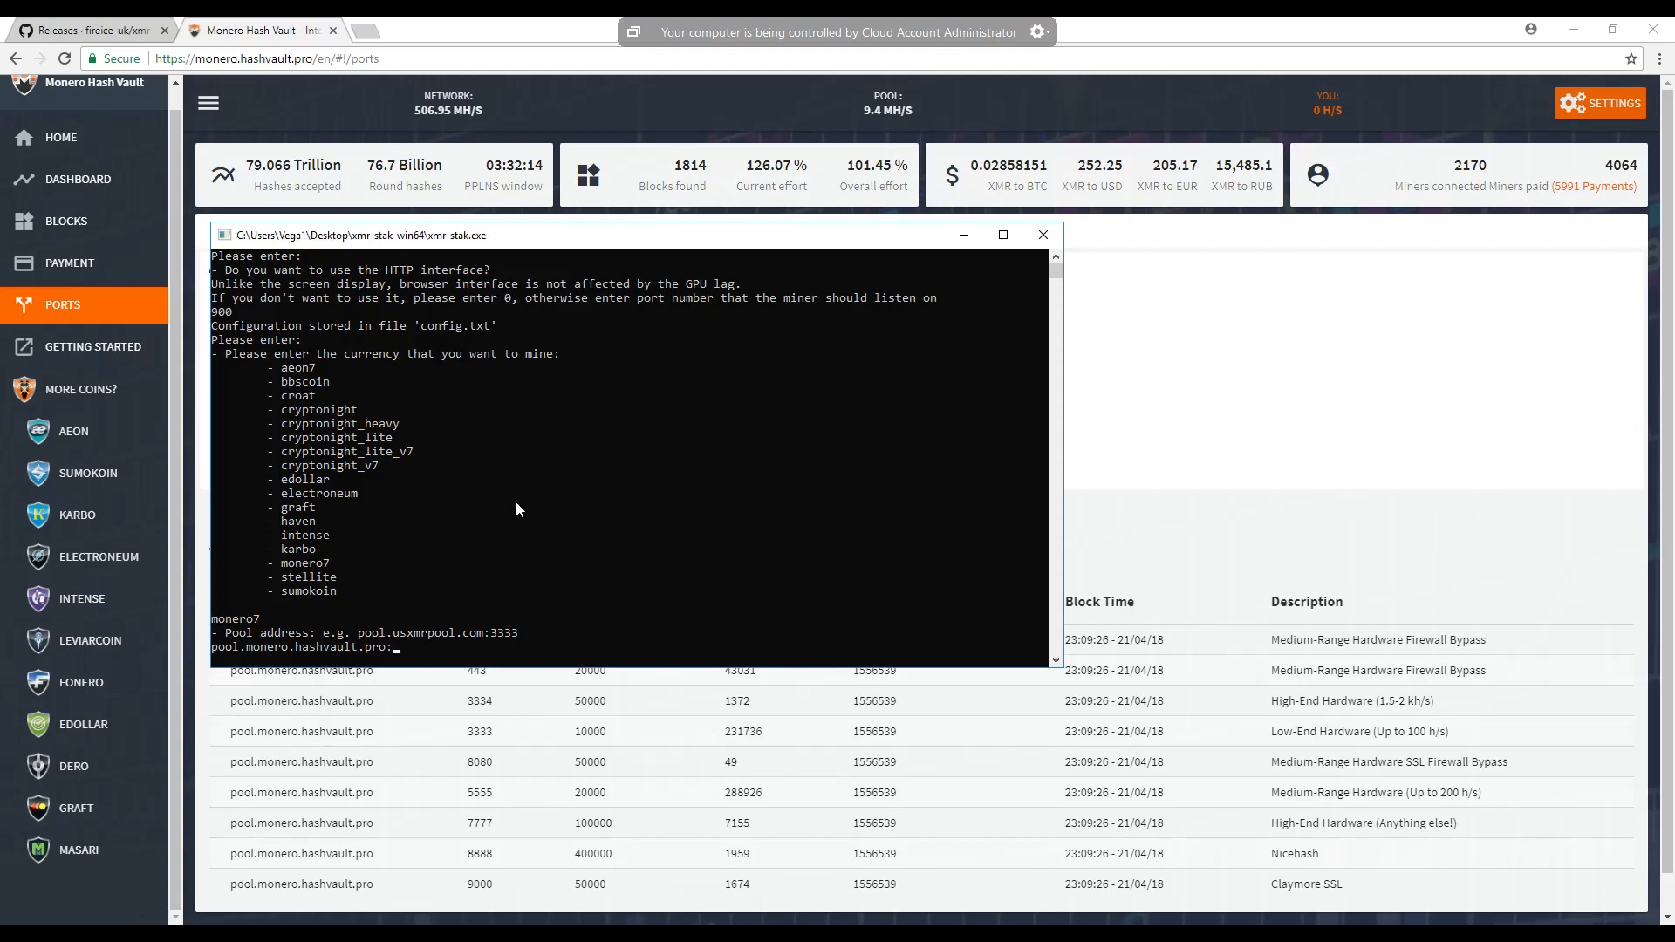
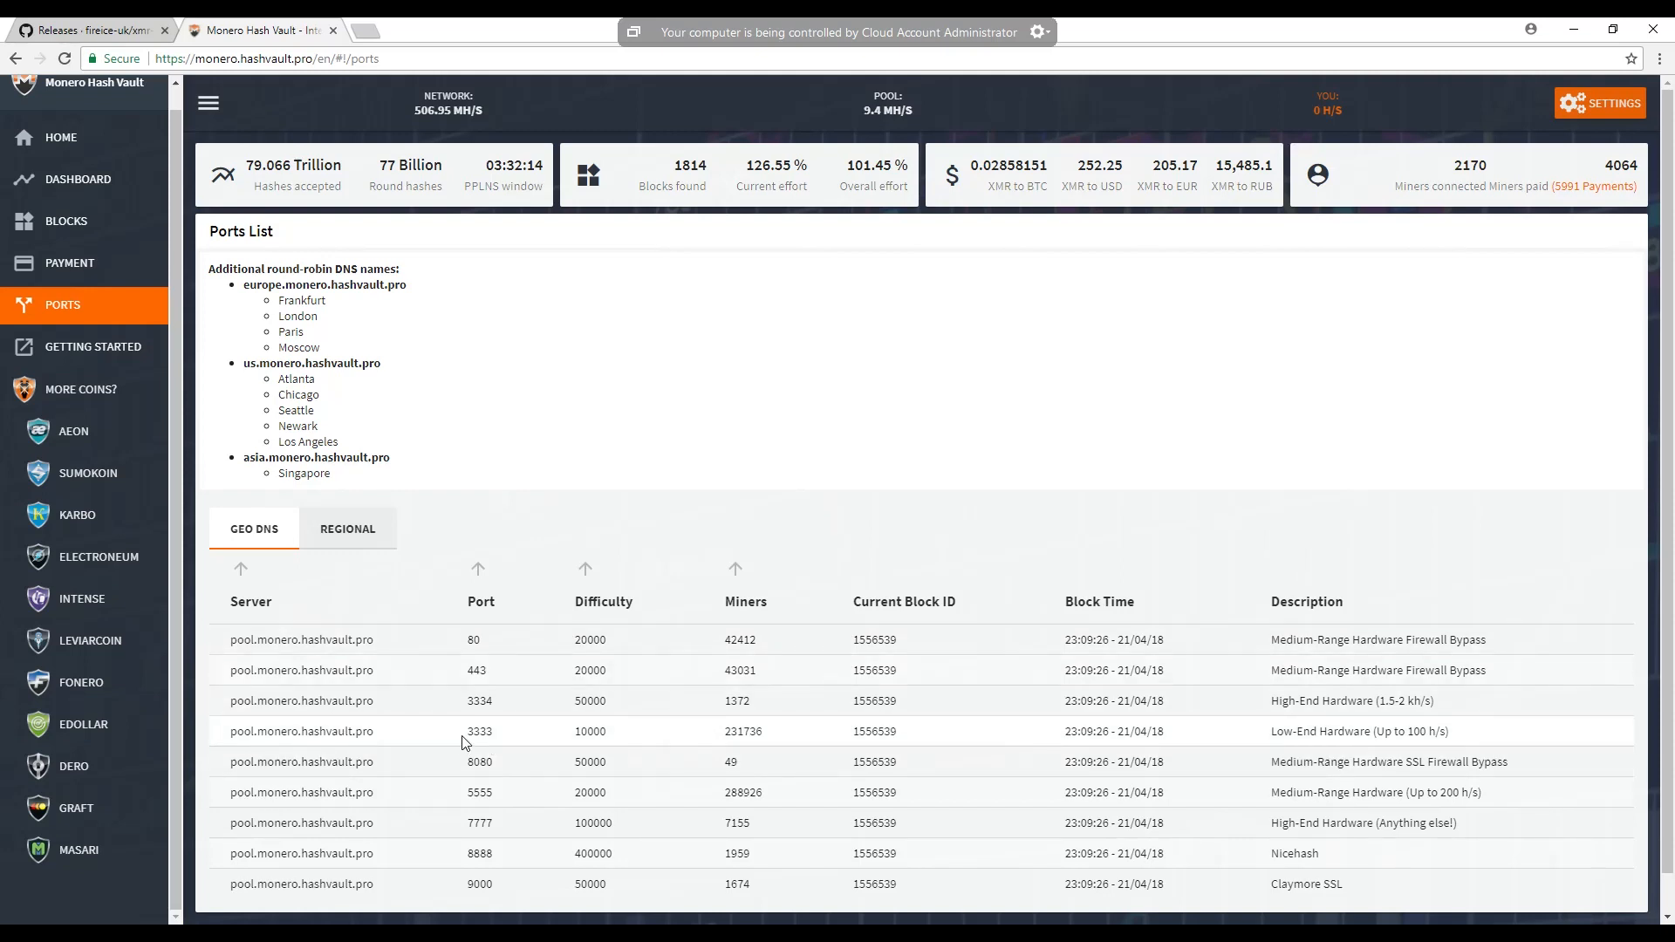
- Complete the miner's pool address with the high-end hardware port 7777 from the ports list and submit it
drag(467, 731, 496, 739)
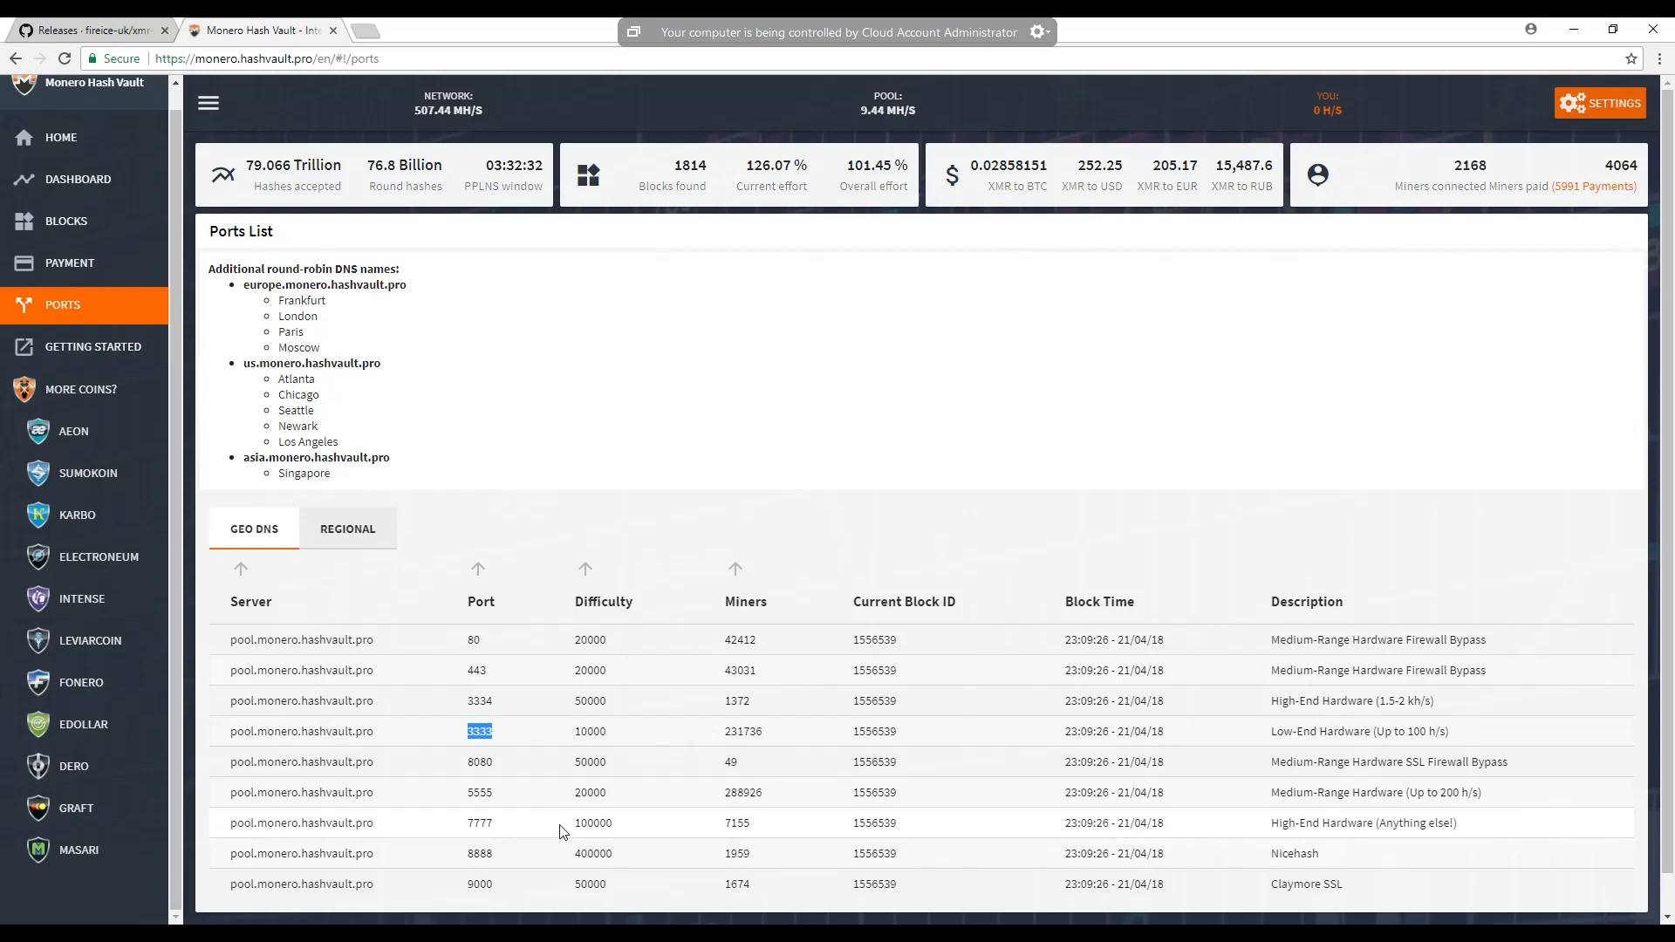
drag(614, 823, 575, 826)
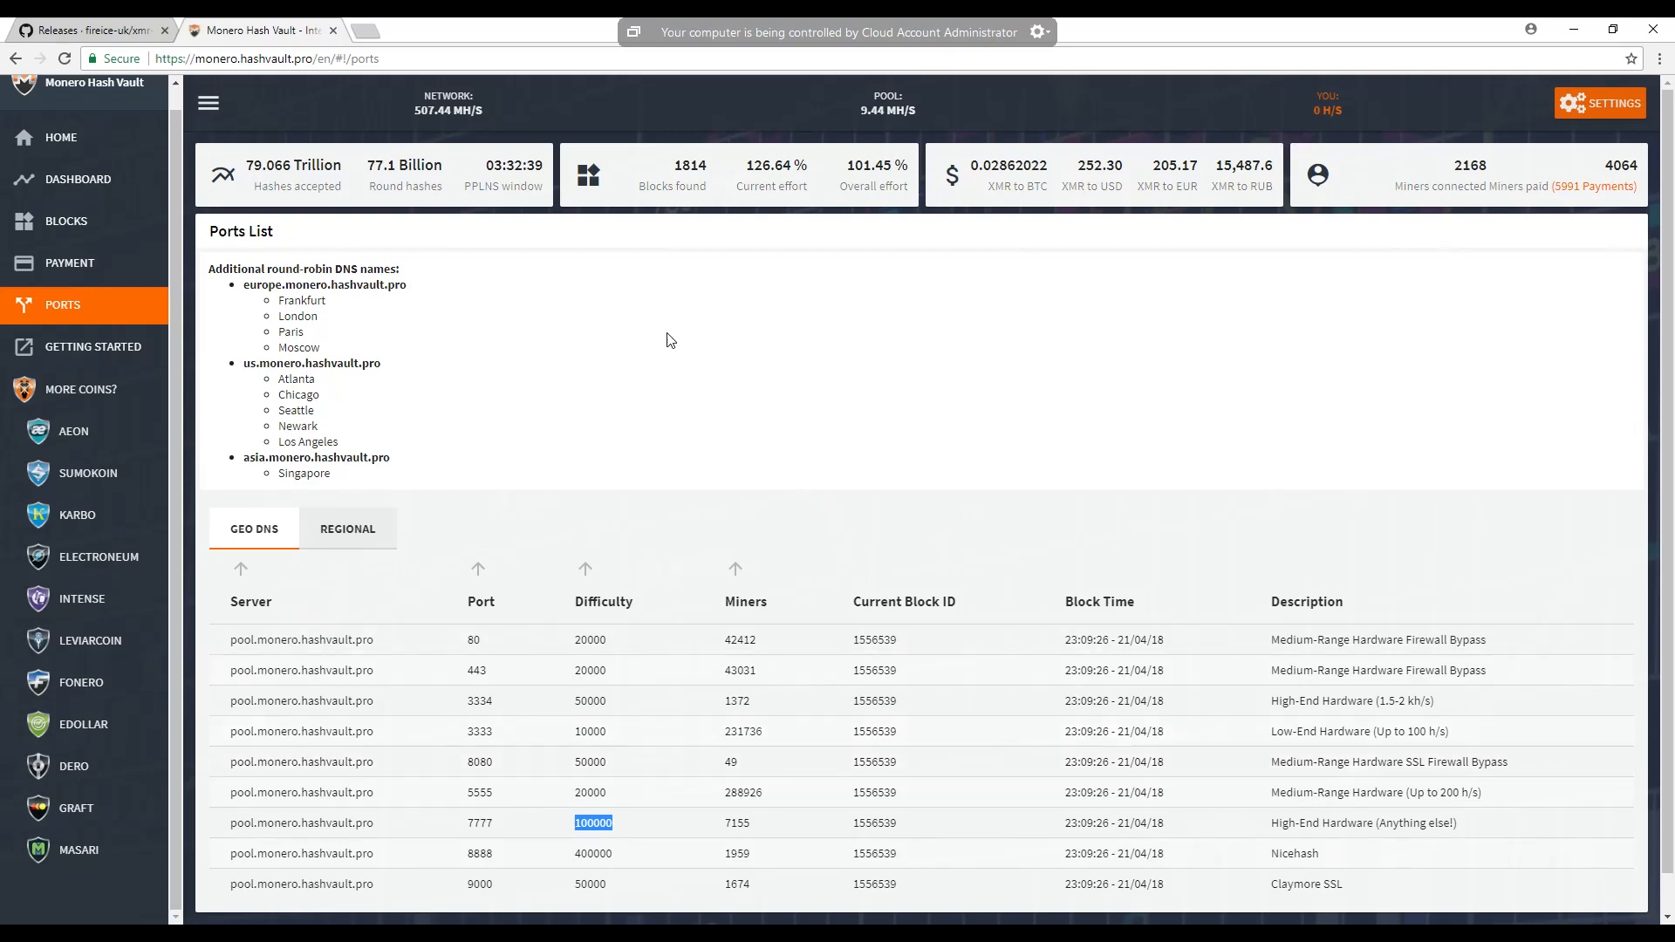
key(alt+Tab)
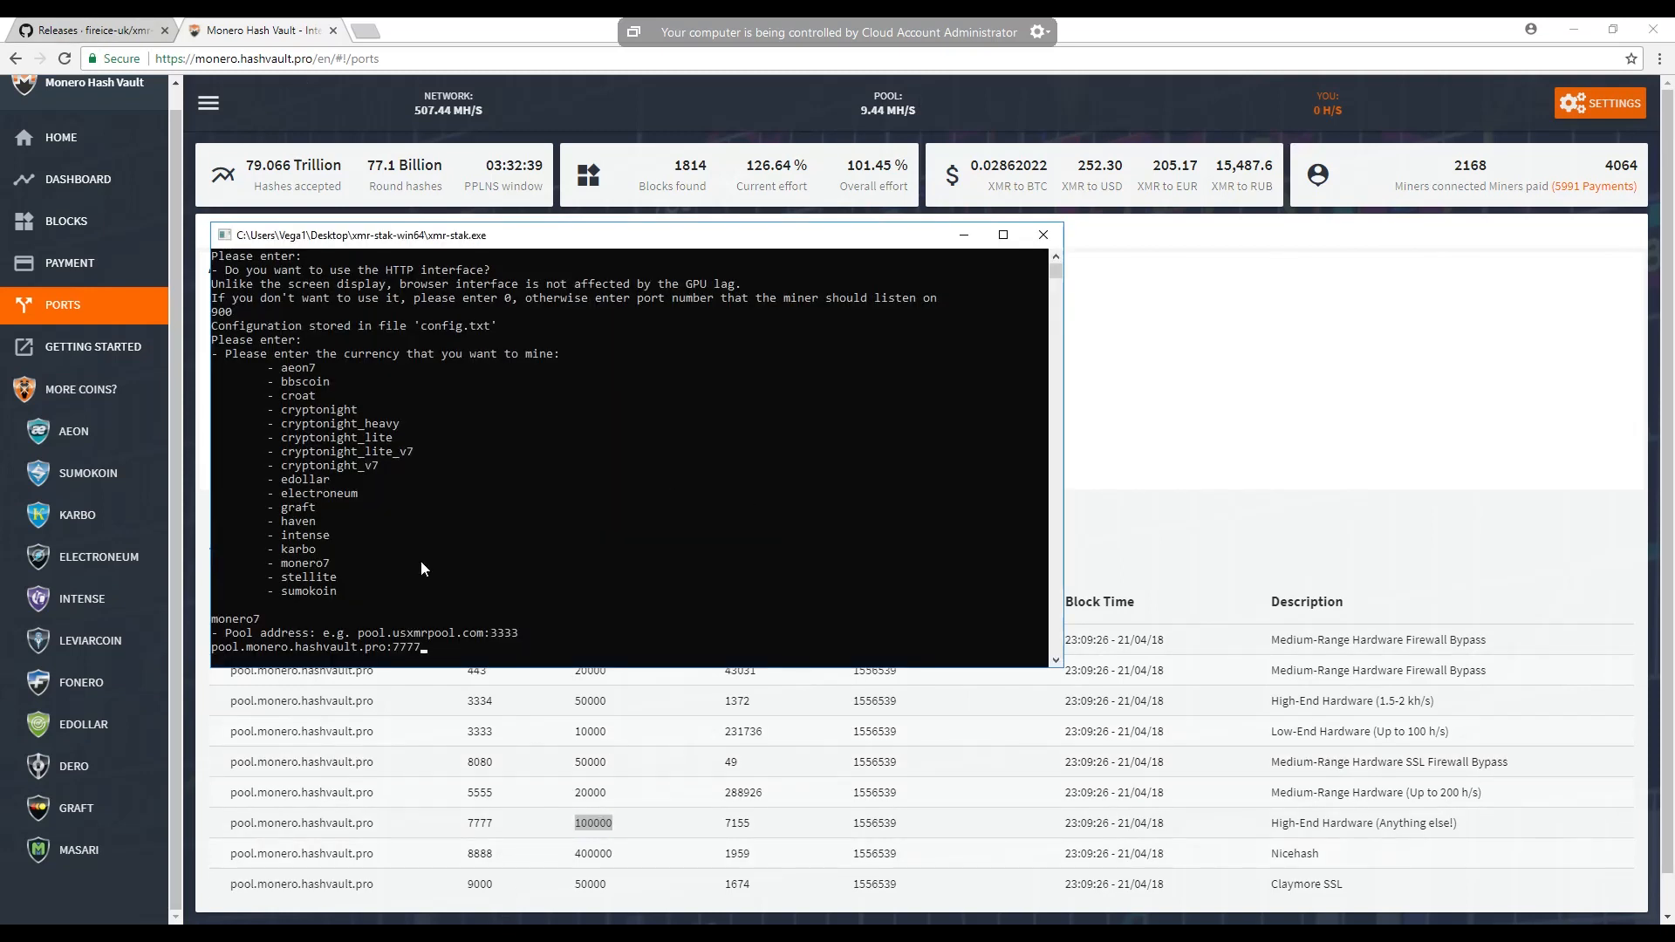
click(452, 639)
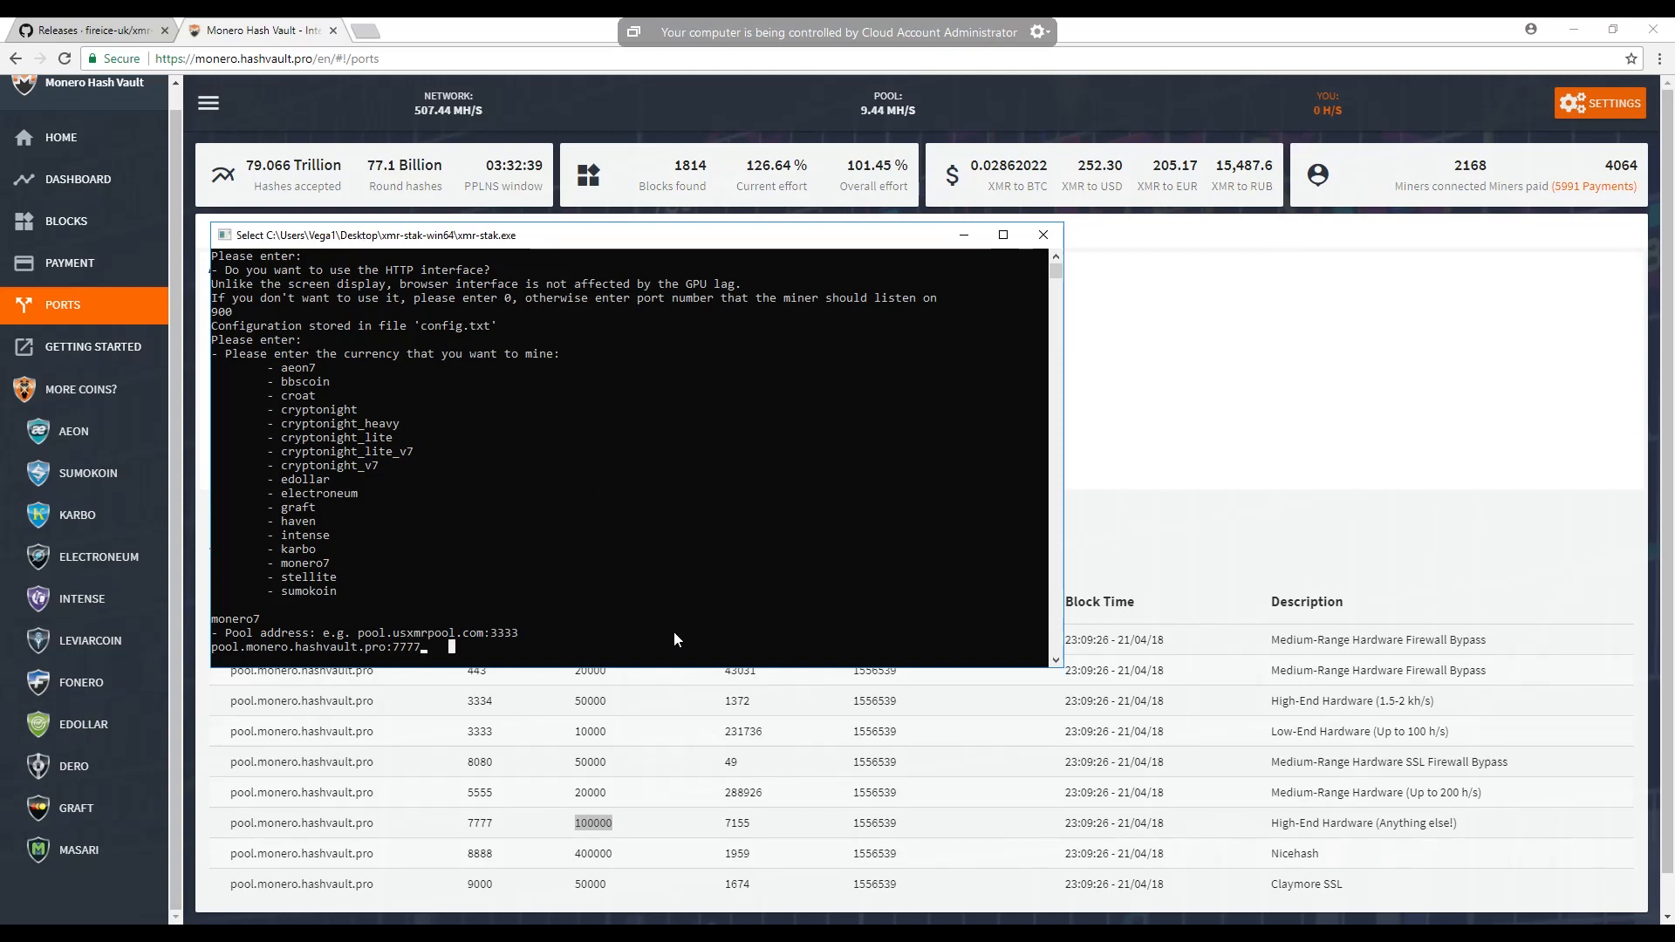
key(Escape)
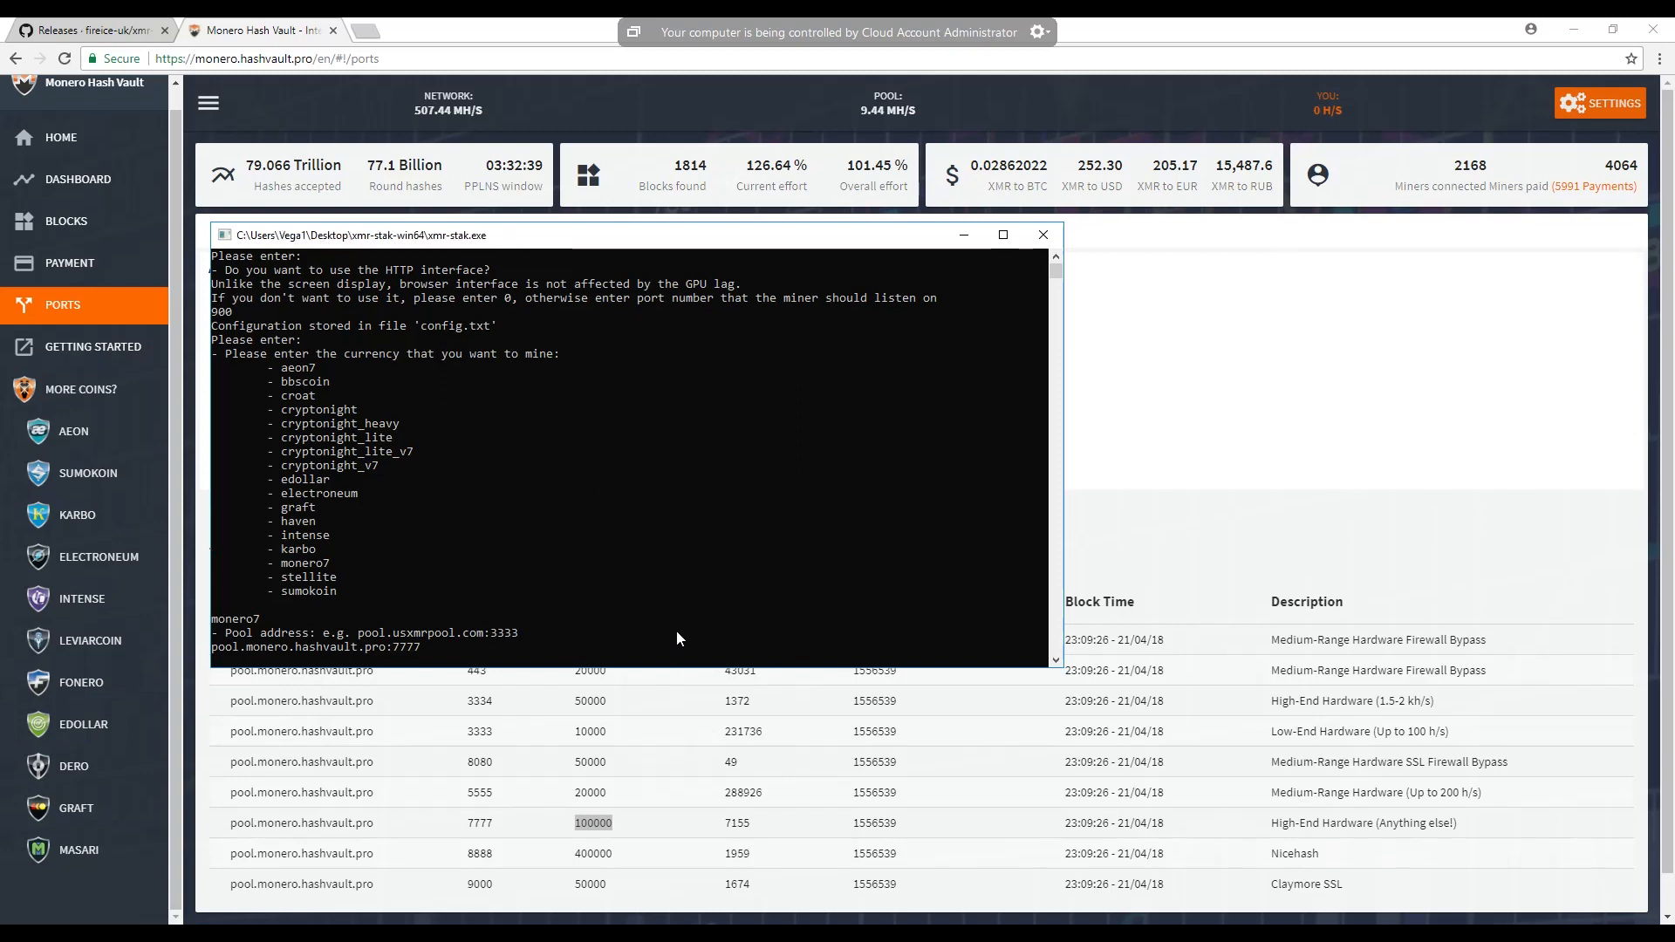
key(Return)
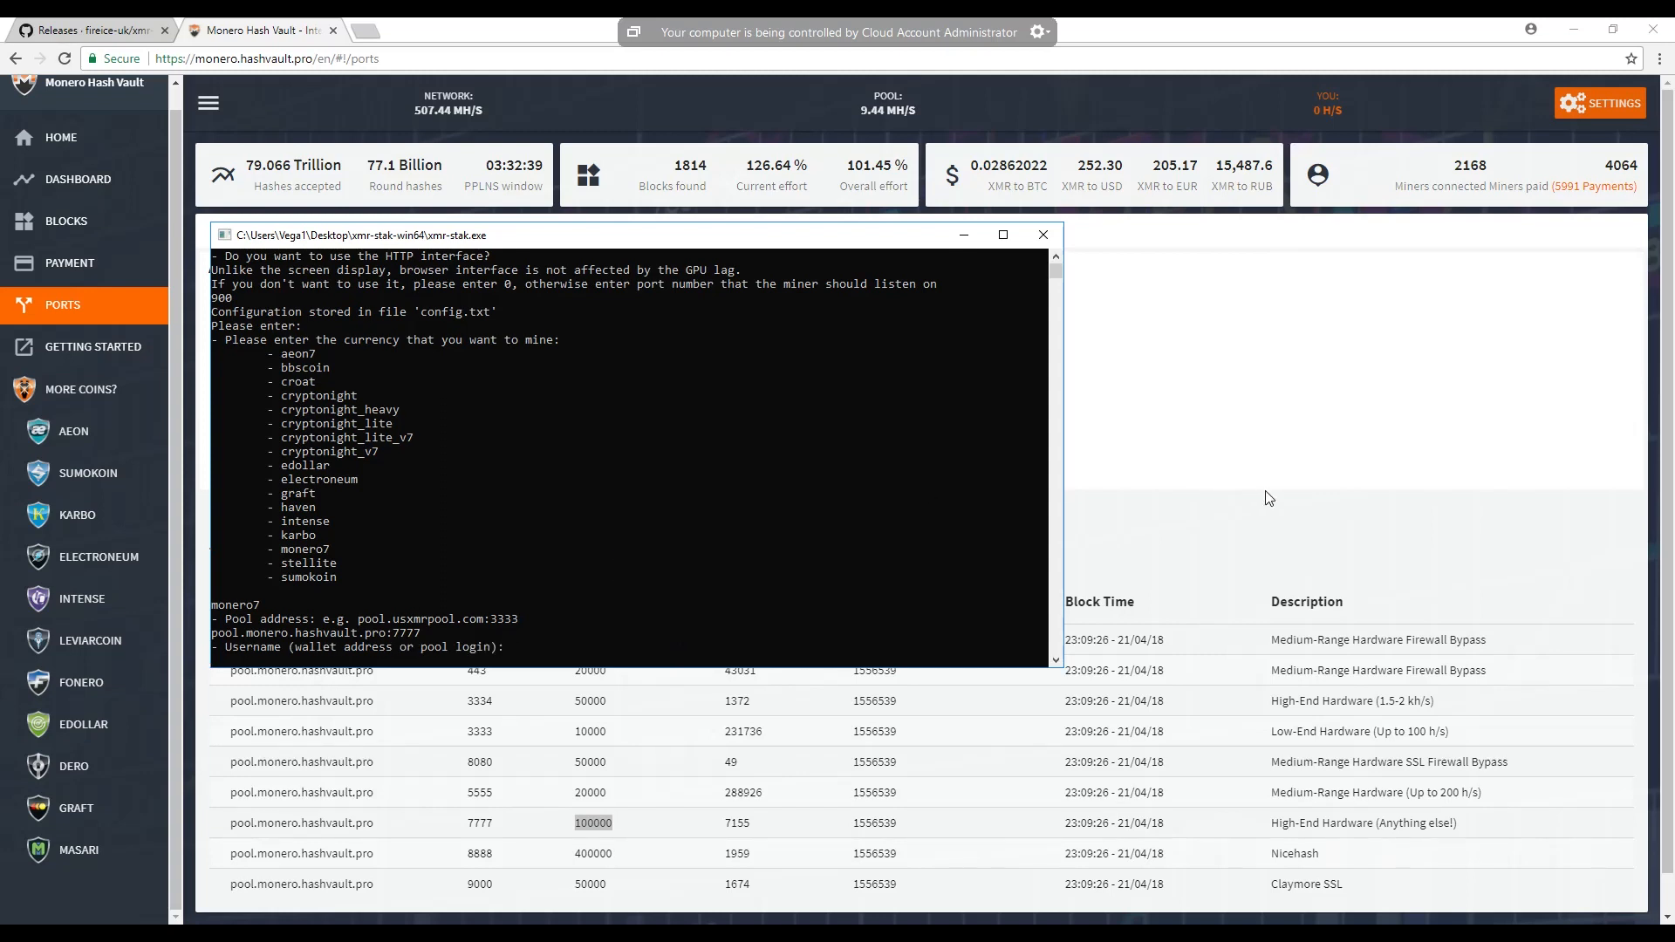
- Minimize the browser and open the config text file stored on the desktop
click(647, 660)
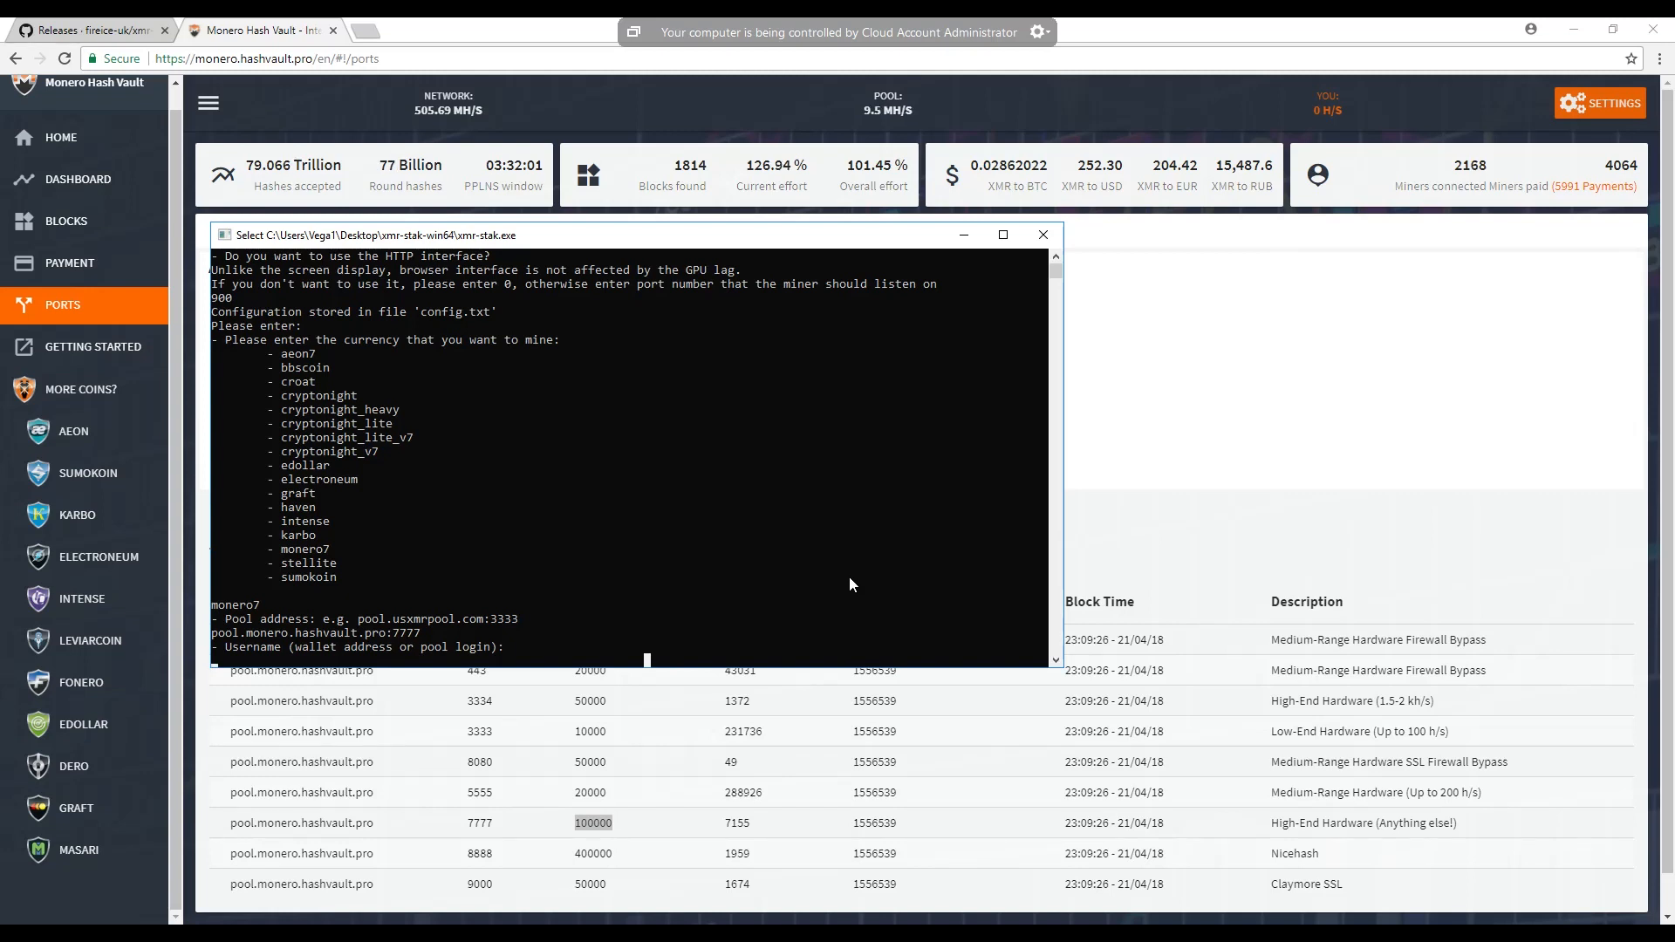
click(1575, 31)
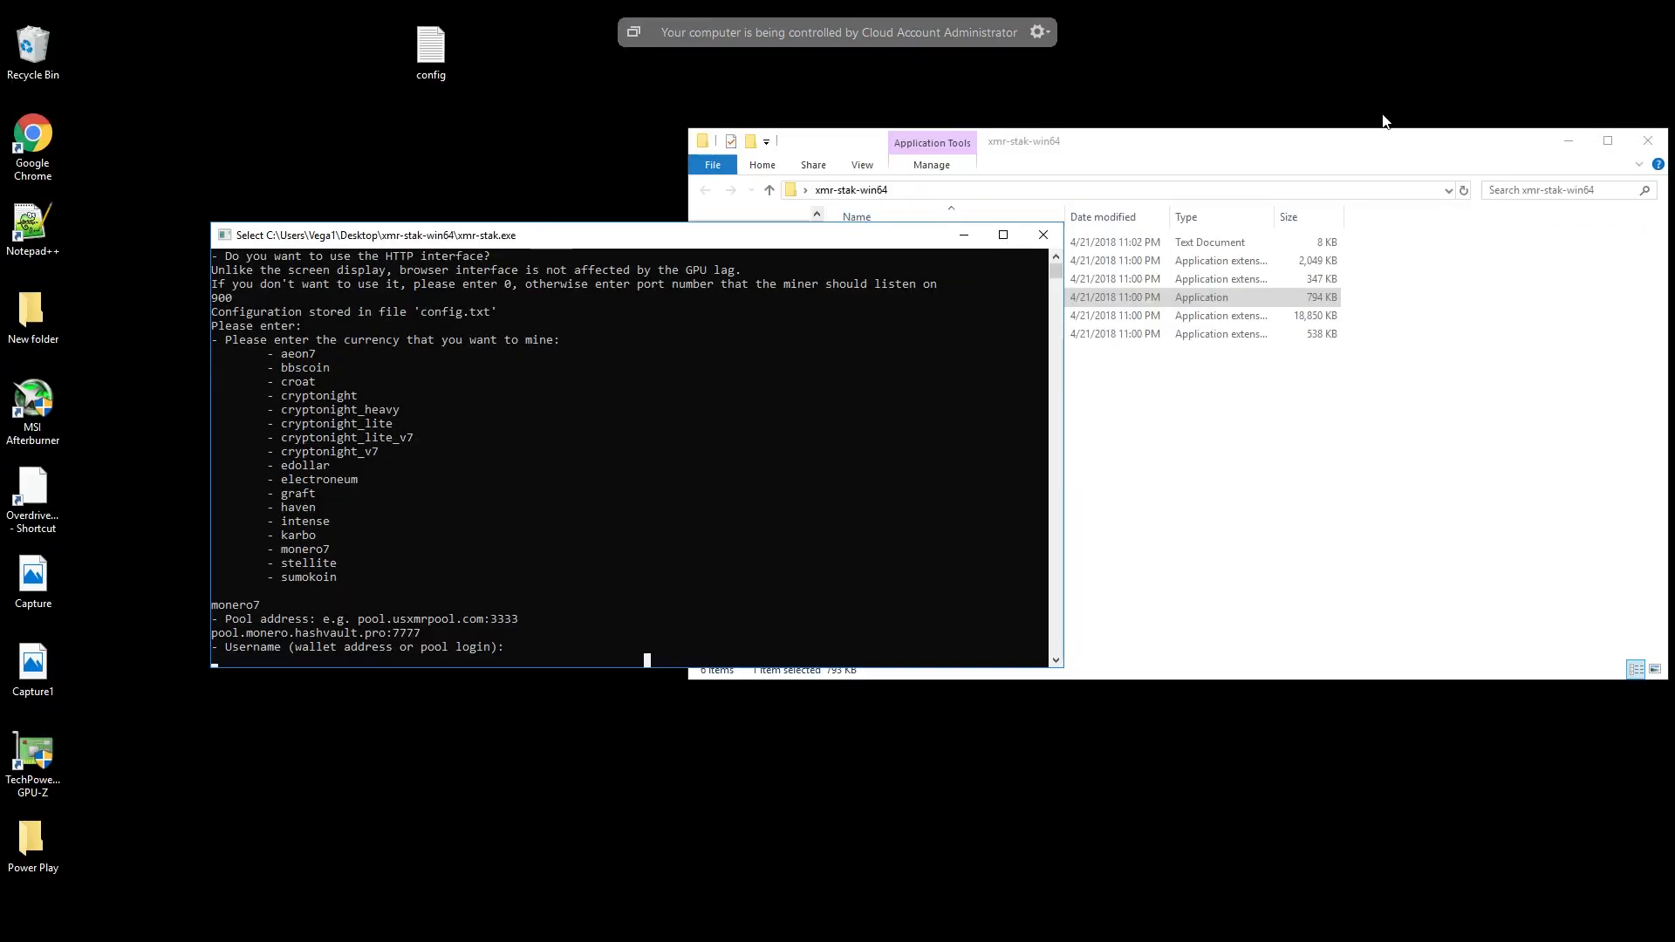
click(1294, 450)
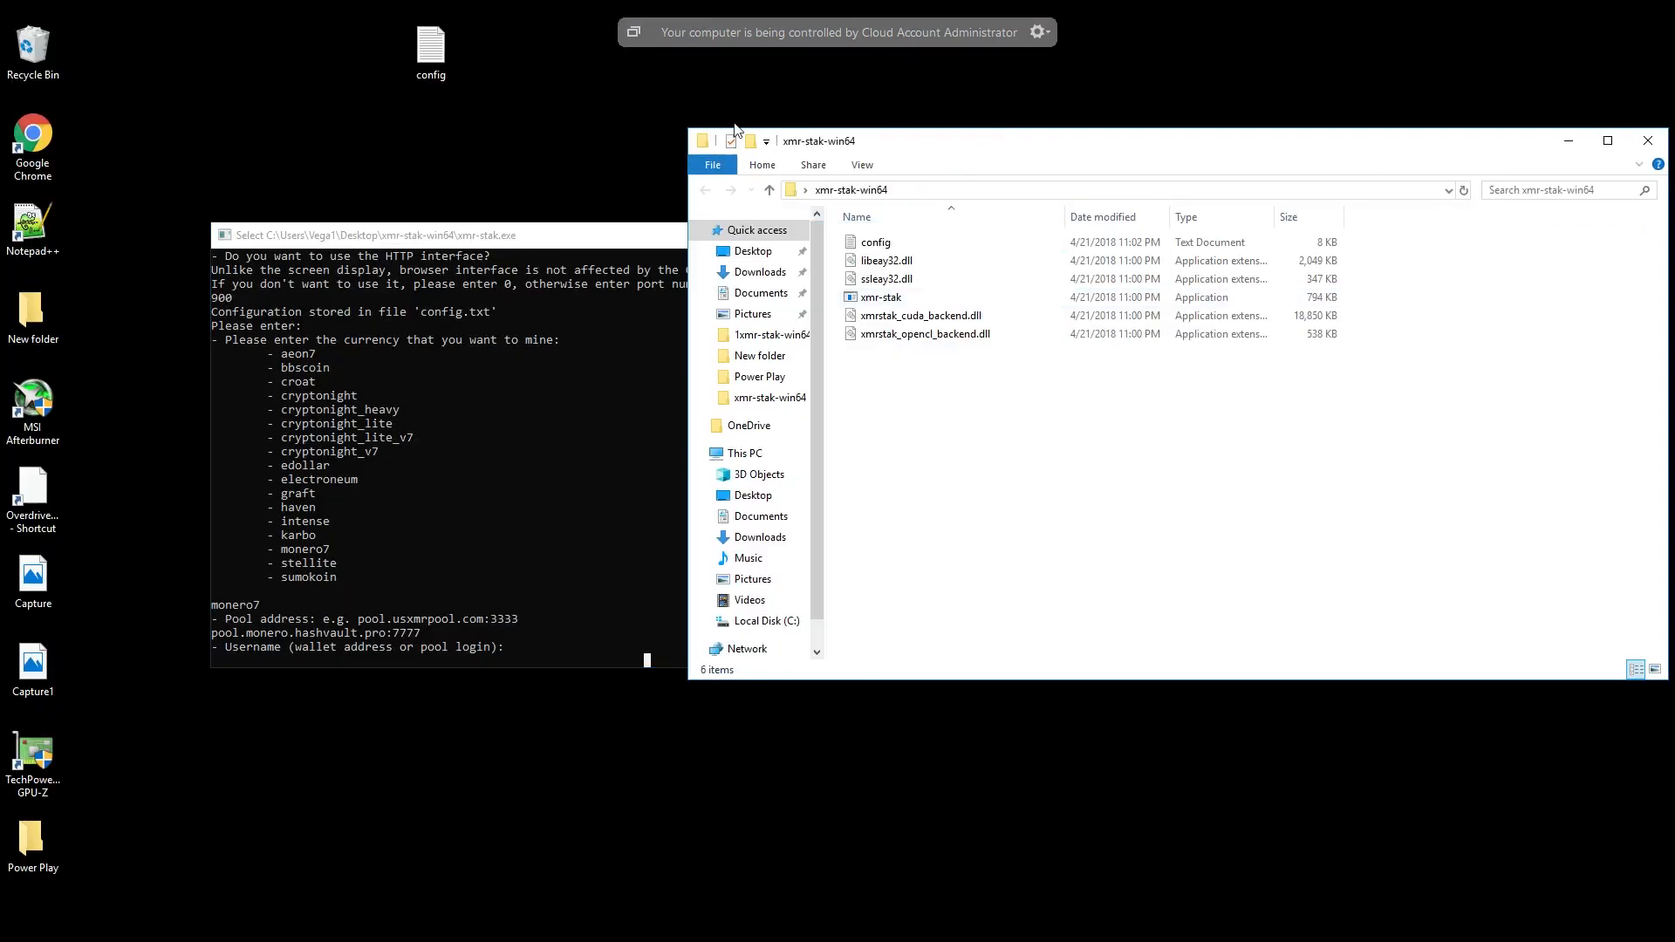
click(438, 39)
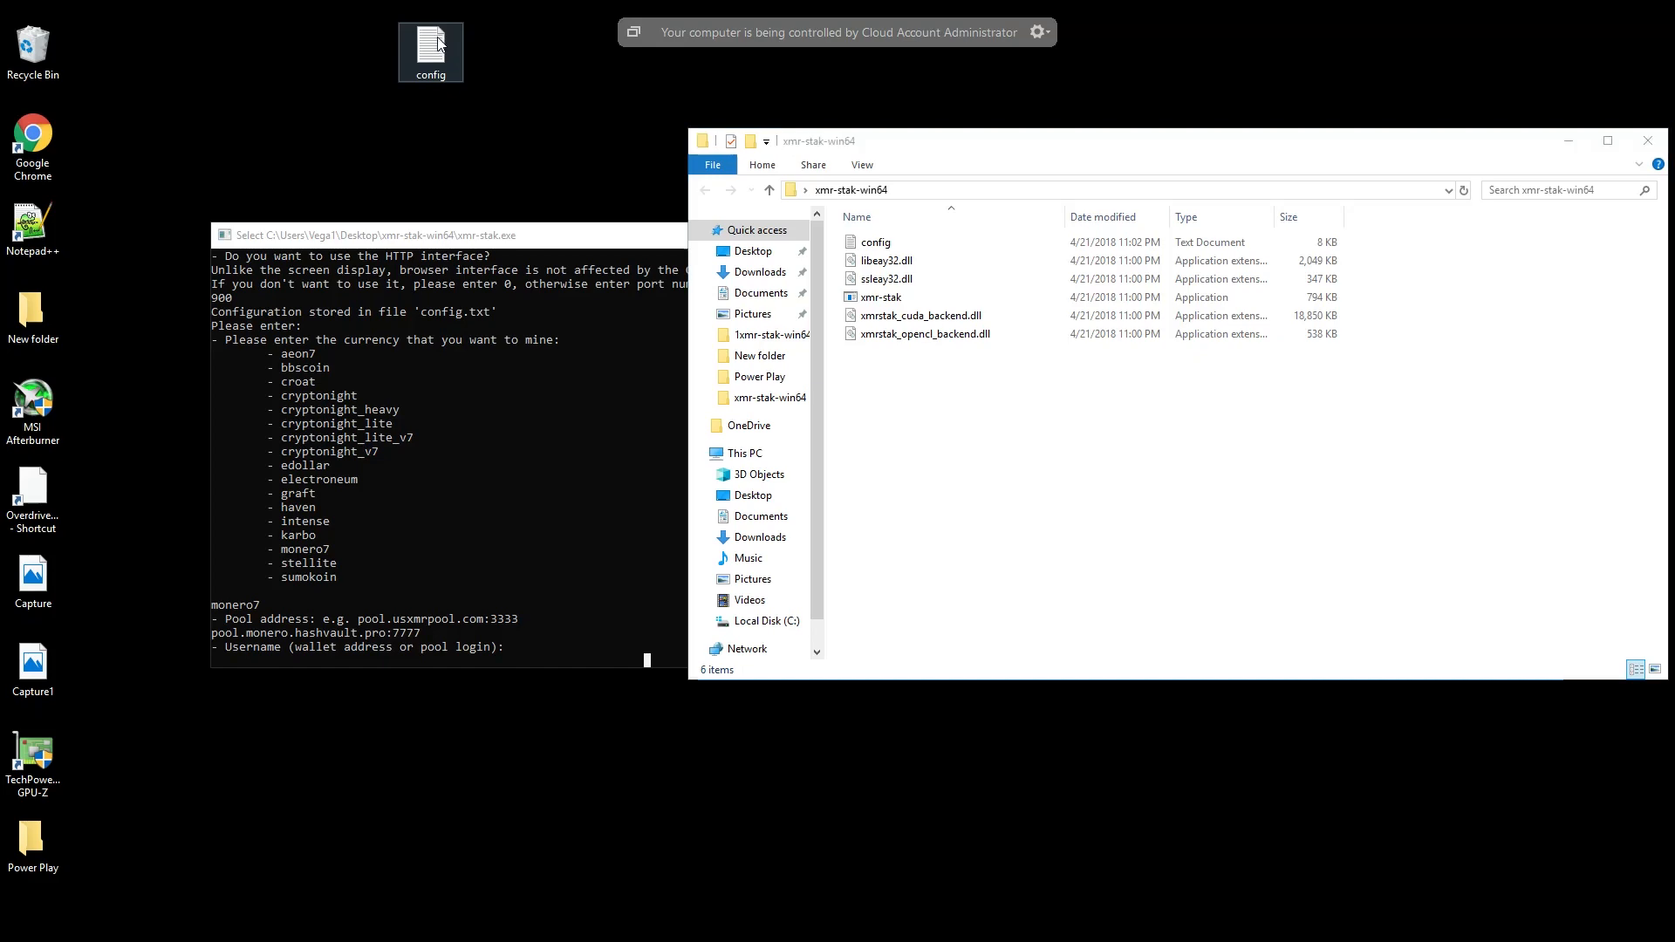
double_click(438, 38)
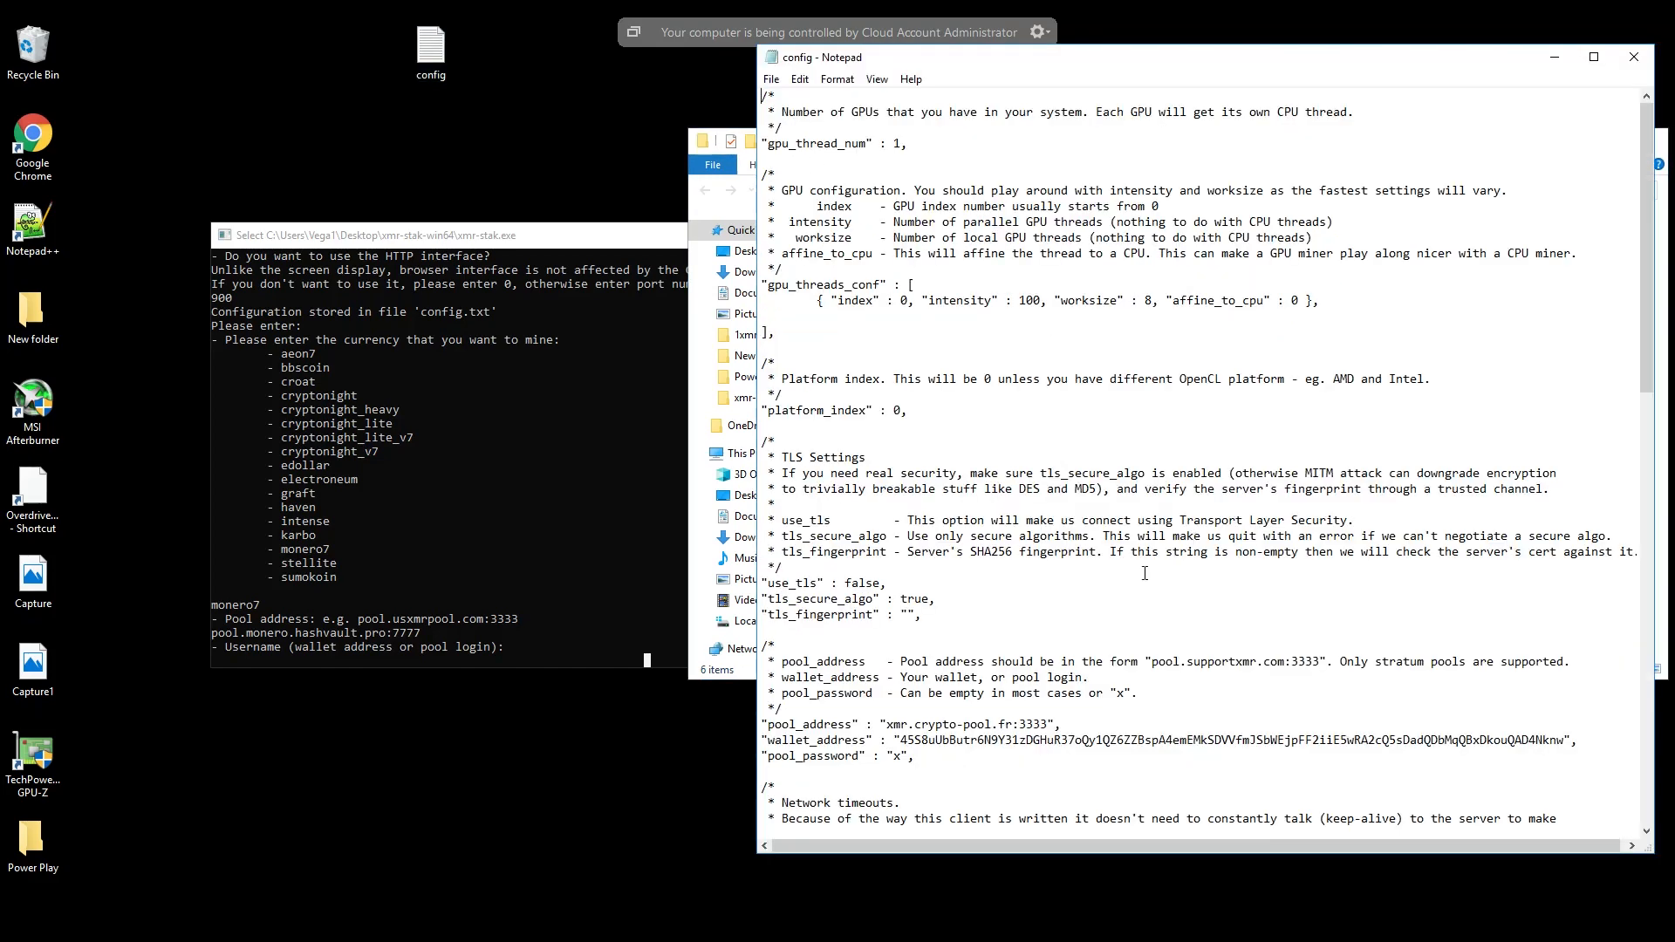
- Copy the wallet_address value without its quotation marks from the config file and minimize the file's window
drag(900, 740, 1556, 742)
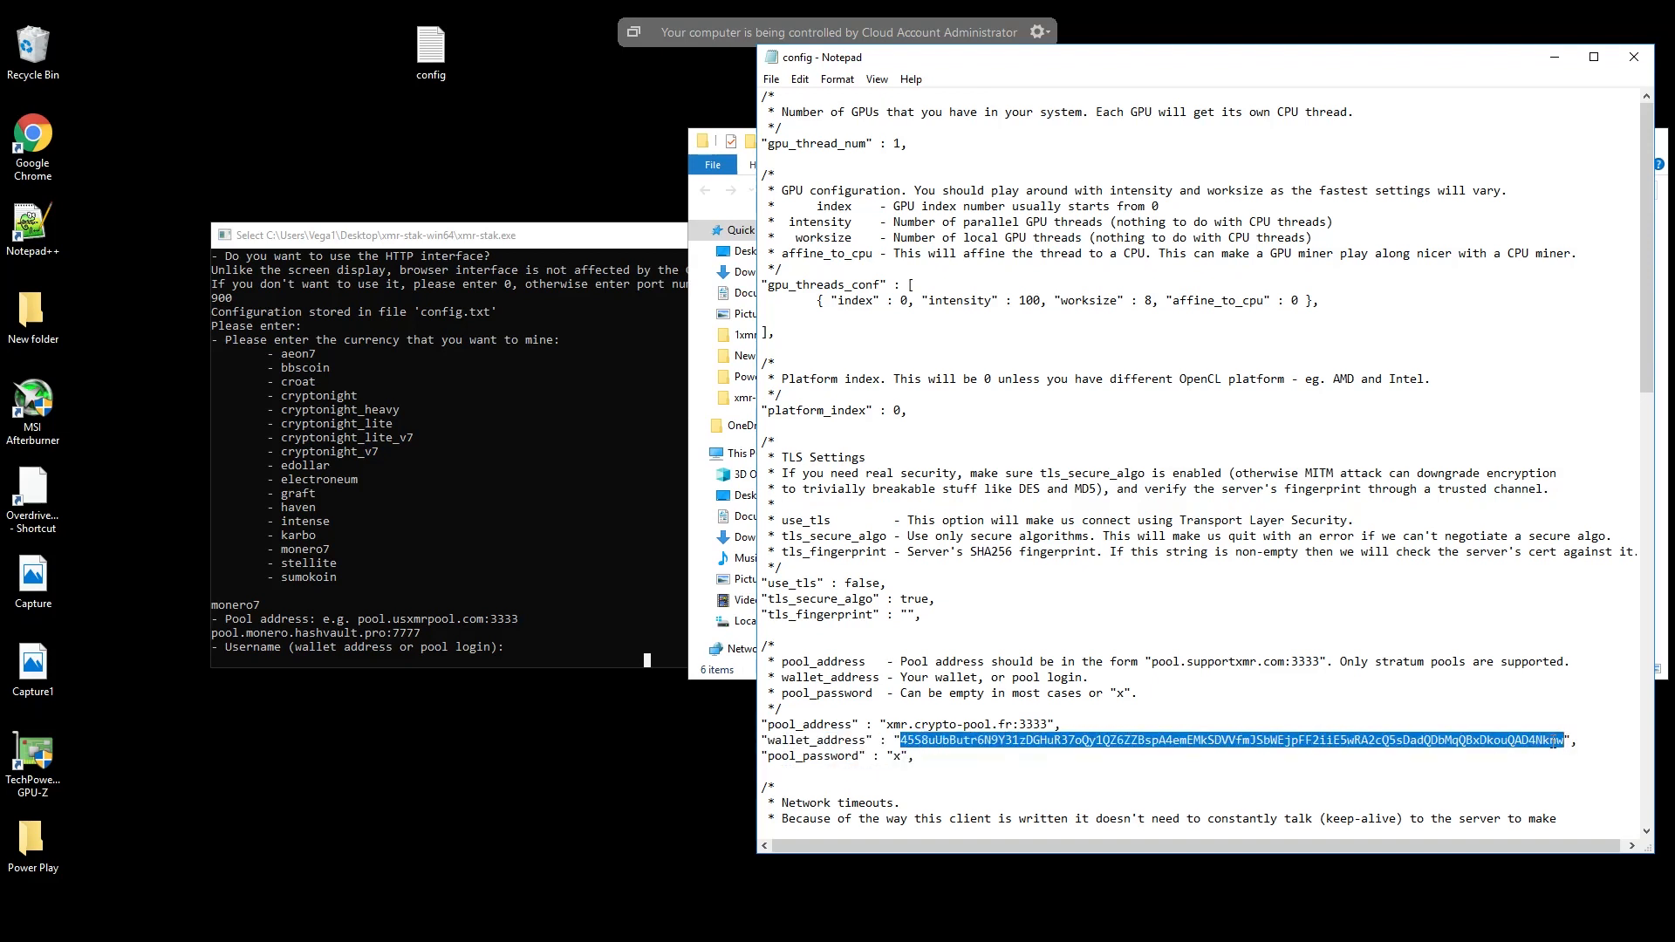
right_click(1549, 739)
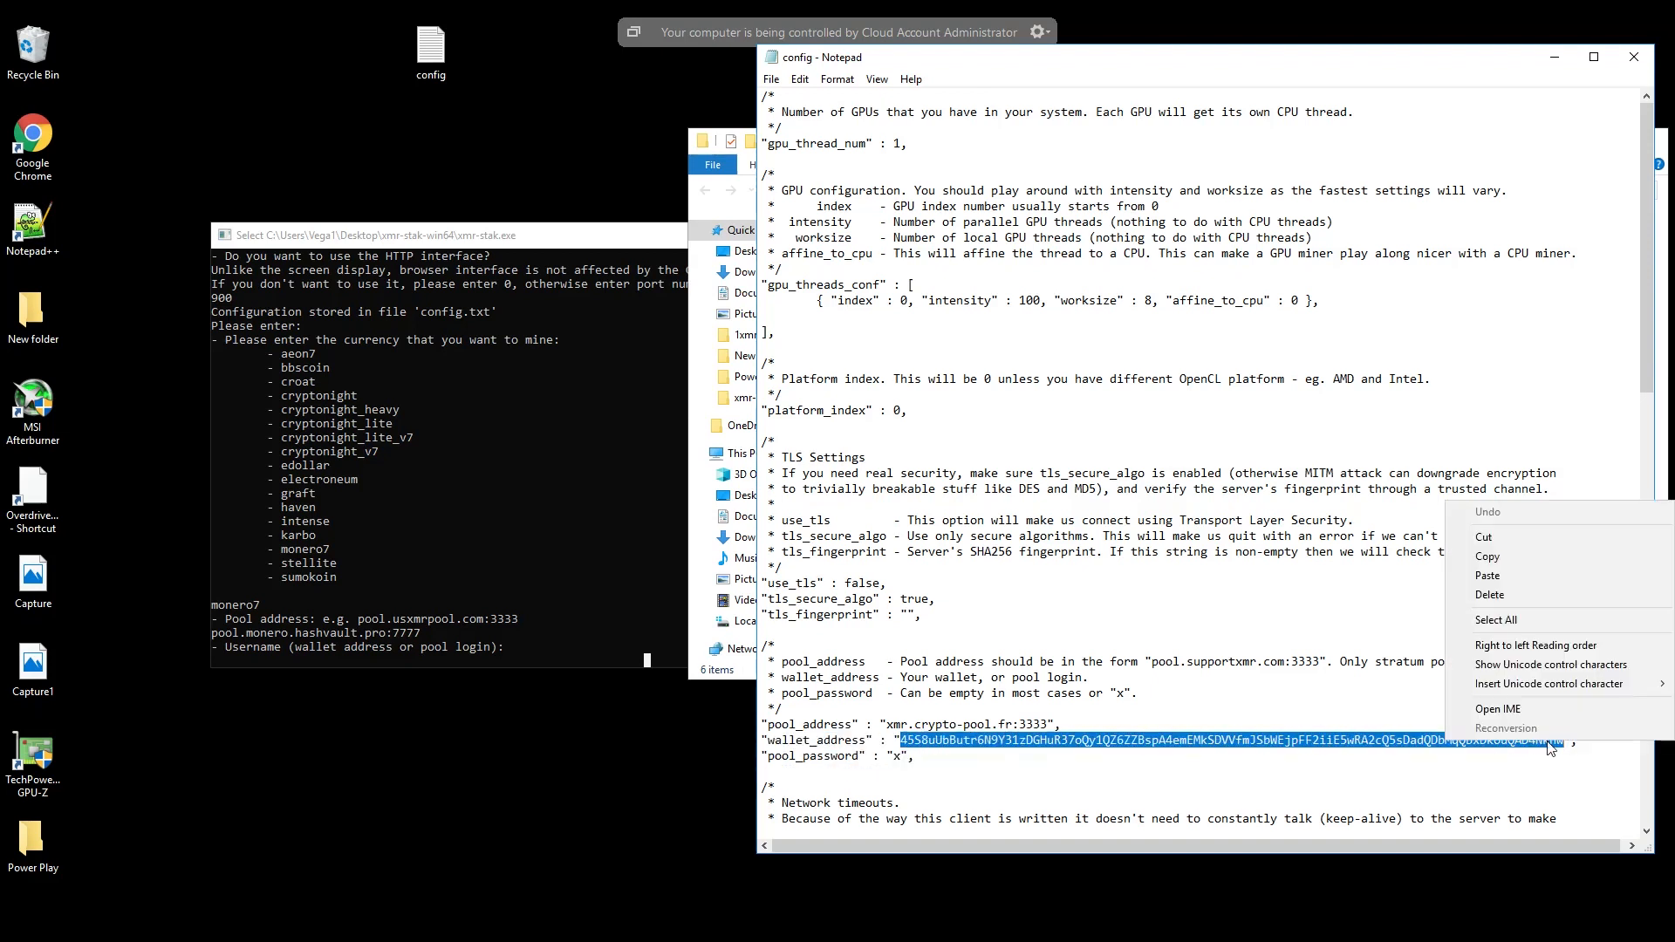
click(1511, 556)
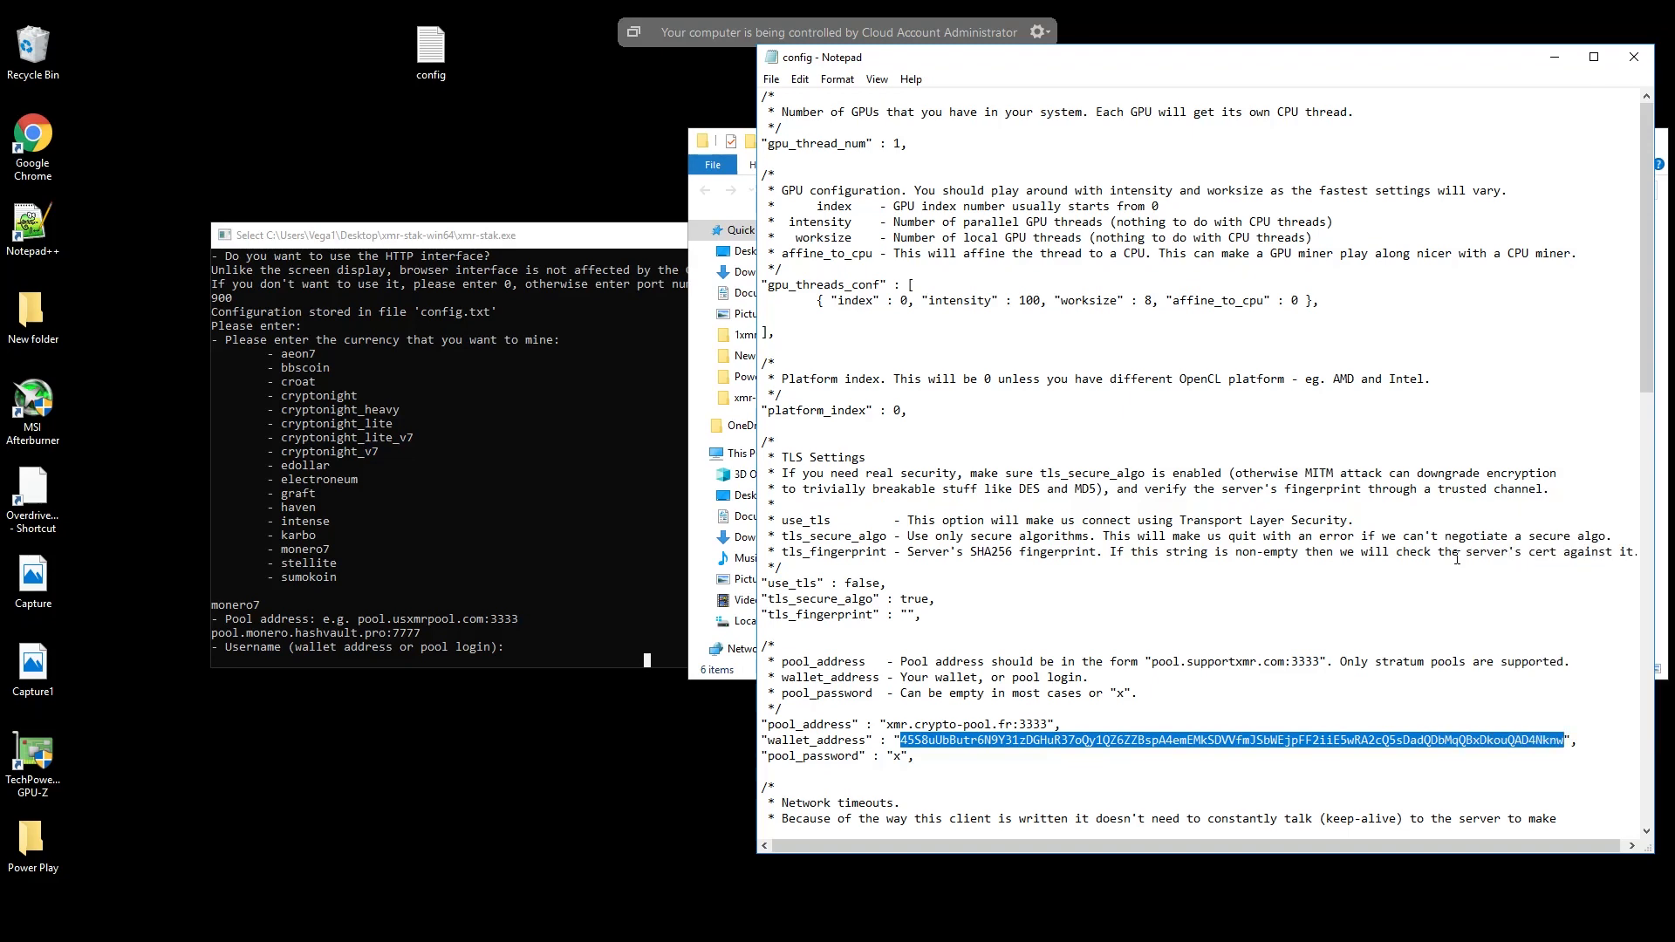
click(1555, 58)
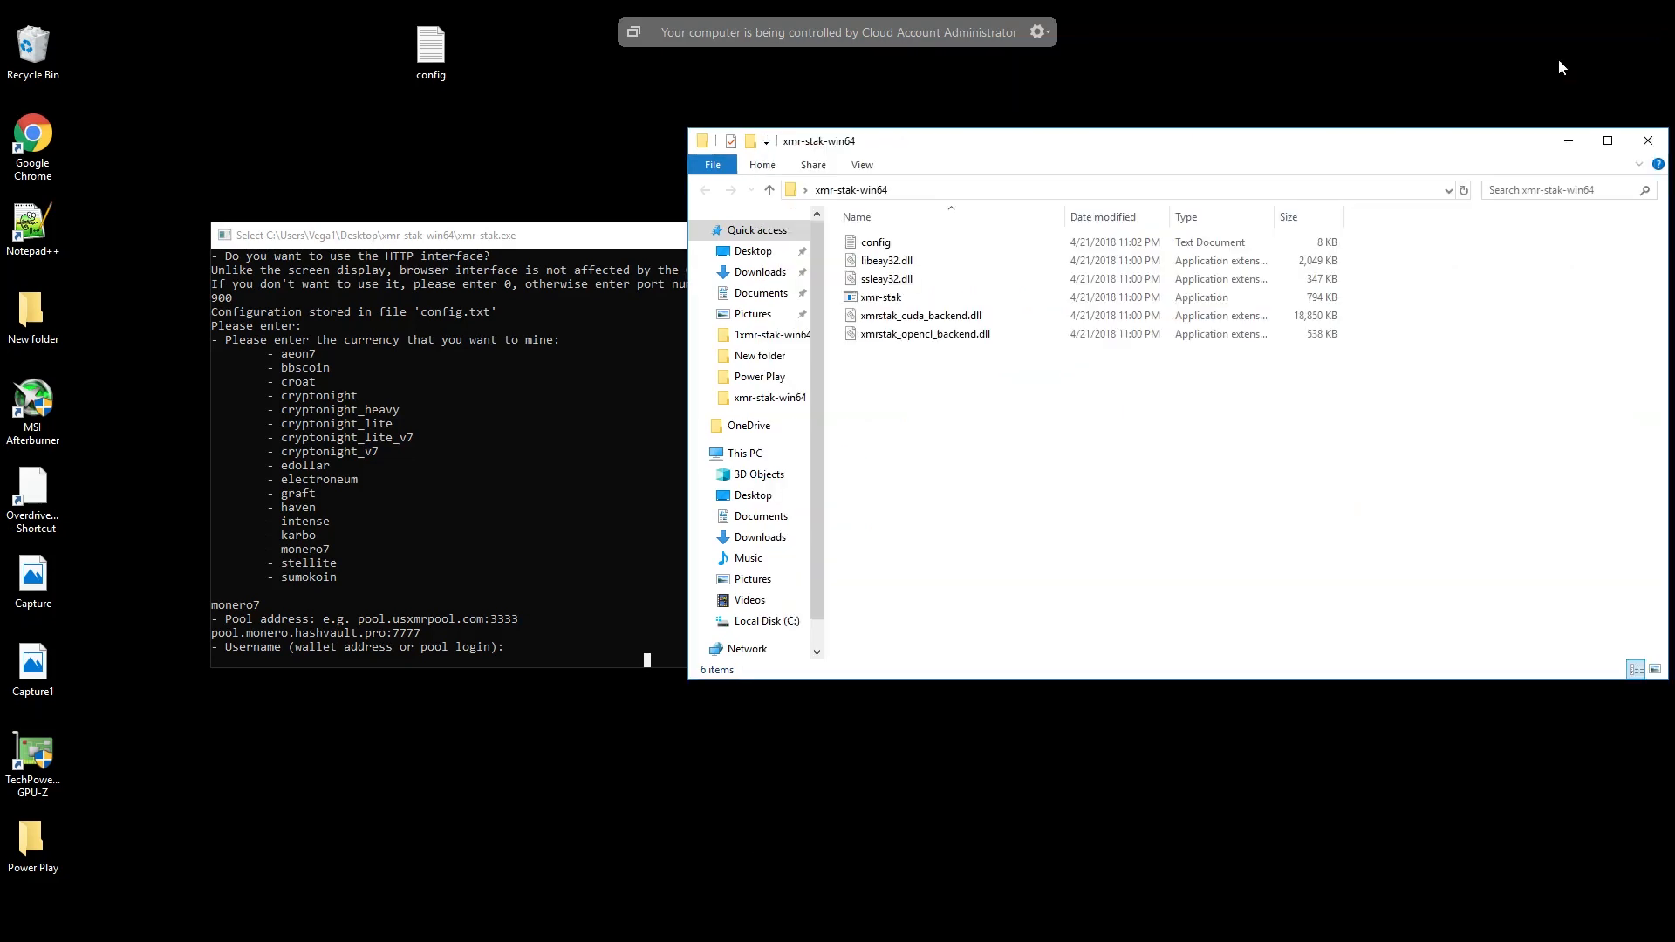
- Paste the copied wallet address at the miner's username prompt in the console
click(531, 630)
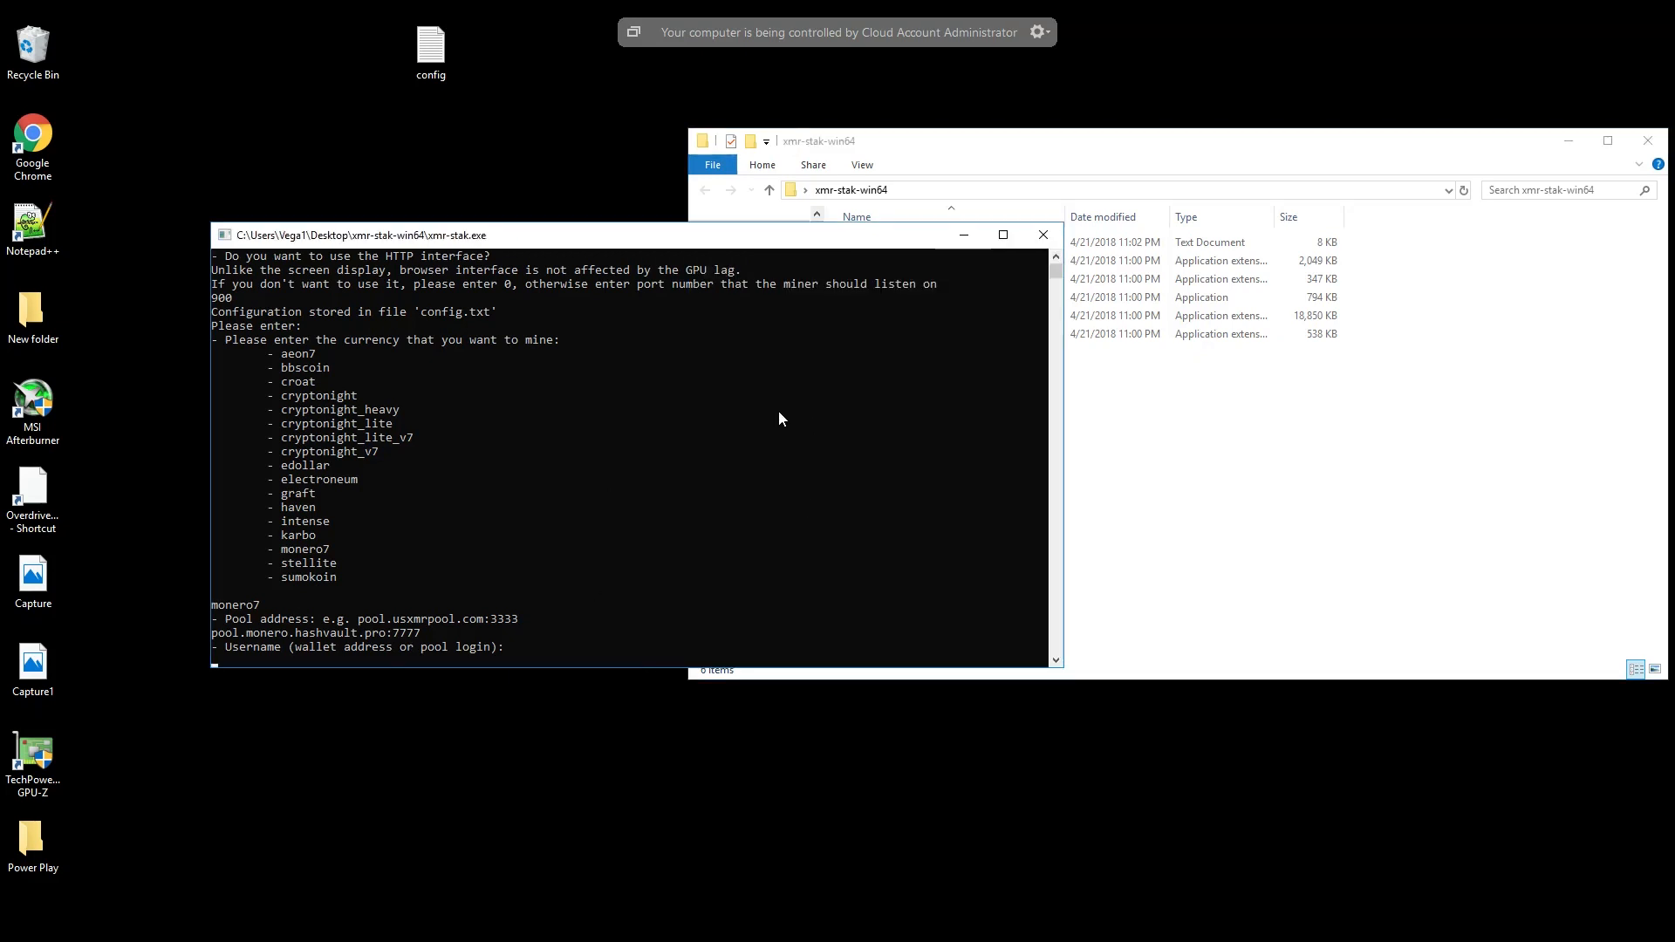
right_click(799, 242)
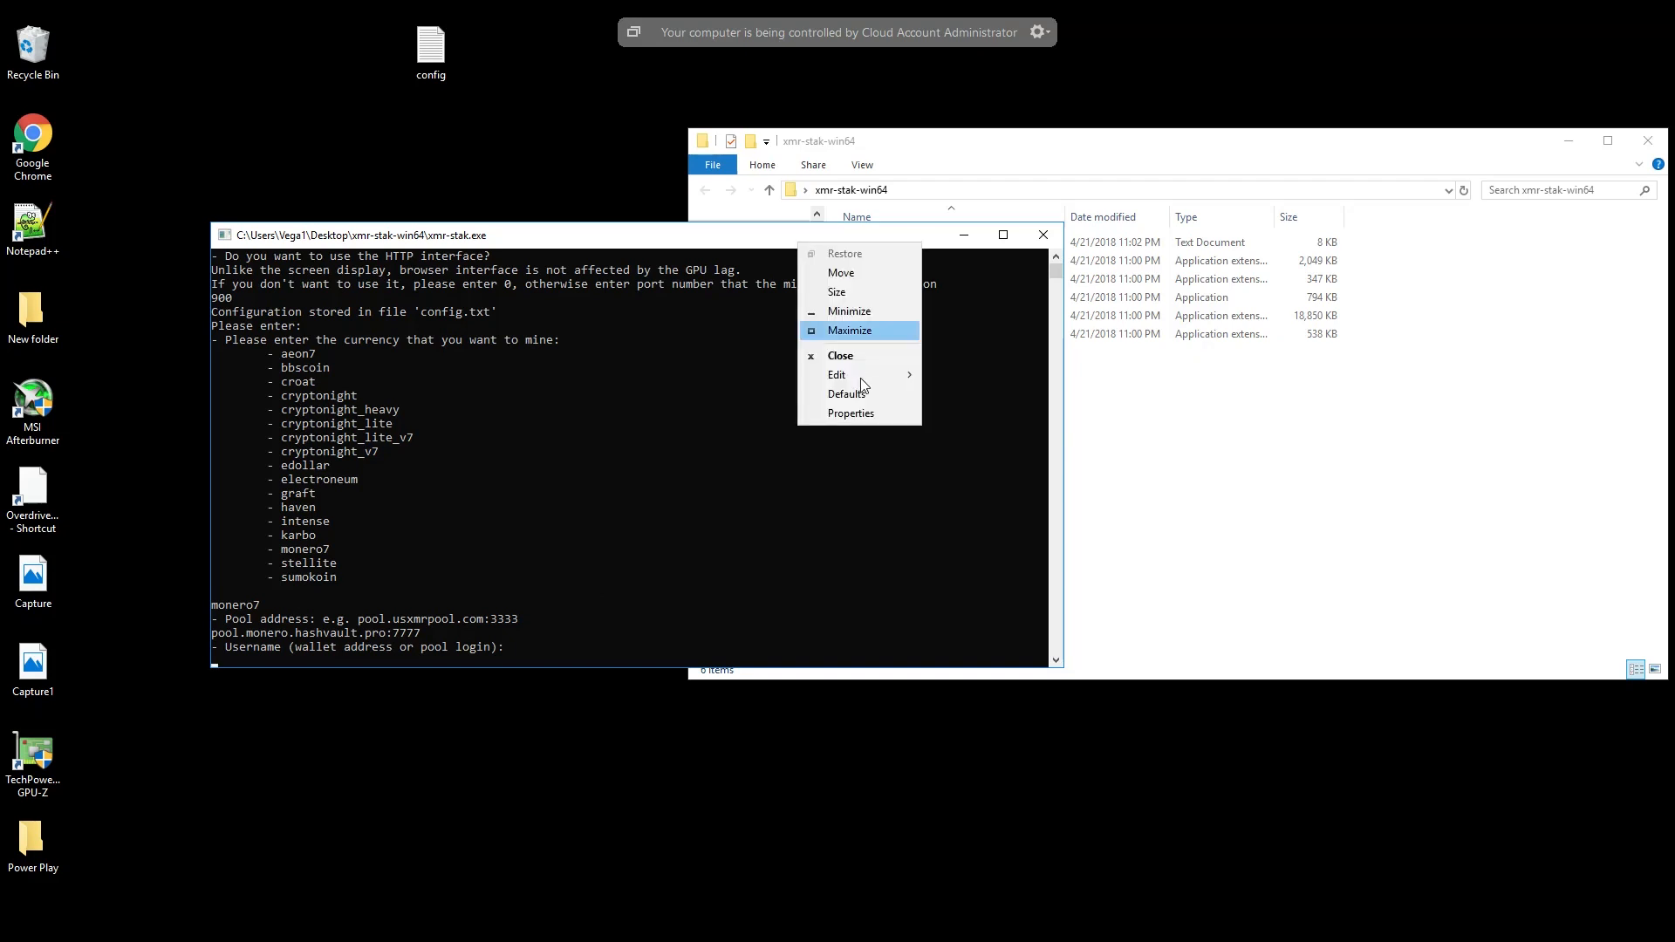
mouse_move(916, 376)
click(967, 415)
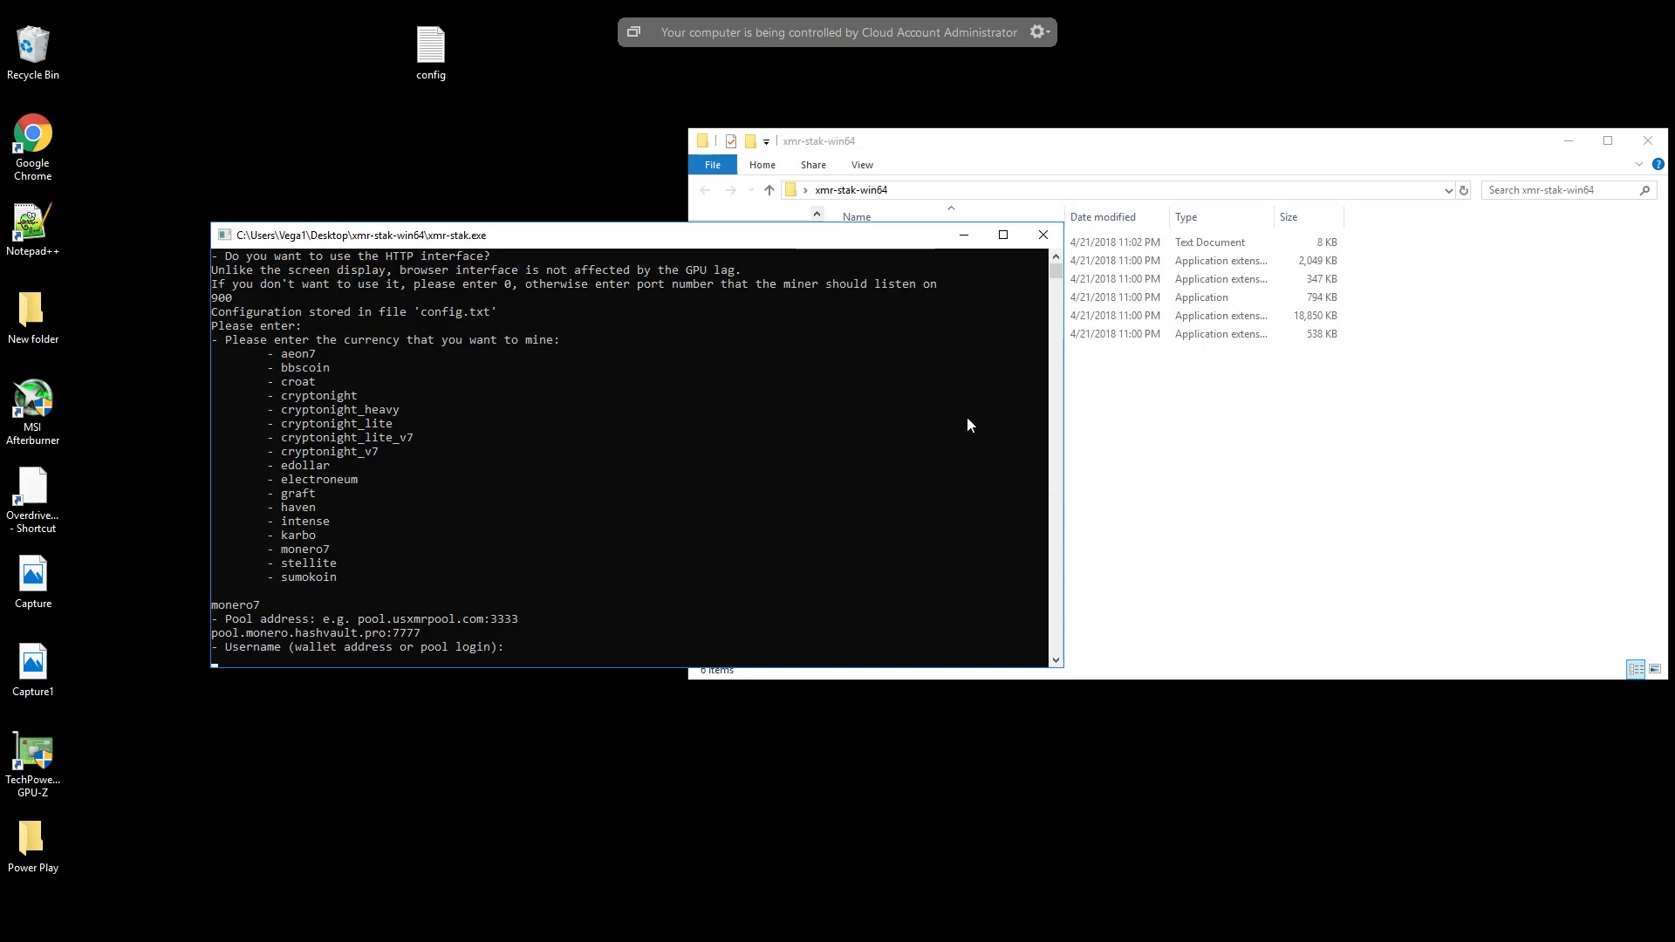
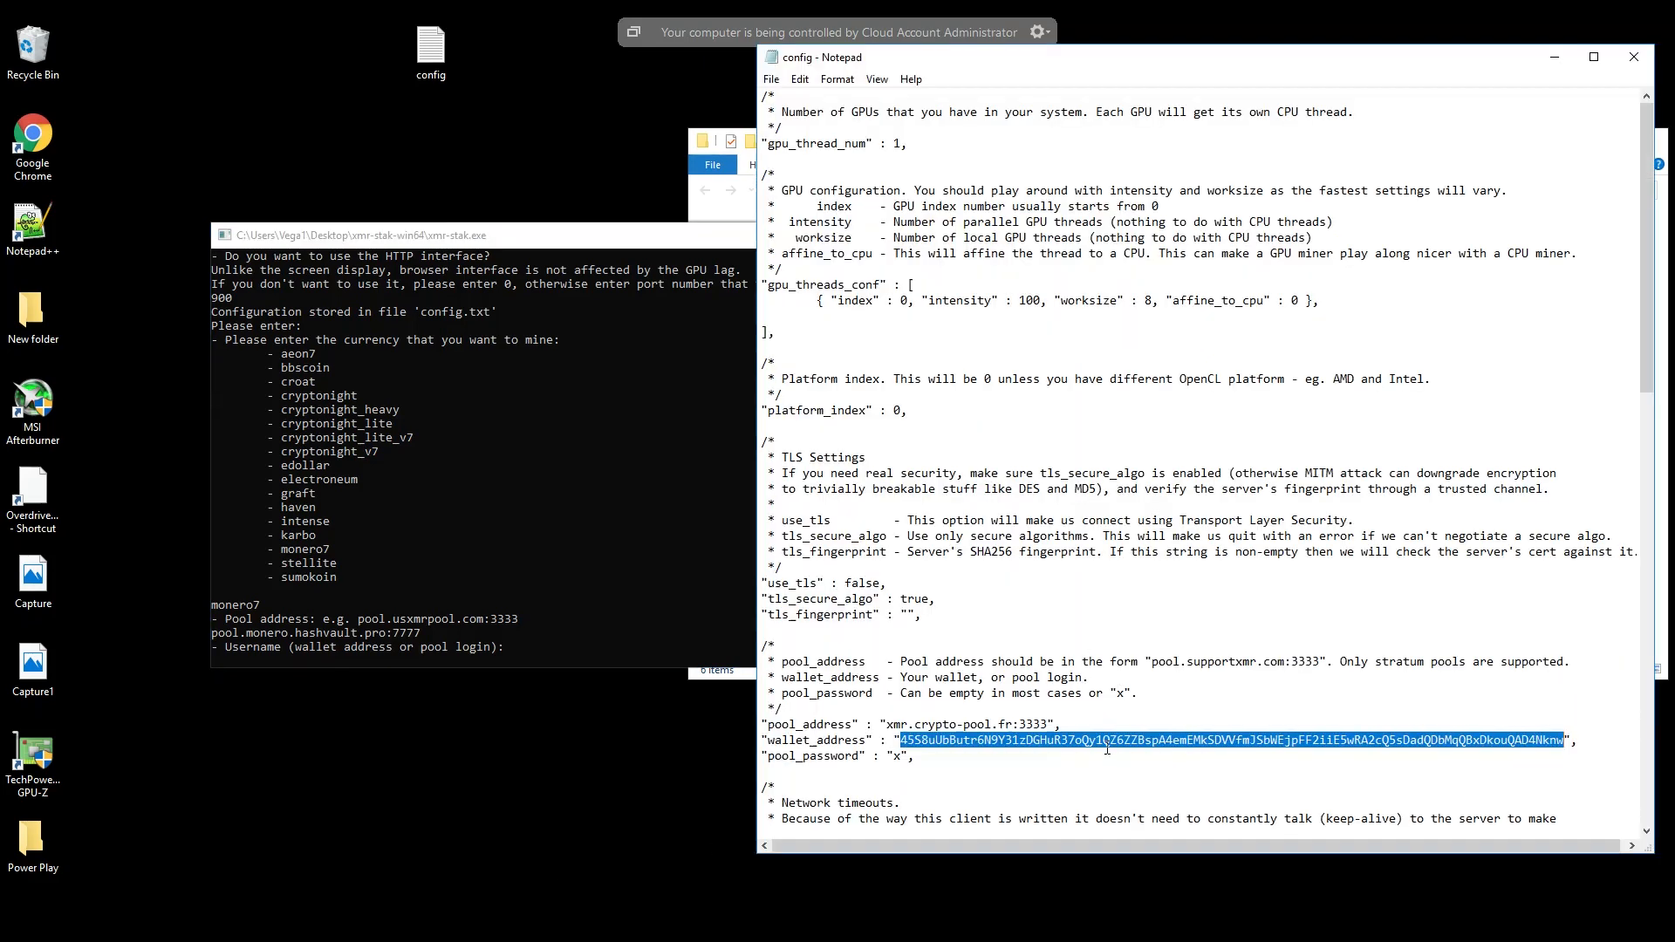
- Copy the selected wallet_address value from the config file again and switch to the miner's console at the username prompt
right_click(1109, 748)
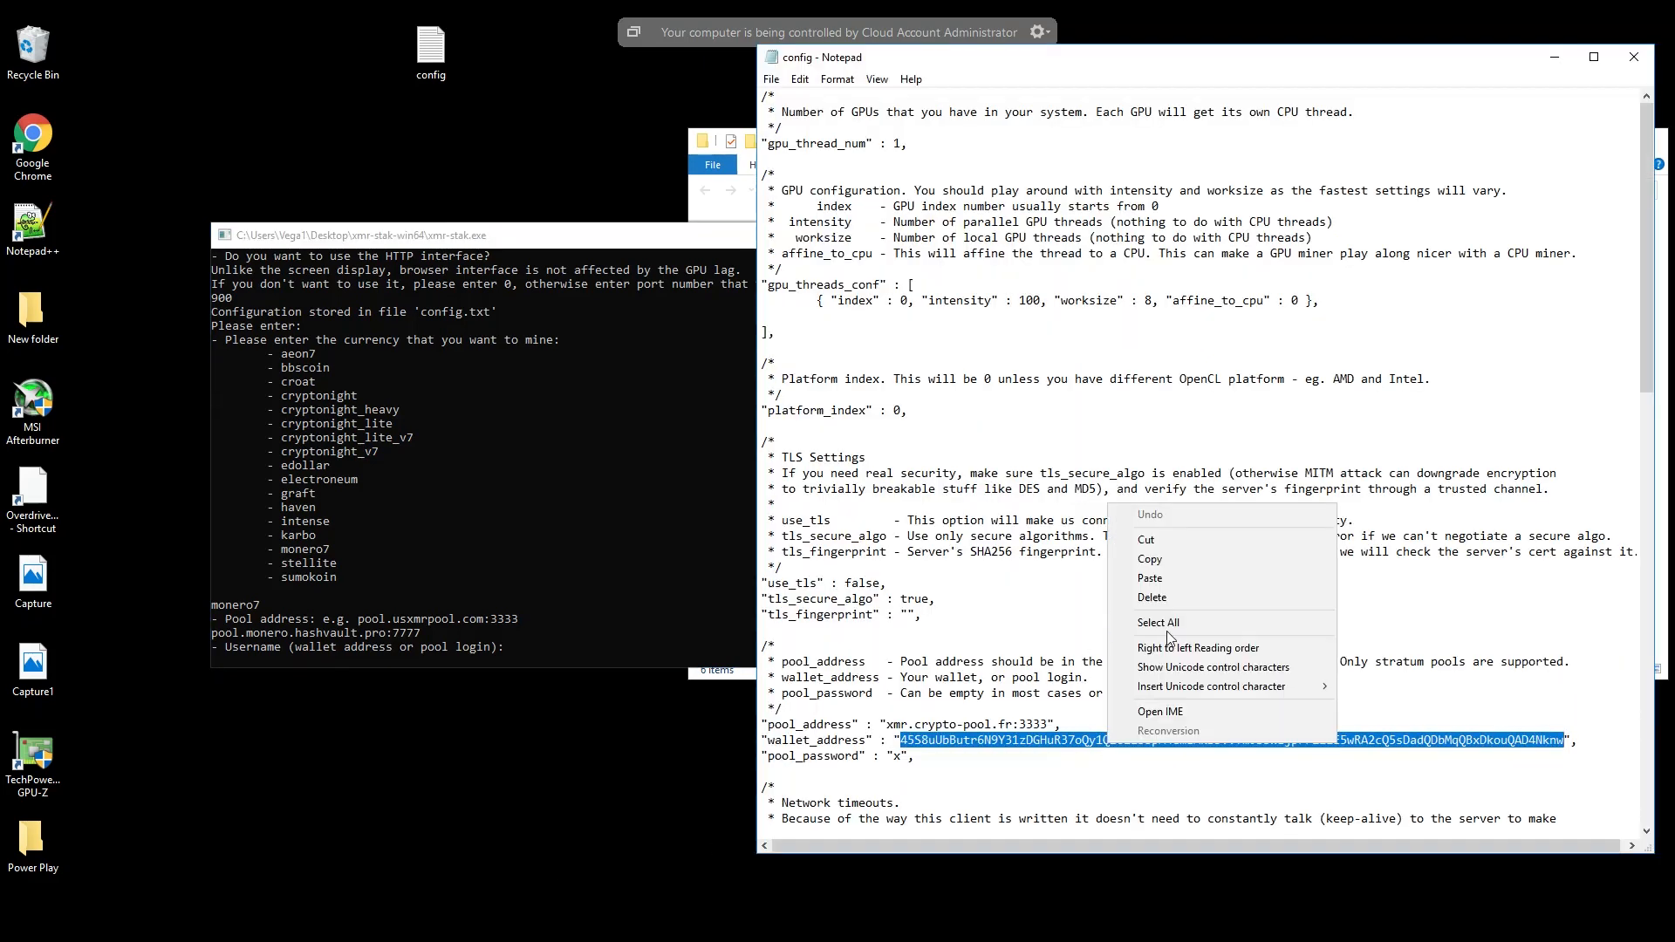
click(1152, 558)
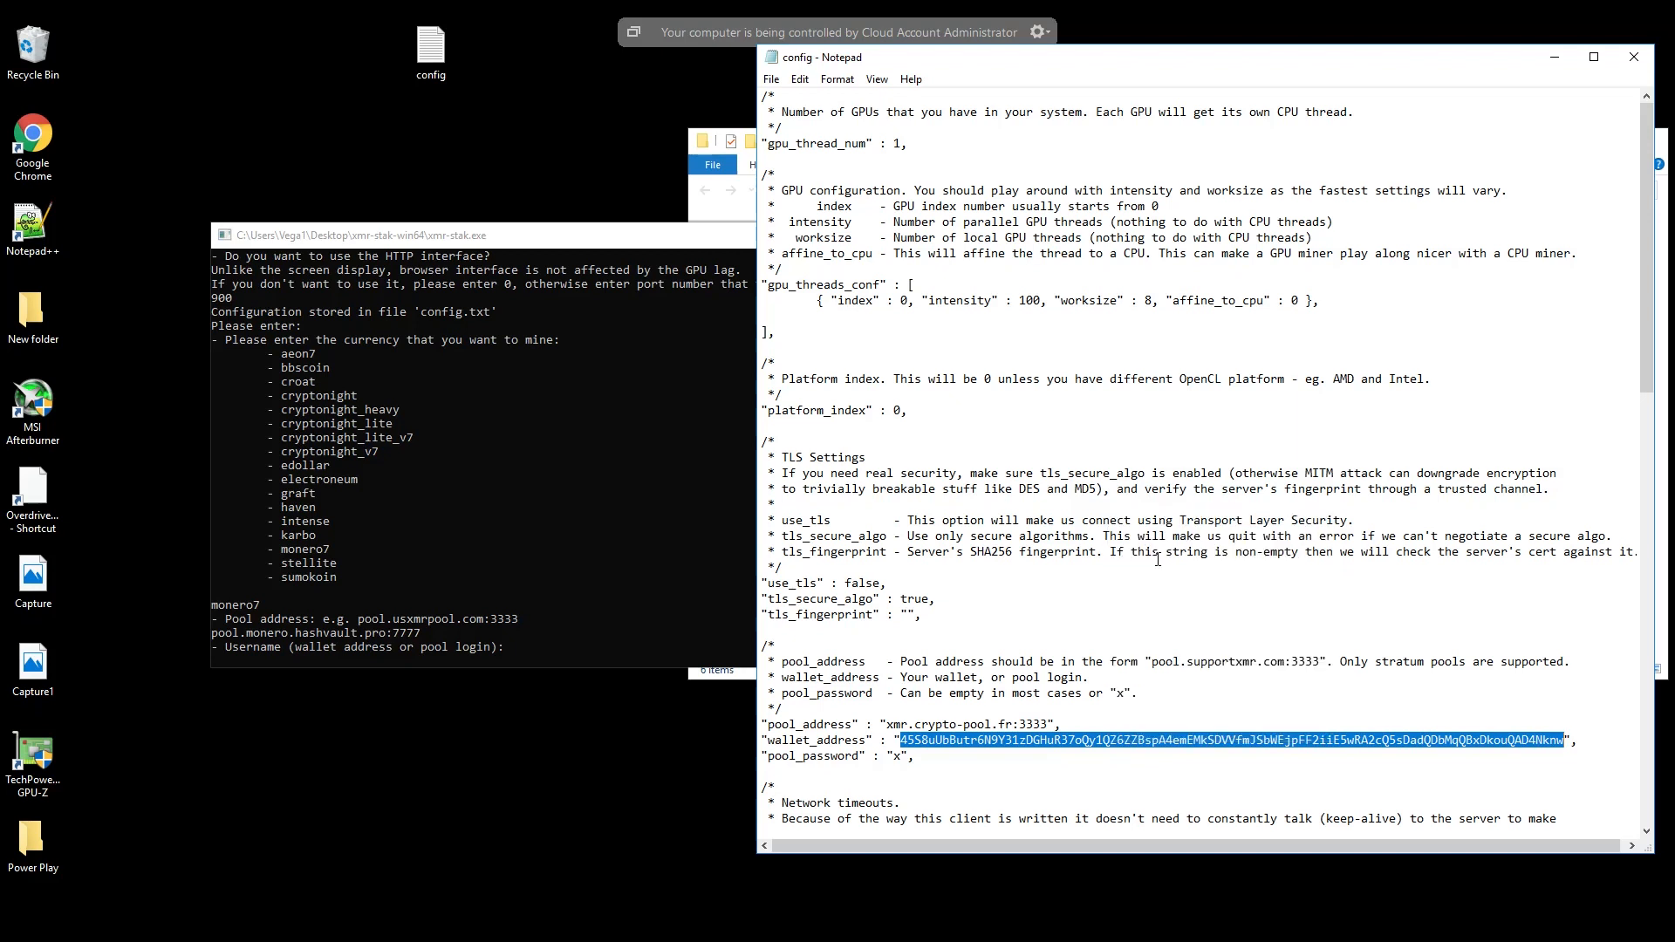
click(471, 611)
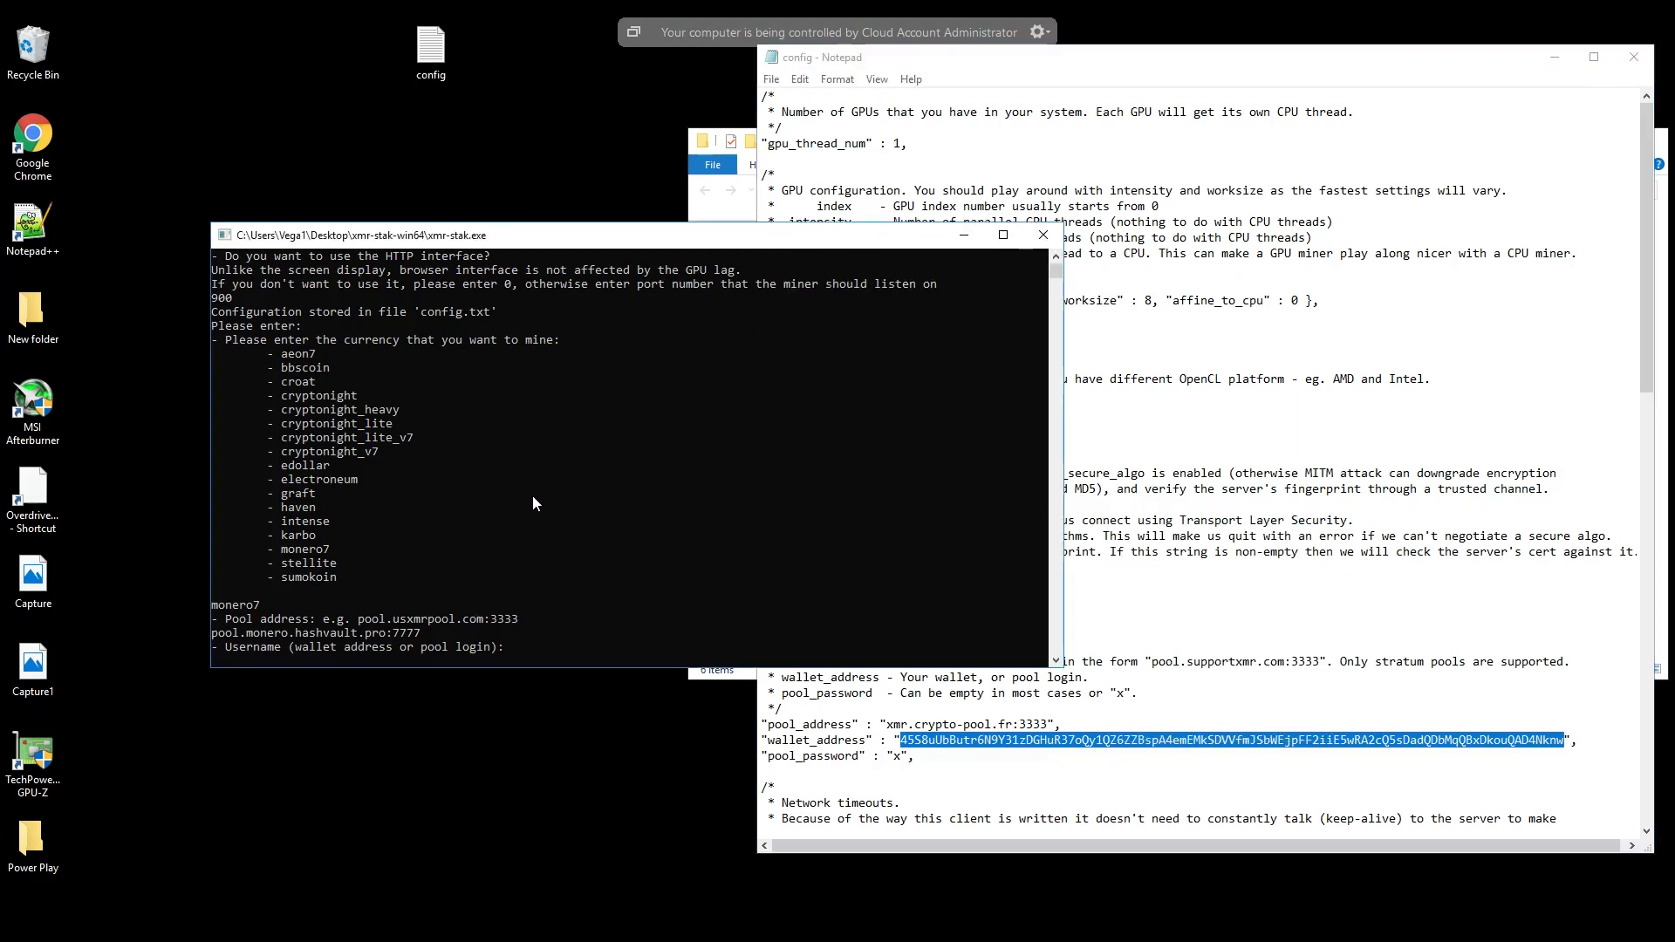
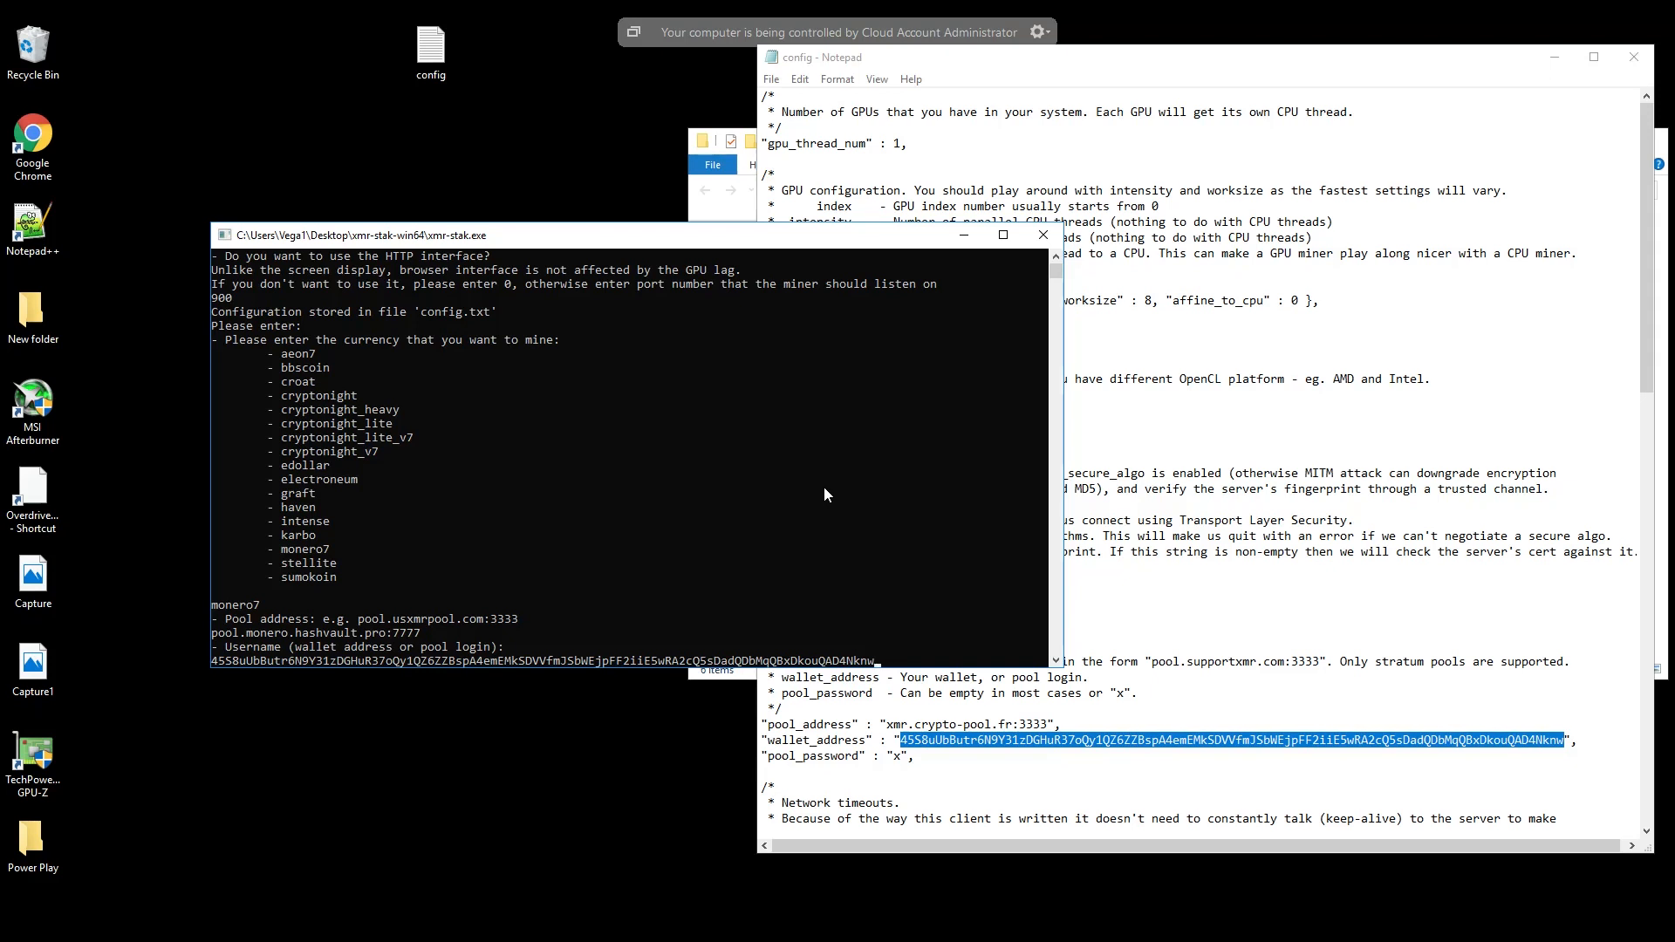
- Submit the wallet address as the pool username and enter the pool password in the miner setup
key(Return)
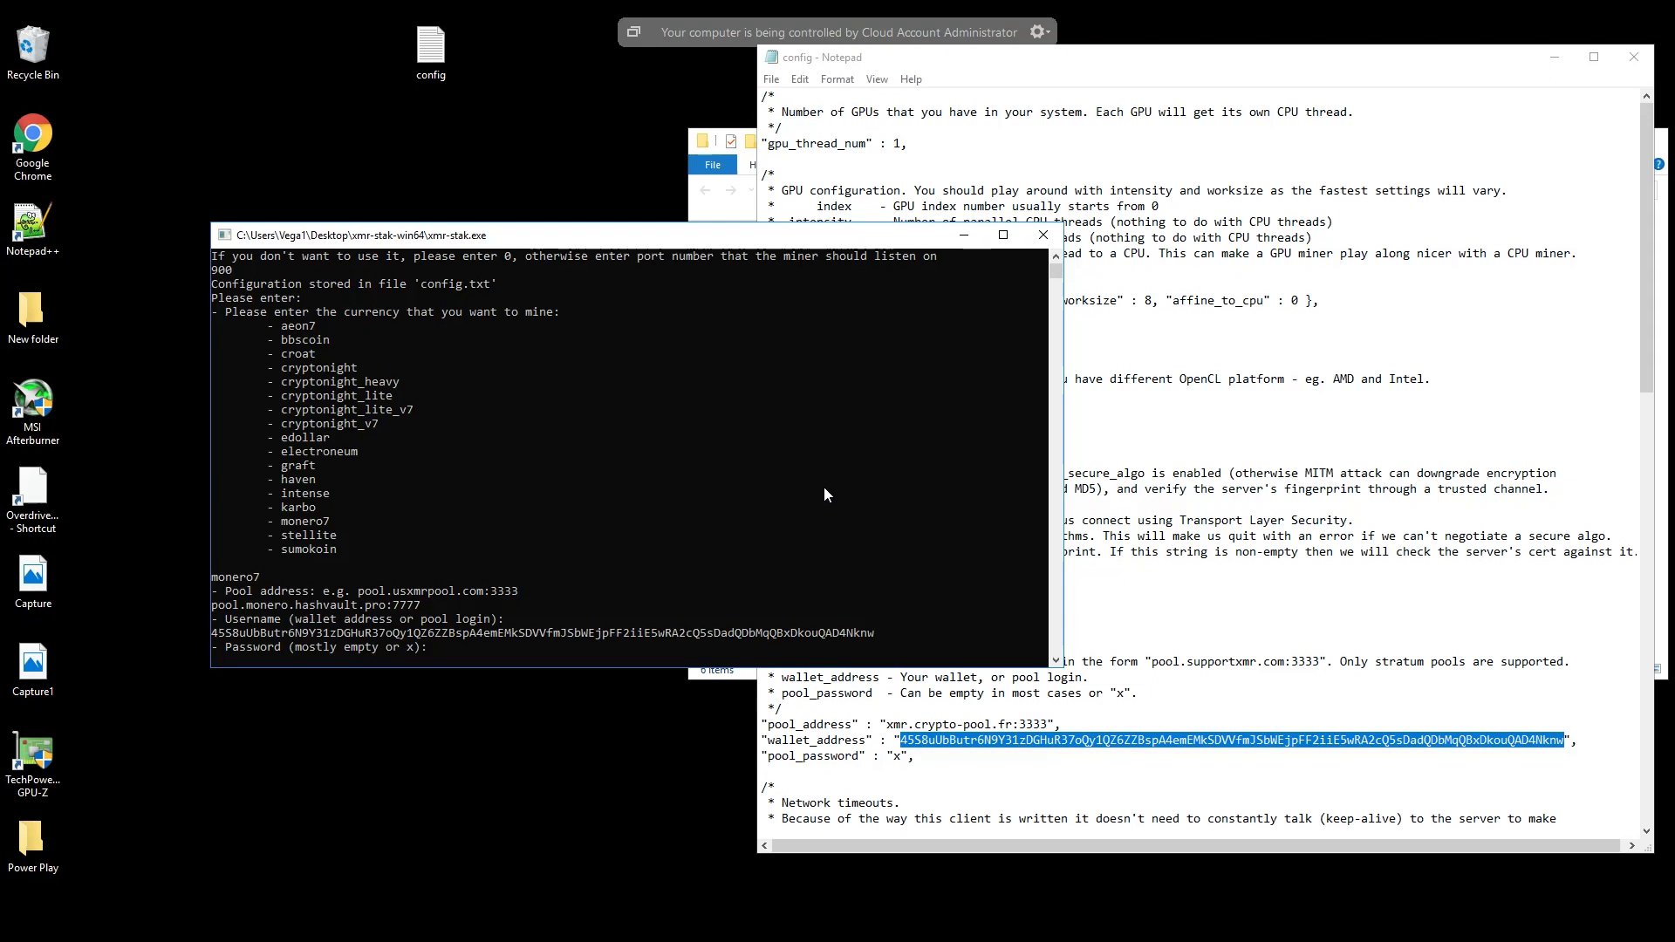
key(Return)
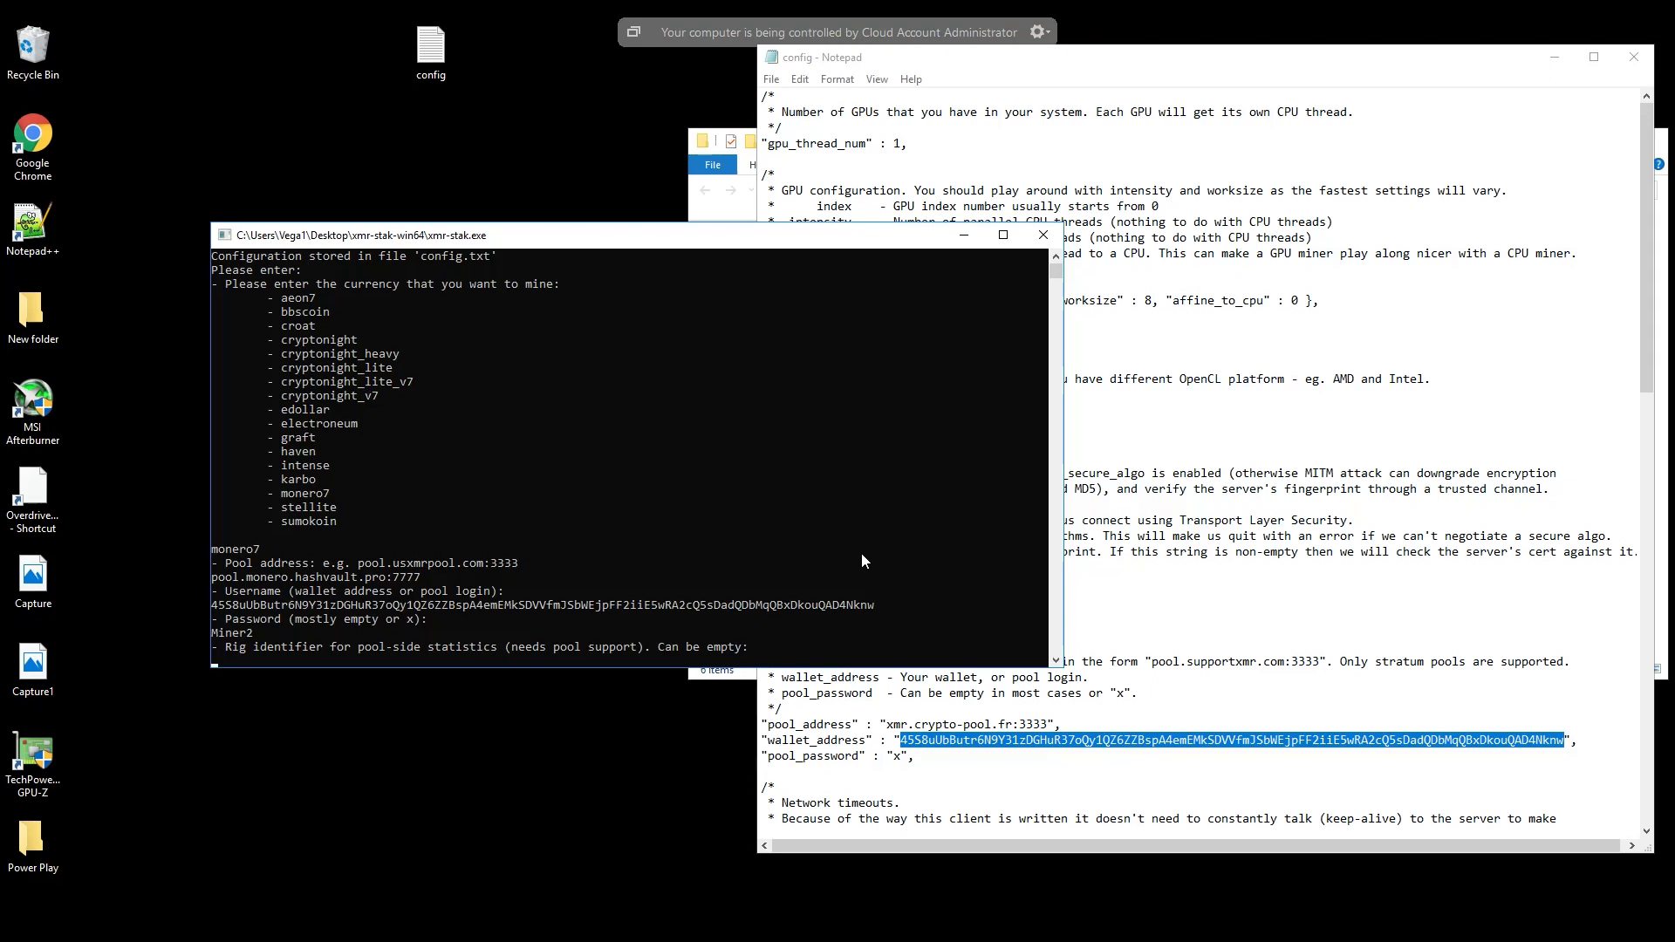
- Leave the rig identifier empty, decline TLS/SSL, nicehash and multiple pools, and close the miner after it connects to the pool
key(Return)
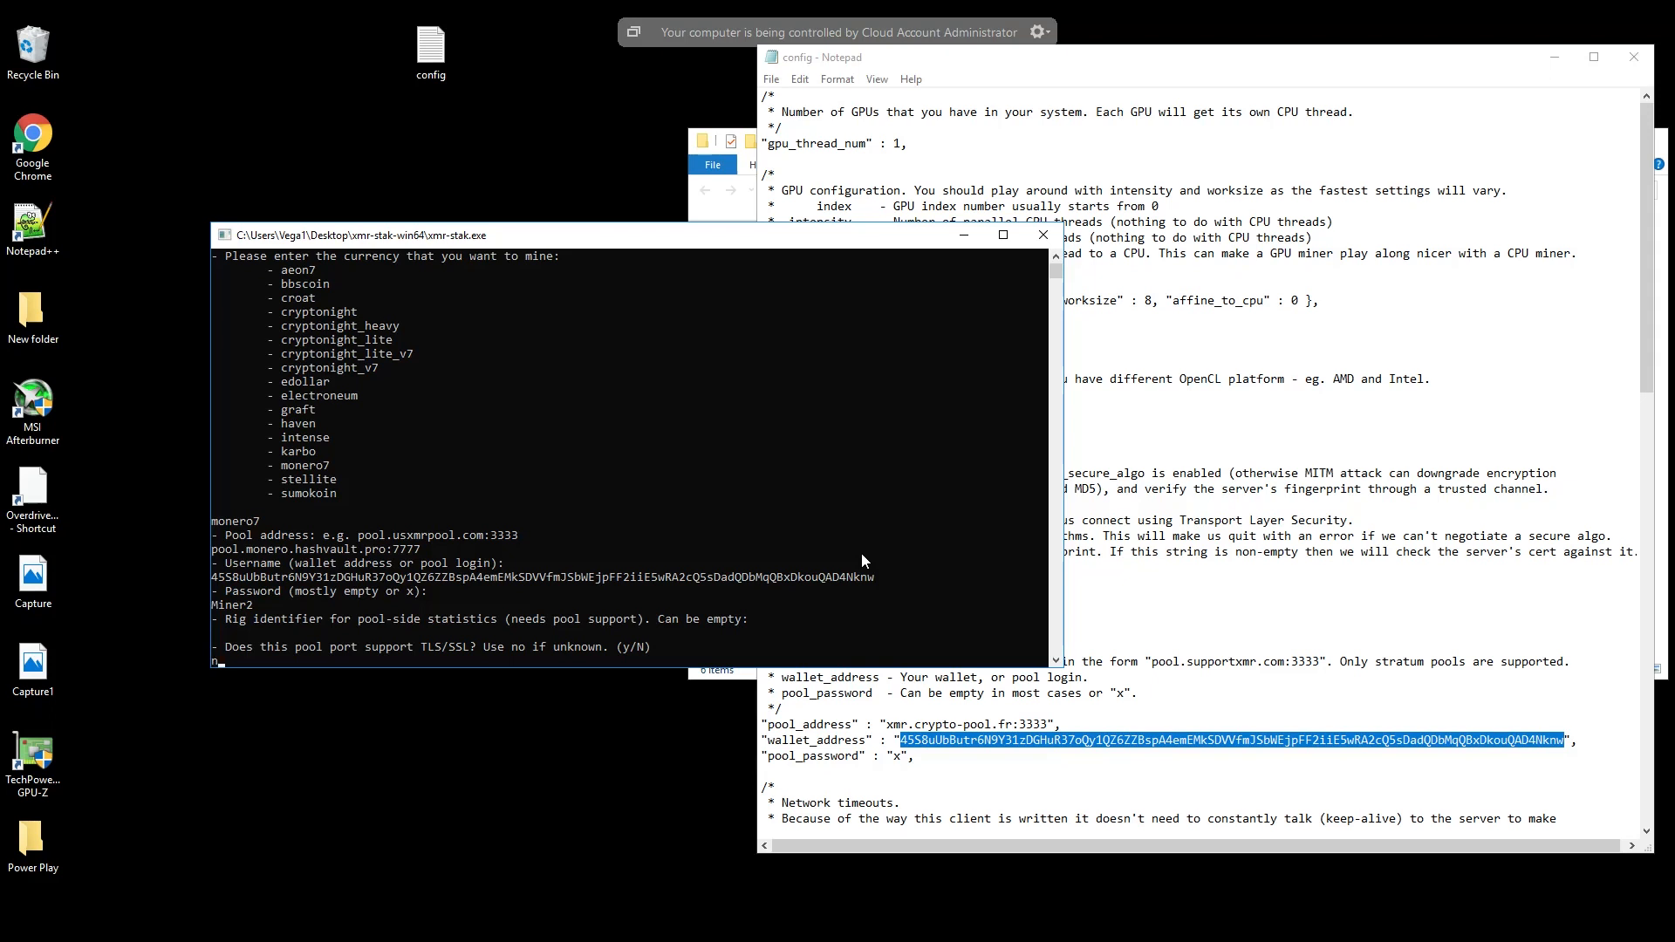
key(Return)
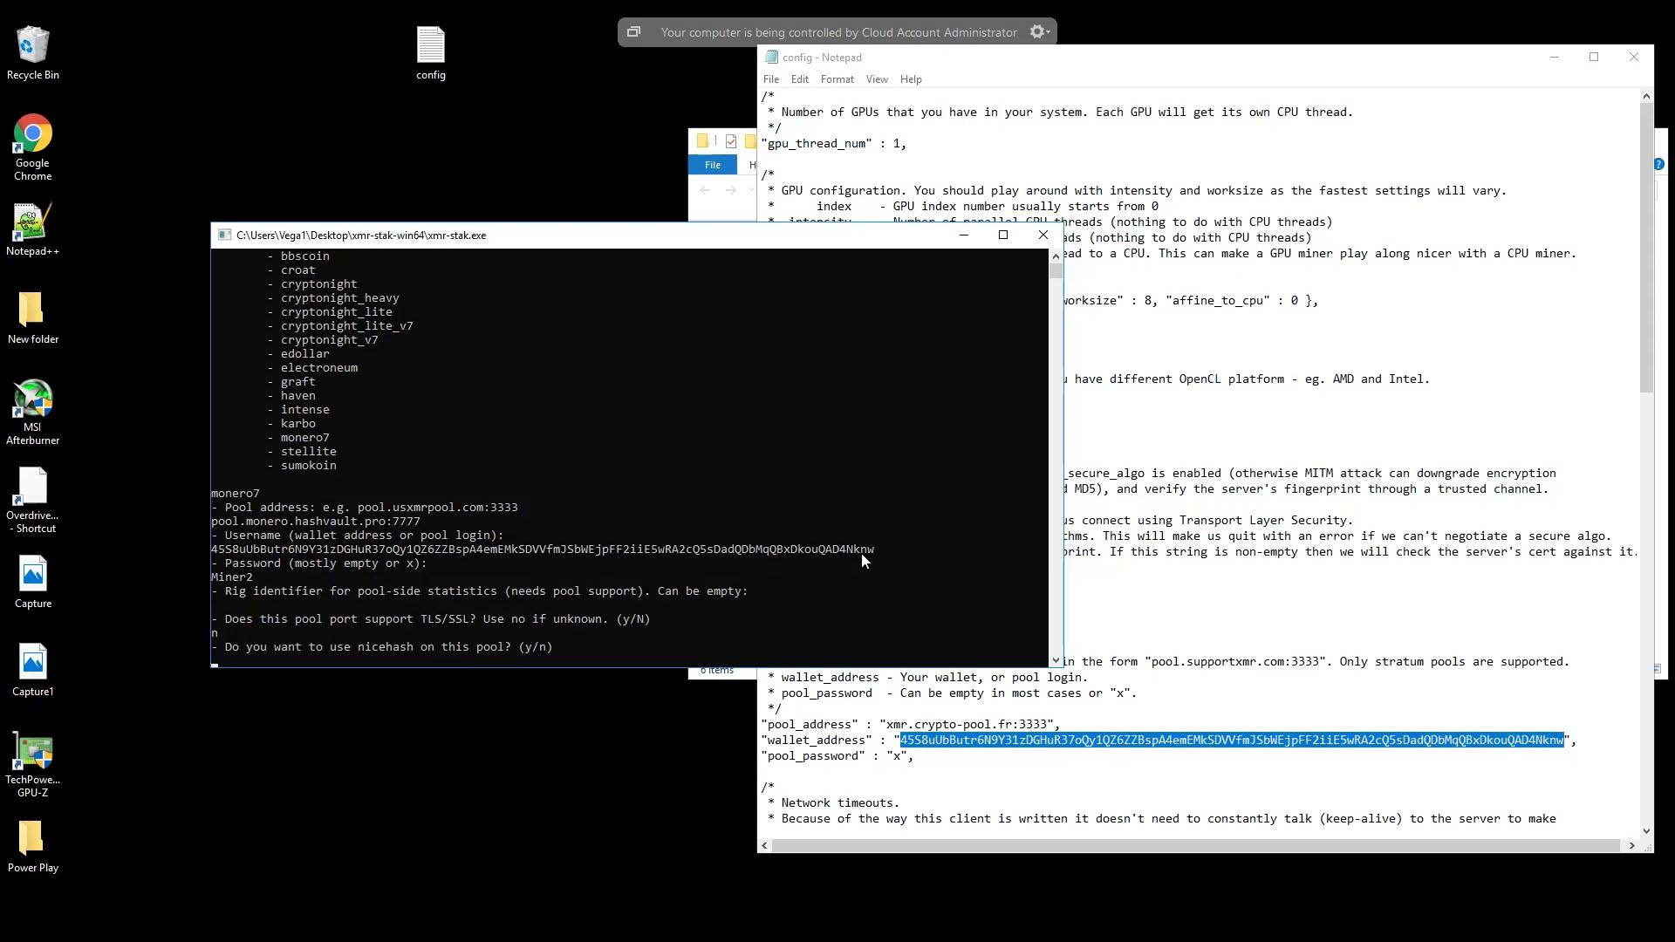
key(Return)
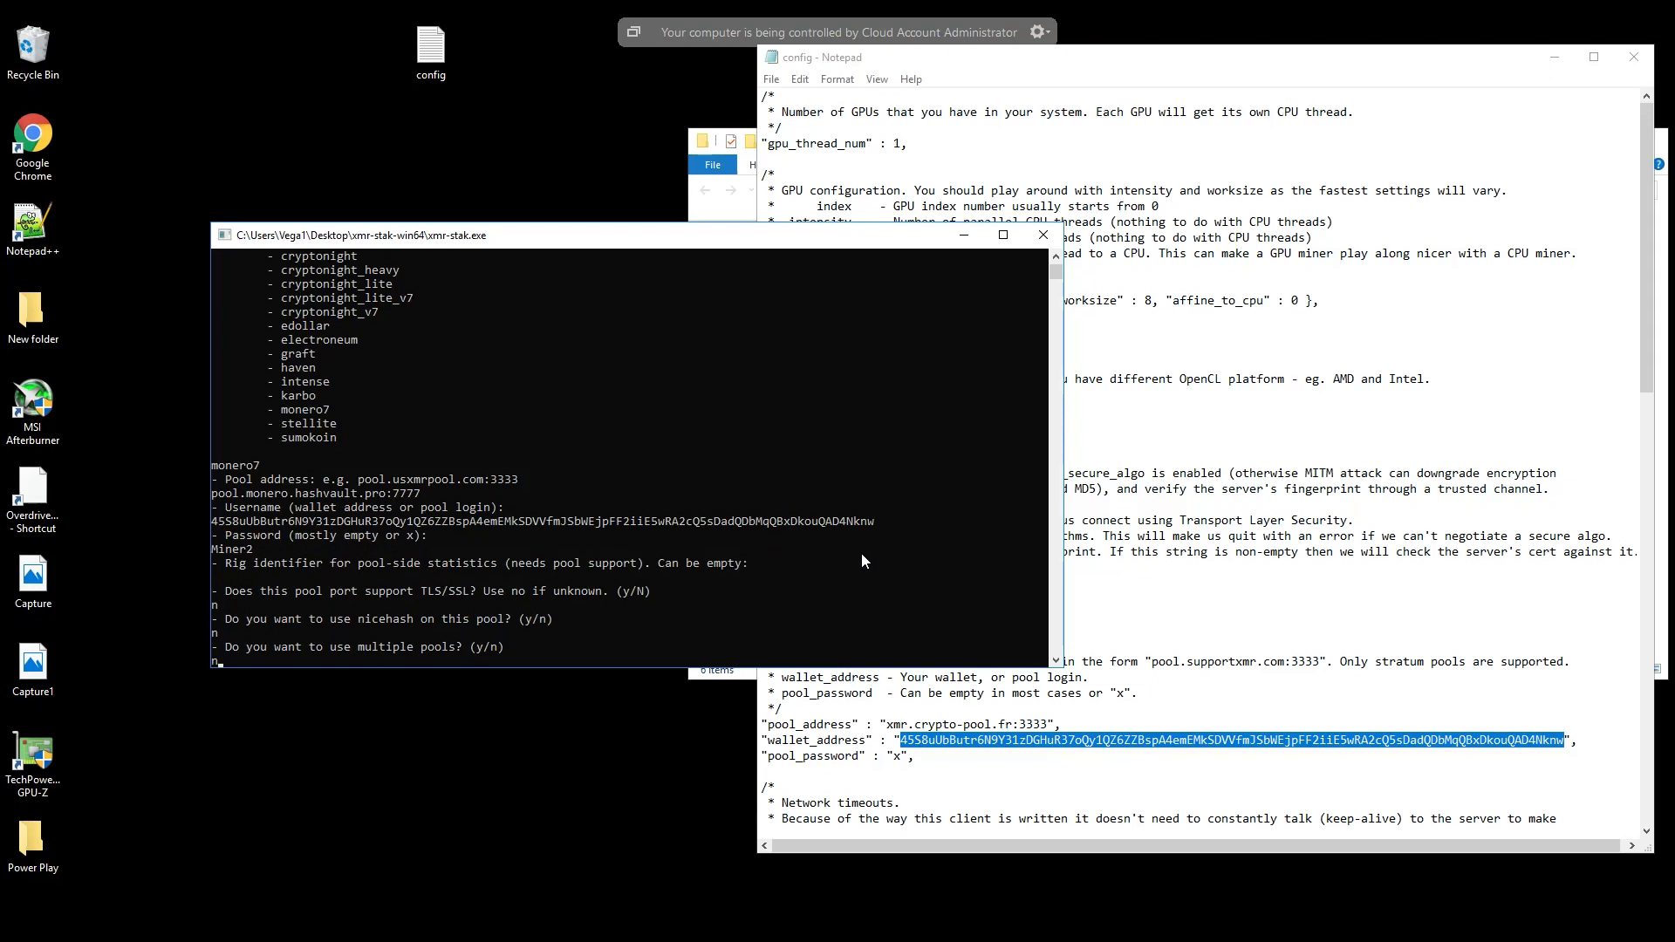
text(n)
key(Return)
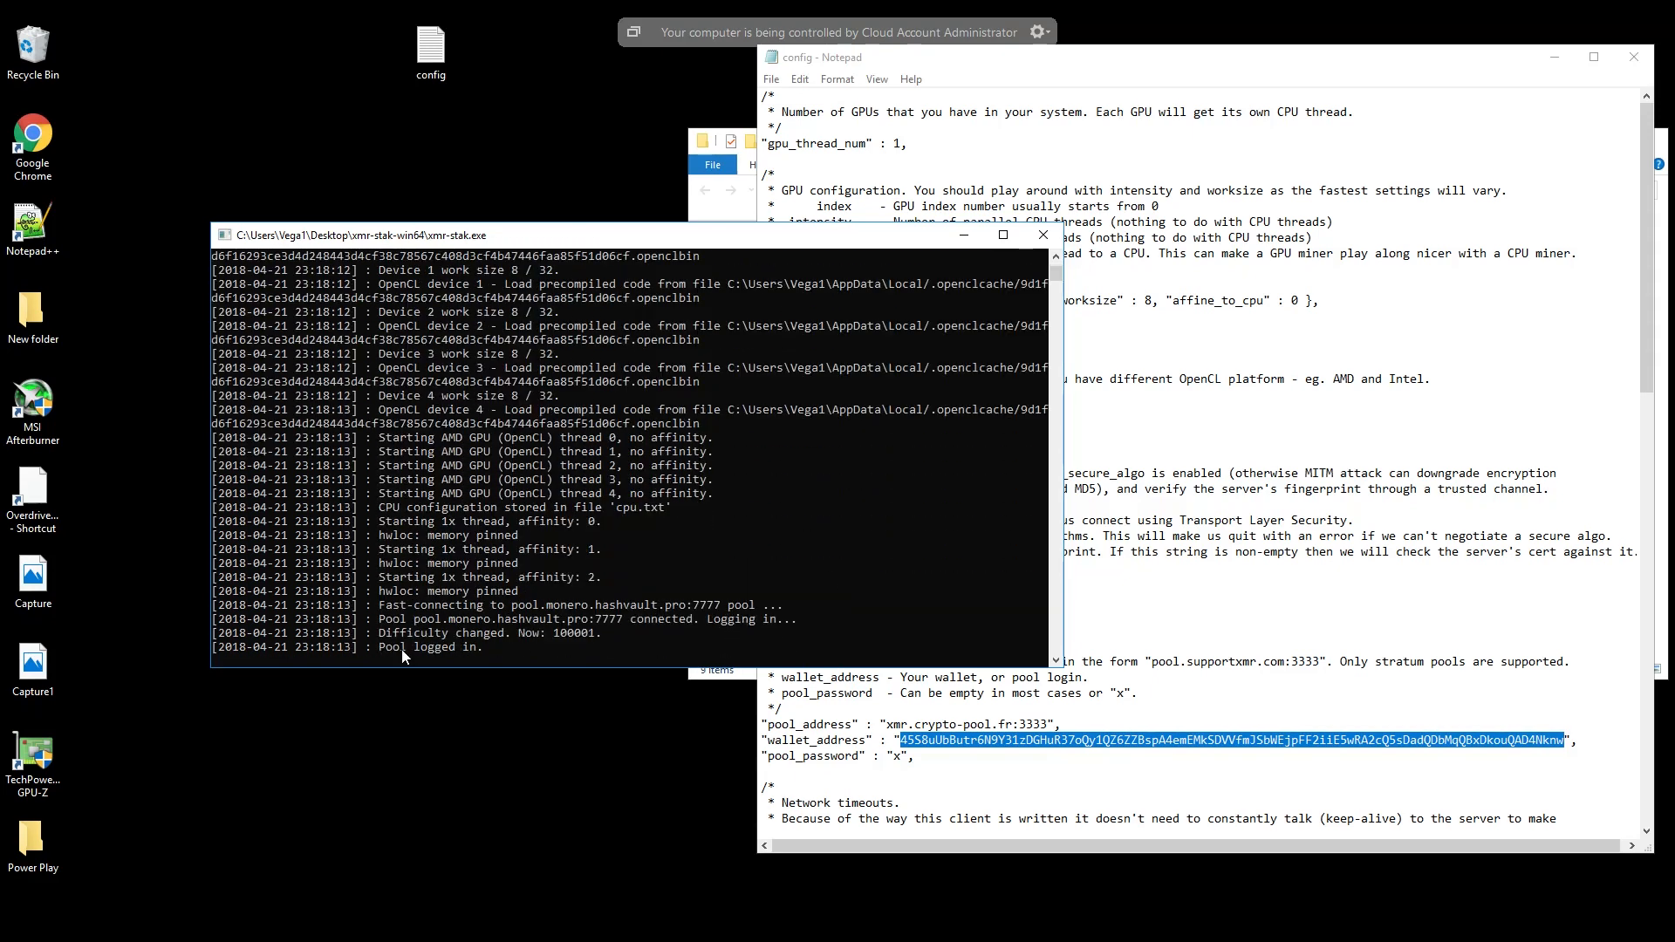
click(1050, 243)
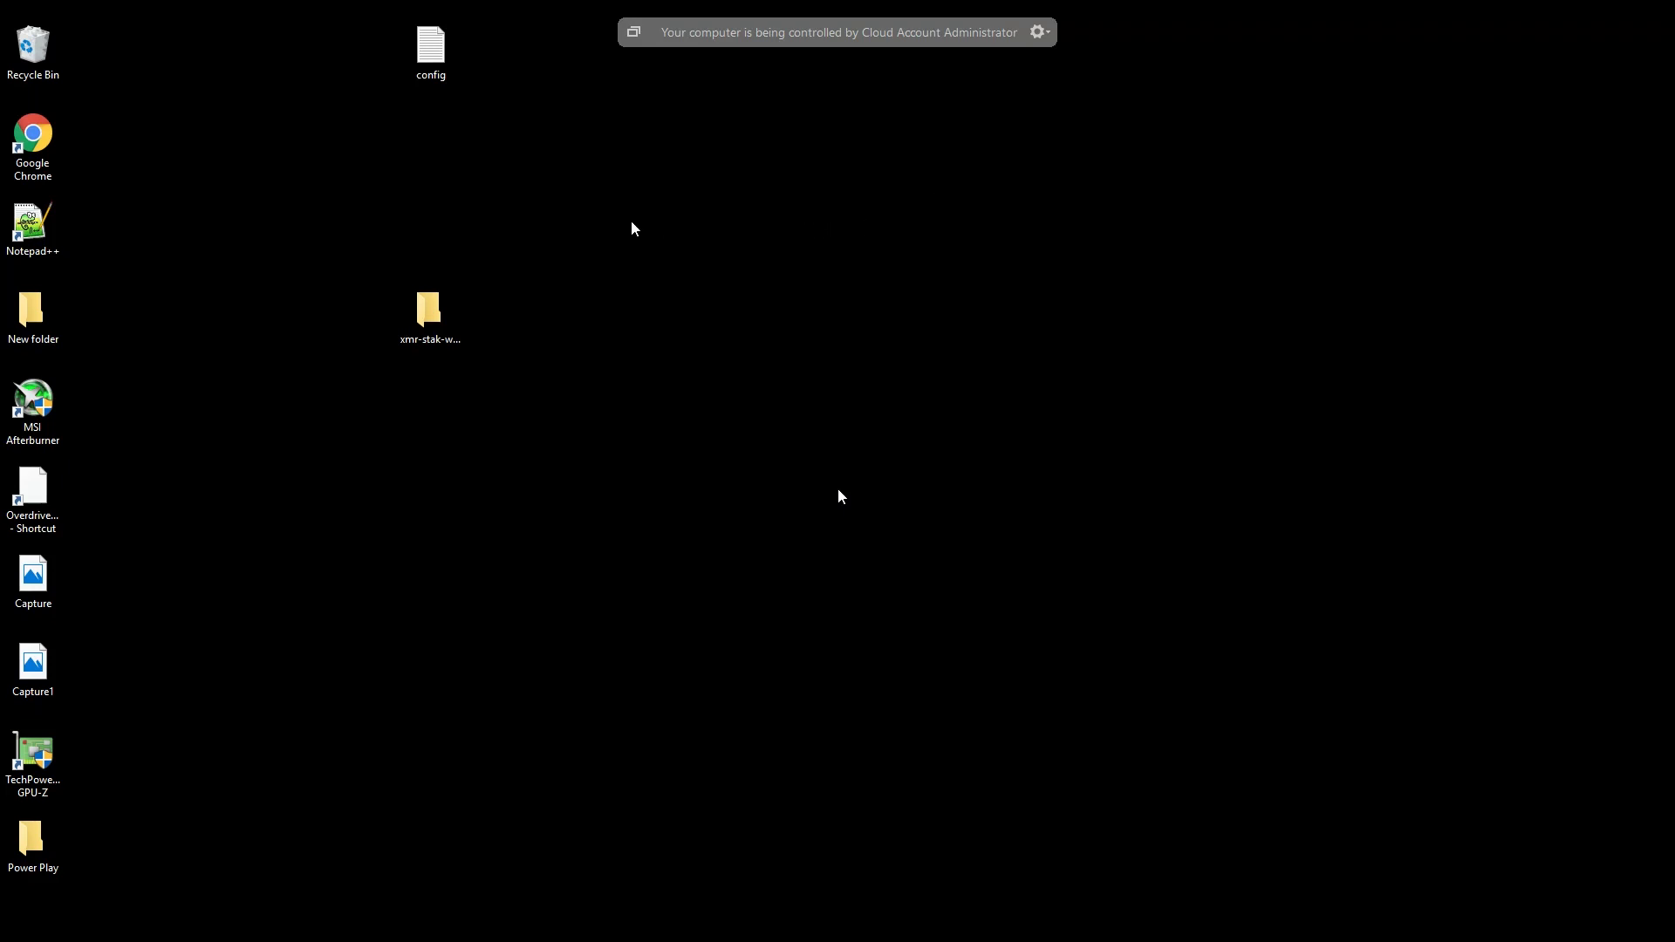
- Open the xmr-stak-win64 folder on the desktop and the cpu text file inside it
mouse_move(572, 19)
click(429, 315)
double_click(430, 316)
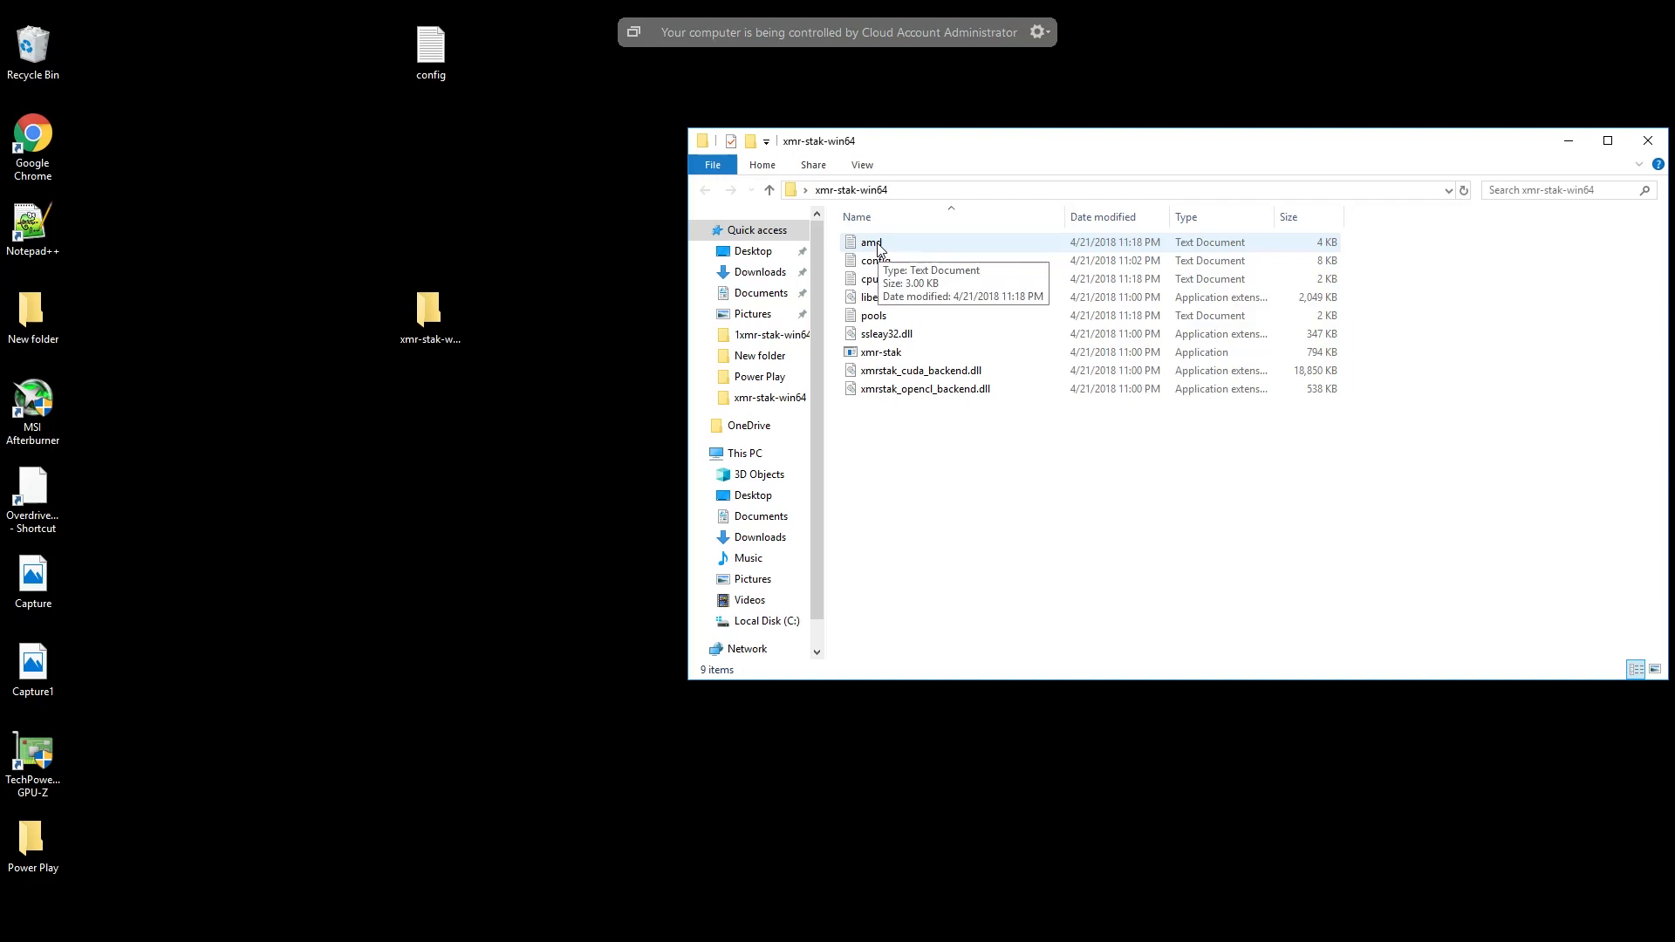
double_click(877, 279)
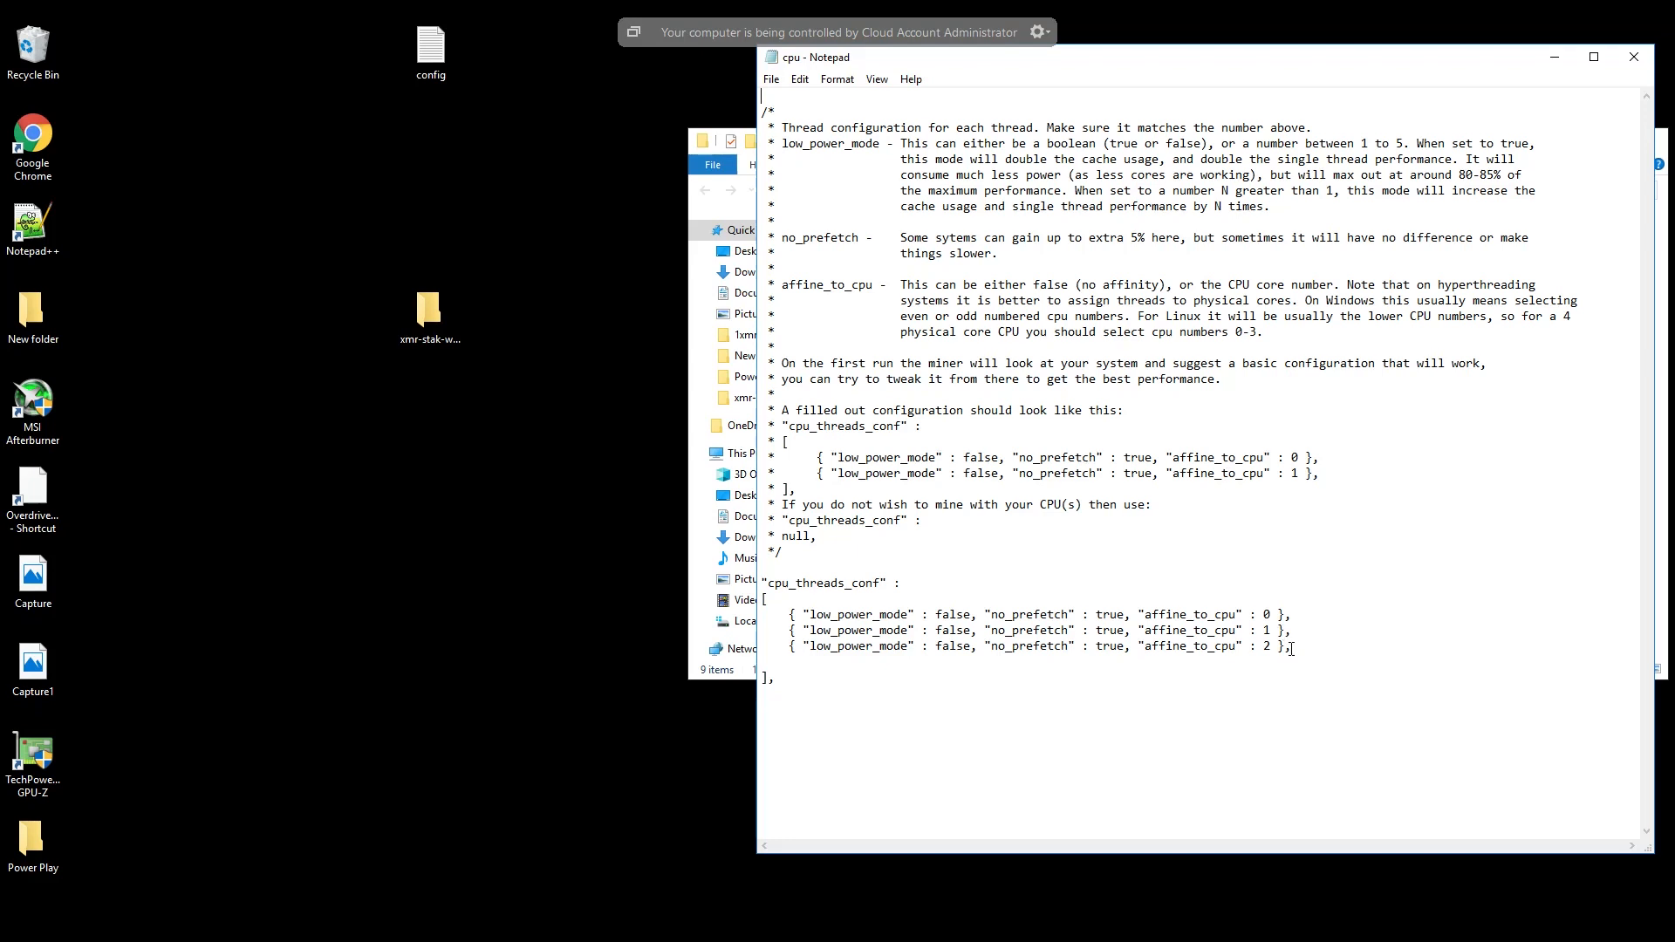
- Examine the third and first thread entries under cpu_threads_conf by highlighting each line, and close the cpu file
drag(1292, 647, 789, 649)
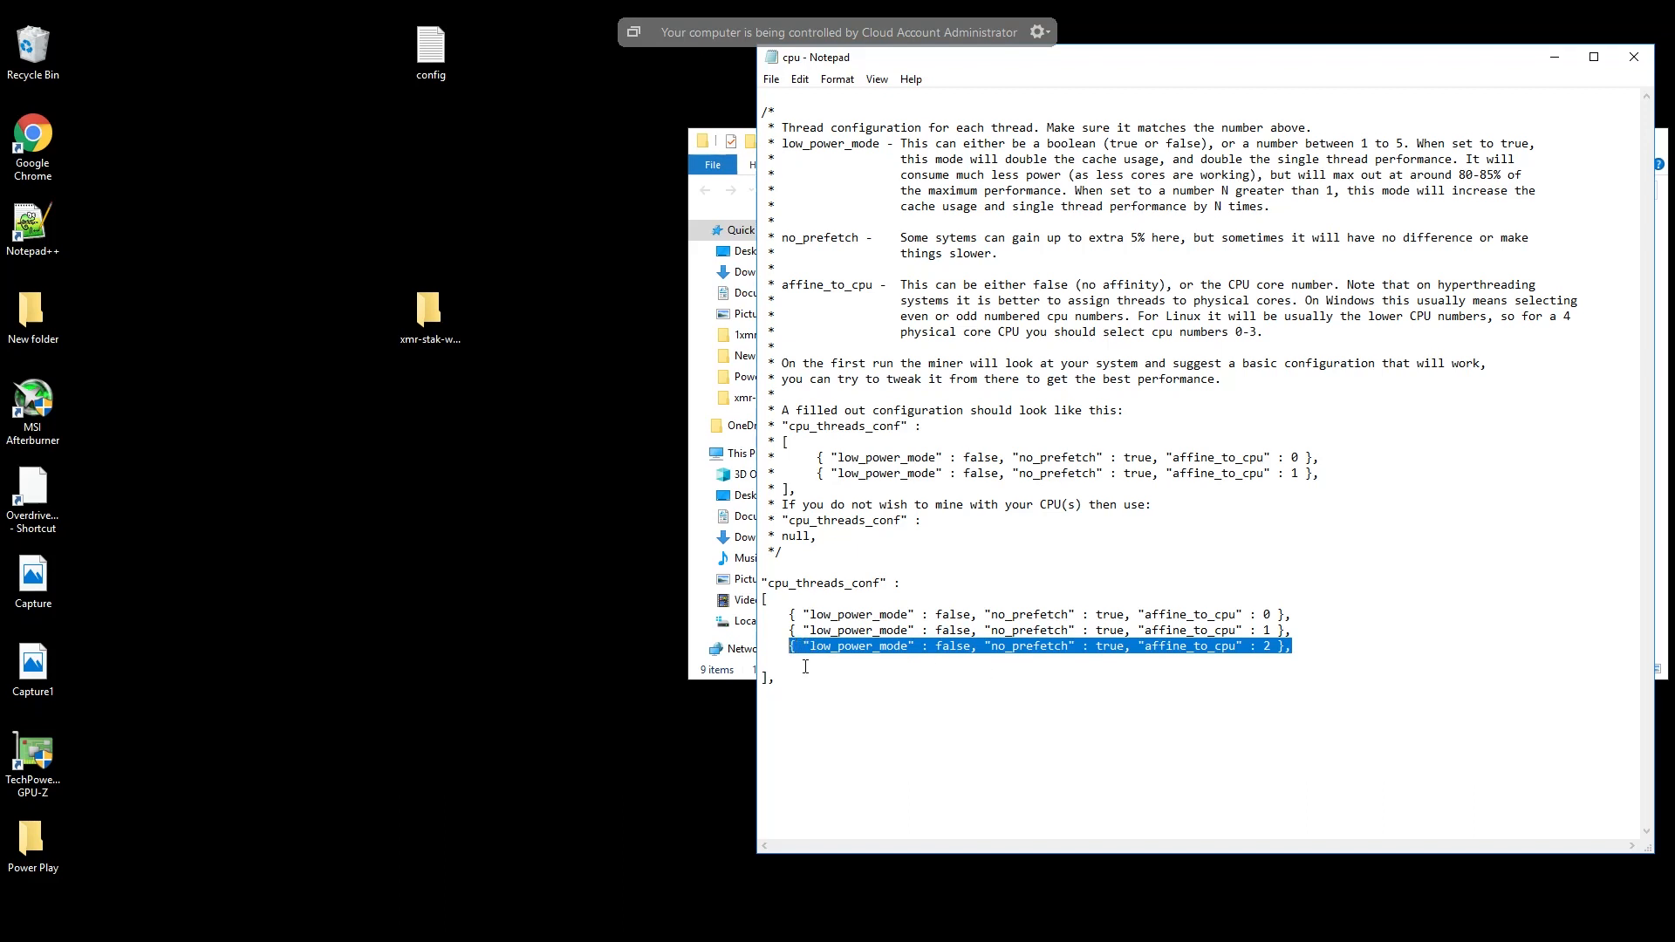
click(805, 666)
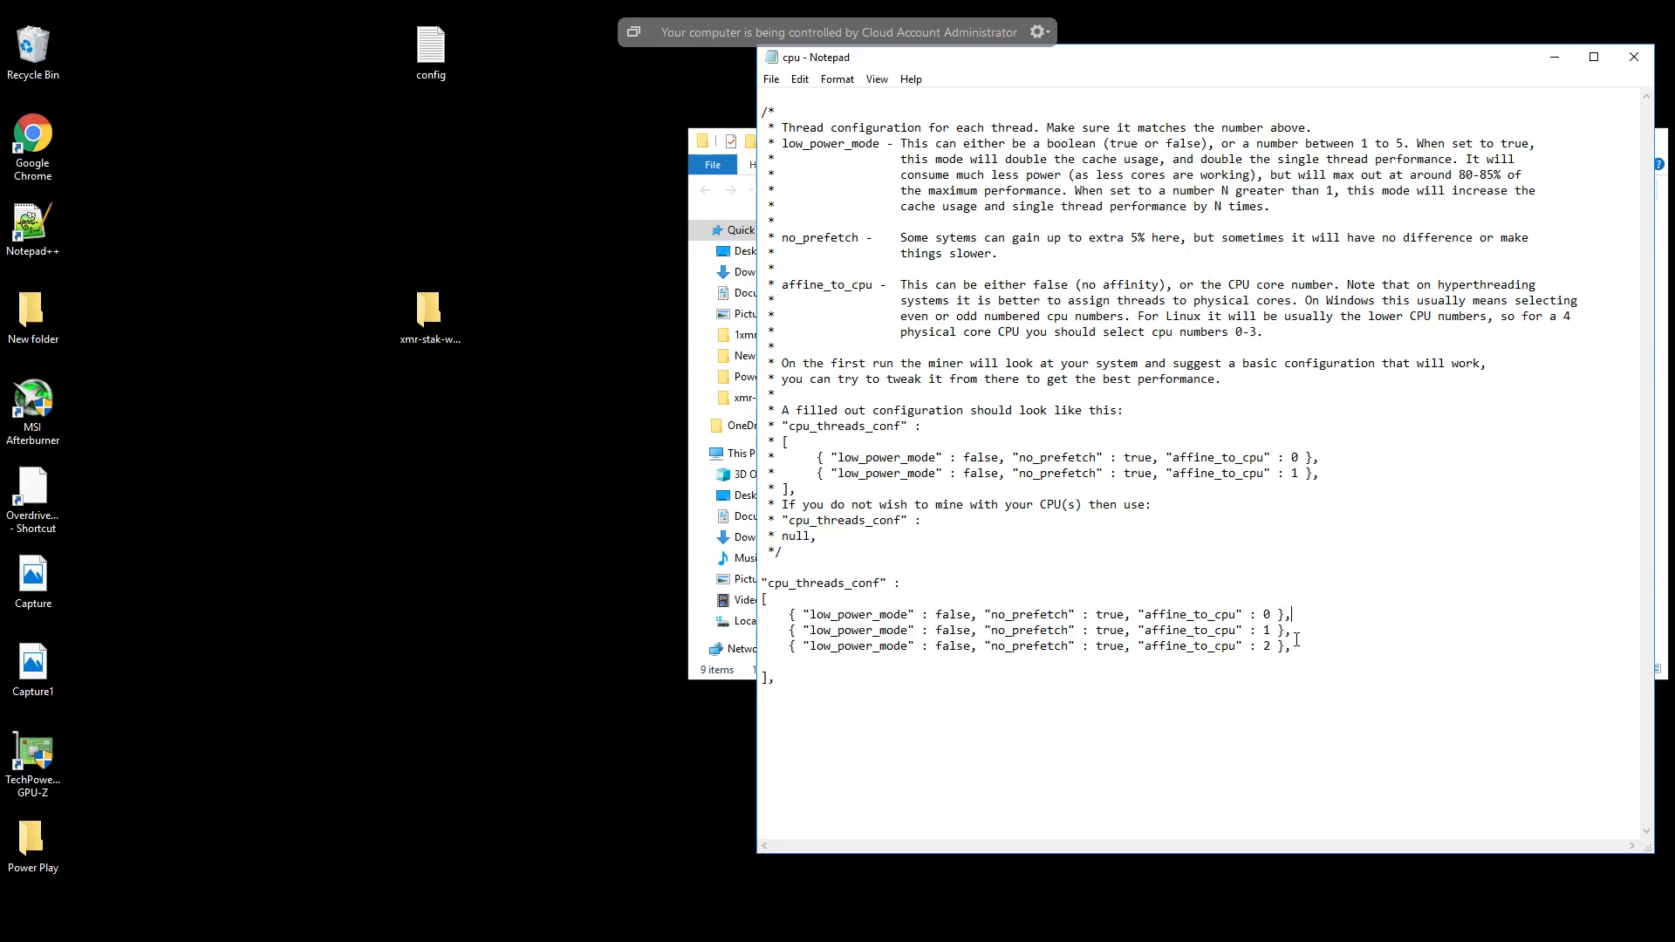
click(1291, 615)
text(,)
drag(1298, 617, 786, 616)
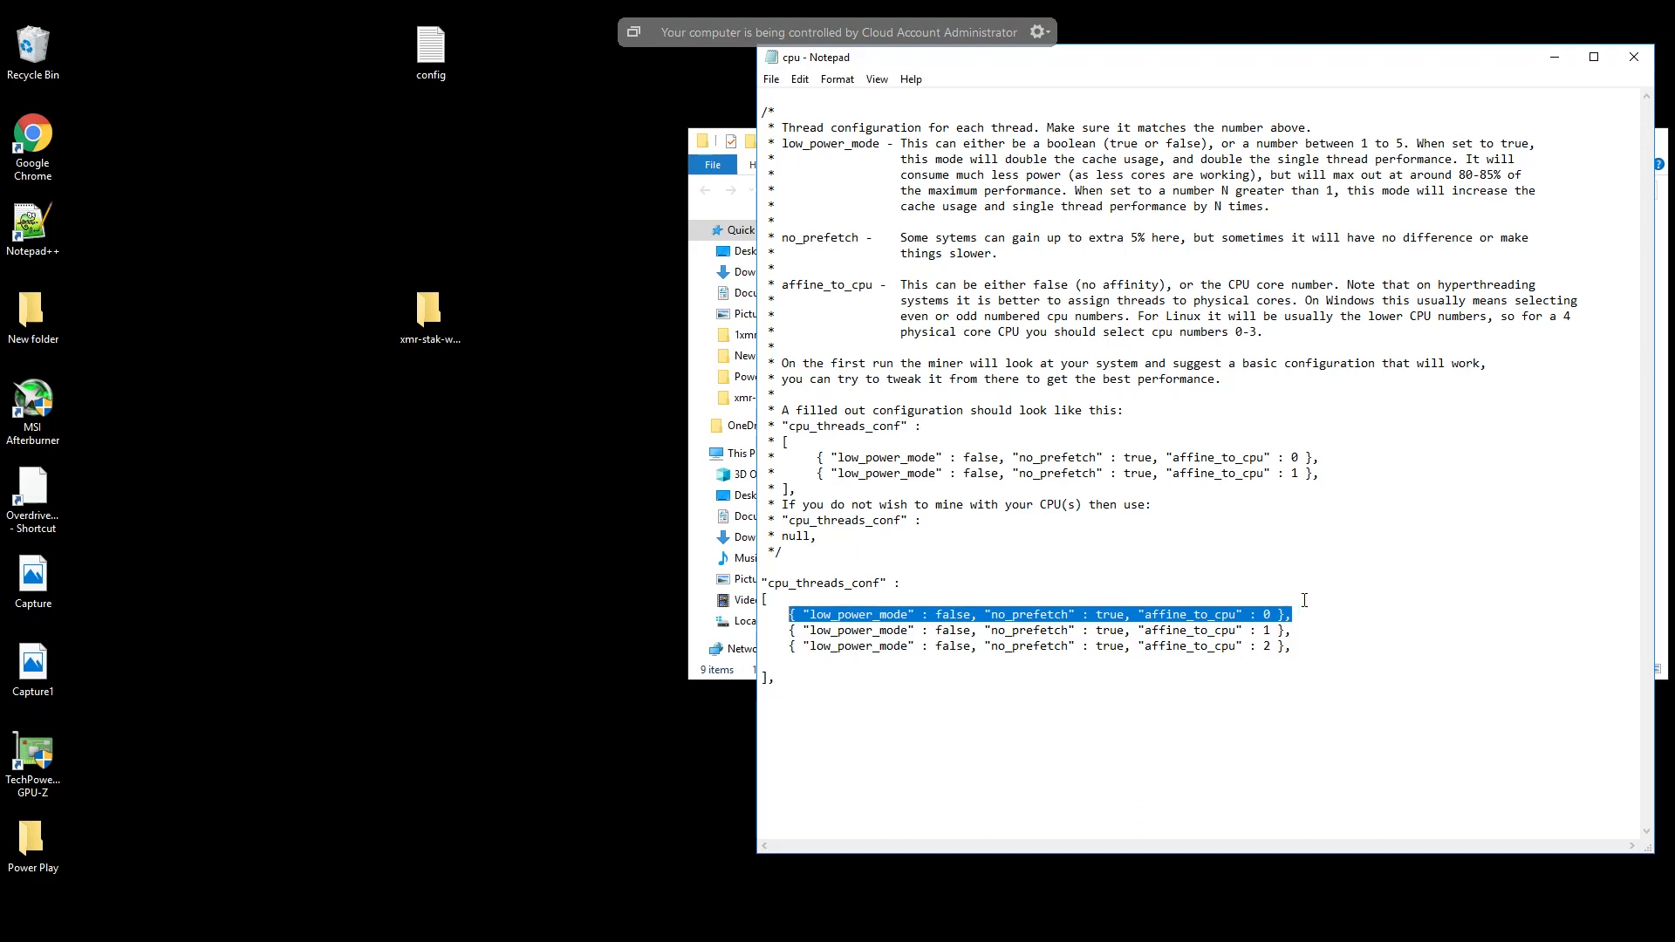
click(1627, 59)
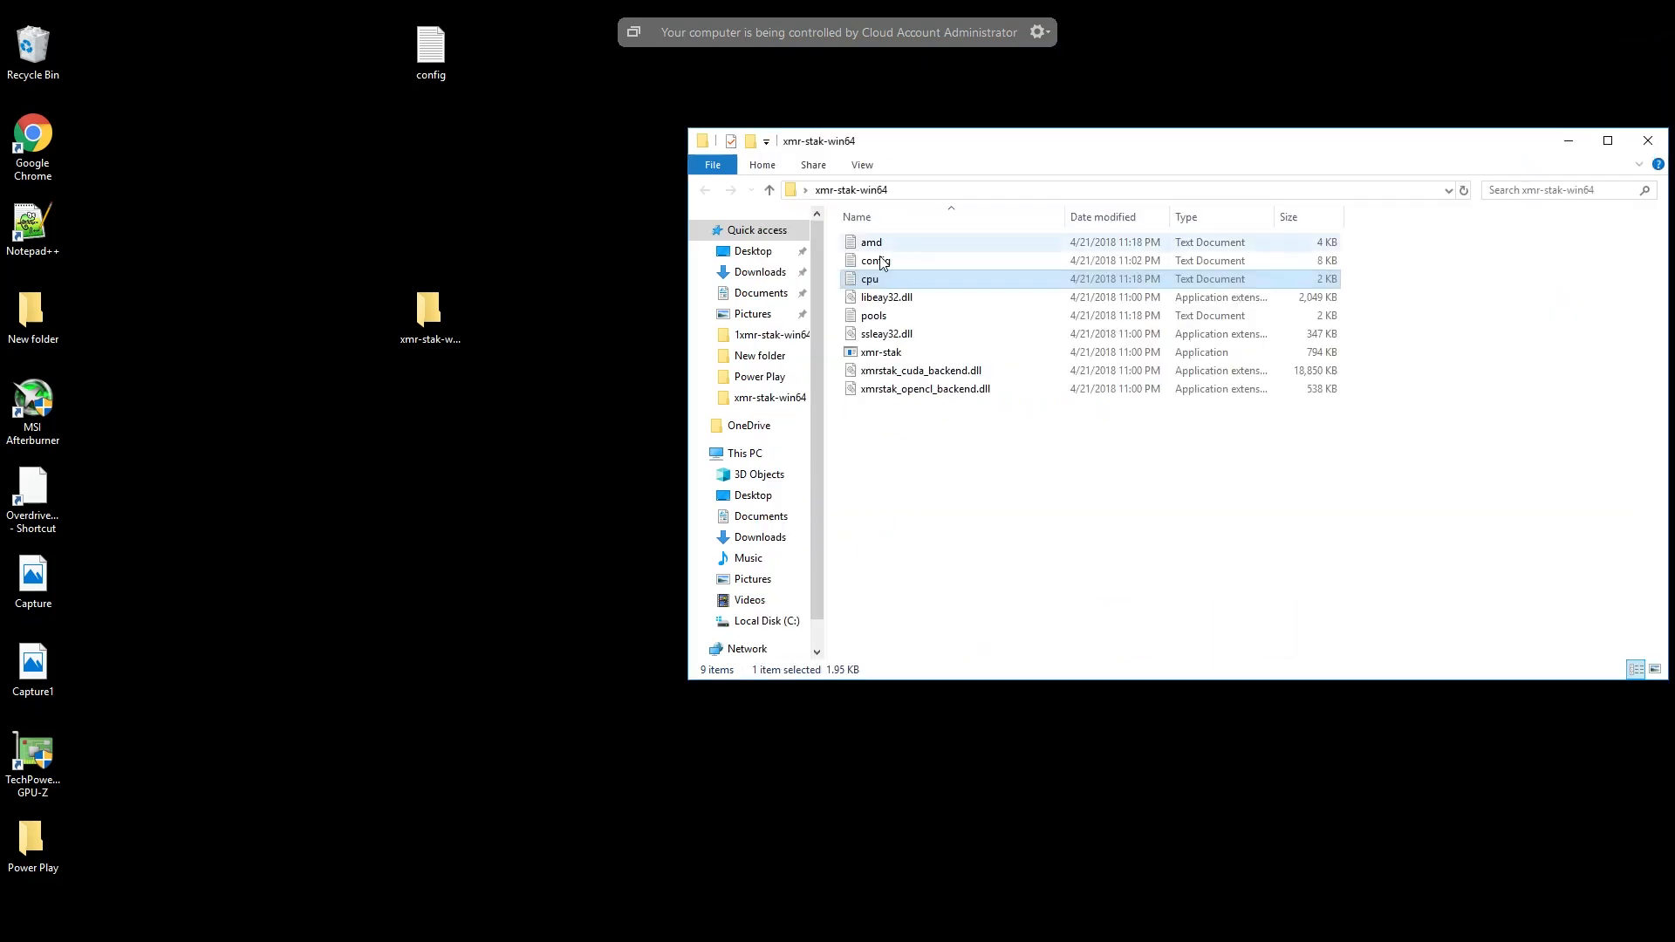
- Open the config text file from the miner folder and enlarge it to full screen
double_click(876, 261)
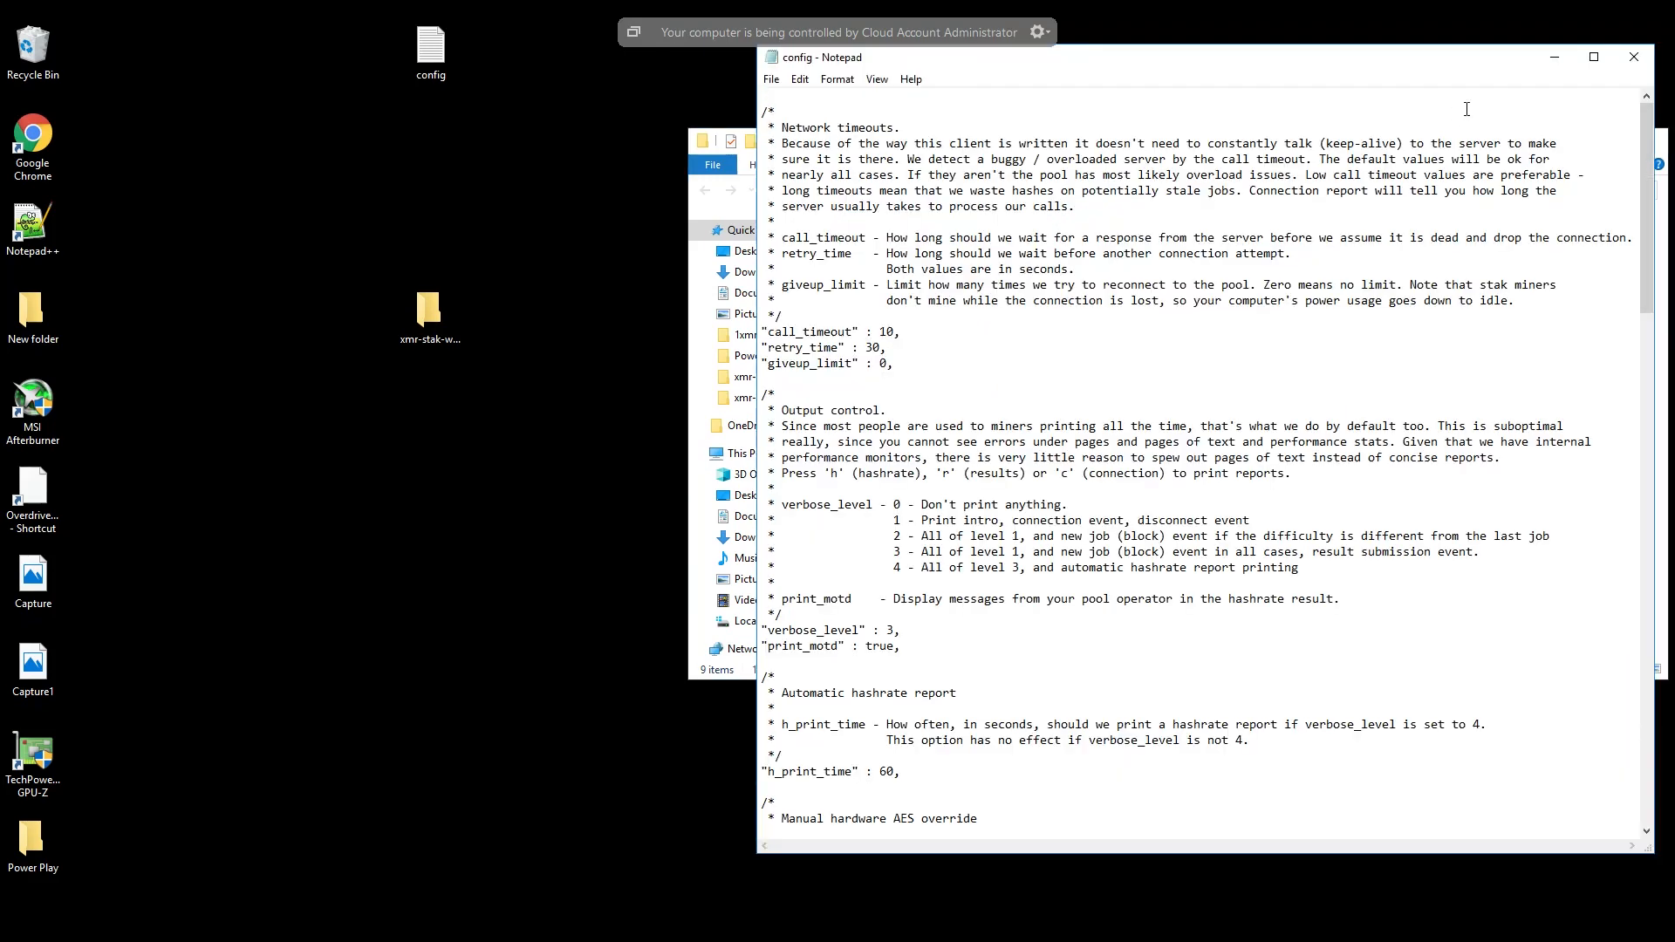
click(1596, 61)
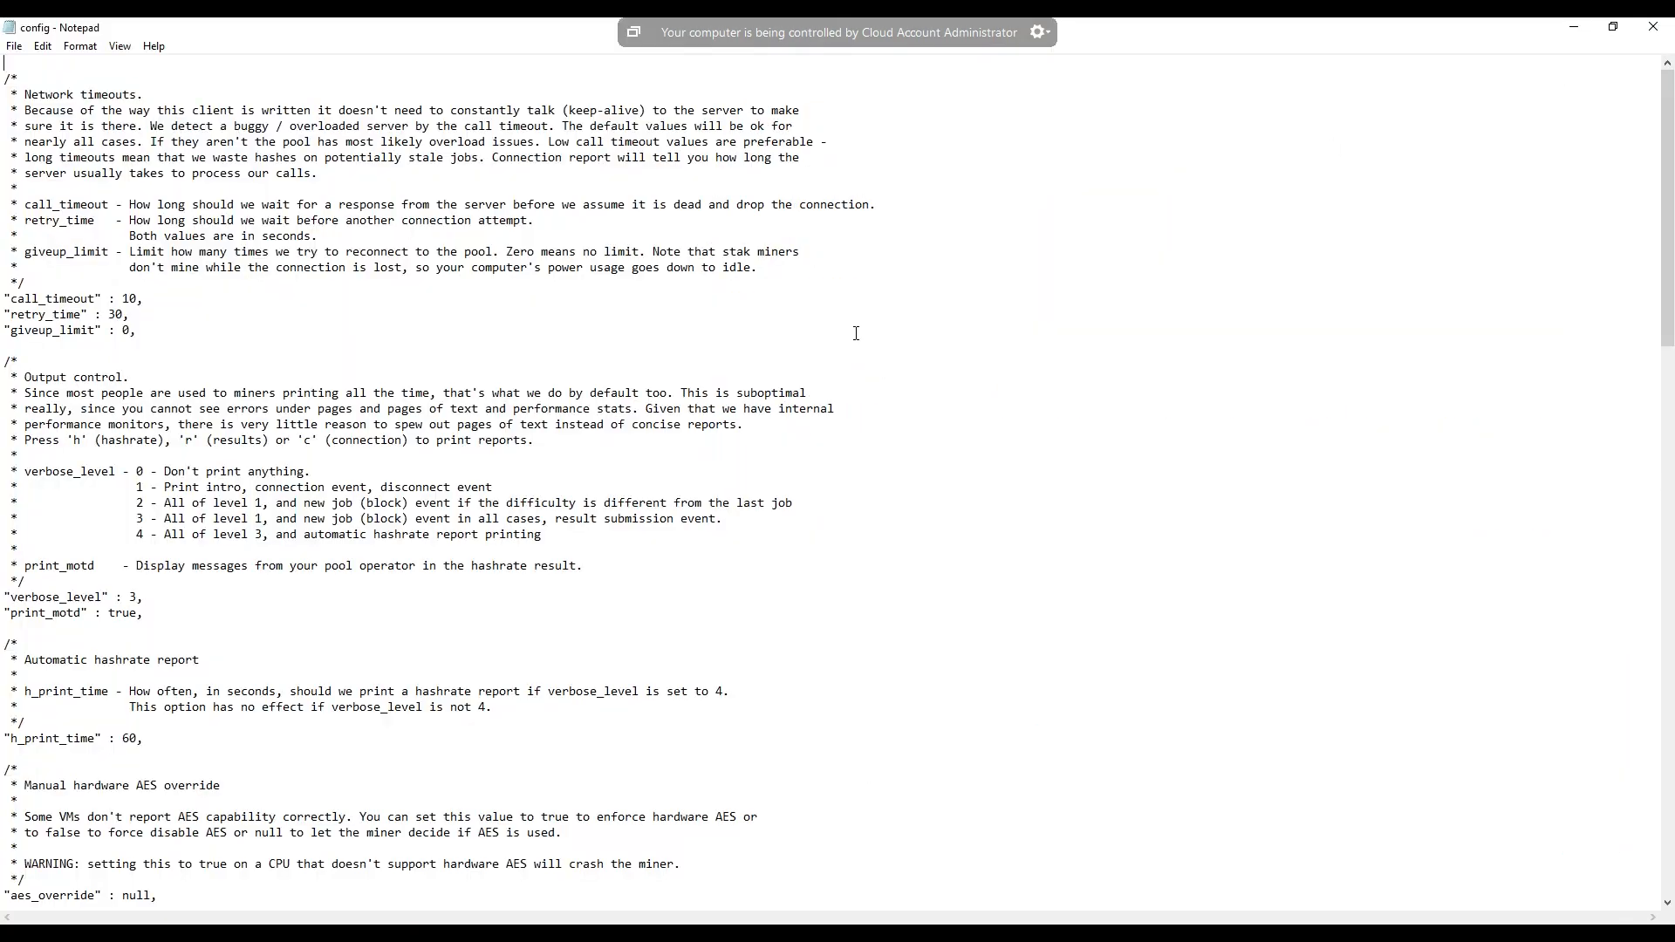
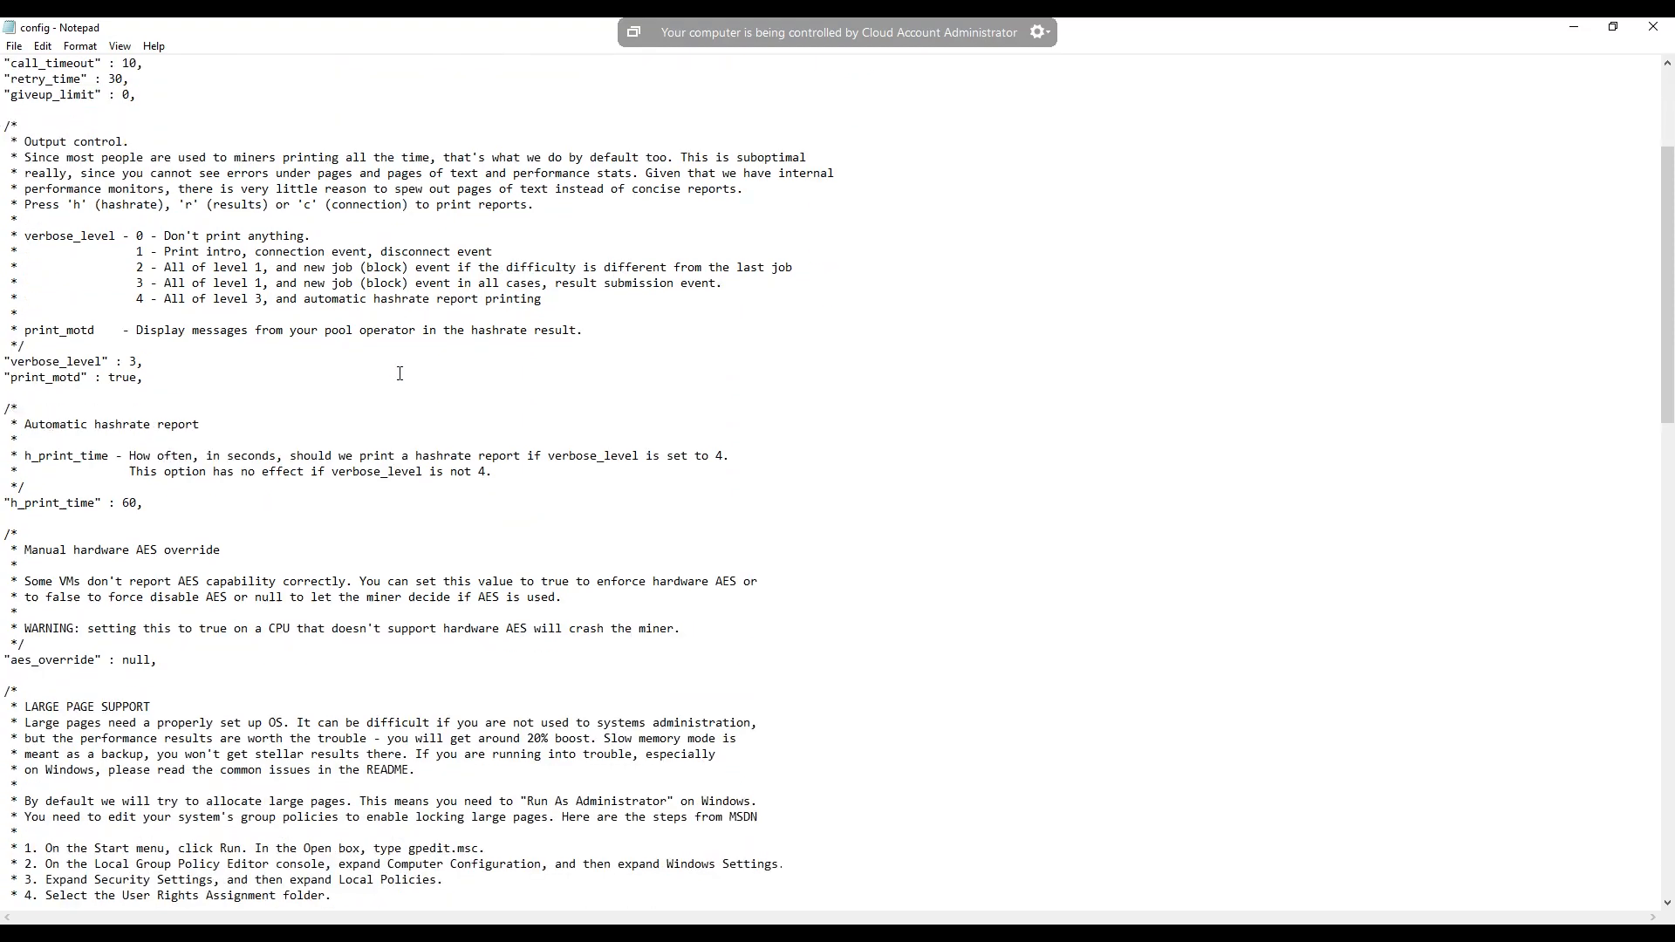
- Review the config file's sections on automatic hashrate report, manual hardware AES override and large page support
scroll(399, 373, down, 2)
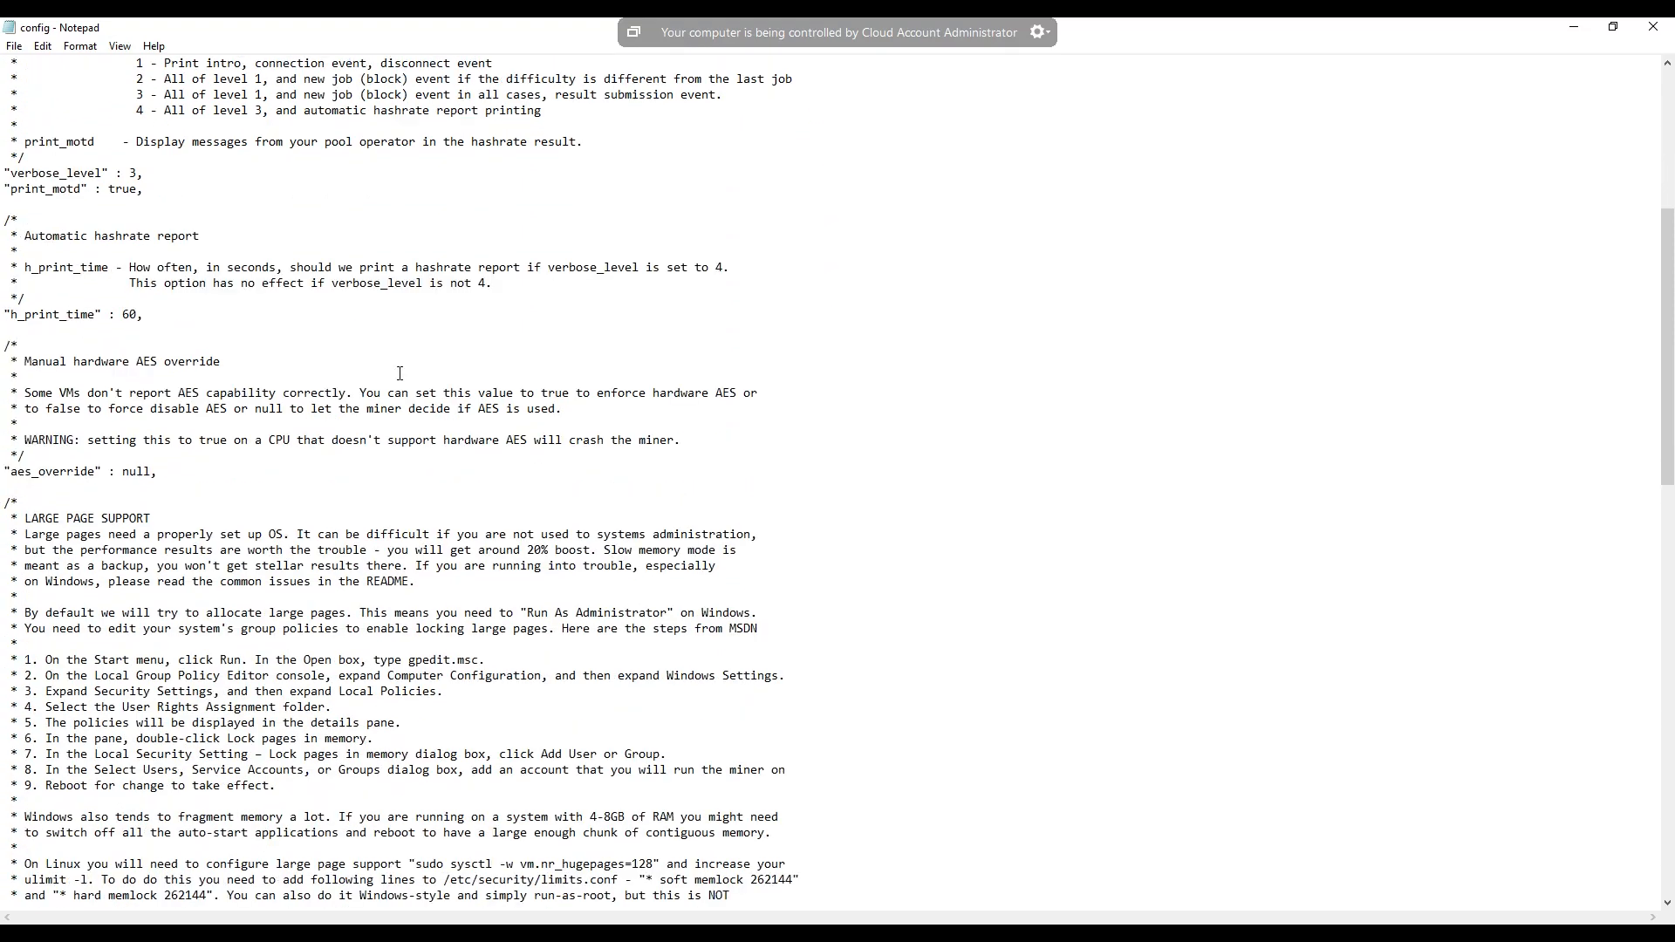
scroll(400, 374, down, 3)
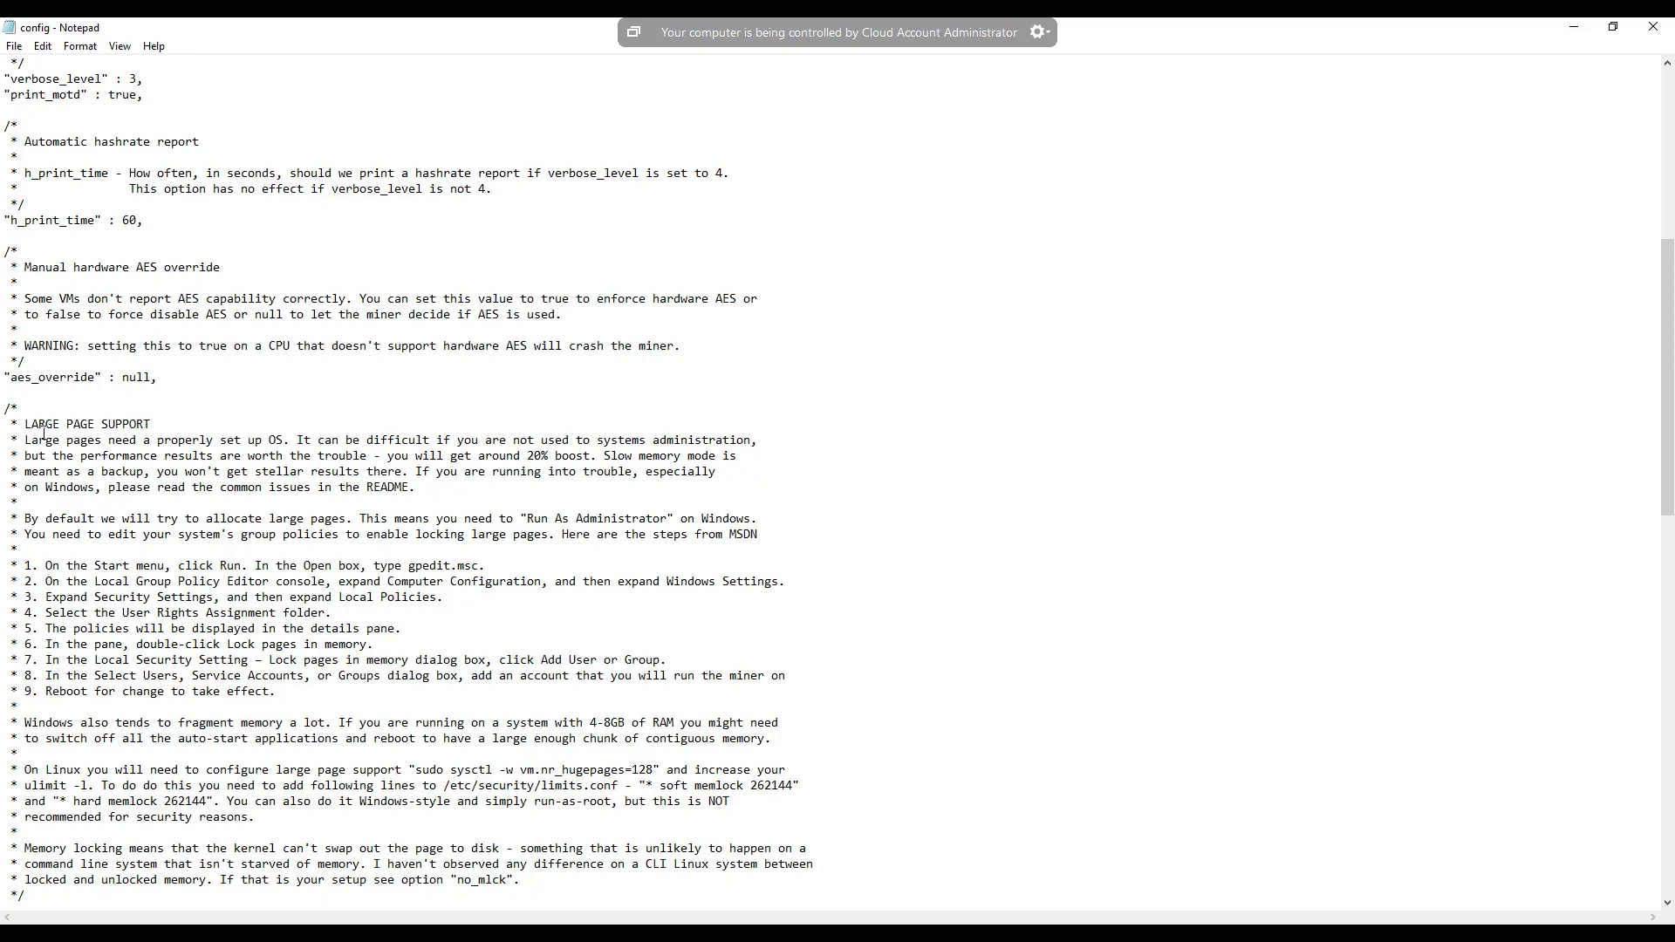
- Examine the config file's large page support instructions, including the gpedit.msc step, and the slow memory, TLS, daemon mode, output and built-in web server sections
drag(25, 424, 152, 427)
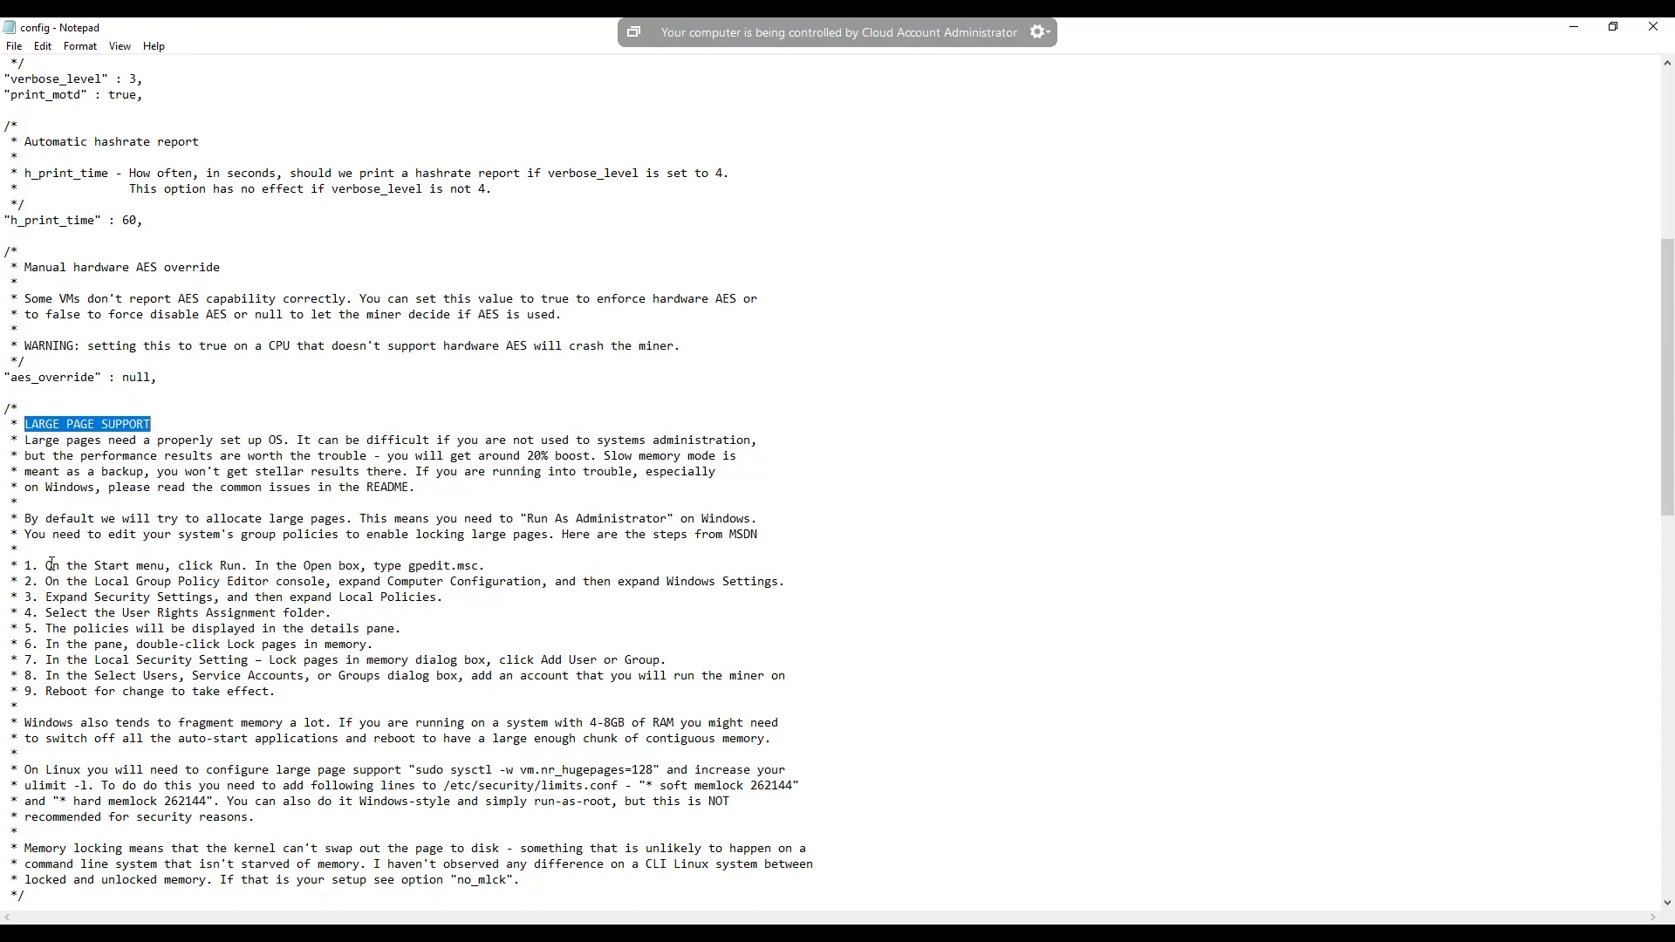
drag(41, 566, 483, 566)
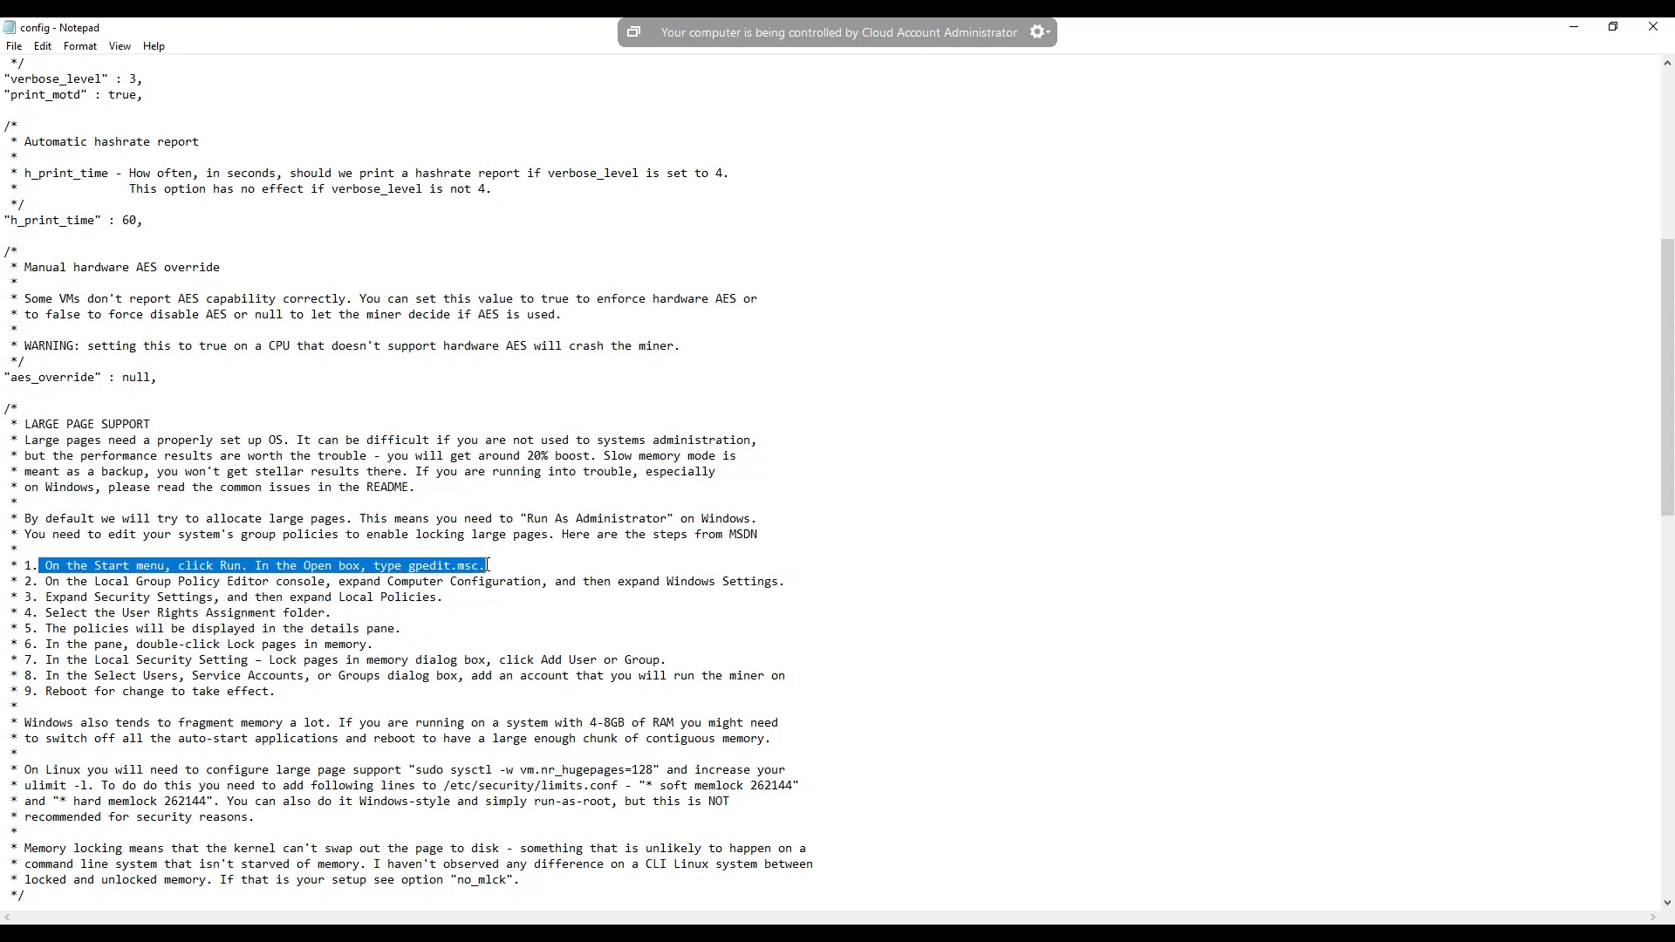
scroll(469, 601, down, 4)
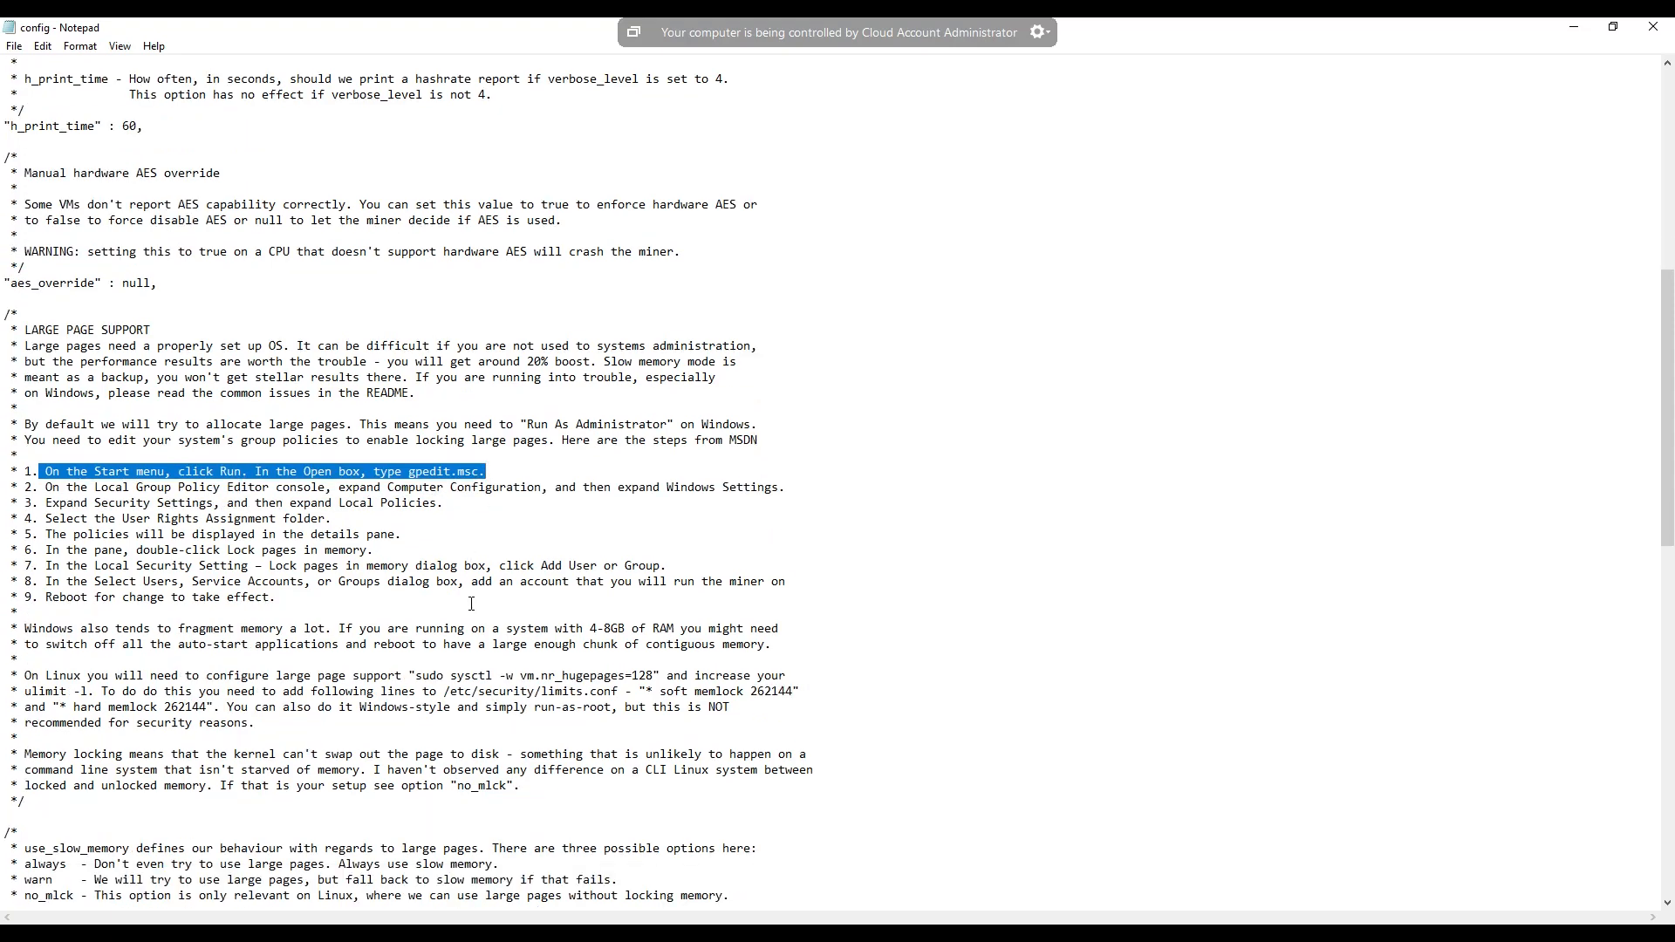
scroll(471, 602, down, 4)
scroll(472, 602, down, 4)
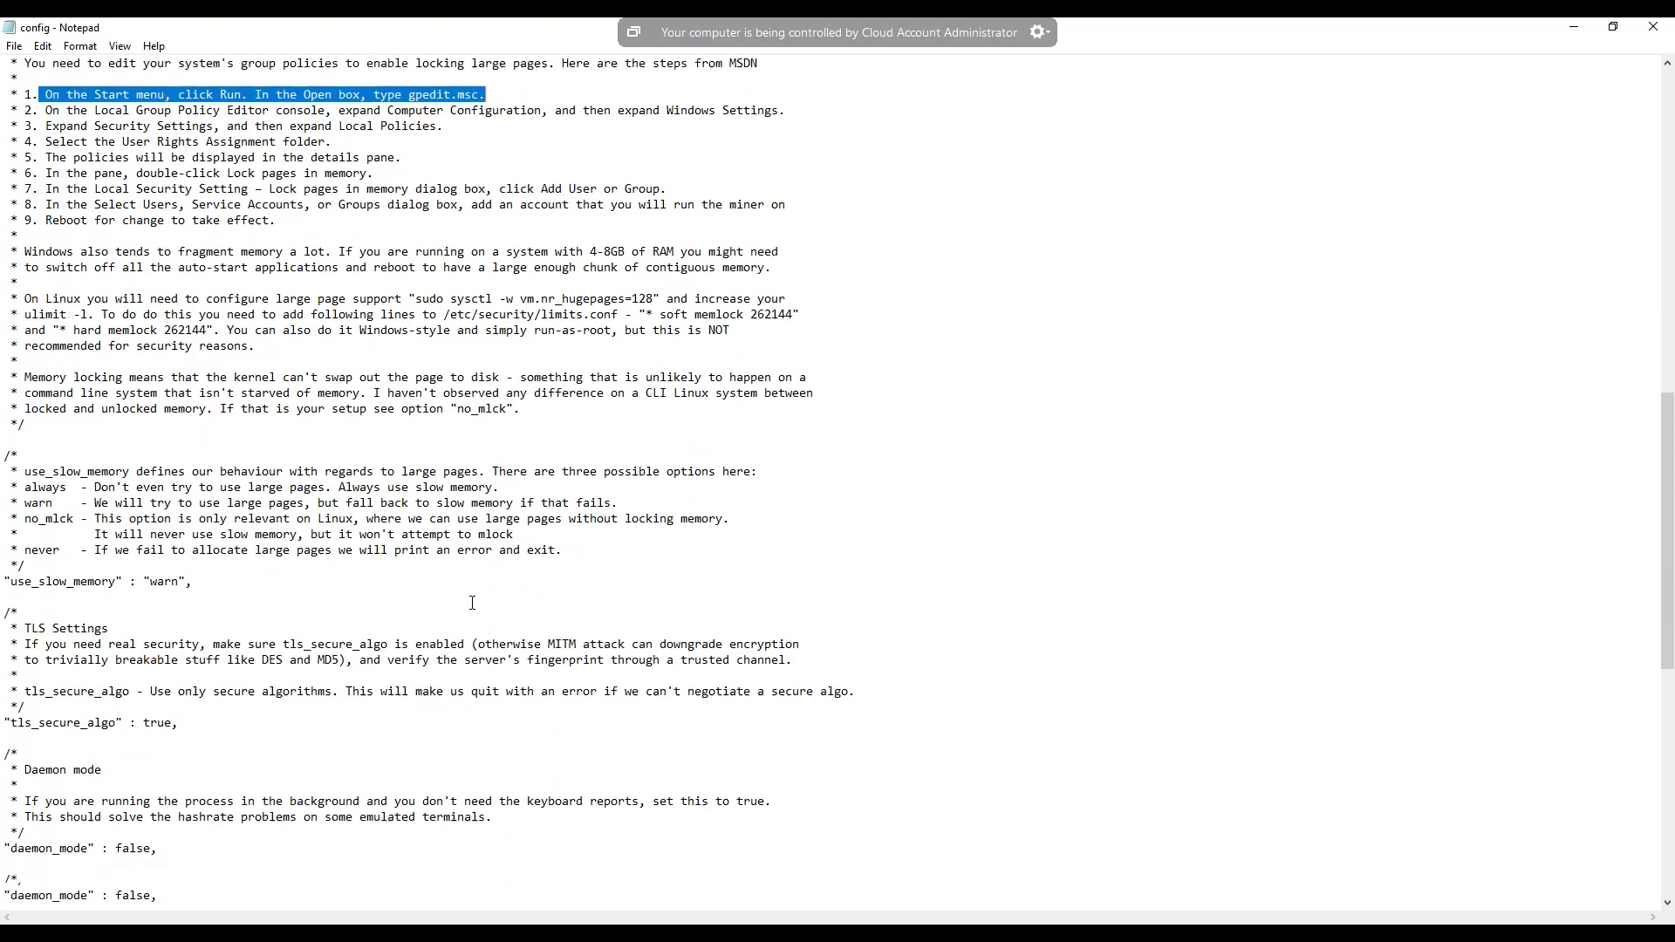
scroll(472, 602, down, 2)
scroll(472, 602, down, 5)
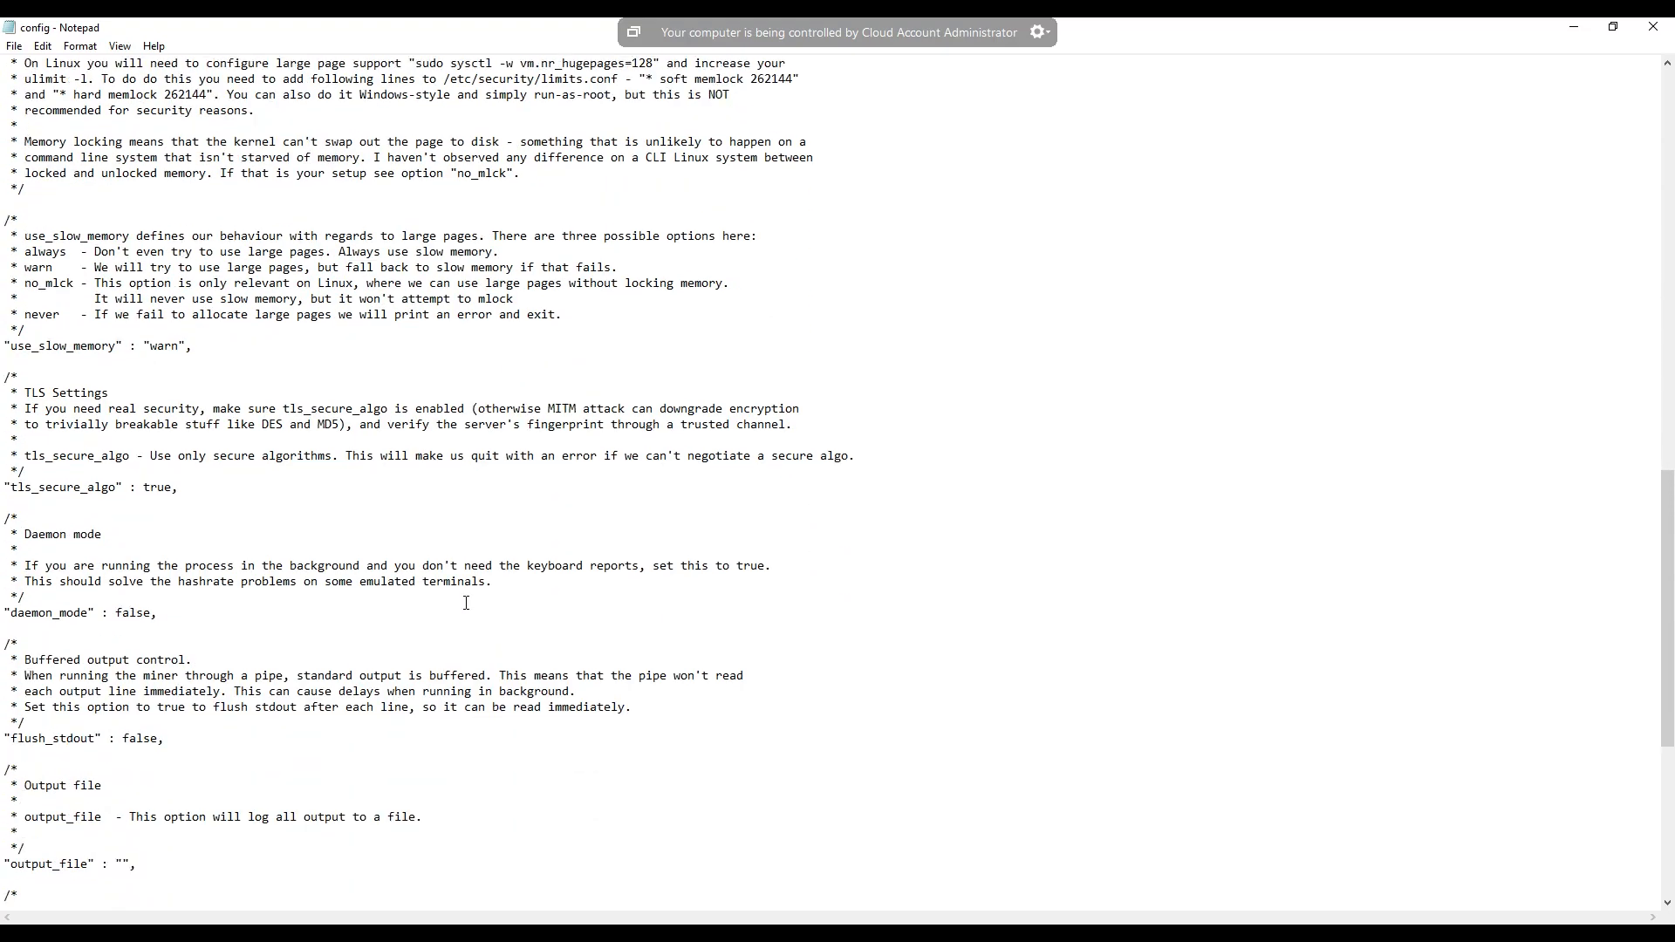
scroll(464, 604, down, 4)
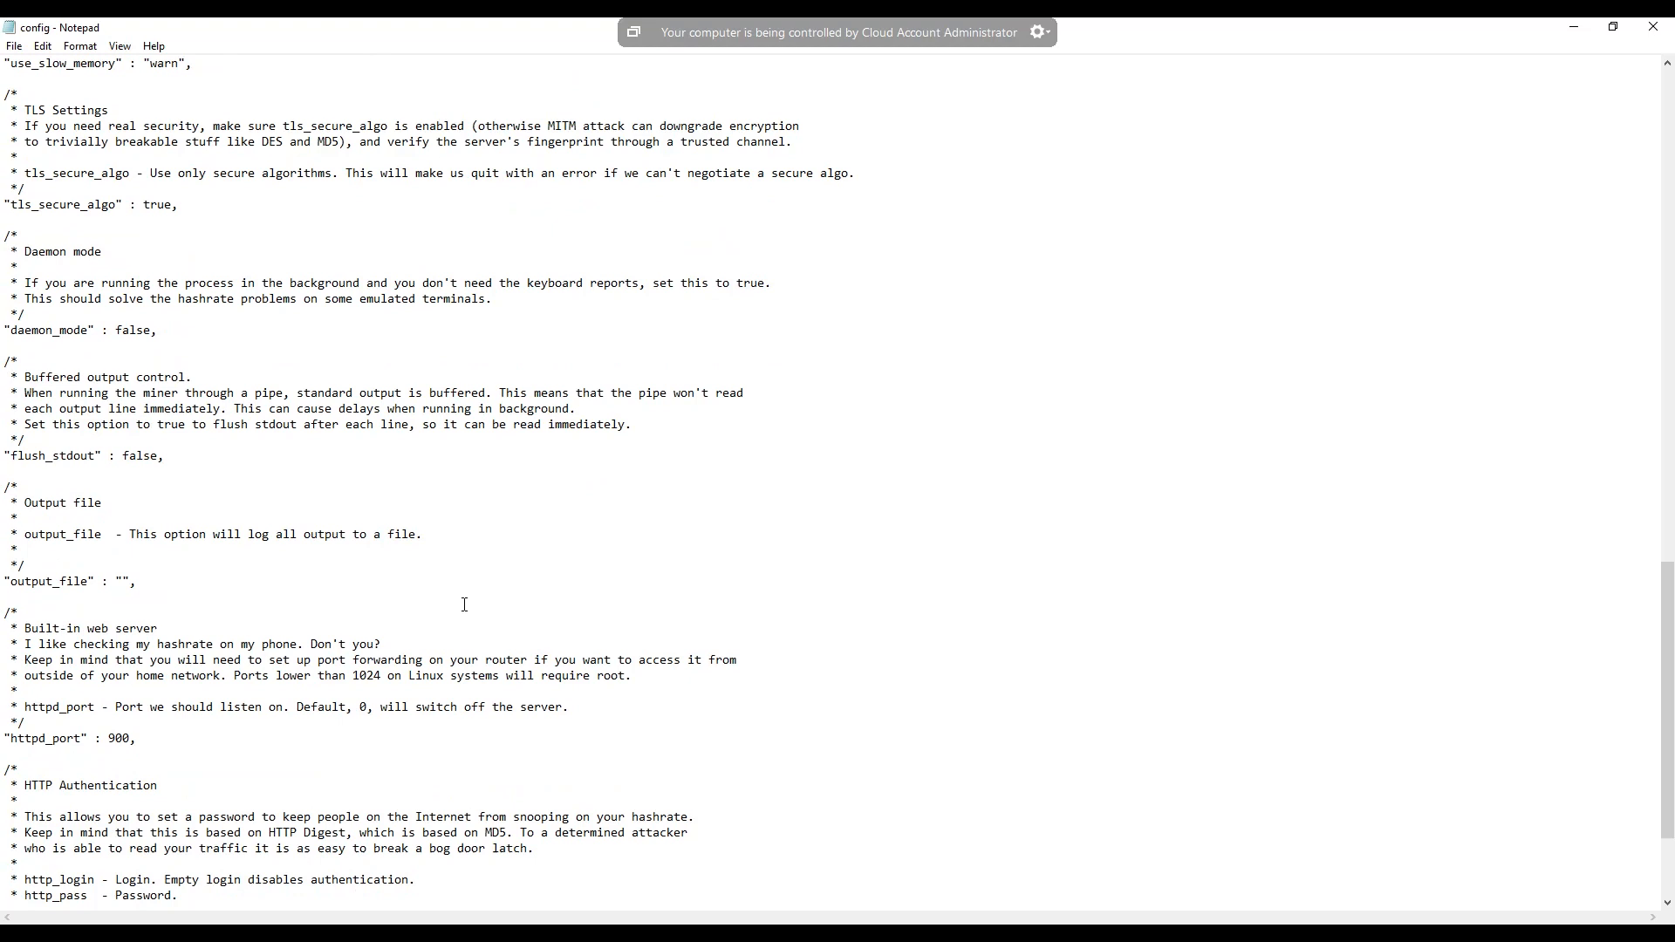
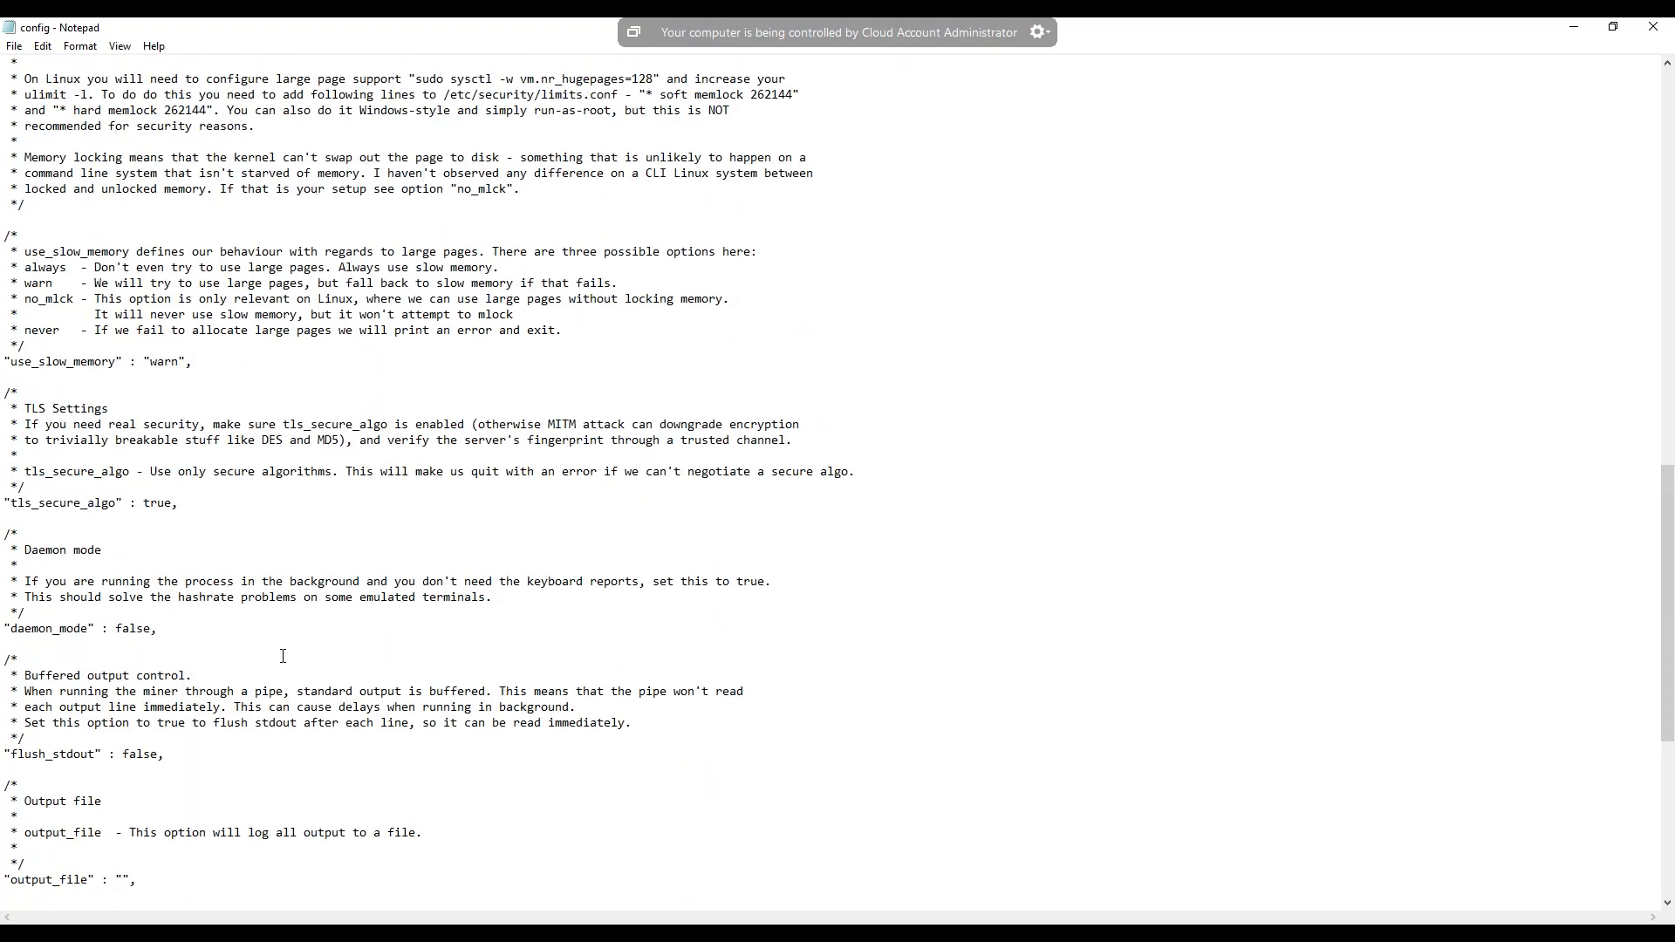
scroll(294, 642, up, 13)
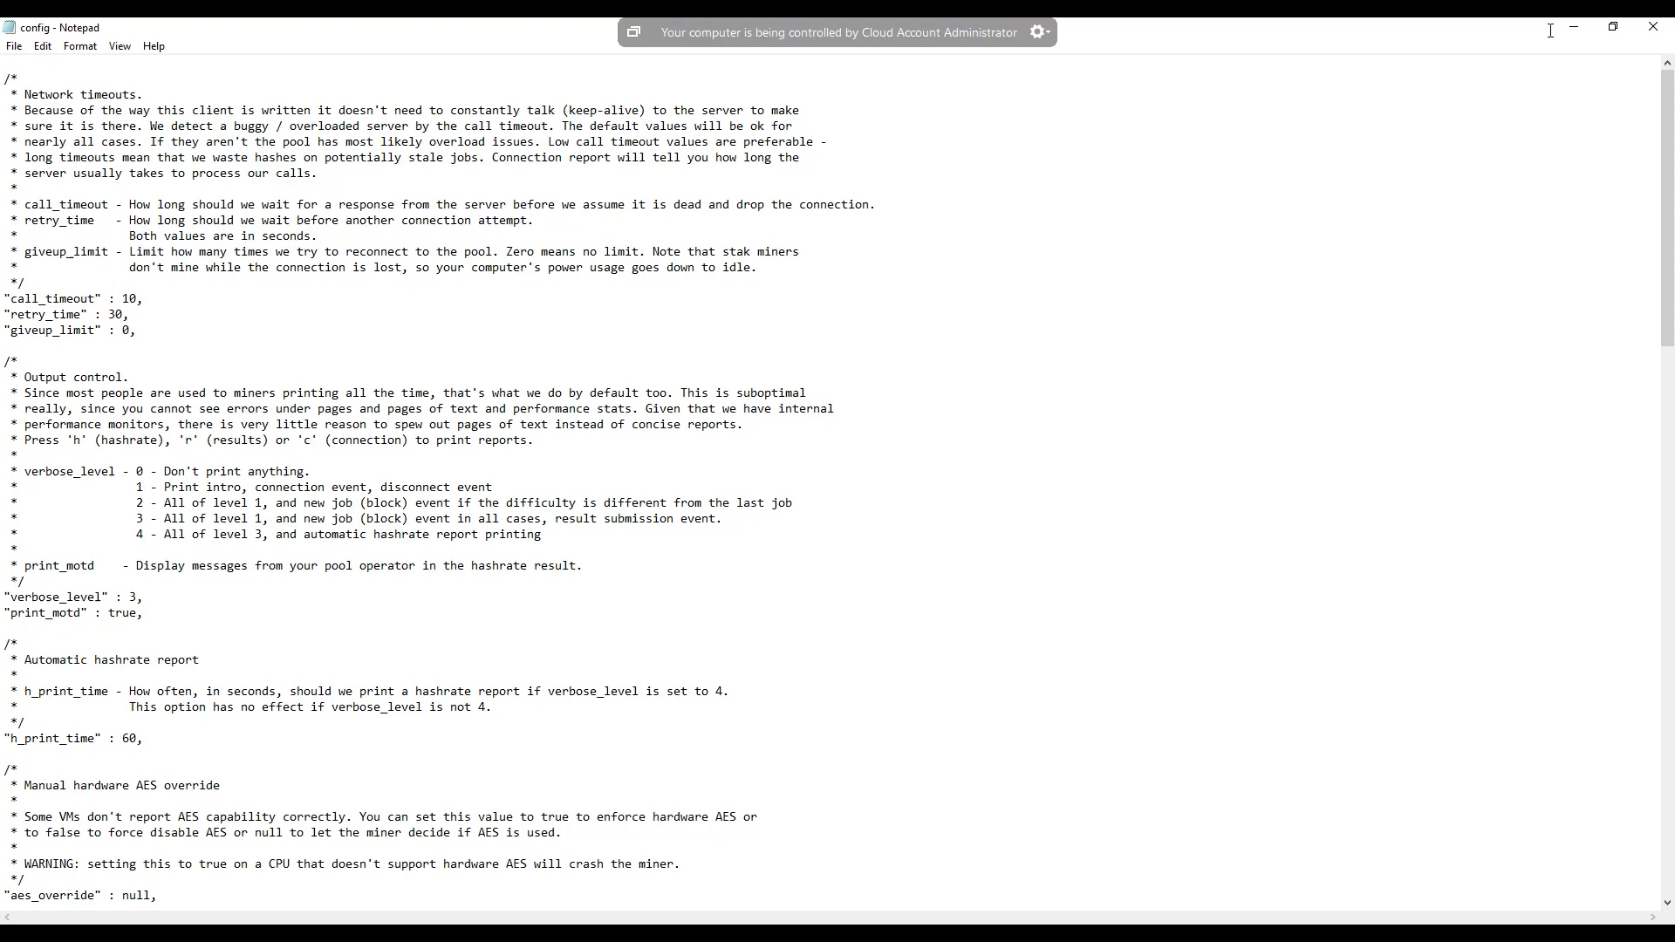
- Close the config file and open the amd text file from the xmr-stak-win64 folder in a maximized window
click(1652, 26)
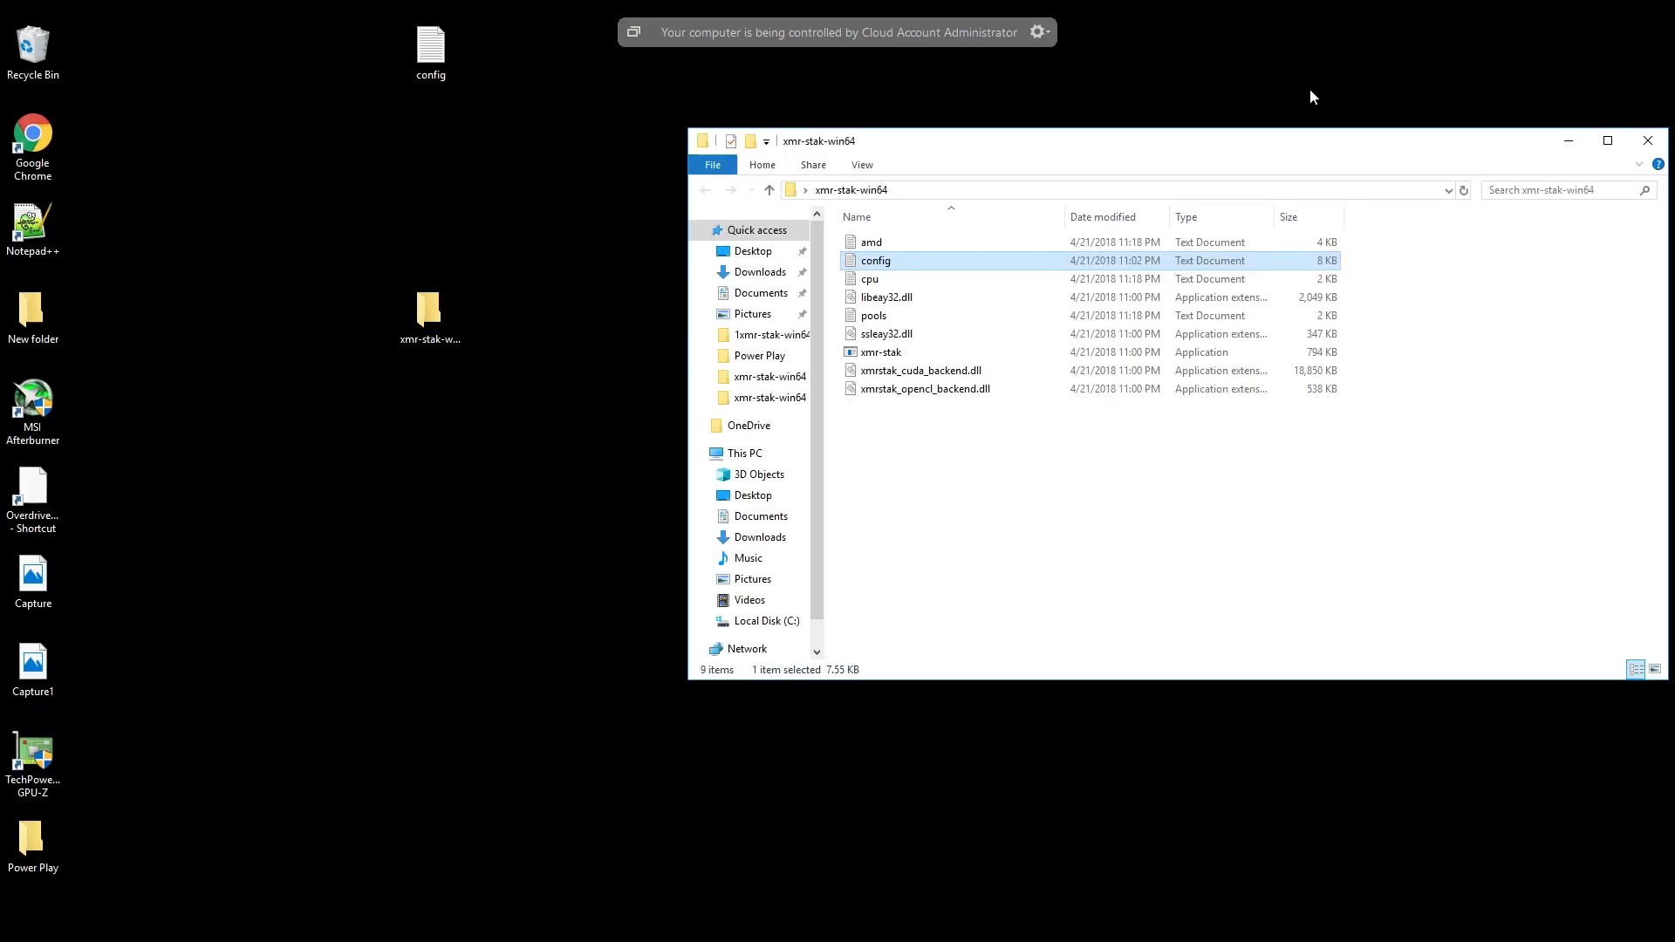
double_click(880, 243)
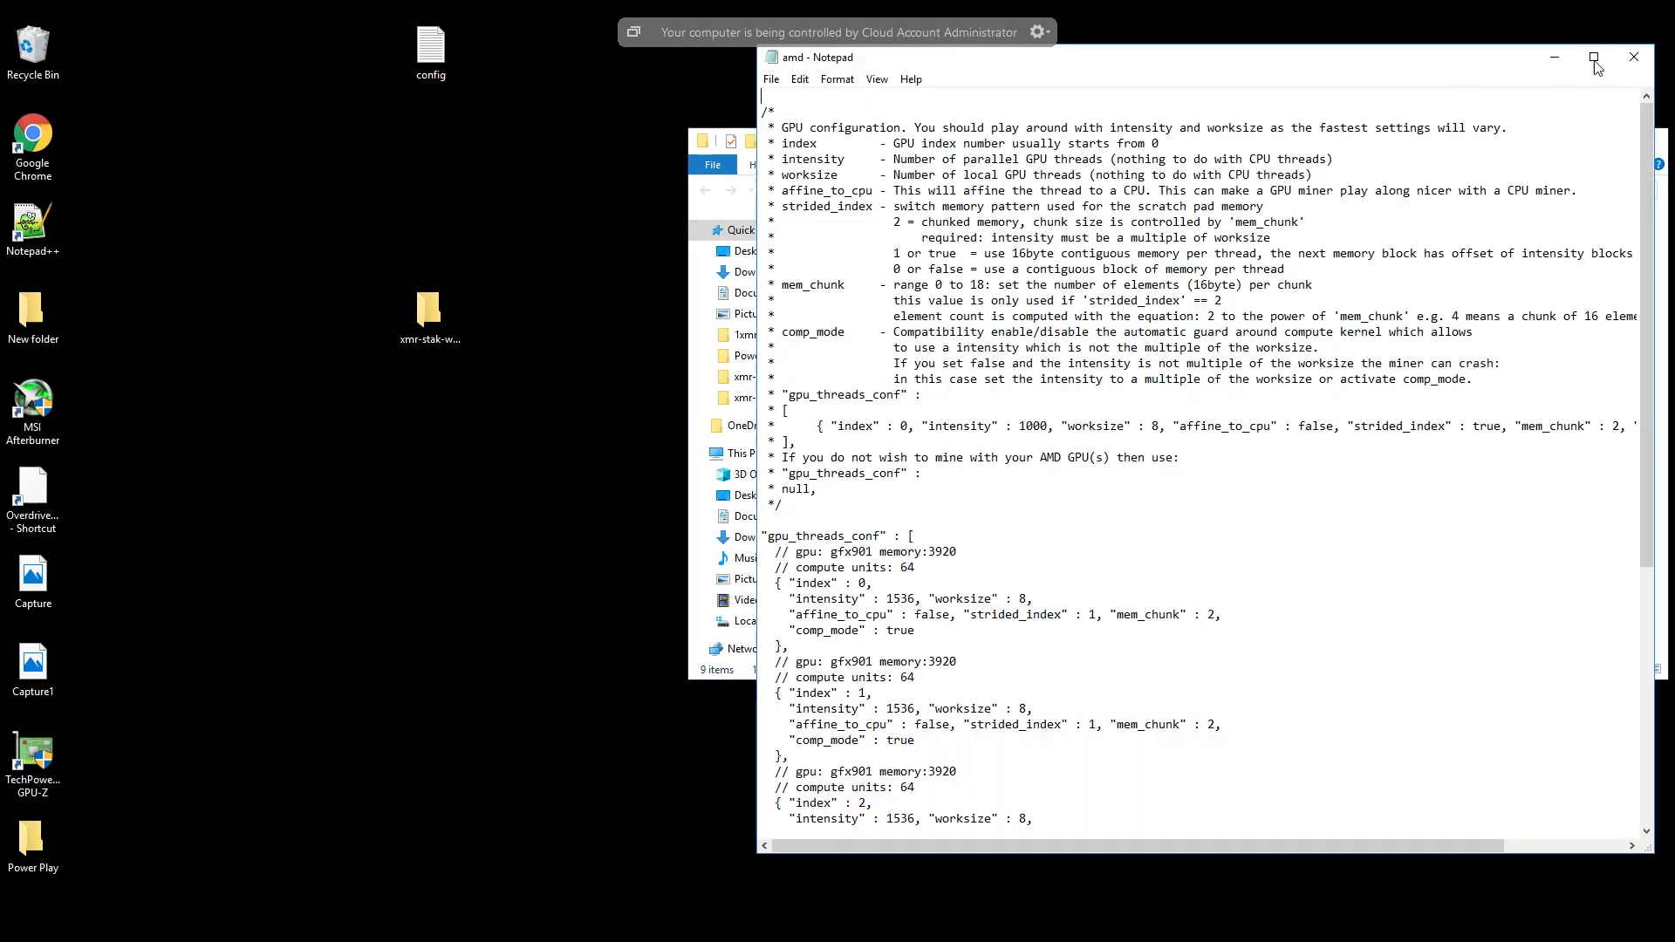
drag(1464, 61, 1286, 376)
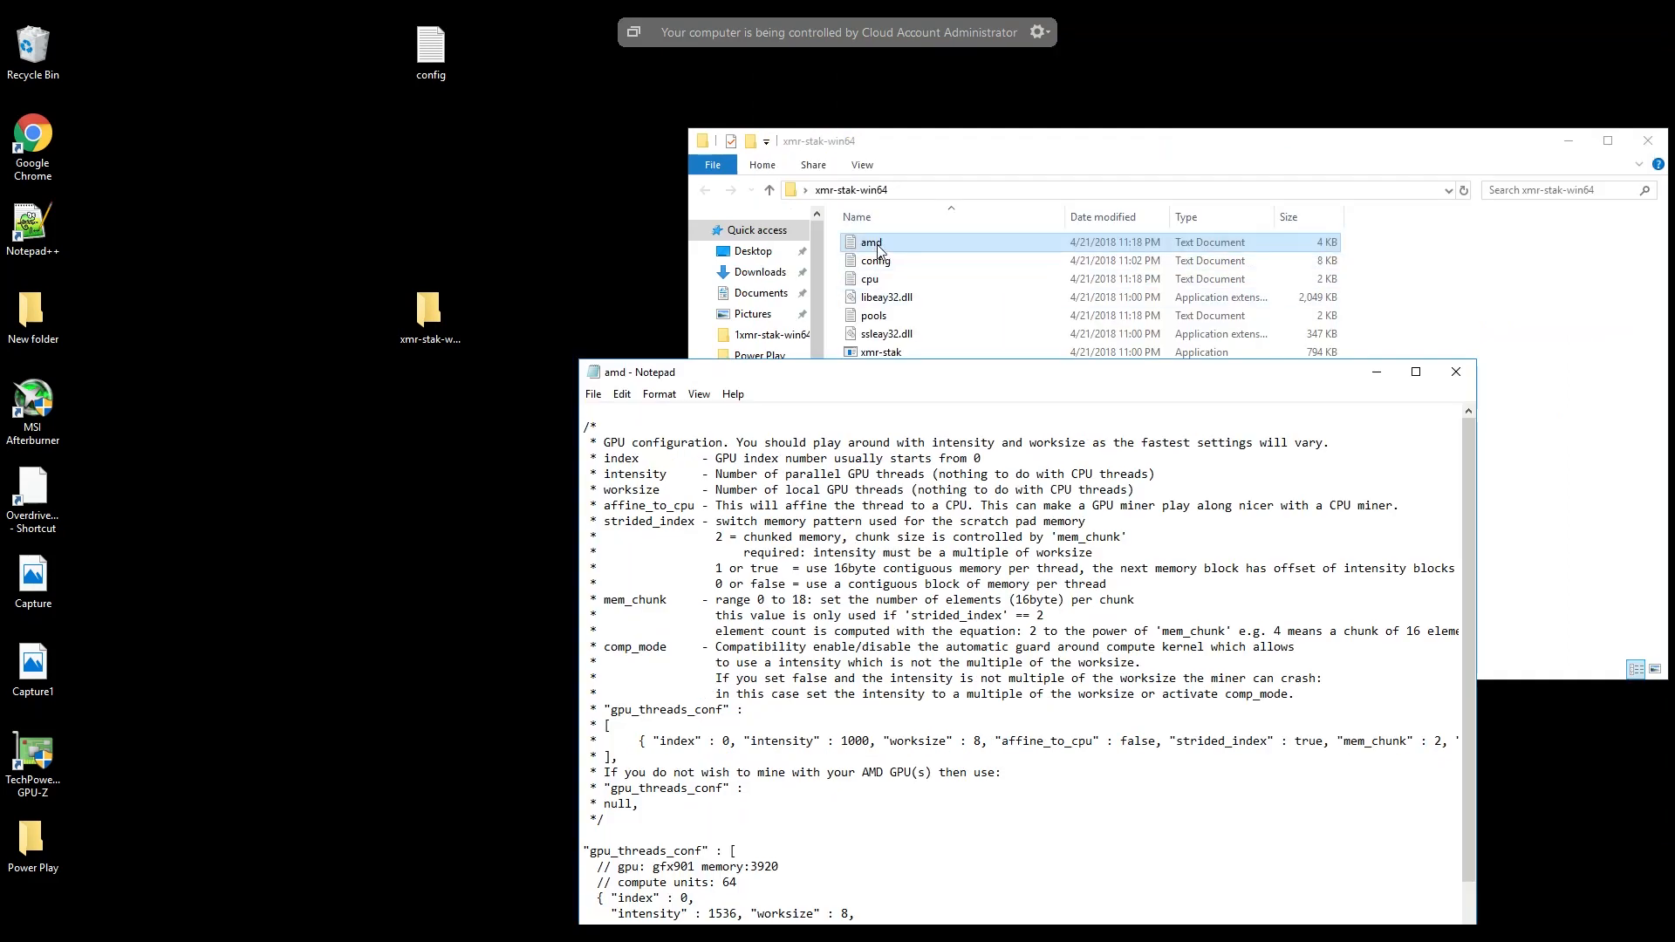
click(1415, 372)
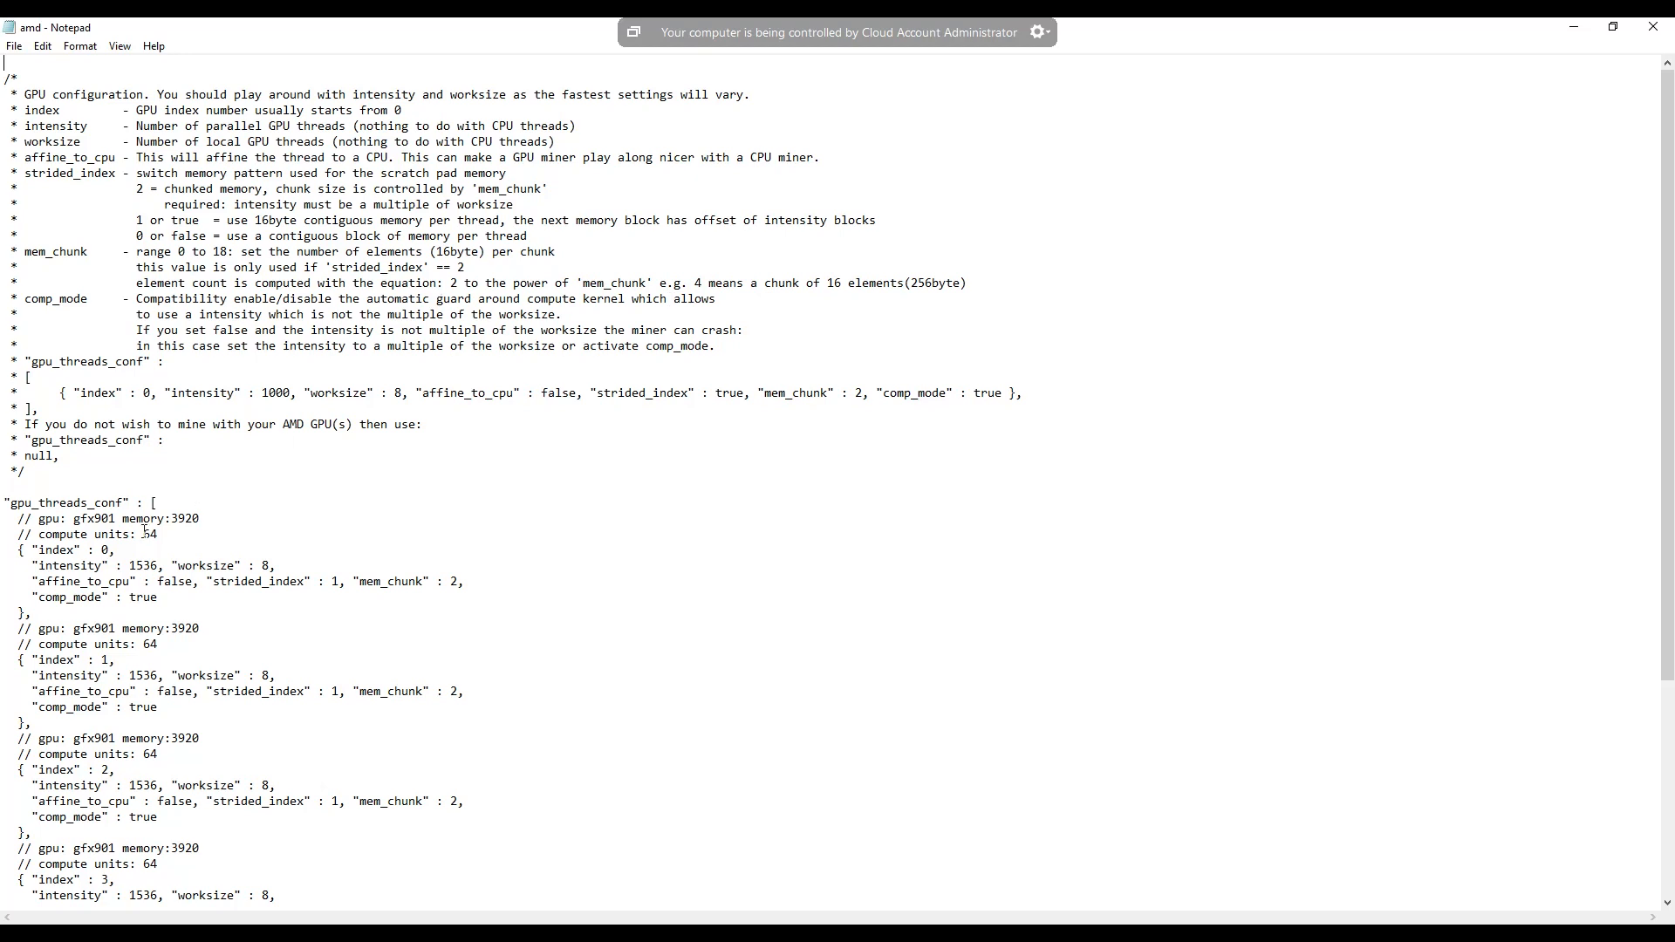
- Set the intensity of the index 0 GPU thread in gpu_threads_conf to 1932
scroll(270, 572, down, 1)
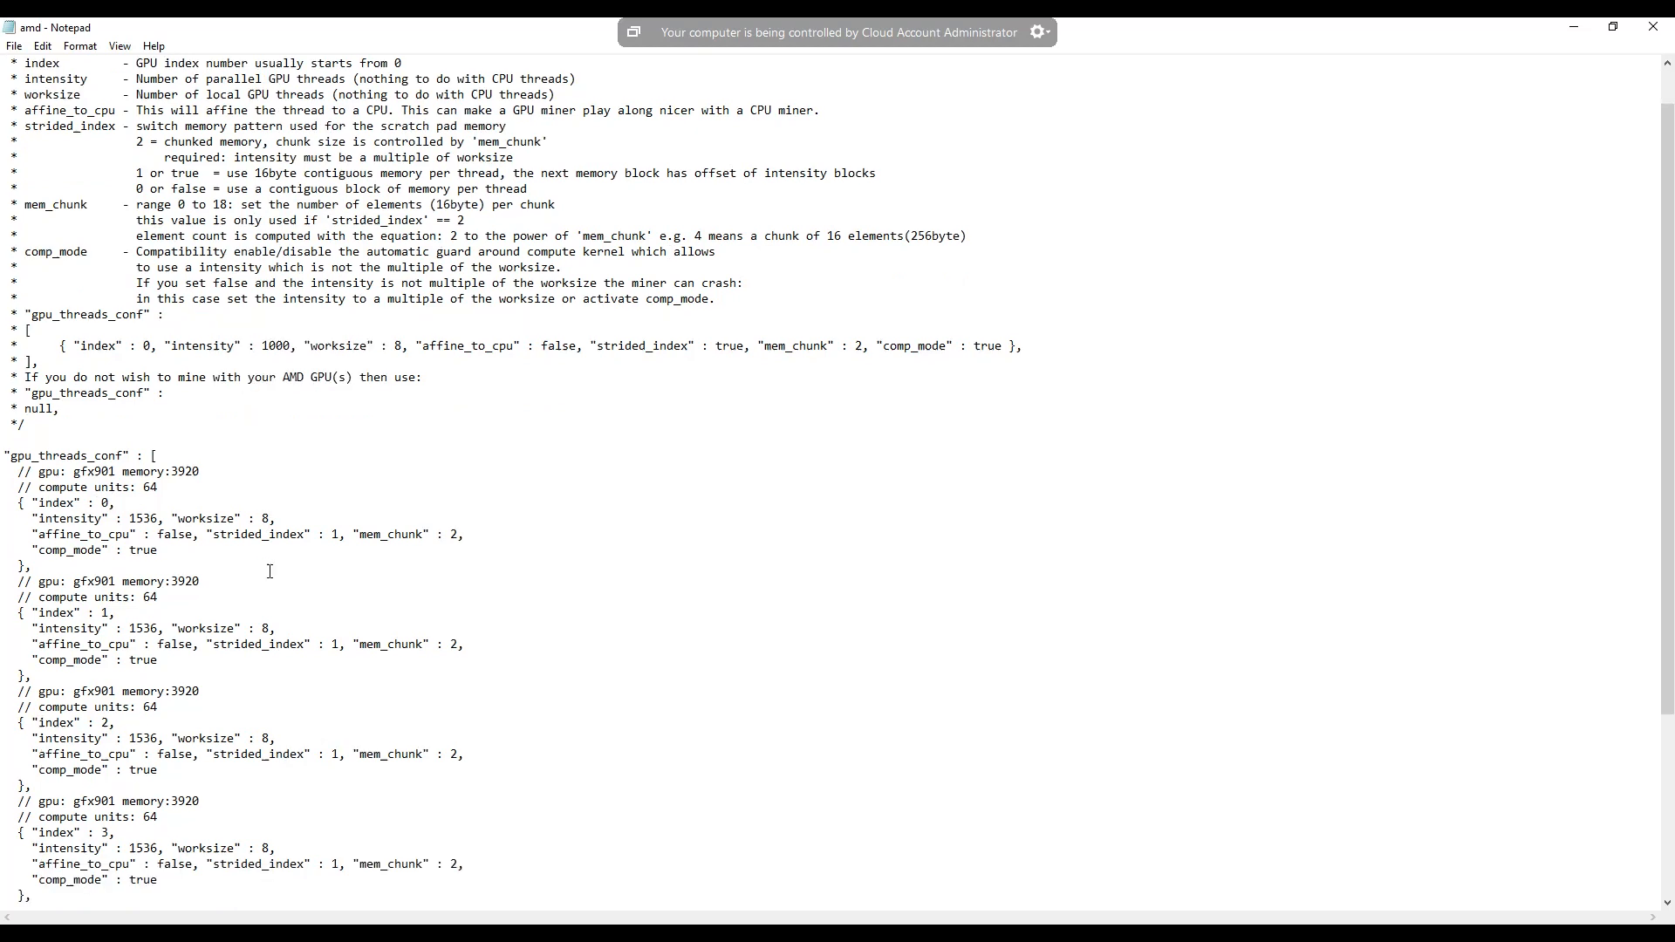
scroll(271, 572, down, 1)
scroll(270, 571, down, 1)
scroll(270, 571, down, 1)
scroll(270, 572, down, 1)
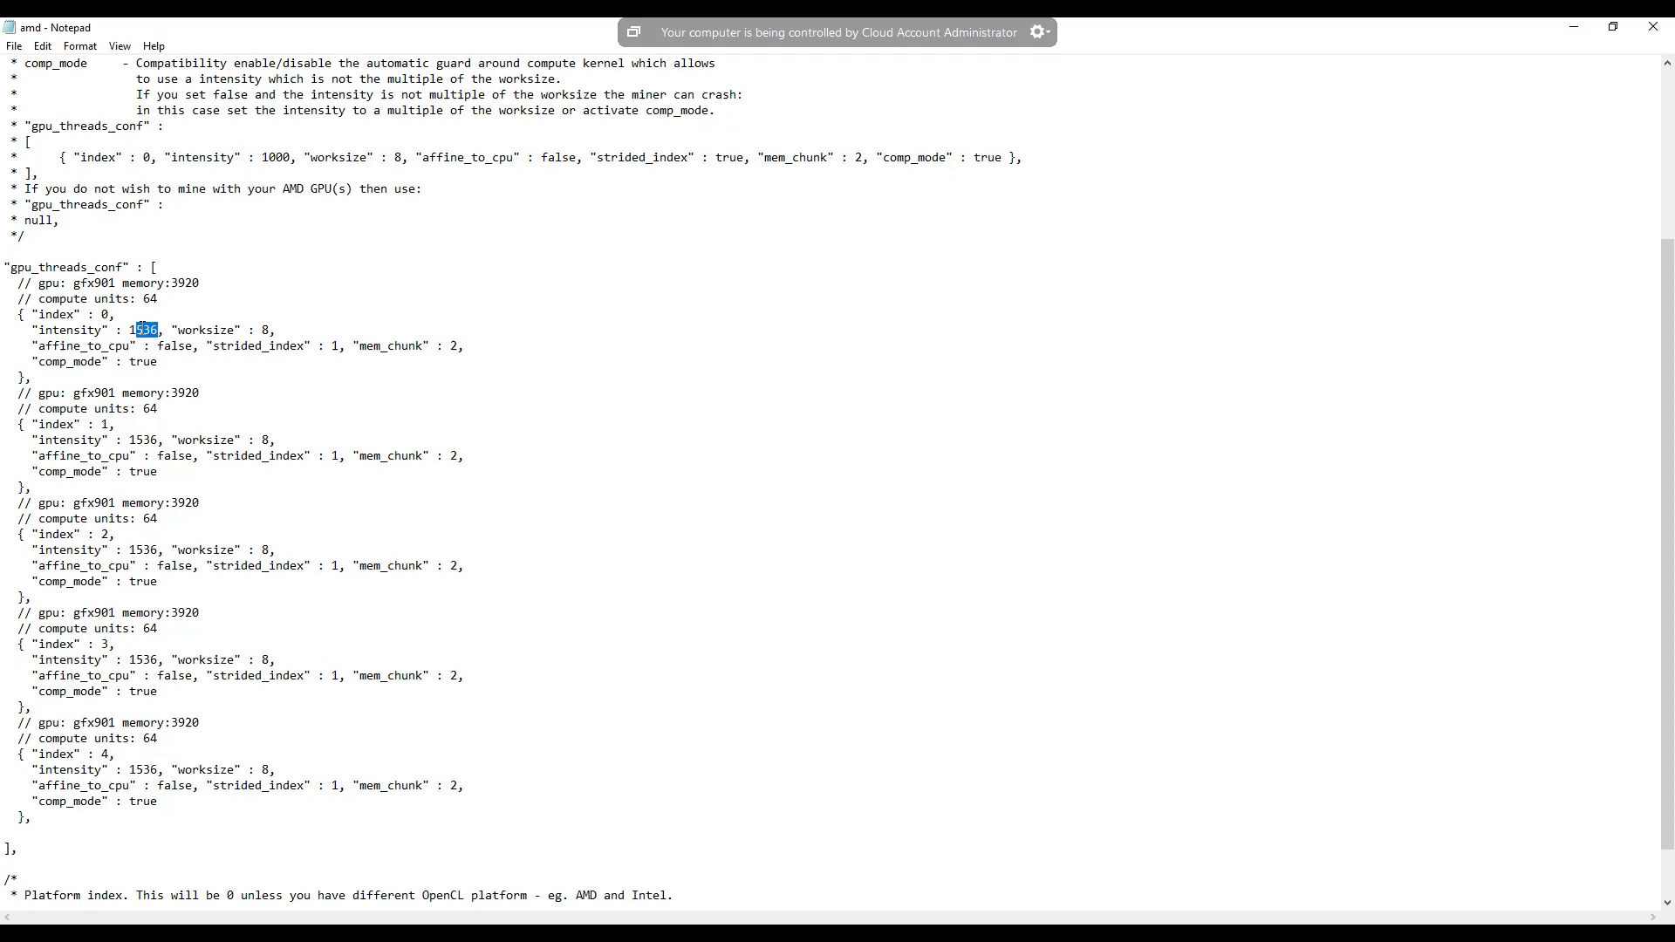
text(932)
- Duplicate the complete index 0 thread block directly below itself in gpu_threads_conf
drag(32, 377, 3, 314)
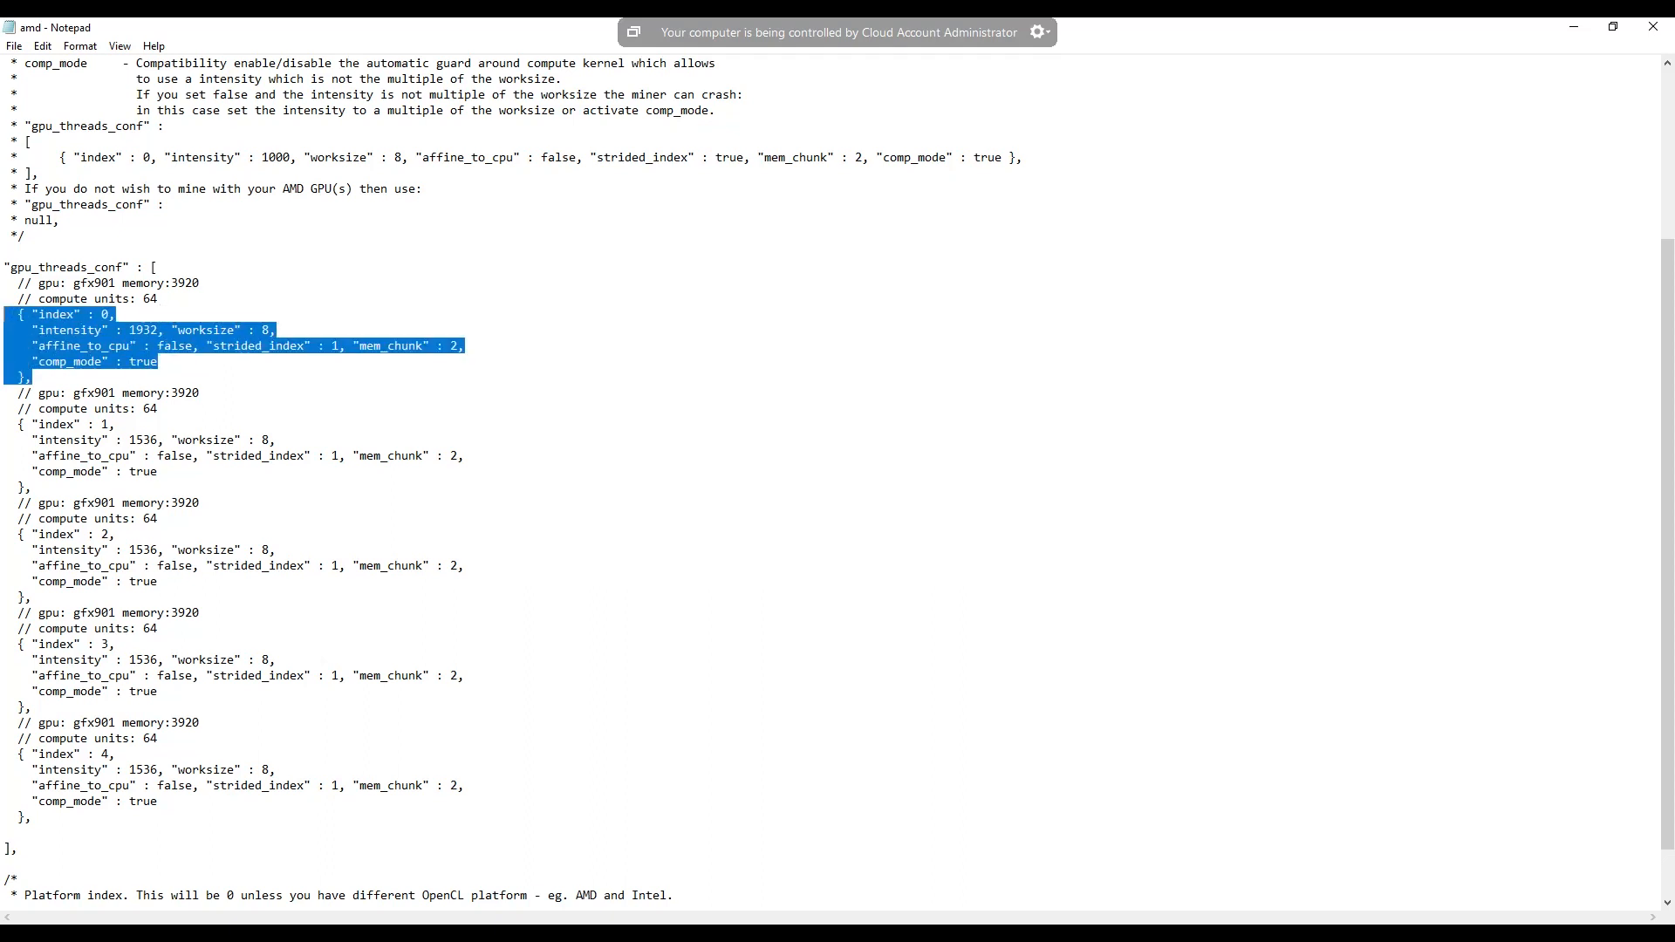
right_click(54, 324)
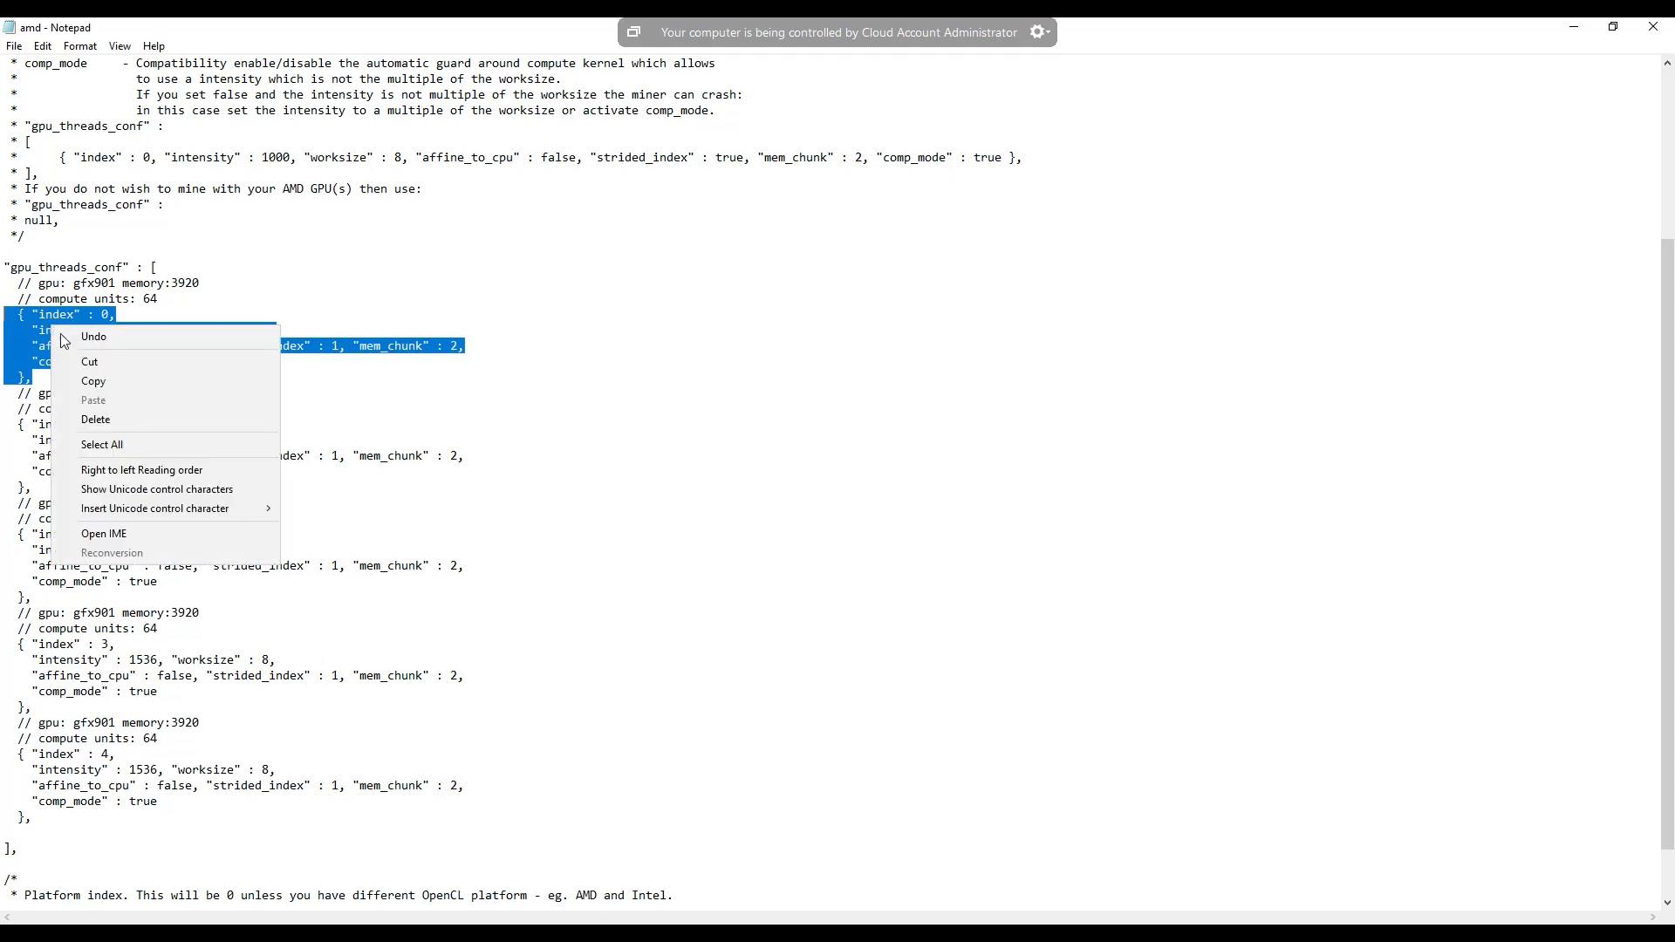
click(94, 382)
click(66, 378)
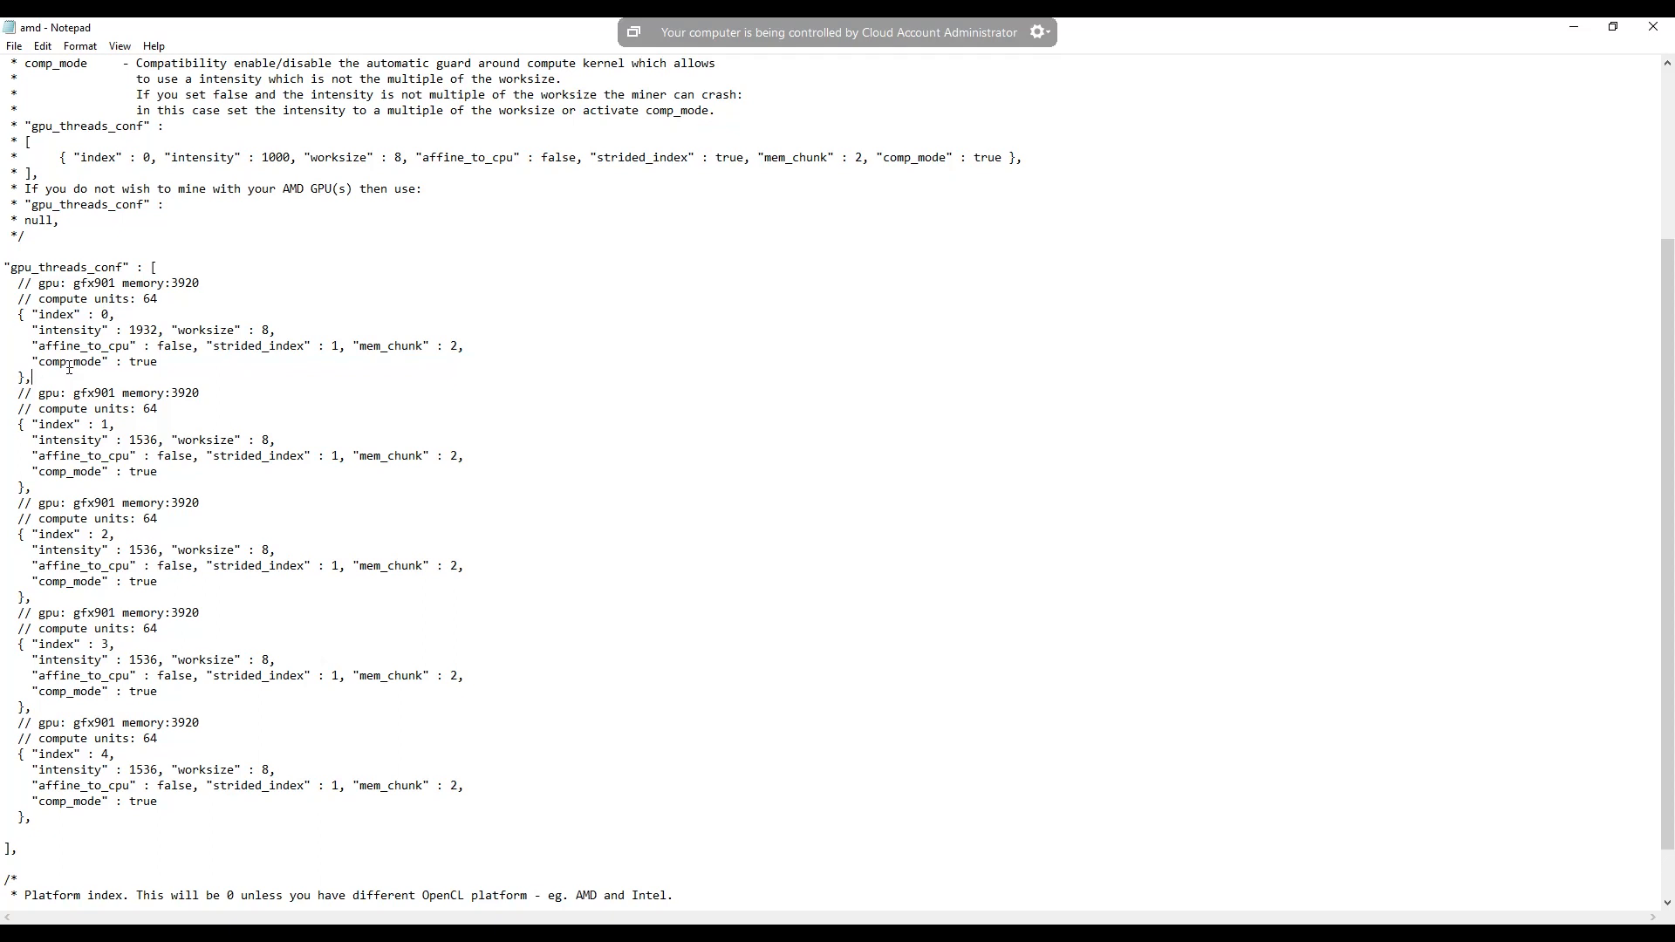
key(Return)
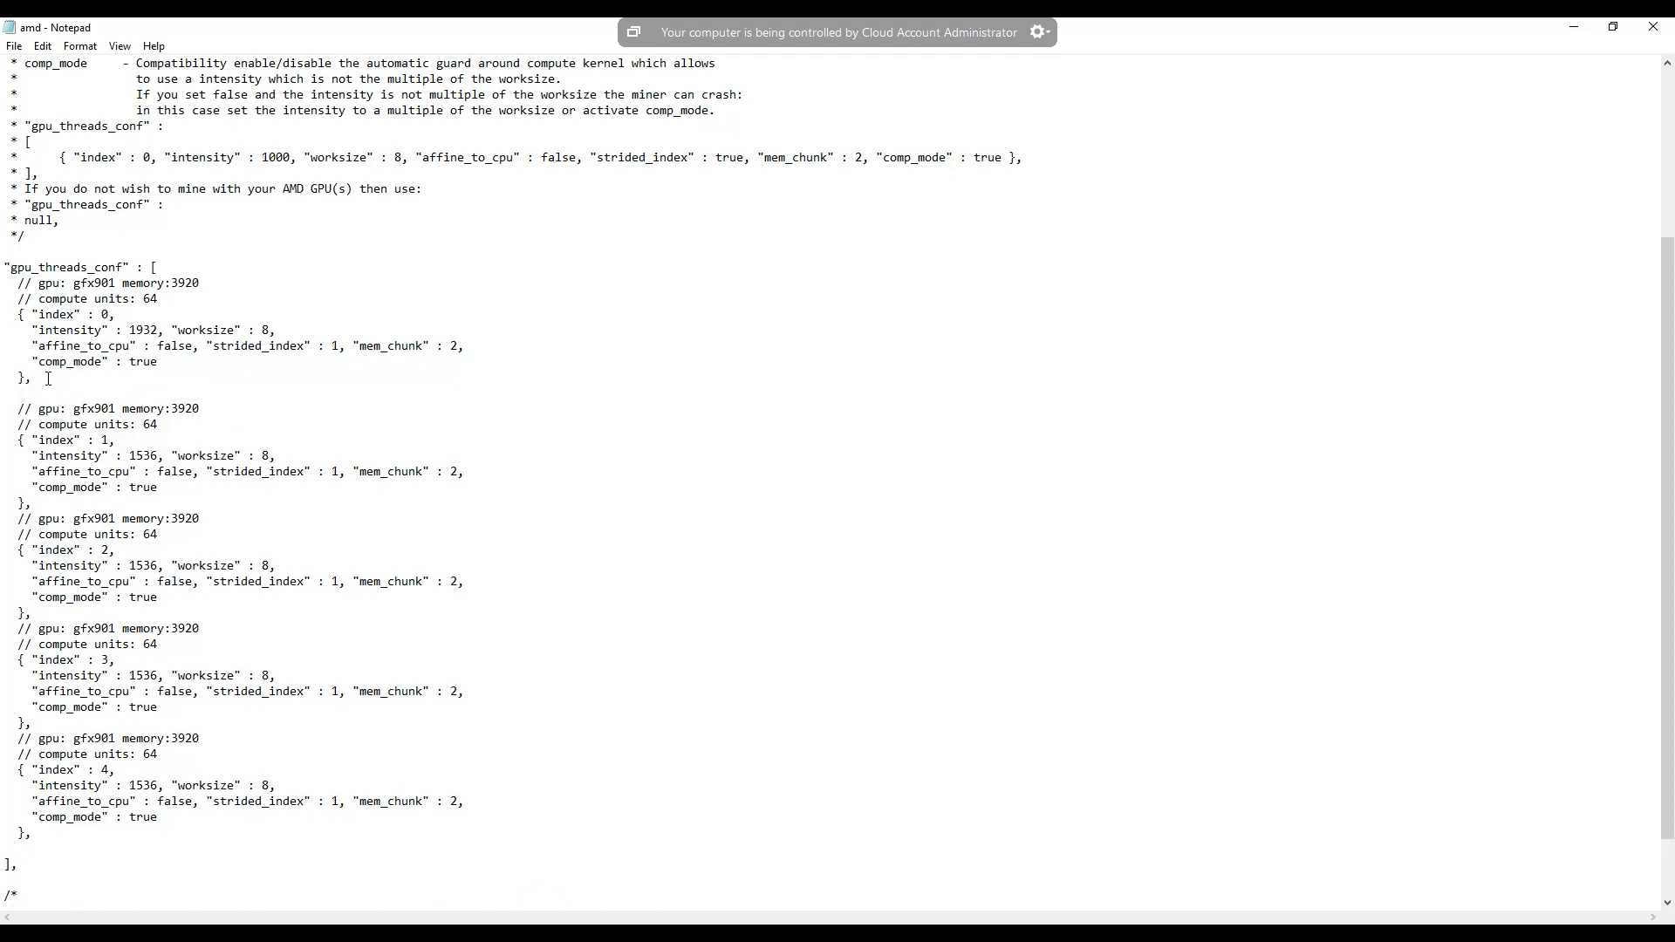
right_click(24, 393)
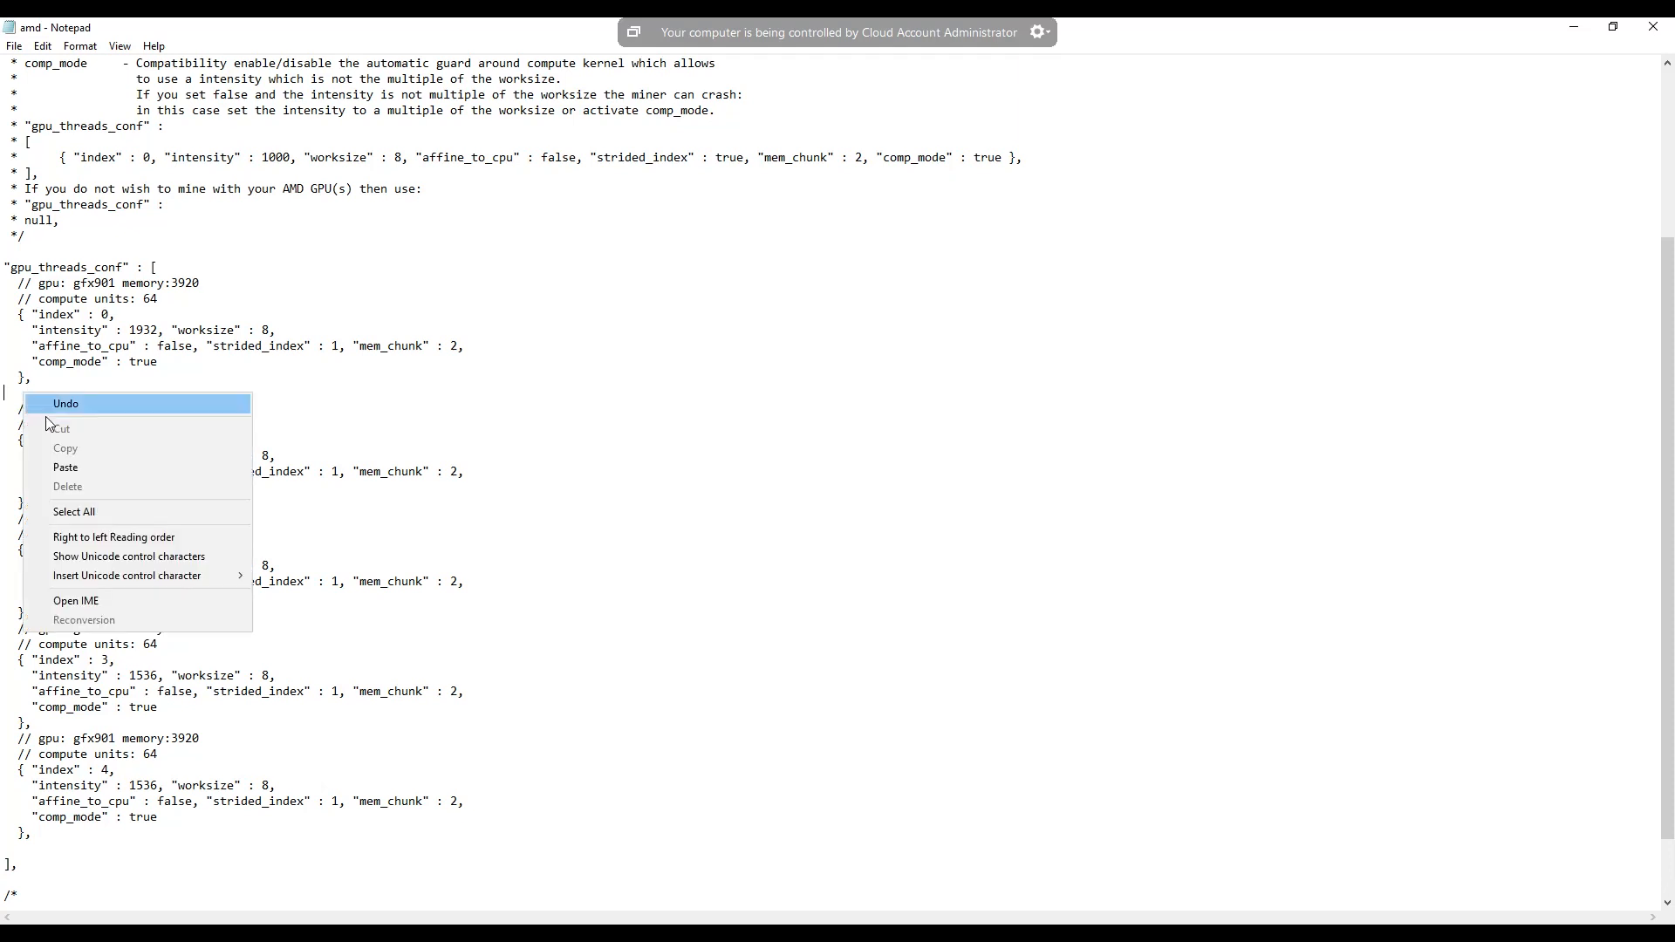
click(65, 468)
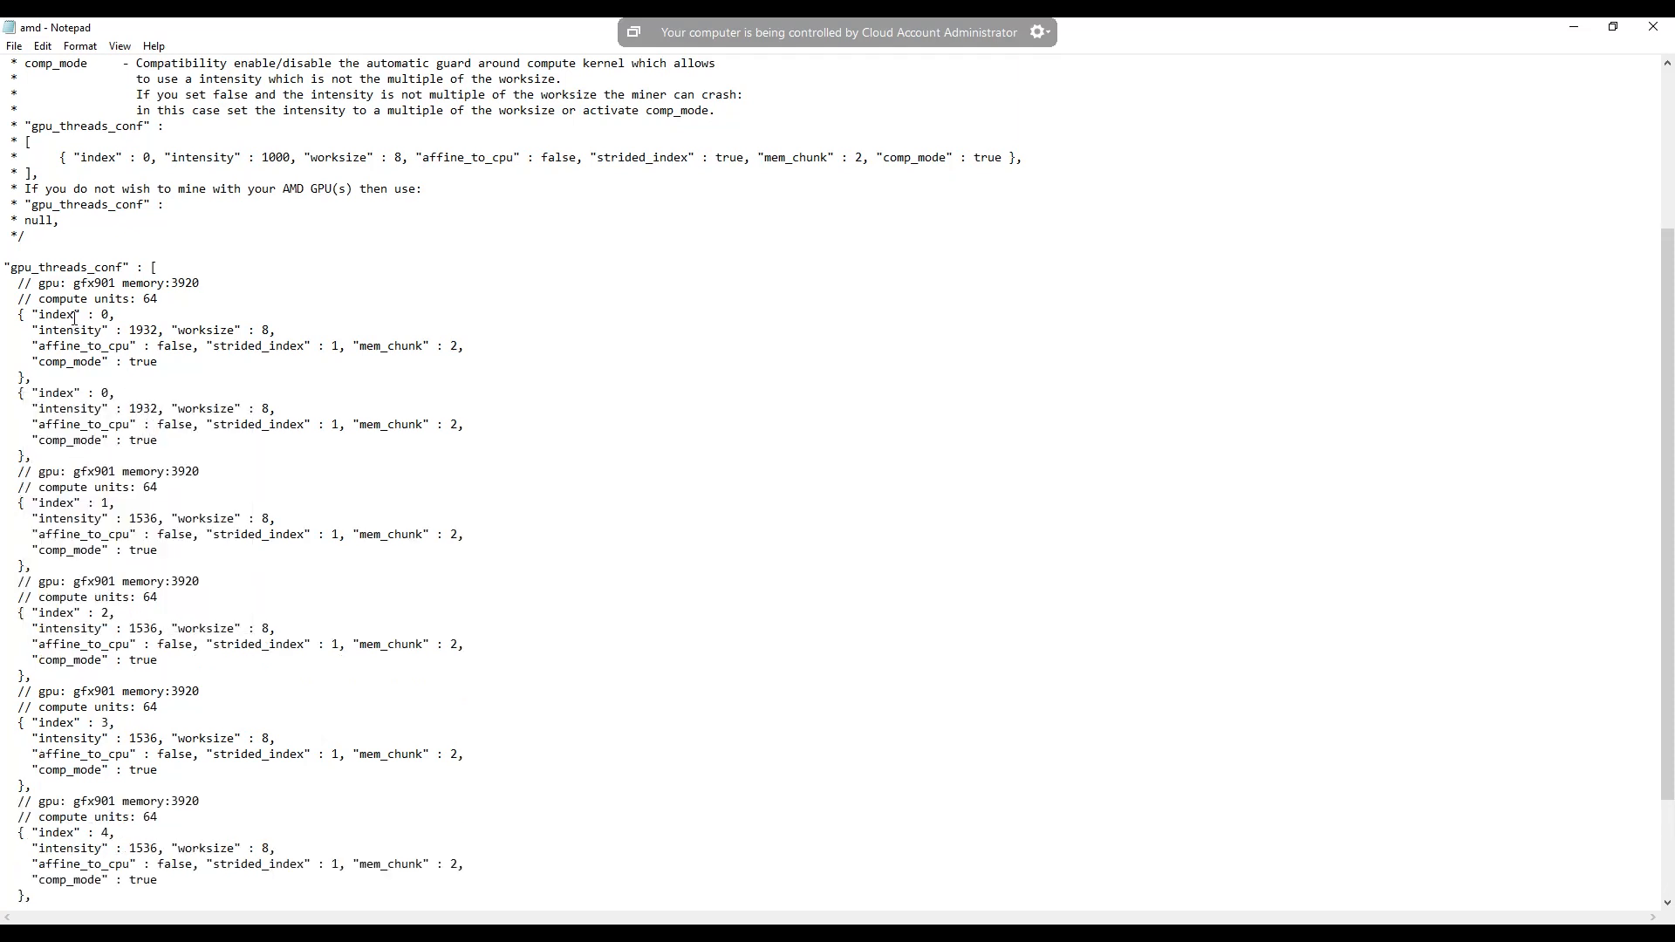
drag(39, 312, 74, 310)
click(185, 390)
double_click(265, 408)
drag(172, 283, 201, 283)
- Set the intensity of the GPU thread blocks for index 1, 2, 3 and 4 to 1932
drag(159, 520, 140, 513)
text(932)
drag(159, 628, 138, 628)
text(932)
scroll(167, 632, down, 1)
drag(160, 690, 137, 689)
text(932)
drag(158, 800, 139, 799)
text(932)
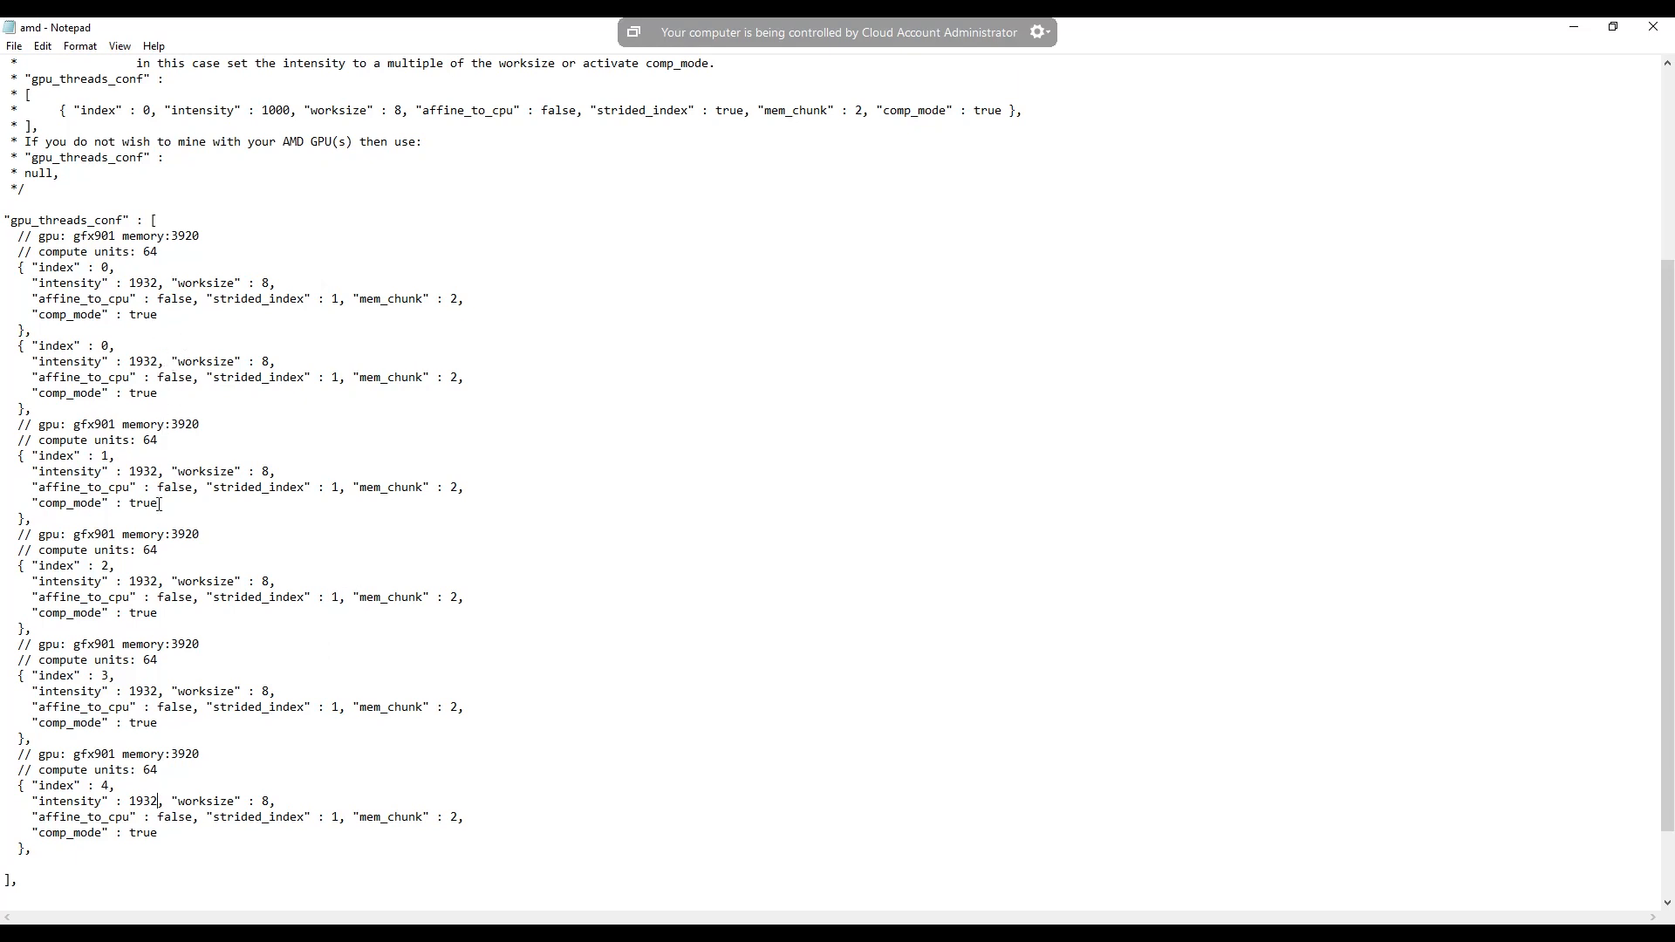
- Copy the index 1 thread block and add an empty line below it for pasting the duplicate
drag(158, 505, 3, 457)
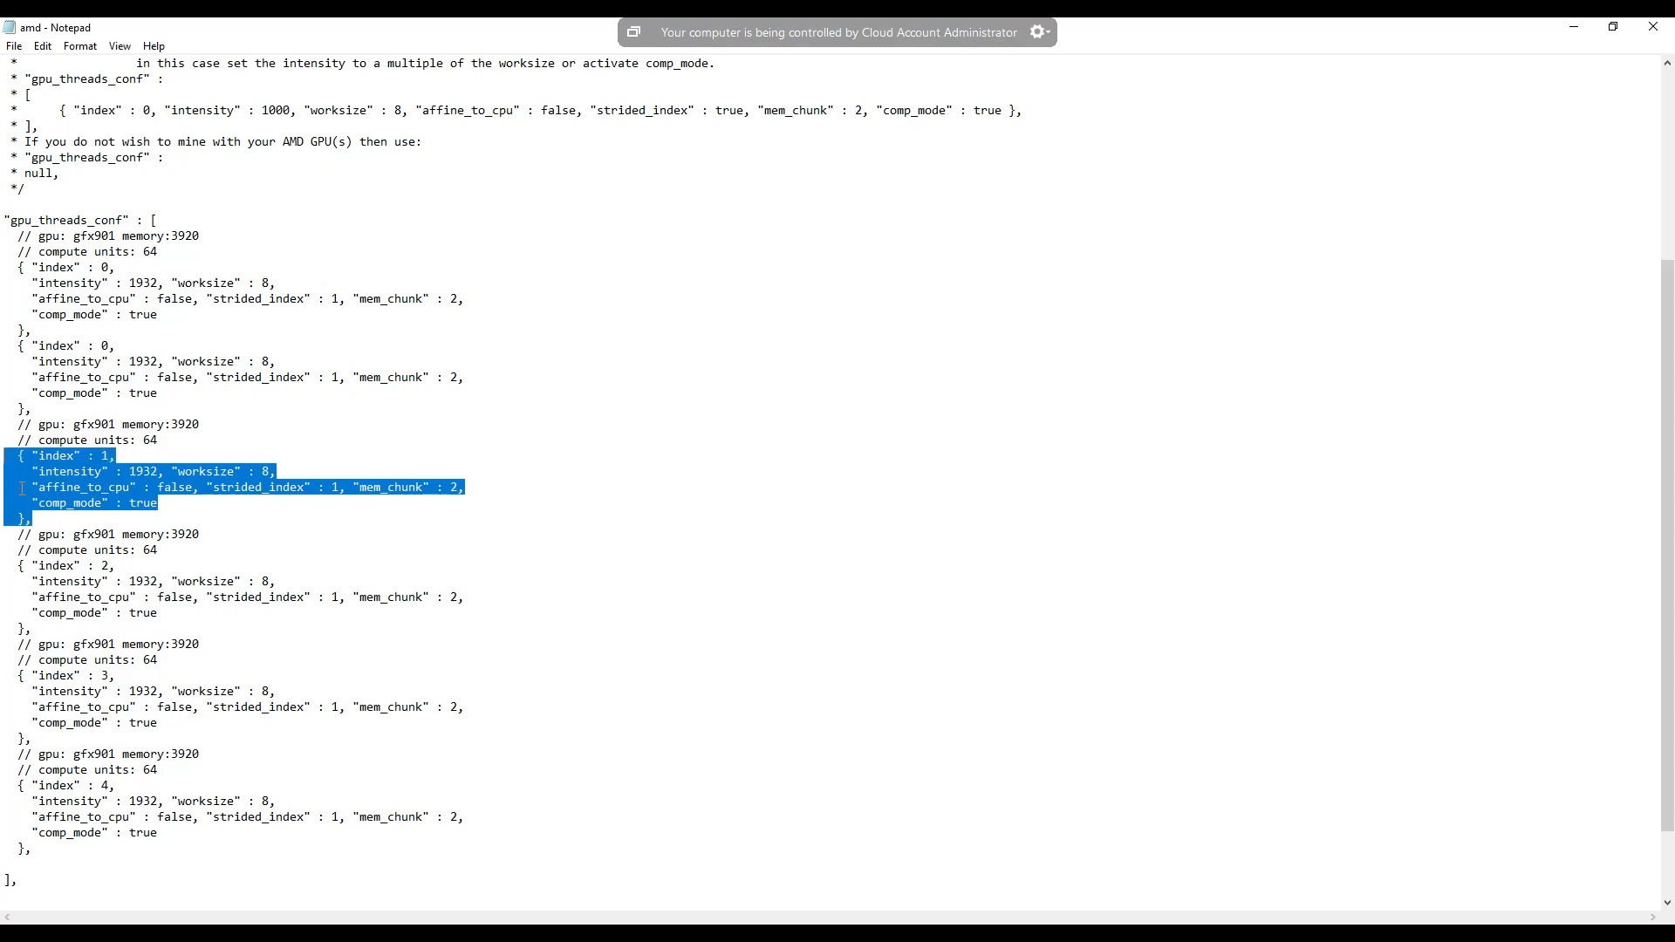
right_click(55, 475)
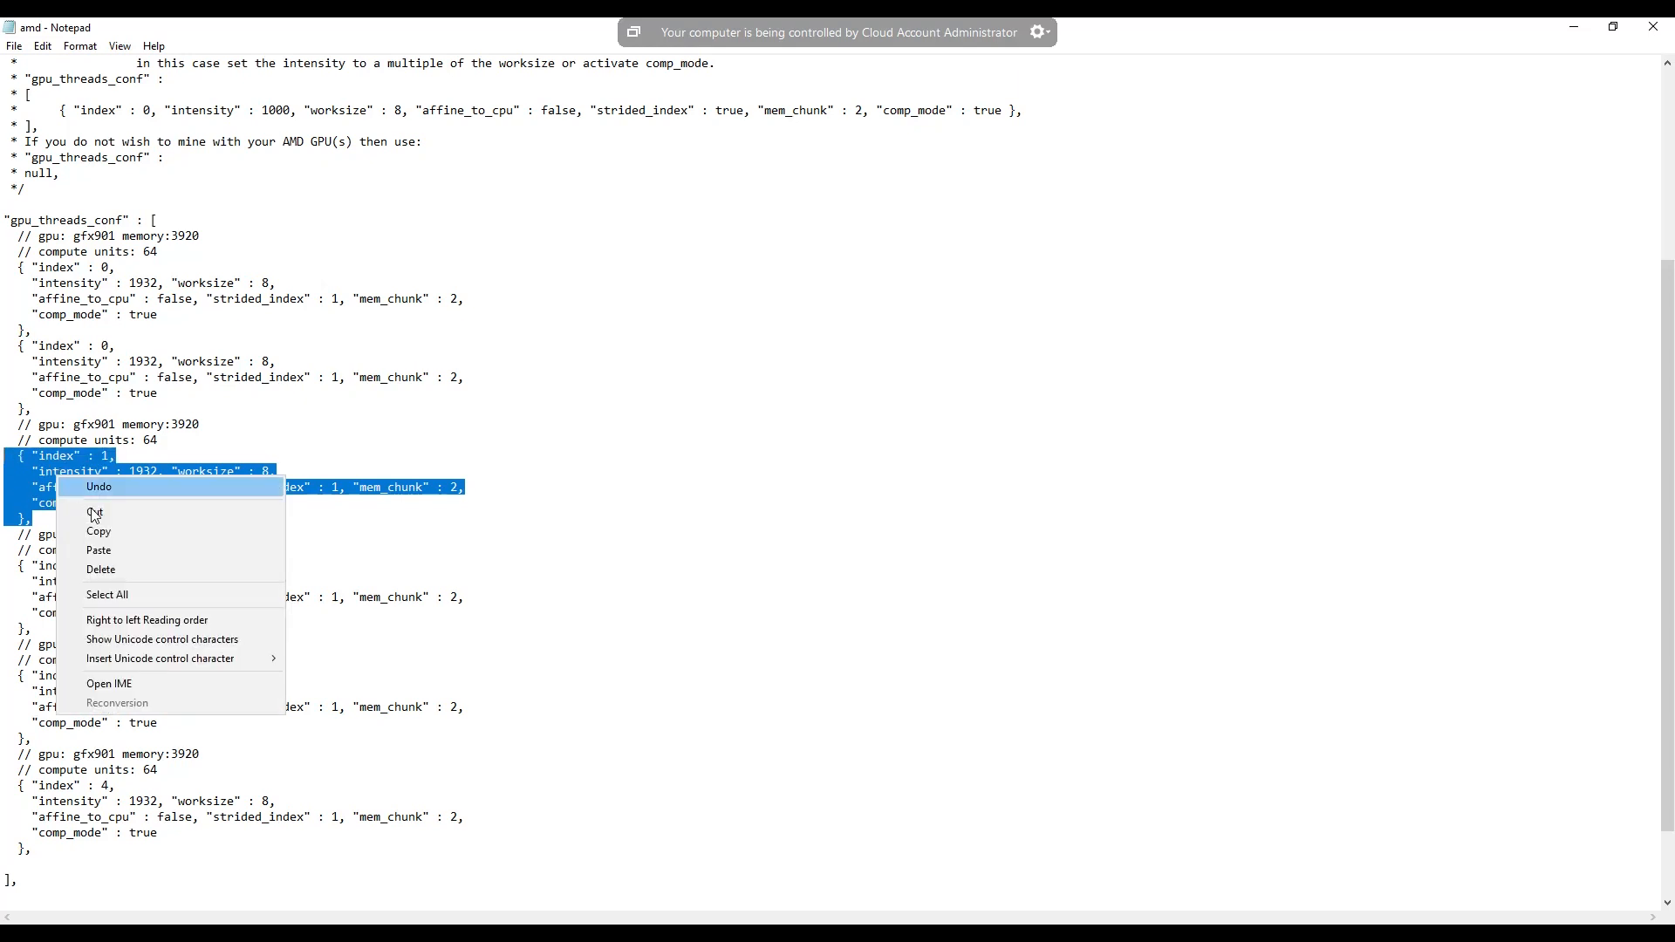
click(105, 537)
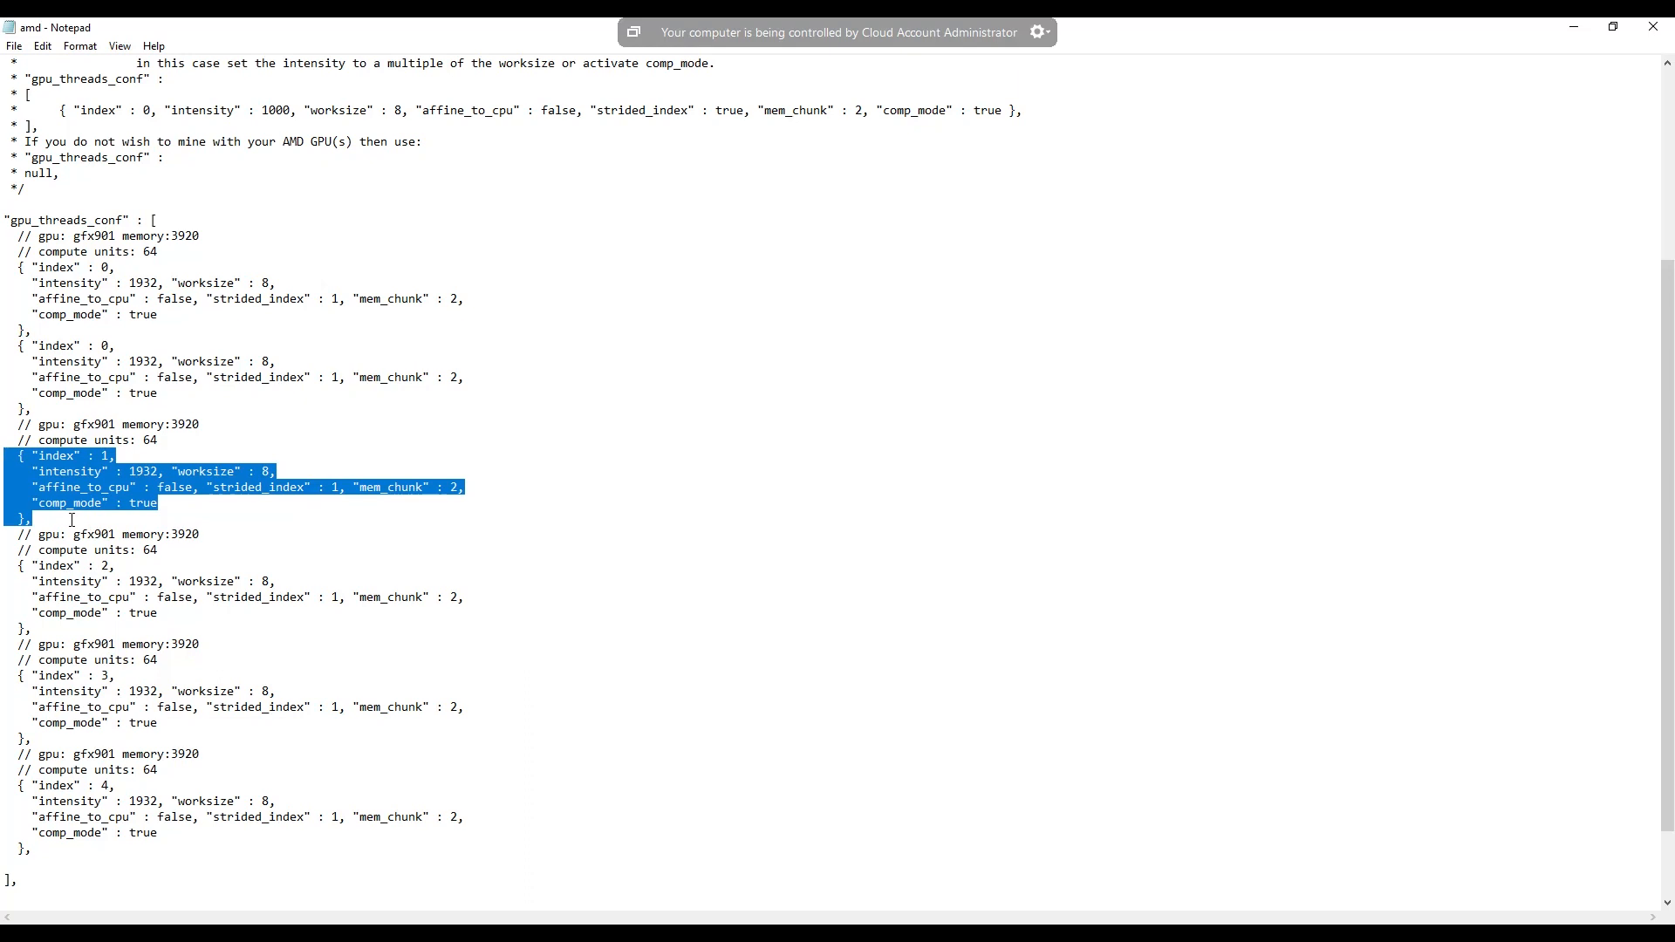
click(74, 516)
key(Return)
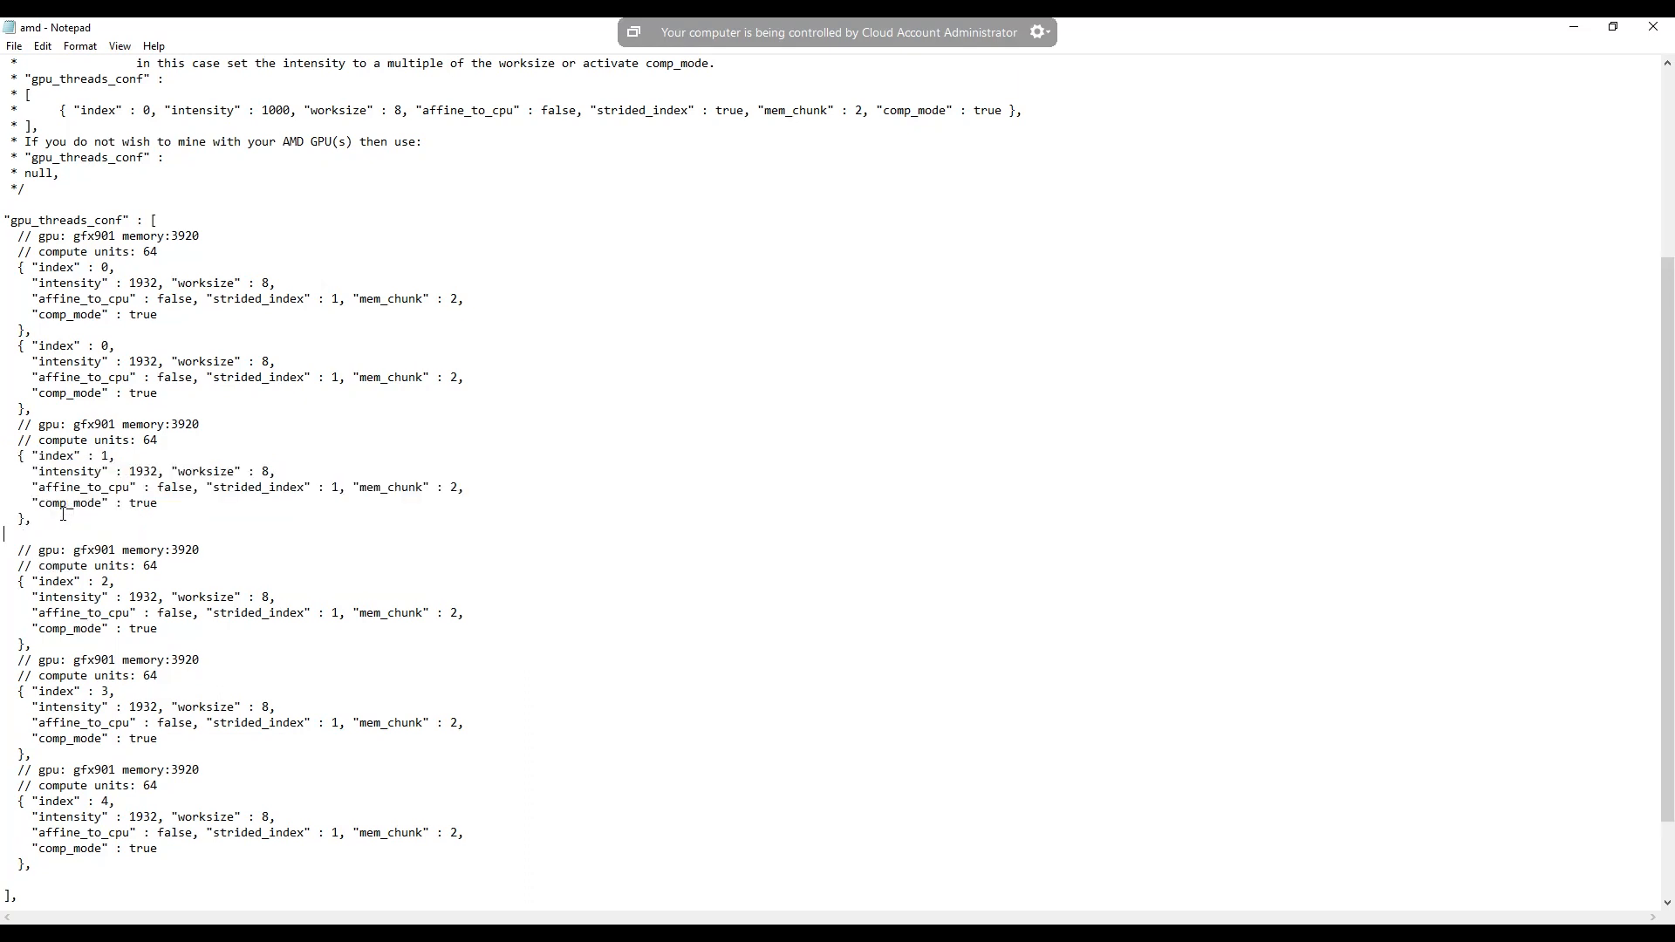
right_click(30, 536)
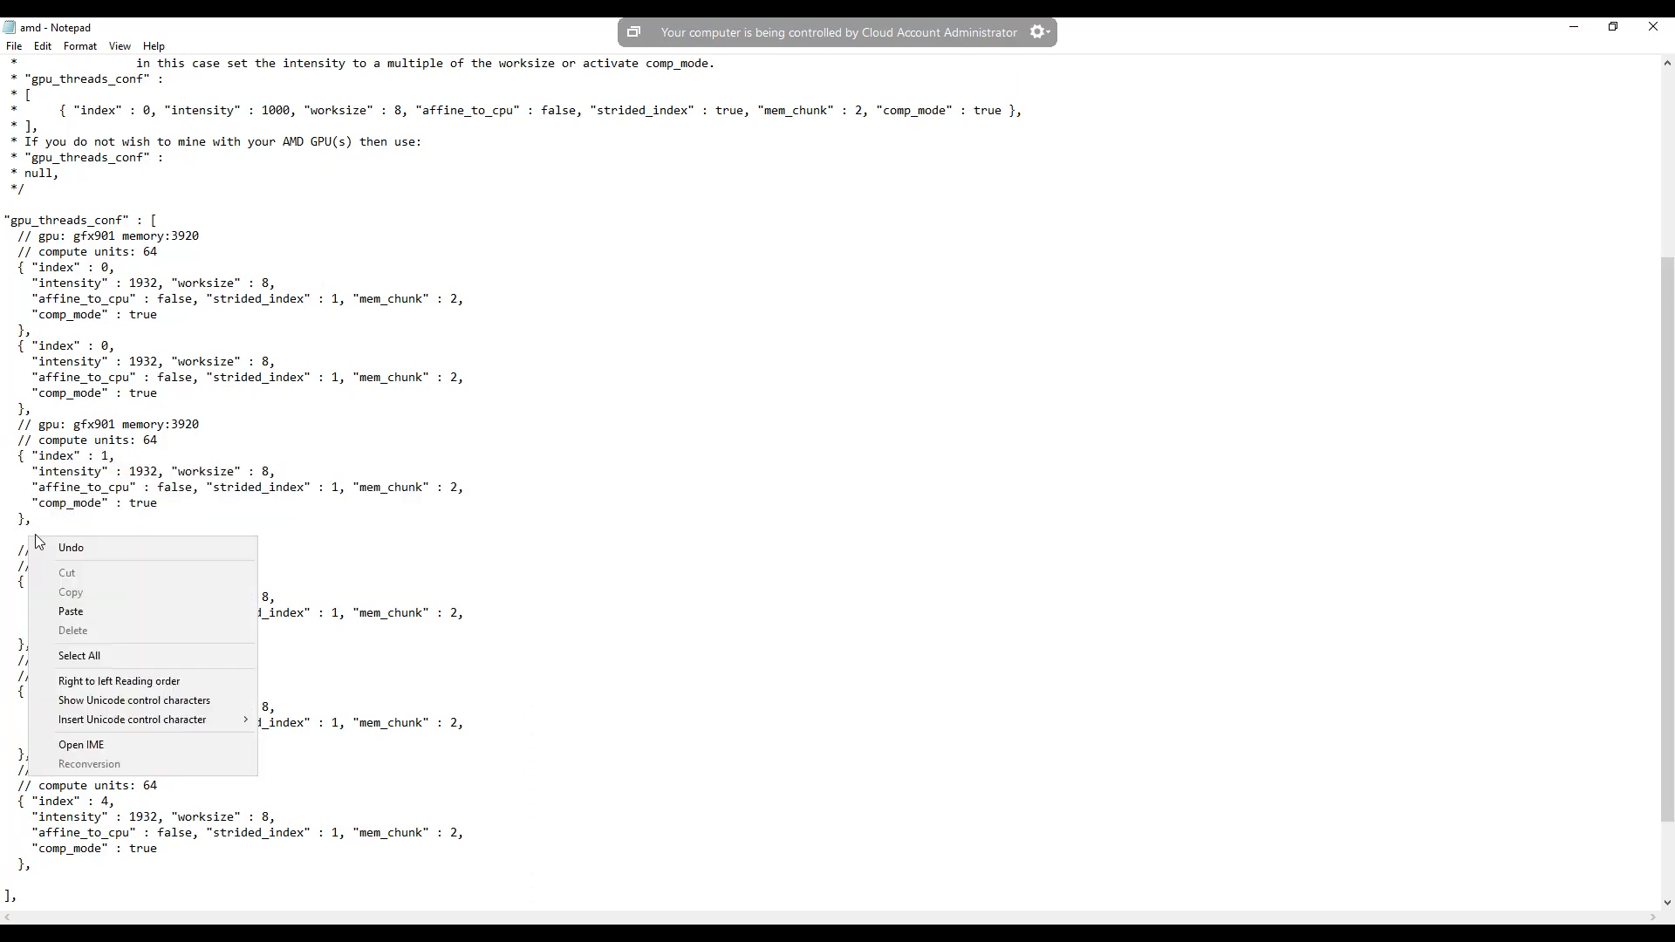
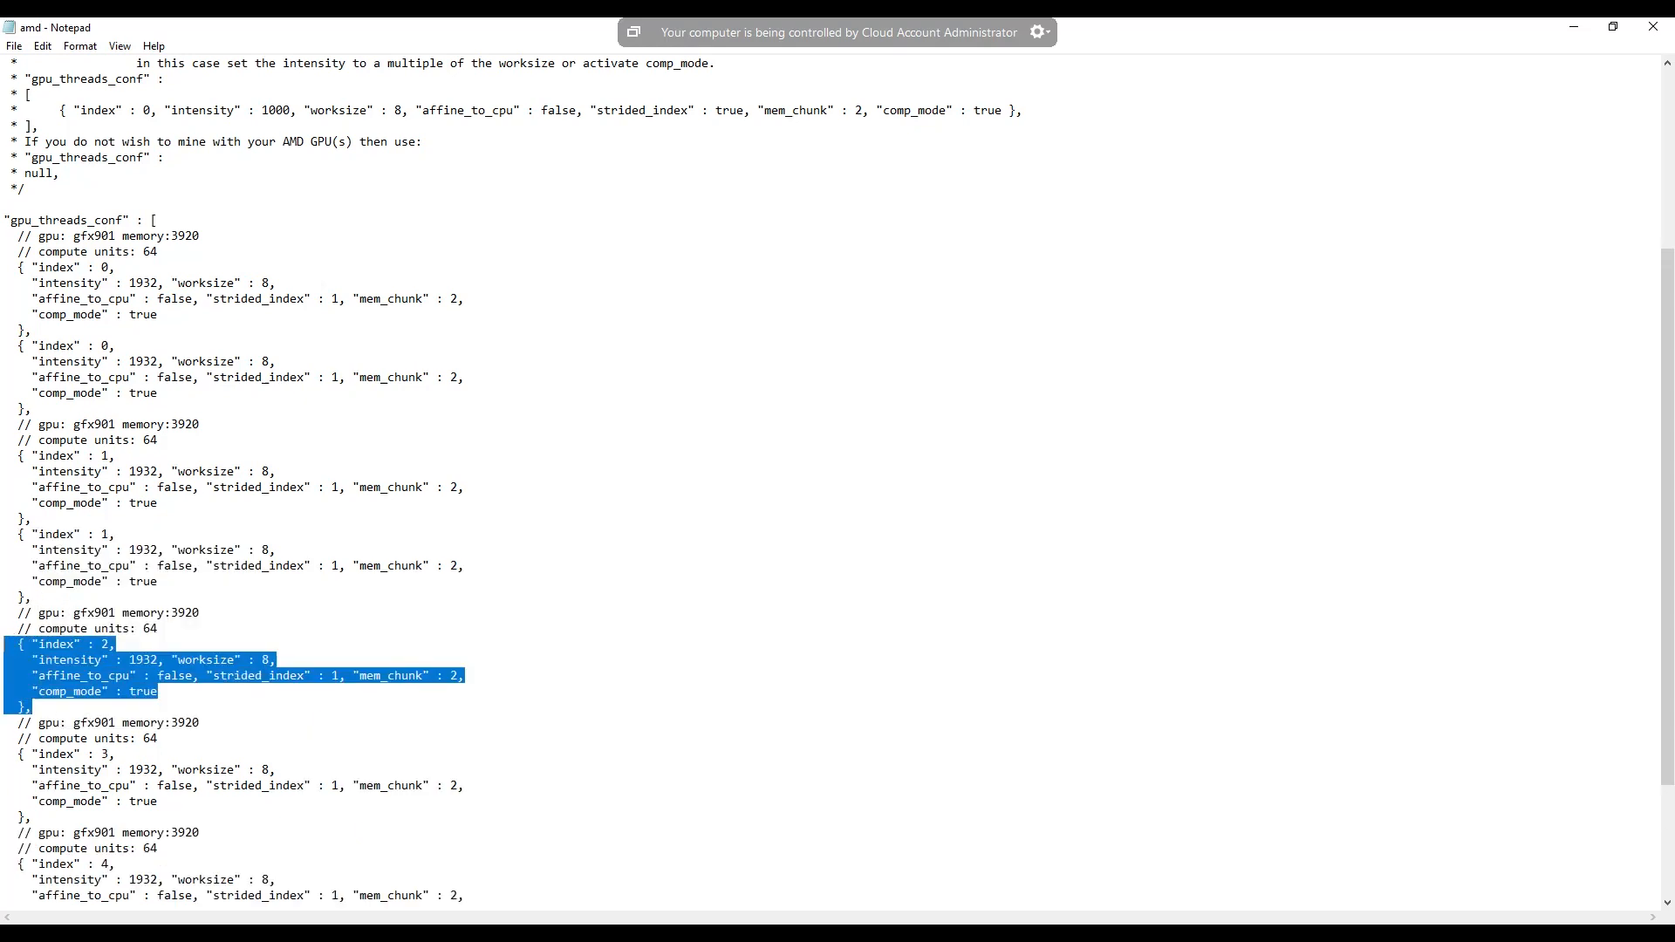
- Duplicate the complete index 2 thread block directly below itself in gpu_threads_conf
right_click(22, 648)
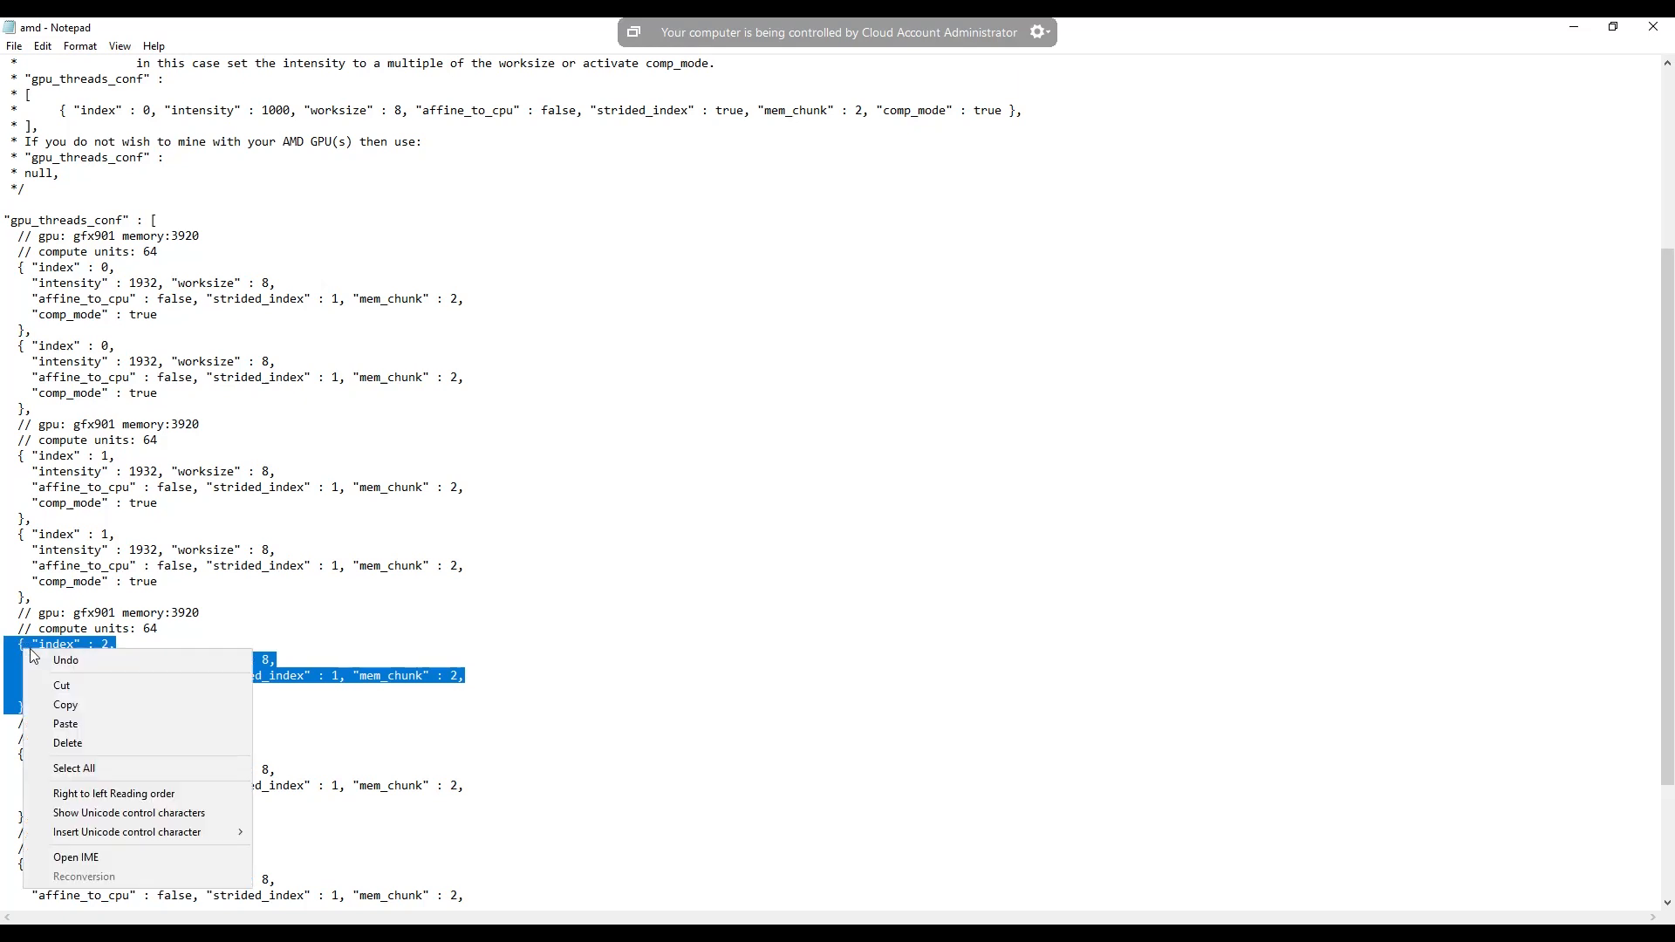
click(69, 706)
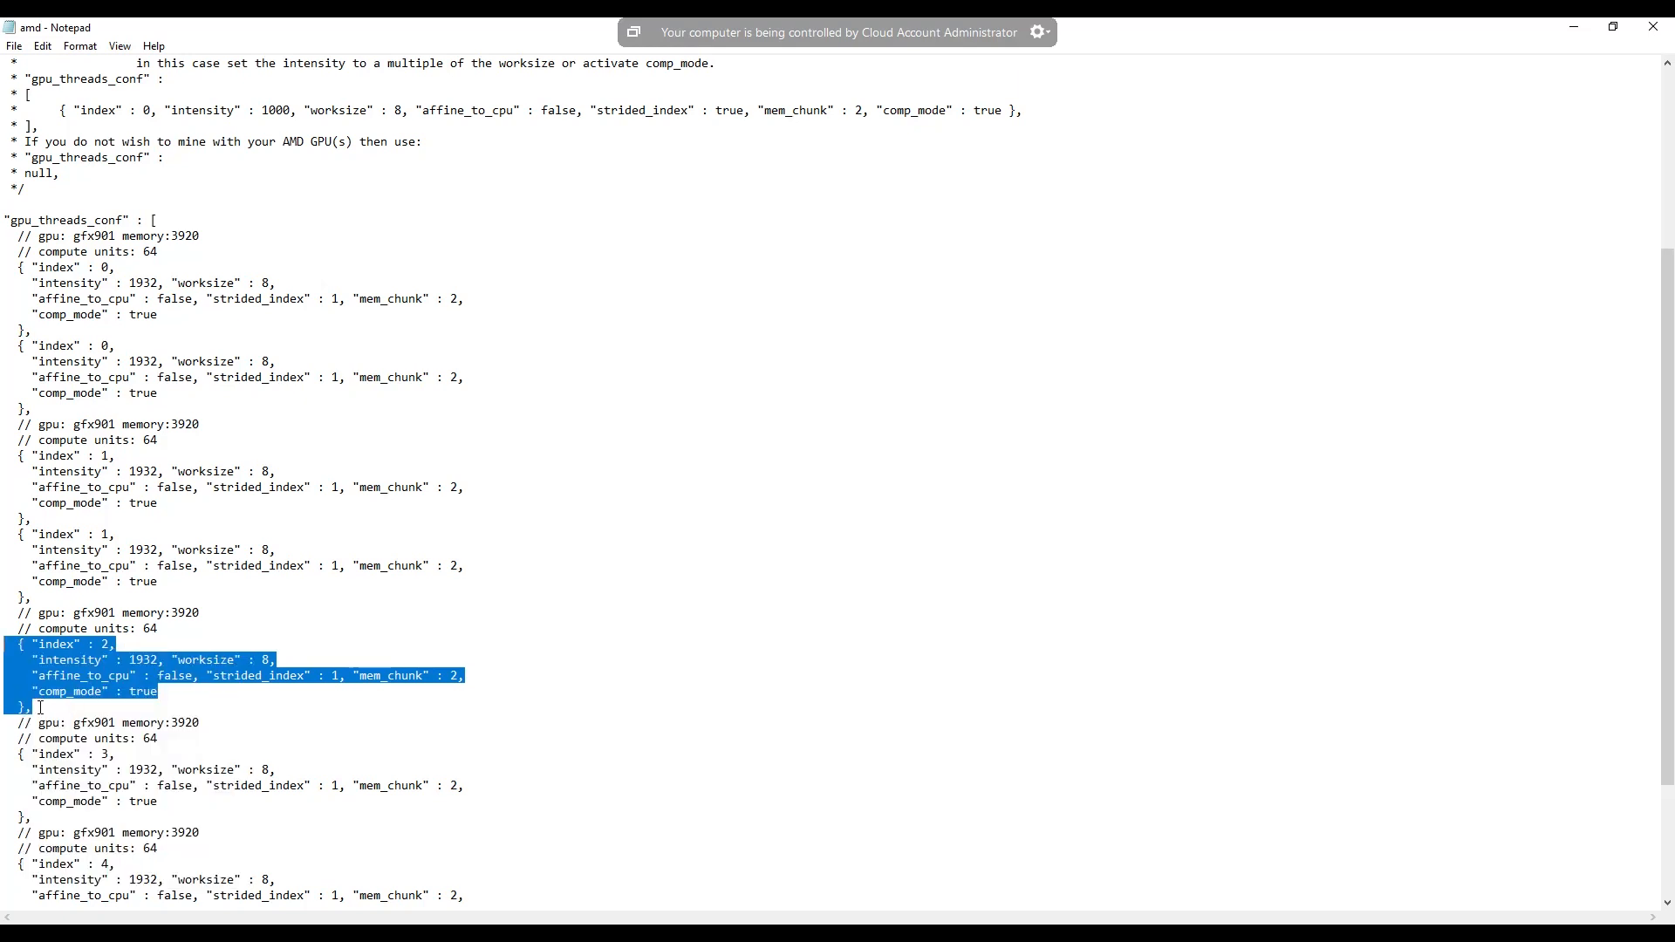
click(41, 707)
key(Return)
right_click(30, 729)
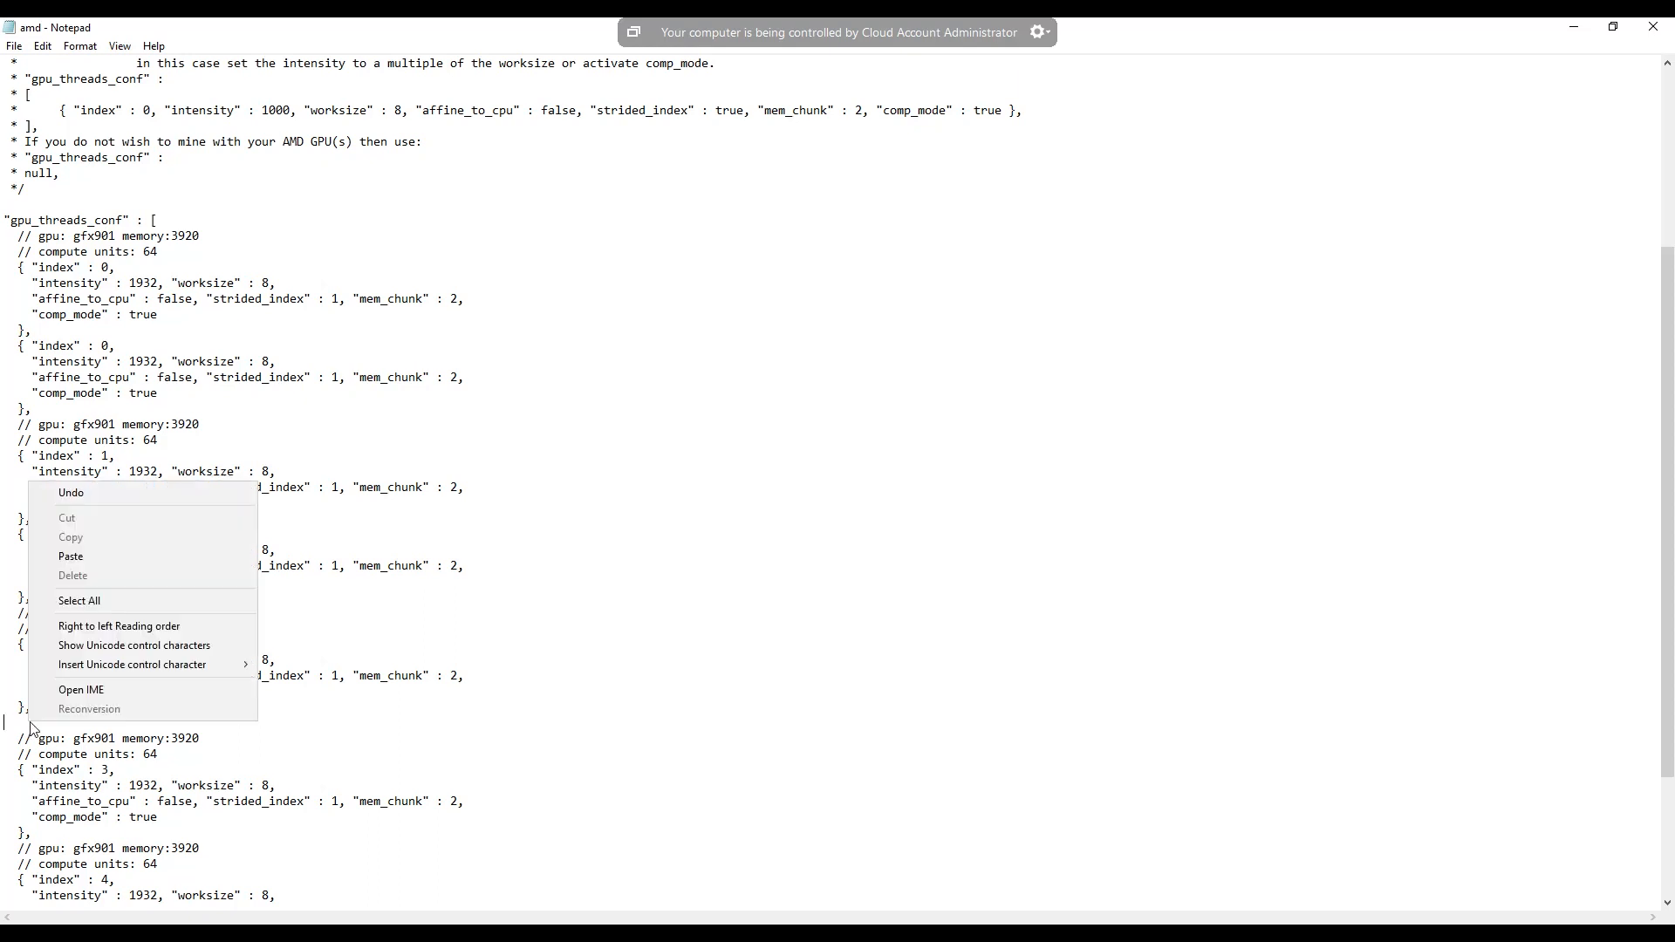
click(81, 559)
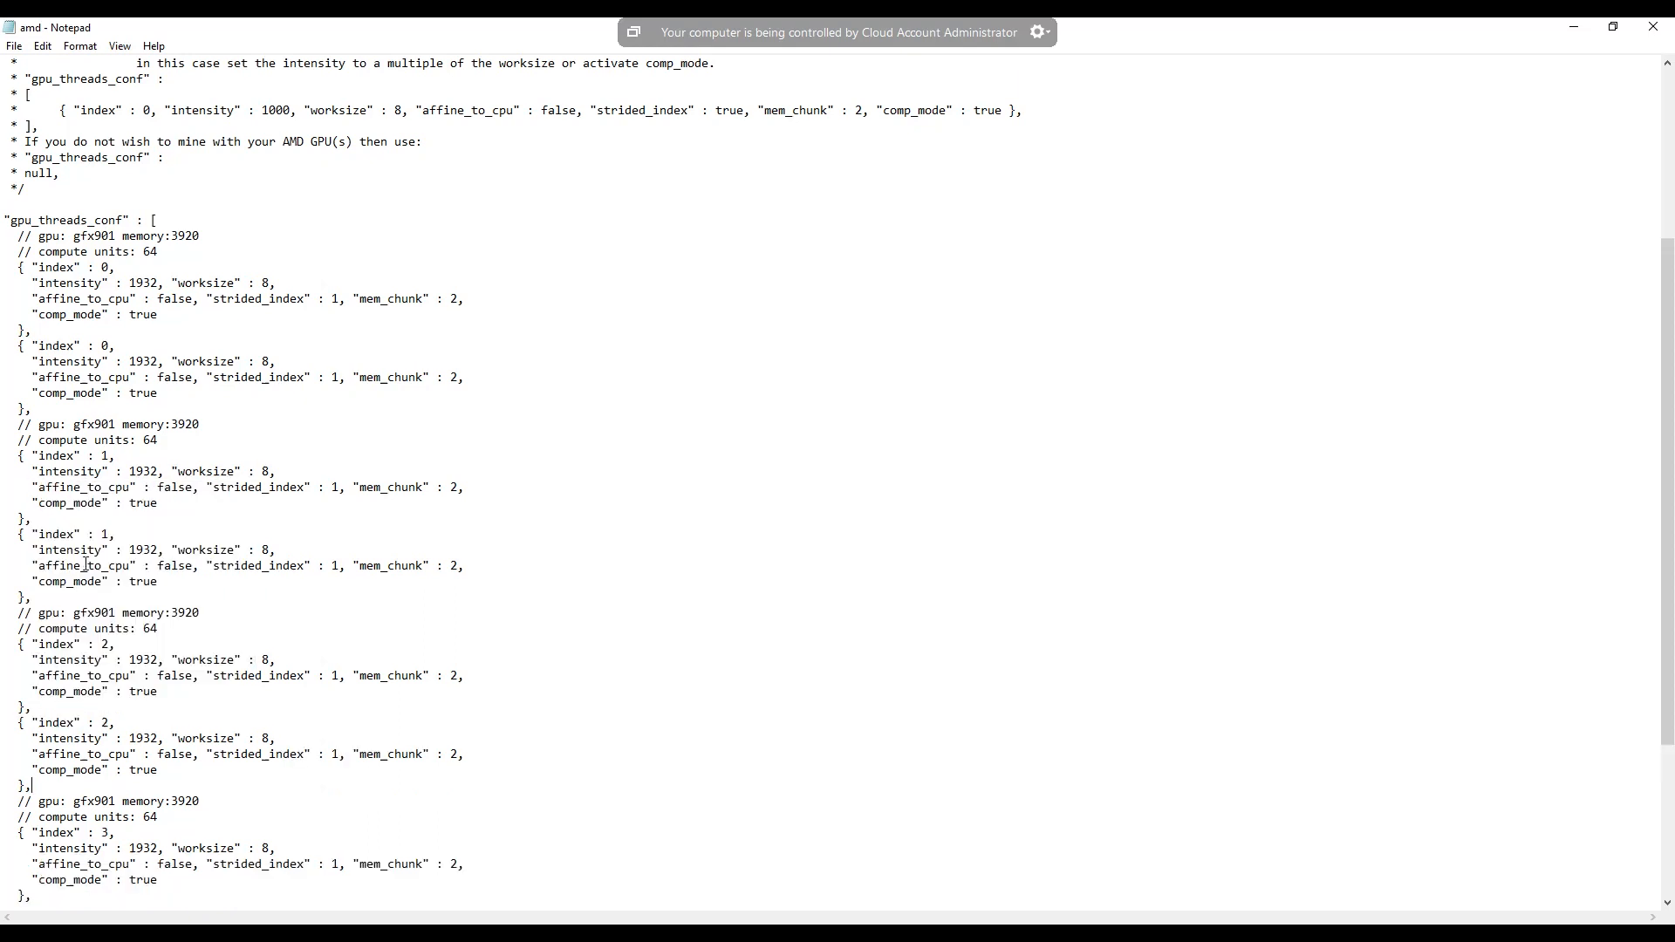
- Duplicate the complete index 3 thread block directly below itself in gpu_threads_conf
scroll(77, 681, down, 2)
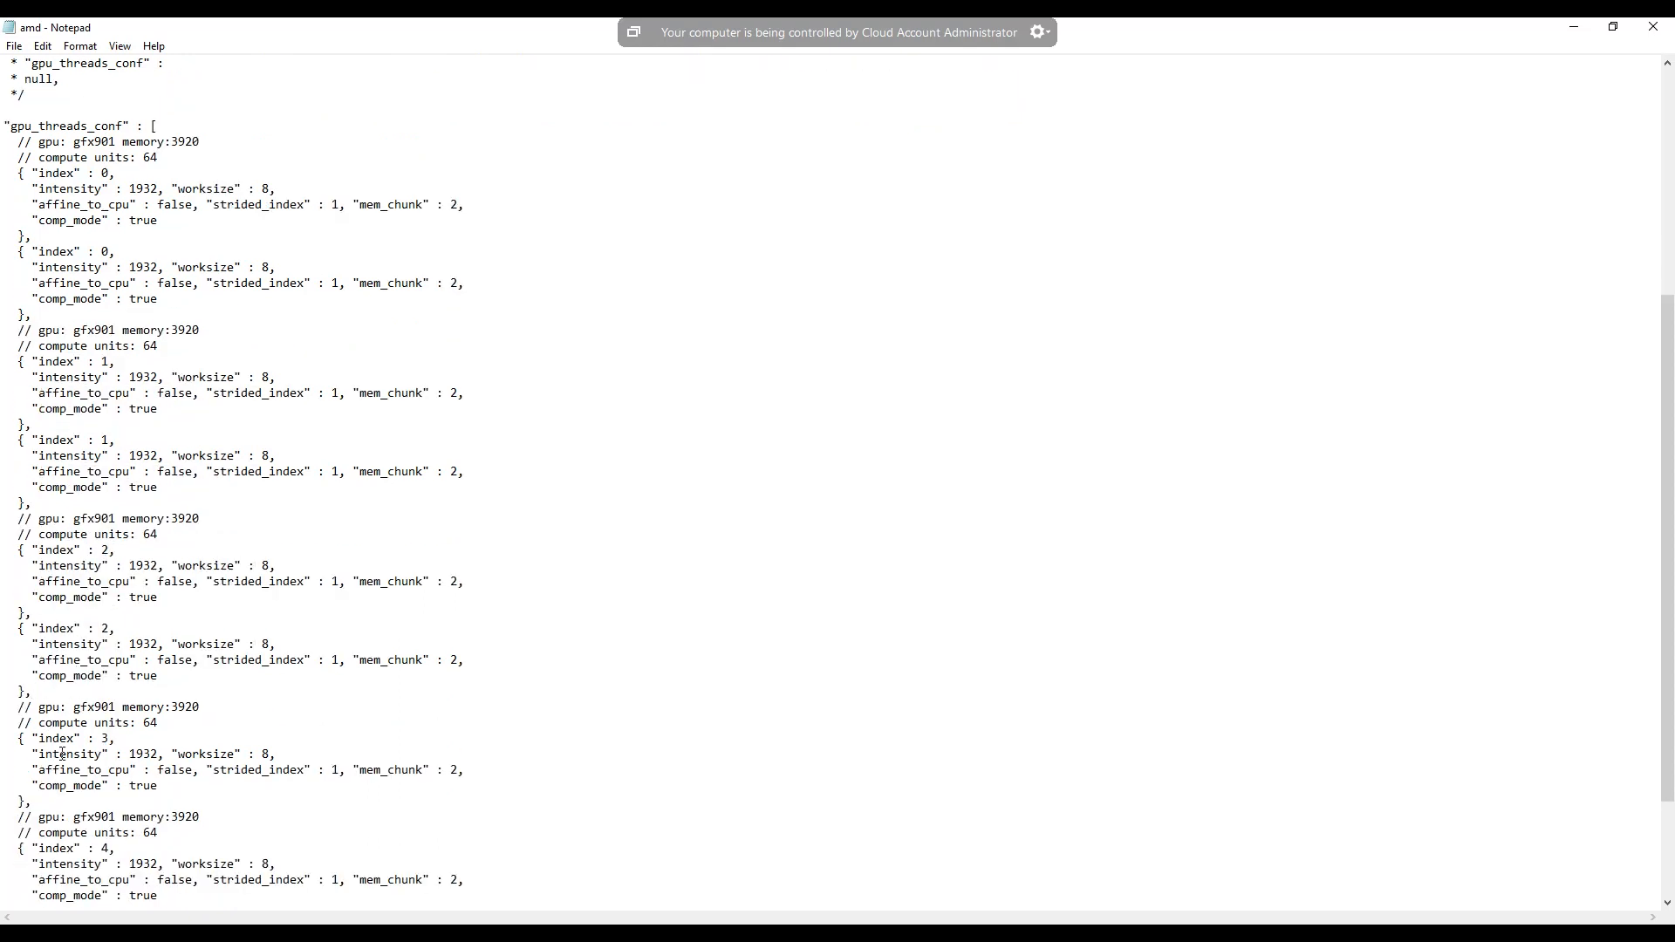
drag(30, 766, 10, 742)
right_click(34, 759)
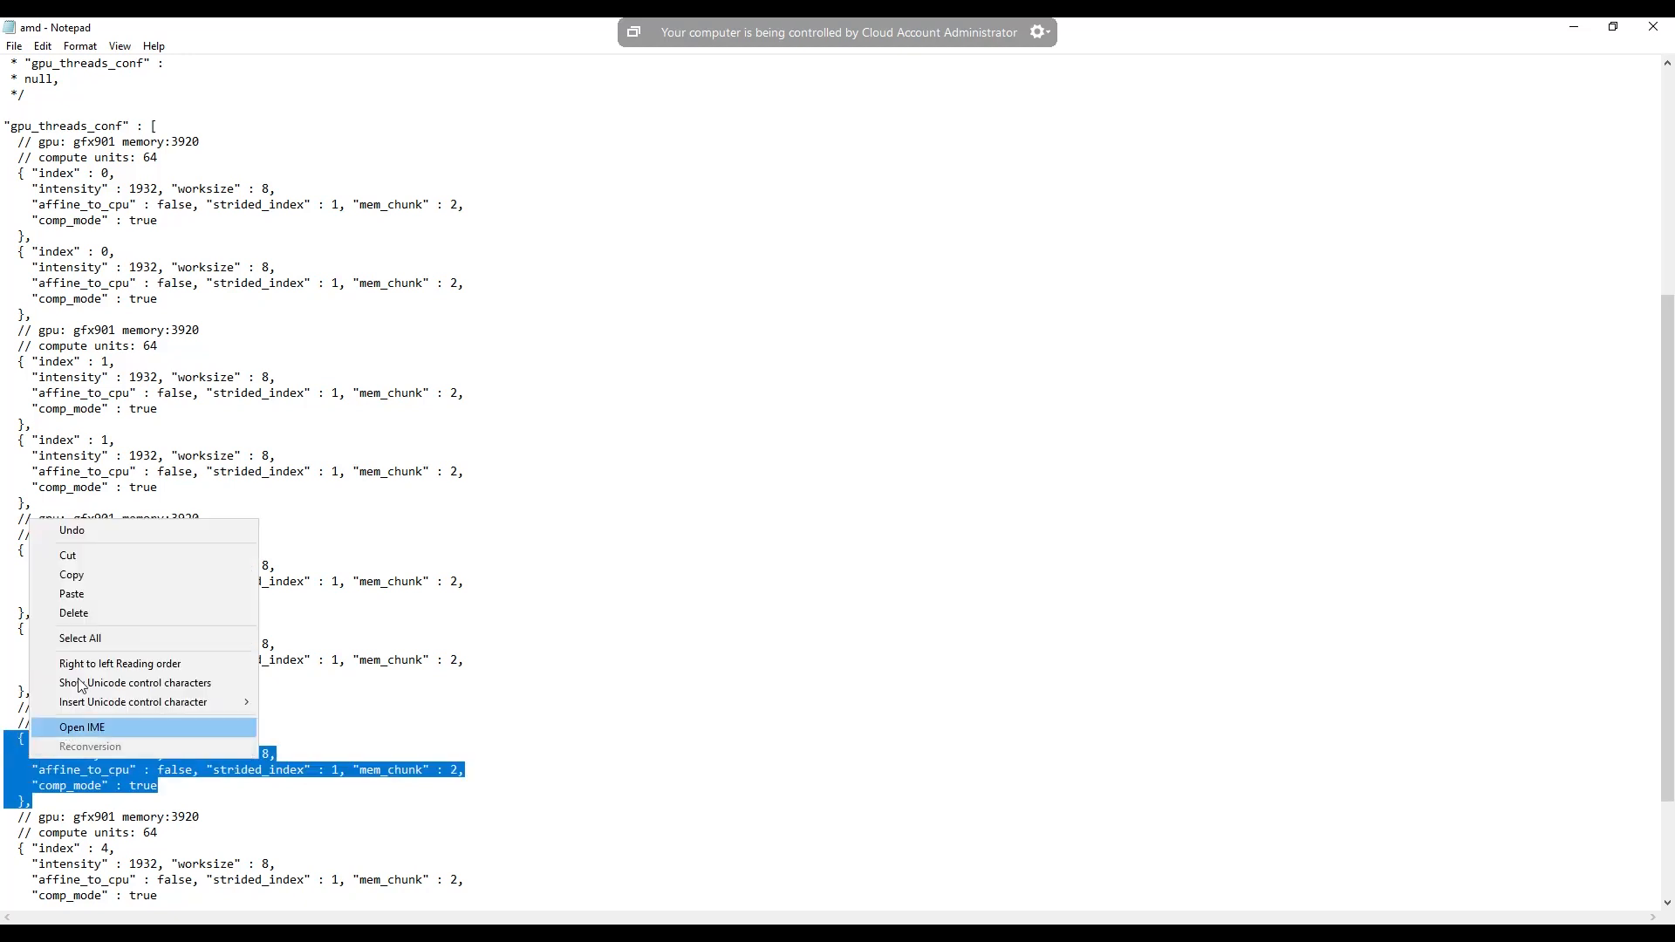
click(96, 574)
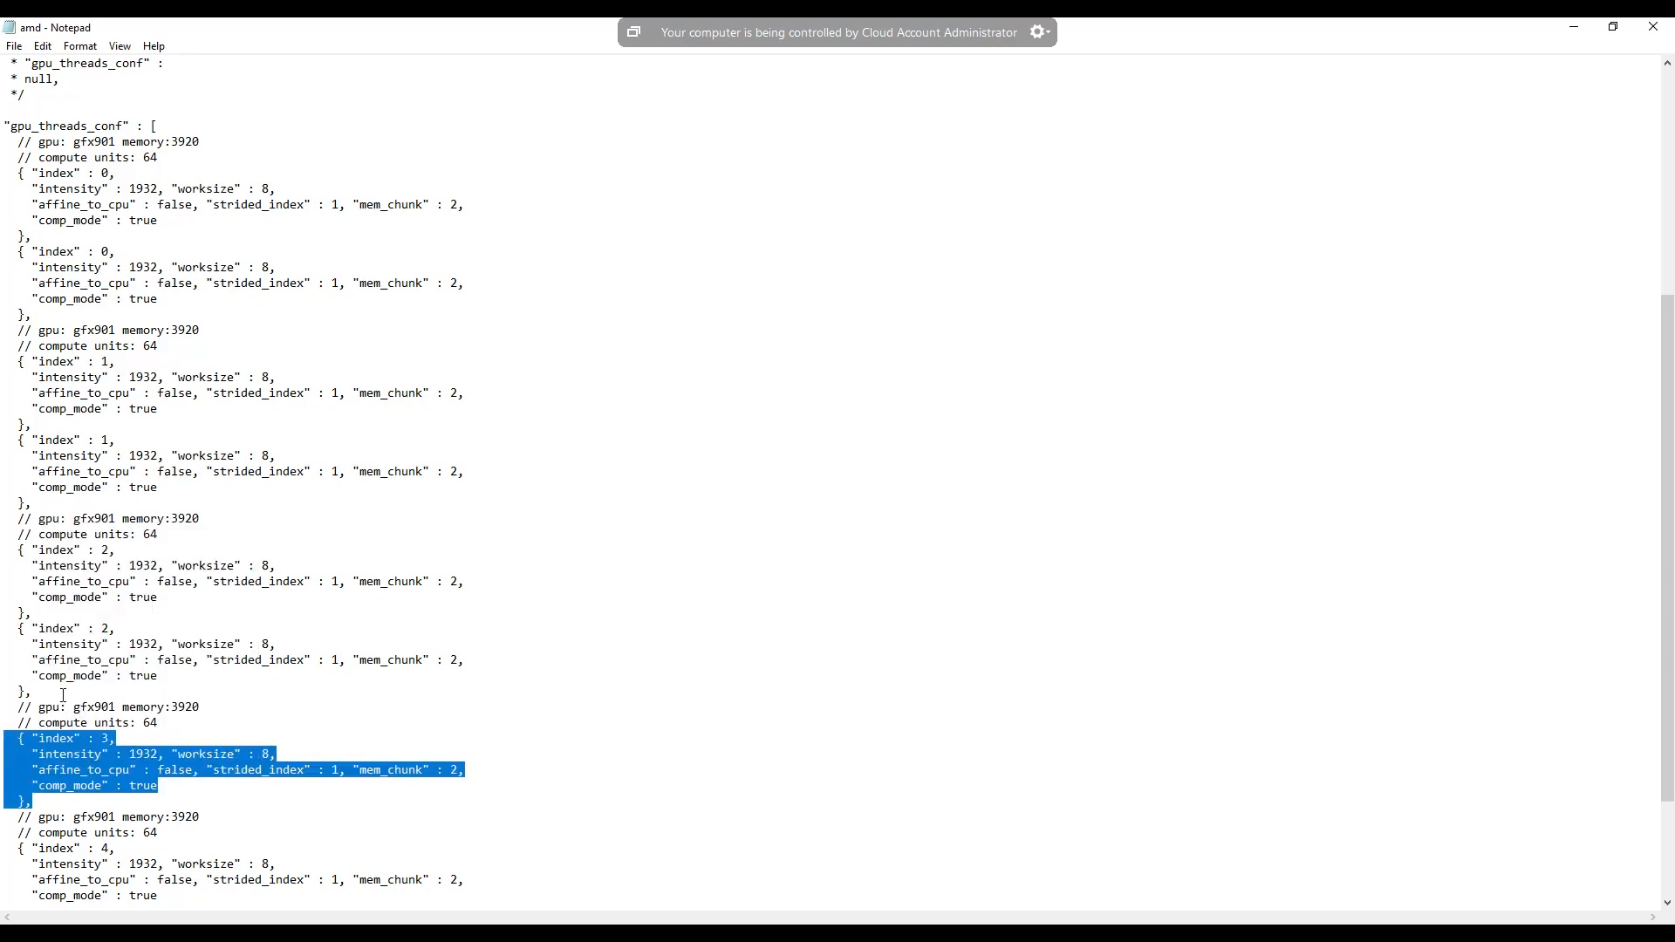
right_click(76, 771)
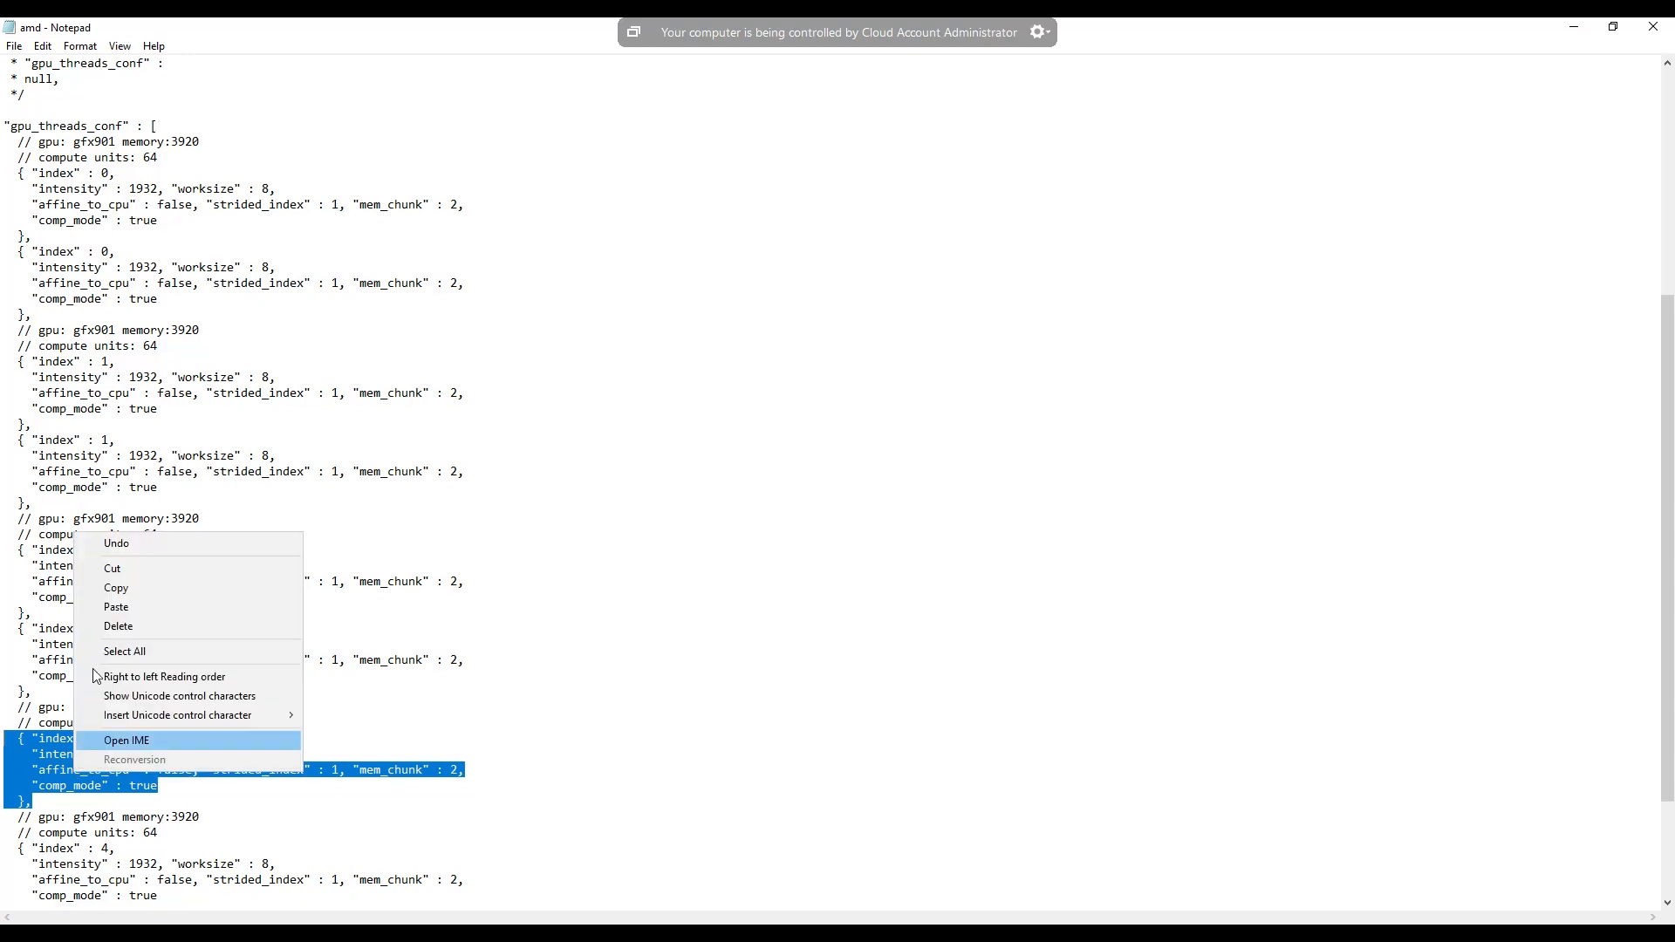
click(96, 586)
click(34, 802)
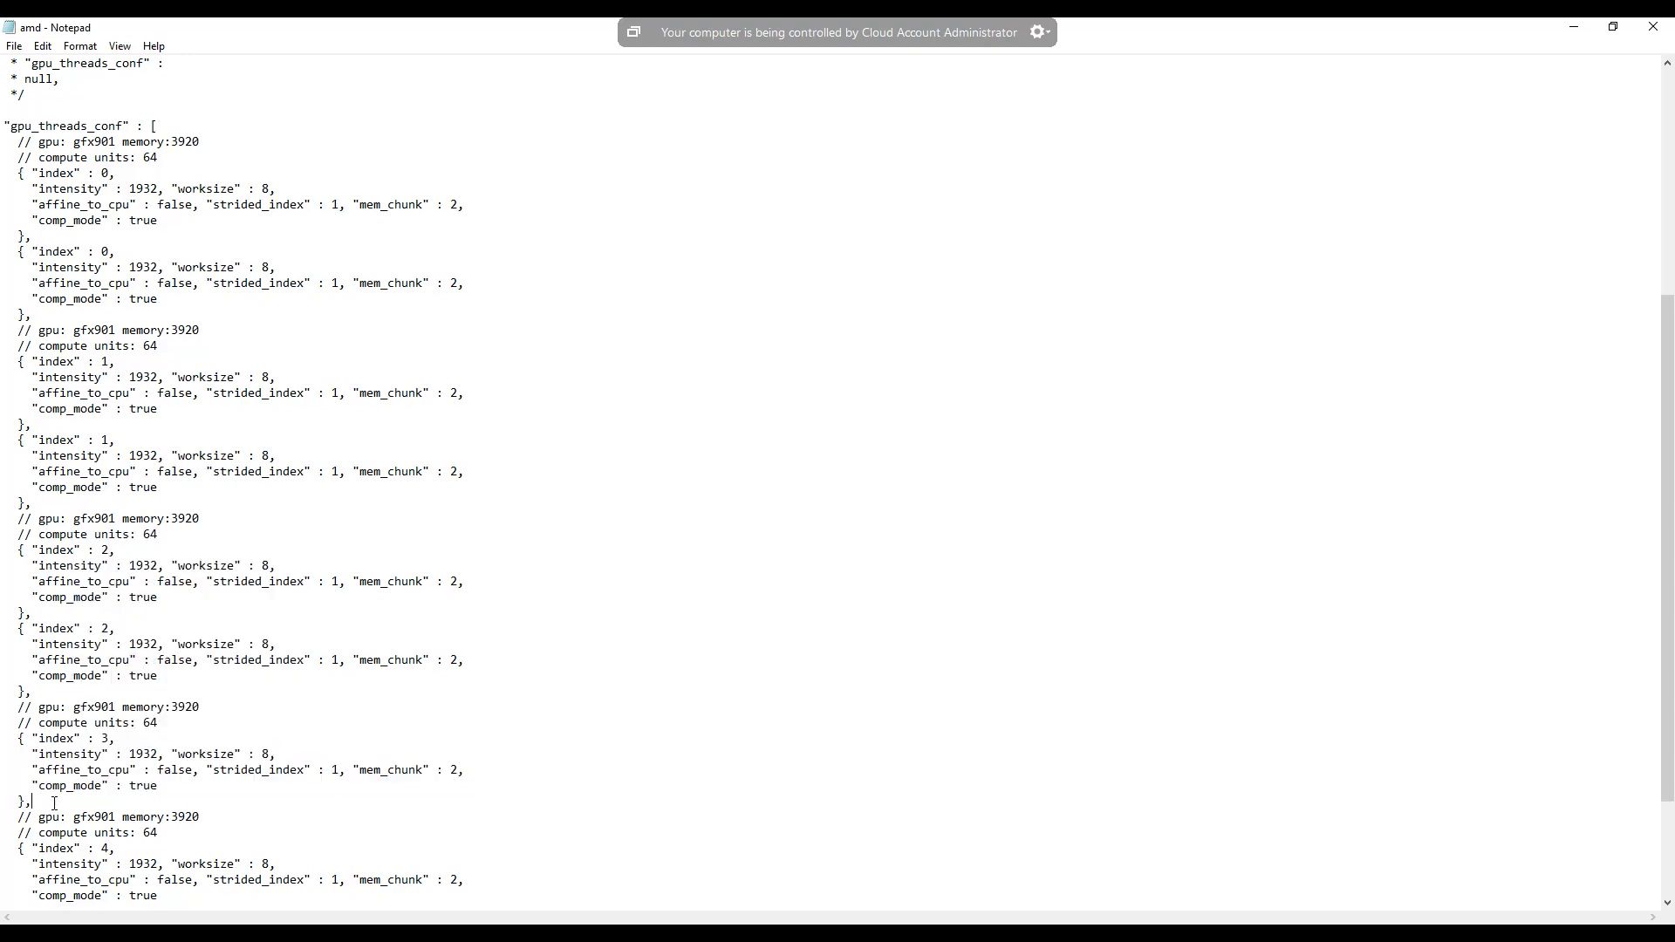
key(Return)
right_click(35, 816)
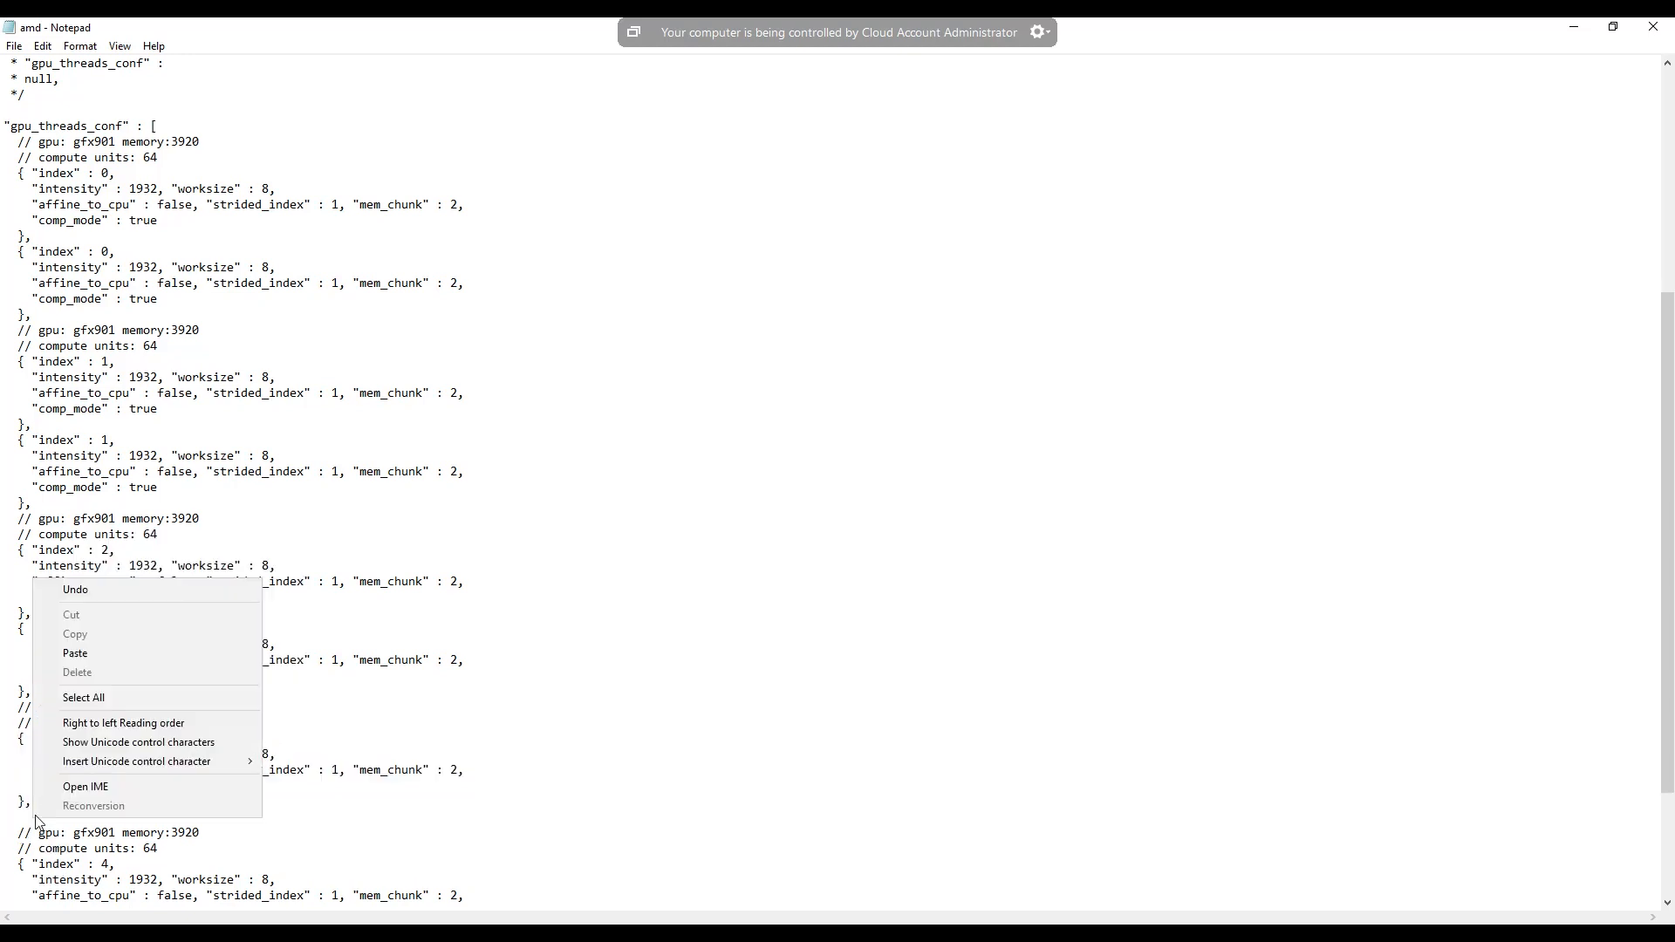
click(92, 652)
- Duplicate the complete index 4 thread block directly below itself, before the closing bracket of gpu_threads_conf
scroll(88, 847, down, 3)
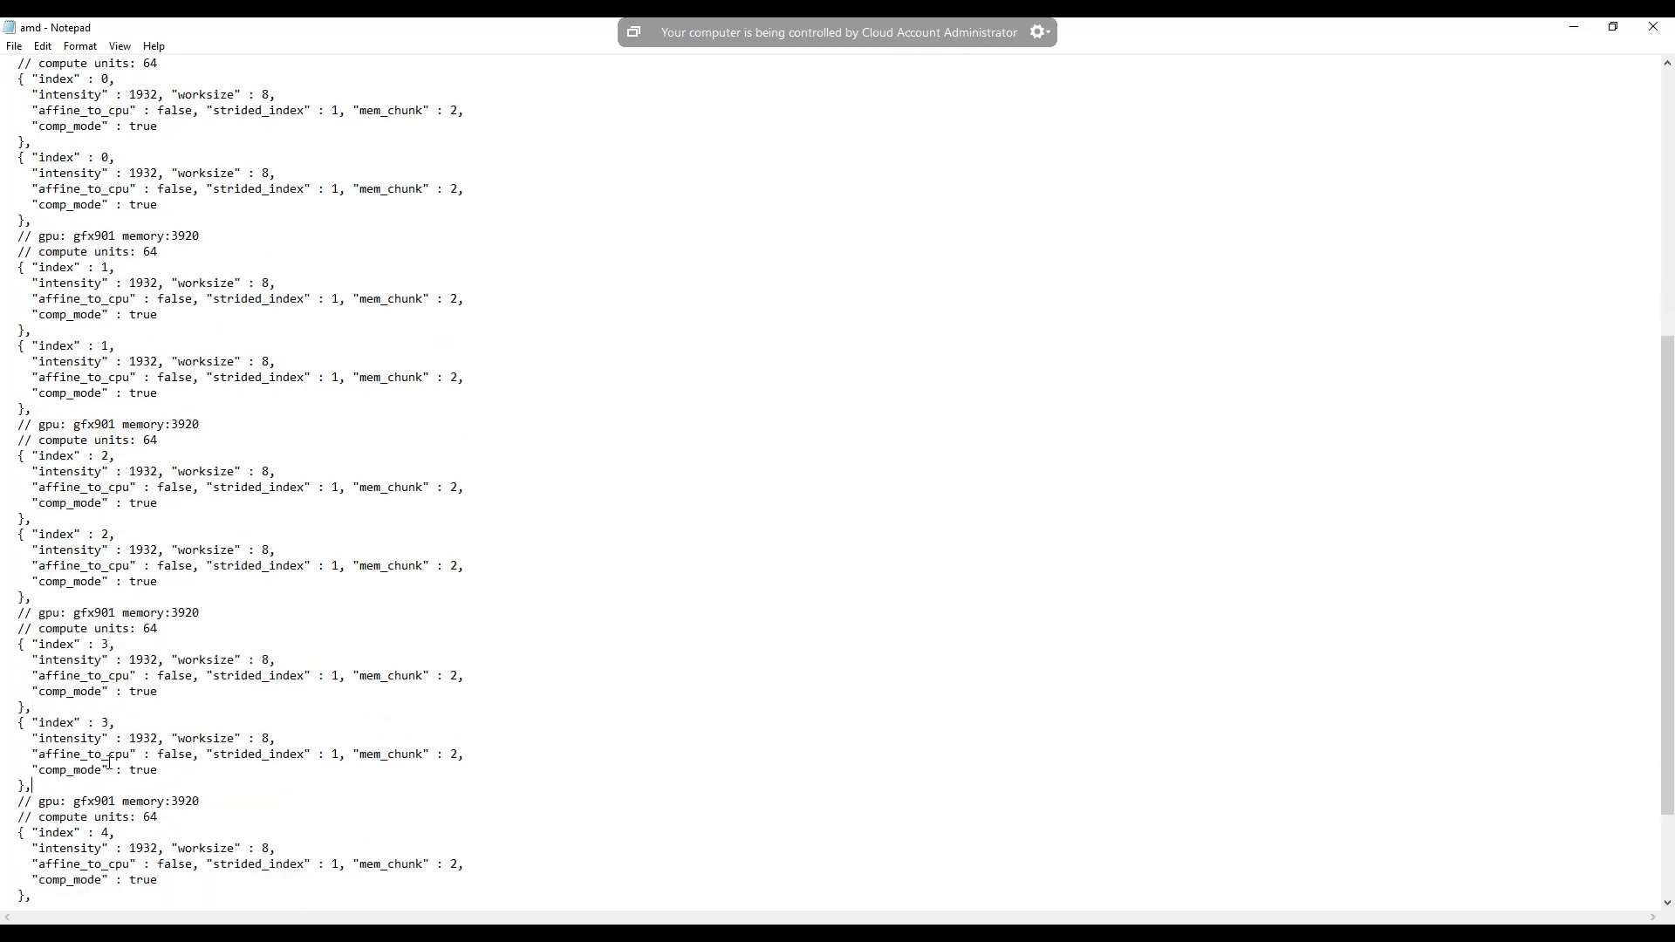
drag(76, 848, 6, 786)
right_click(33, 801)
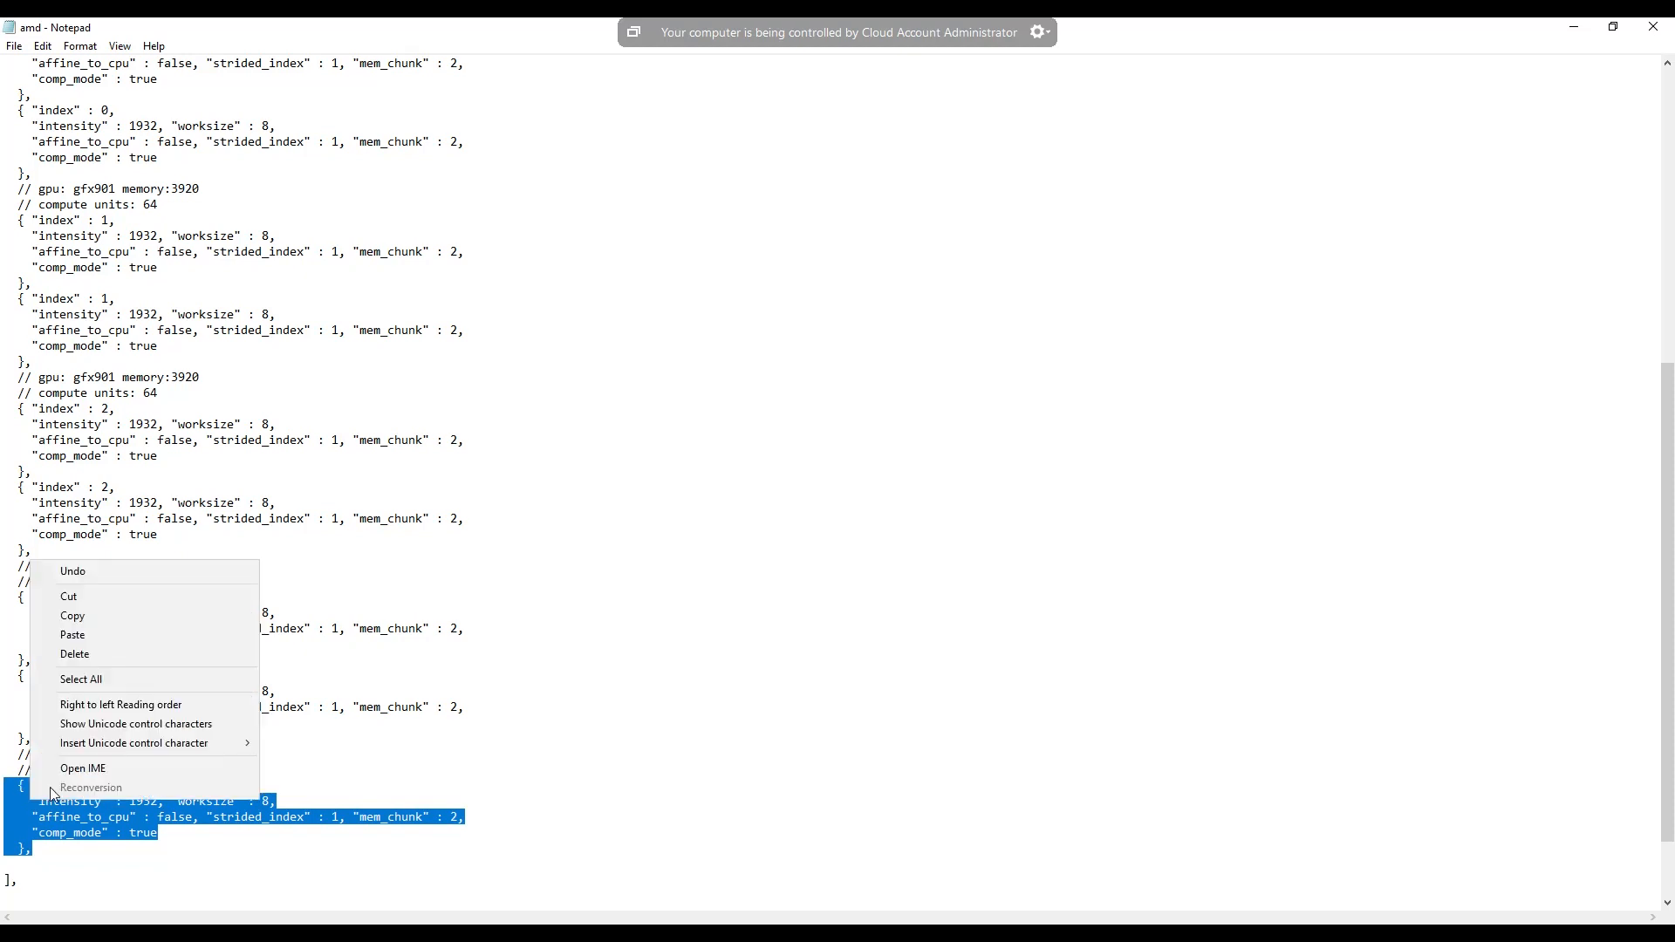
click(96, 615)
click(59, 846)
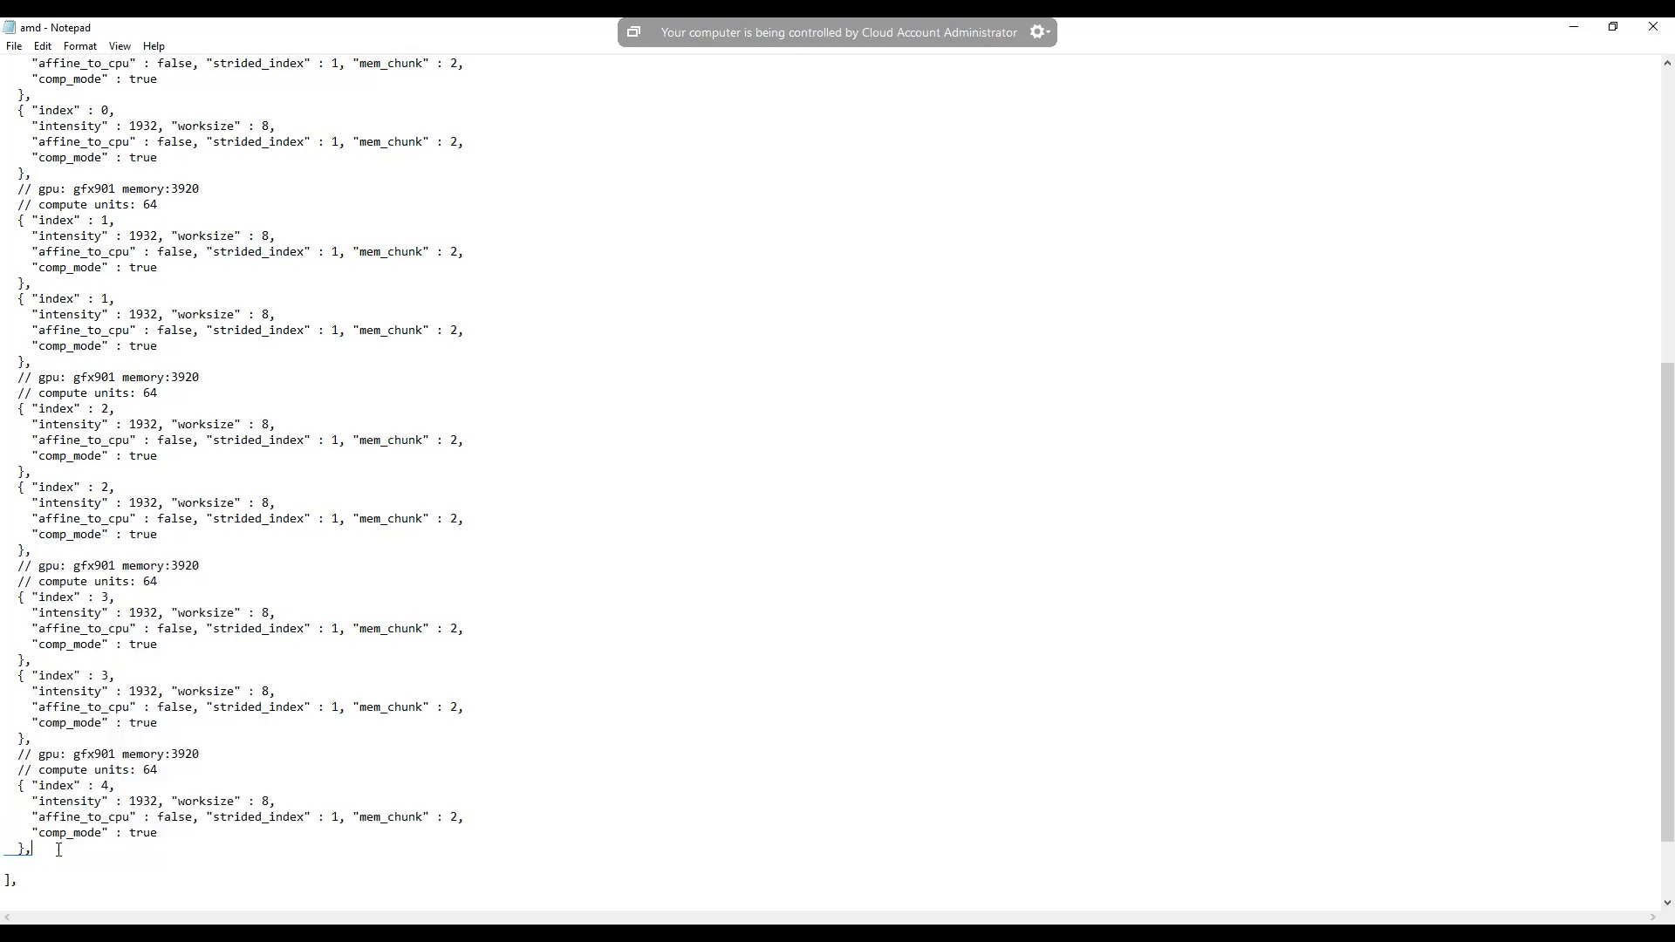
key(Return)
right_click(24, 868)
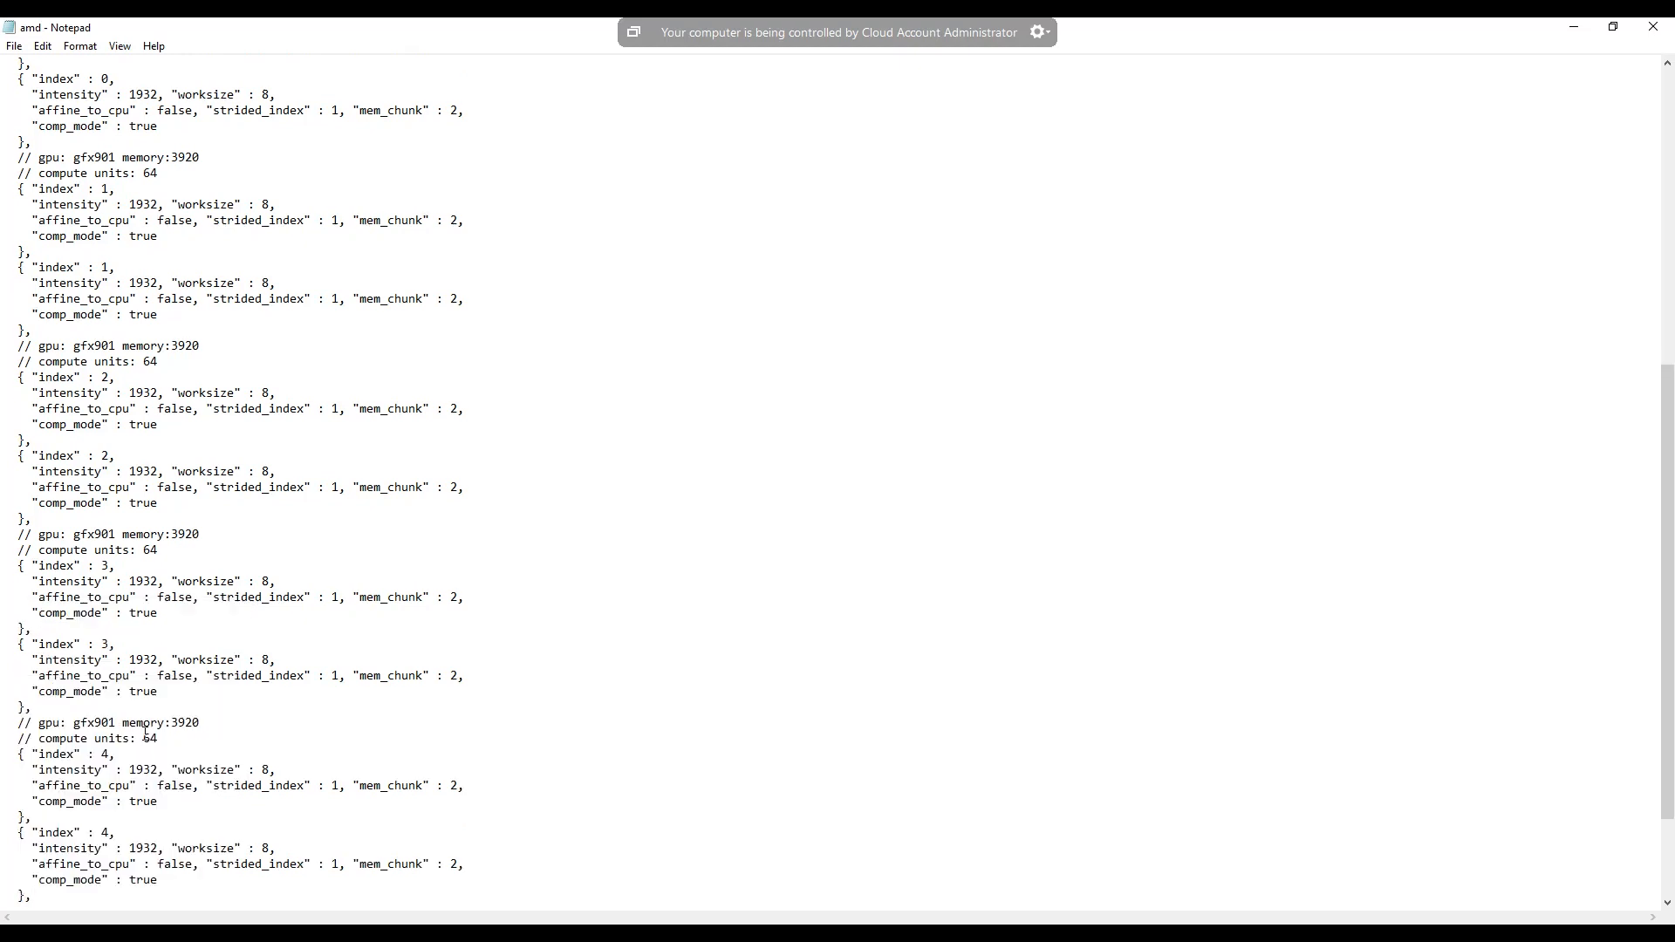
- Check the platform_index setting at the end of the amd file and review all the duplicated GPU thread blocks
scroll(145, 731, down, 2)
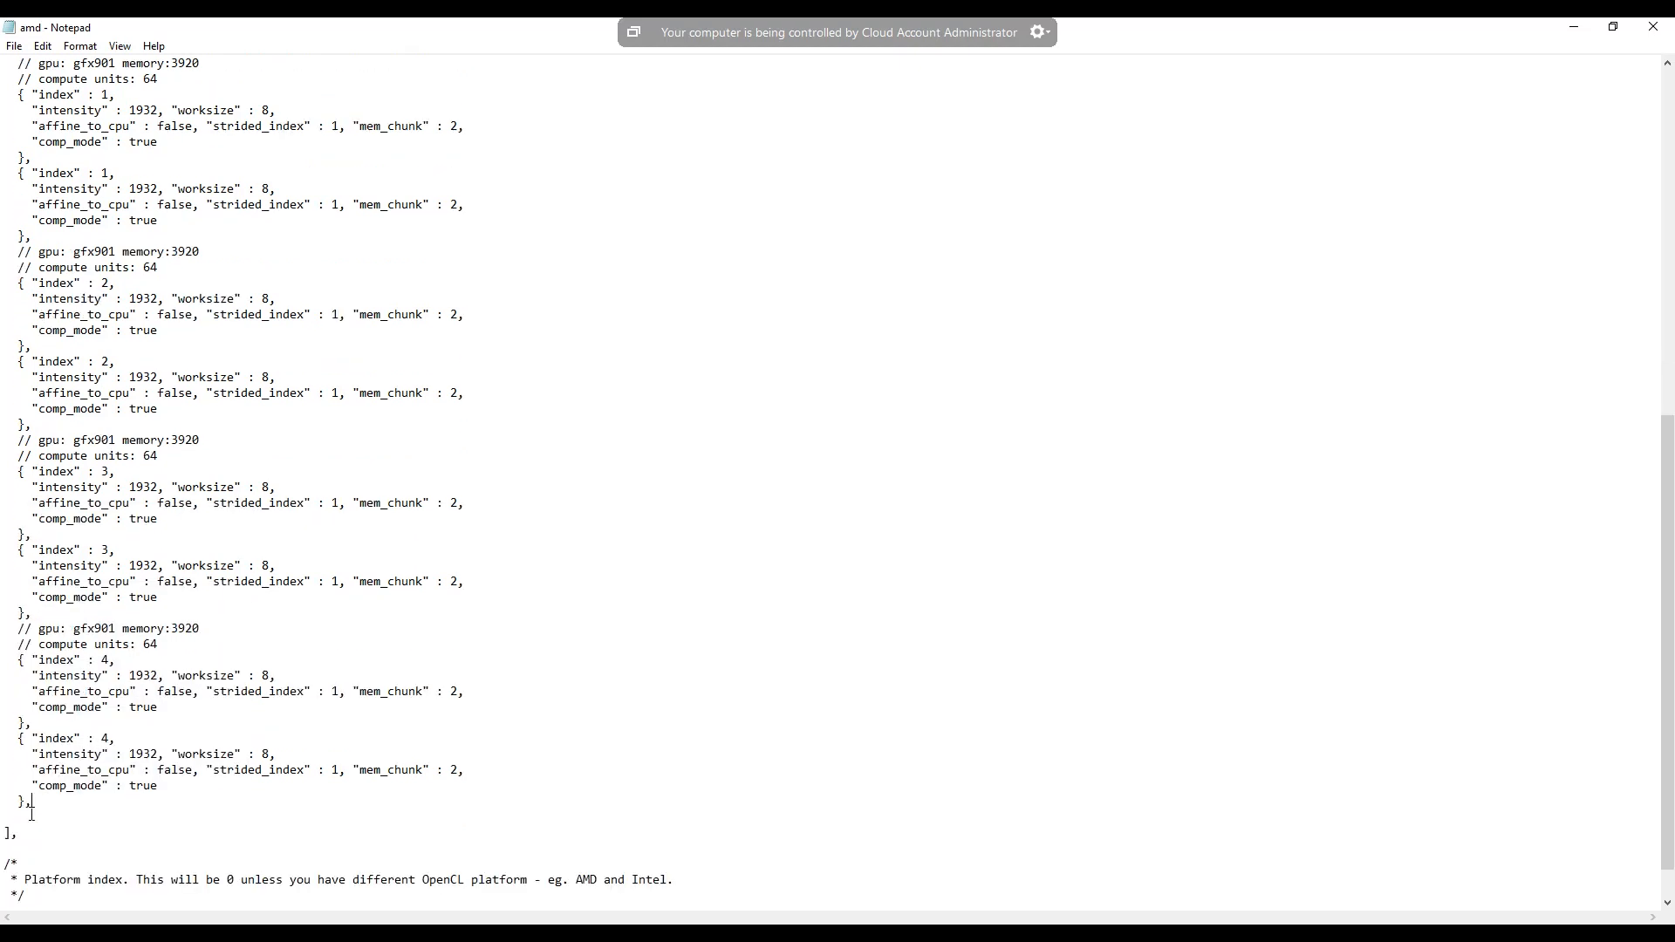
click(34, 816)
scroll(525, 884, down, 1)
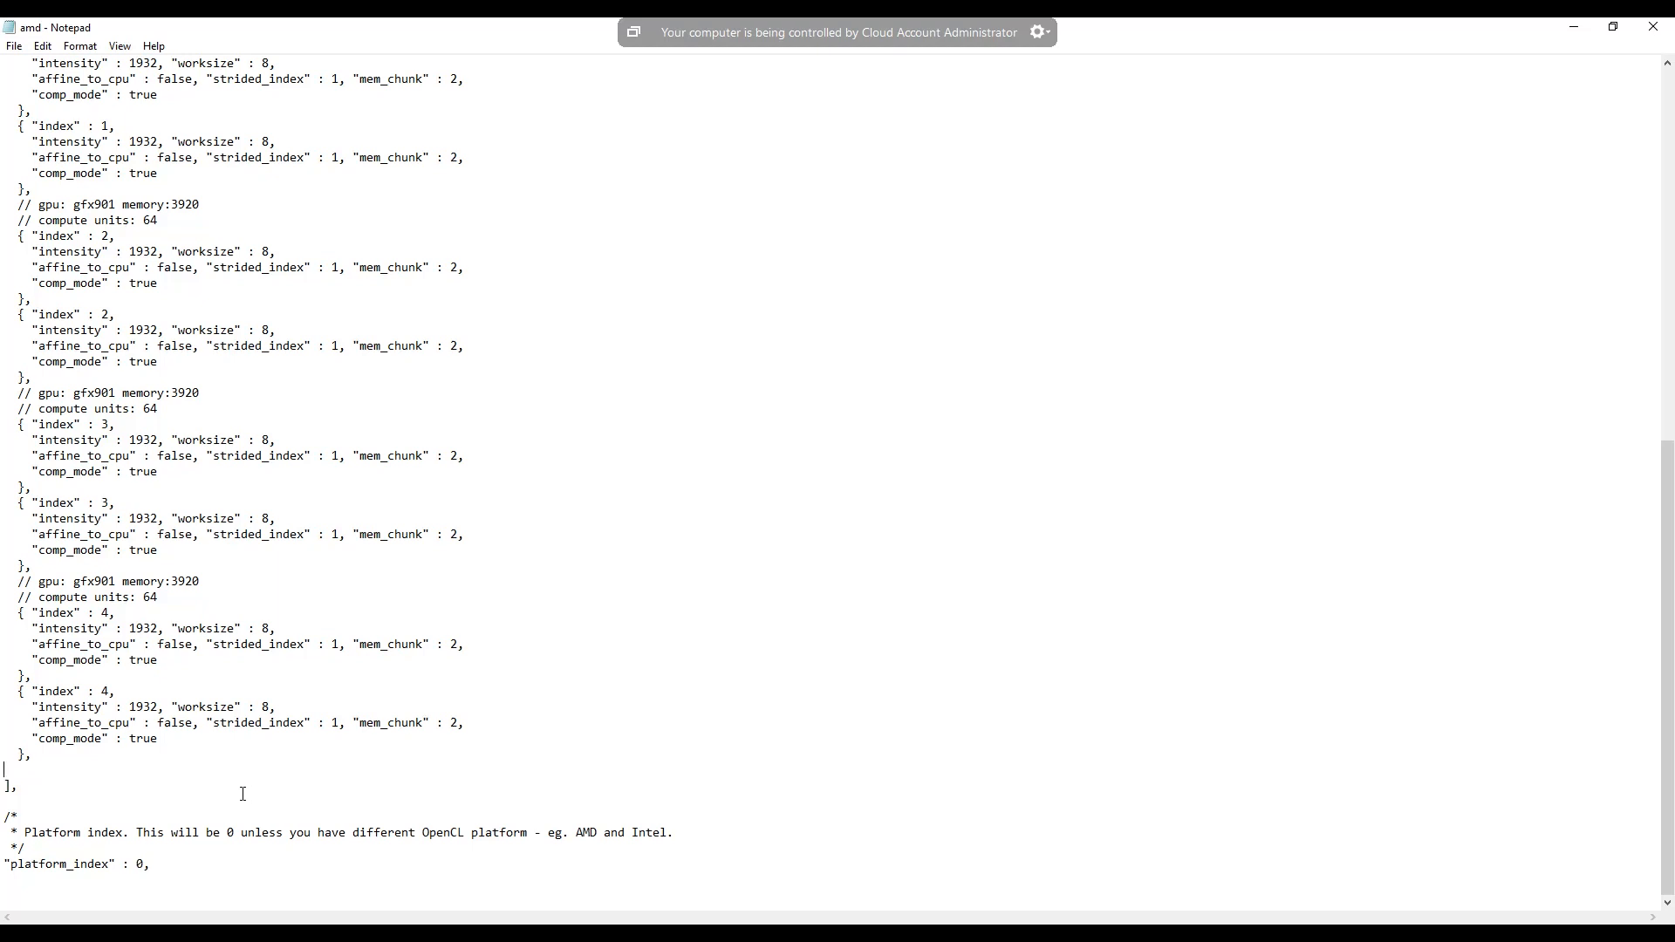
double_click(138, 864)
click(145, 870)
scroll(170, 837, up, 1)
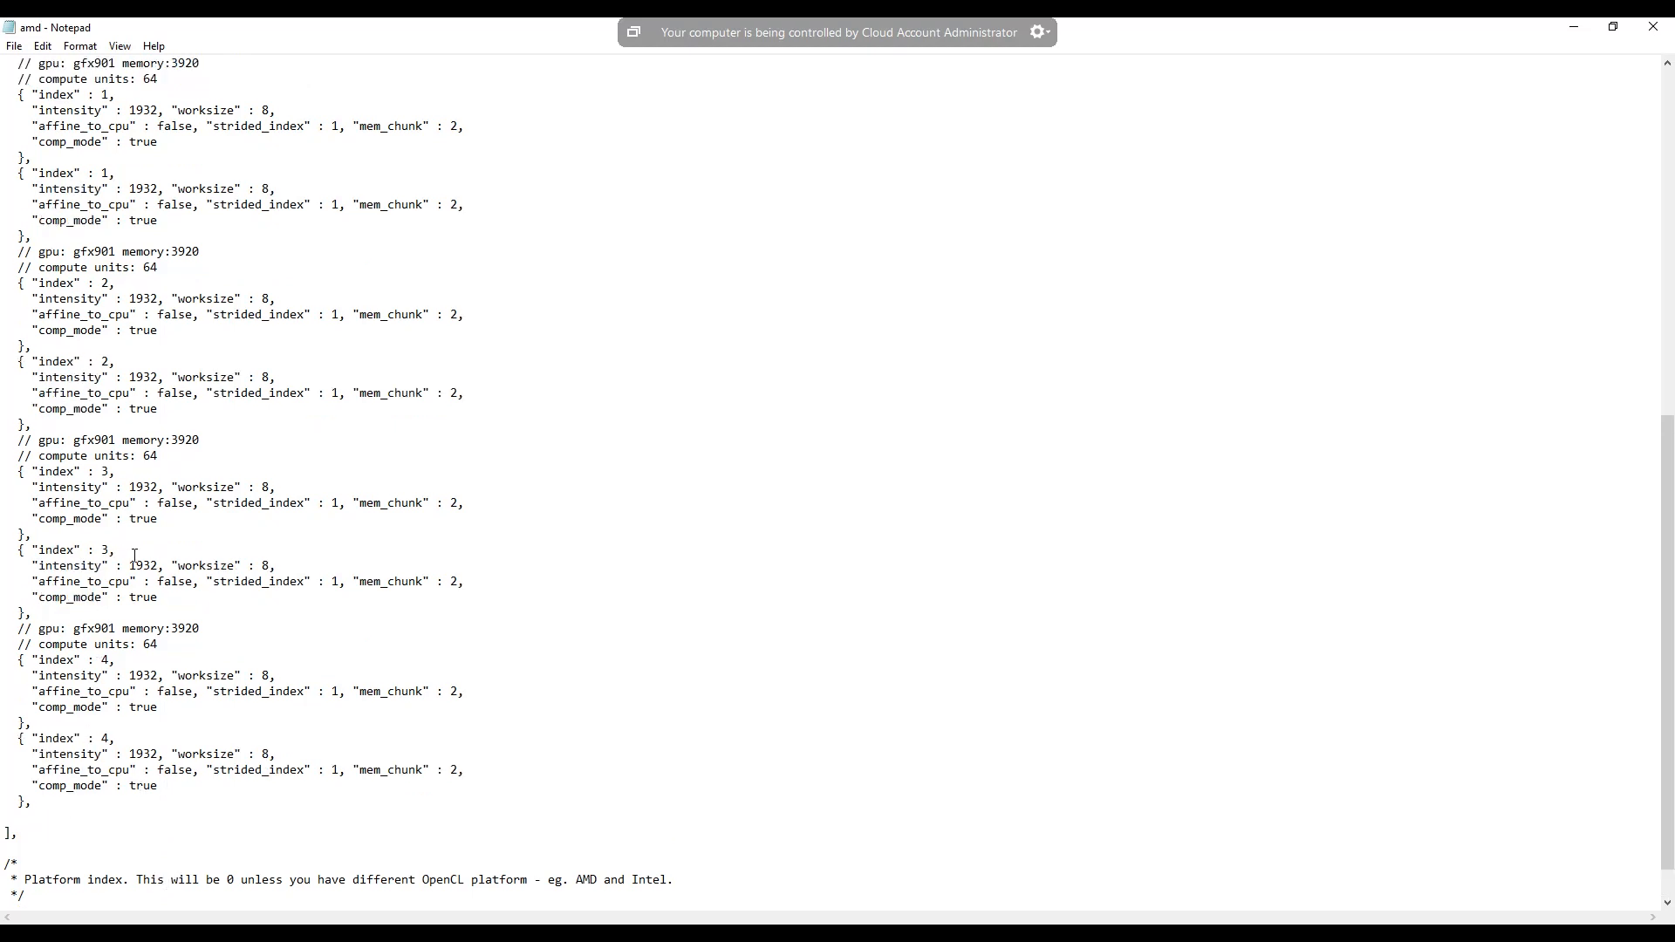
scroll(118, 534, up, 3)
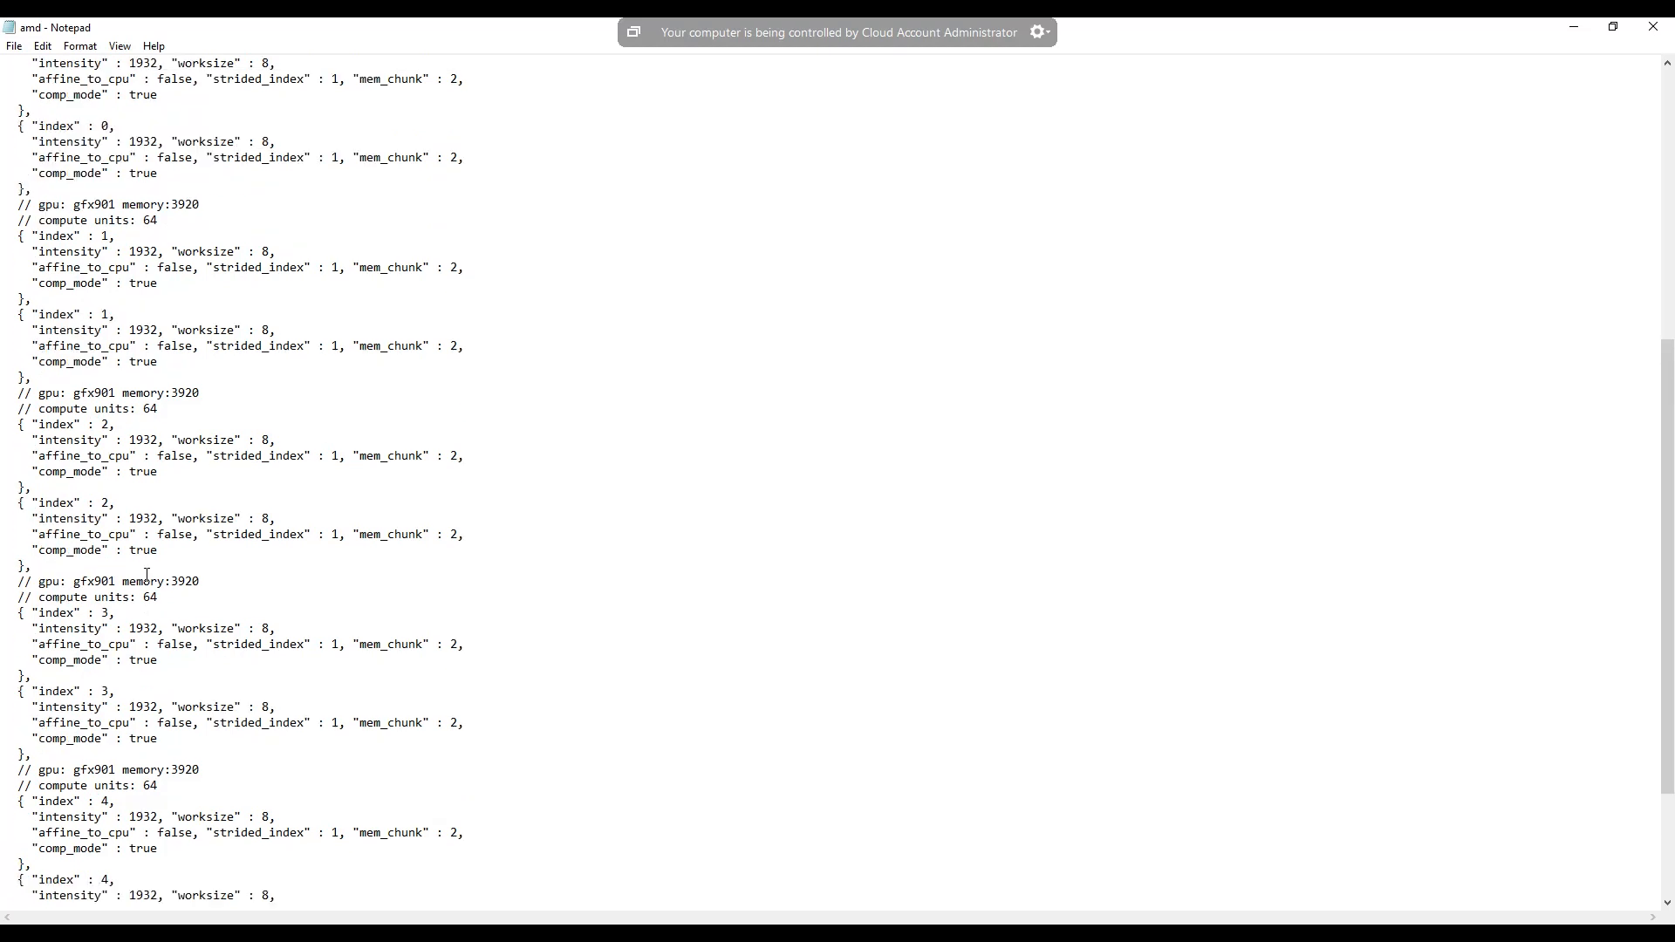
scroll(148, 574, up, 4)
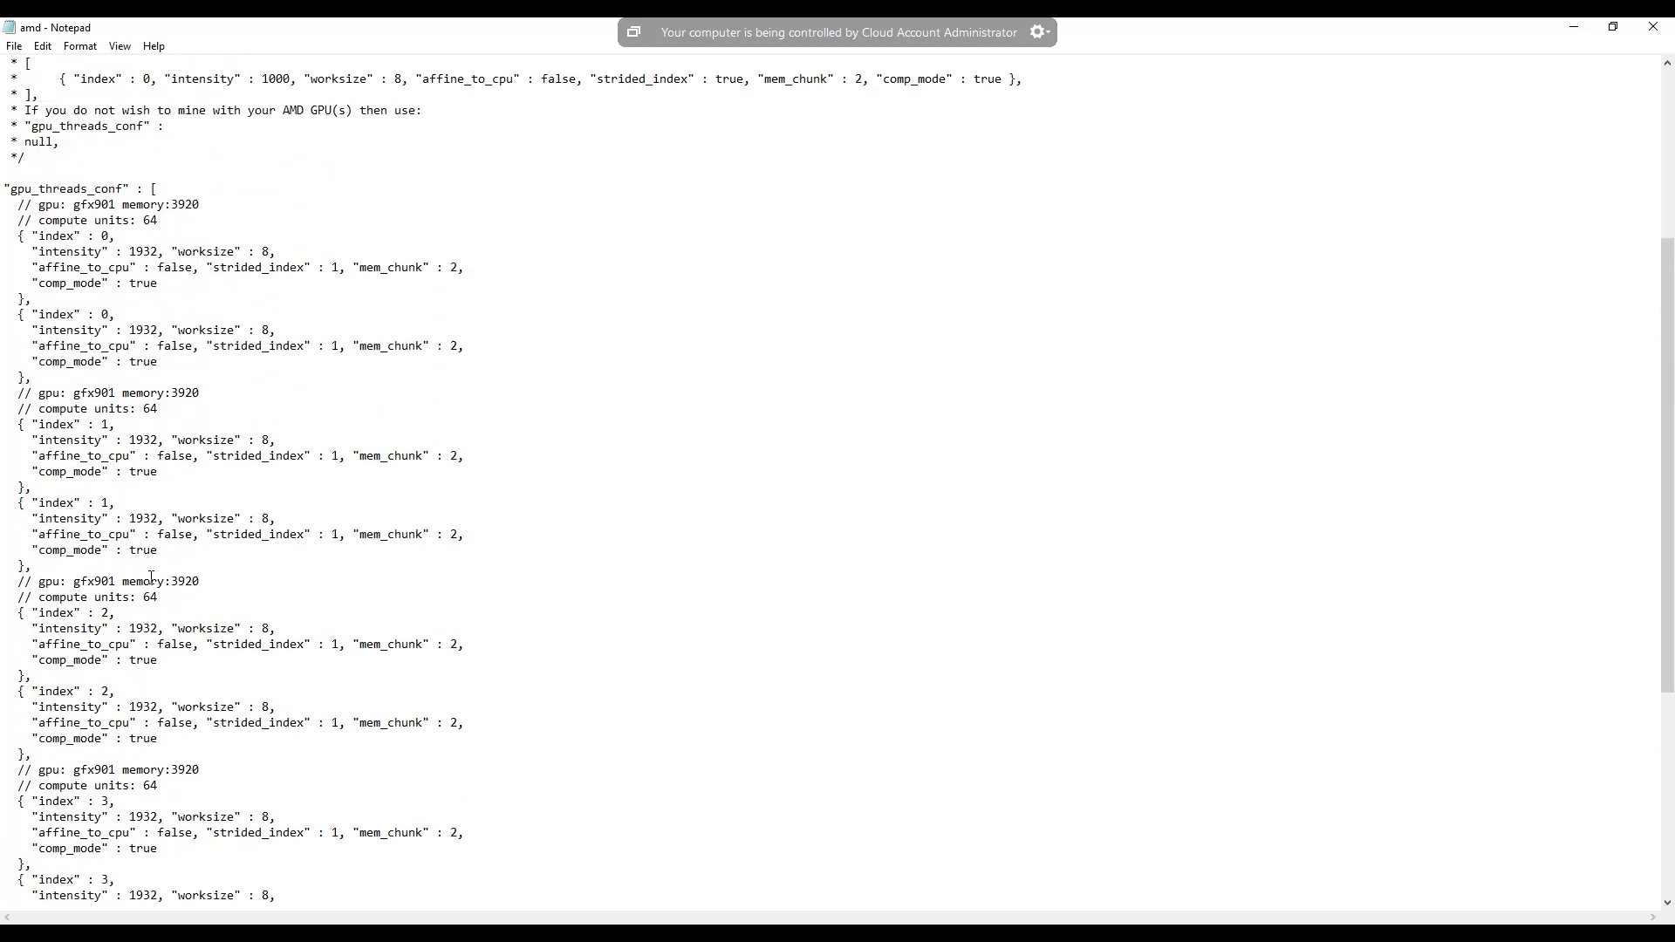
scroll(147, 574, up, 3)
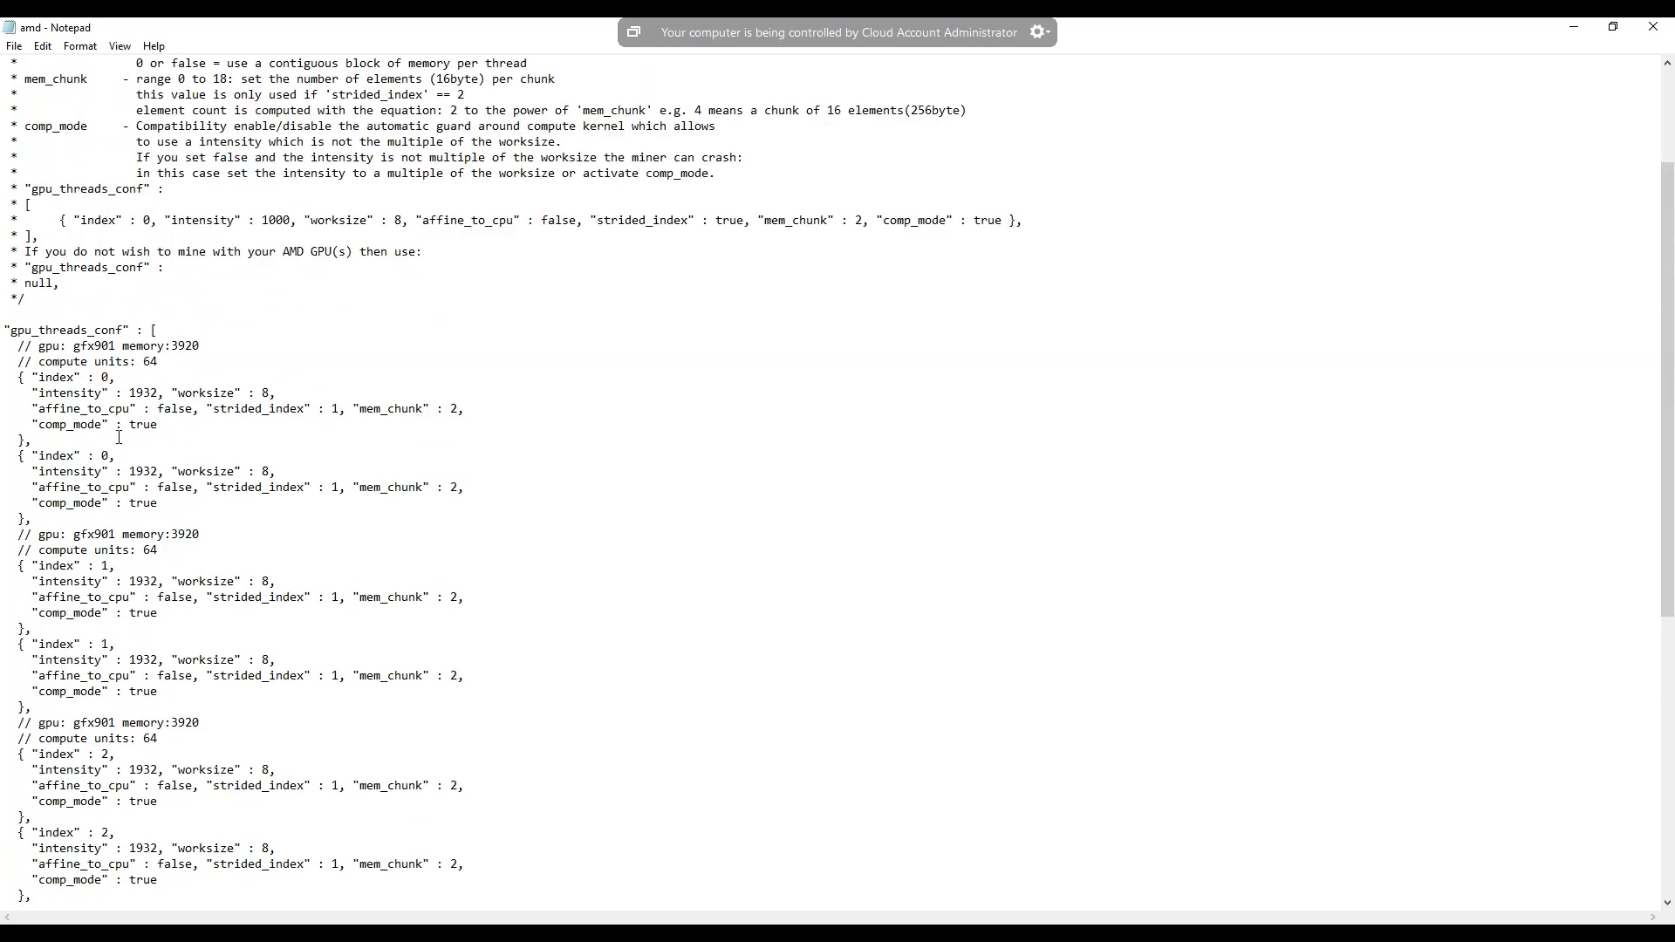
- Save the amd file and close it
click(14, 45)
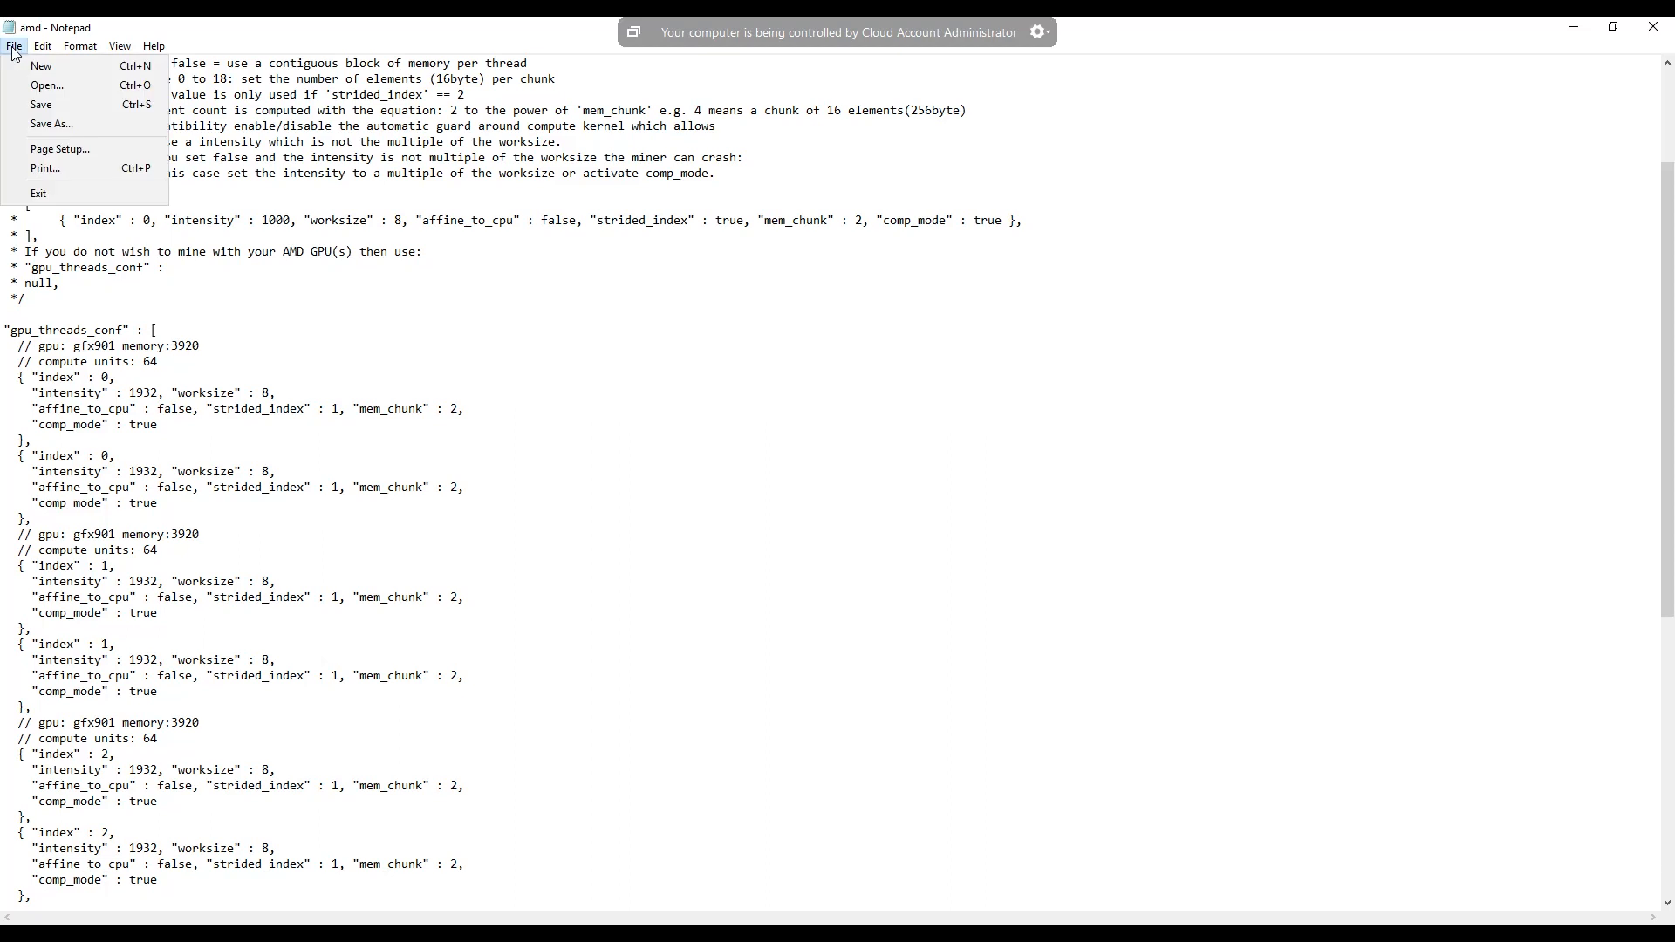
click(41, 106)
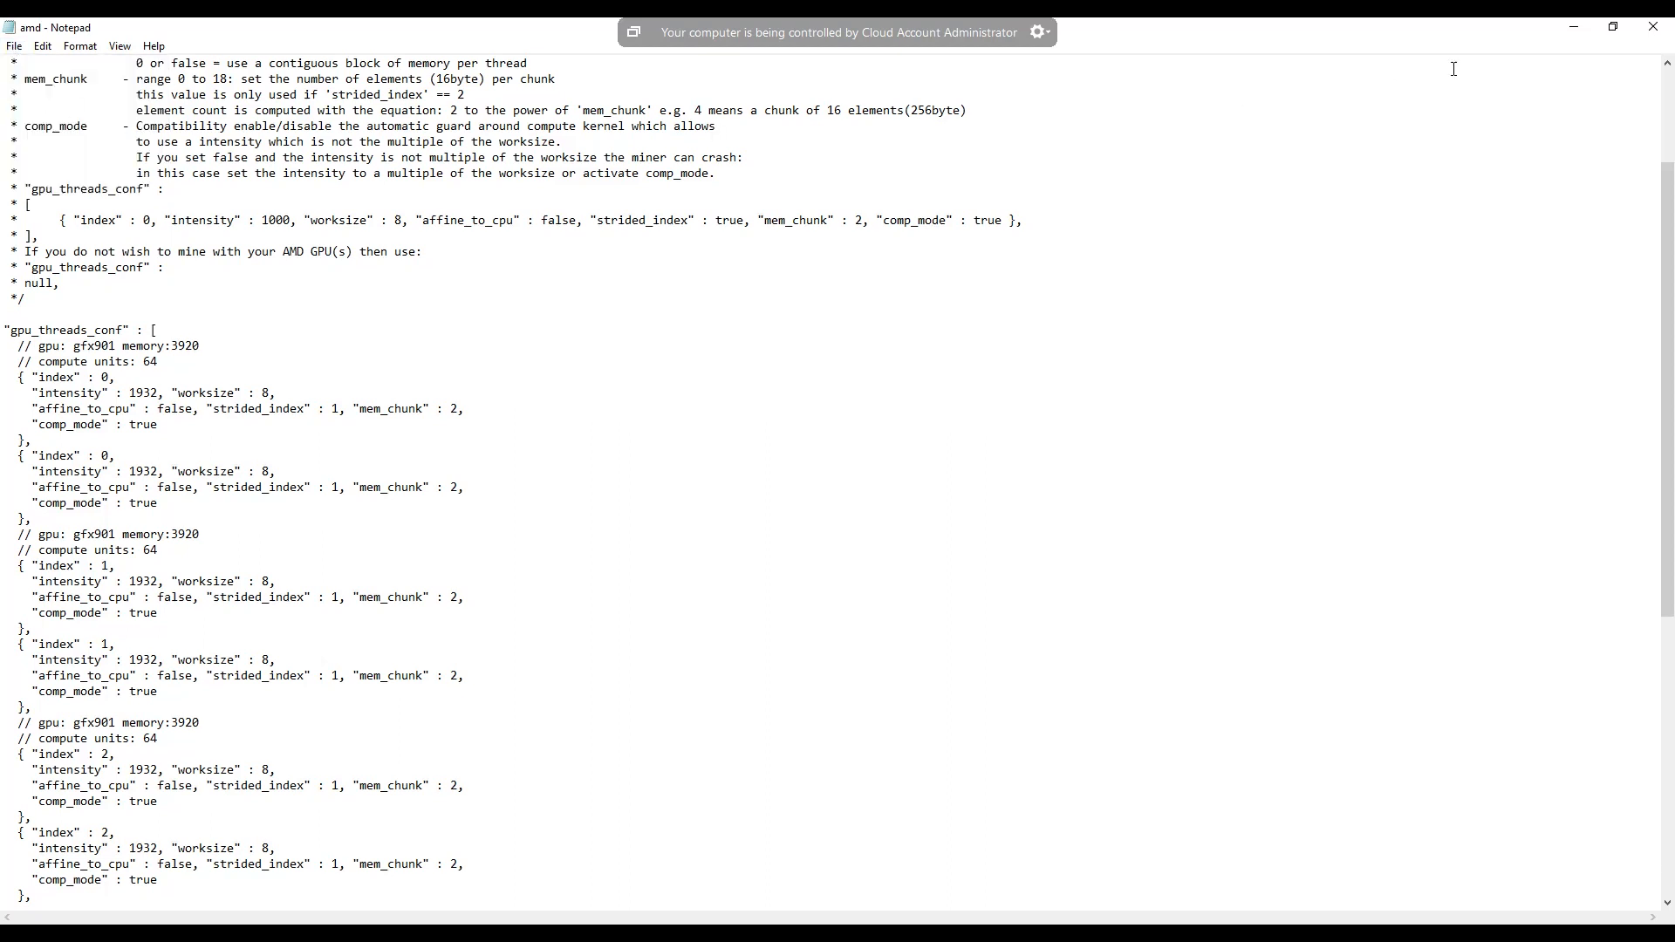
click(1654, 28)
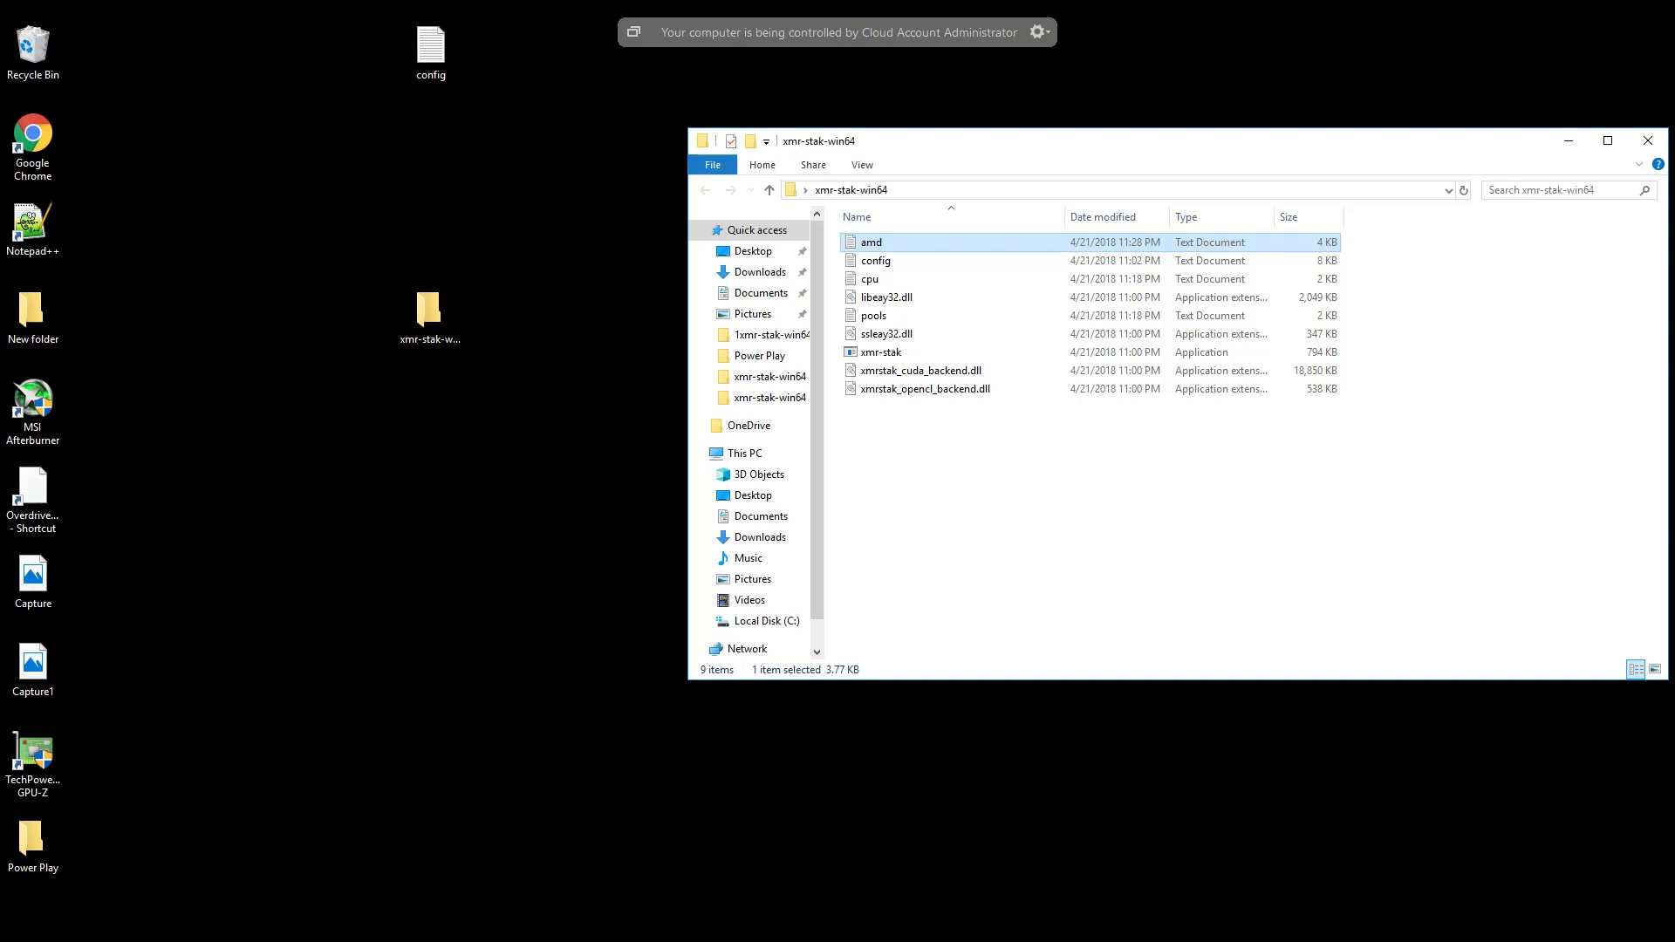
- Switch to Google Chrome, maximize its window and dismiss the offer to restore pages
click(478, 924)
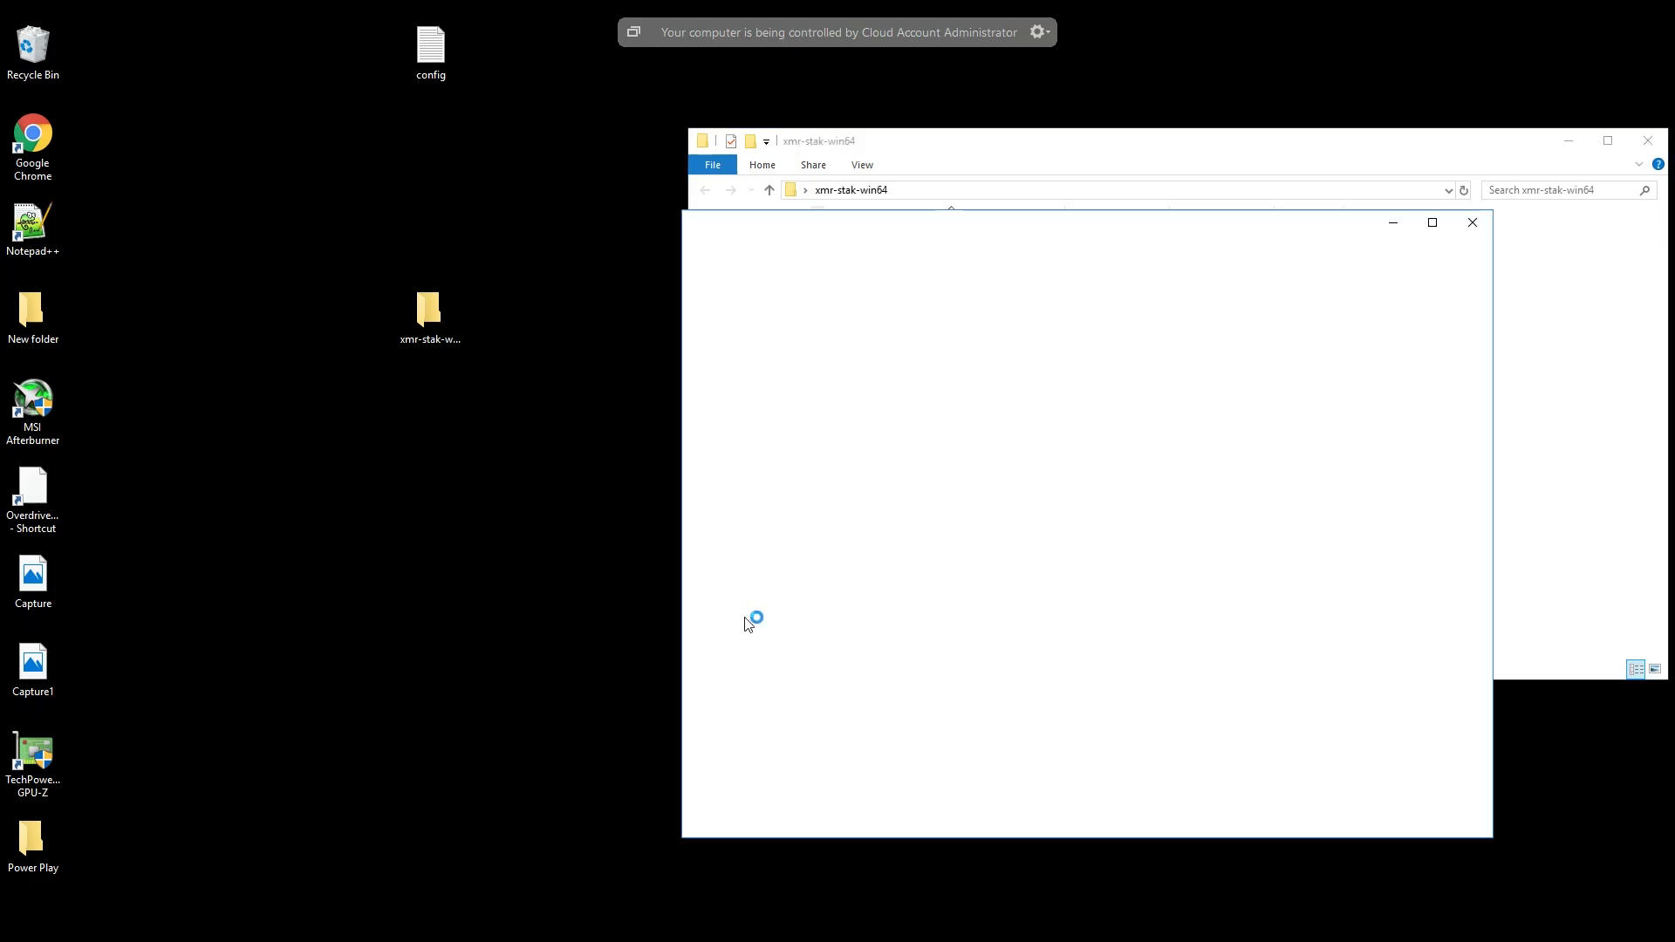
click(1435, 226)
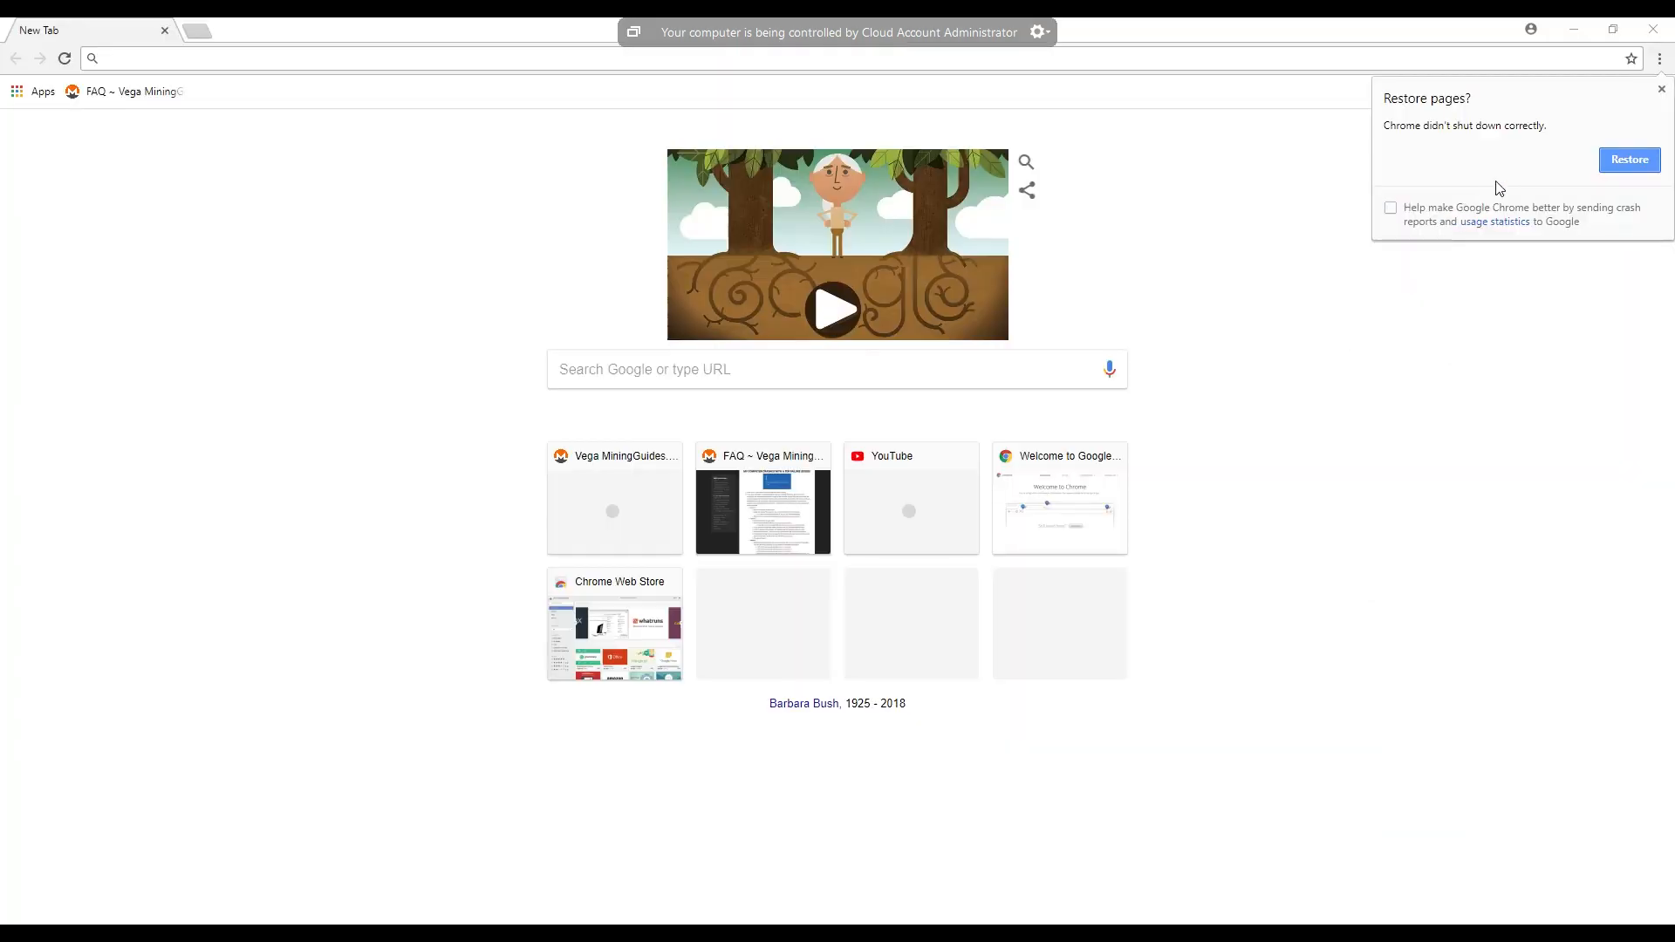
click(1661, 89)
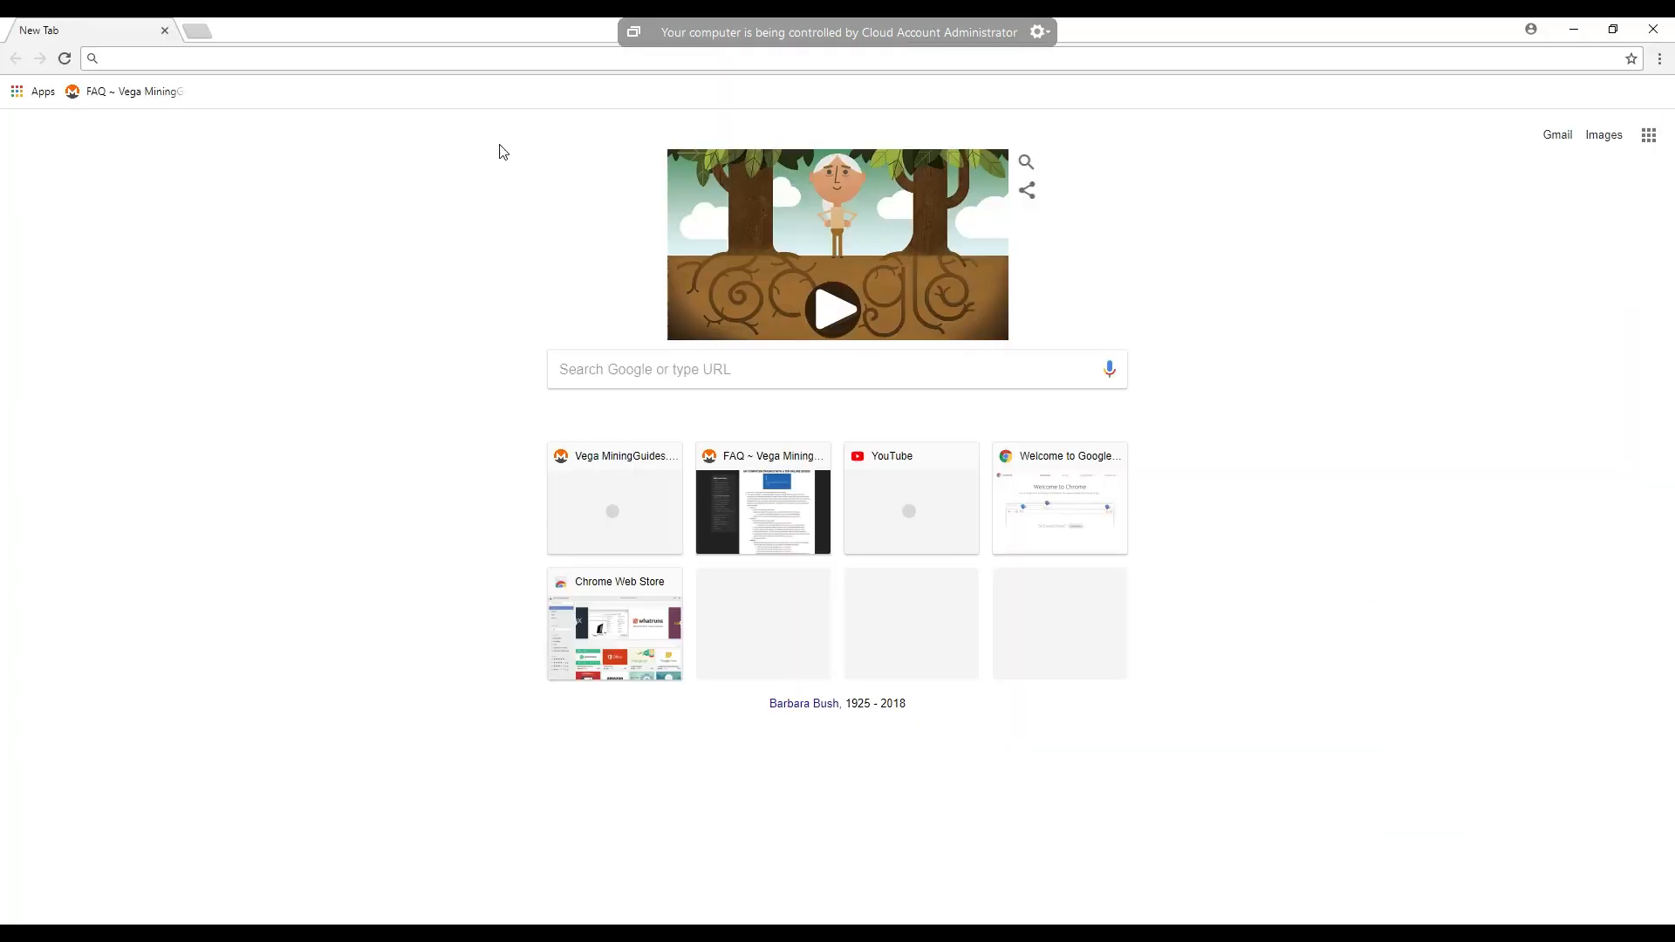
- Search the web for overdriventool and open the guru3D Forums thread about the tool for AMD GPUs
click(198, 58)
text(overdriven)
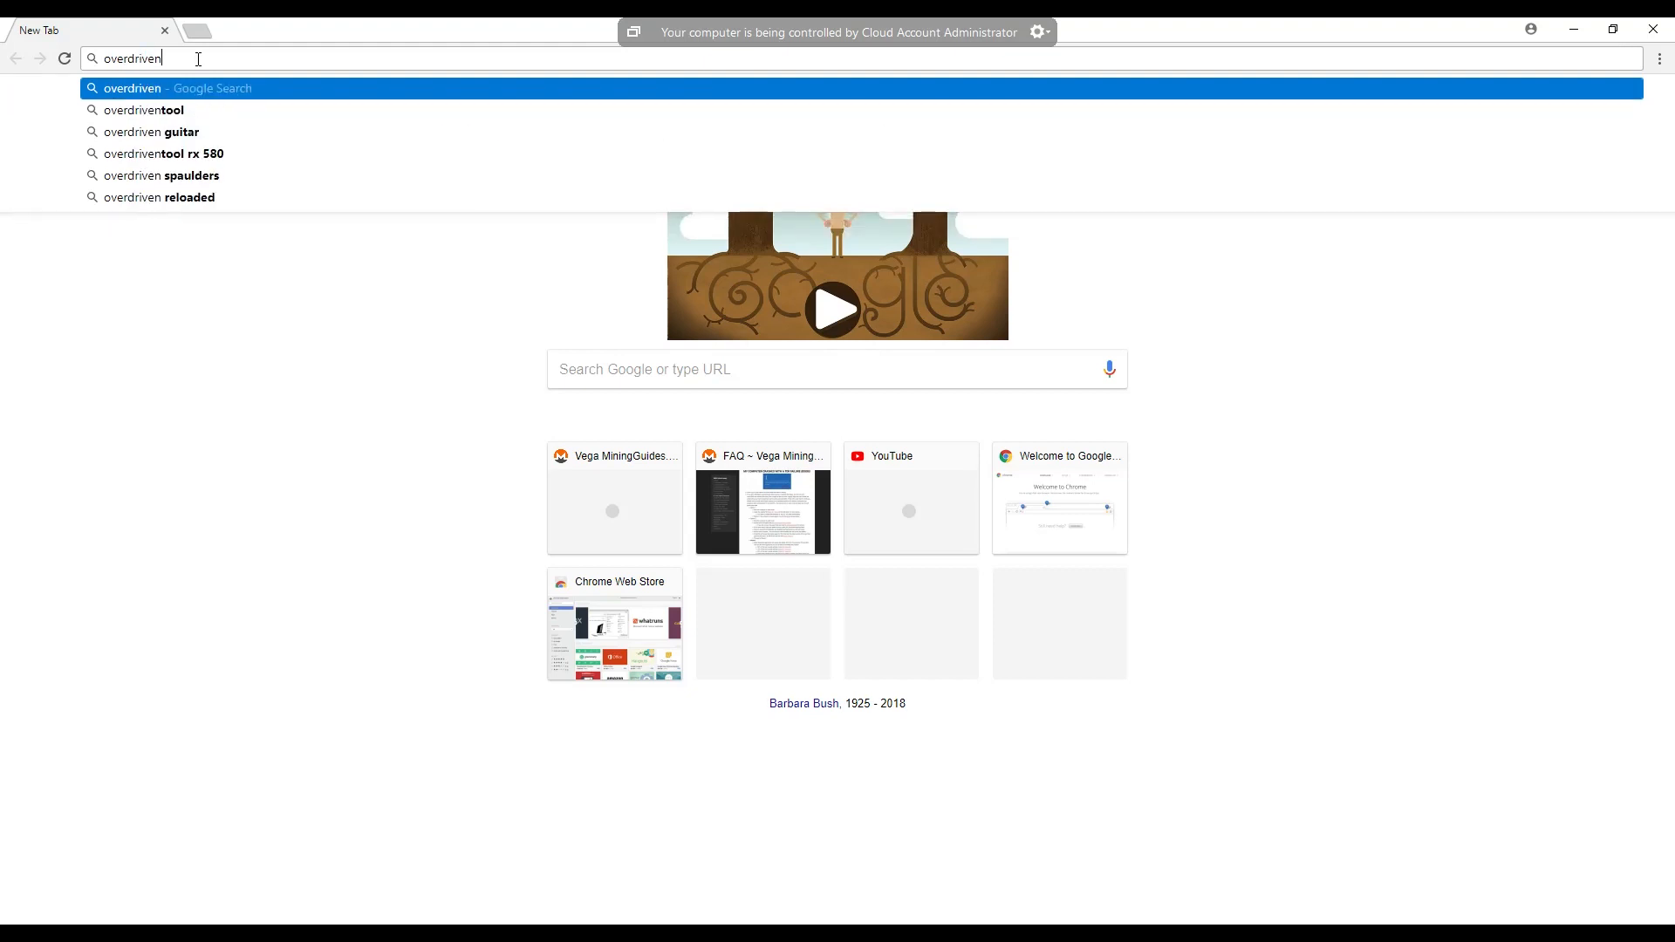
click(181, 111)
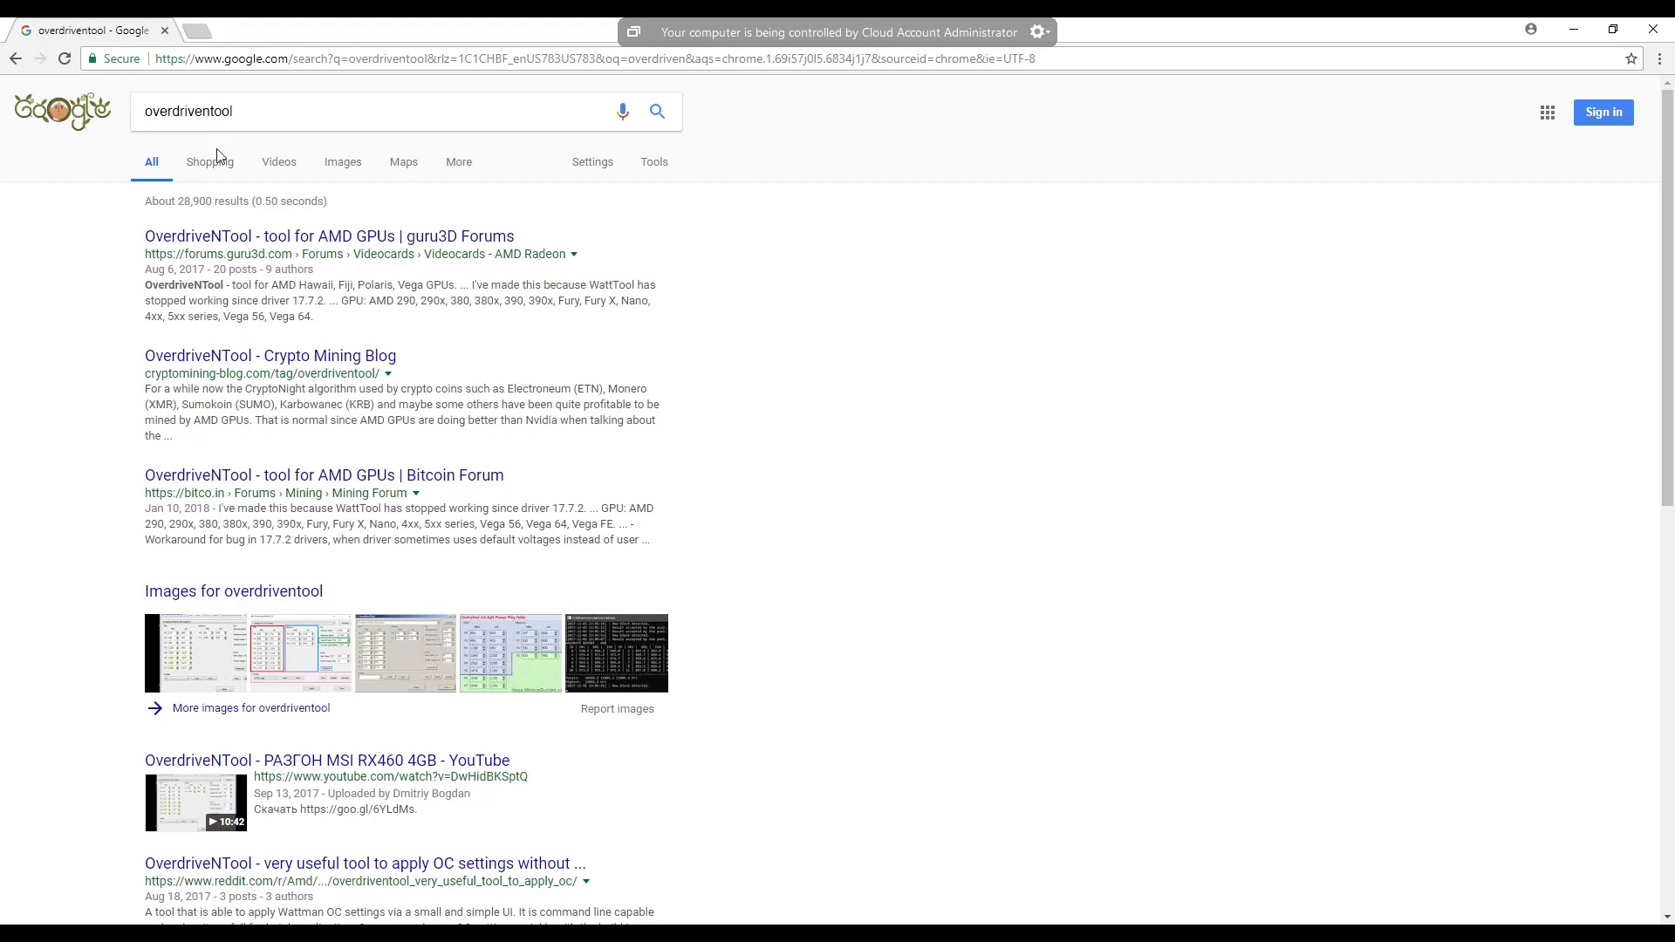
click(214, 238)
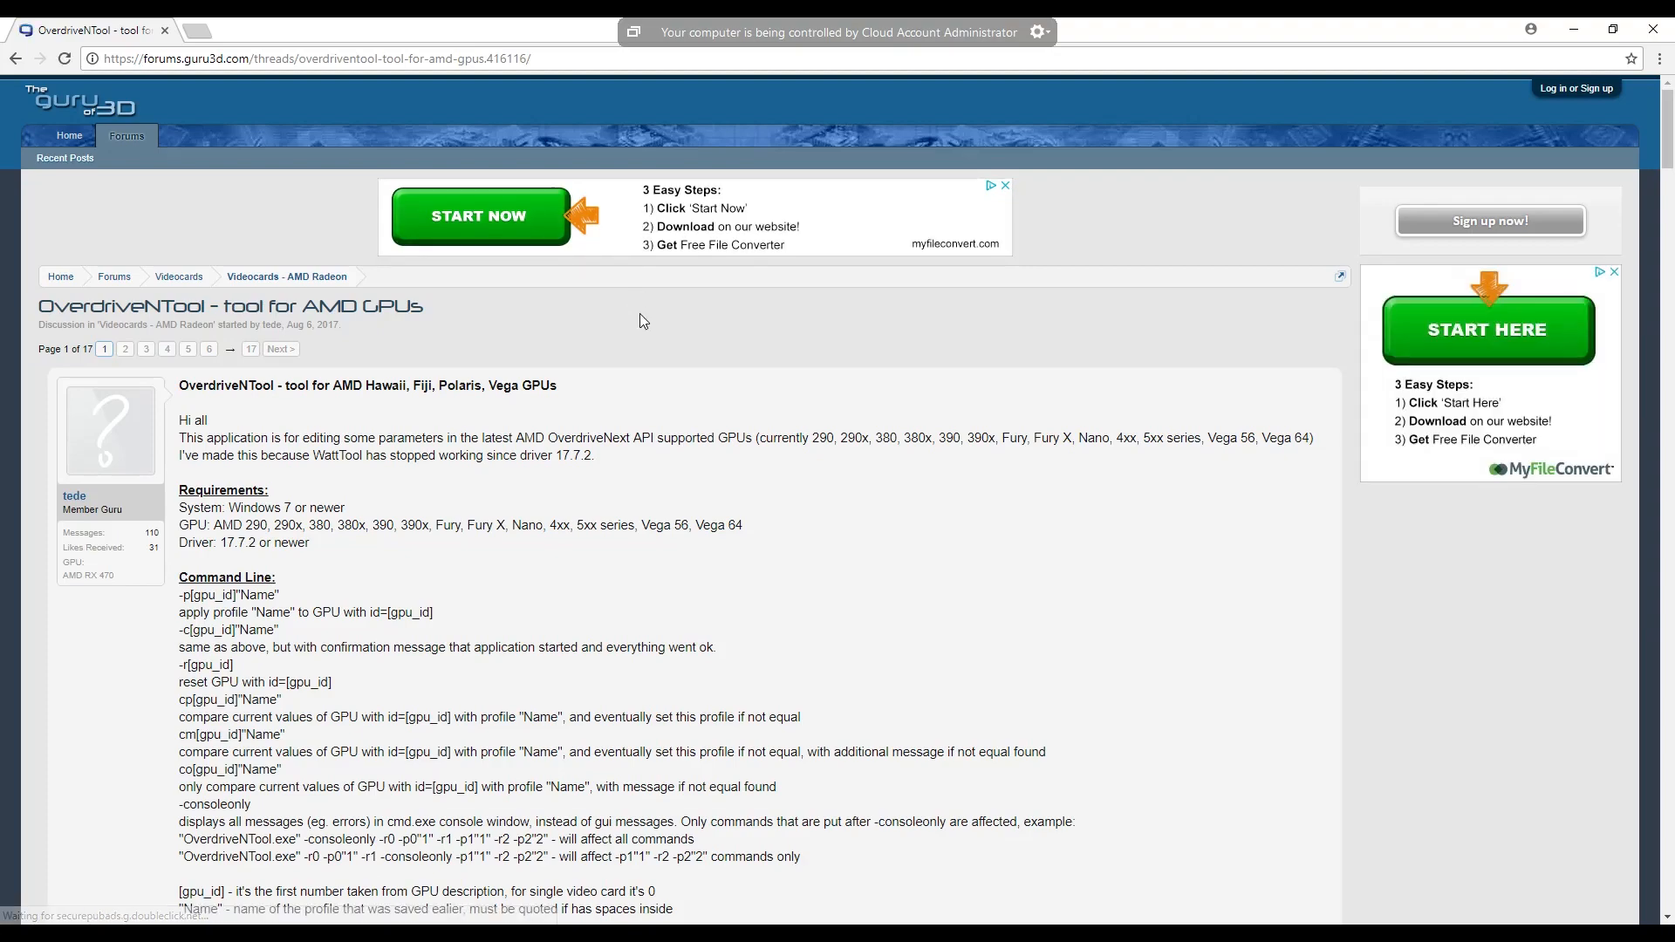
- Examine the OverdriveNTool forum post for its current version, download links and changelog
scroll(640, 321, down, 3)
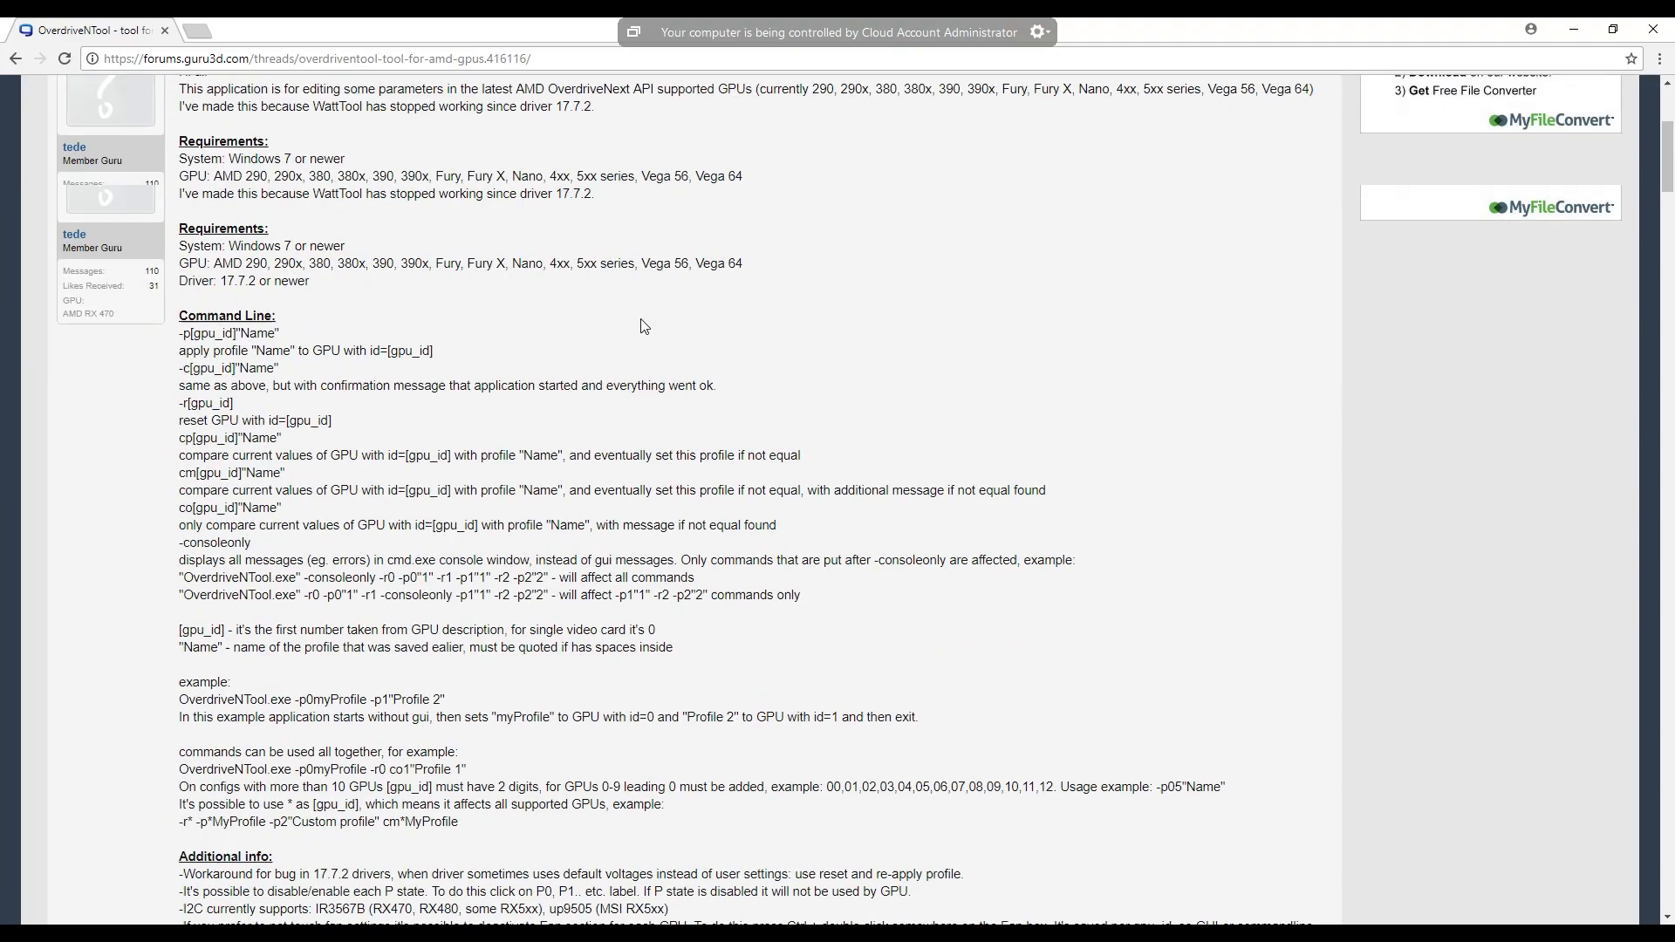
scroll(643, 326, down, 4)
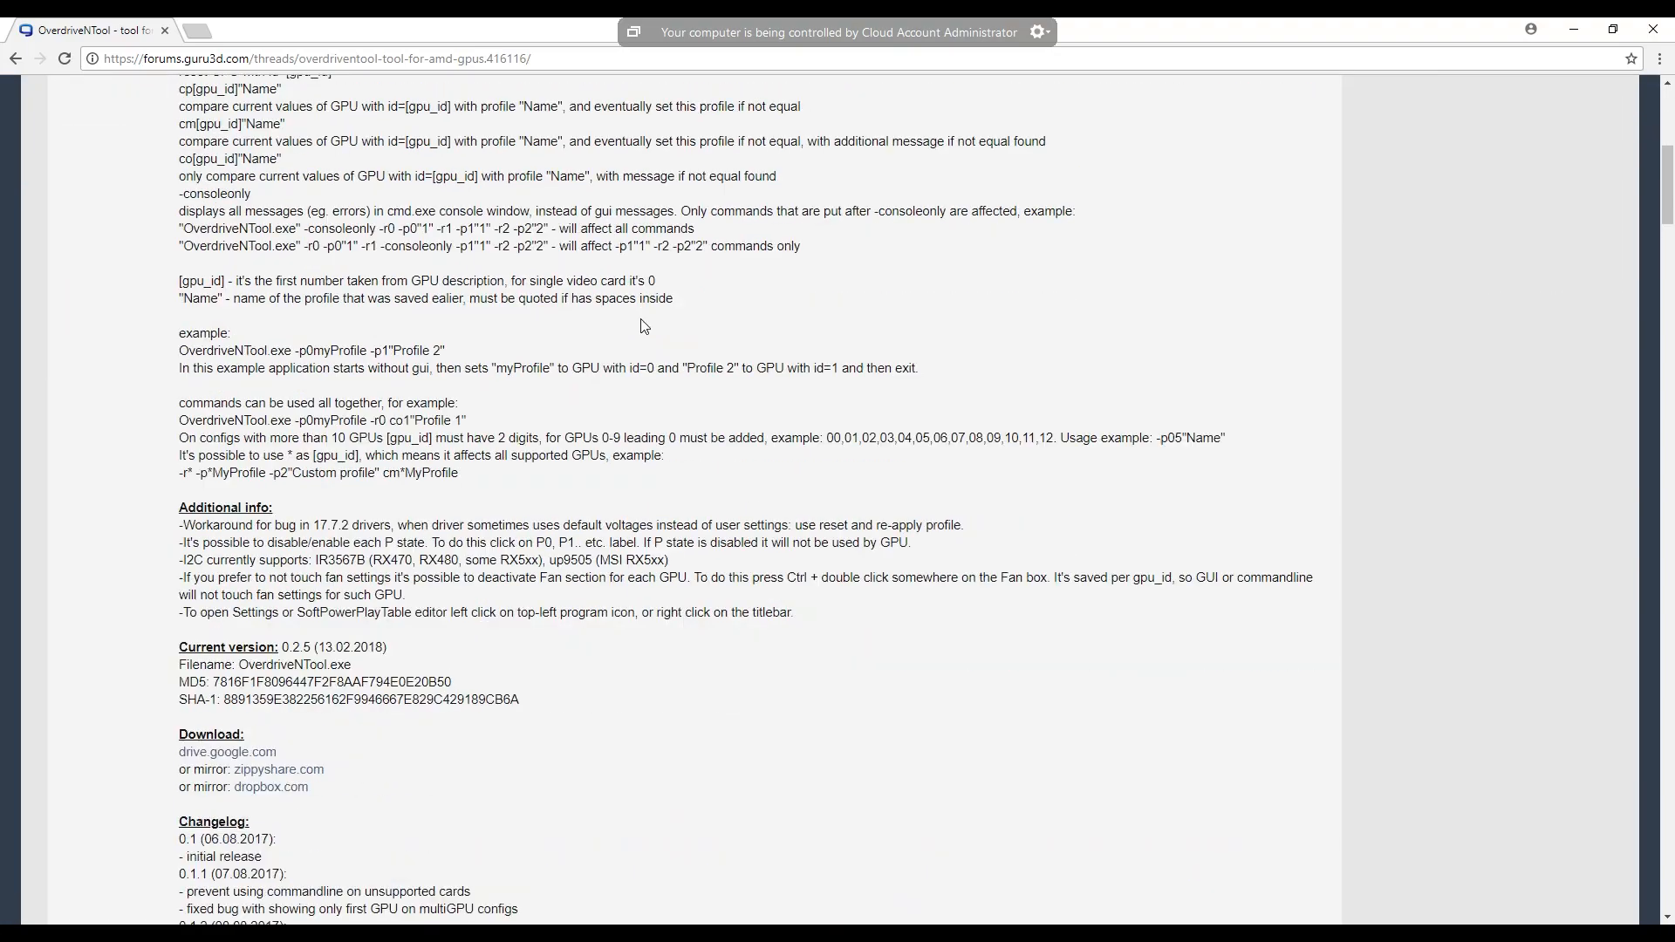
scroll(644, 327, down, 1)
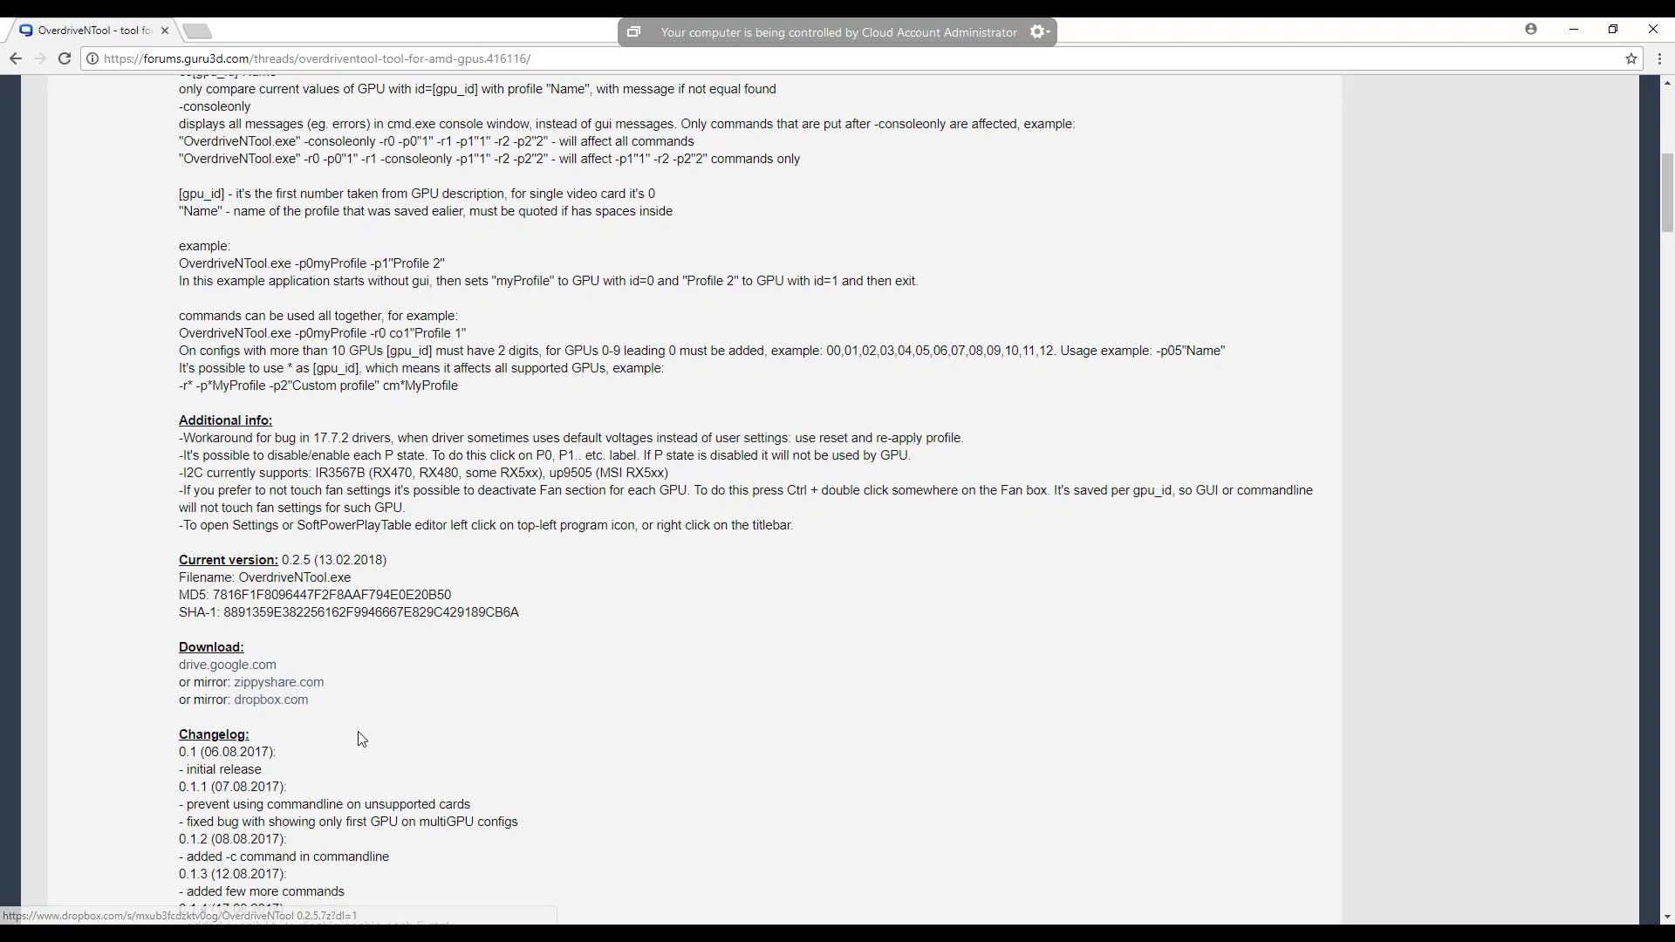
scroll(361, 737, down, 2)
scroll(361, 738, down, 7)
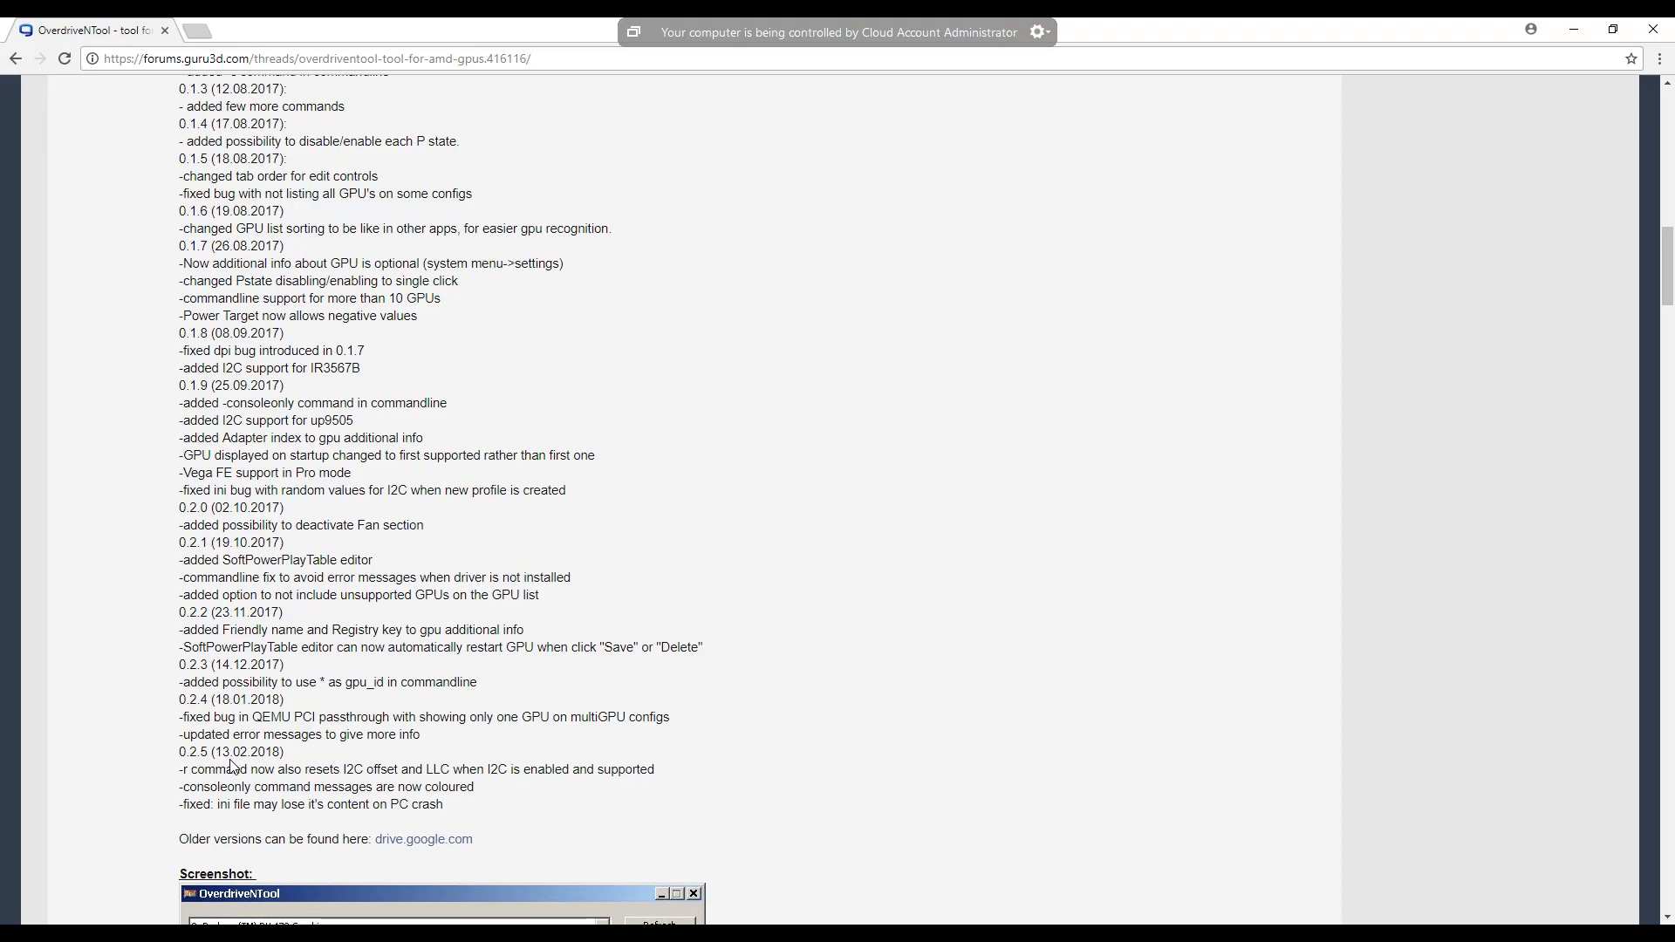
scroll(234, 766, up, 9)
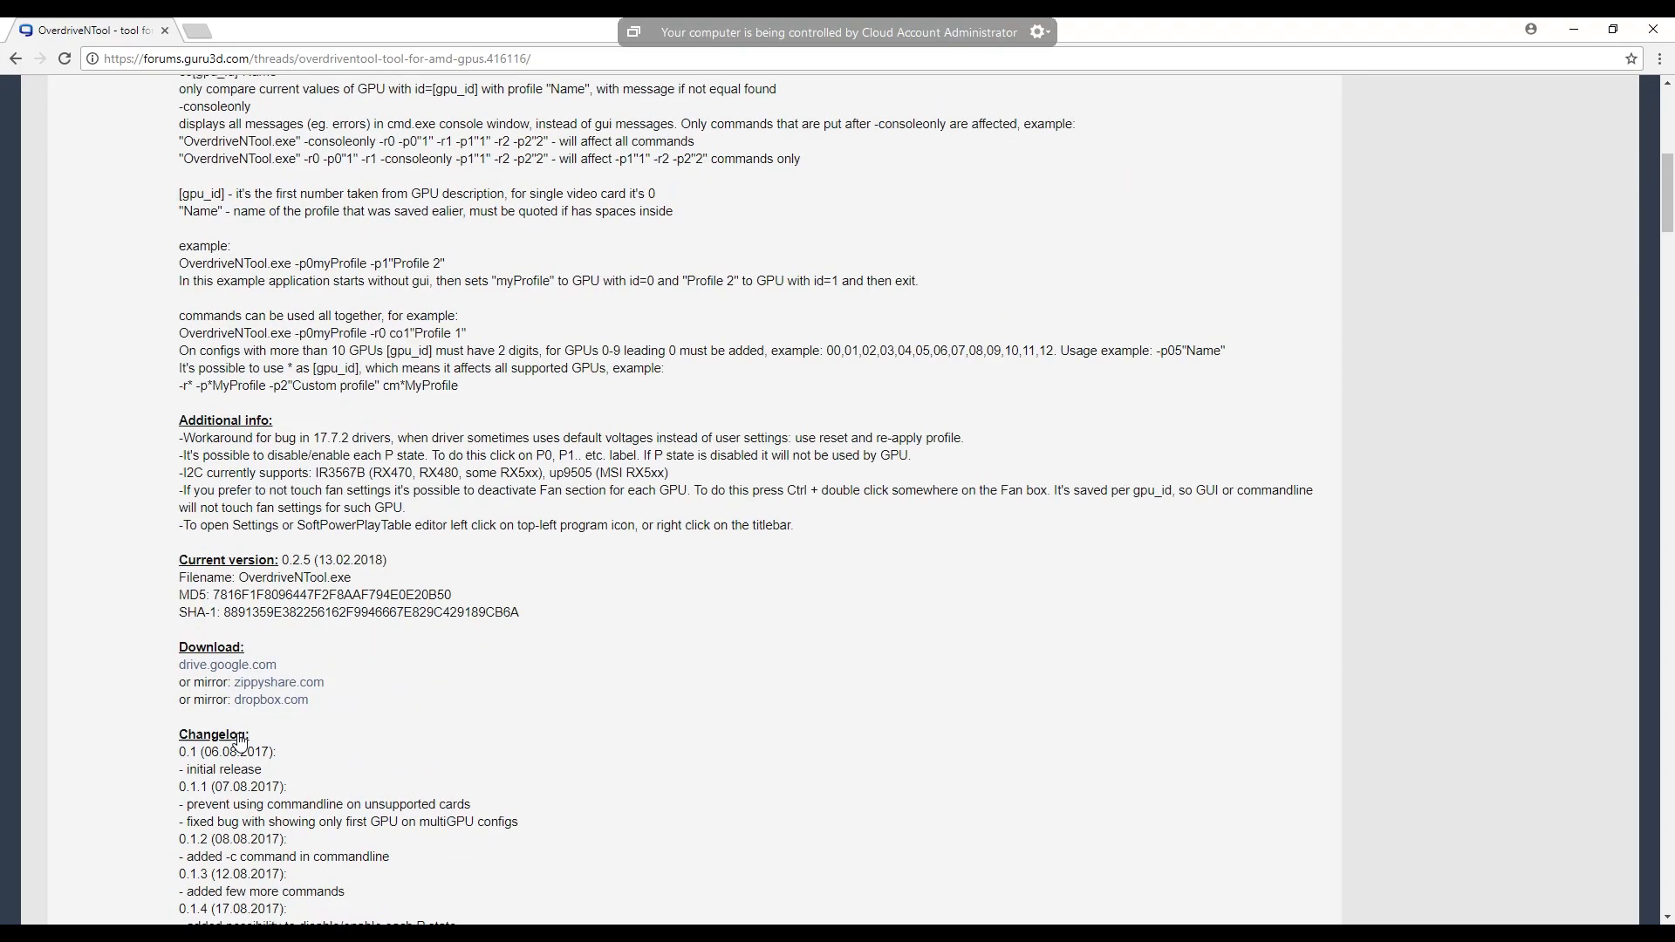
scroll(240, 742, up, 2)
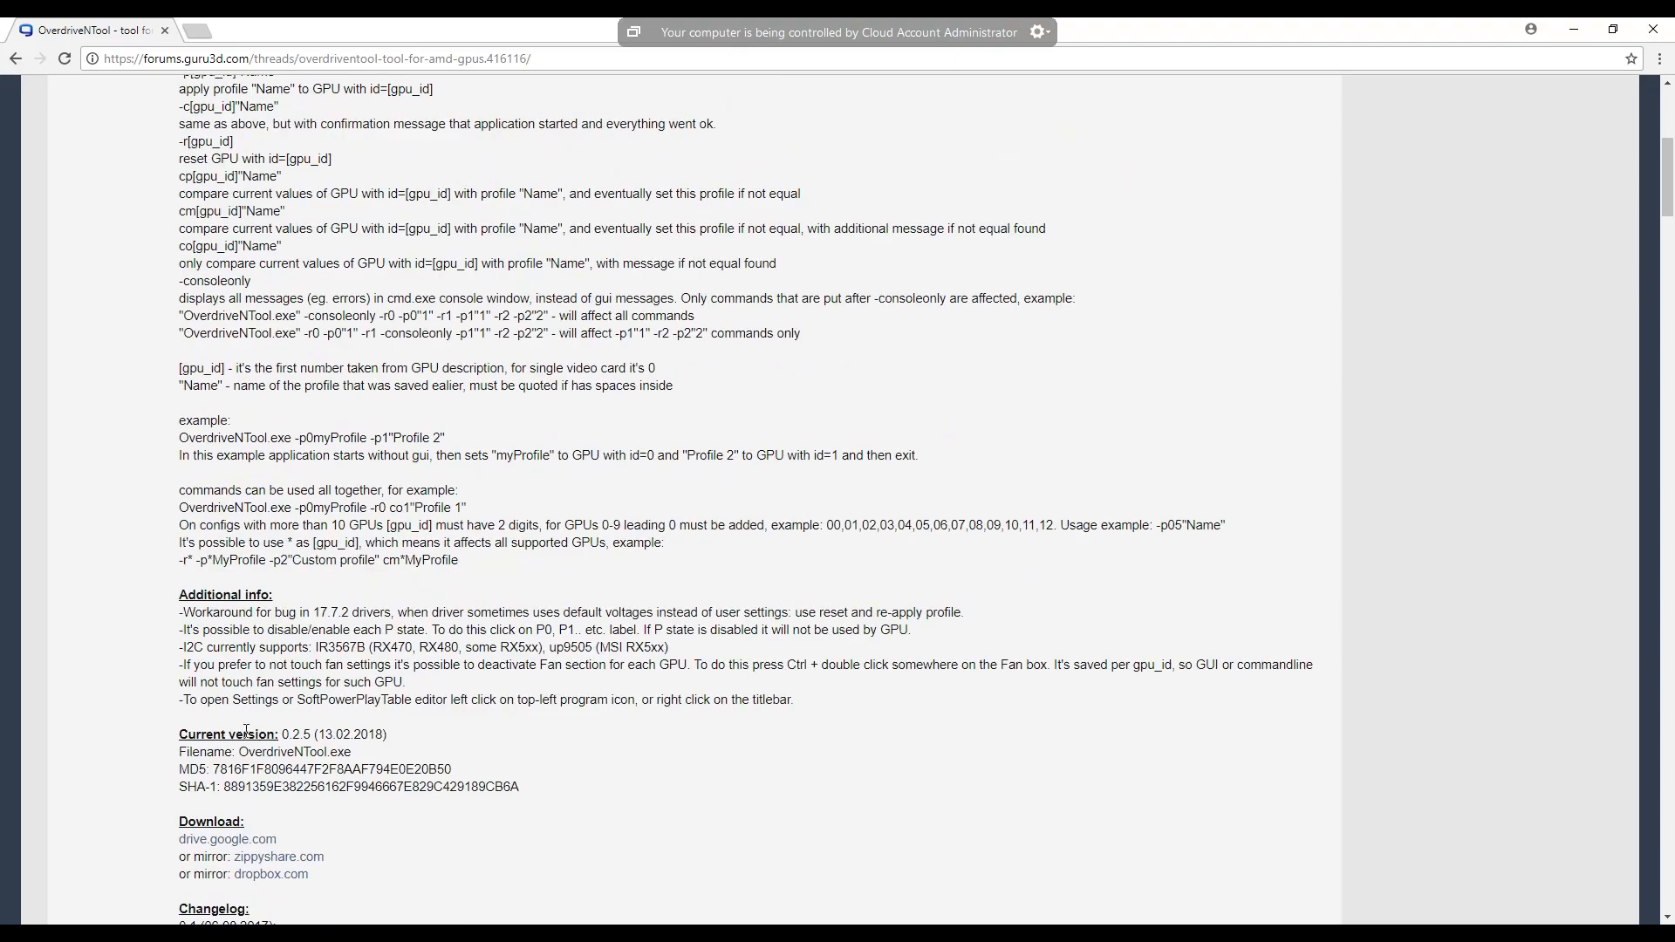
- Open the OverdriveNTool 0.2.5.7z download from the forum post's drive.google.com link and minimize the browser
click(237, 840)
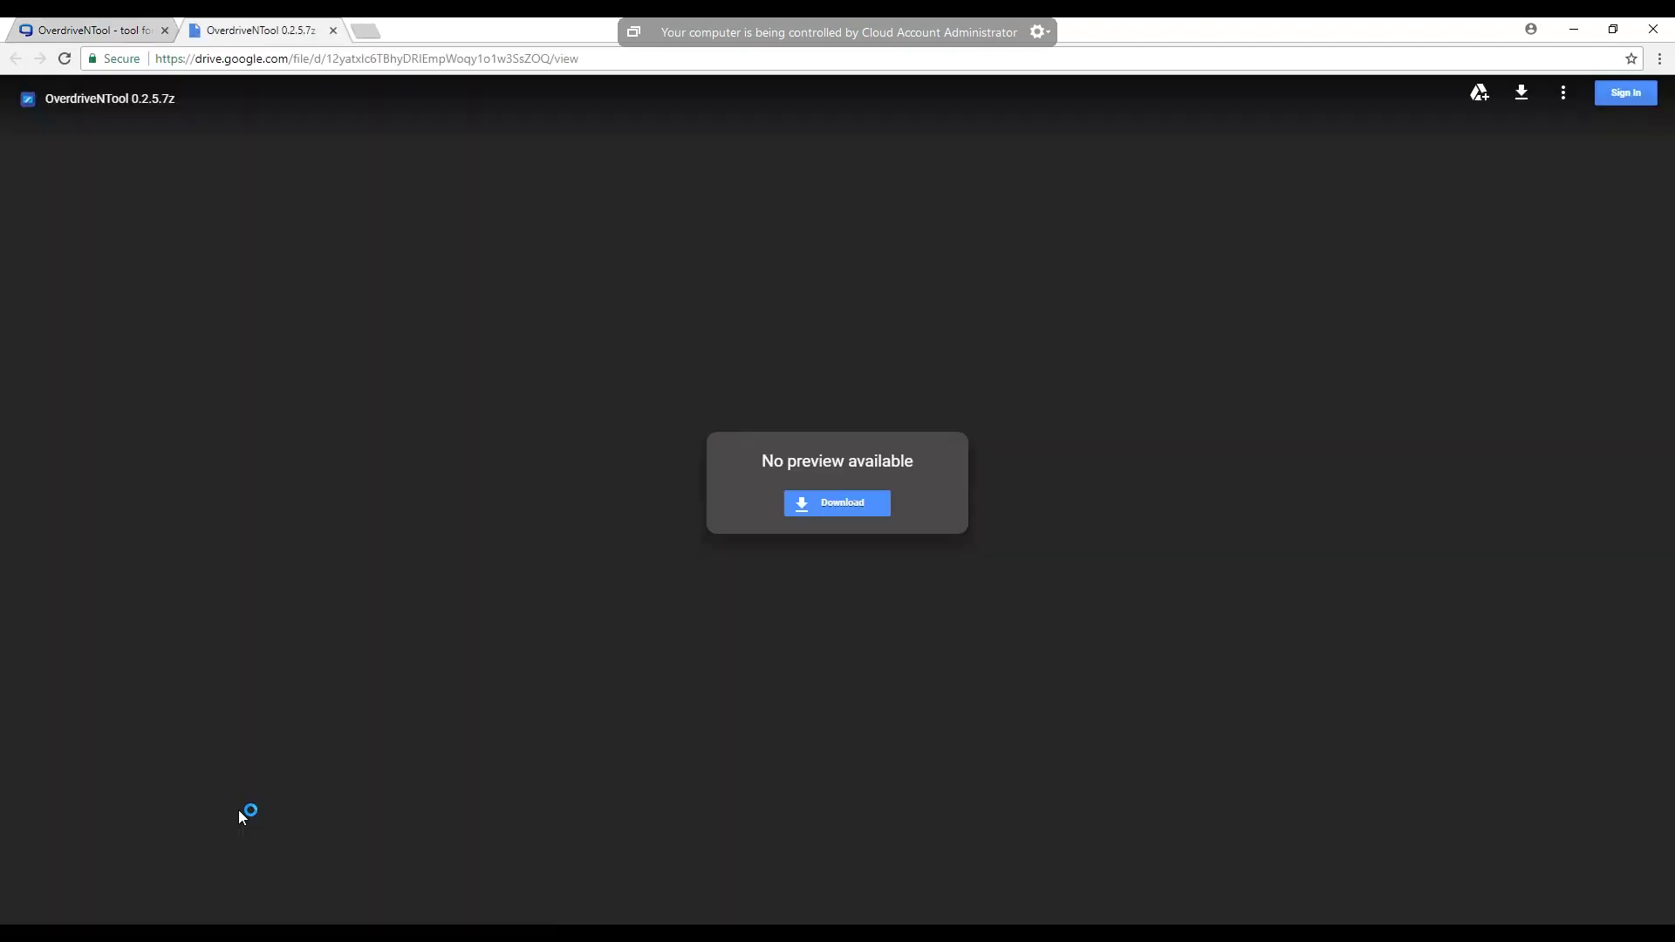
click(826, 508)
click(1573, 35)
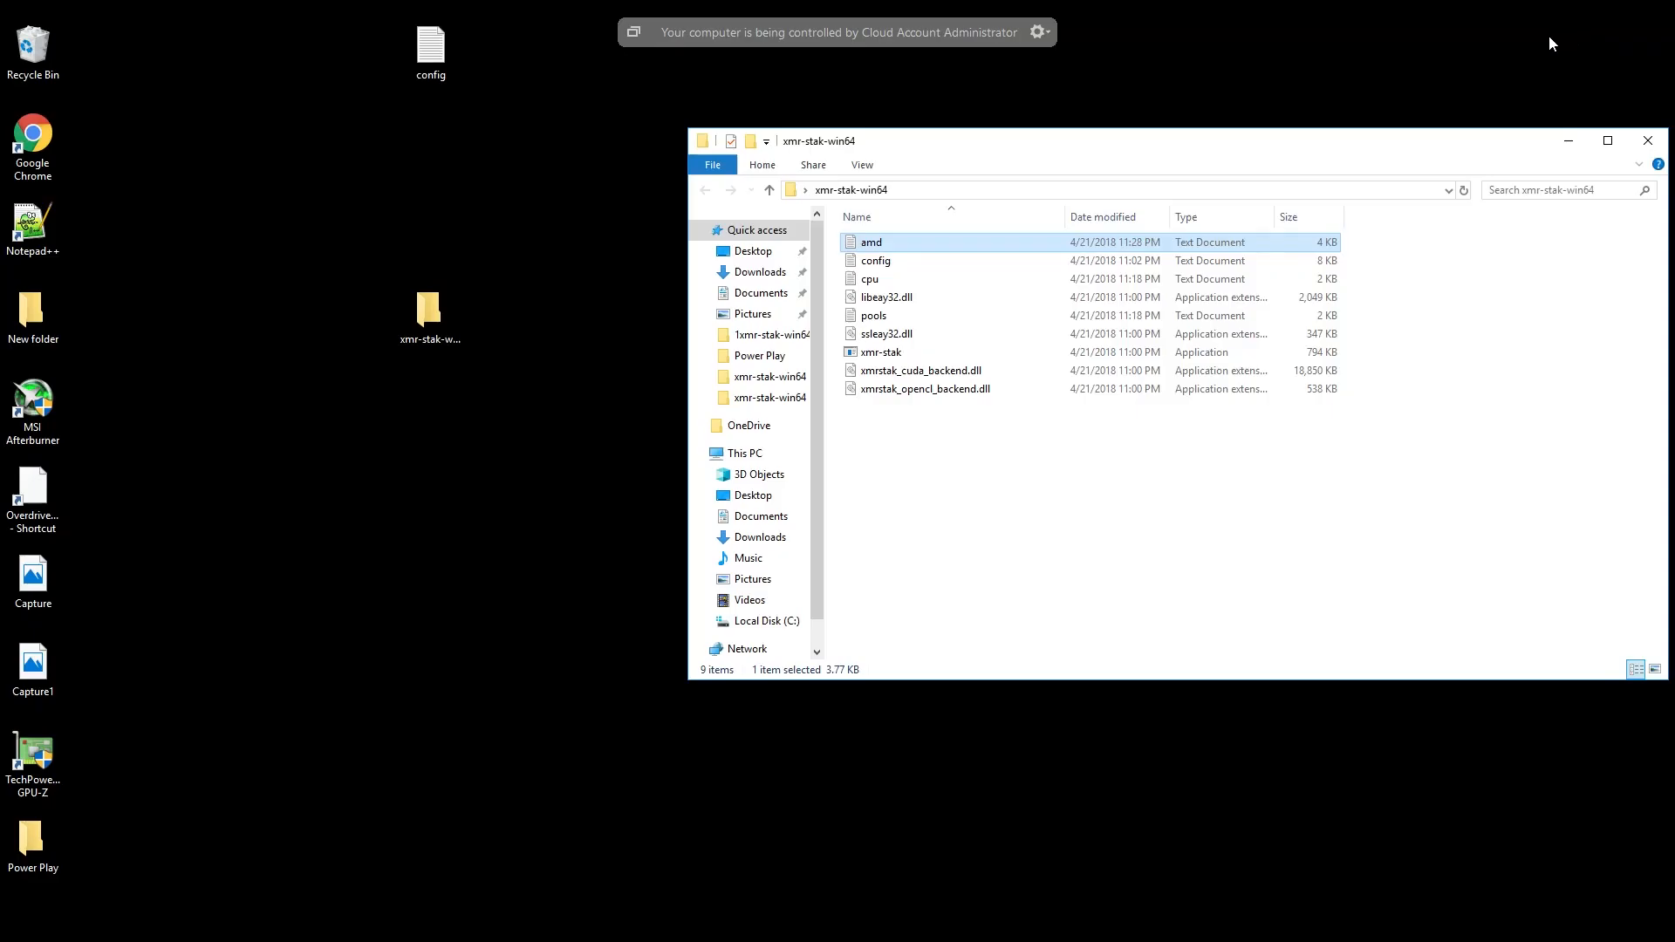
- Open the xmr-stak-win64 folder inside New folder on the desktop
double_click(31, 320)
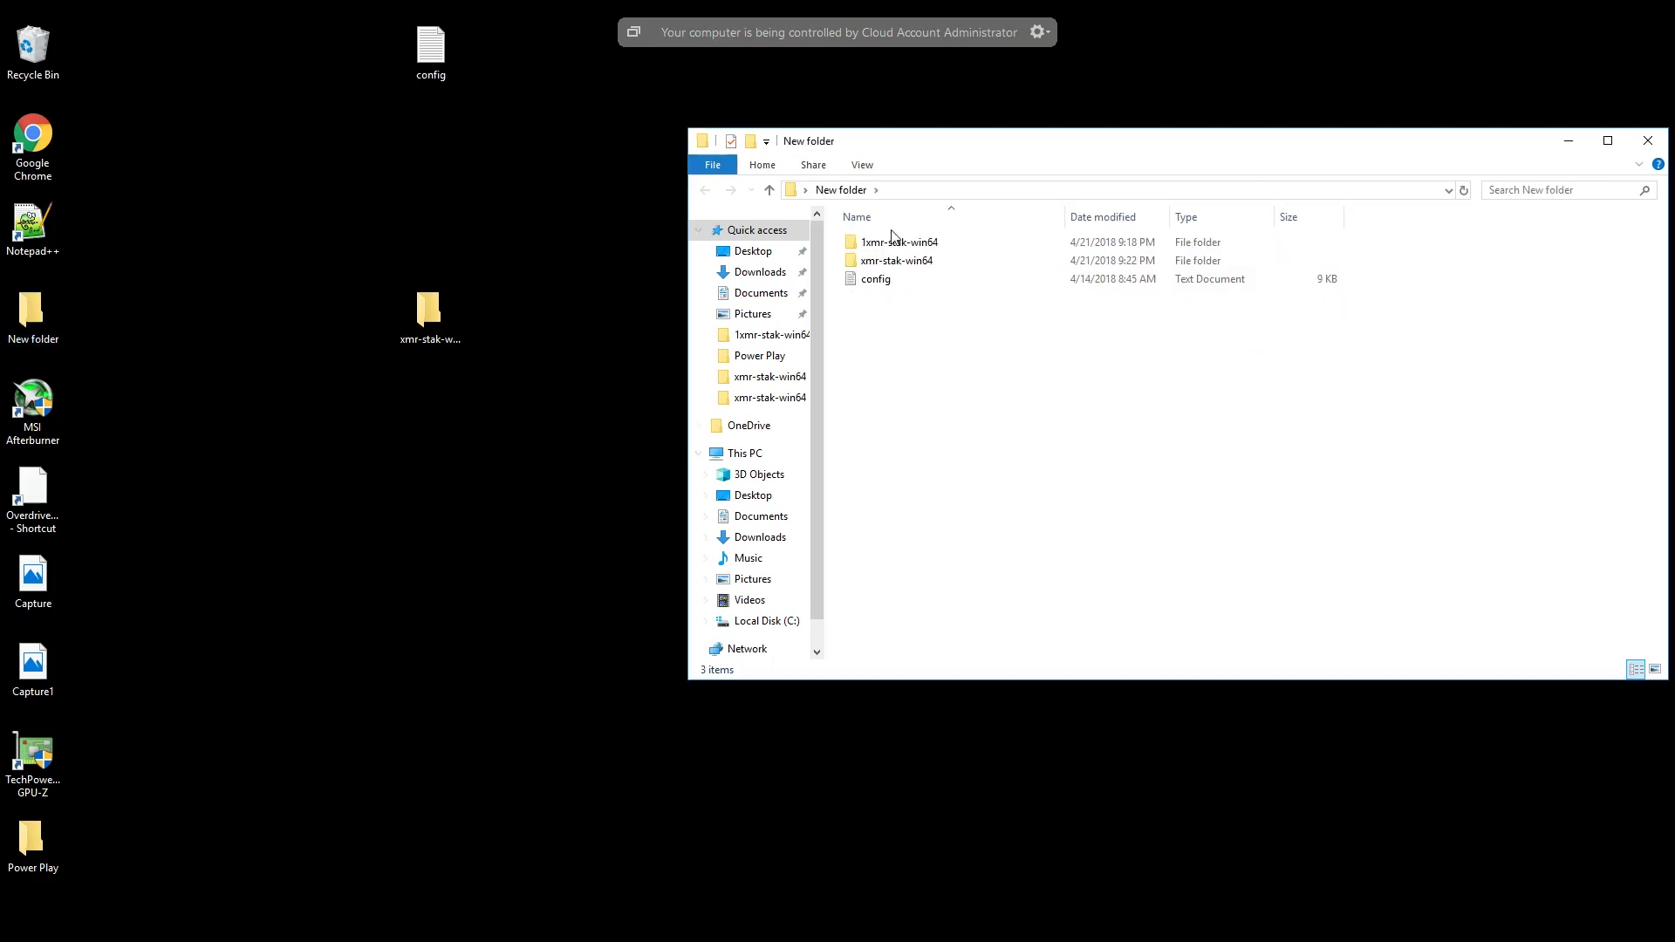
click(896, 264)
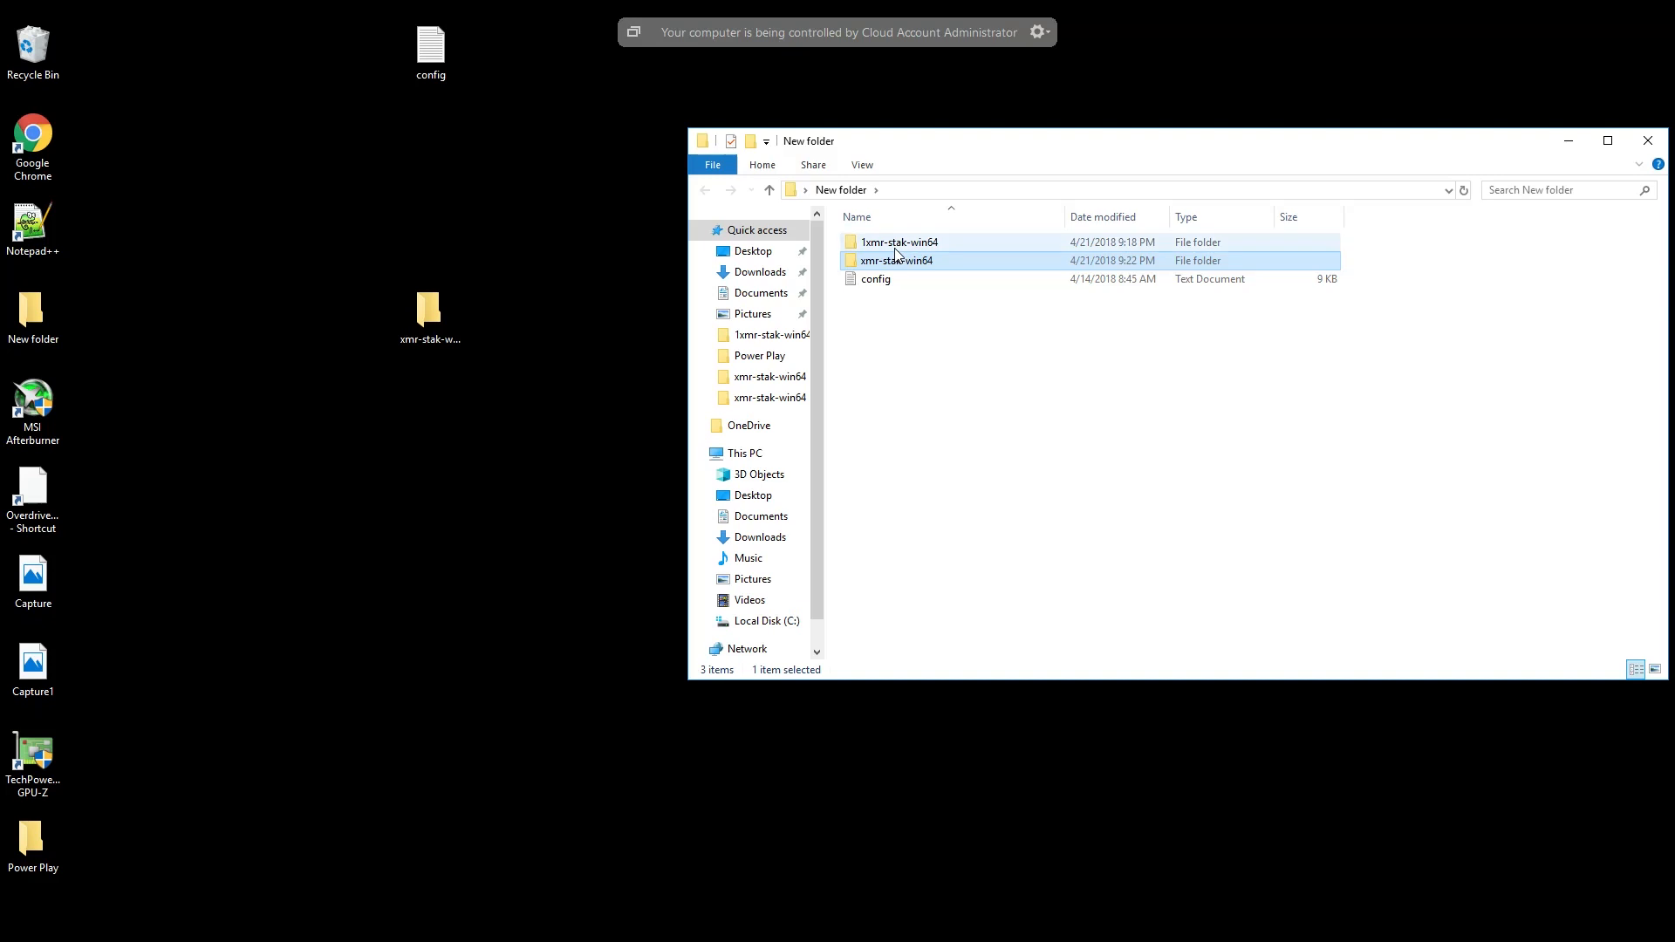
double_click(895, 248)
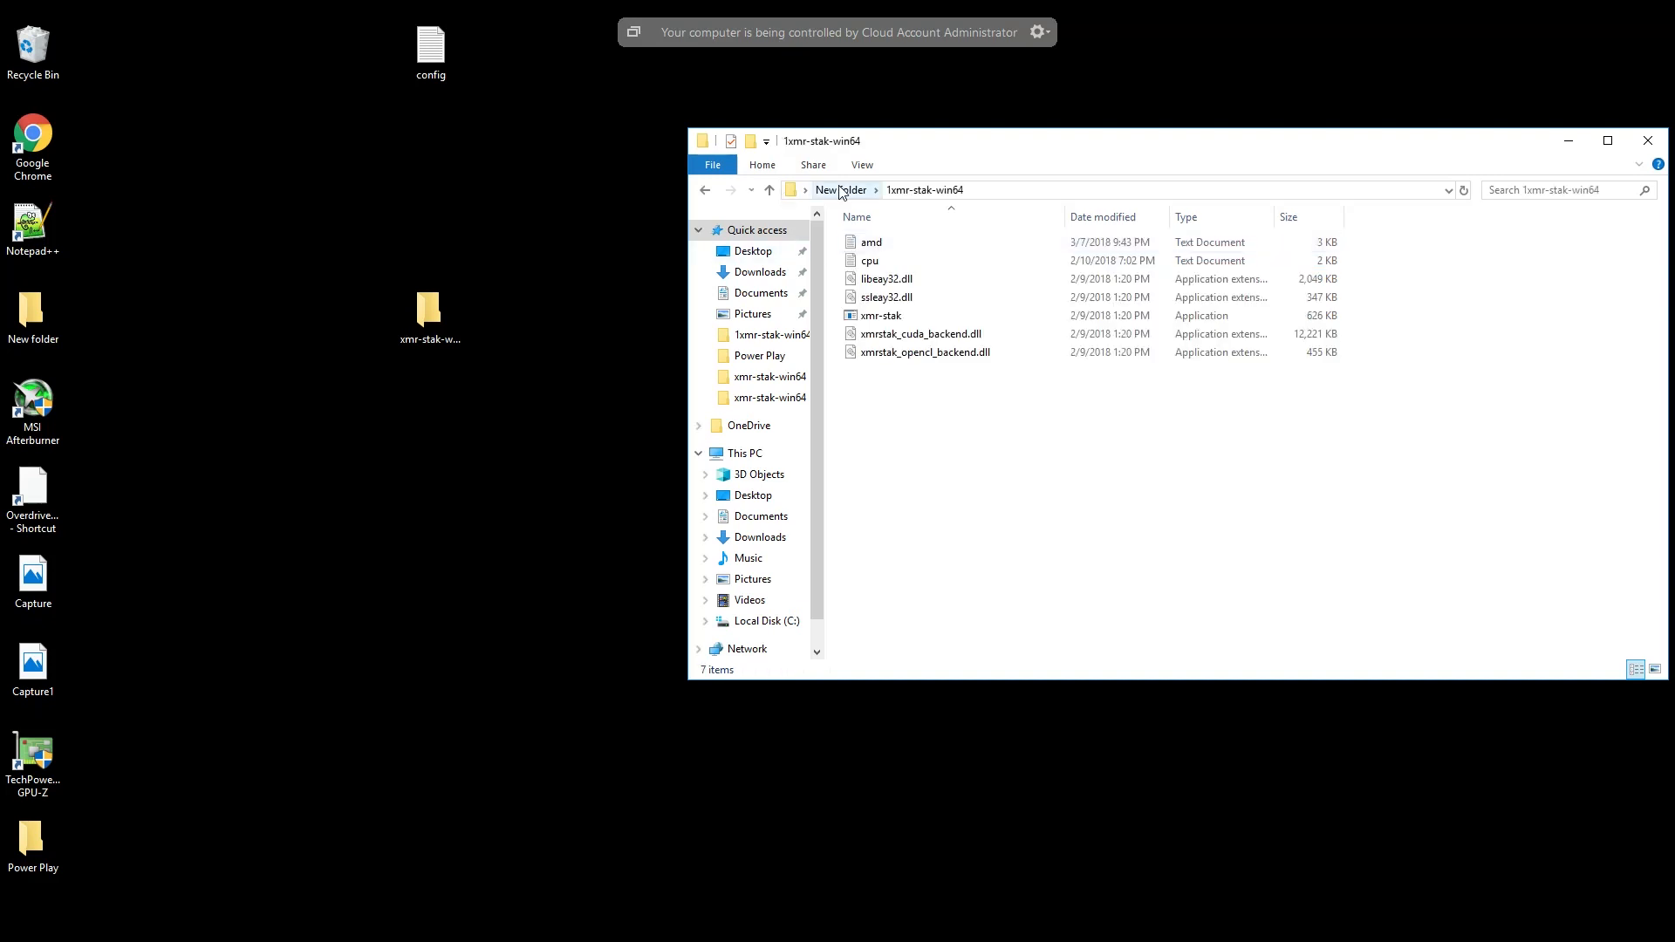
click(842, 192)
double_click(879, 262)
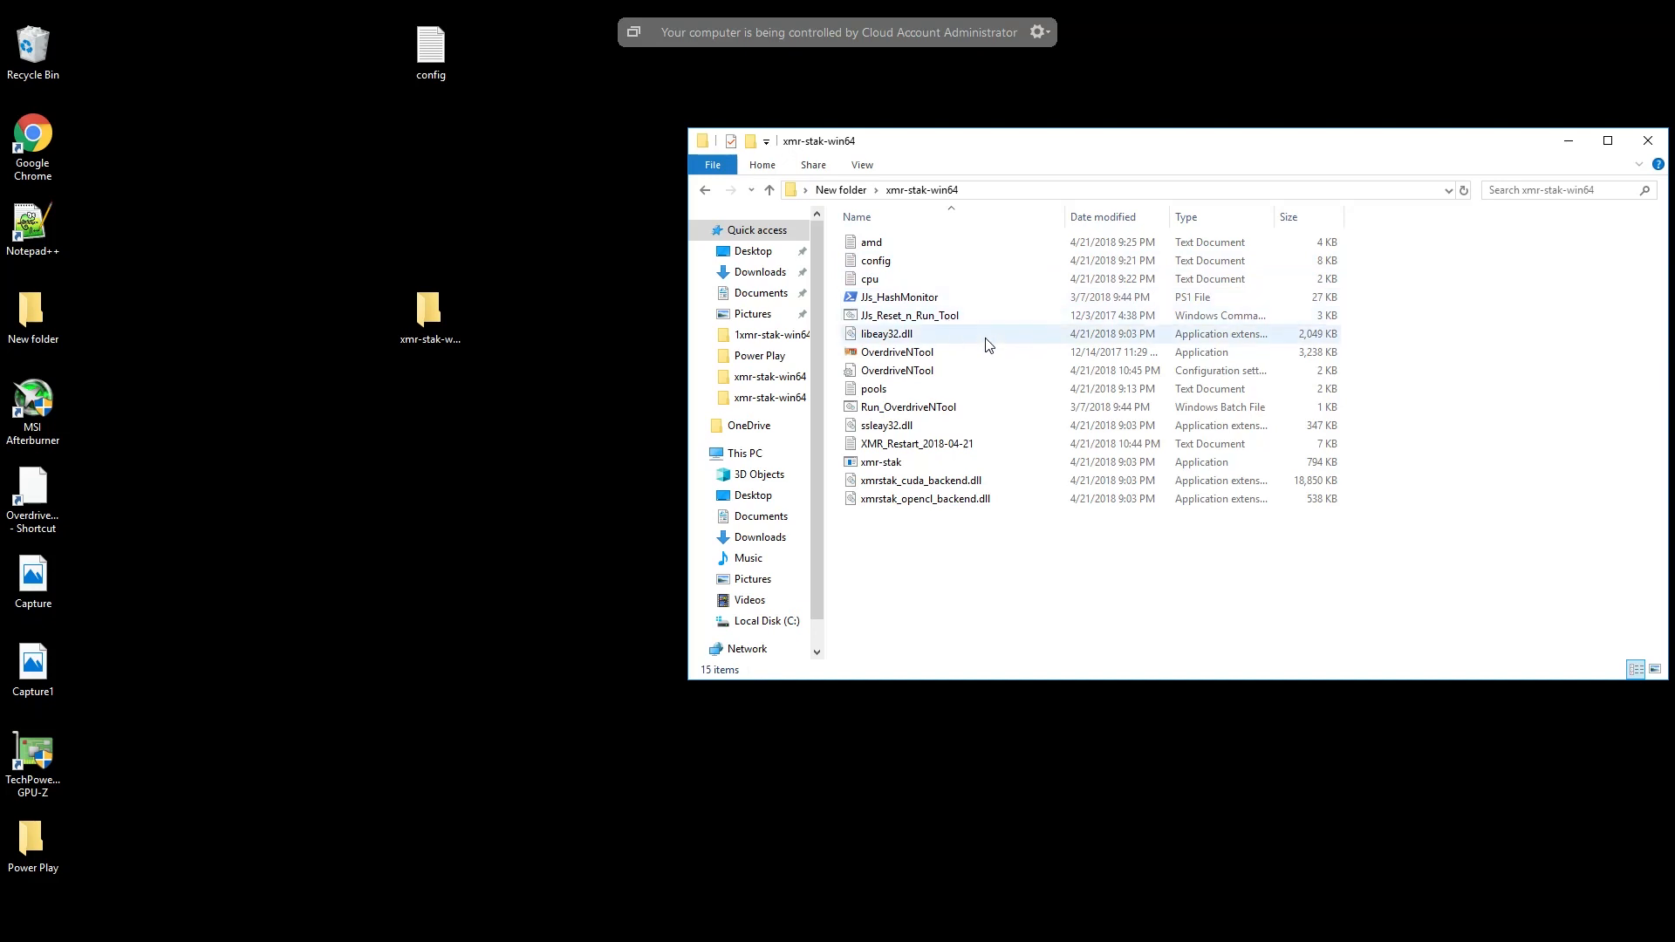
- Open the OverdriveNTool configuration settings file in Notepad++ and review its Vega64 and Vega56 profiles
right_click(912, 373)
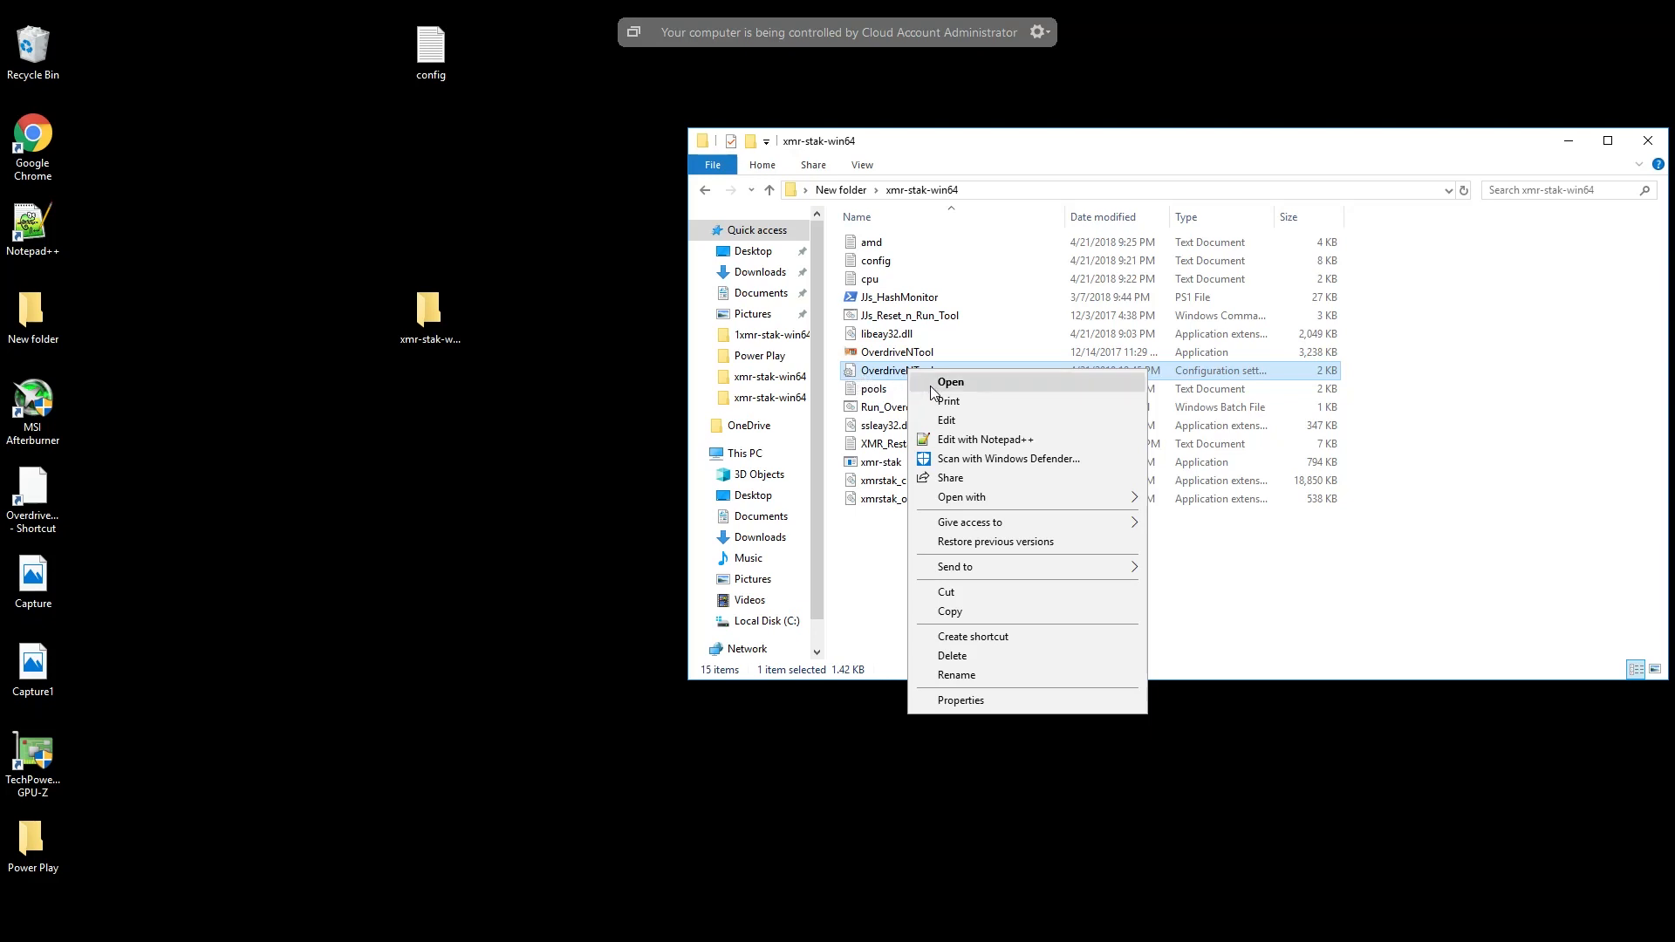
click(960, 441)
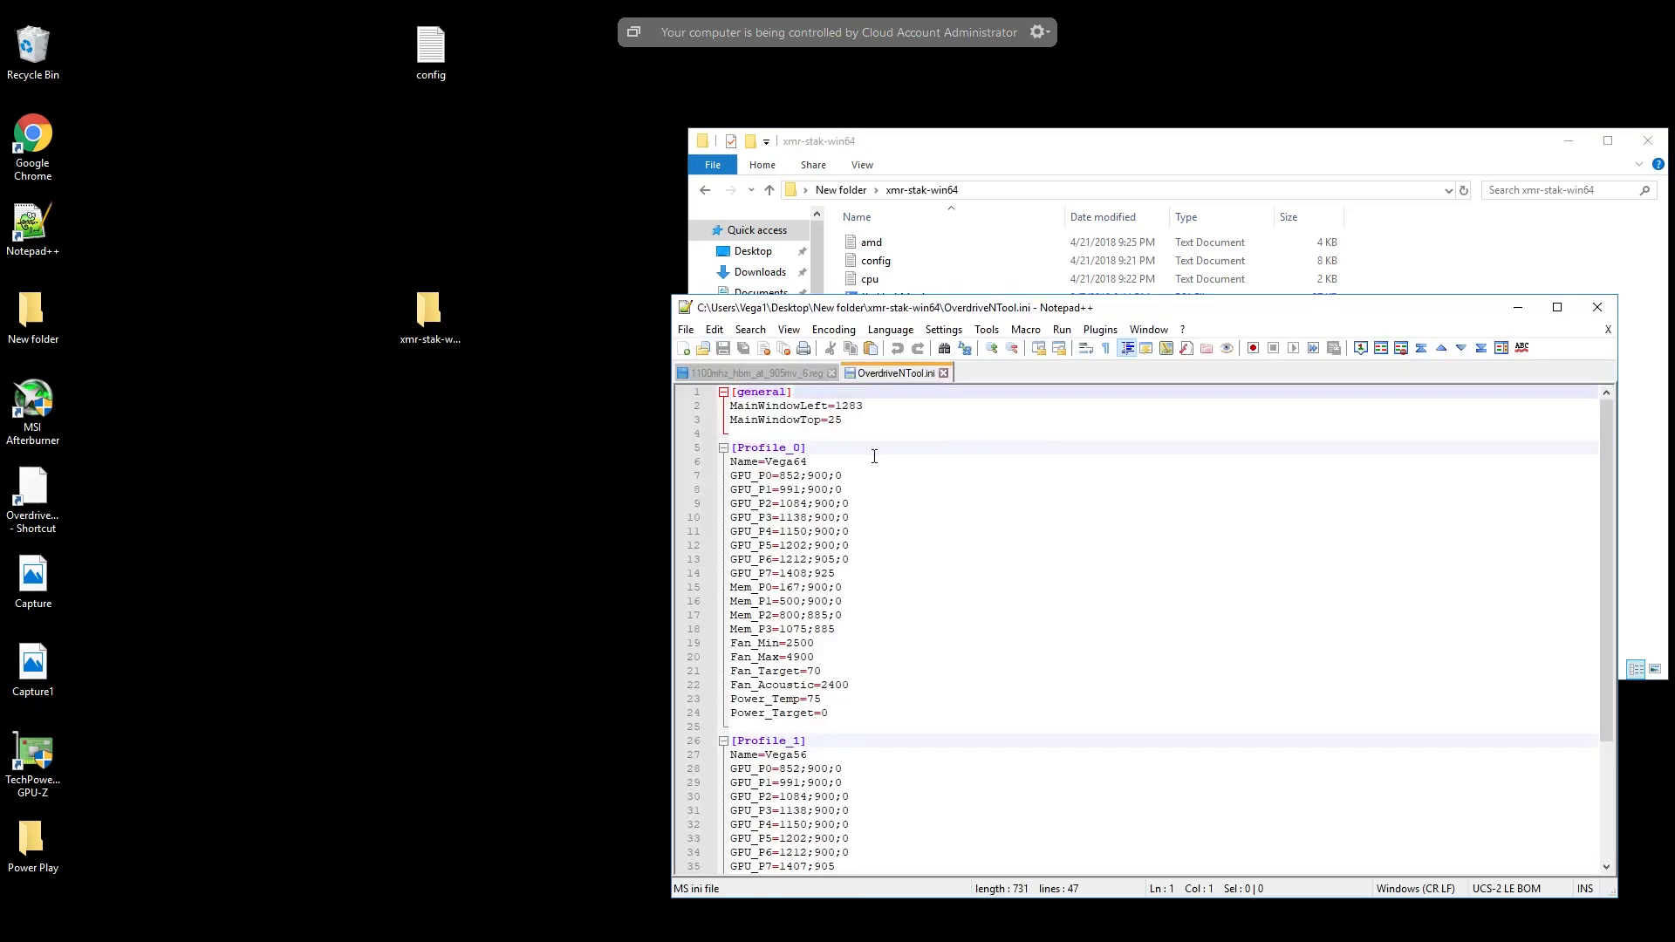
scroll(818, 432, down, 4)
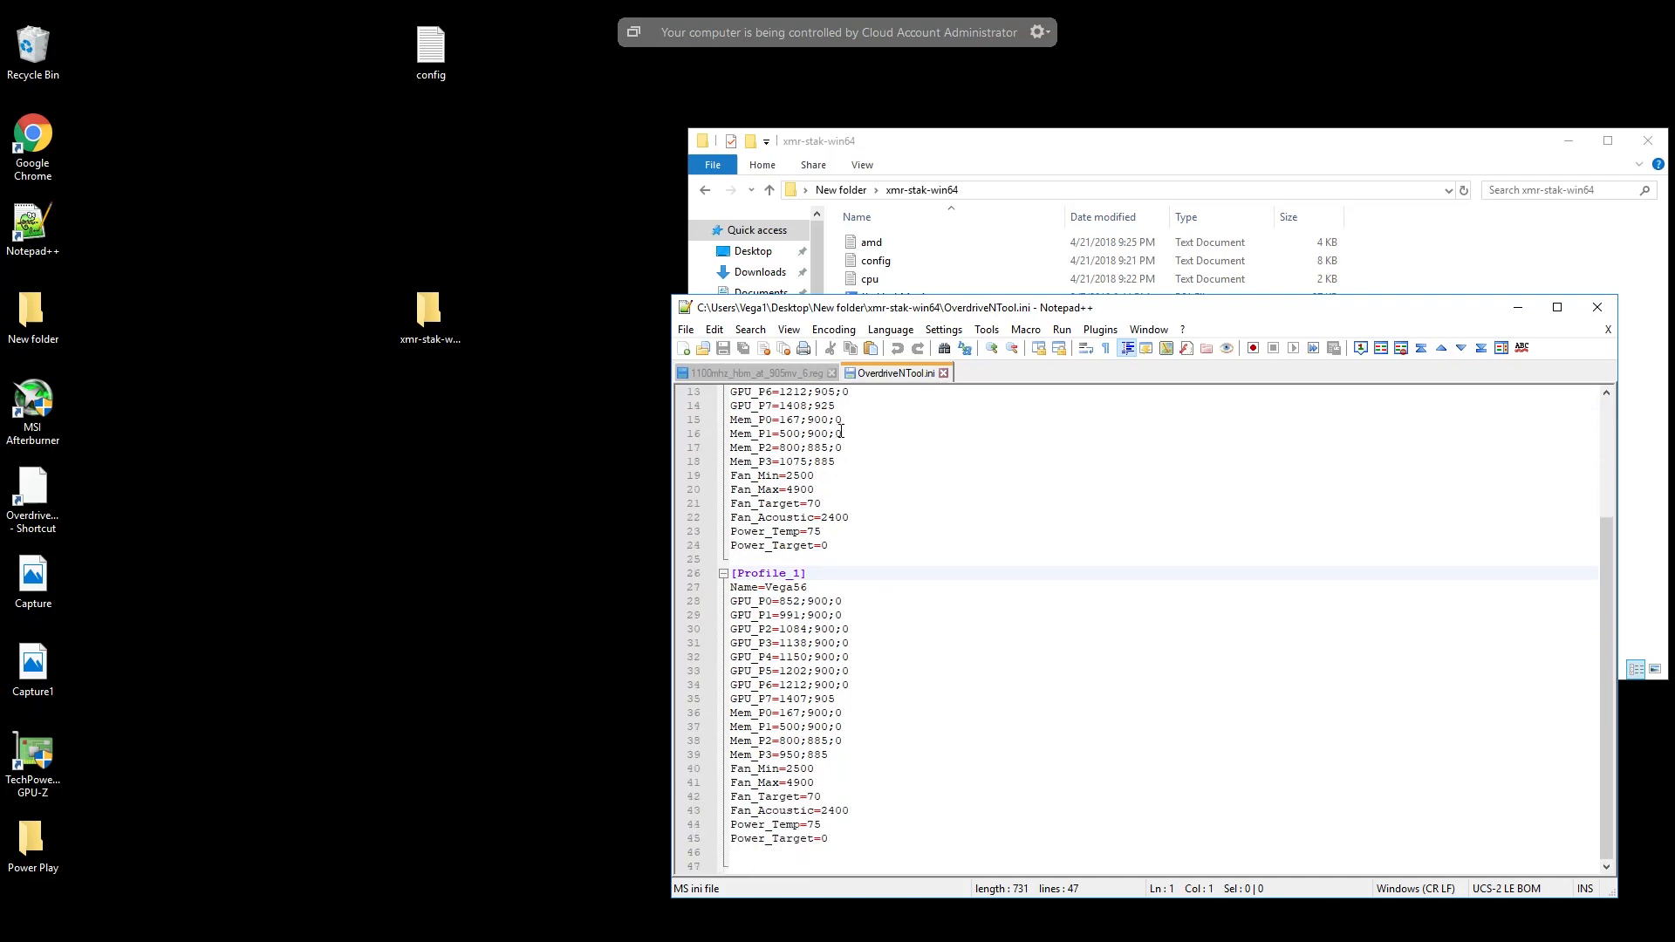
scroll(912, 516, up, 3)
scroll(914, 515, up, 1)
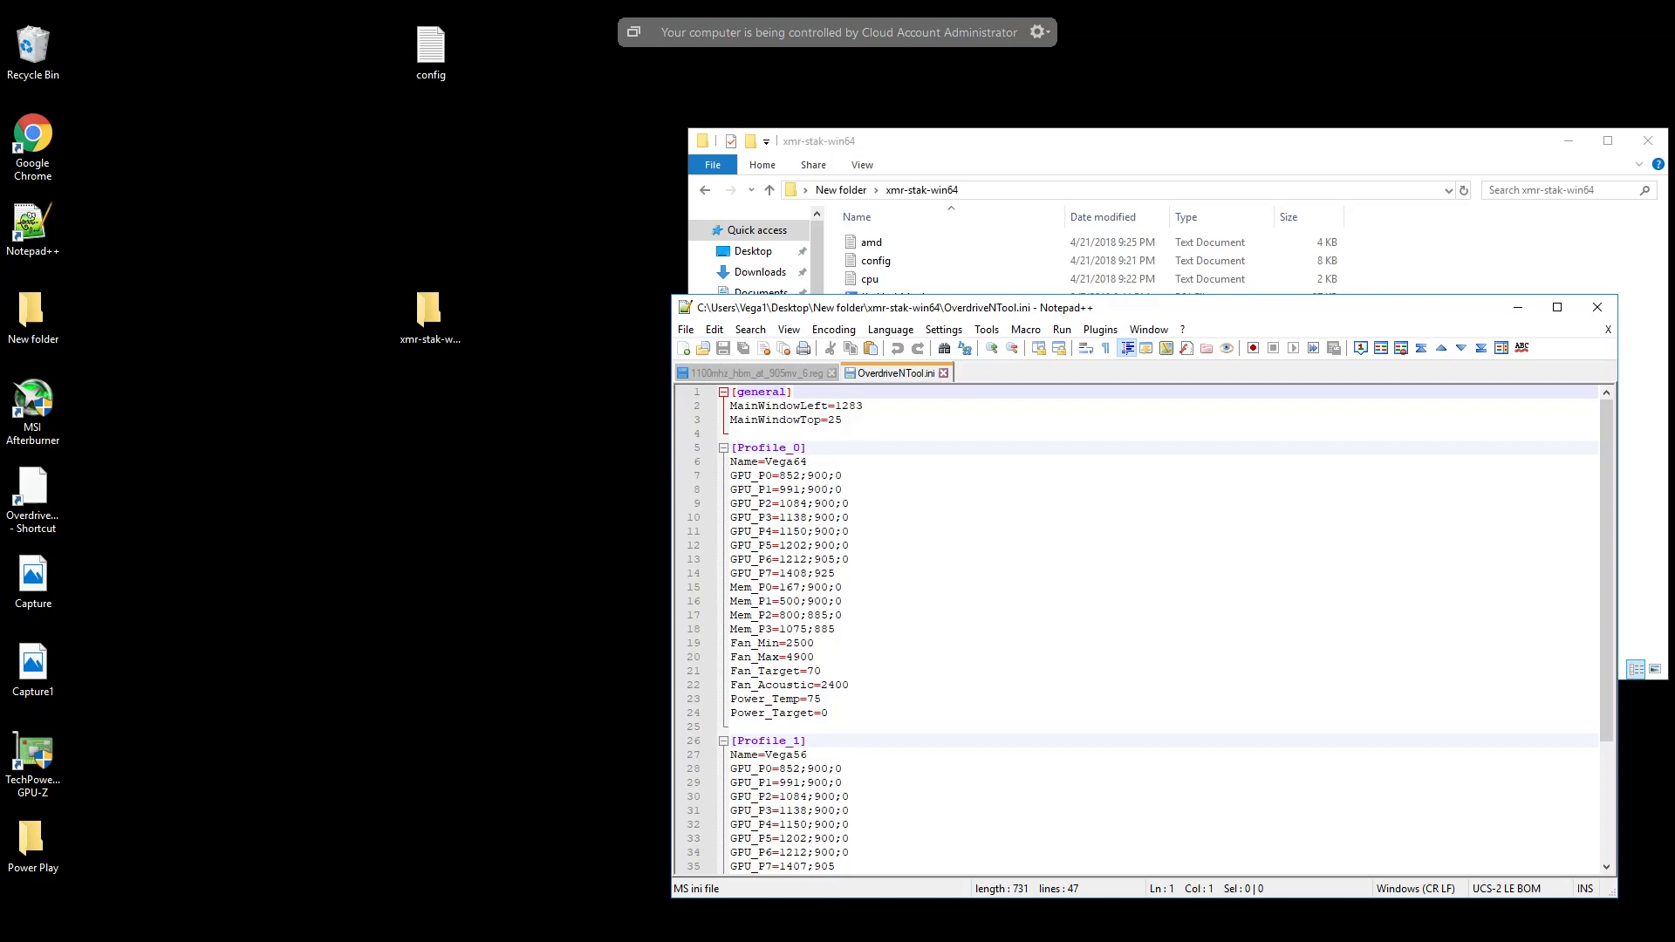
- Switch to Google Chrome, search the web for vega mining guides and open the vega.miningguides.com guide
click(473, 929)
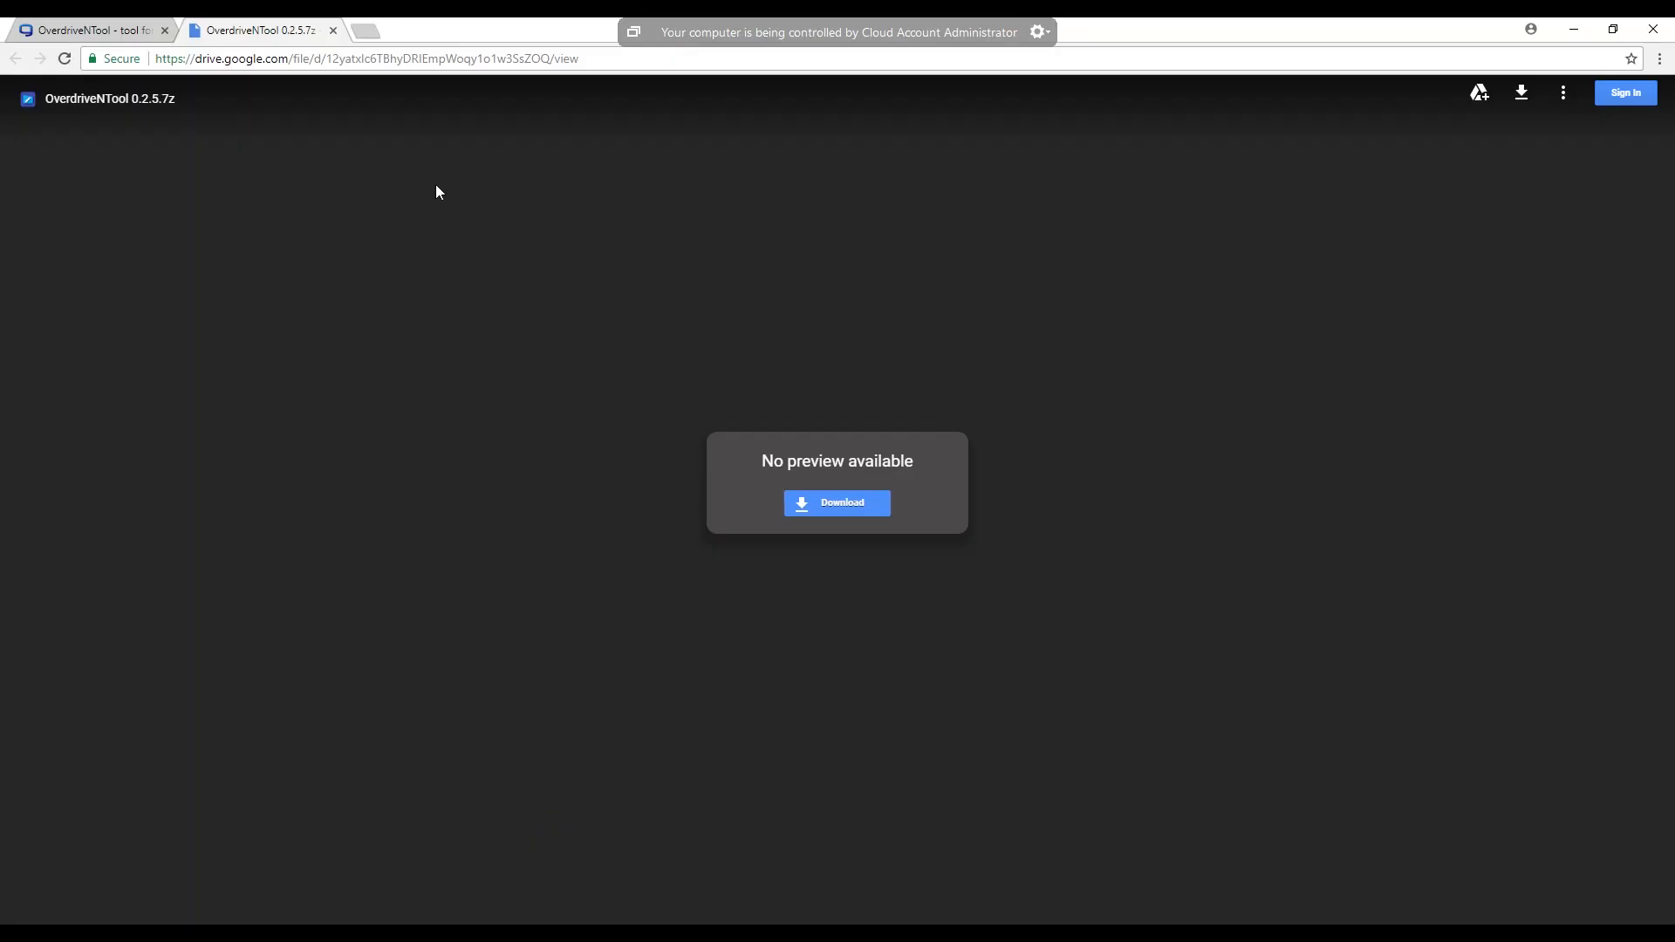
click(300, 58)
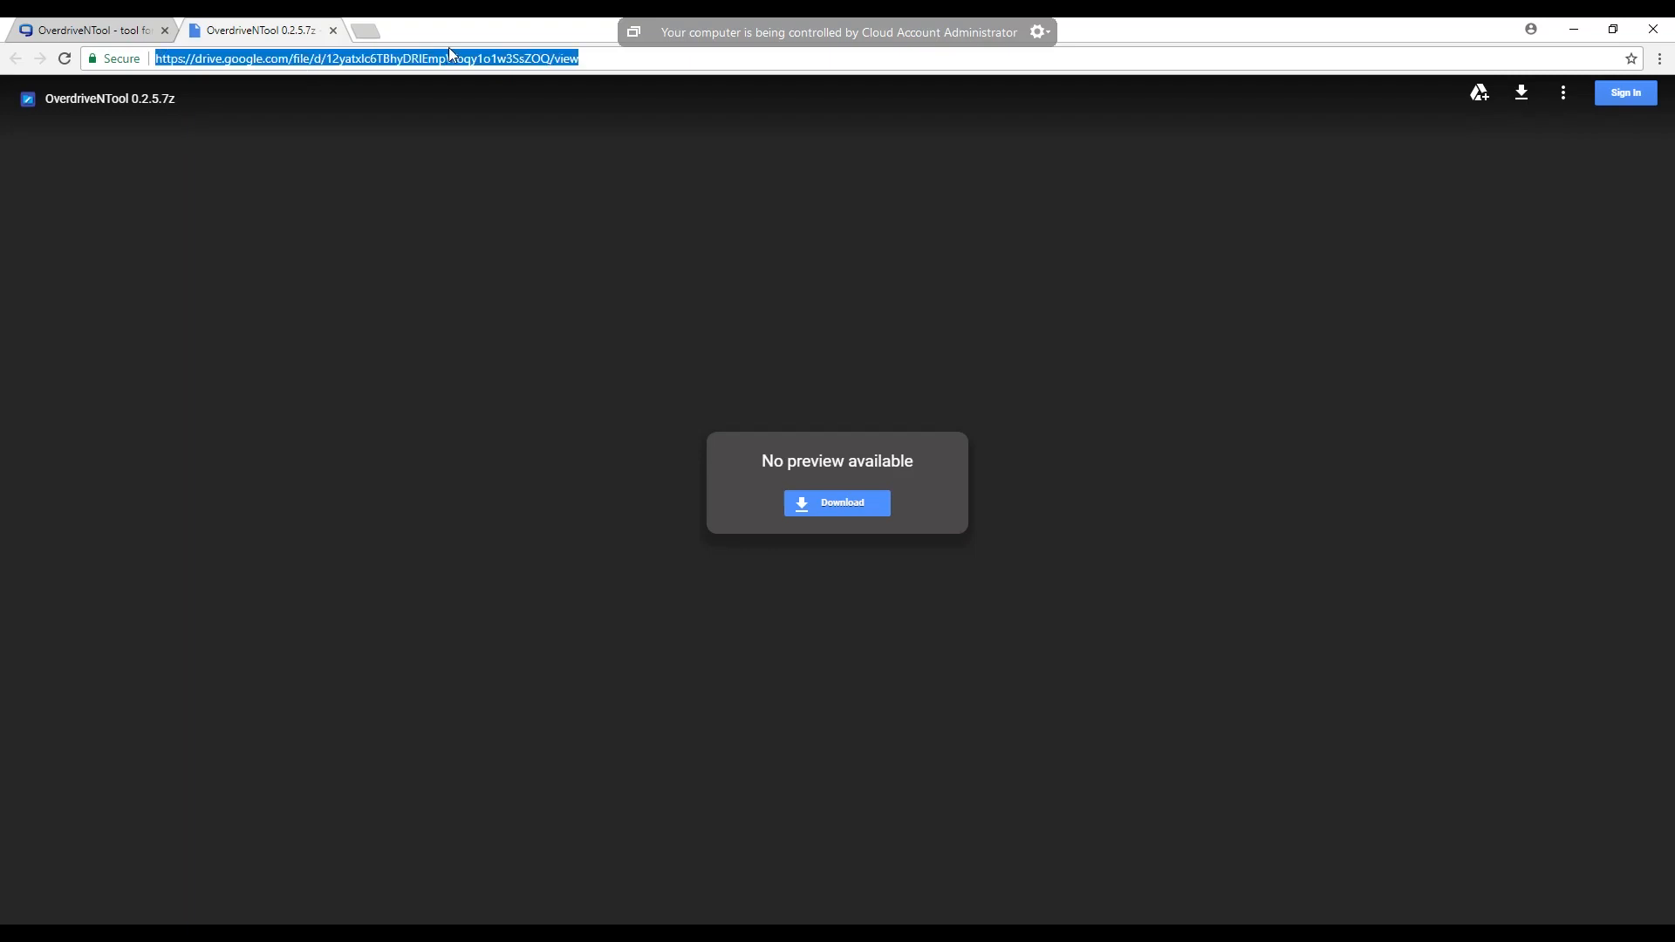
text(vega mining gu)
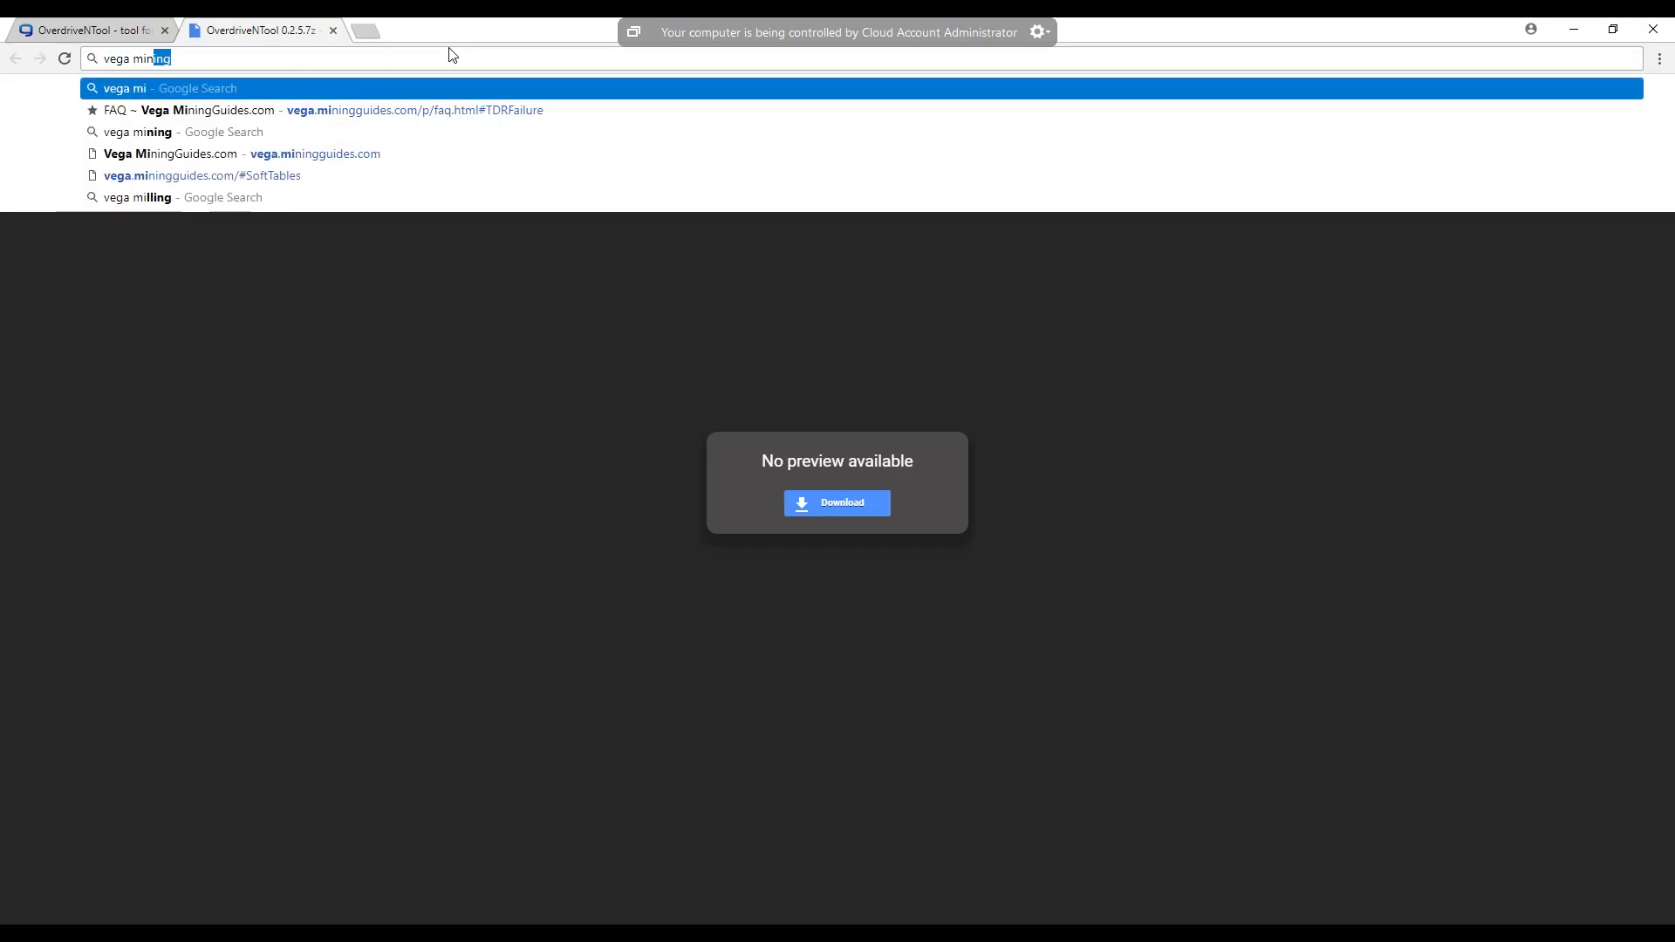
text(ides)
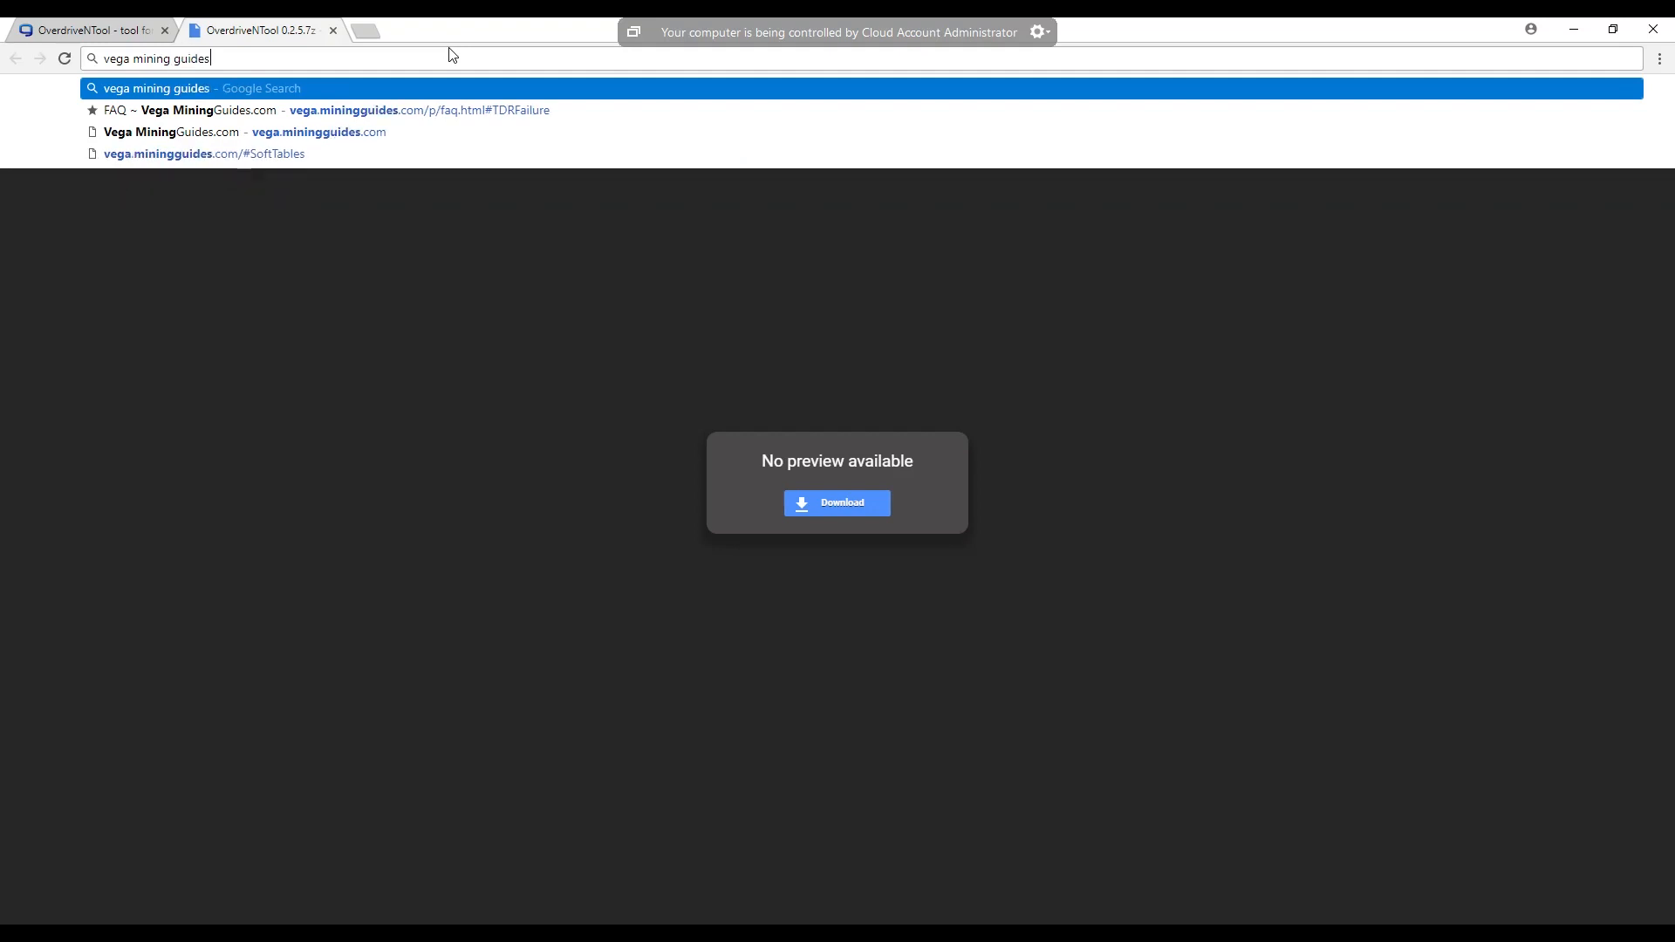
key(Return)
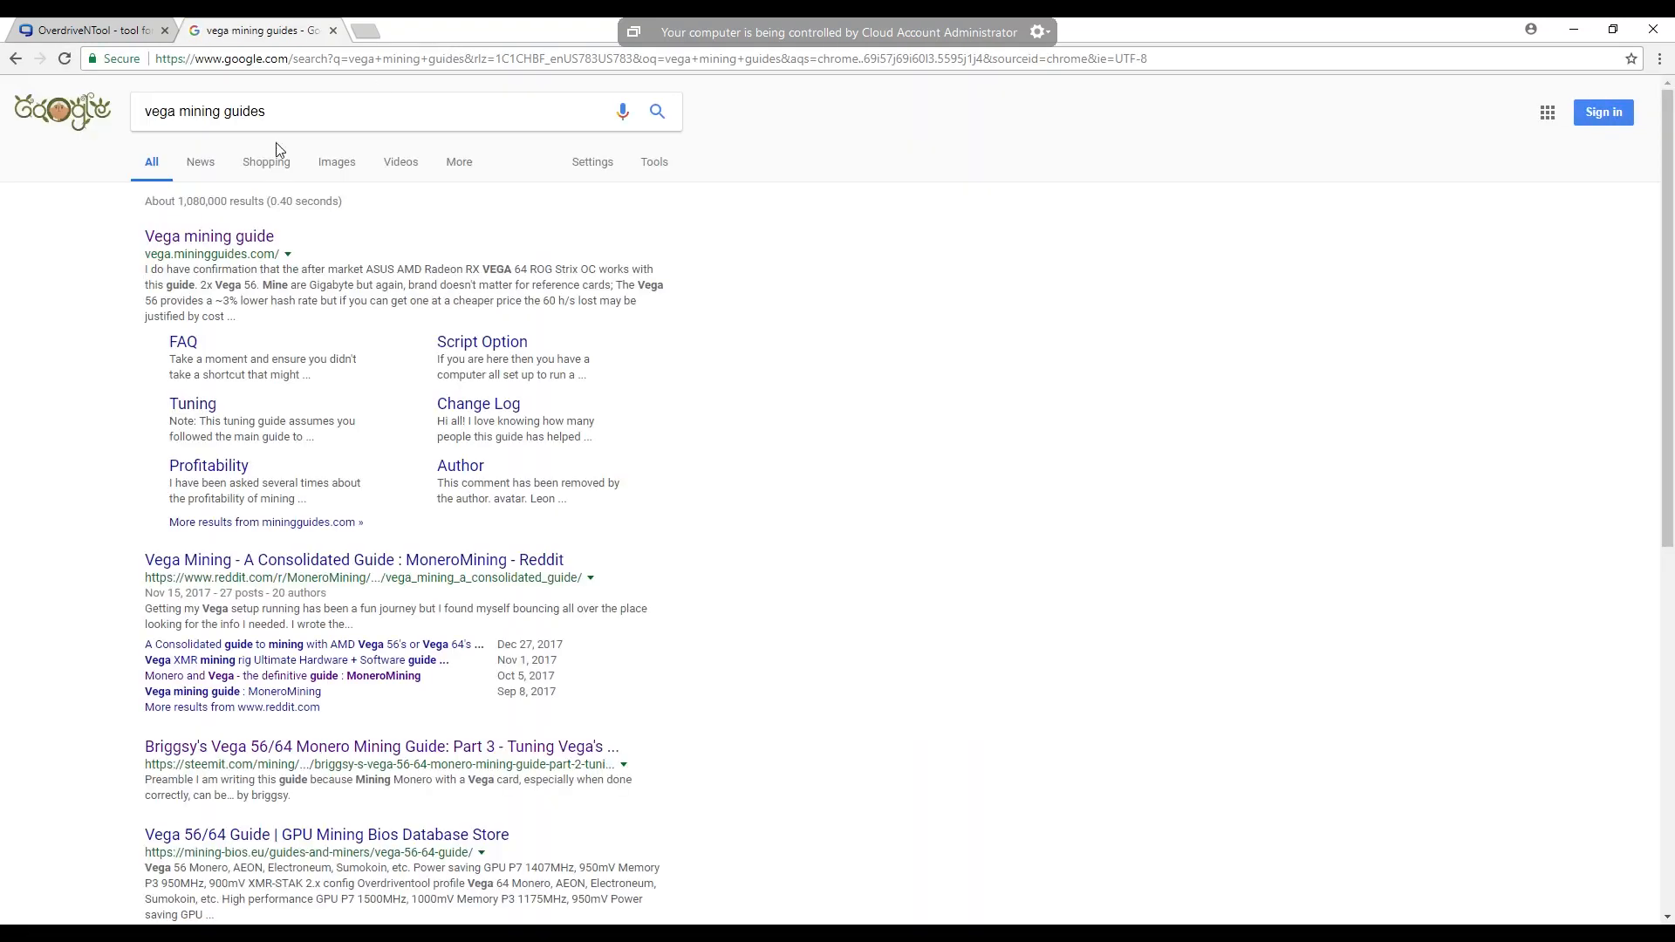
click(229, 240)
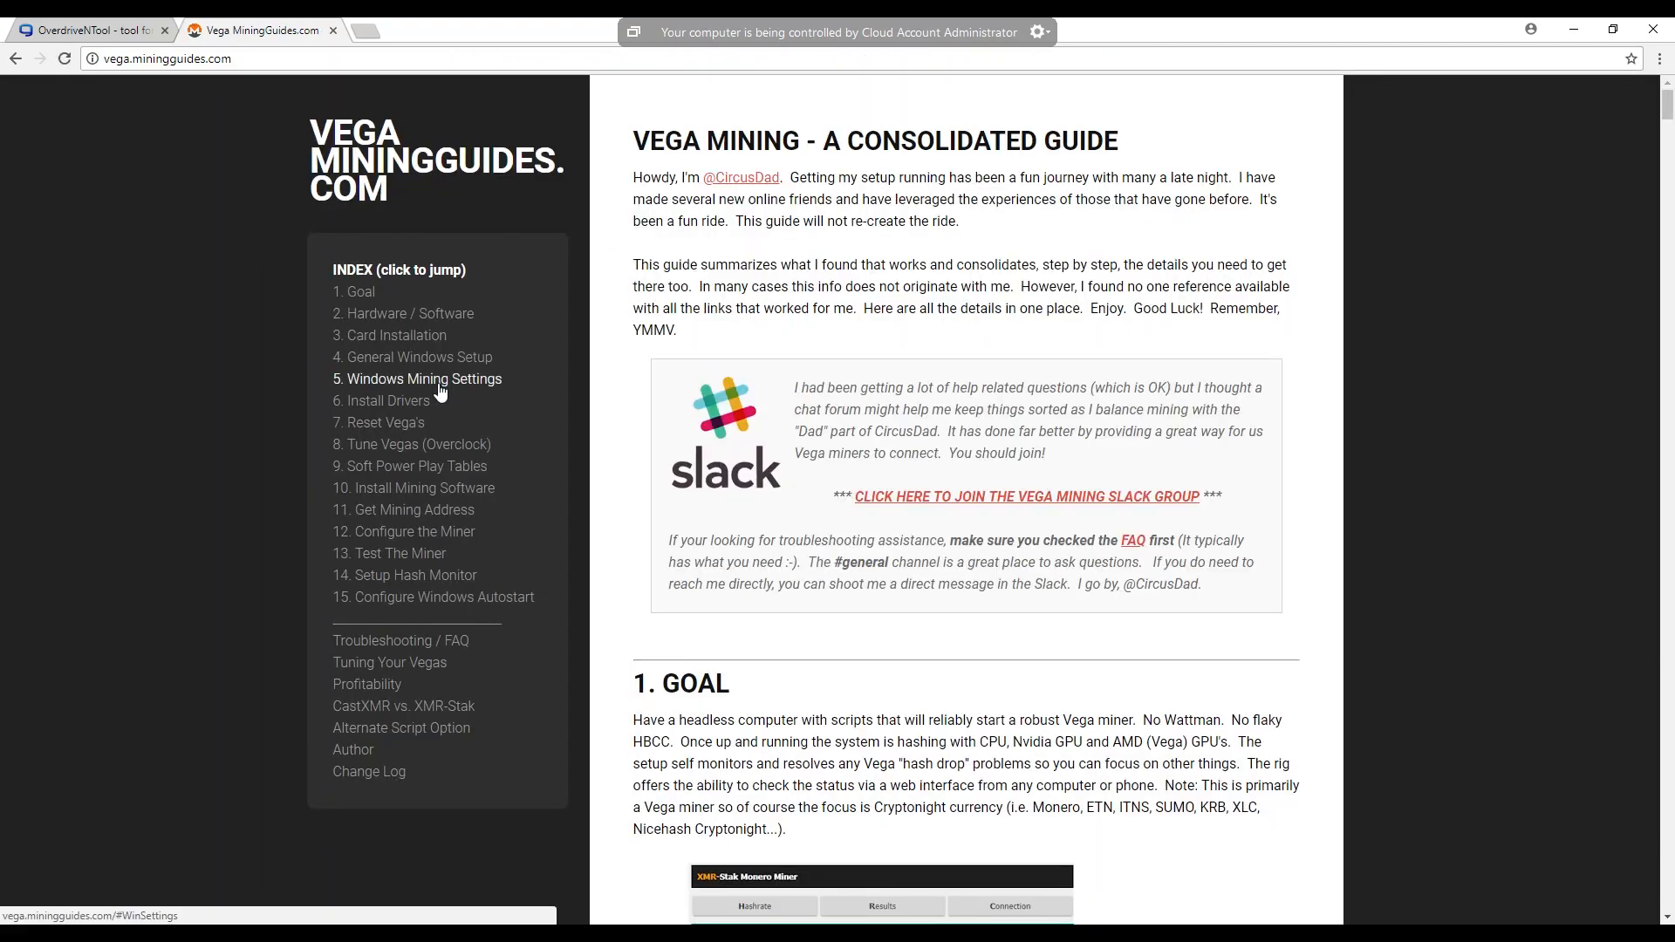
- Go to the guide's Tune Vegas (Overclock) section and read through the OverdriveNTool instructions to the sample .ini profiles
click(411, 445)
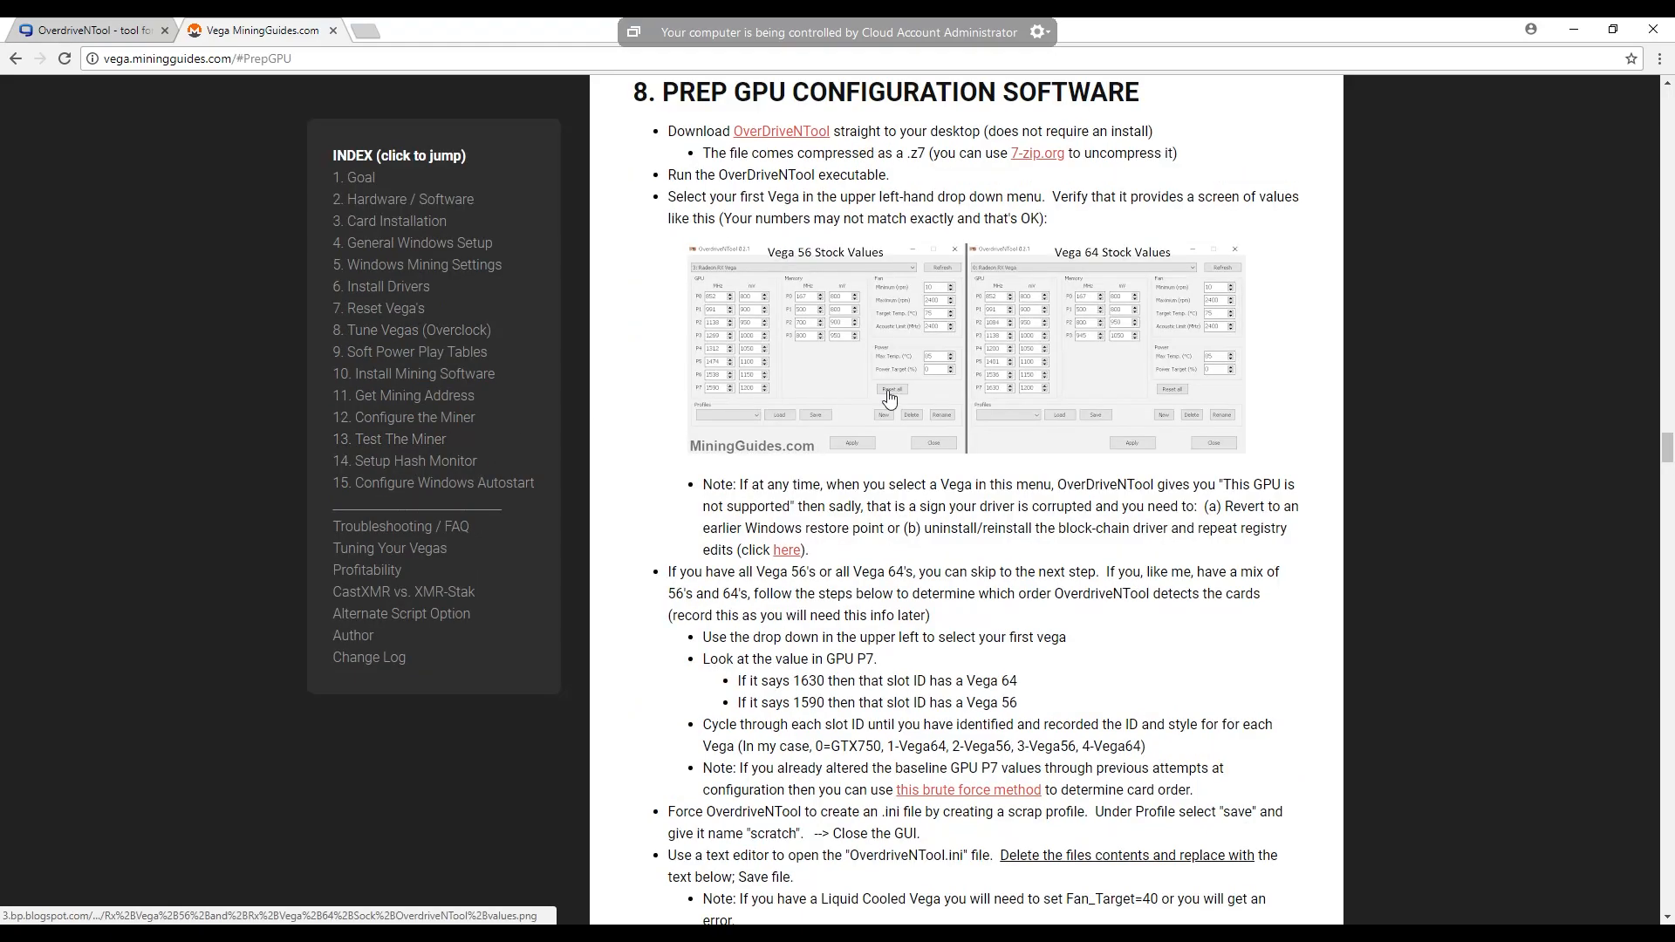
scroll(889, 398, down, 3)
scroll(878, 373, down, 3)
scroll(108, 80, up, 5)
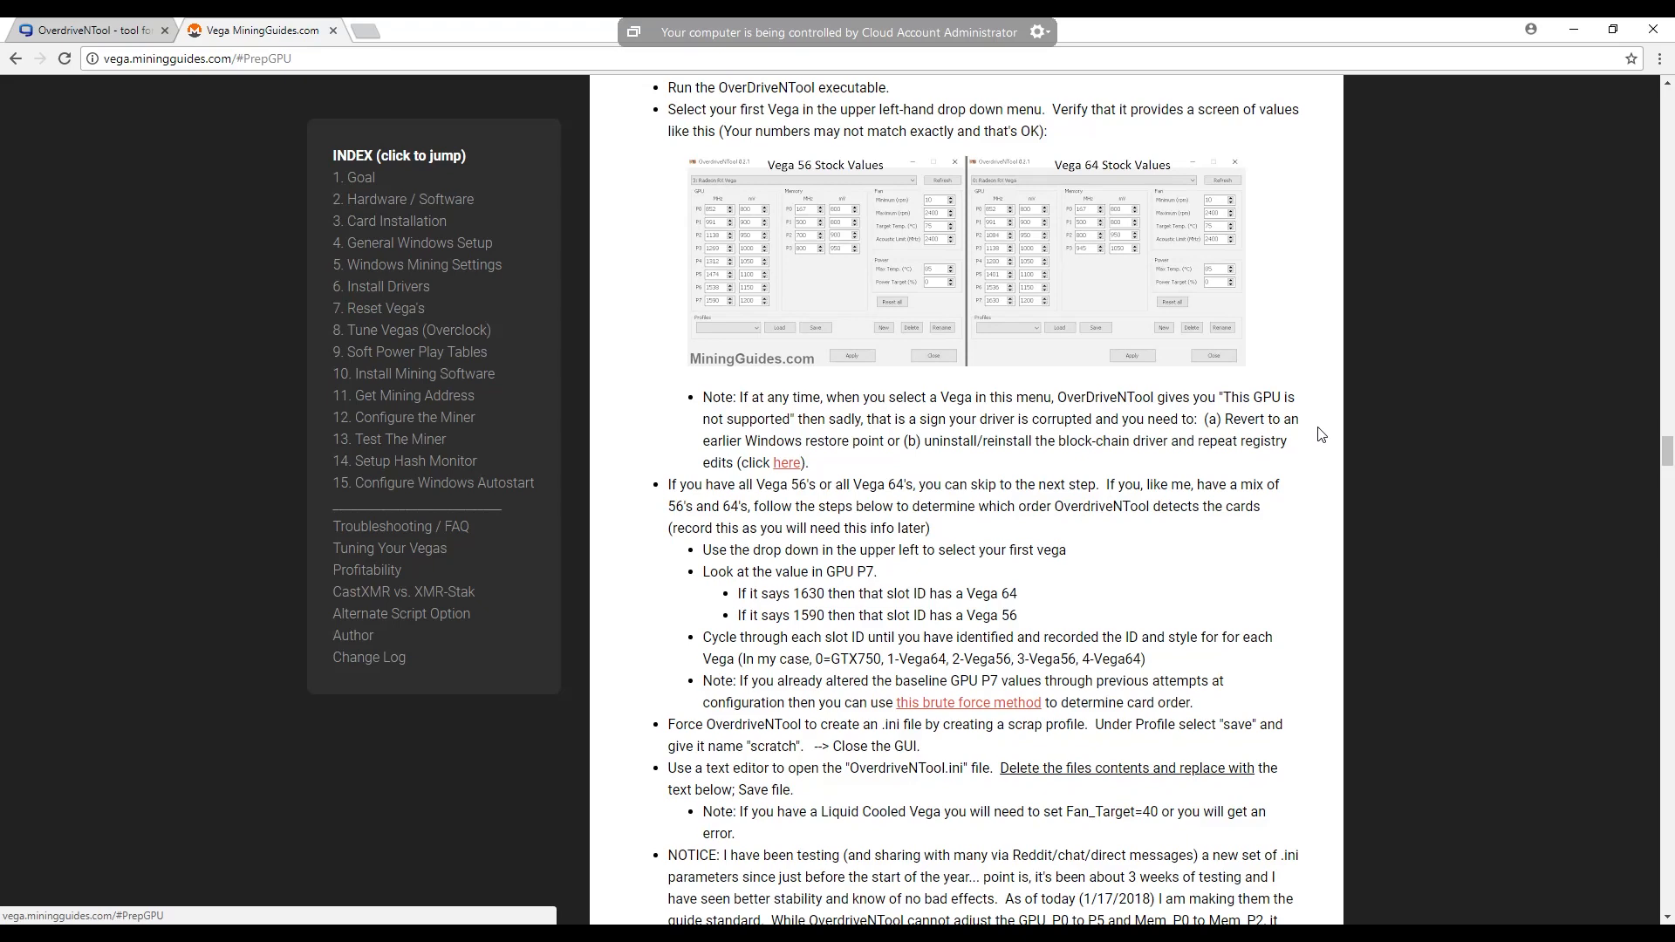
scroll(1228, 445, down, 2)
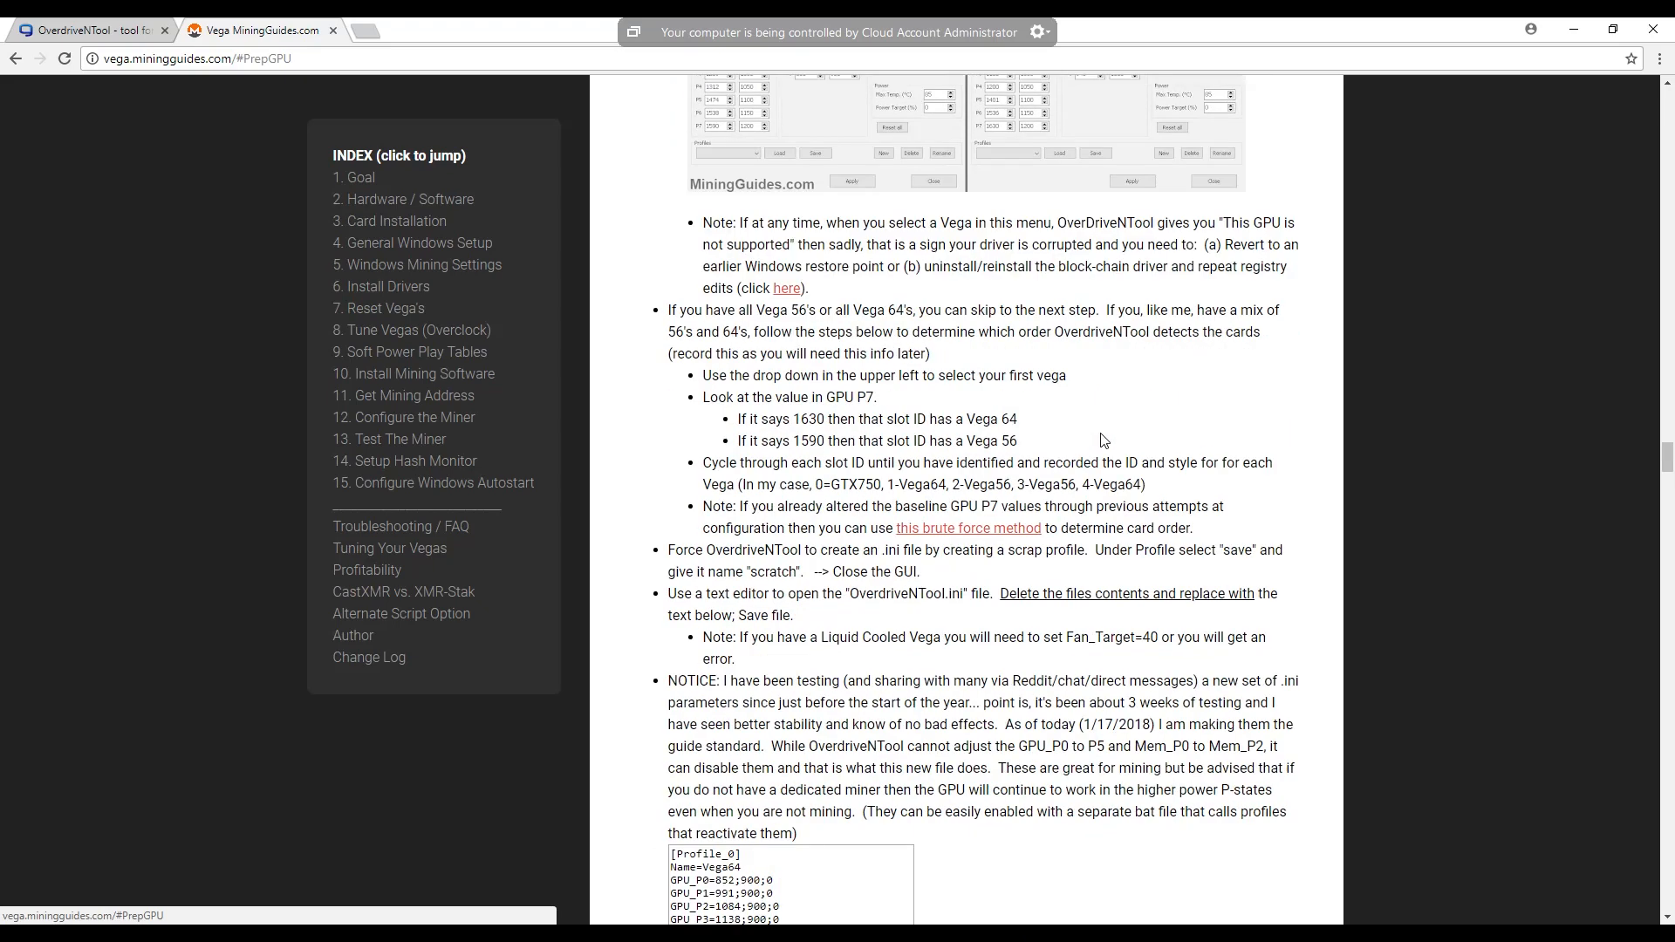
scroll(1104, 440, down, 4)
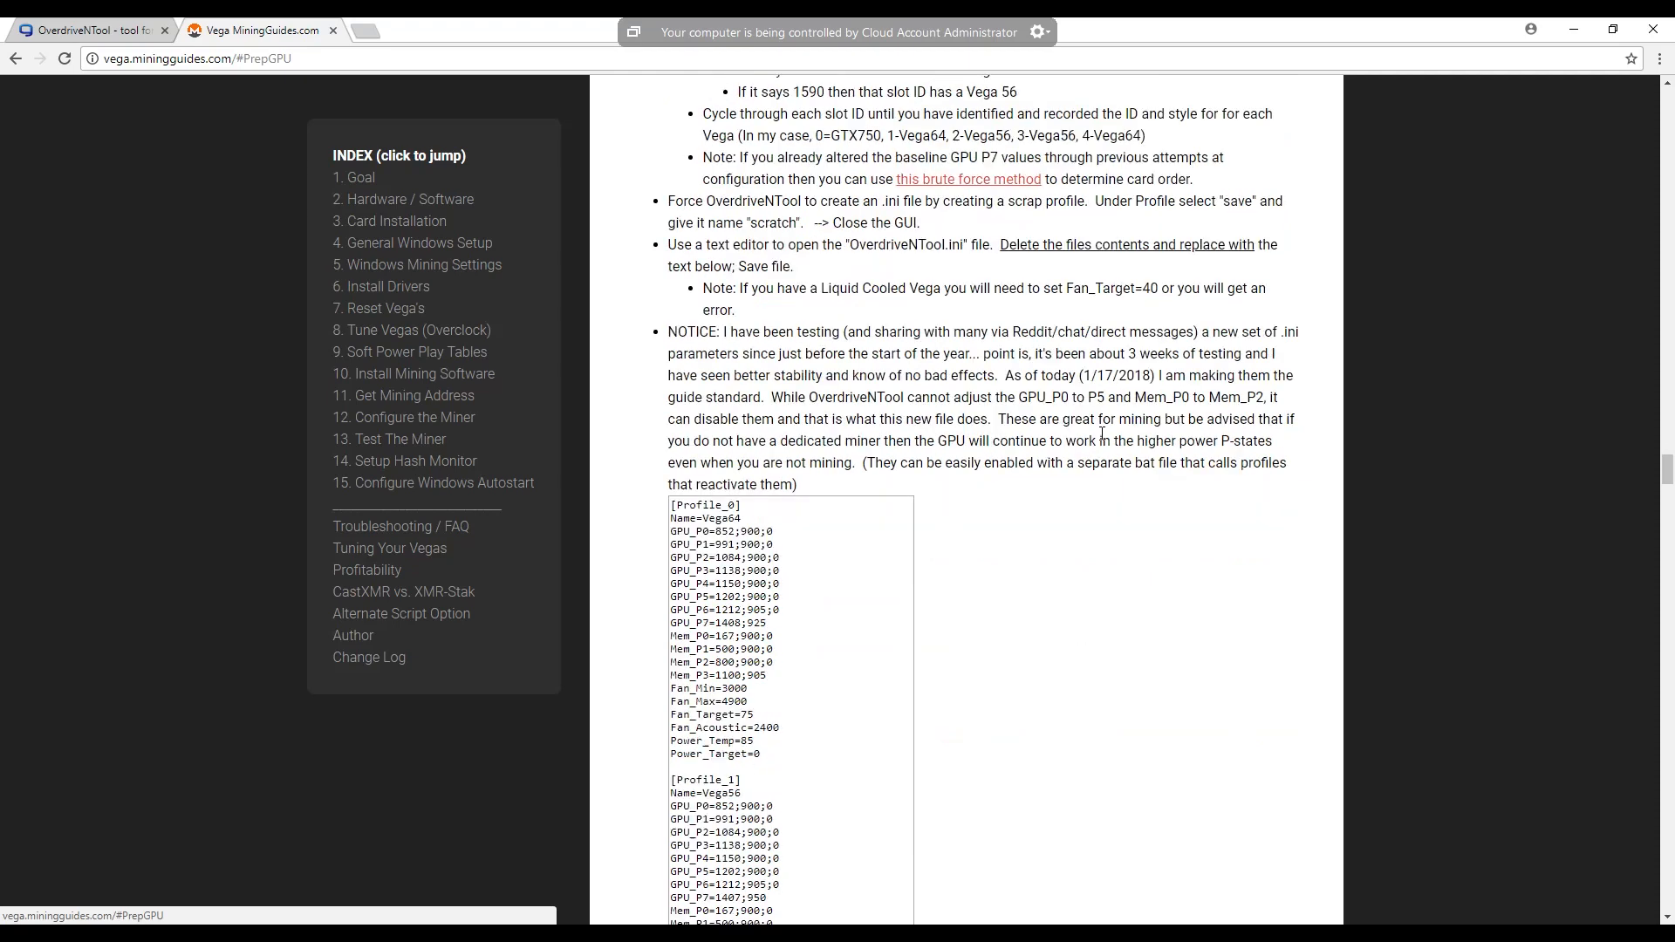
scroll(1102, 434, down, 1)
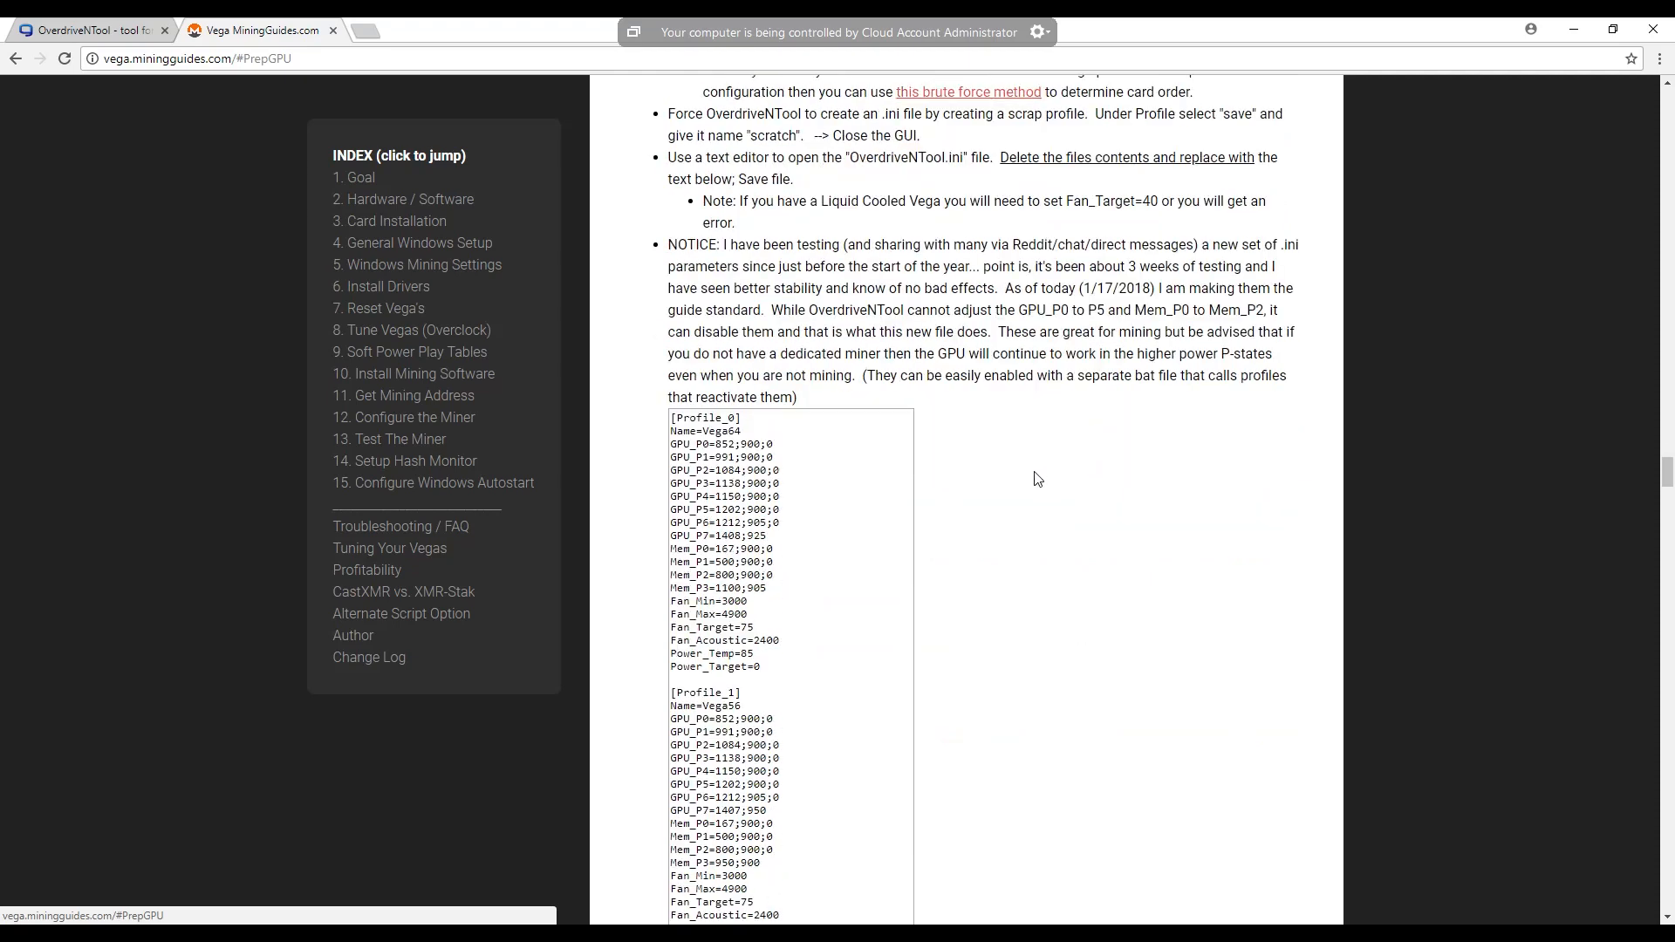
scroll(1038, 479, down, 1)
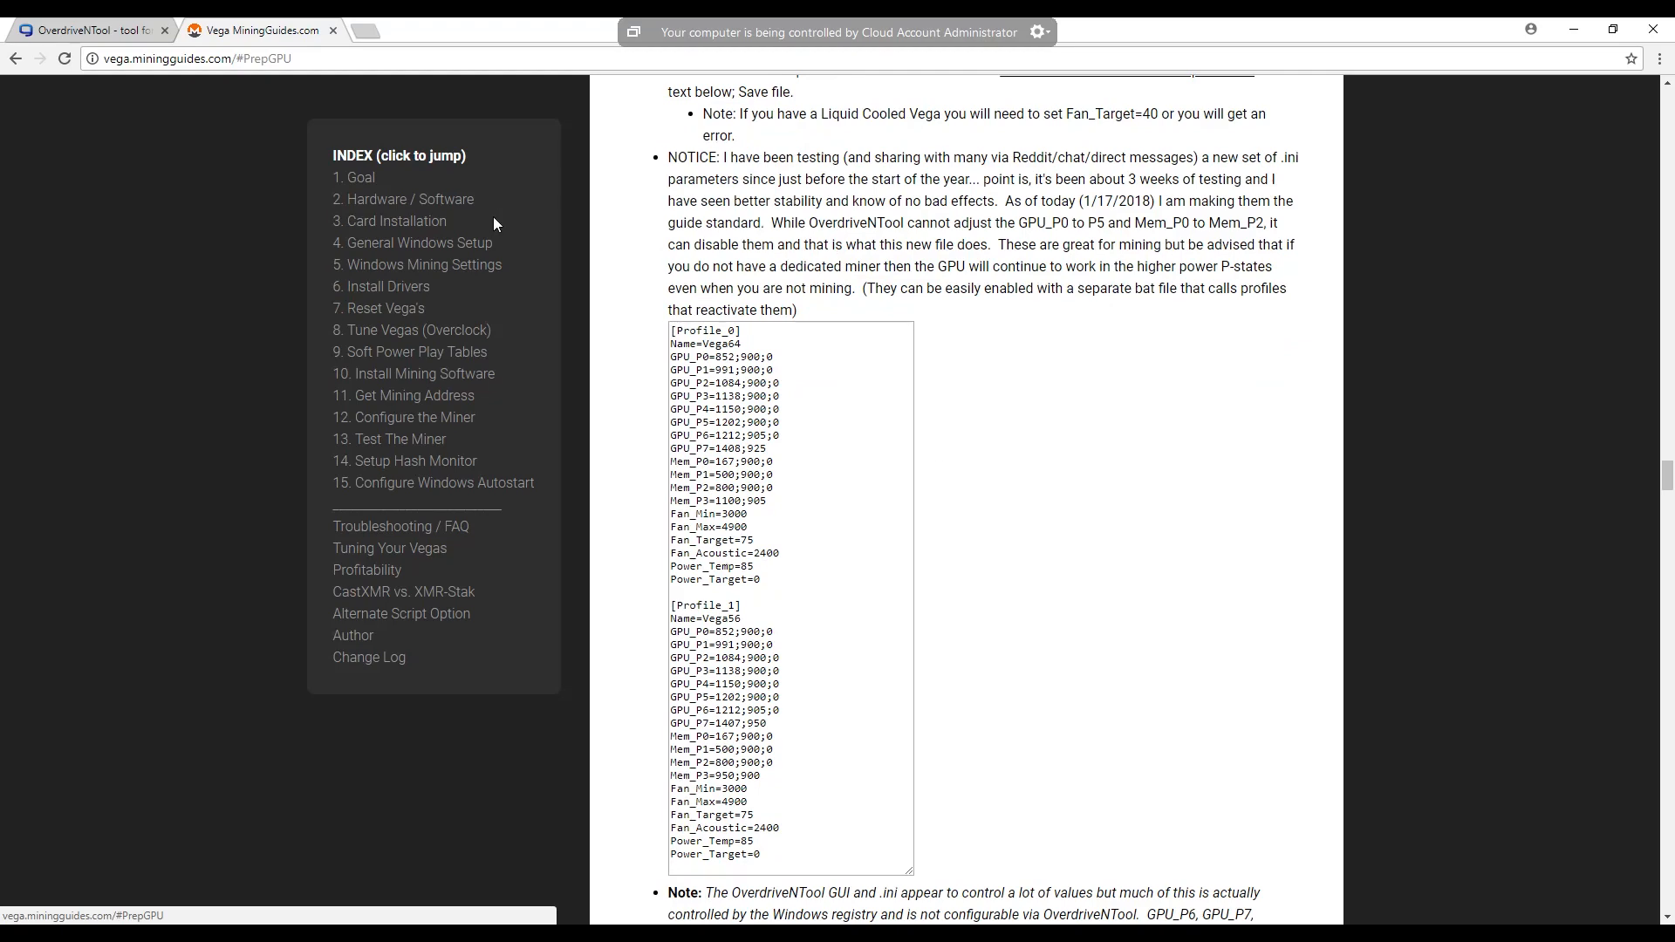
scroll(772, 429, down, 1)
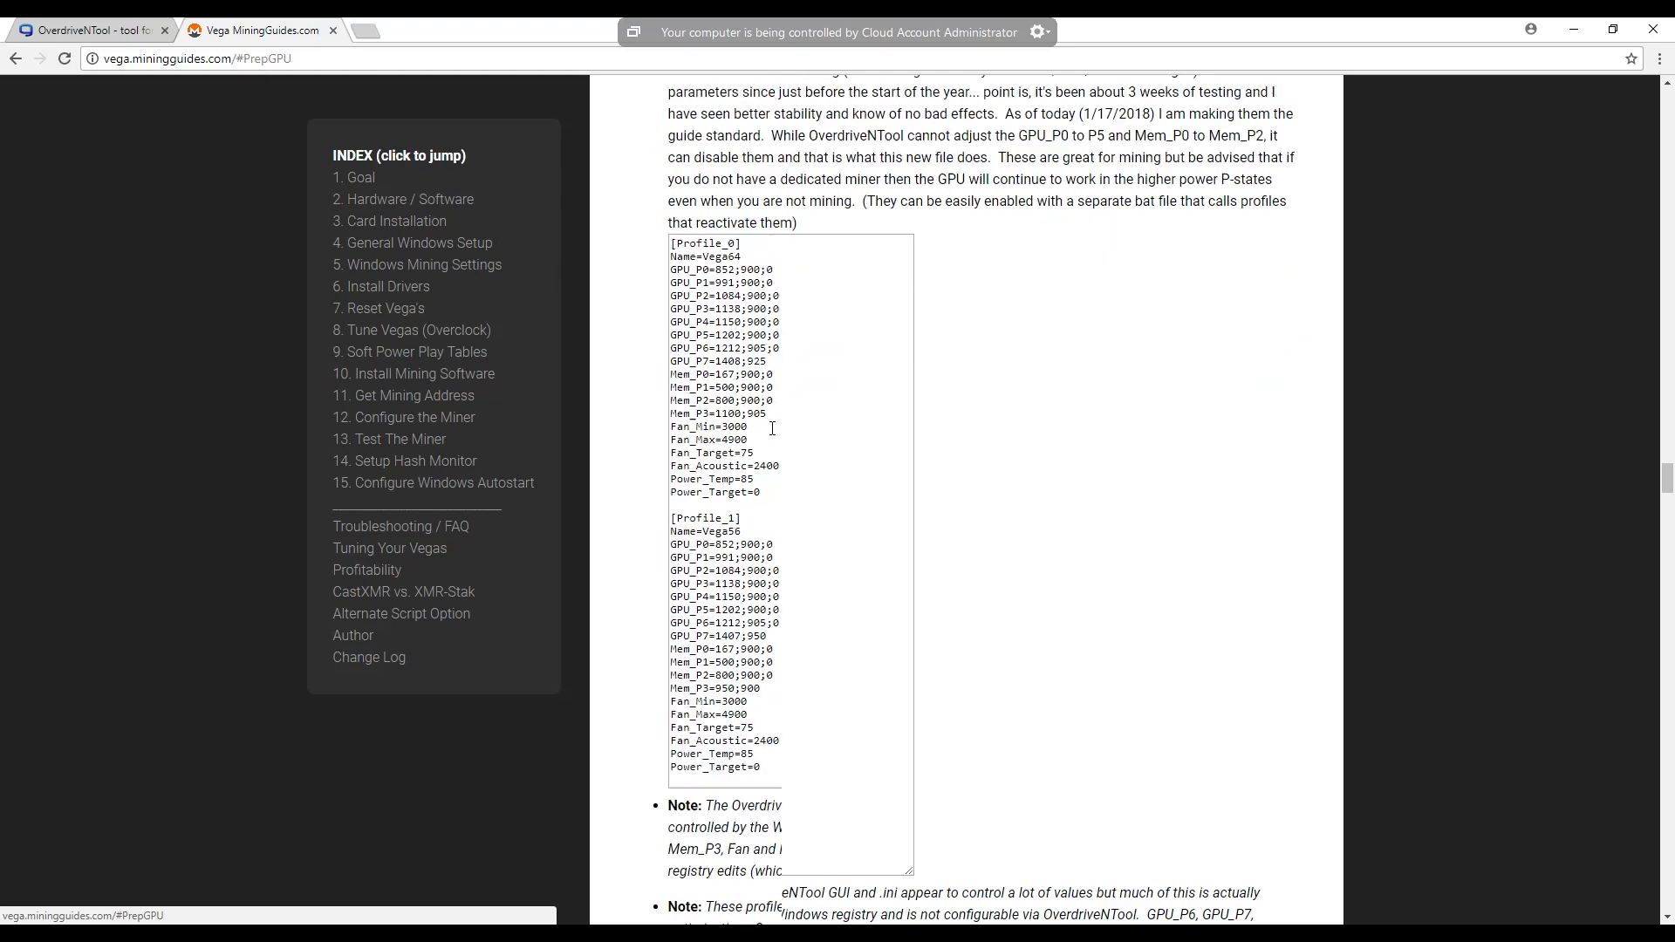
- Select the guide's Profile_0 Vega64 text and switch to Notepad++ to review the Vega64 and Vega56 profiles in OverdriveNTool.ini
drag(762, 492, 673, 244)
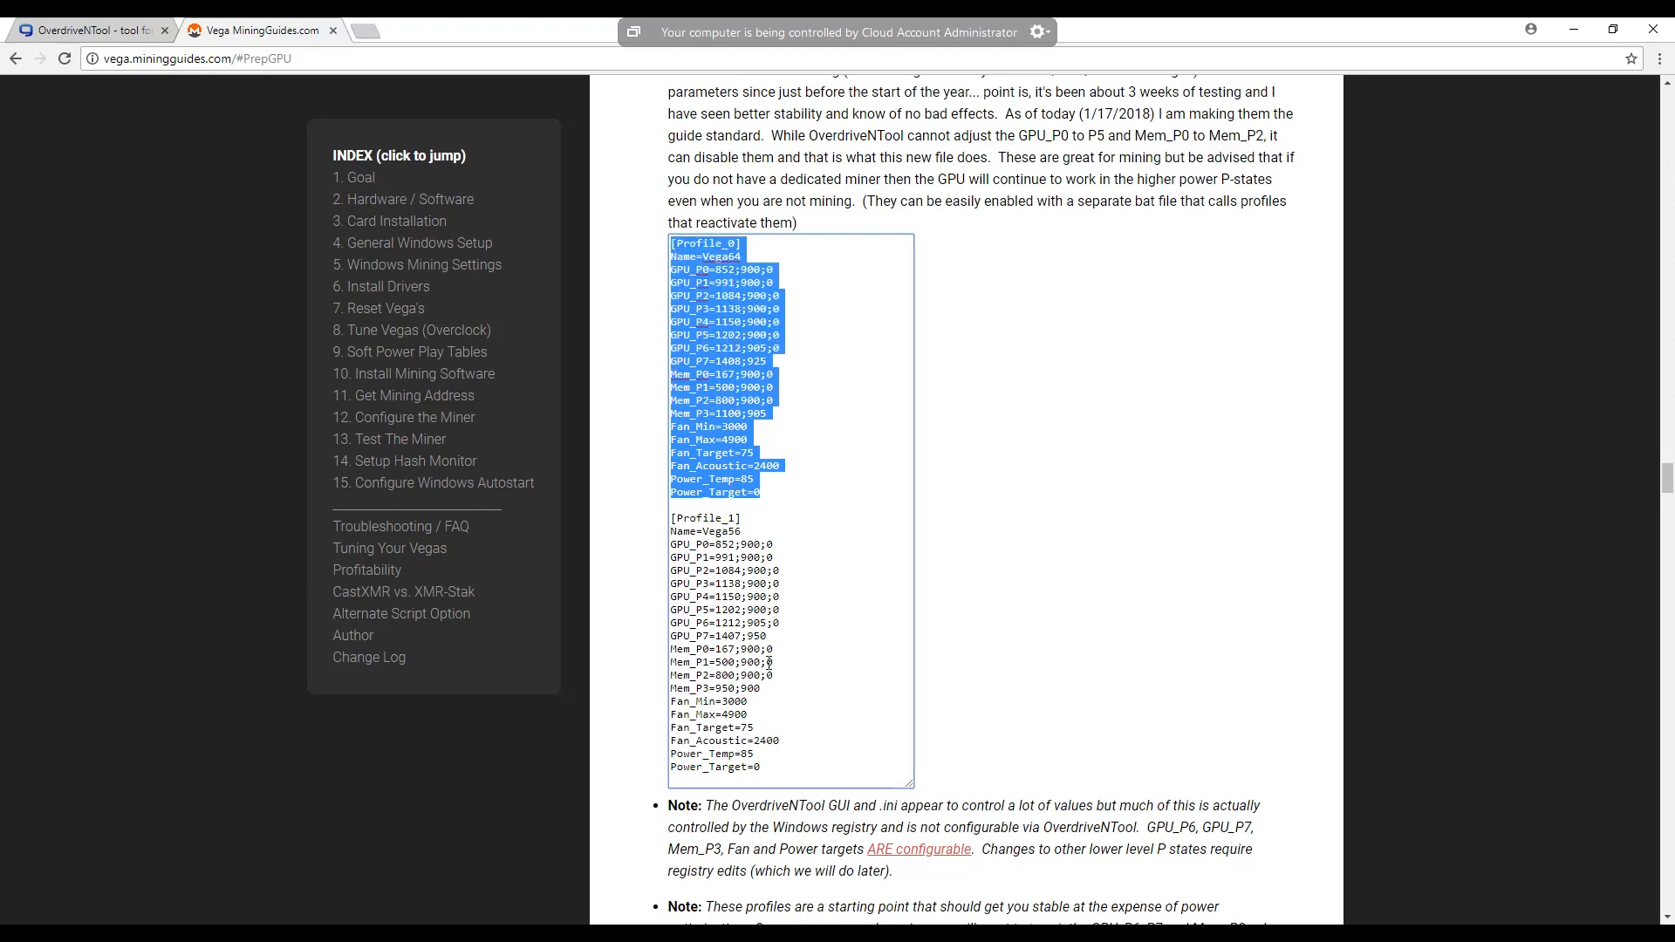
right_click(725, 441)
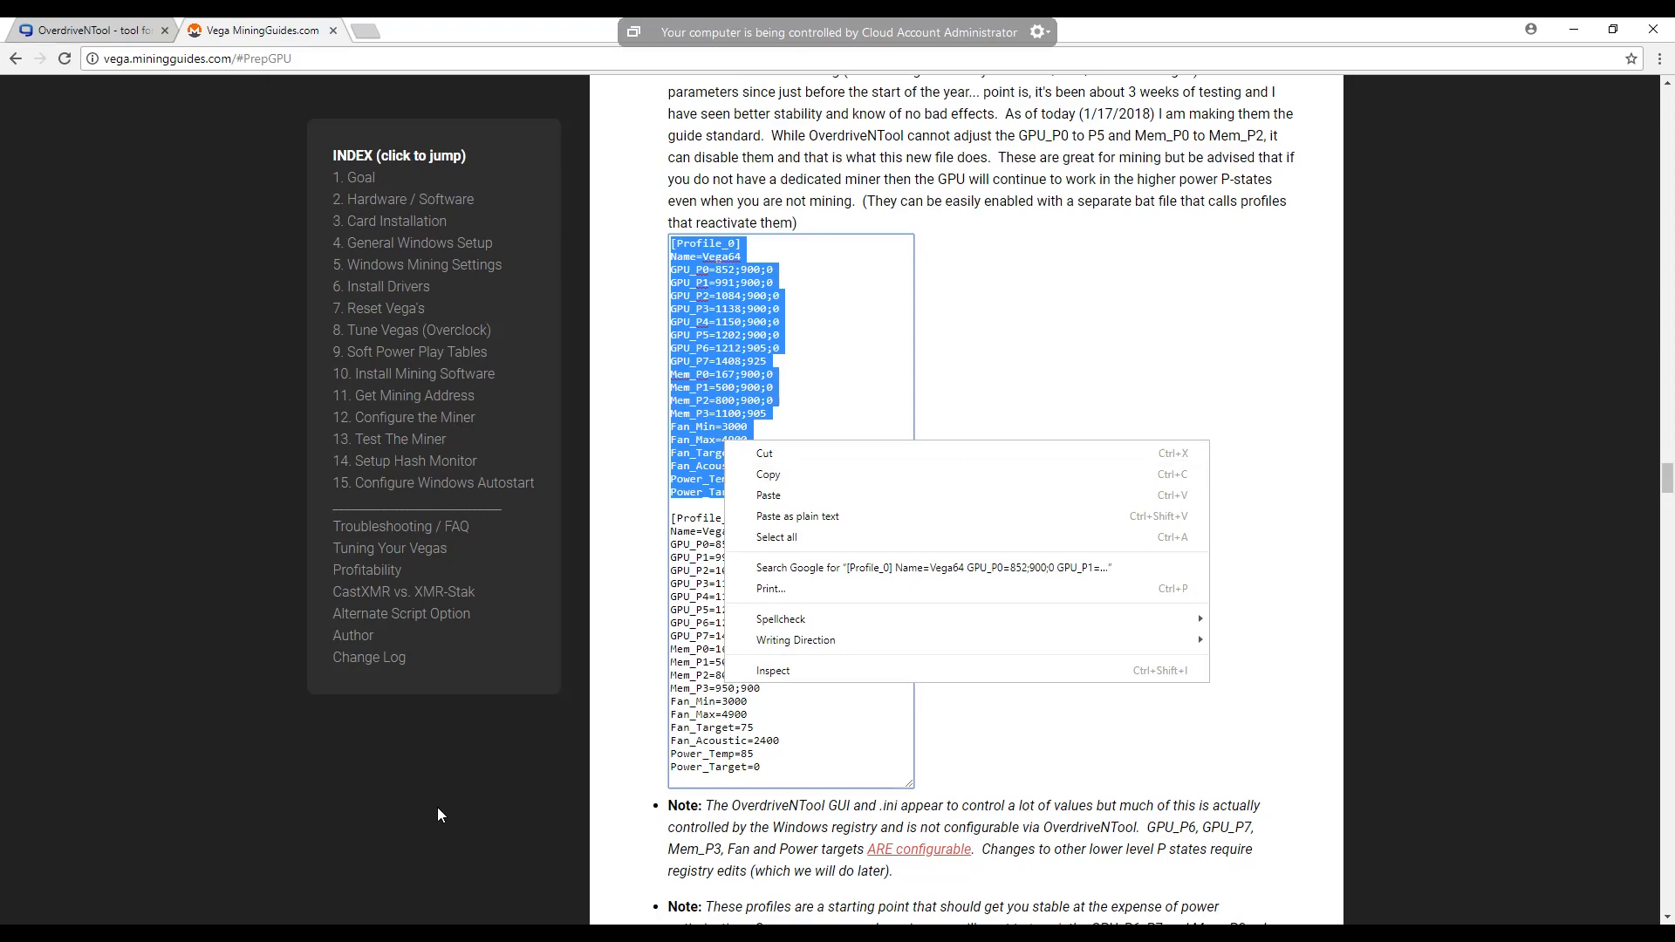
click(635, 933)
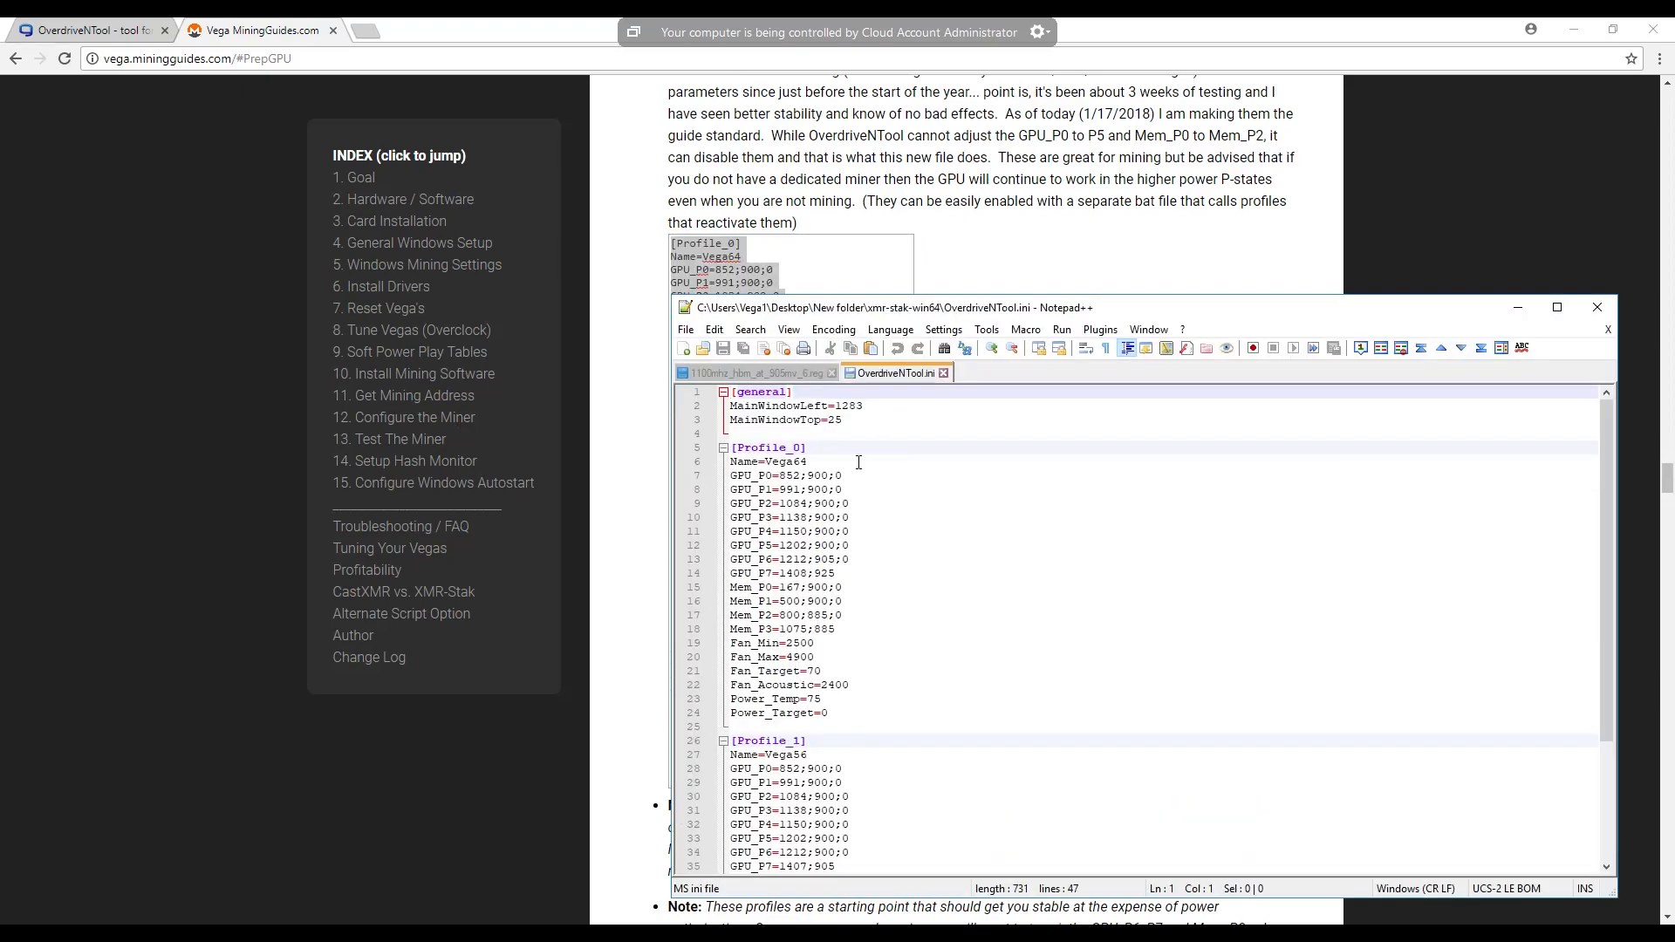
scroll(861, 453, down, 4)
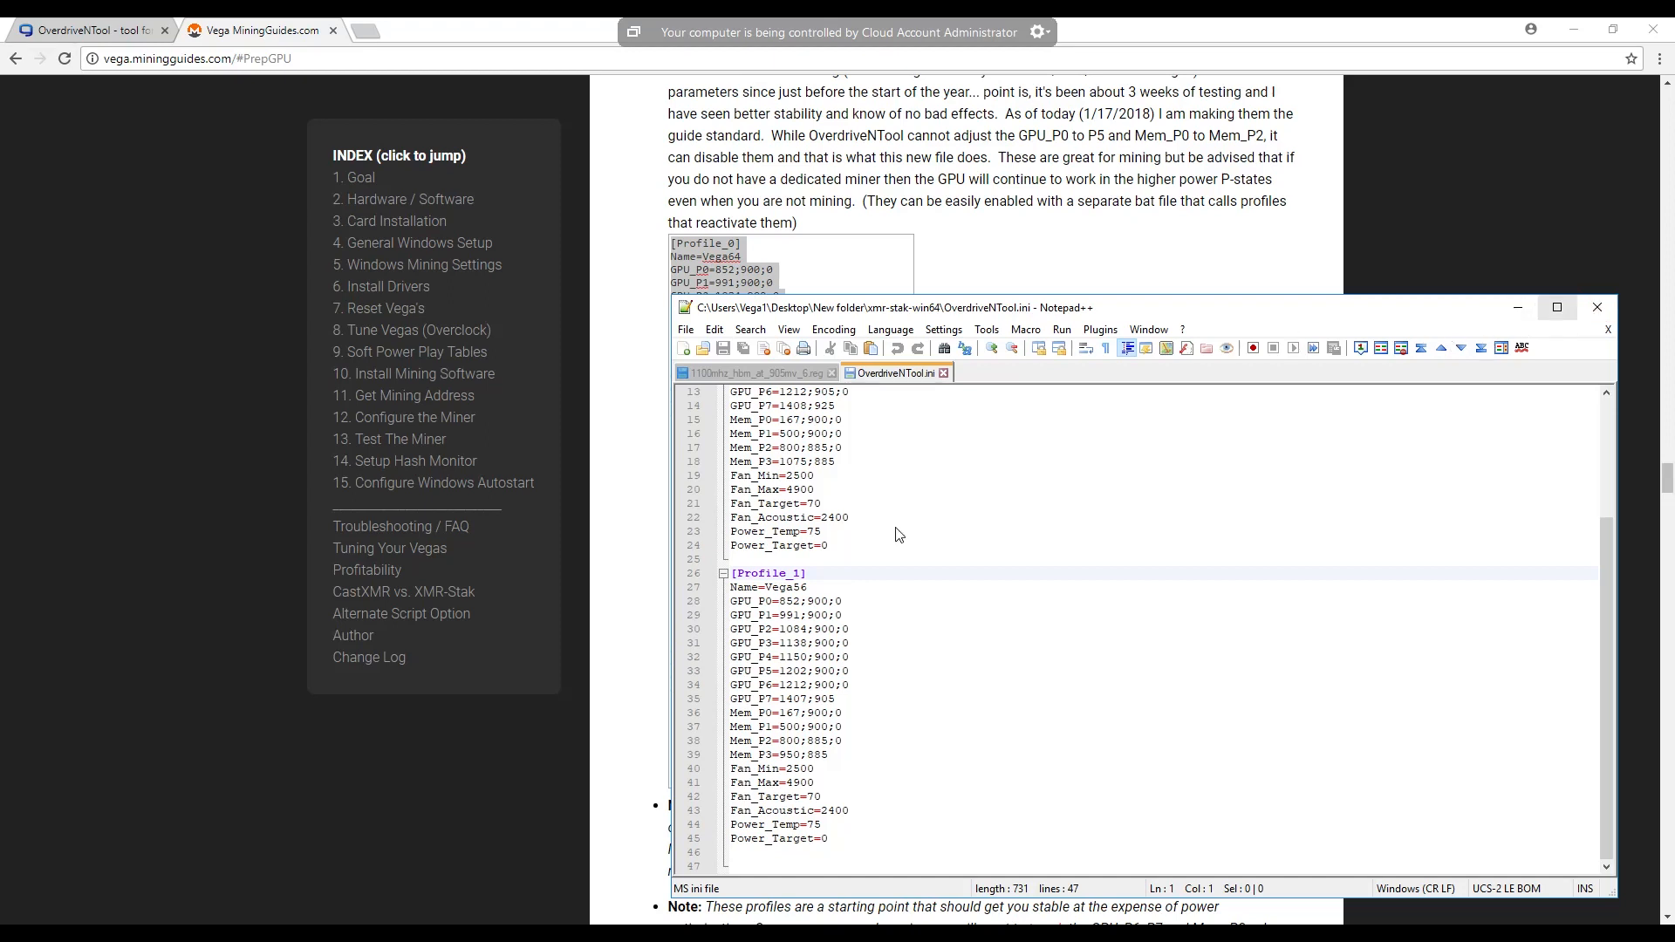
scroll(851, 518, up, 1)
scroll(850, 530, up, 1)
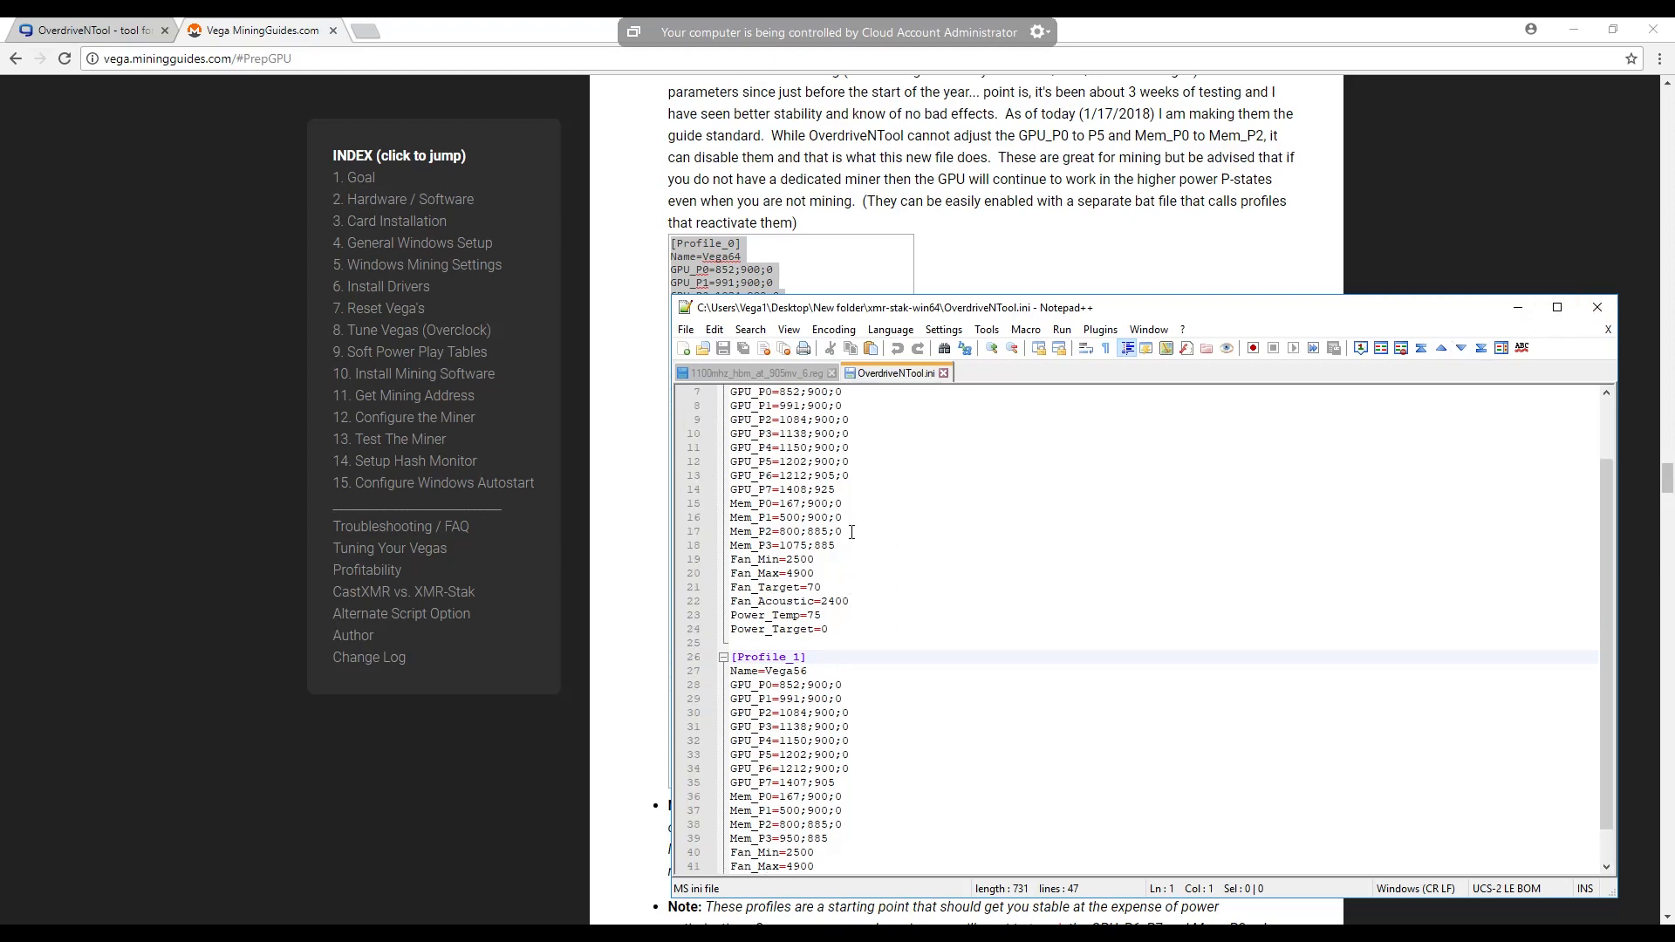
scroll(851, 543, up, 2)
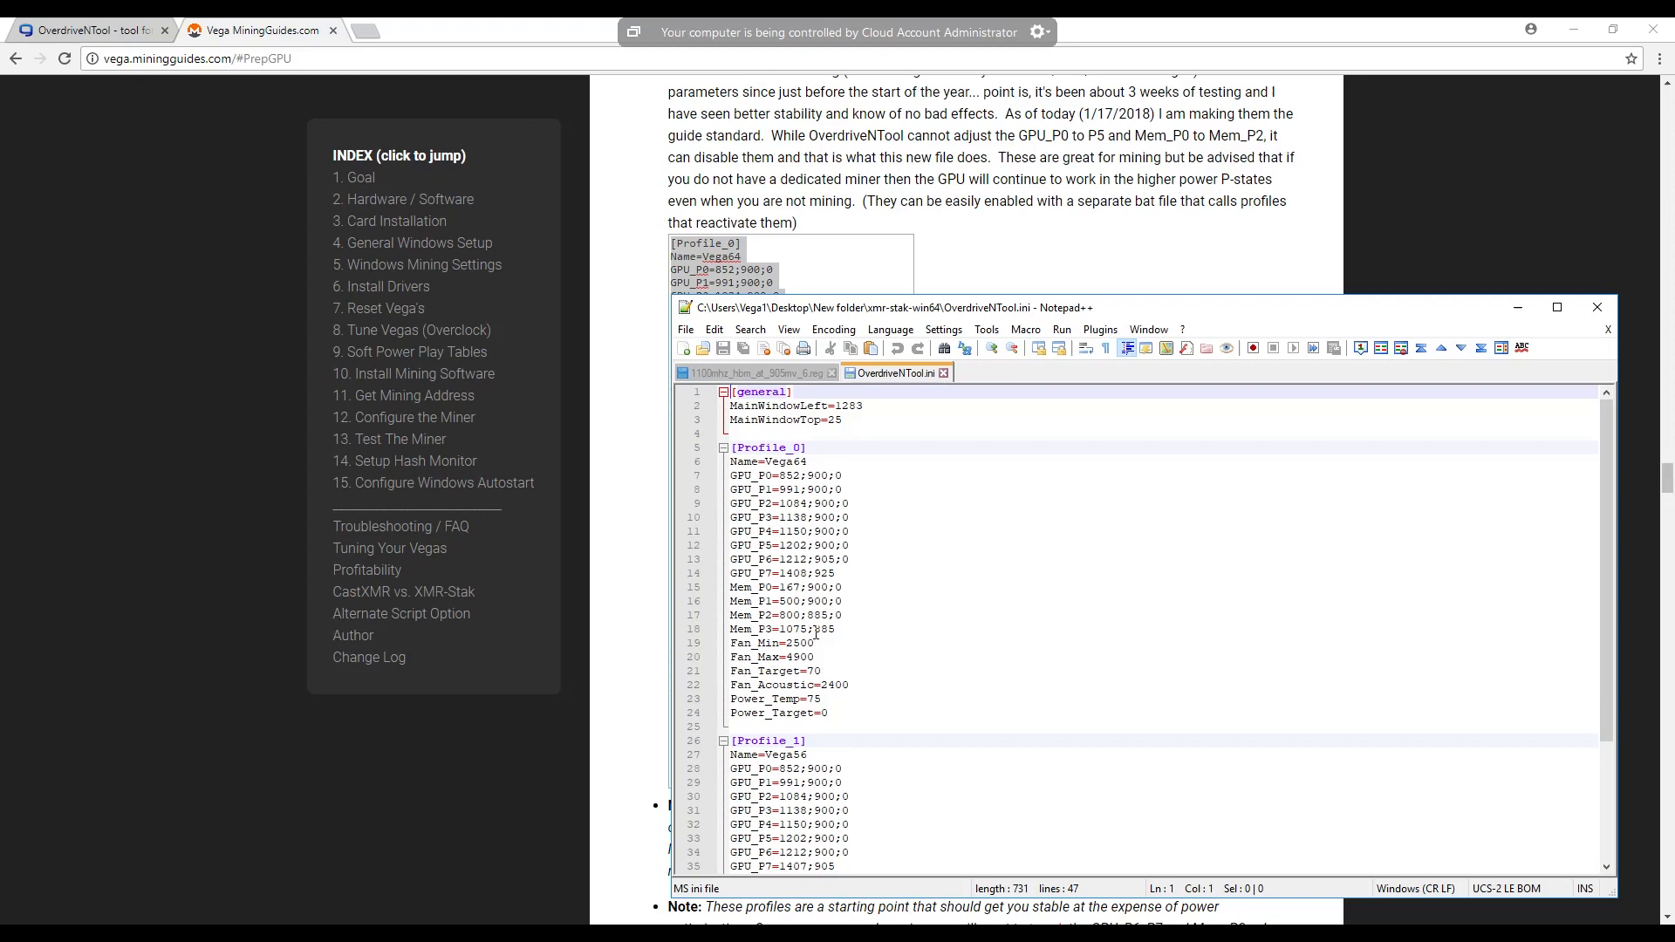
scroll(837, 641, down, 4)
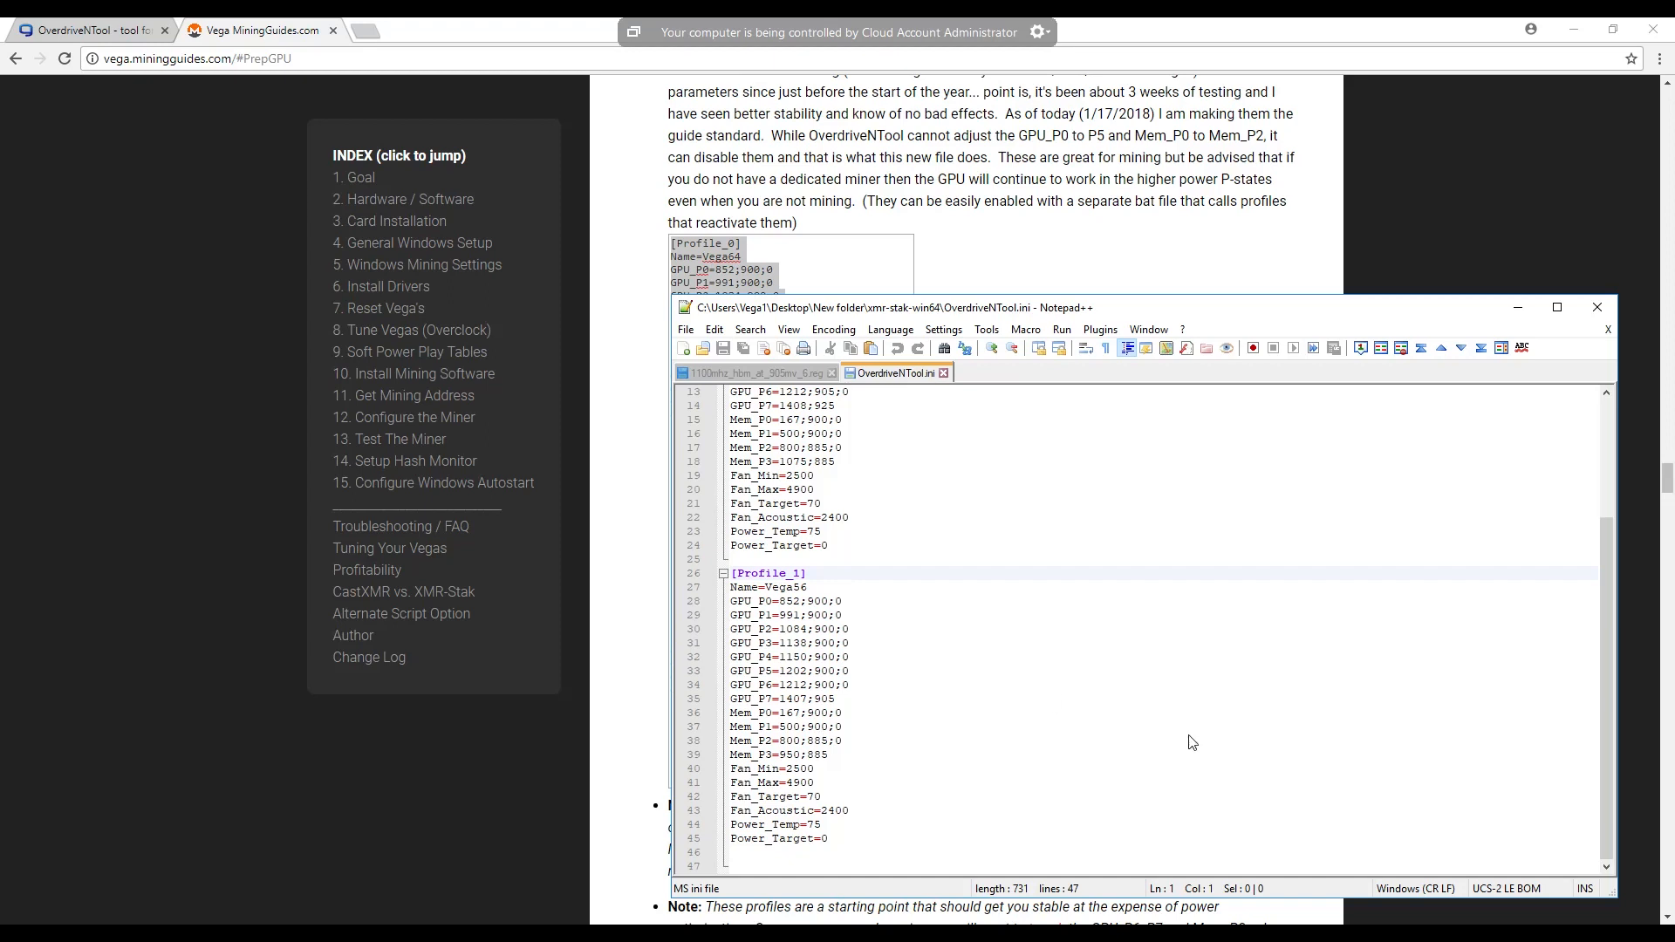
- Close OverdriveNTool.ini and the 1100mhz_hbm_at_905mv_6.reg file, and minimize Notepad++ and the browser
click(944, 374)
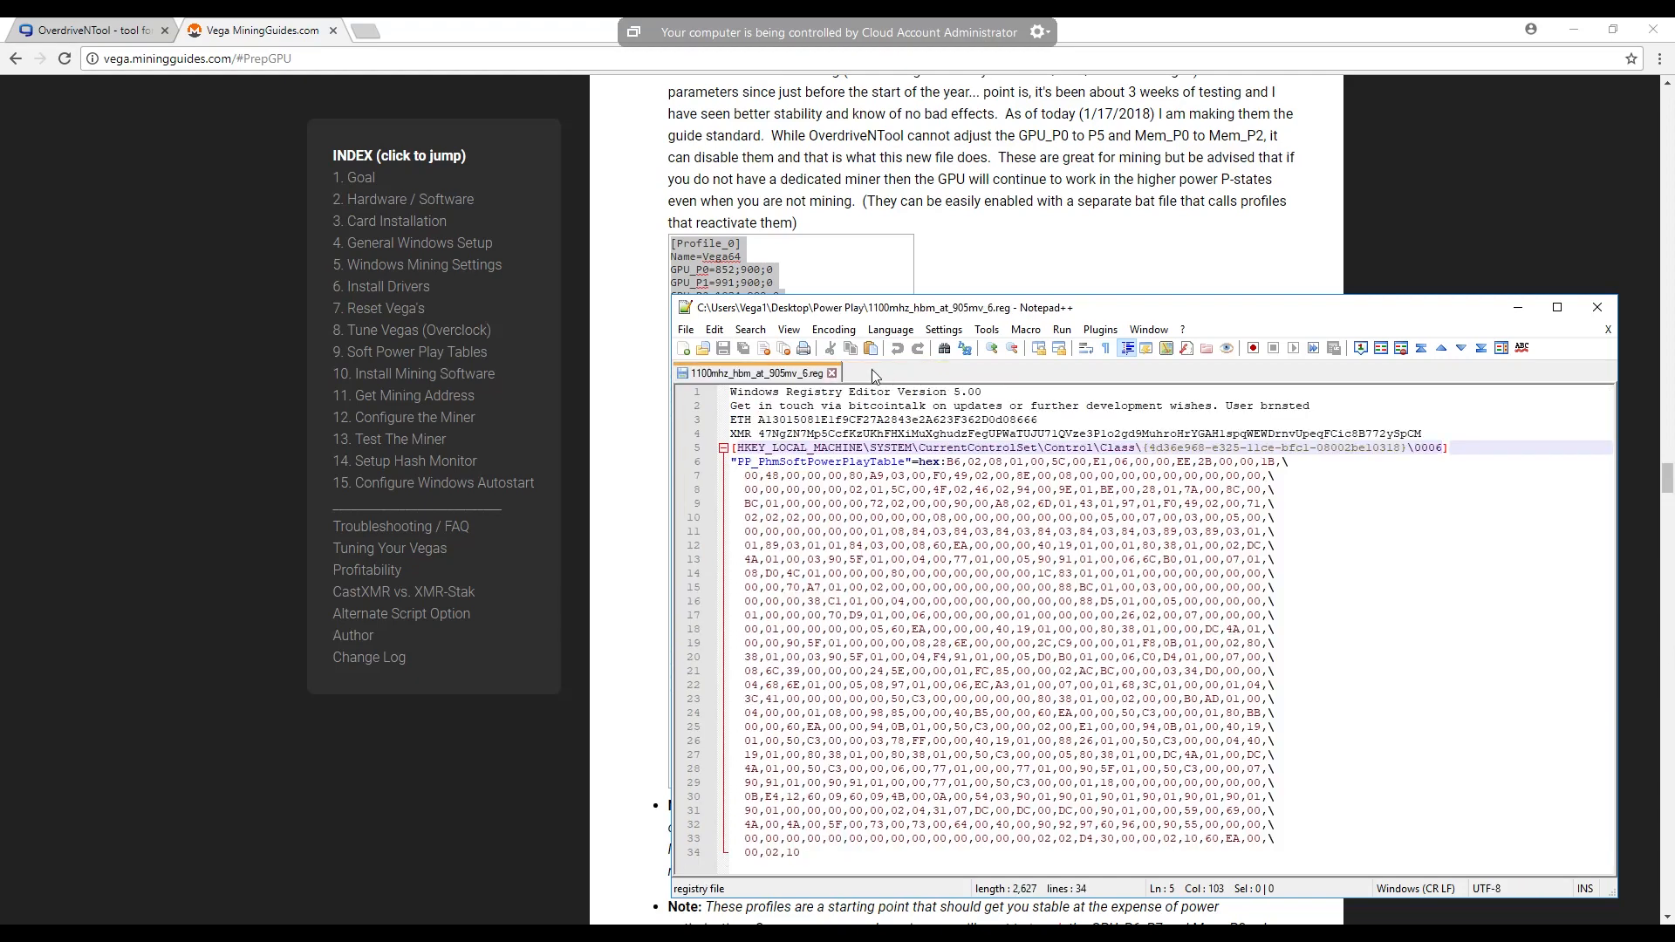
click(833, 375)
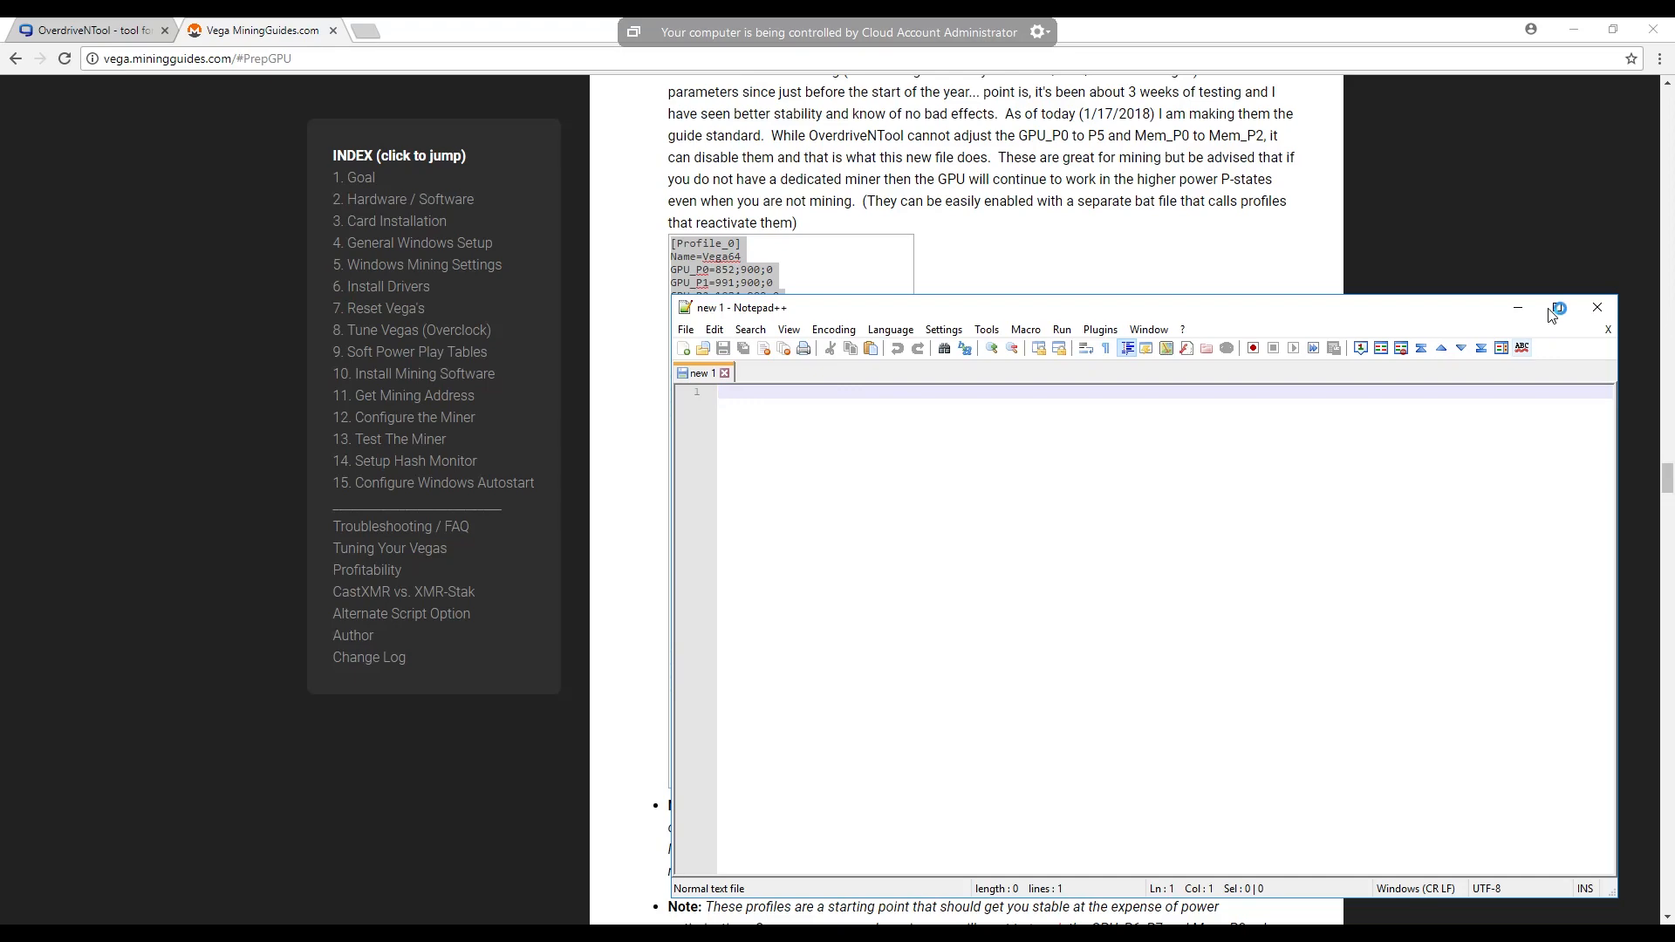
click(1518, 310)
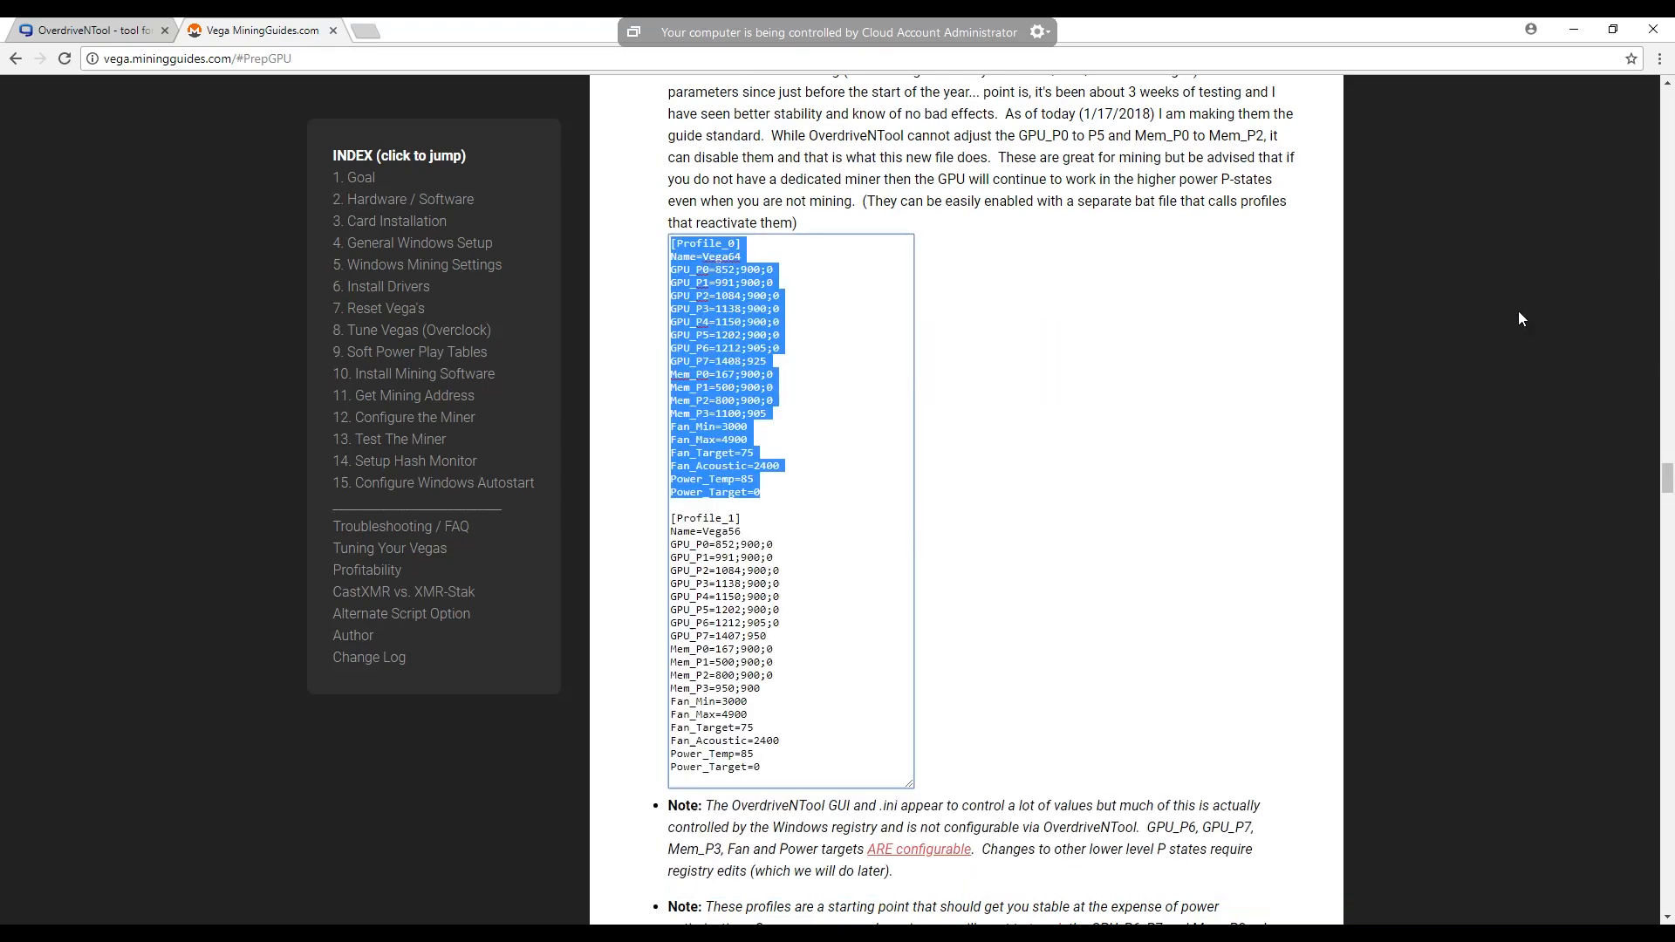
click(1573, 30)
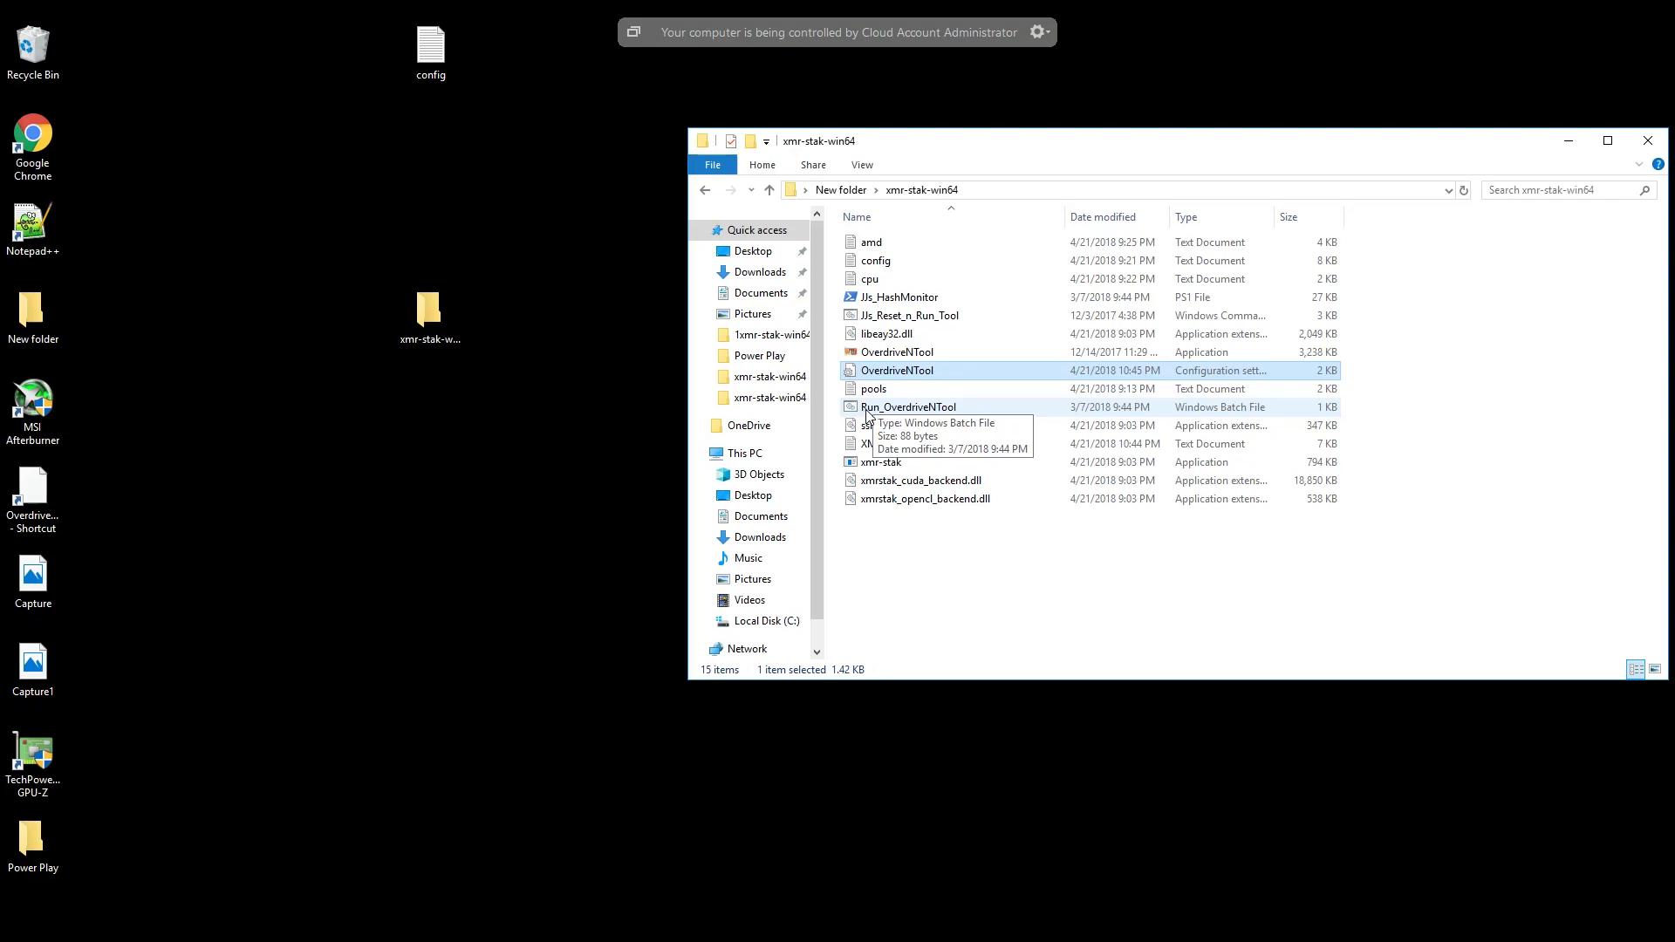
- Open the Run_OverdriveNTool batch file for editing, review its -r reset and -p Vega56/Vega64 profile arguments, and close it
right_click(912, 408)
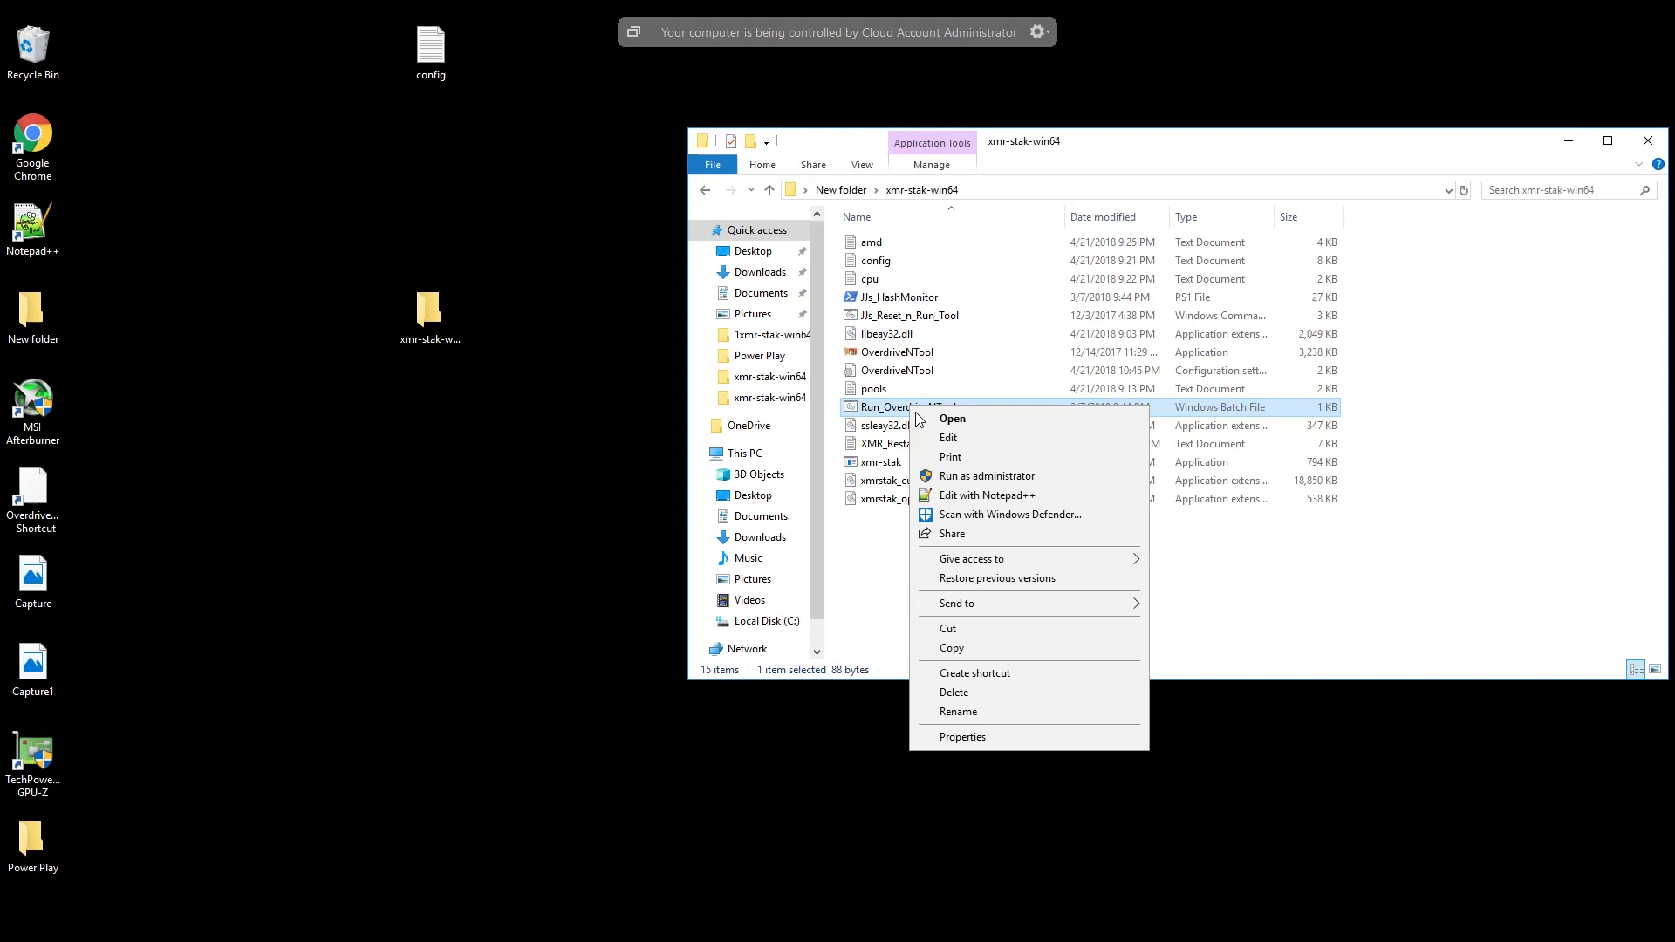
click(953, 438)
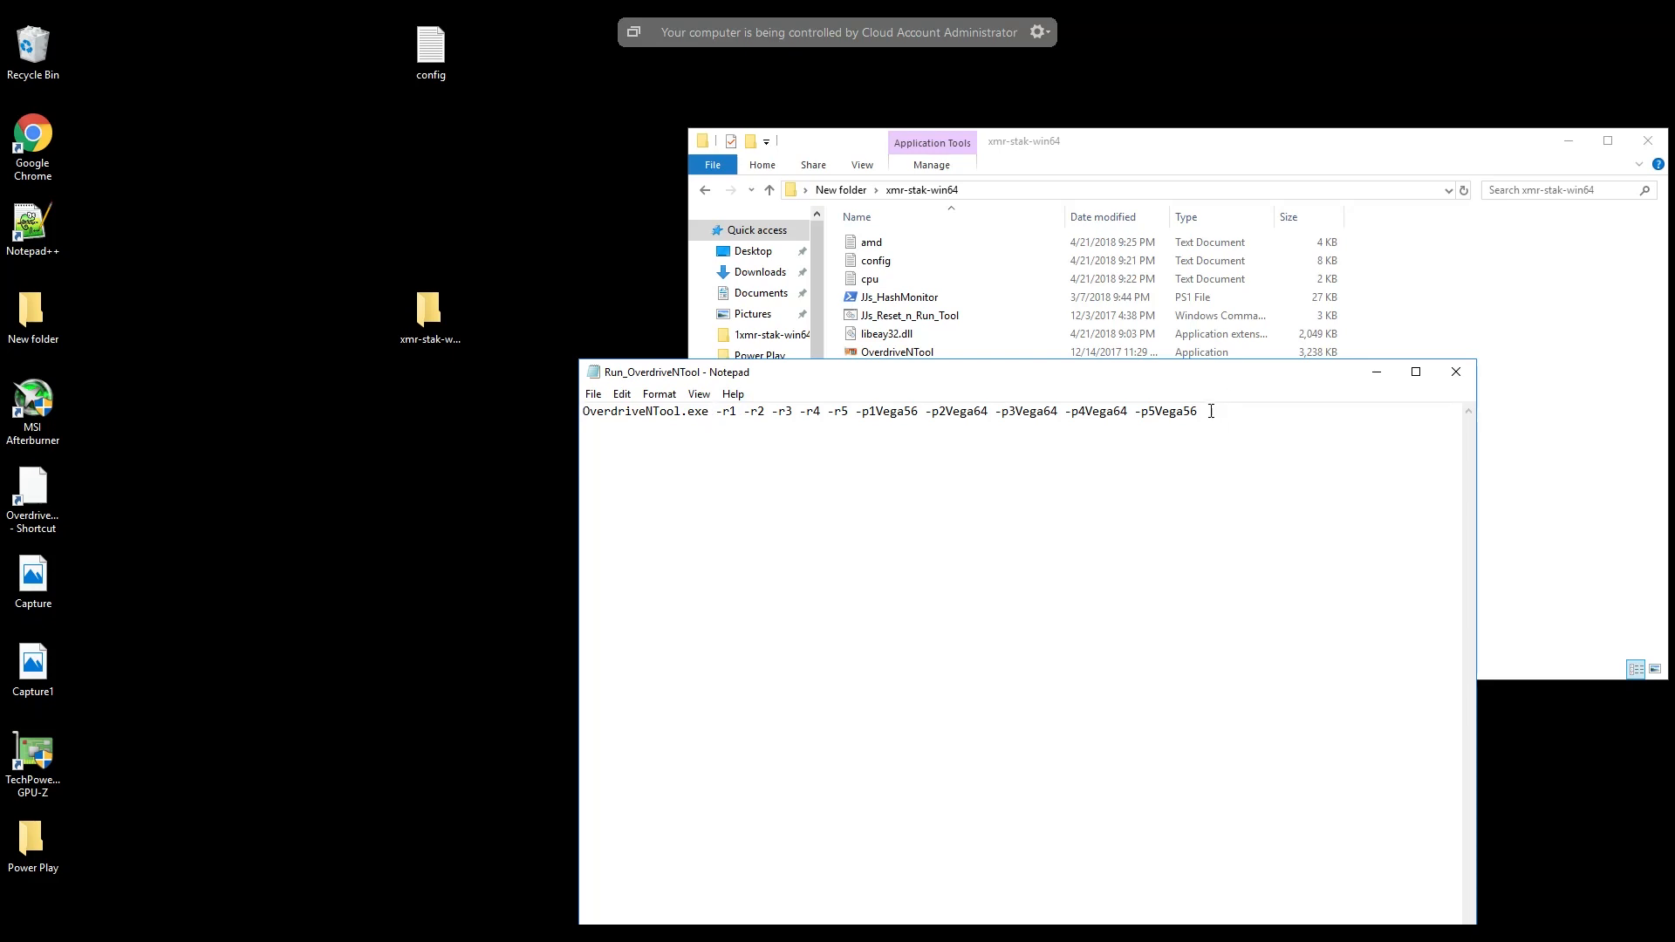
drag(1199, 411, 585, 419)
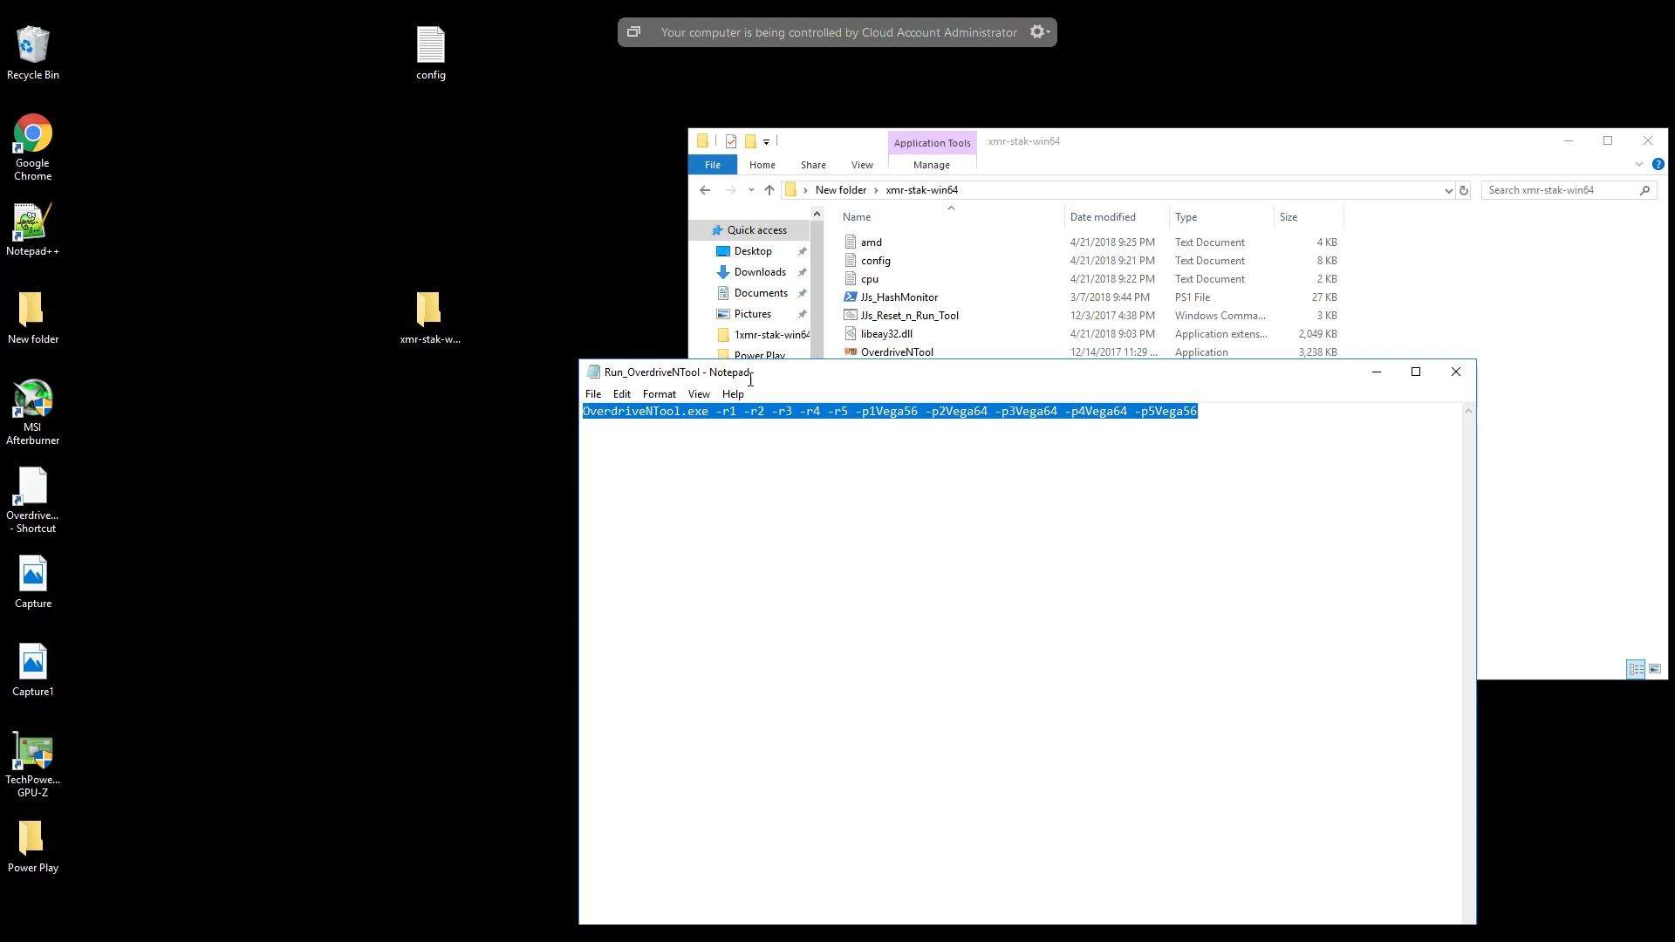
drag(791, 373, 675, 94)
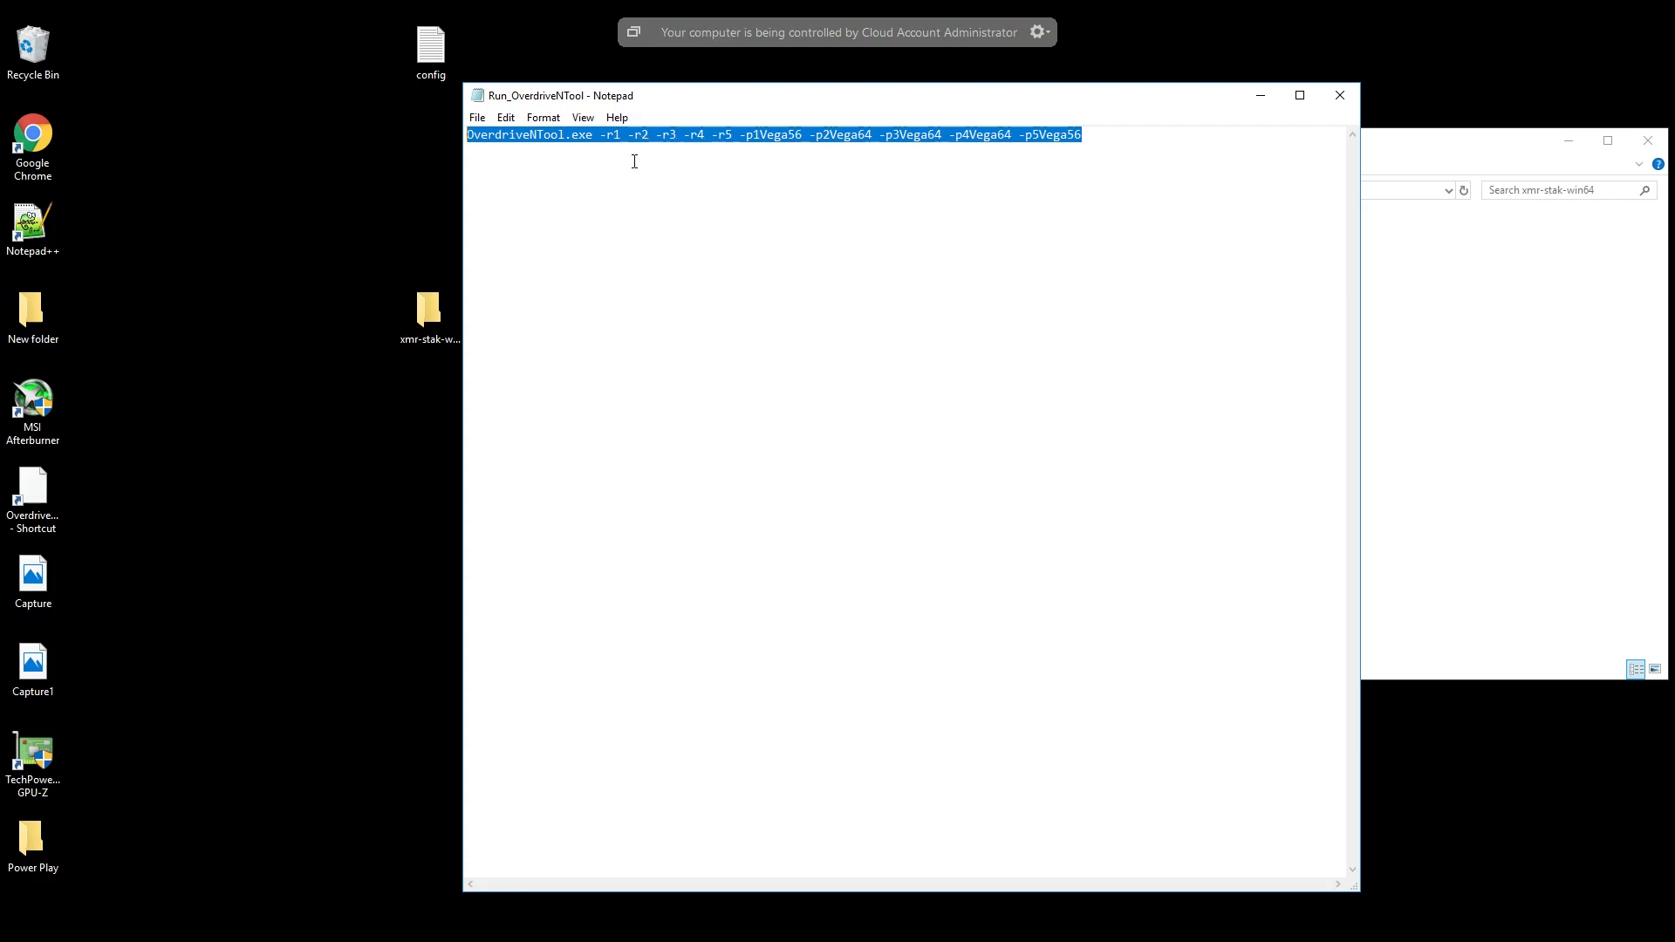
click(769, 134)
drag(740, 135, 1082, 135)
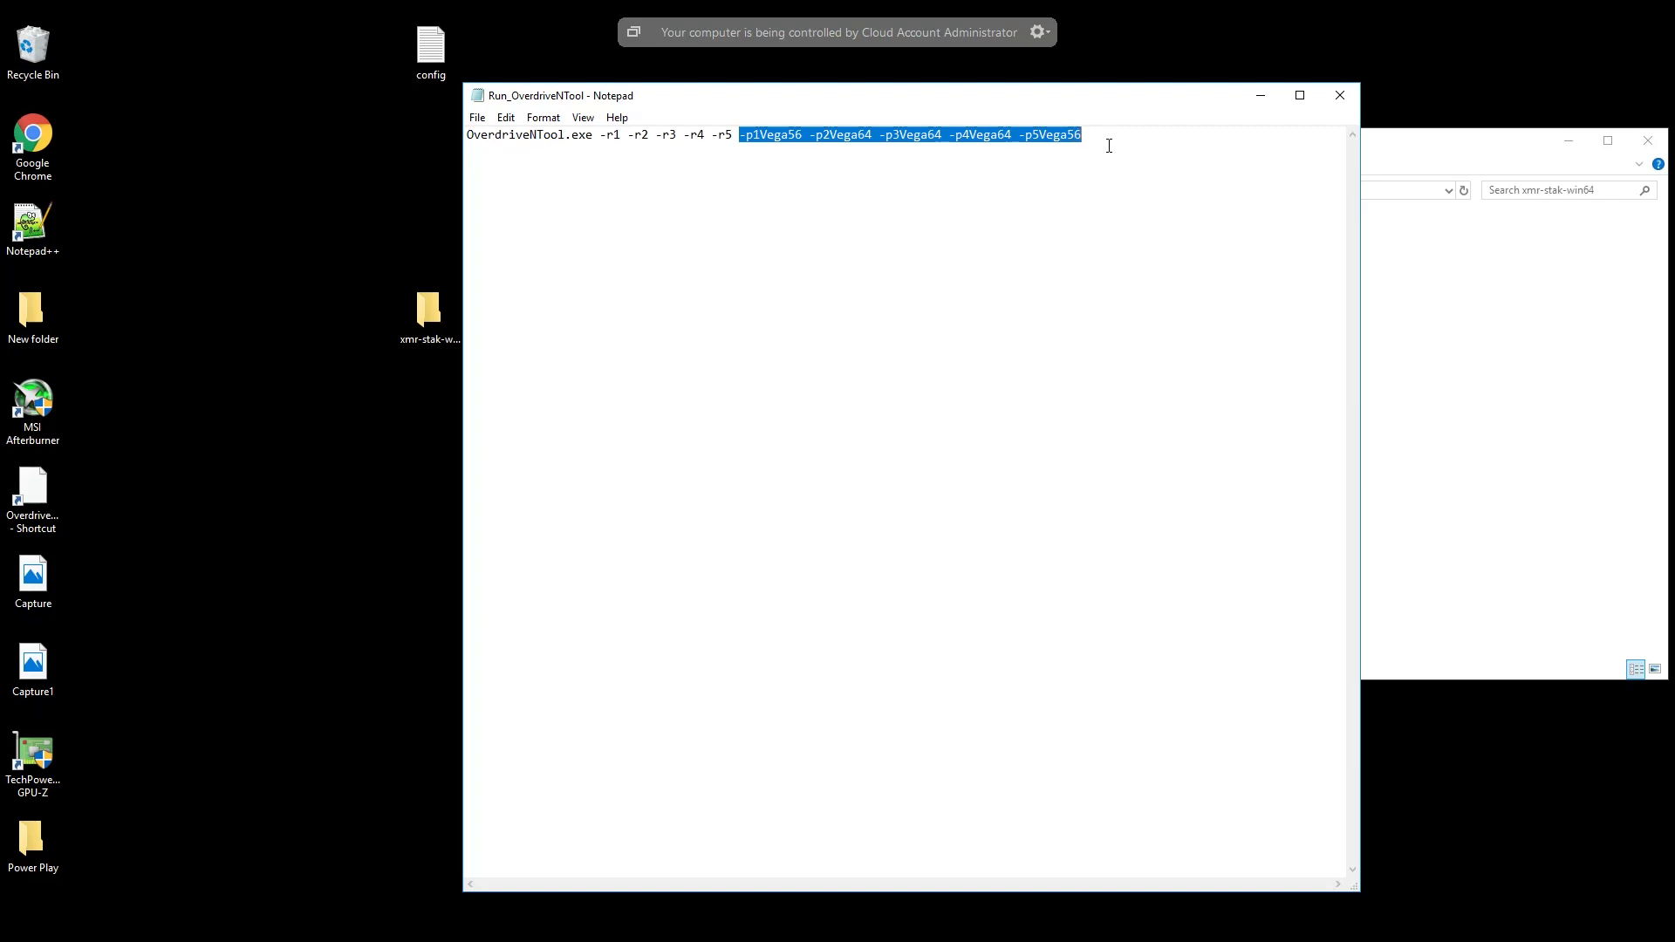
click(1013, 132)
drag(1009, 132, 815, 137)
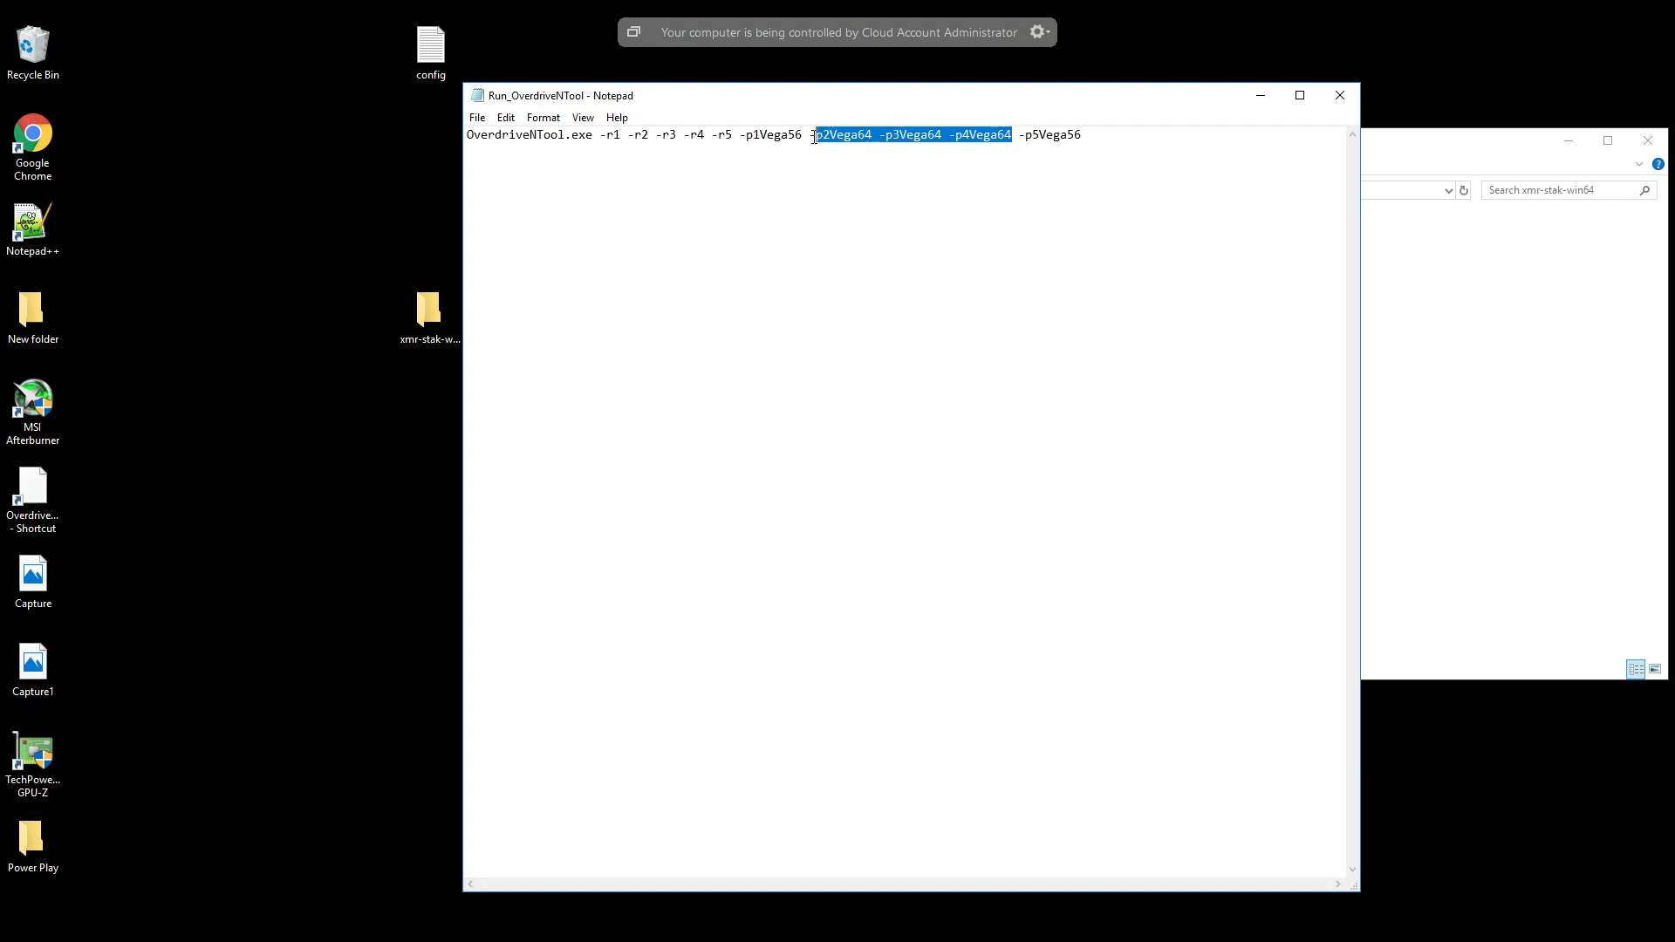
drag(813, 138, 808, 137)
click(883, 135)
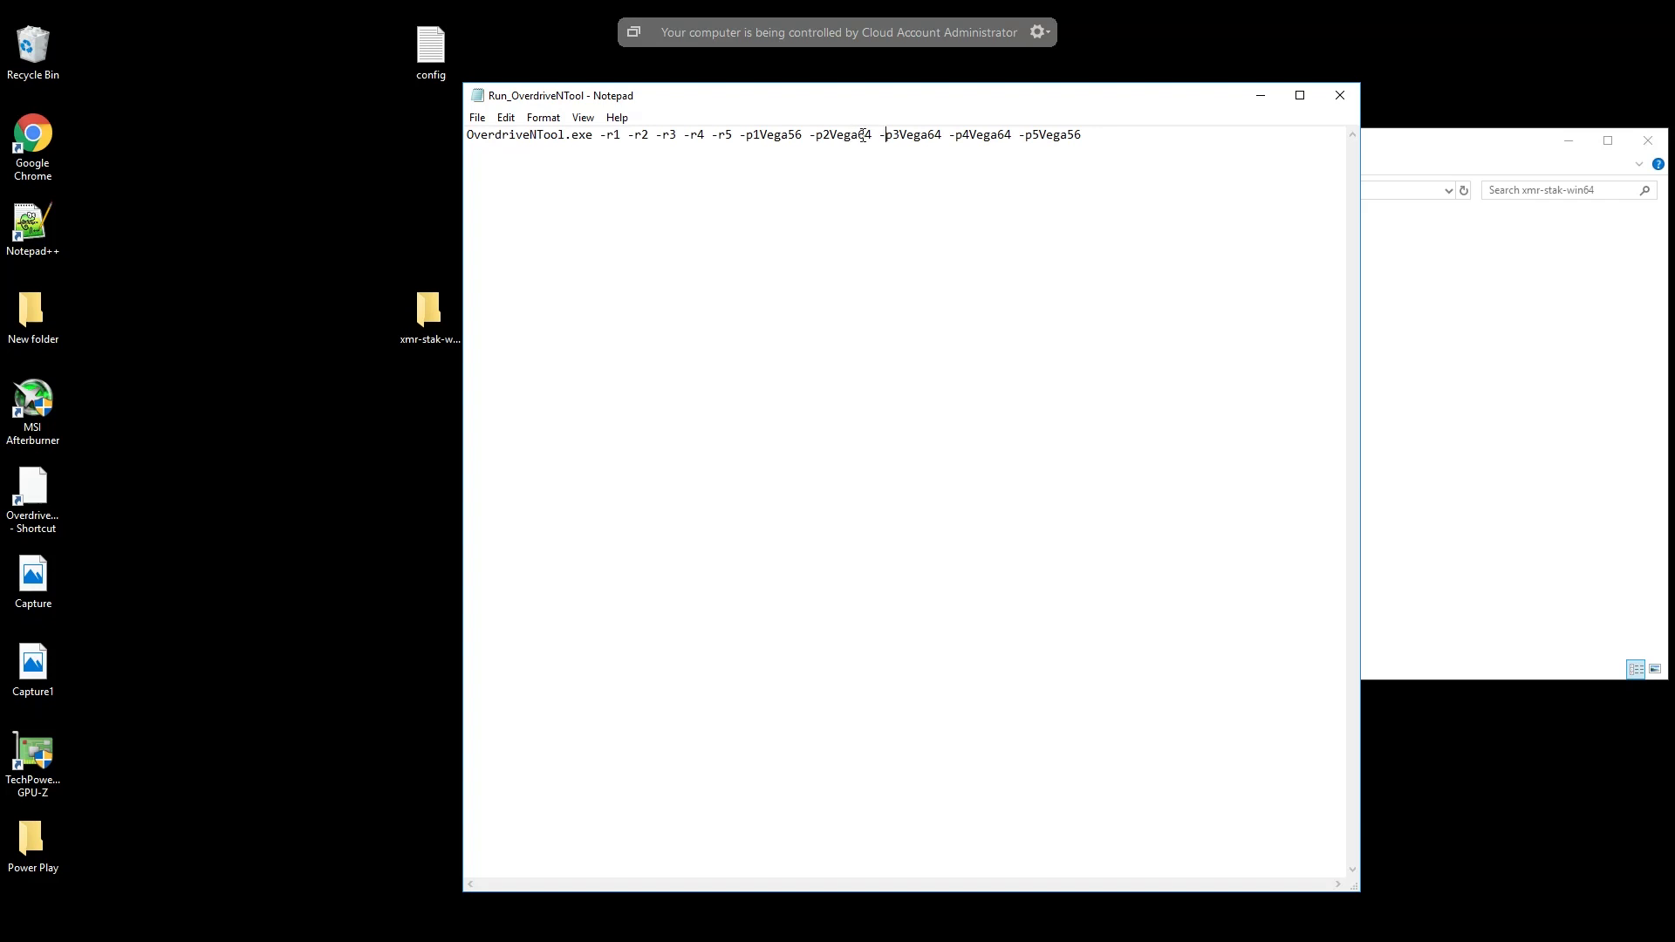
drag(870, 136, 820, 137)
click(1340, 96)
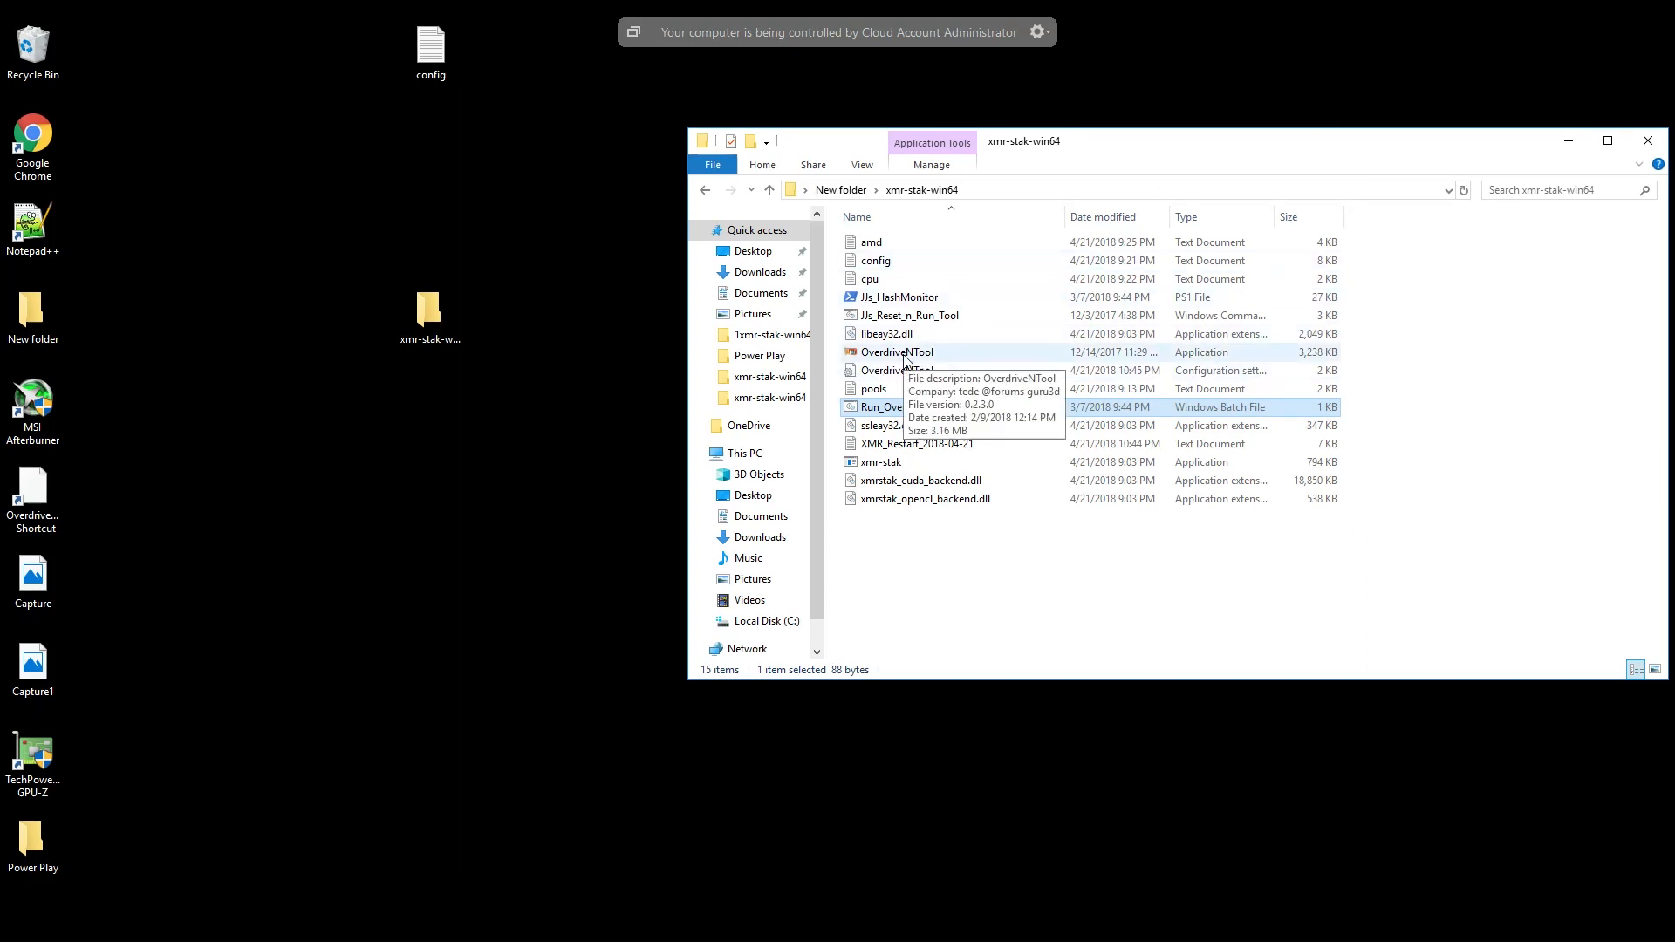
- Launch OverdriveNTool from the xmr-stak-win64 folder, check its saved profiles, and place its window beside the folder
double_click(904, 354)
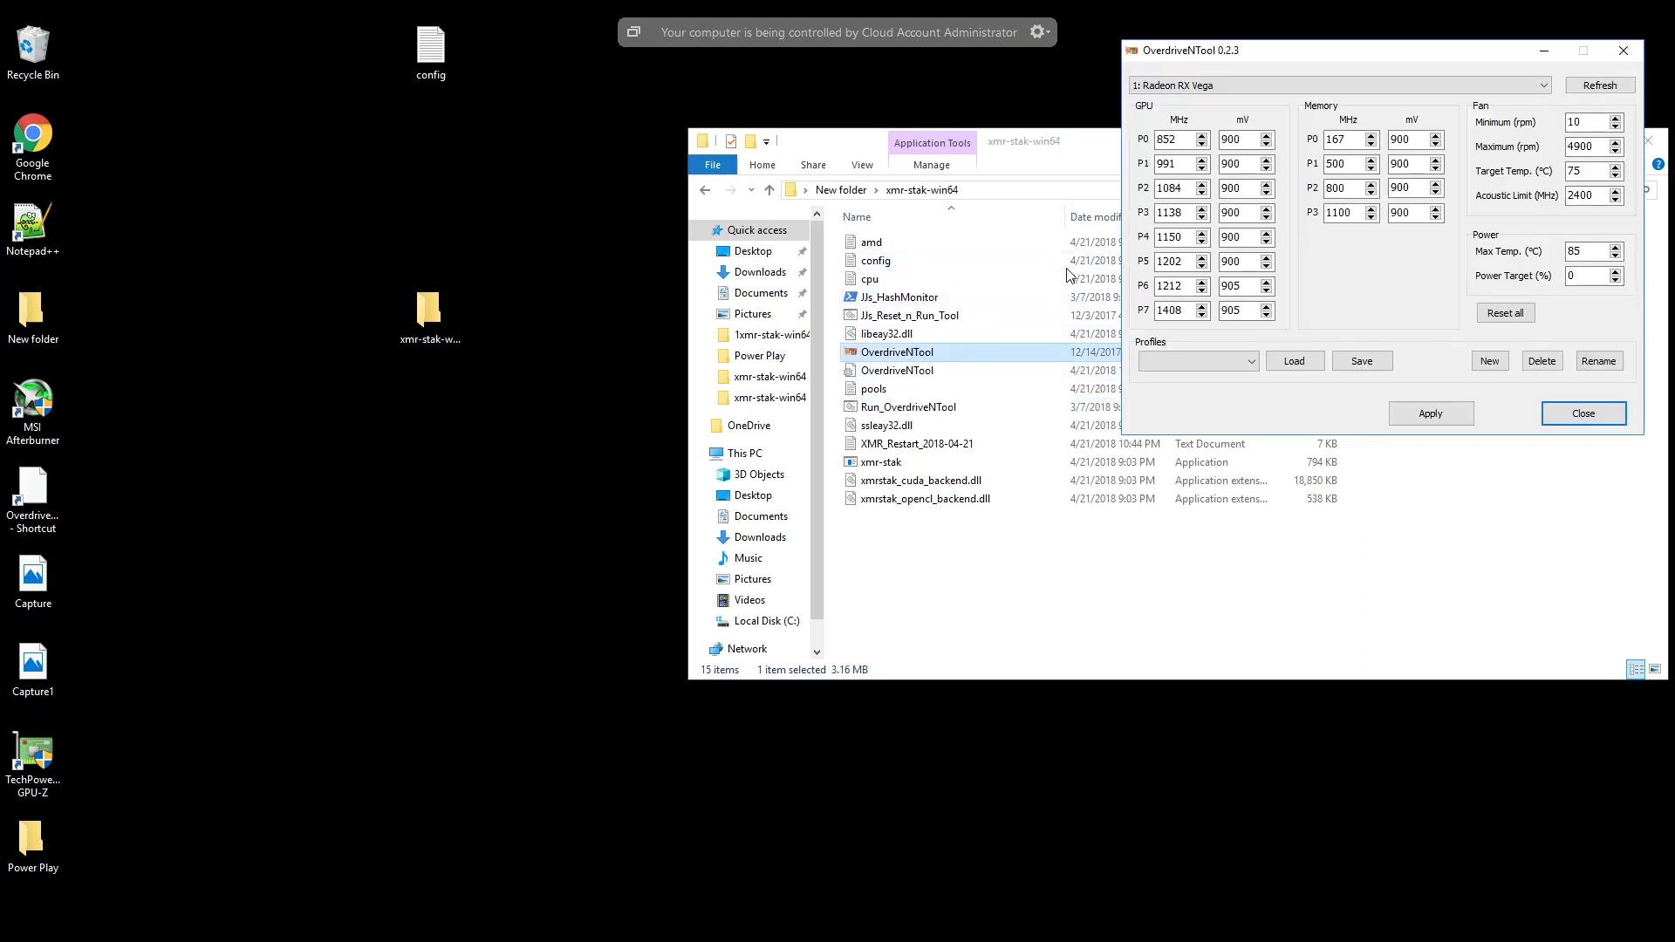
drag(1289, 59, 633, 330)
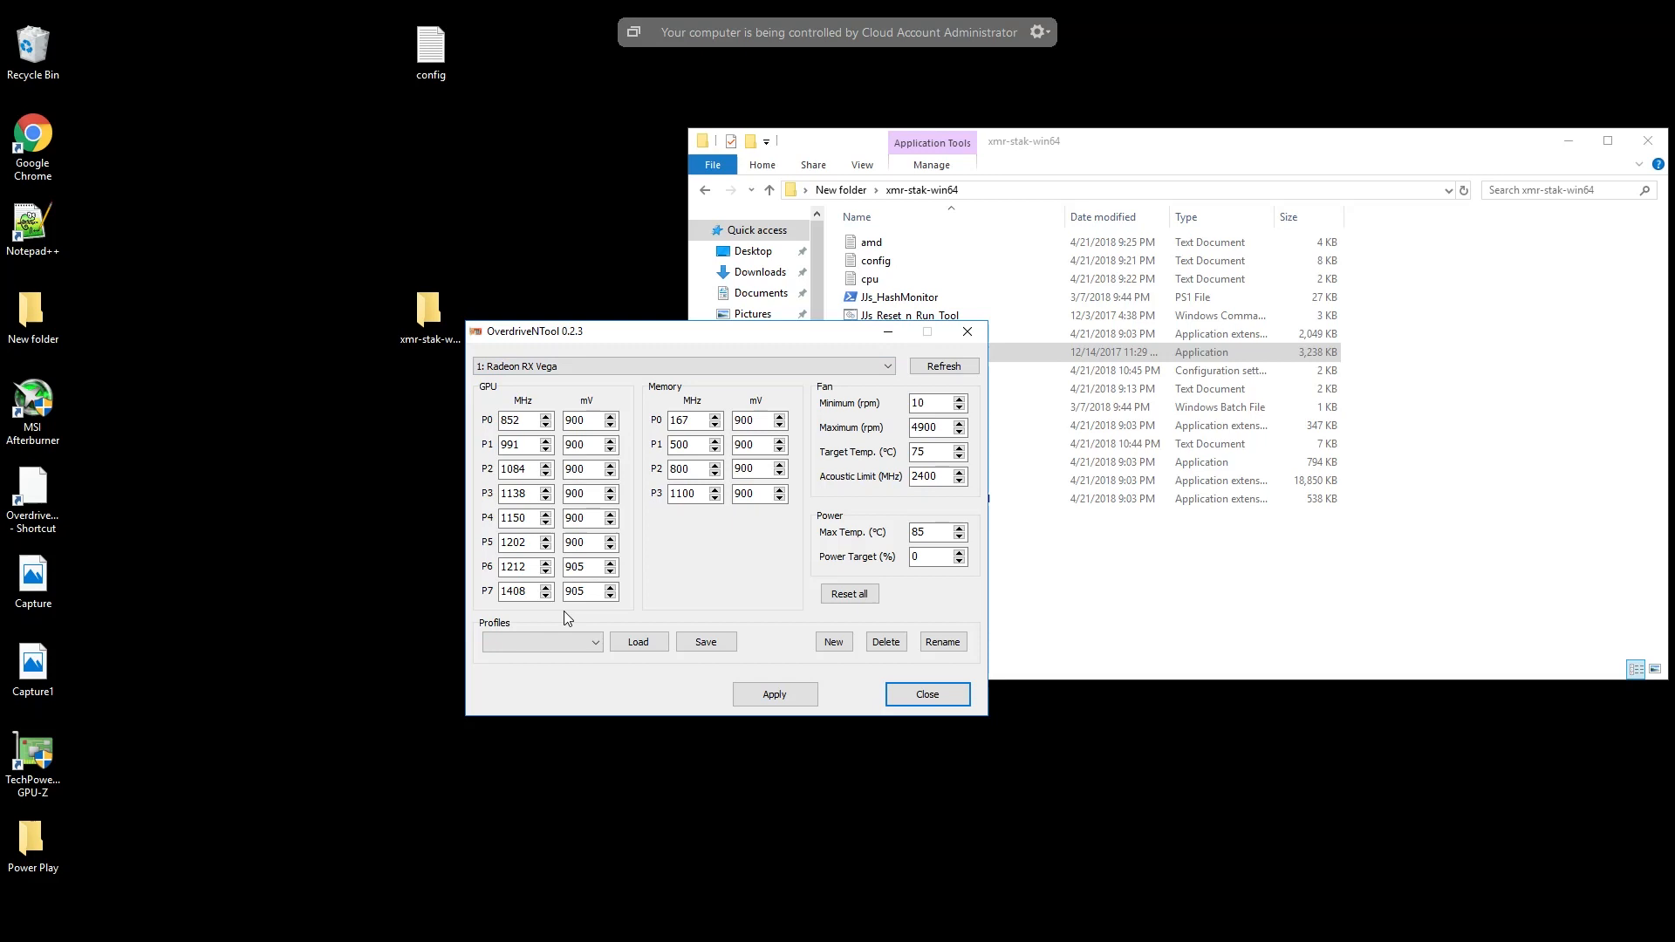
click(595, 647)
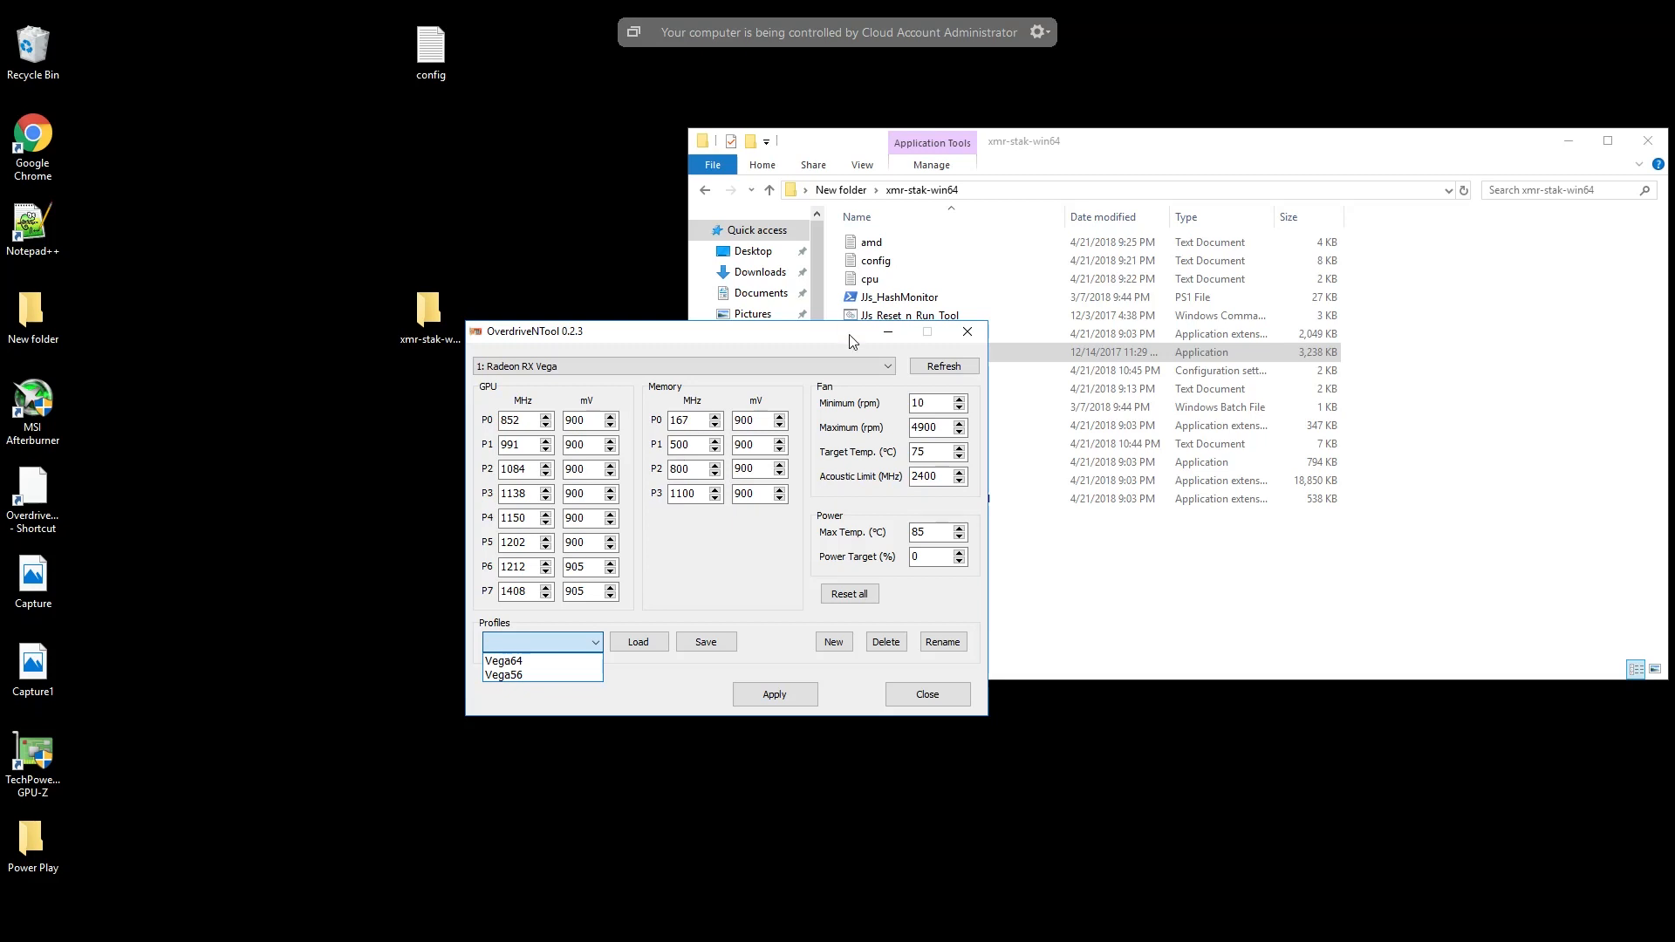
click(735, 324)
drag(536, 331, 334, 278)
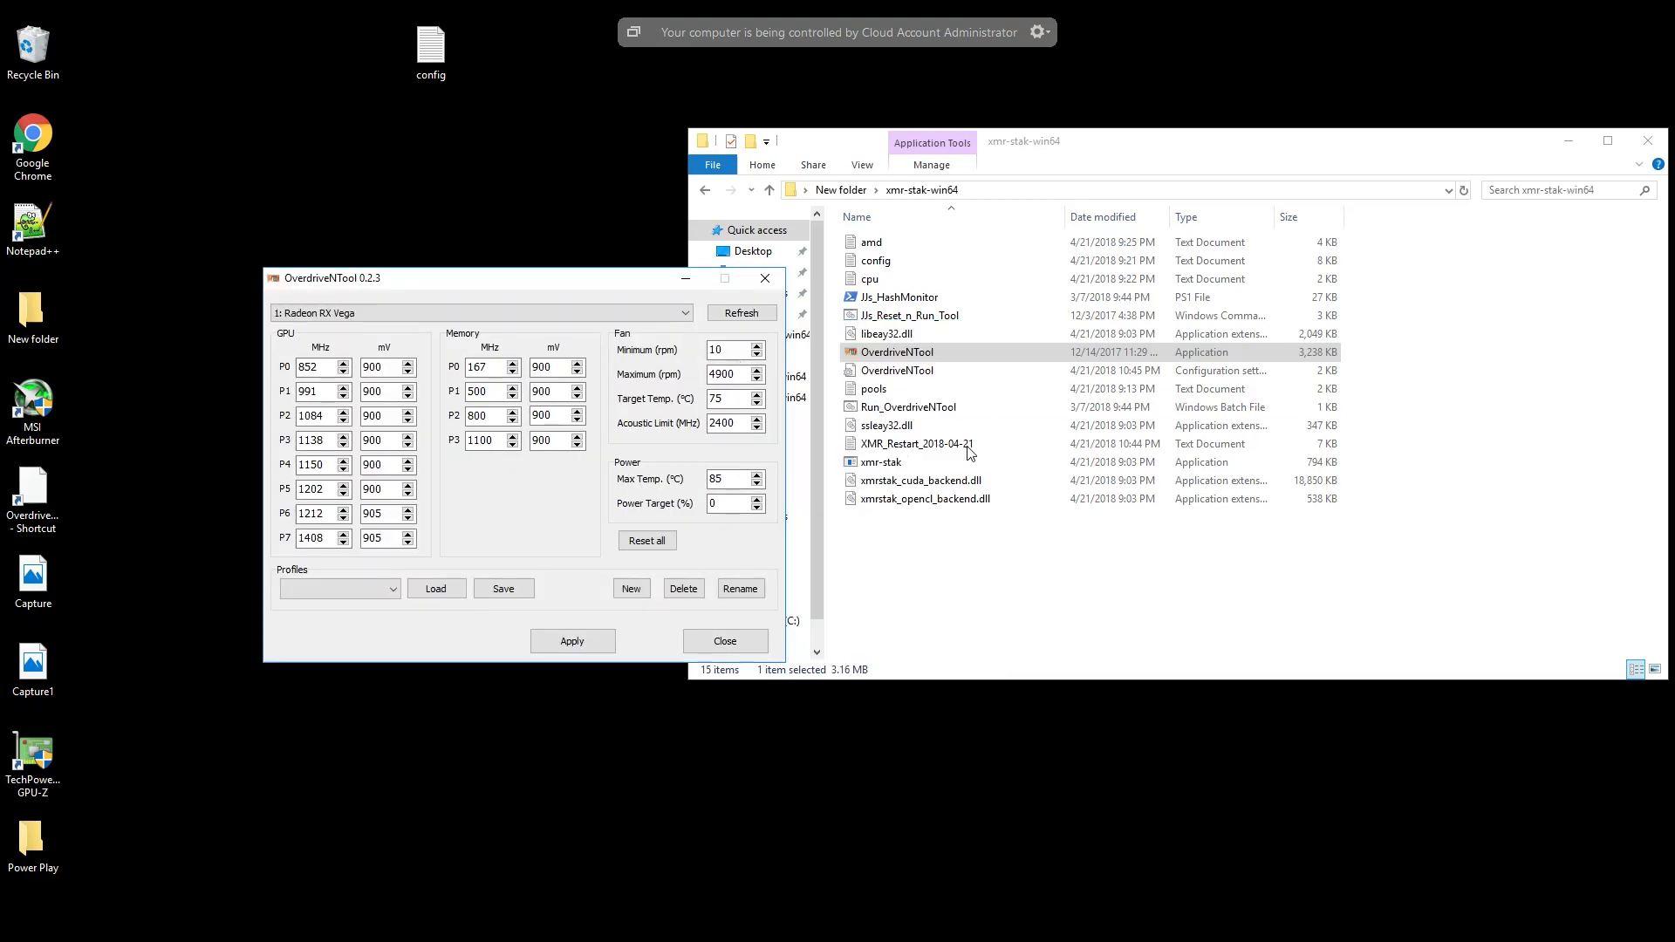
- Reopen the Run_OverdriveNTool batch file to check which profile each card number uses, and close it
right_click(888, 408)
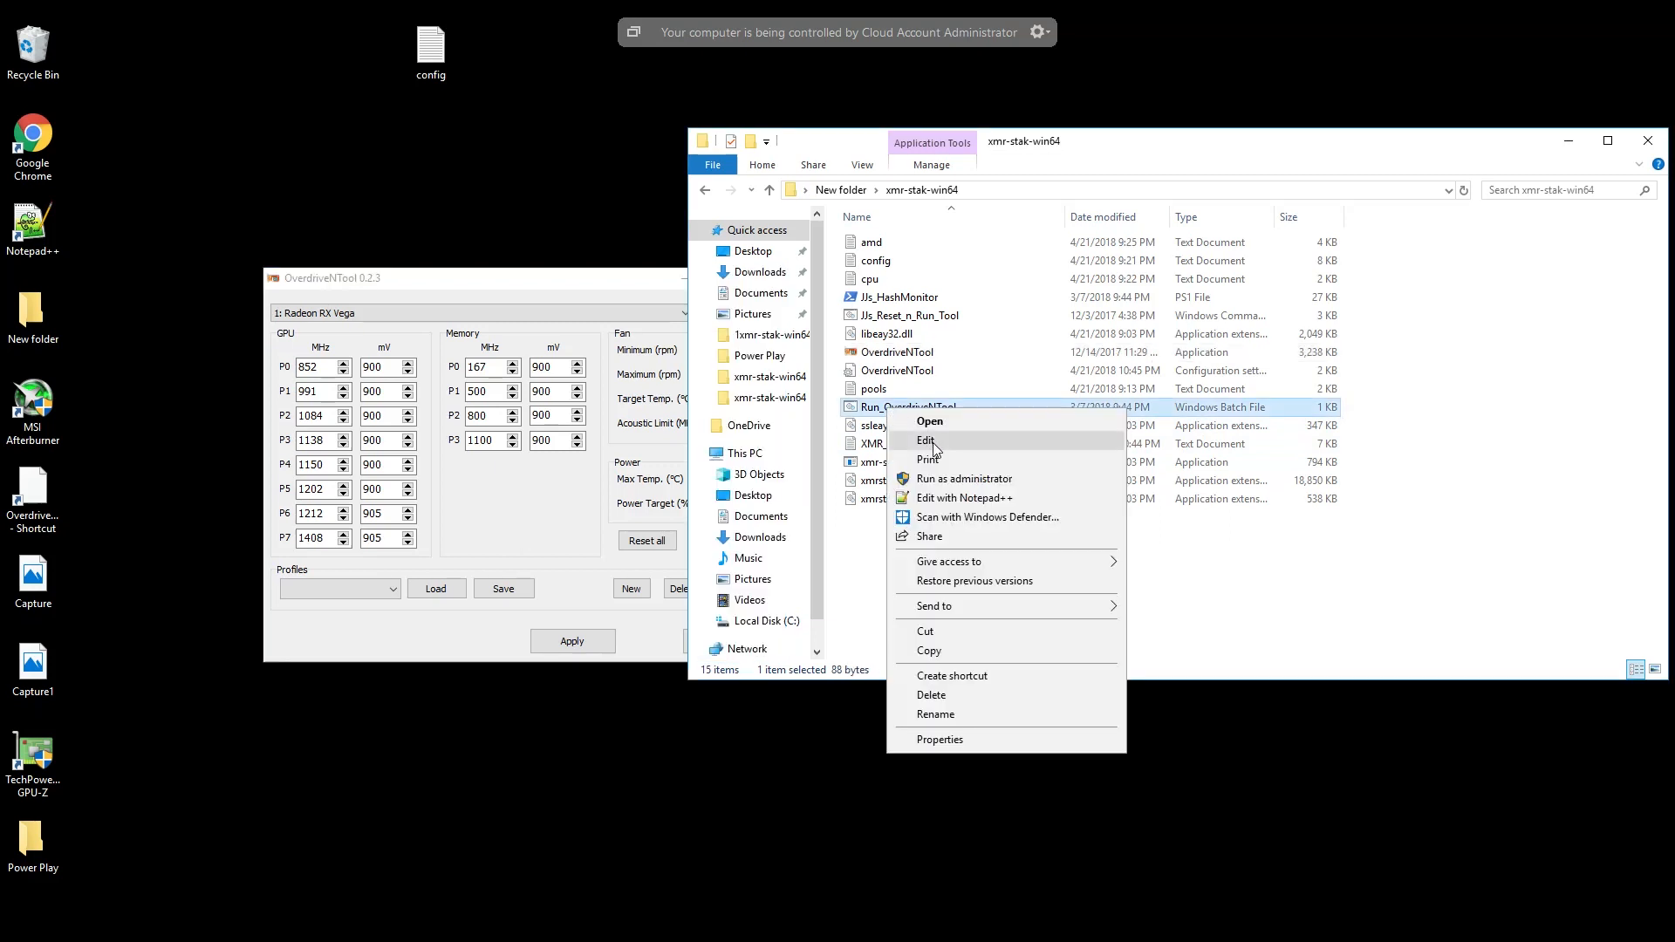
click(932, 448)
drag(824, 102, 1182, 106)
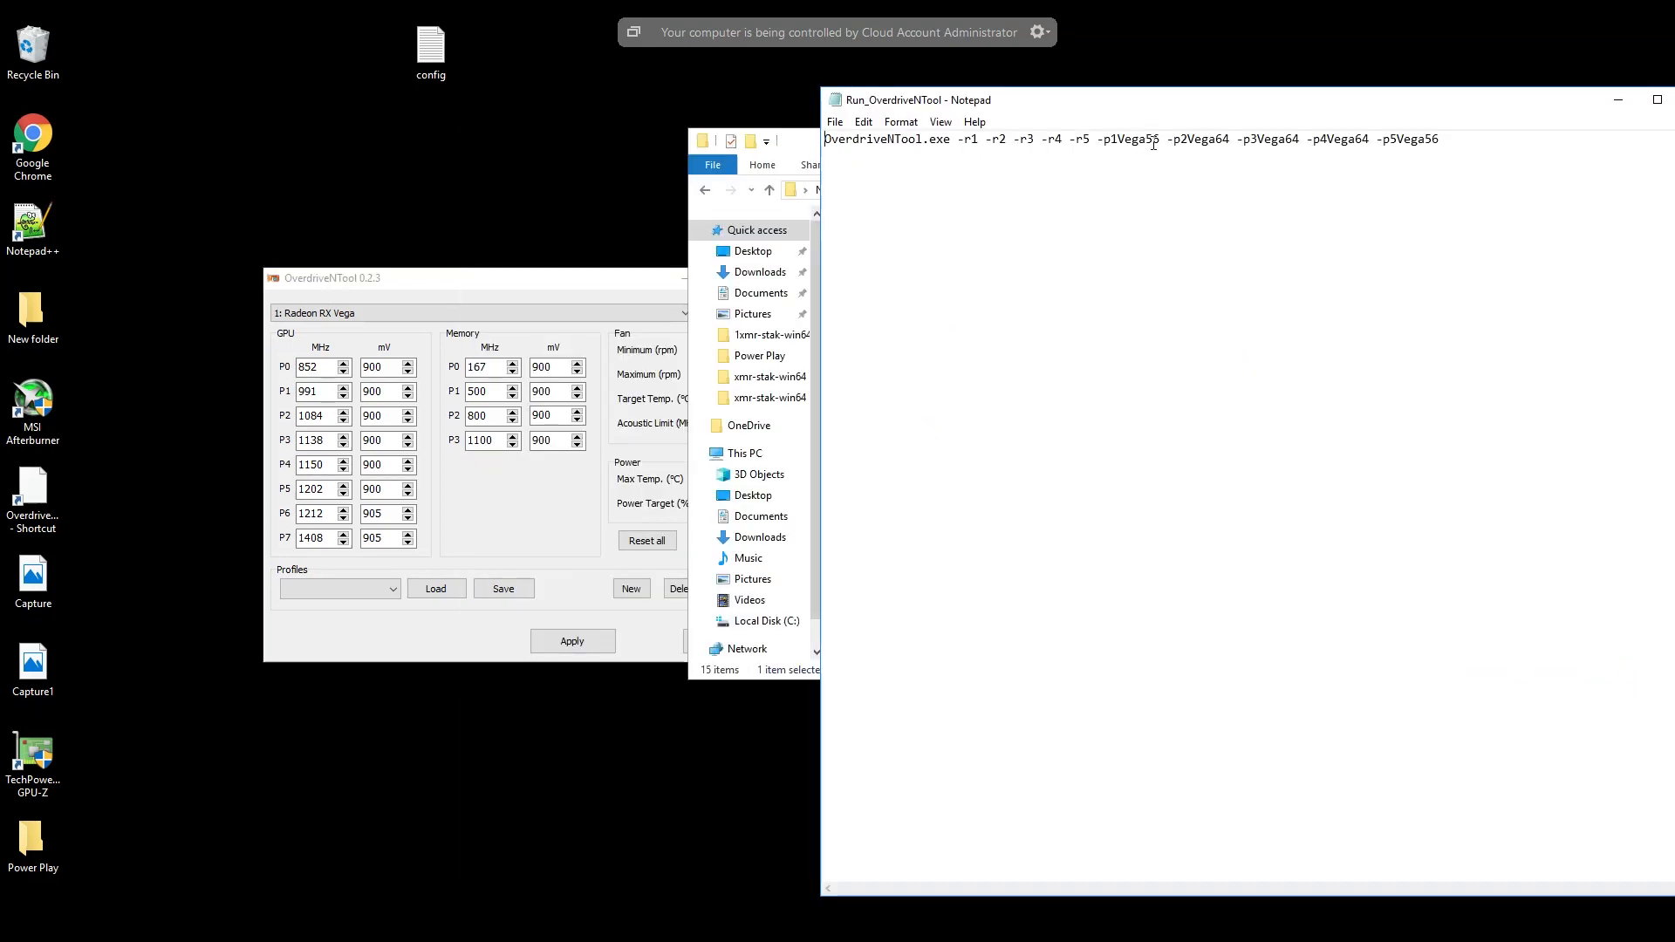
drag(1489, 118, 1357, 131)
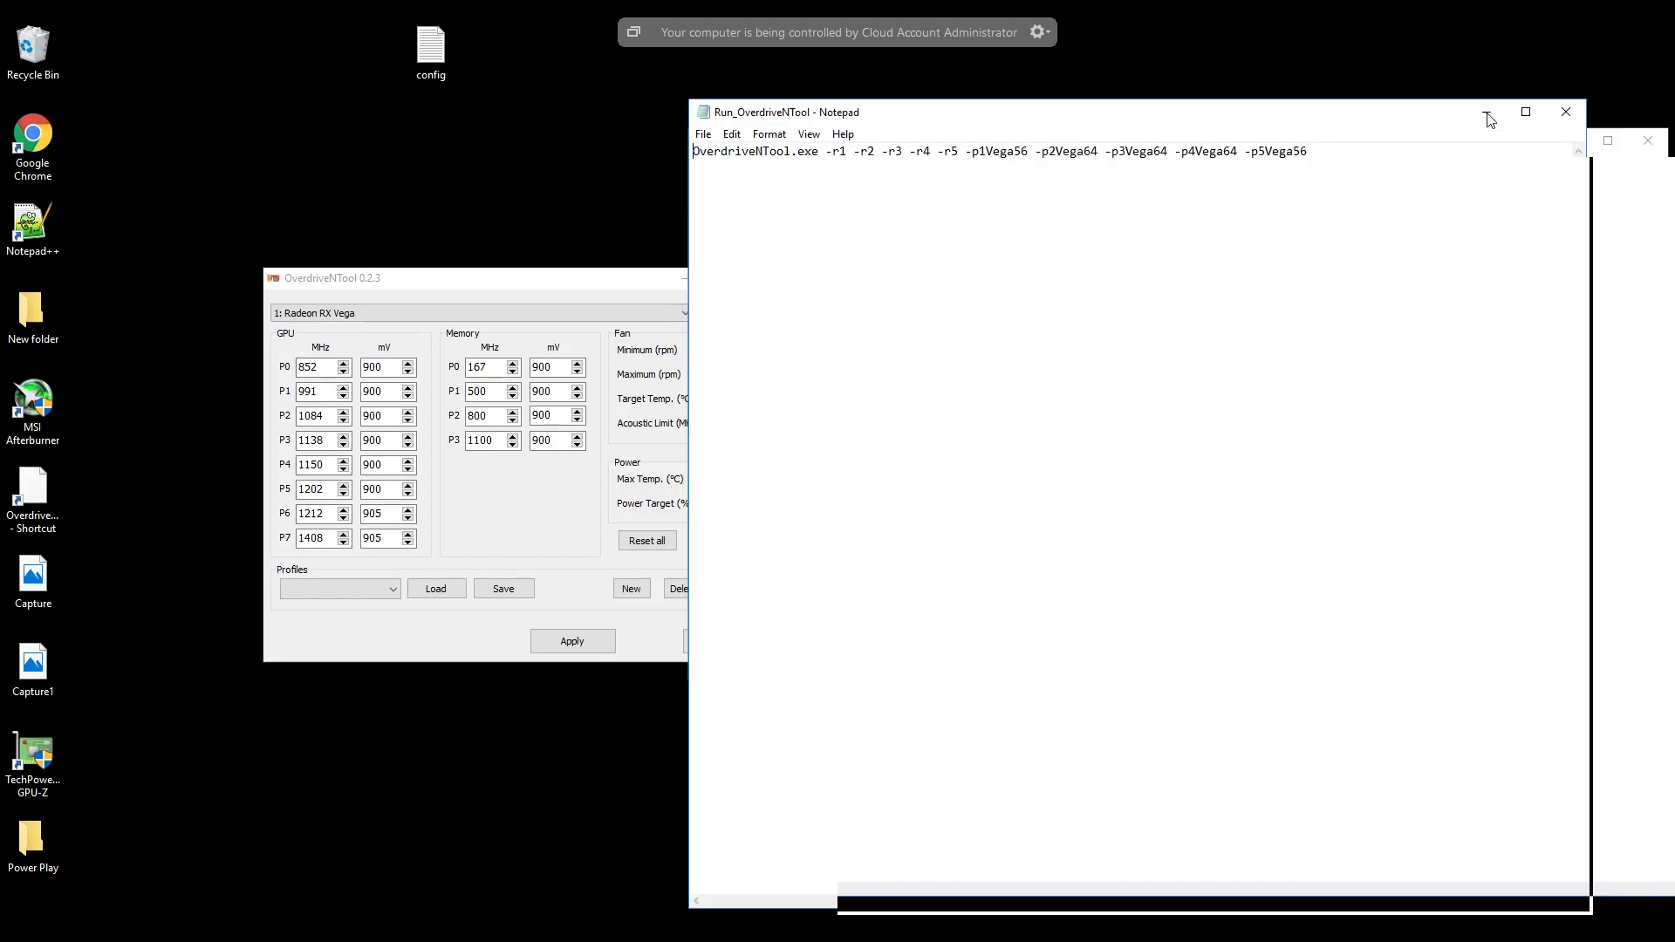
click(1565, 113)
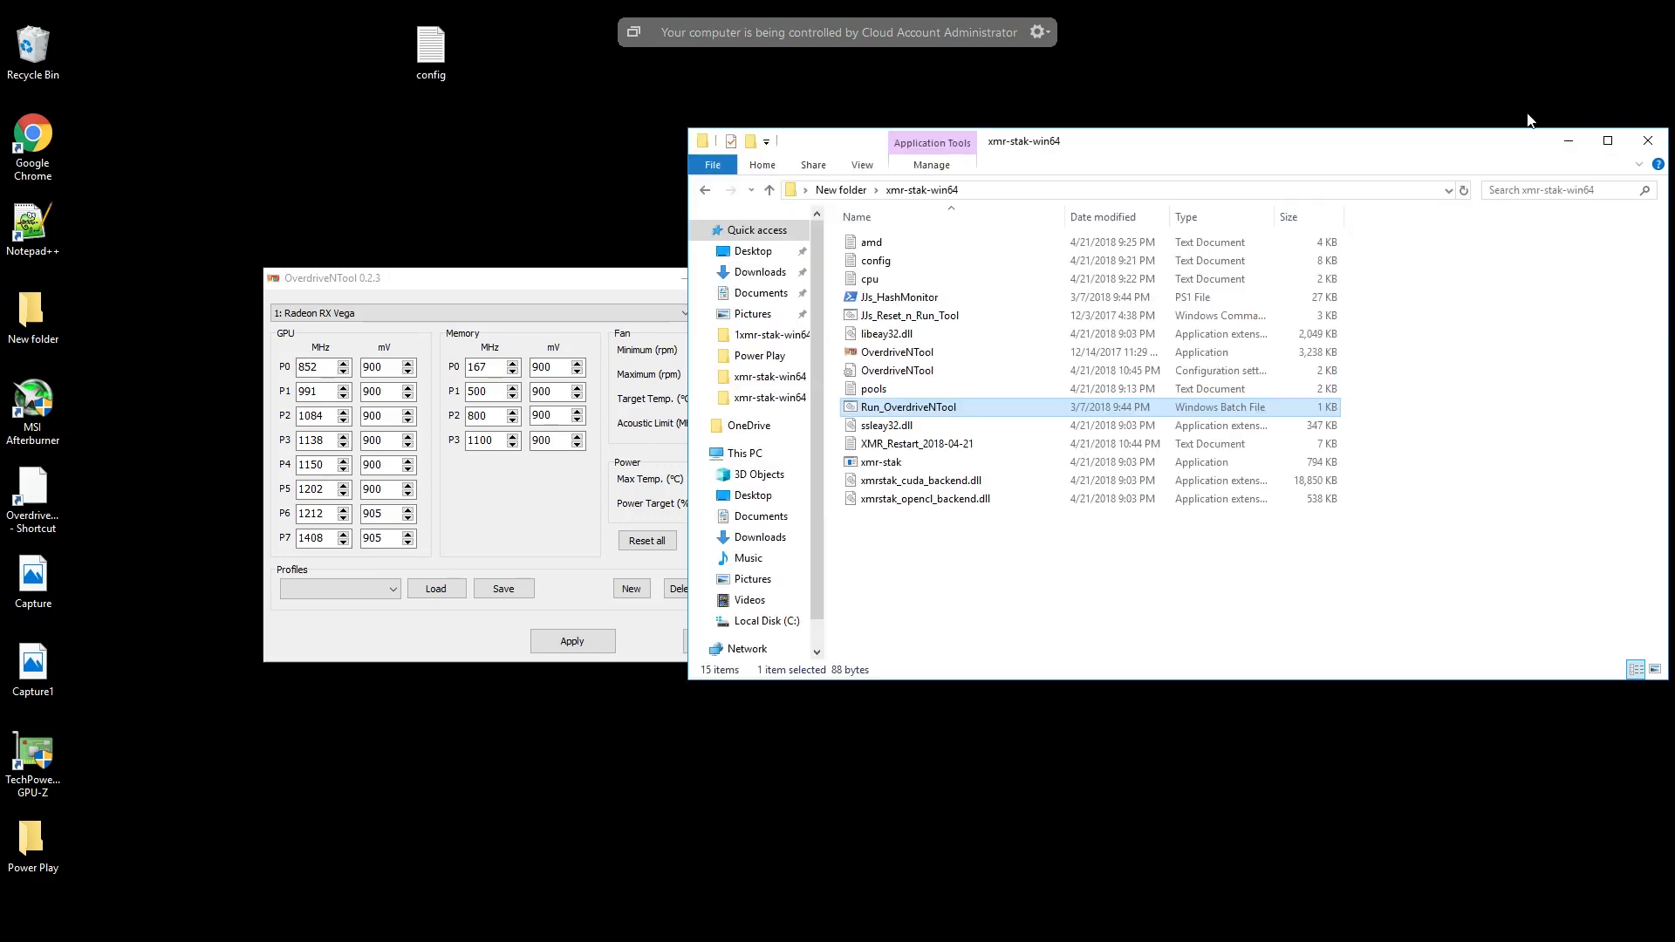
- Select the GPU 1: Radeon RX Vega in OverdriveNTool, load the Vega56 profile, and apply it
click(489, 291)
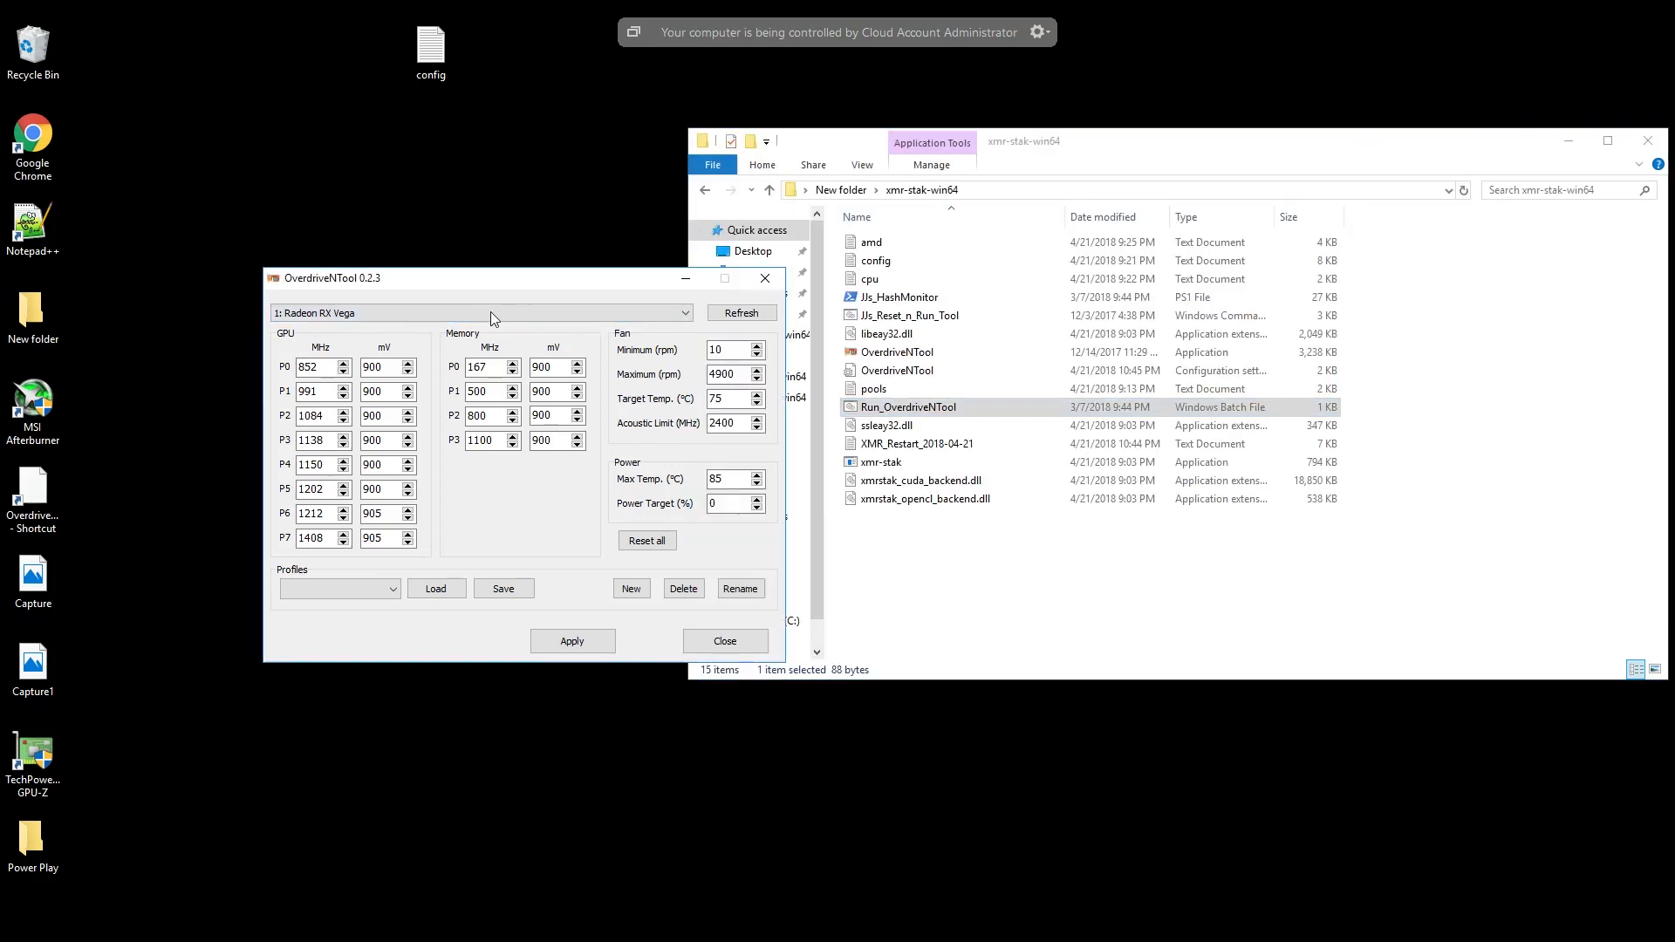
click(491, 311)
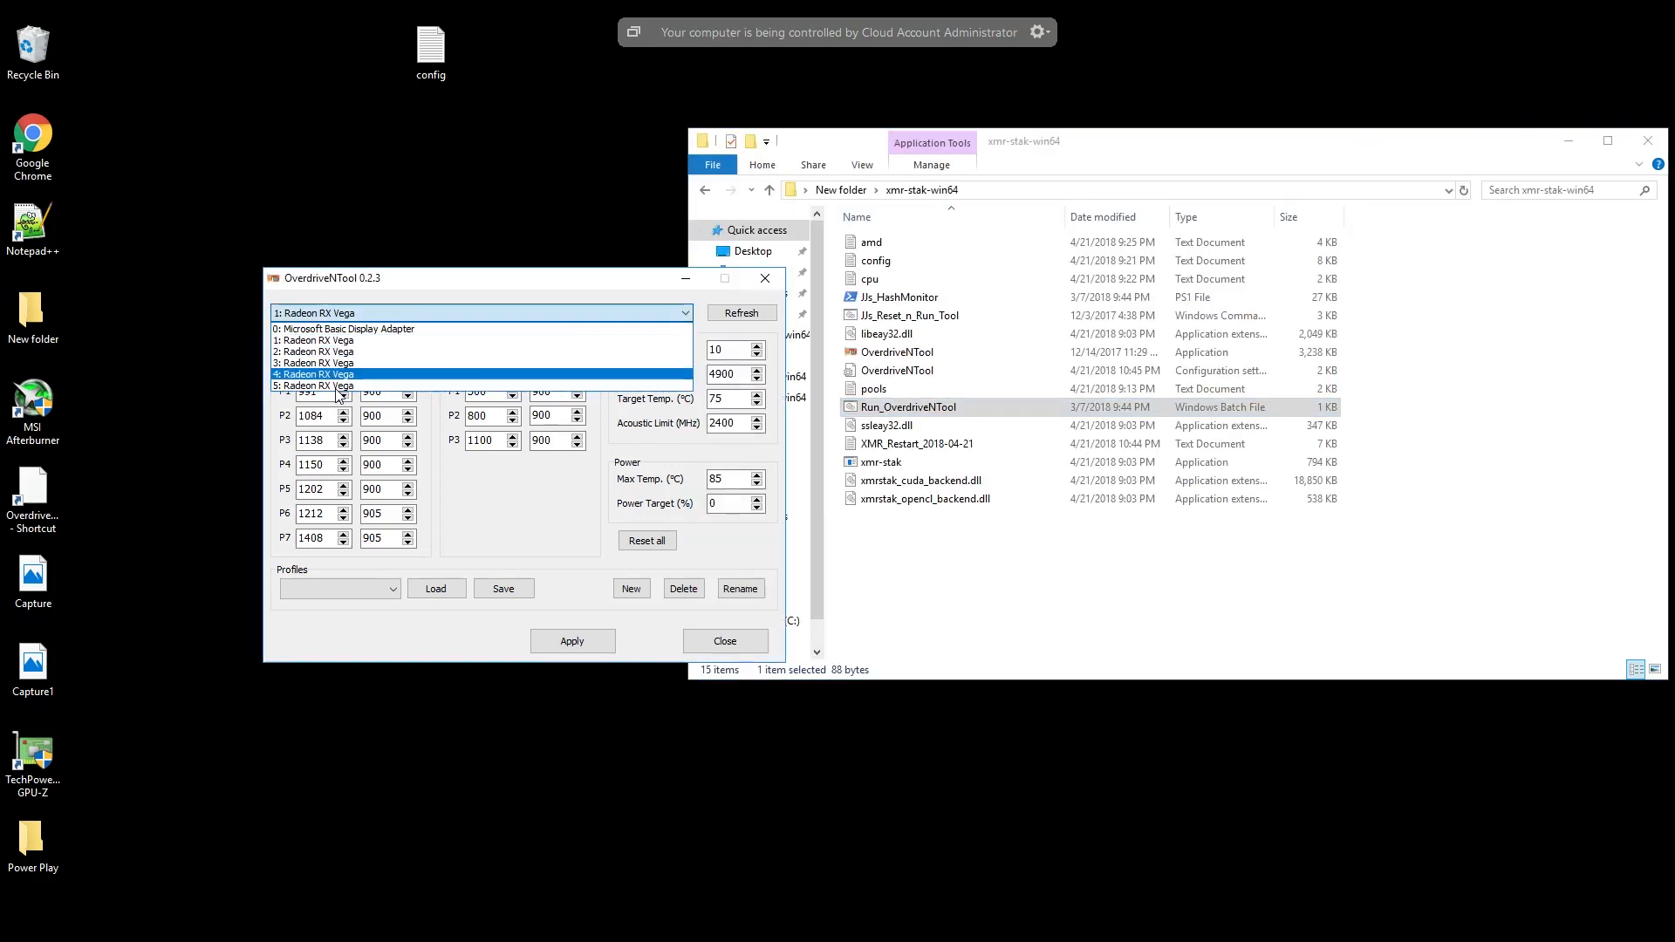
click(342, 341)
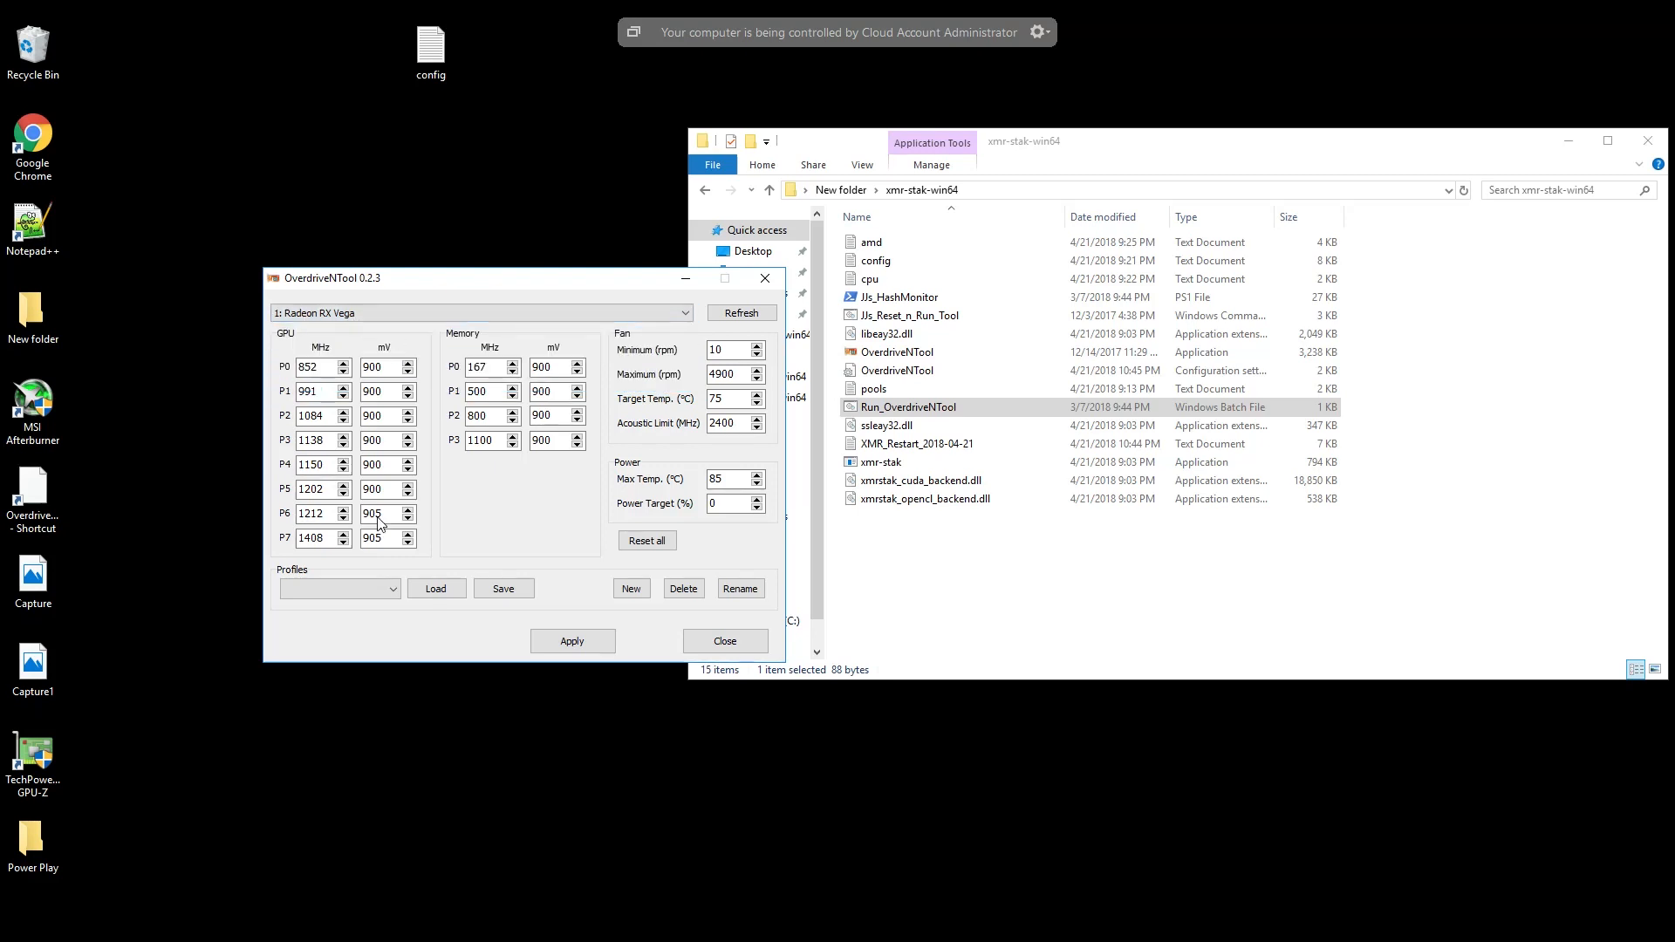
click(396, 593)
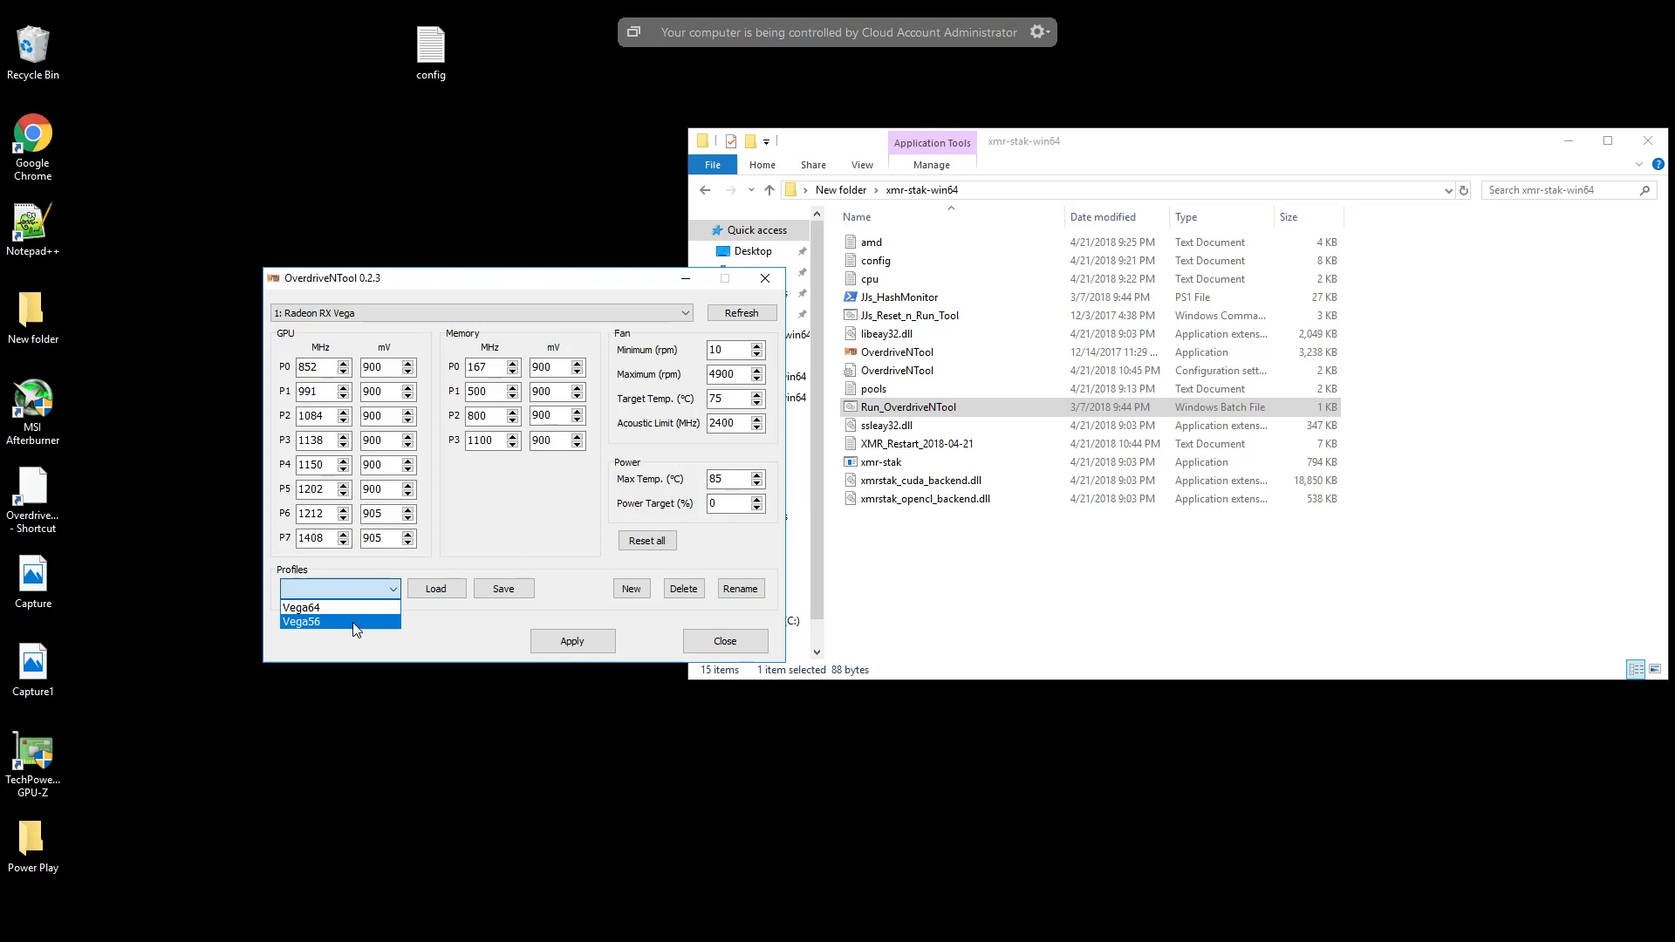
click(355, 621)
click(435, 589)
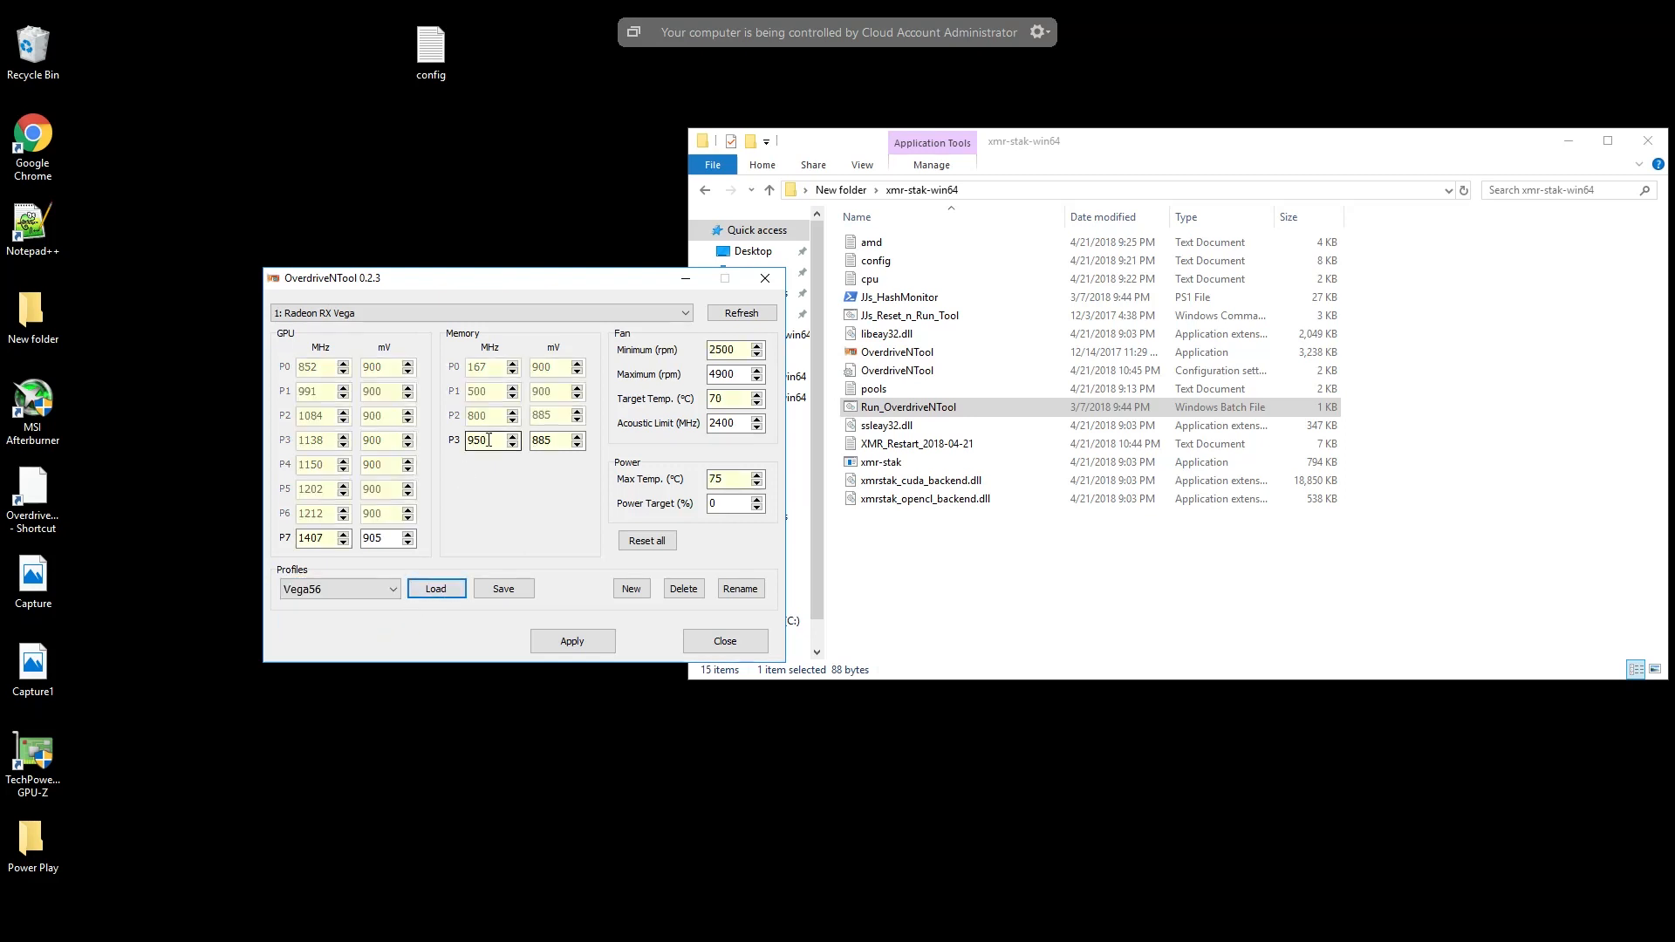
drag(490, 440, 465, 440)
click(595, 648)
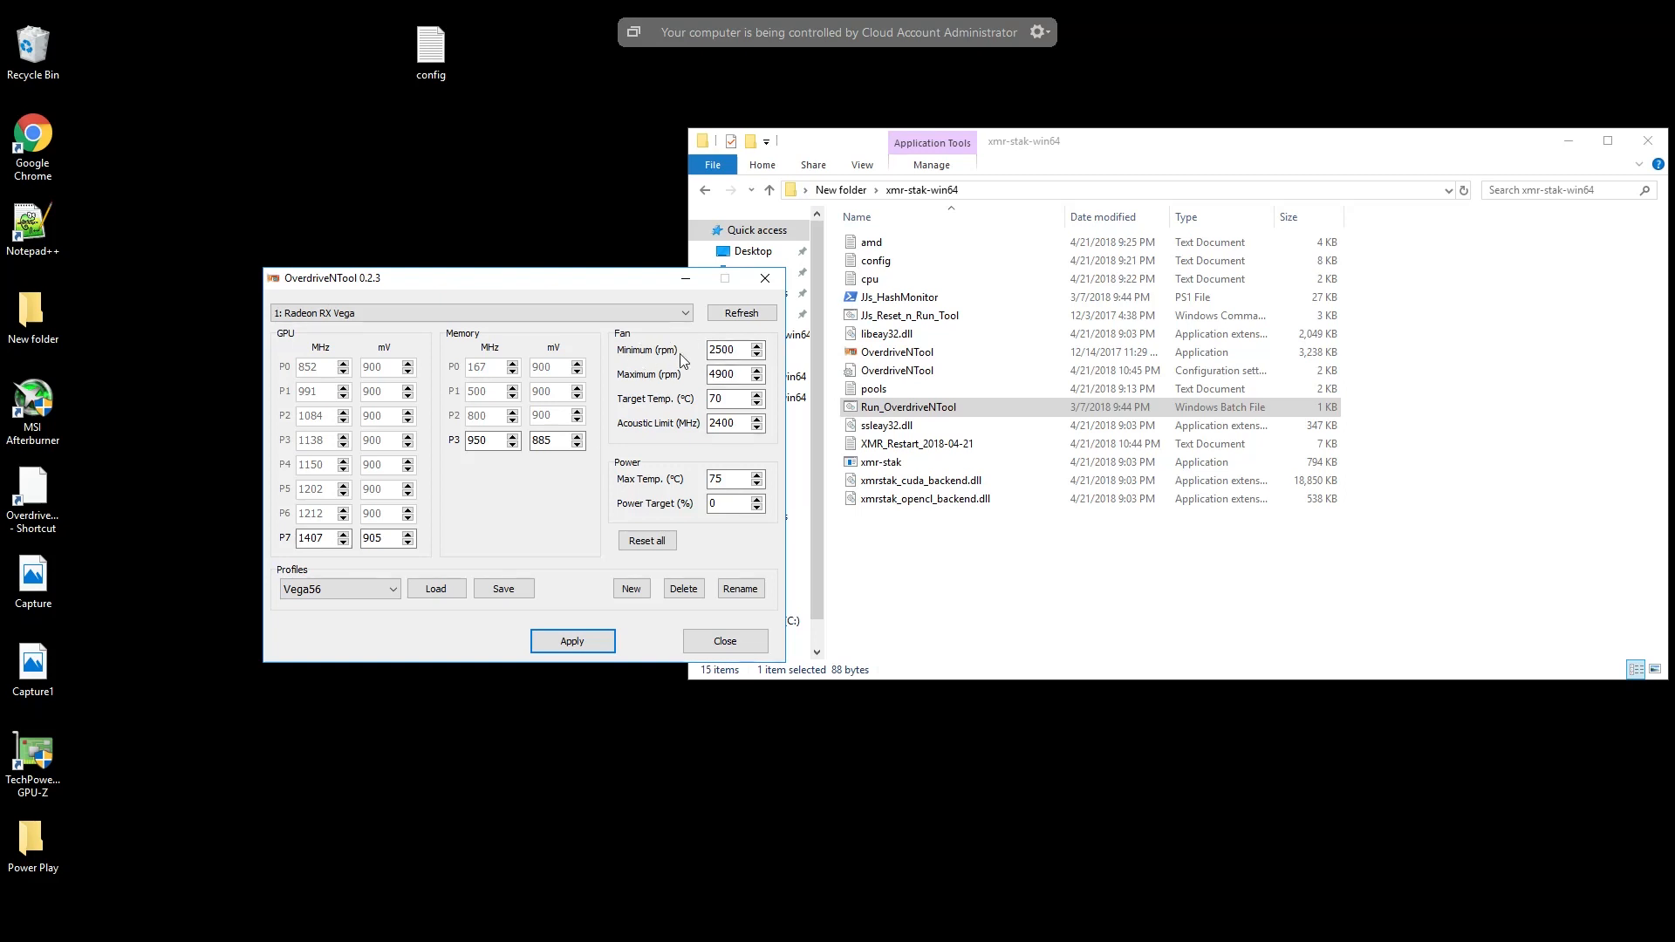
- Check the minimum fan speed, reset all settings of GPU 1: Radeon RX Vega, and close OverdriveNTool
click(710, 350)
double_click(710, 350)
click(645, 542)
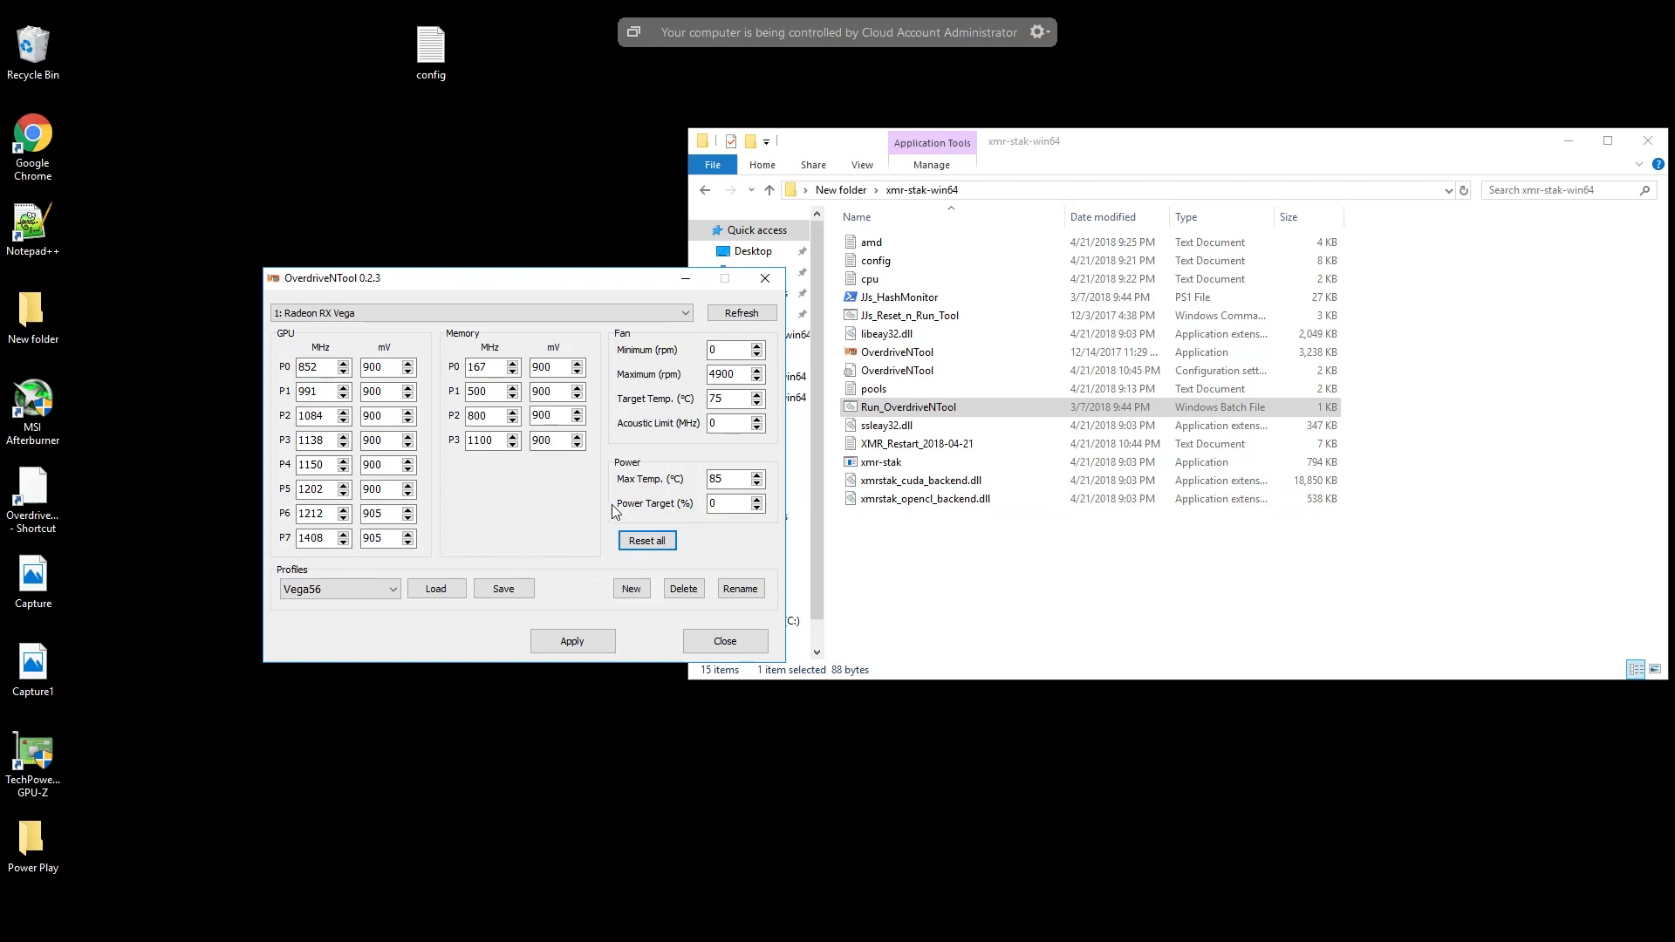
click(765, 280)
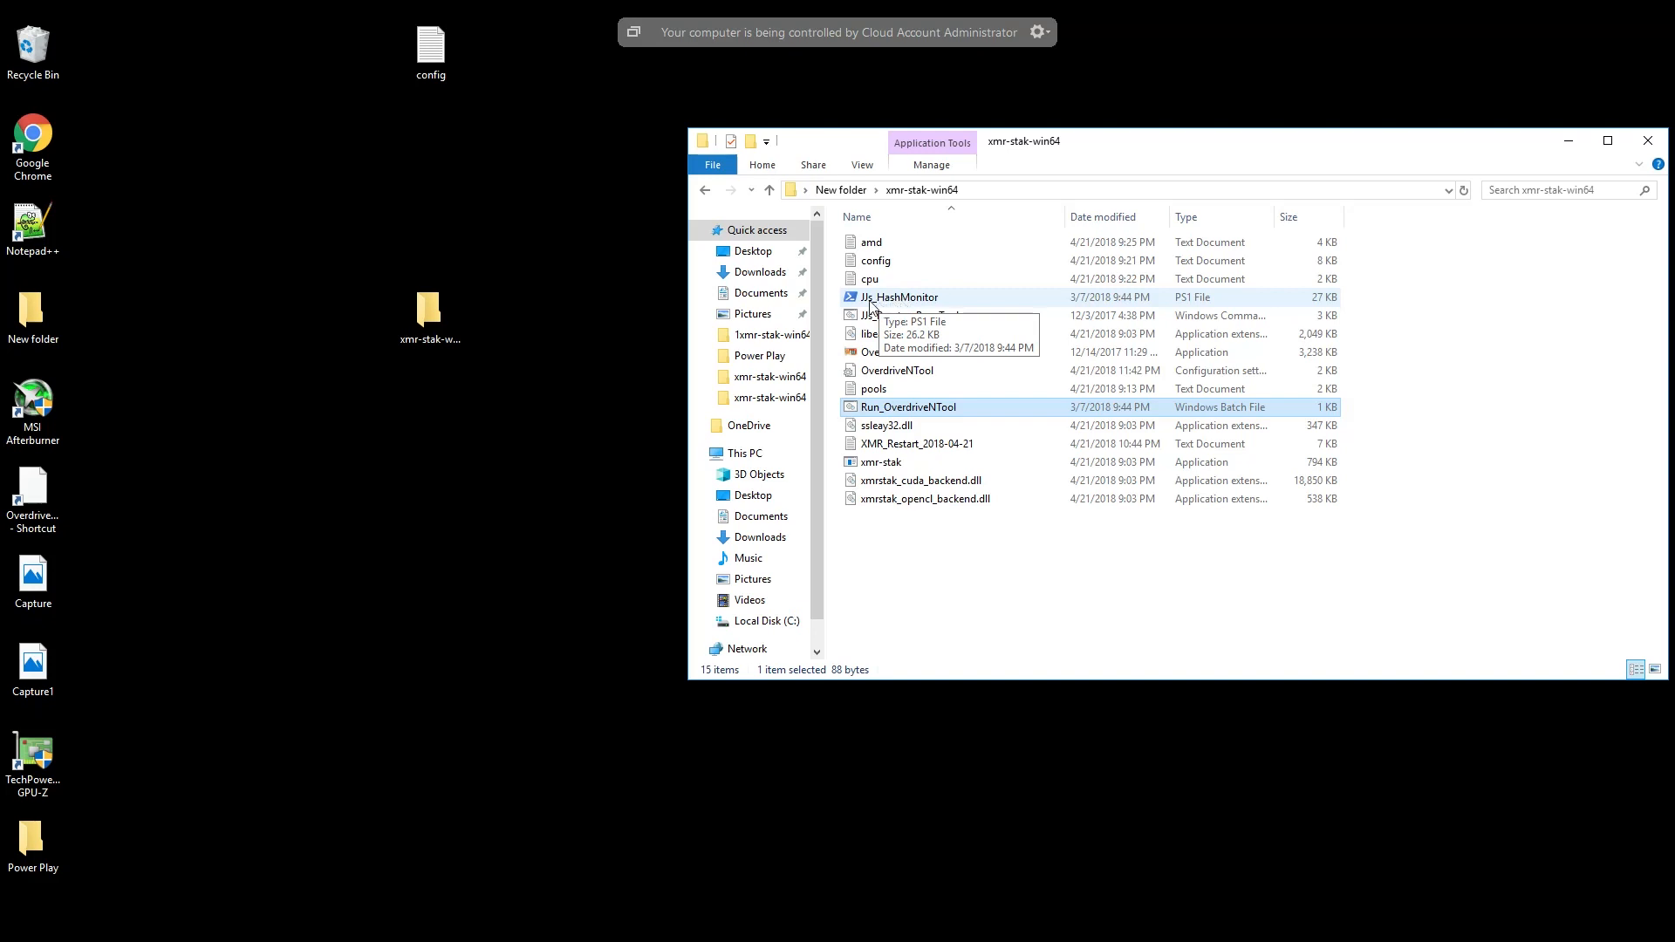
- Return to the Vega mining guide in Chrome and read on to section 14, Auto Start Miner with Hash Monitor
click(450, 941)
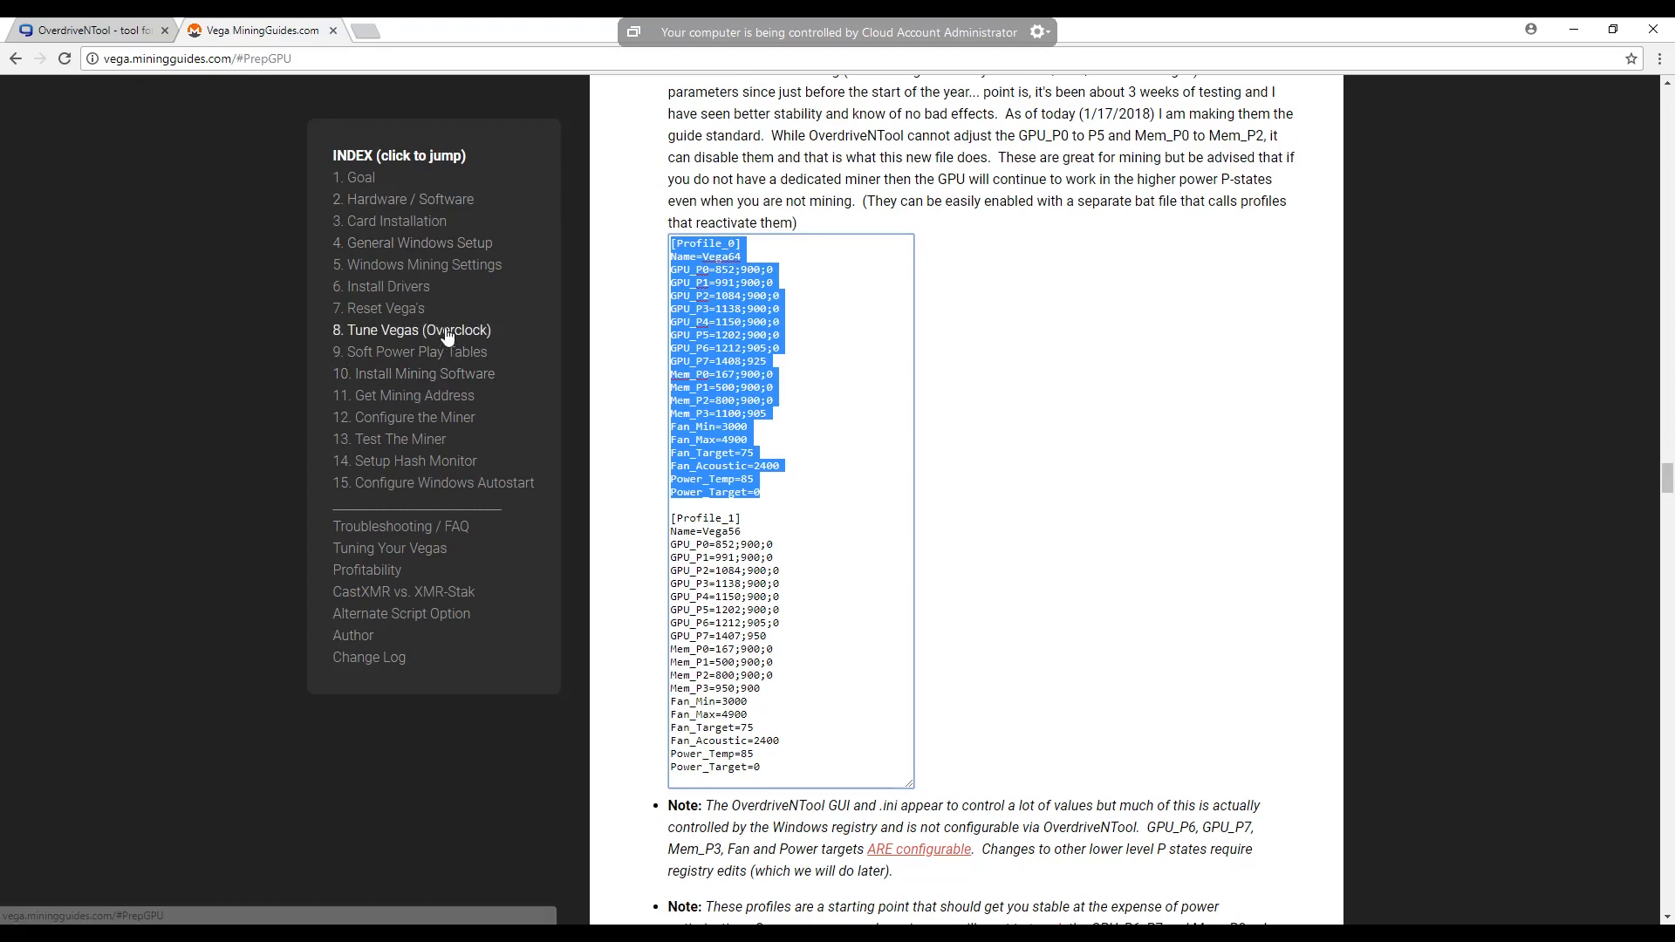
scroll(1012, 540, down, 4)
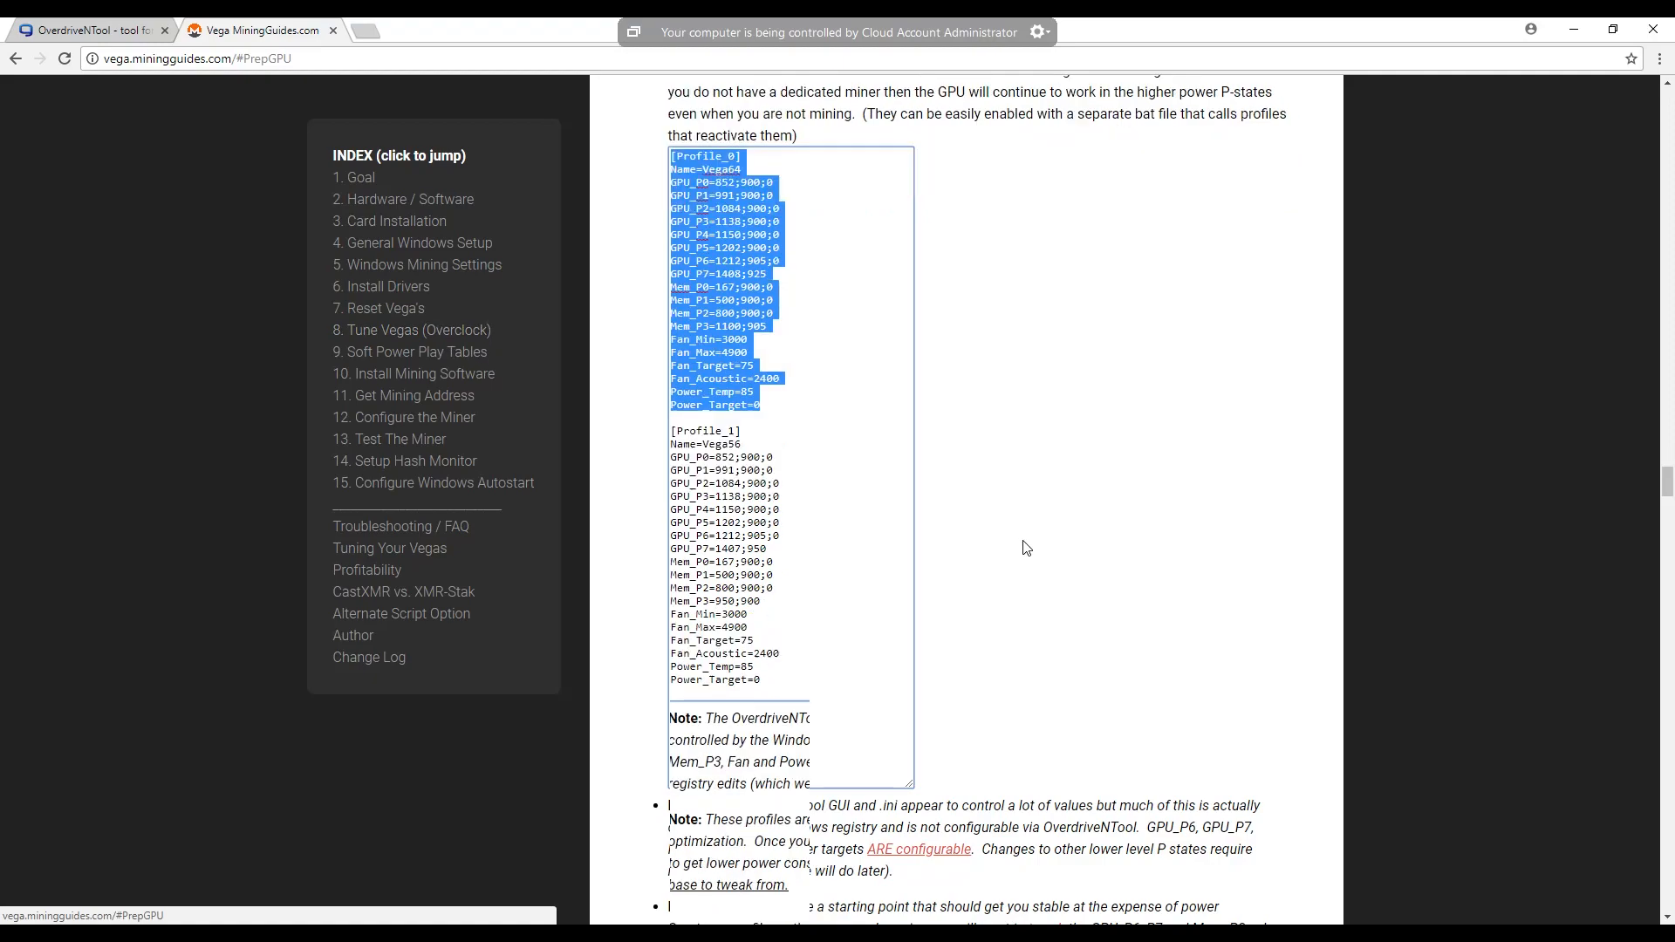
scroll(1025, 560, down, 4)
scroll(1024, 552, down, 4)
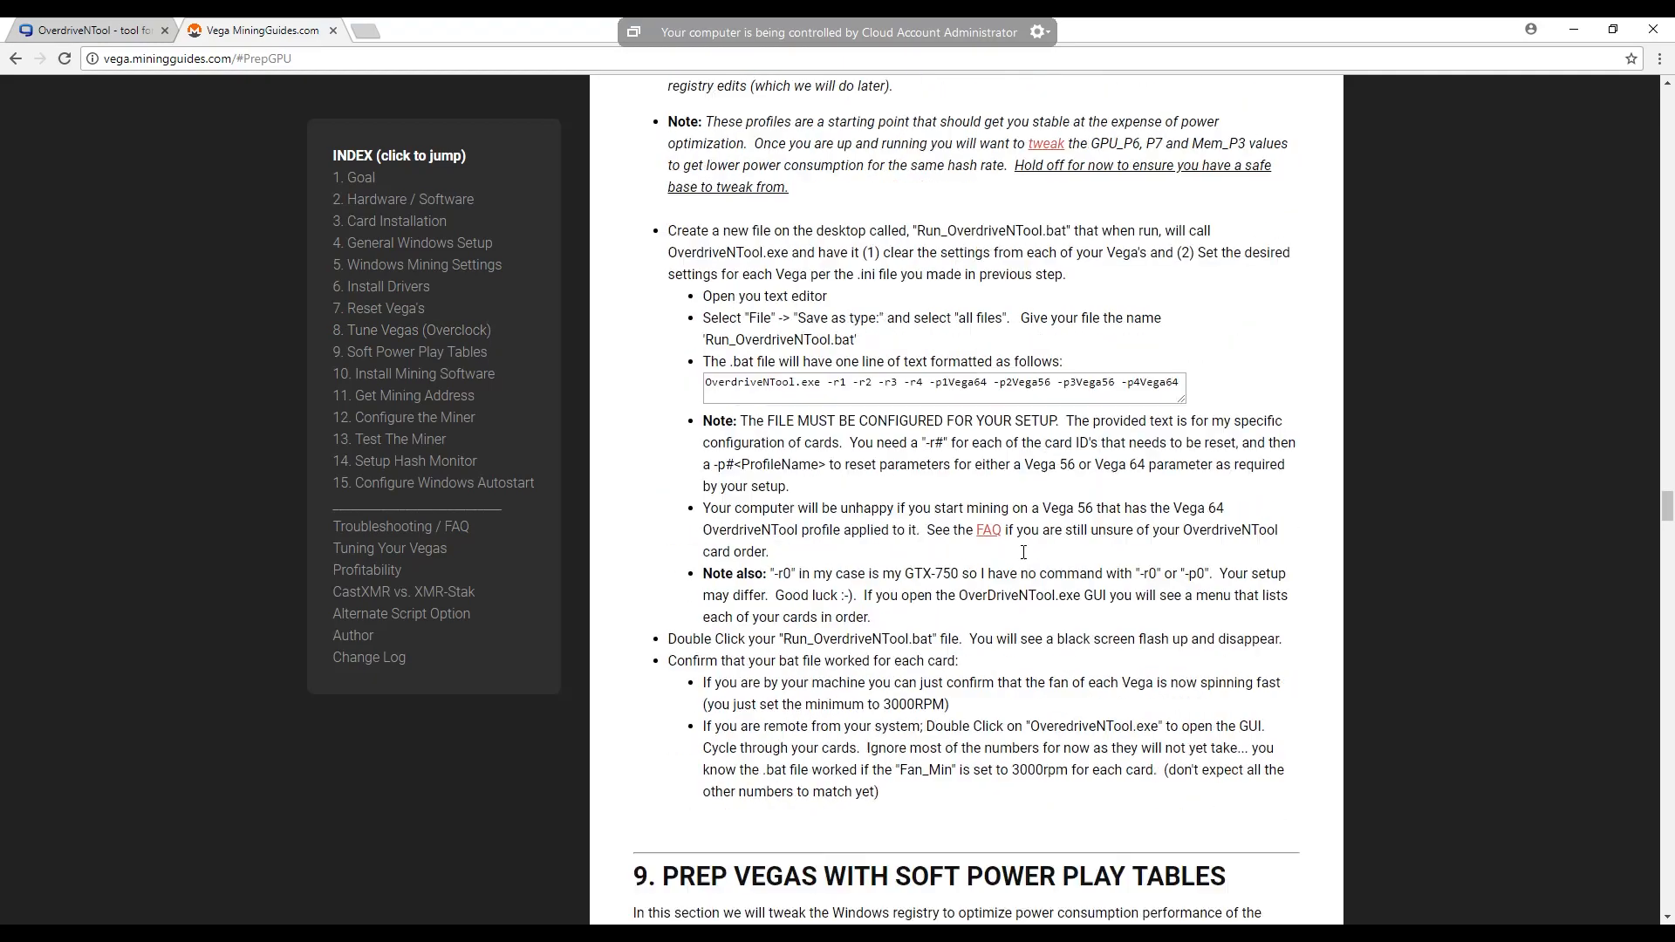
scroll(1027, 559, down, 15)
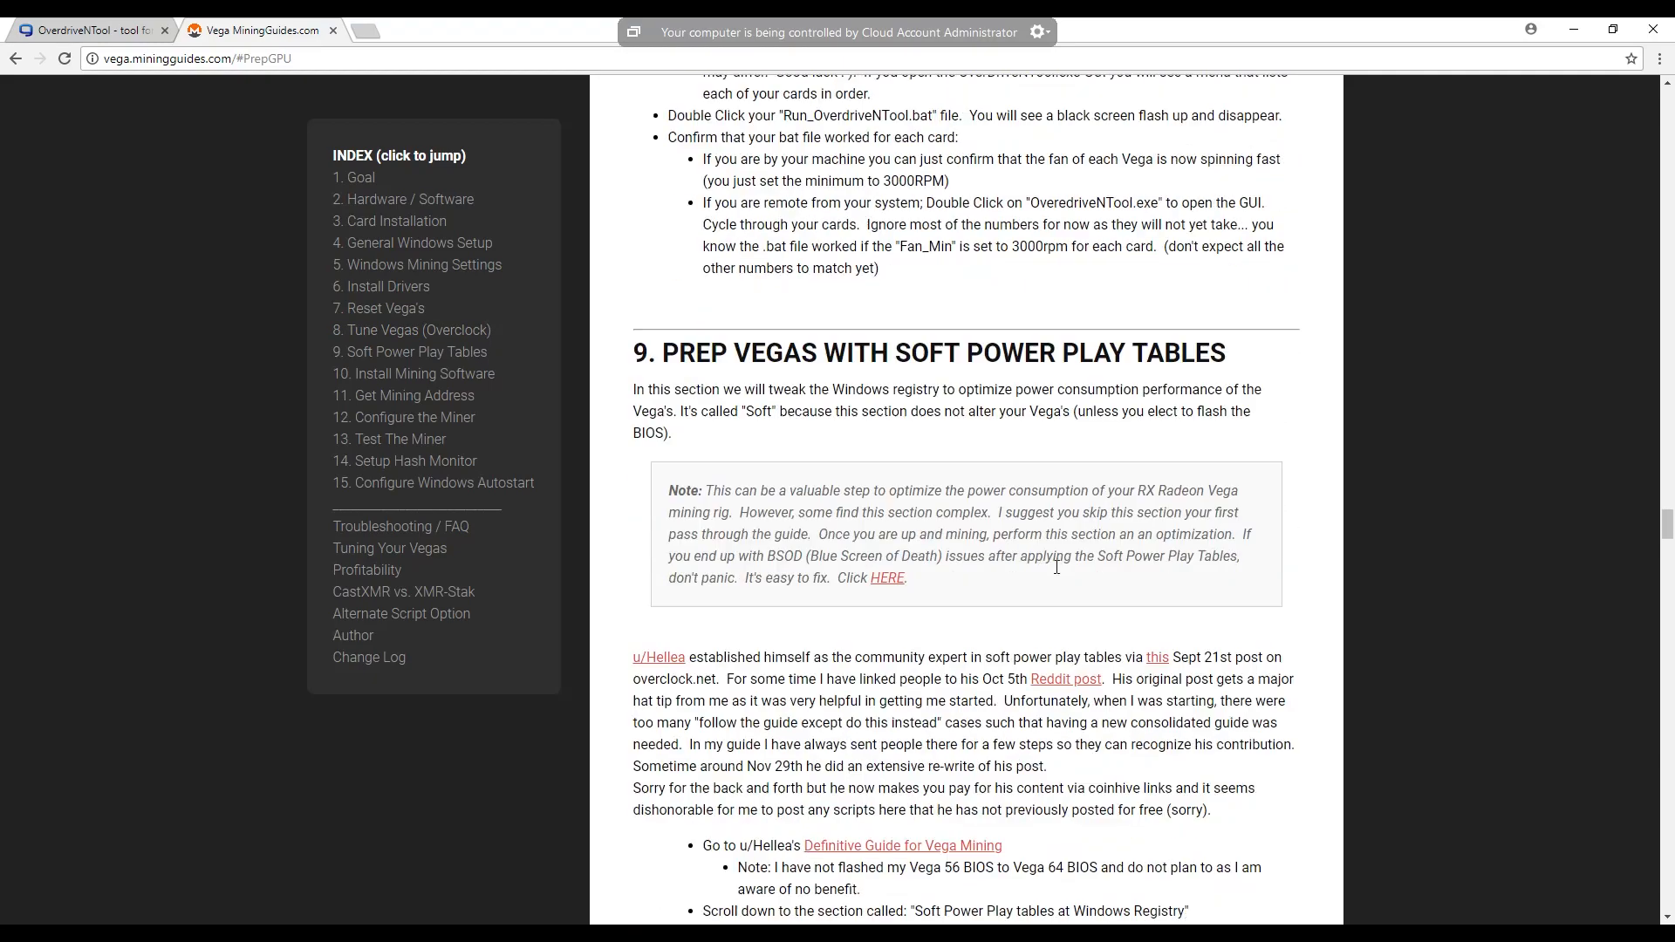
drag(1668, 567, 1673, 676)
scroll(1284, 806, down, 20)
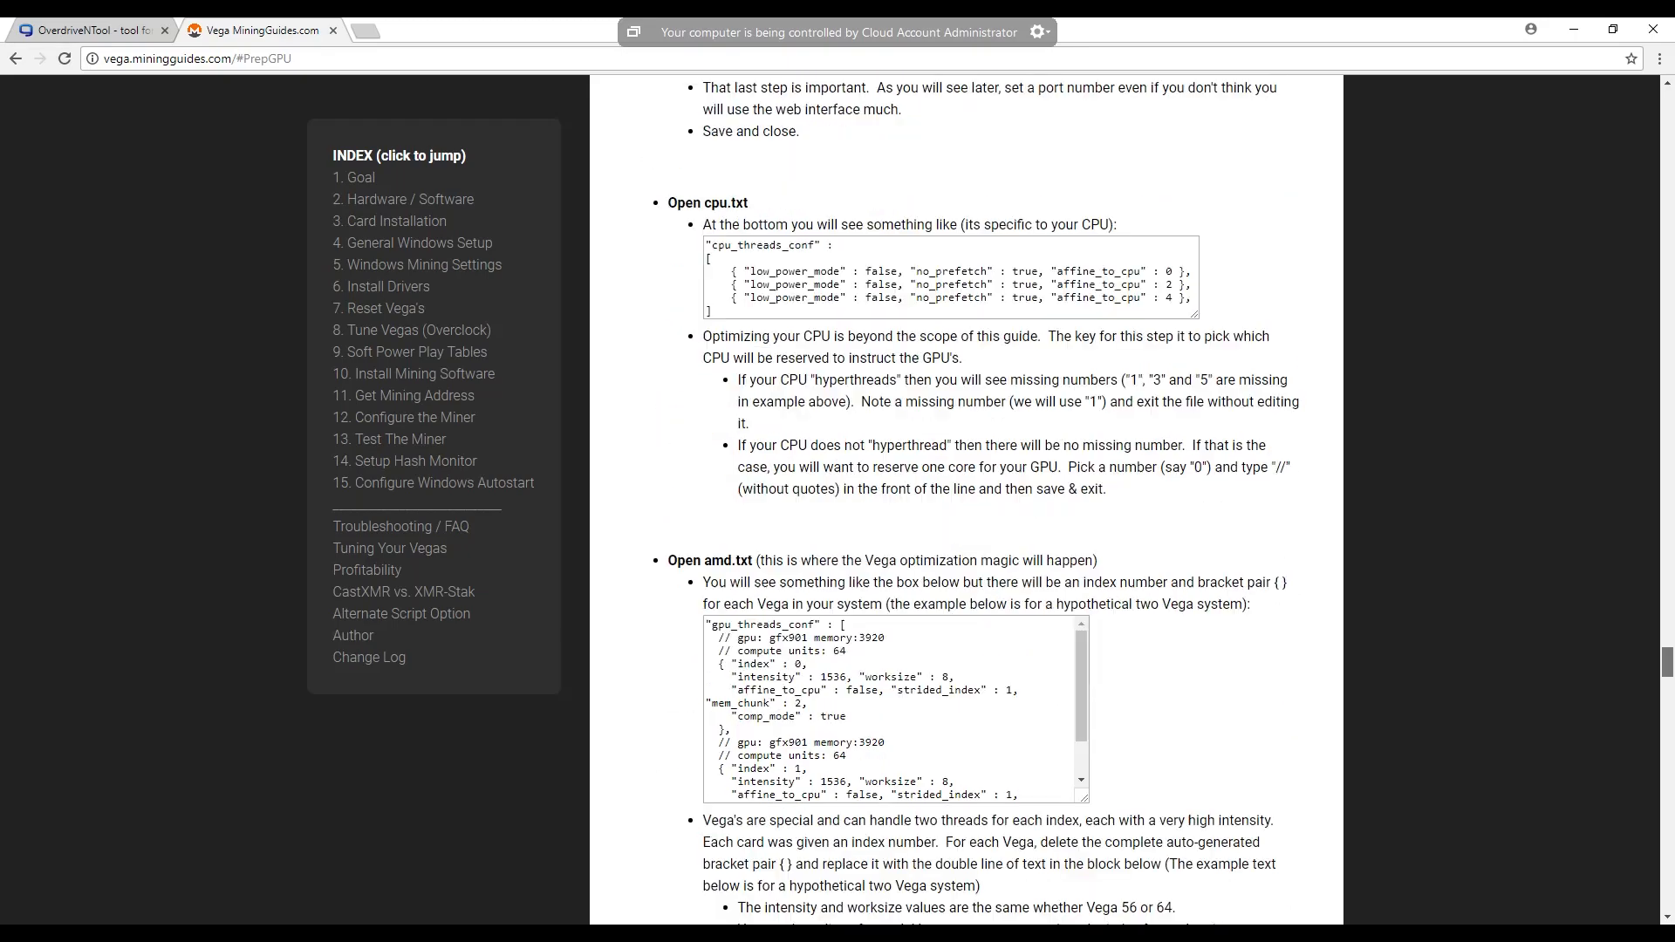
scroll(1257, 803, down, 4)
scroll(966, 497, down, 7)
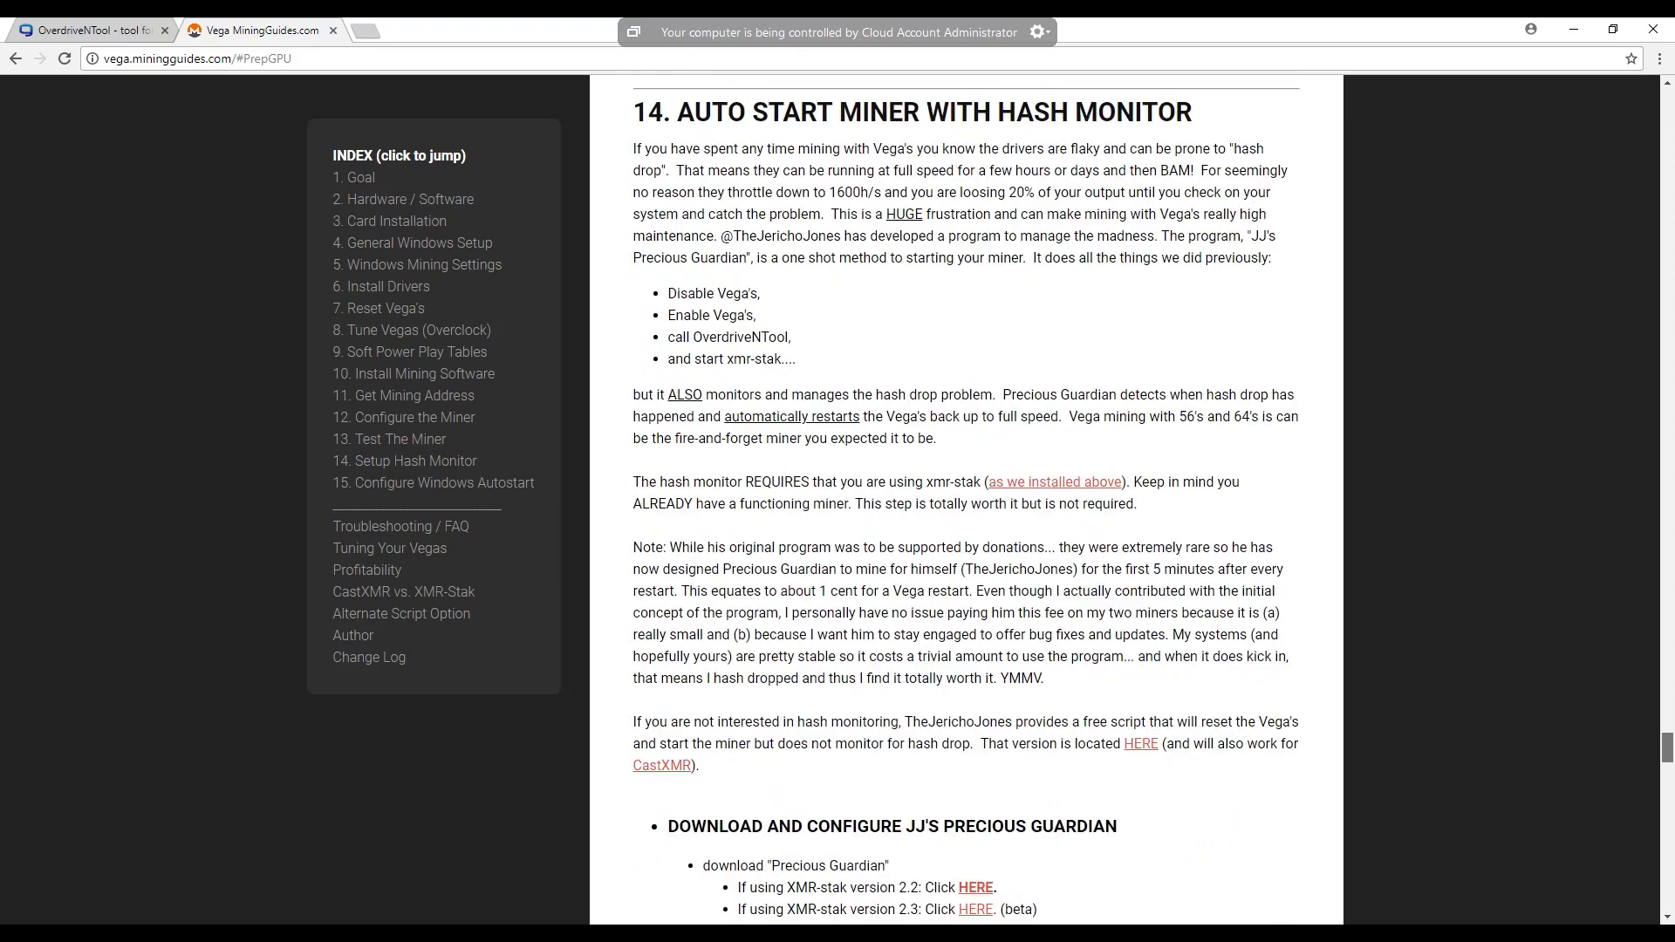
scroll(966, 497, down, 1)
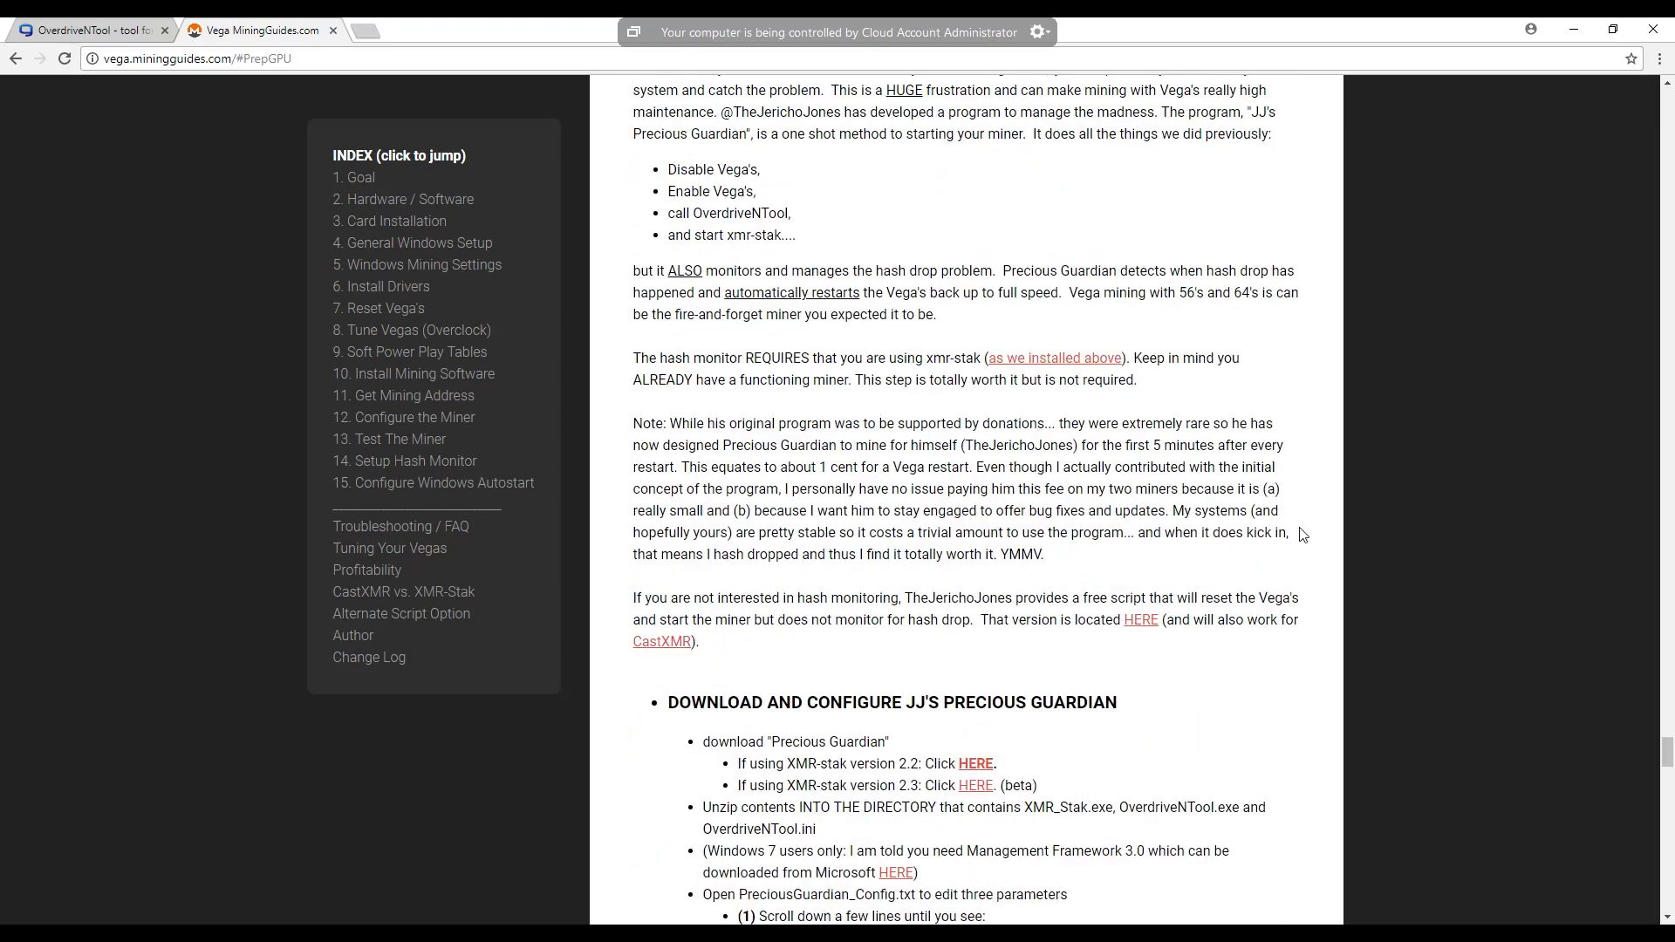
scroll(864, 484, down, 3)
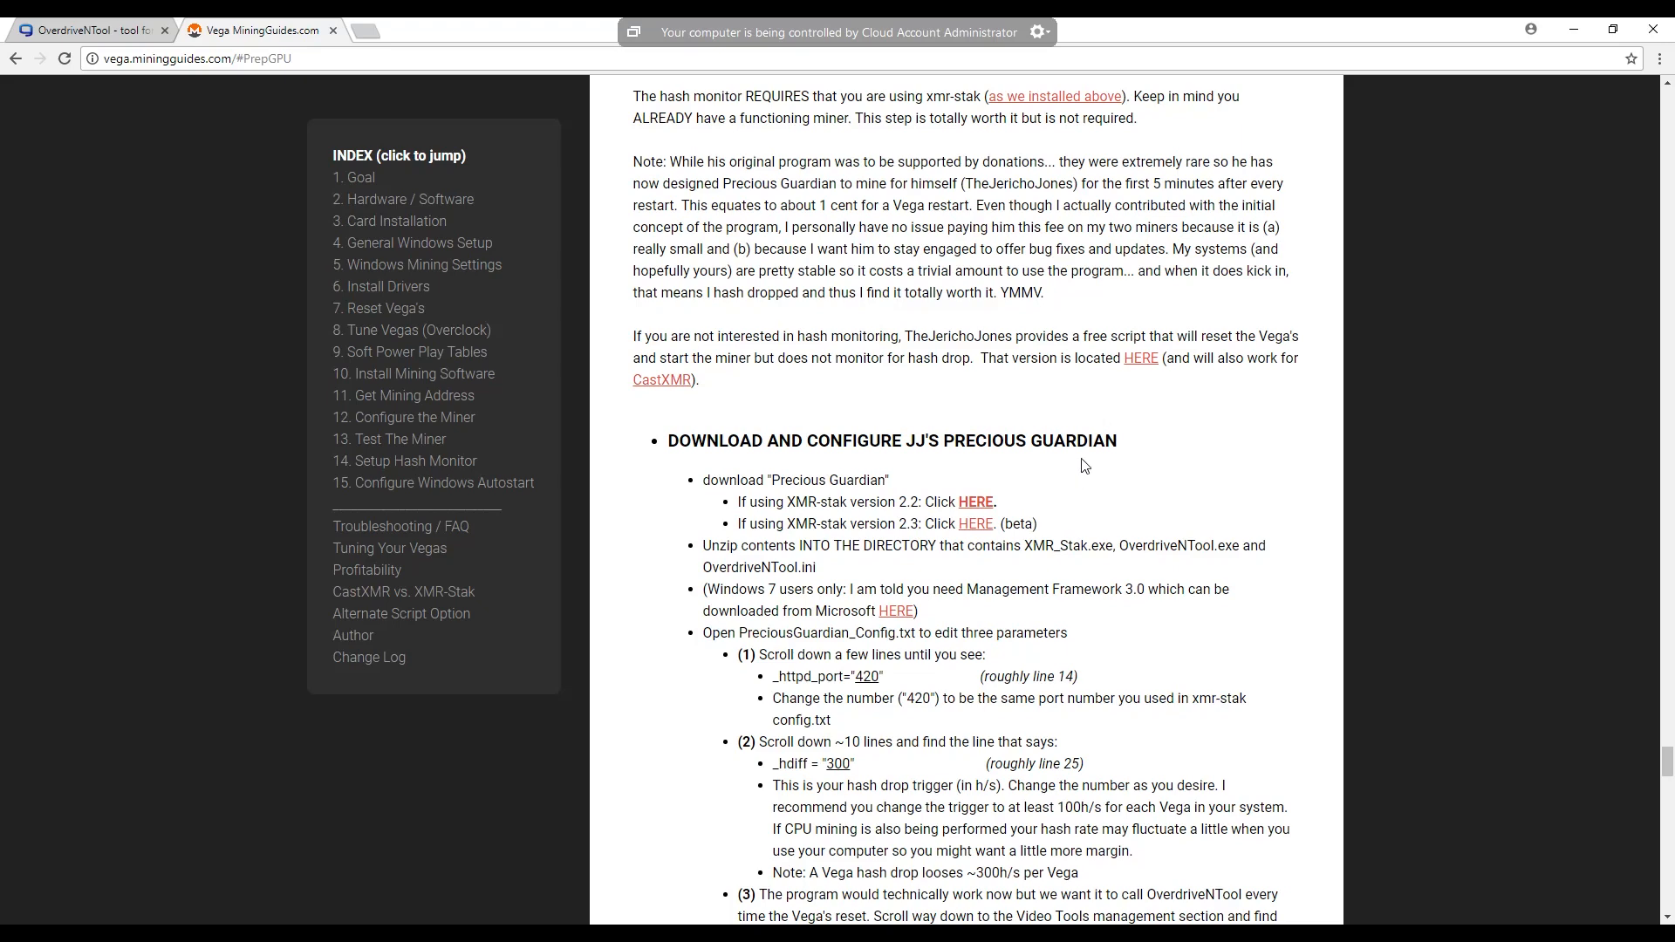
- Open the guide's linked page for the free script without hash monitoring and find the JJs_Reset_n_Run_Tool.cmd editing instructions
scroll(1093, 516, up, 3)
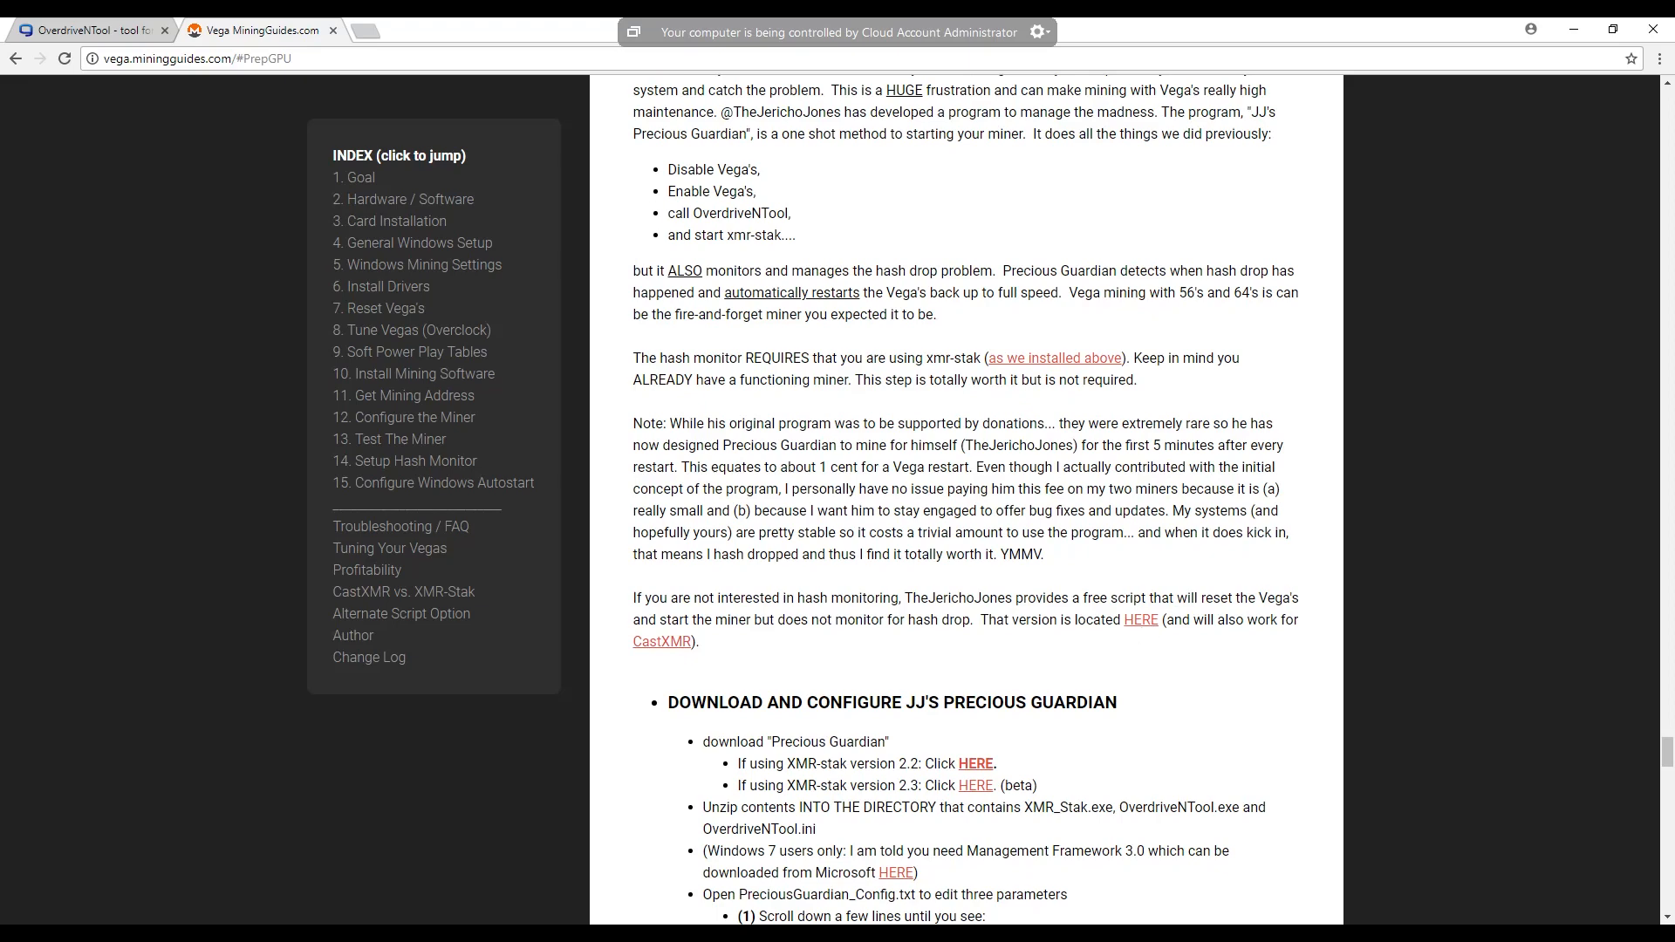
click(1141, 621)
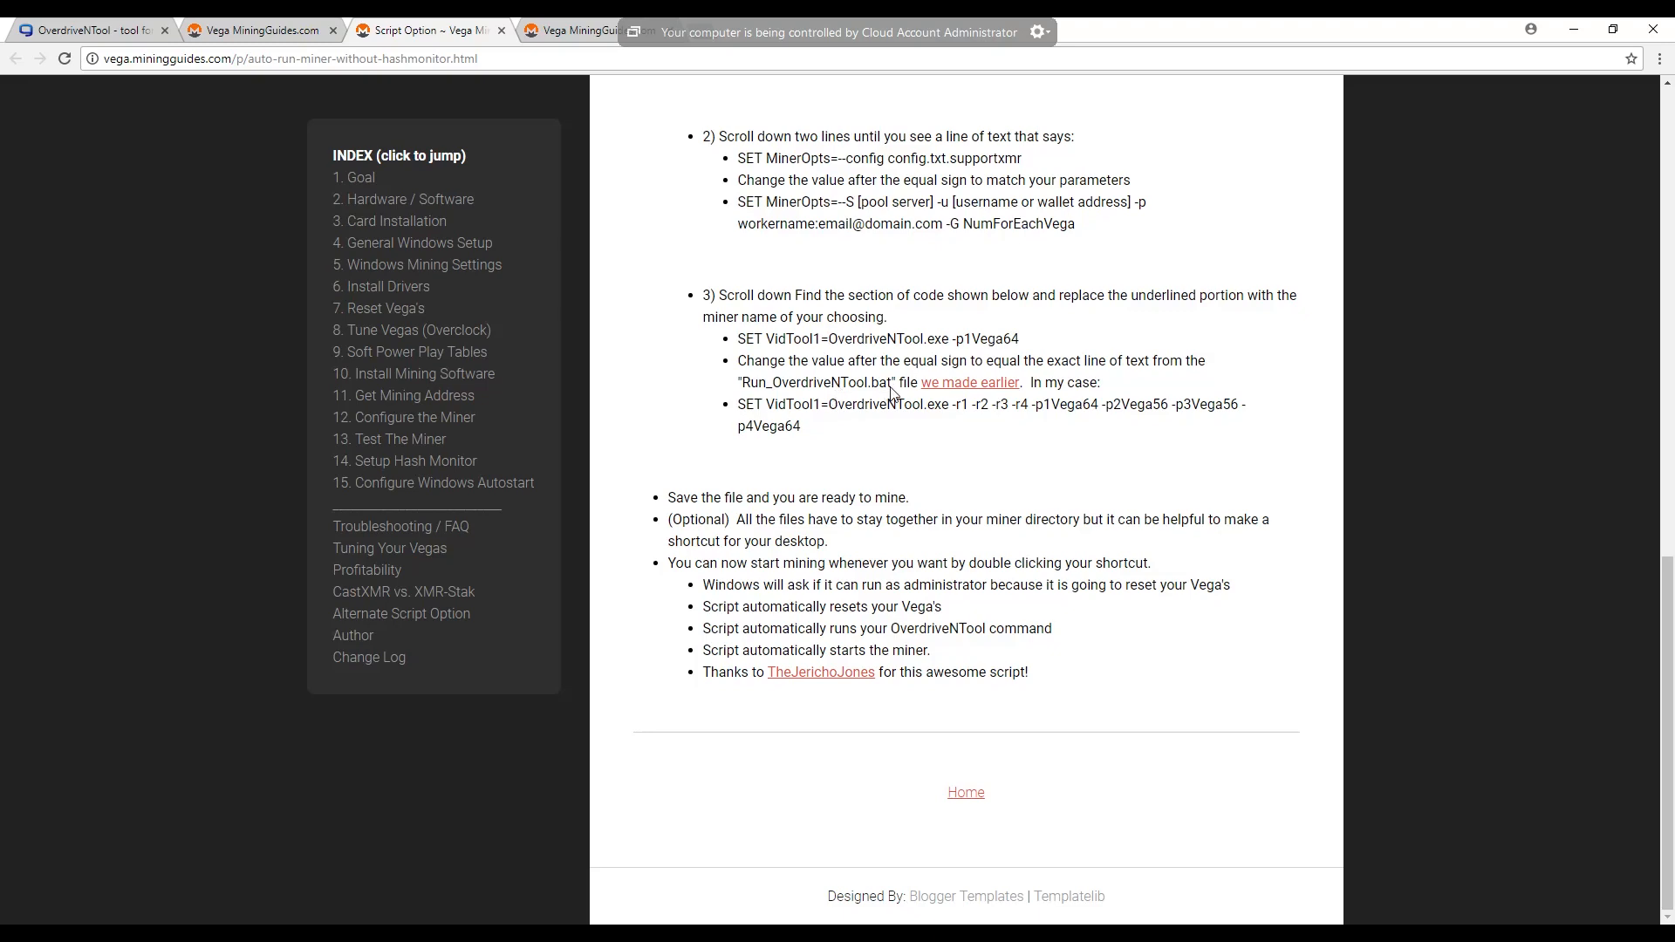
scroll(891, 392, up, 1)
scroll(892, 388, up, 2)
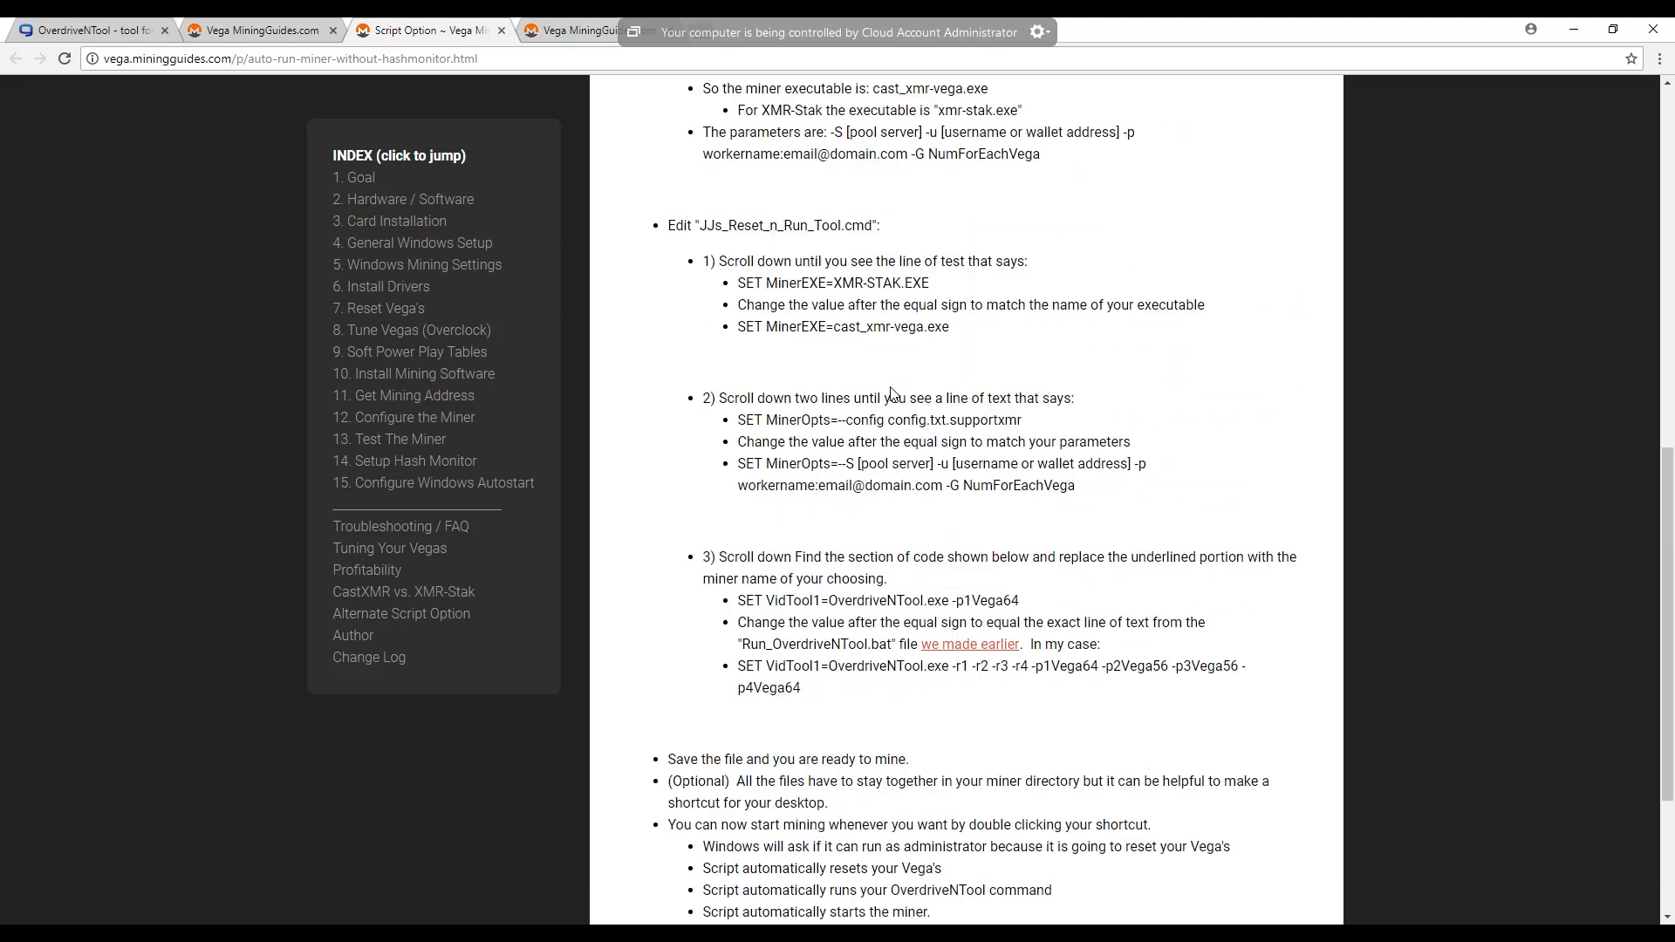
- Read the remaining JJs_Reset_n_Run_Tool.cmd editing instructions on the script page, and return to the main Vega mining guide
scroll(960, 392, down, 1)
scroll(964, 395, down, 2)
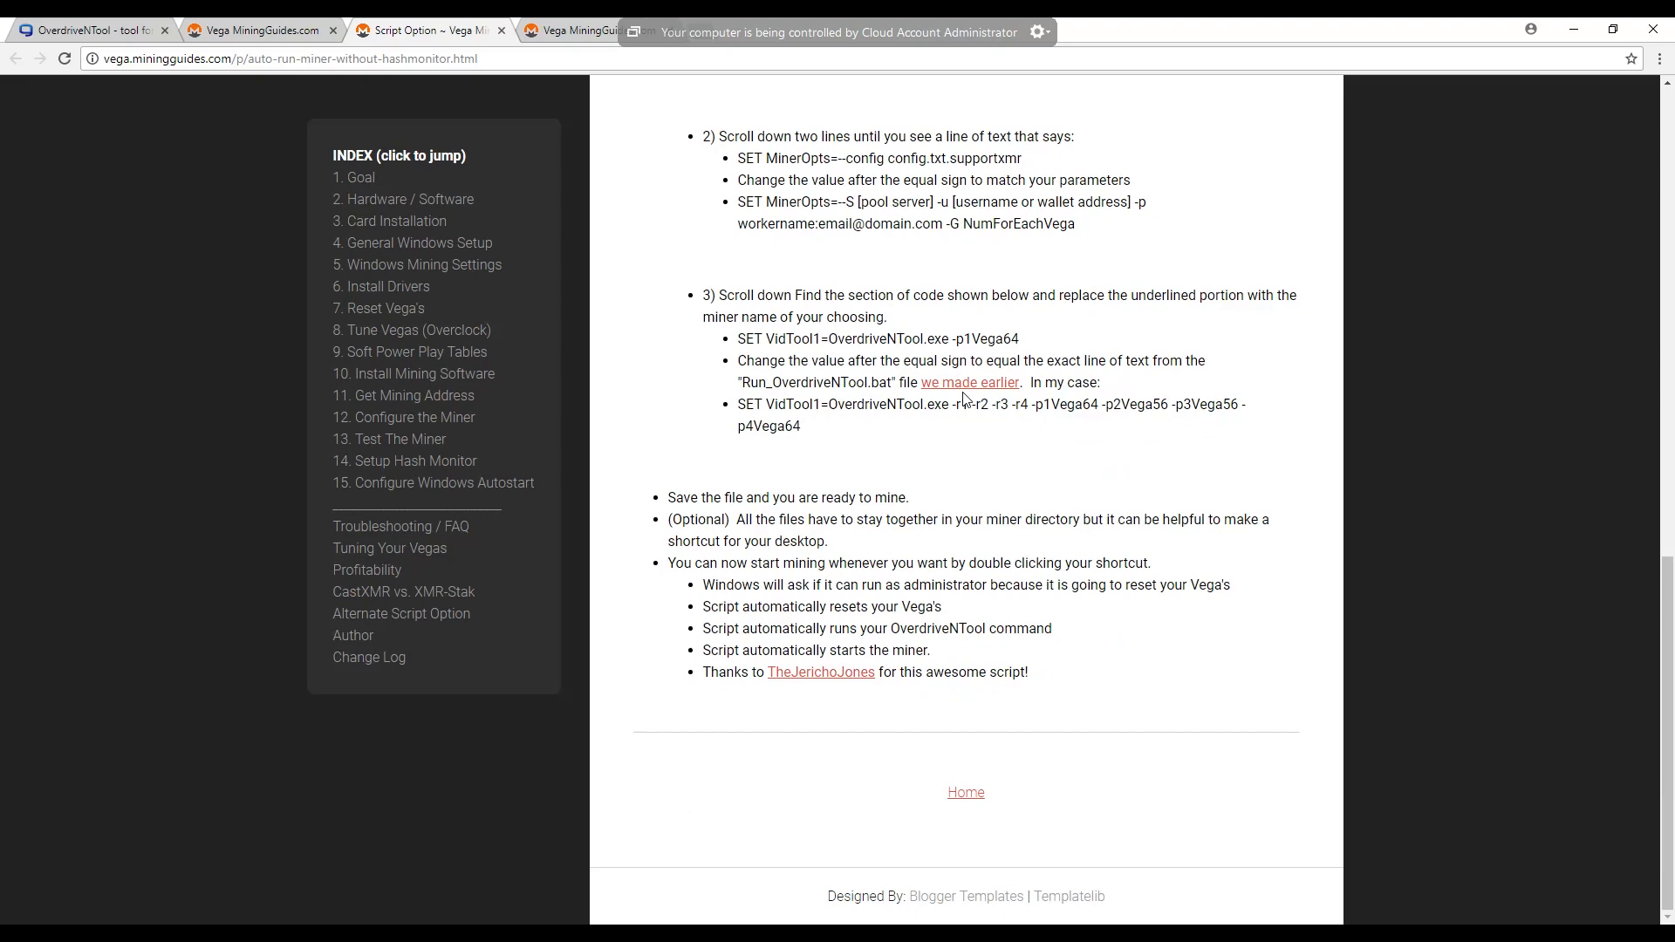
scroll(964, 397, up, 7)
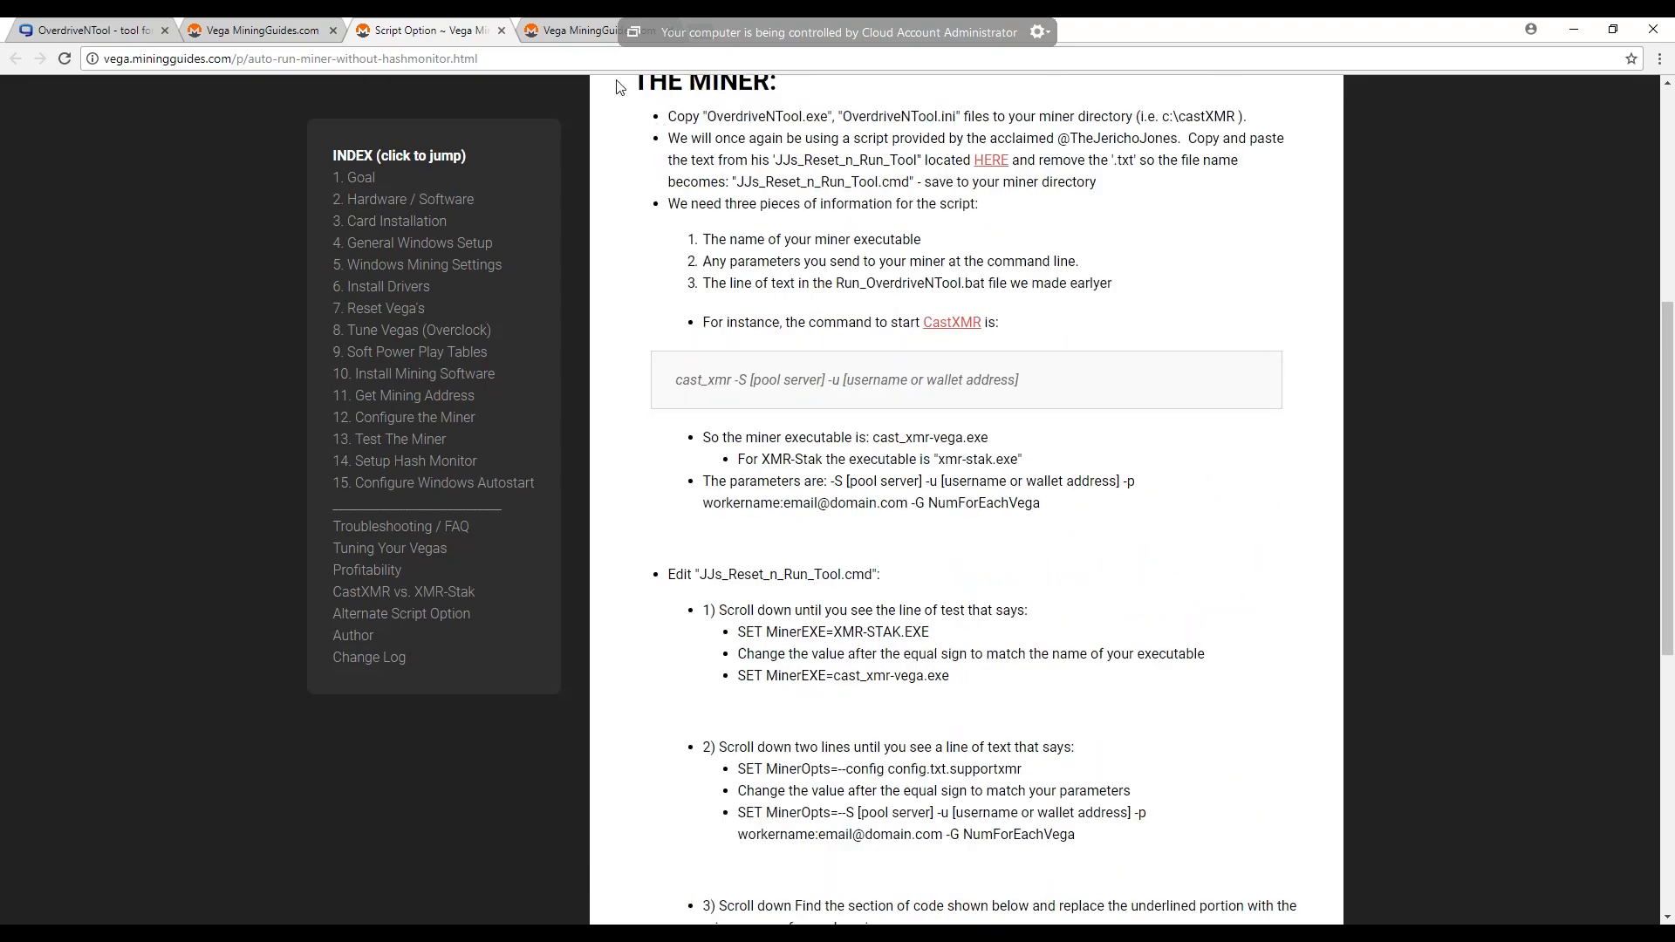
click(306, 31)
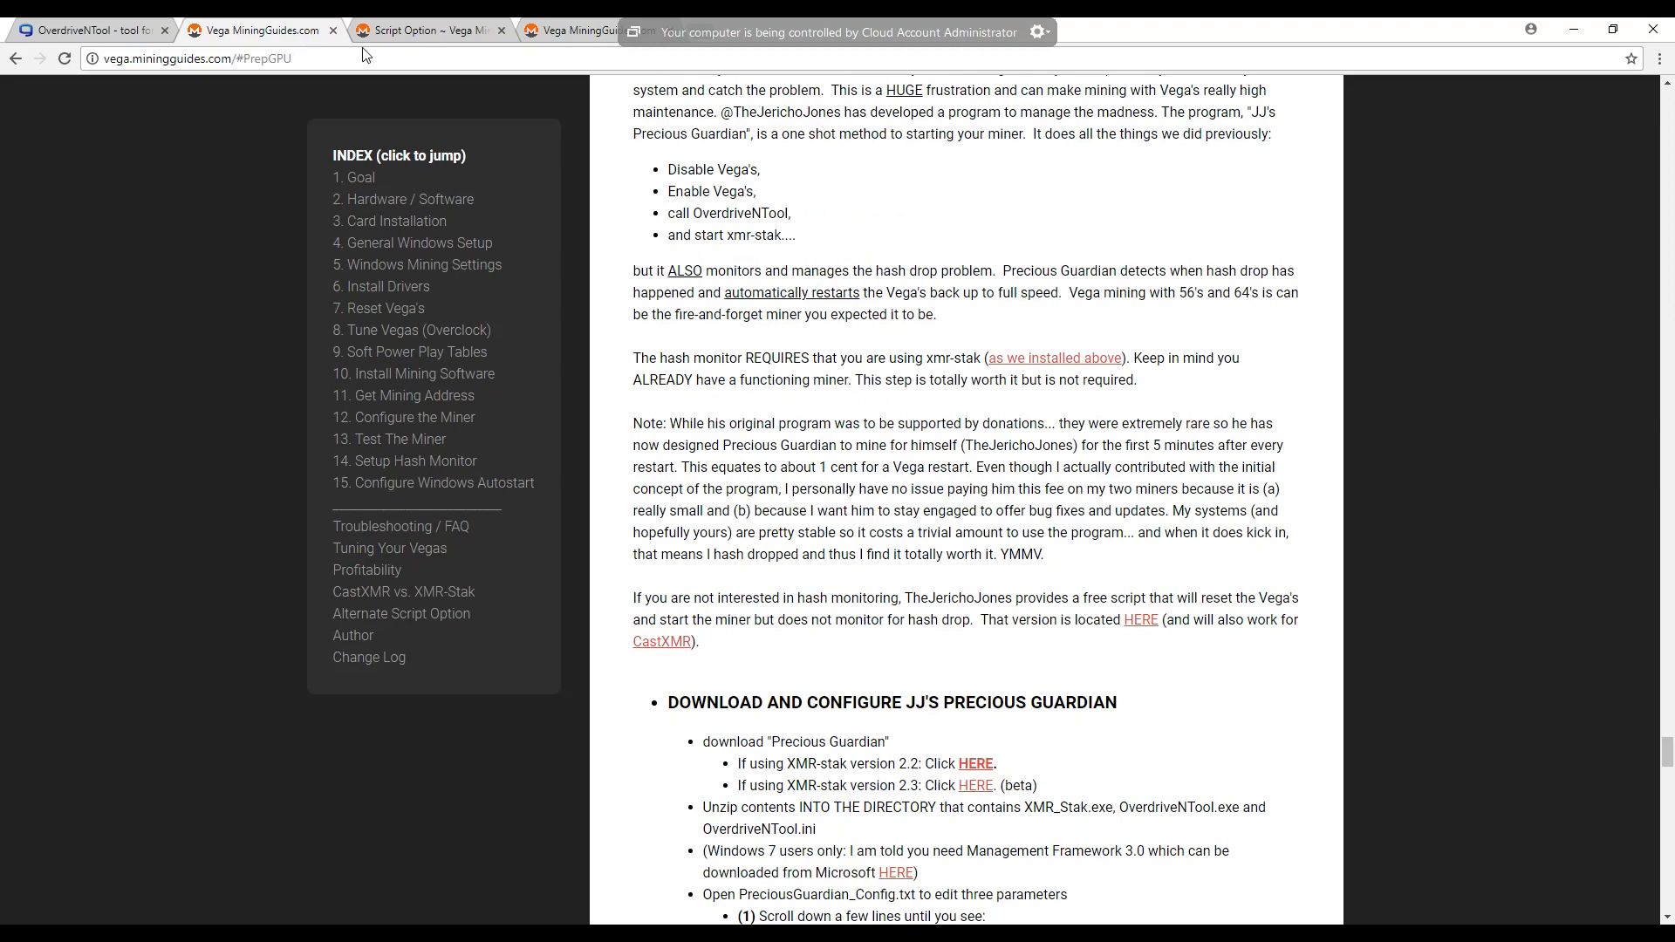
- Download the Precious Guardian beta zip for XMR-stak version 2.3 through the guide's MEGA link, and minimize the browser
scroll(1027, 484, down, 2)
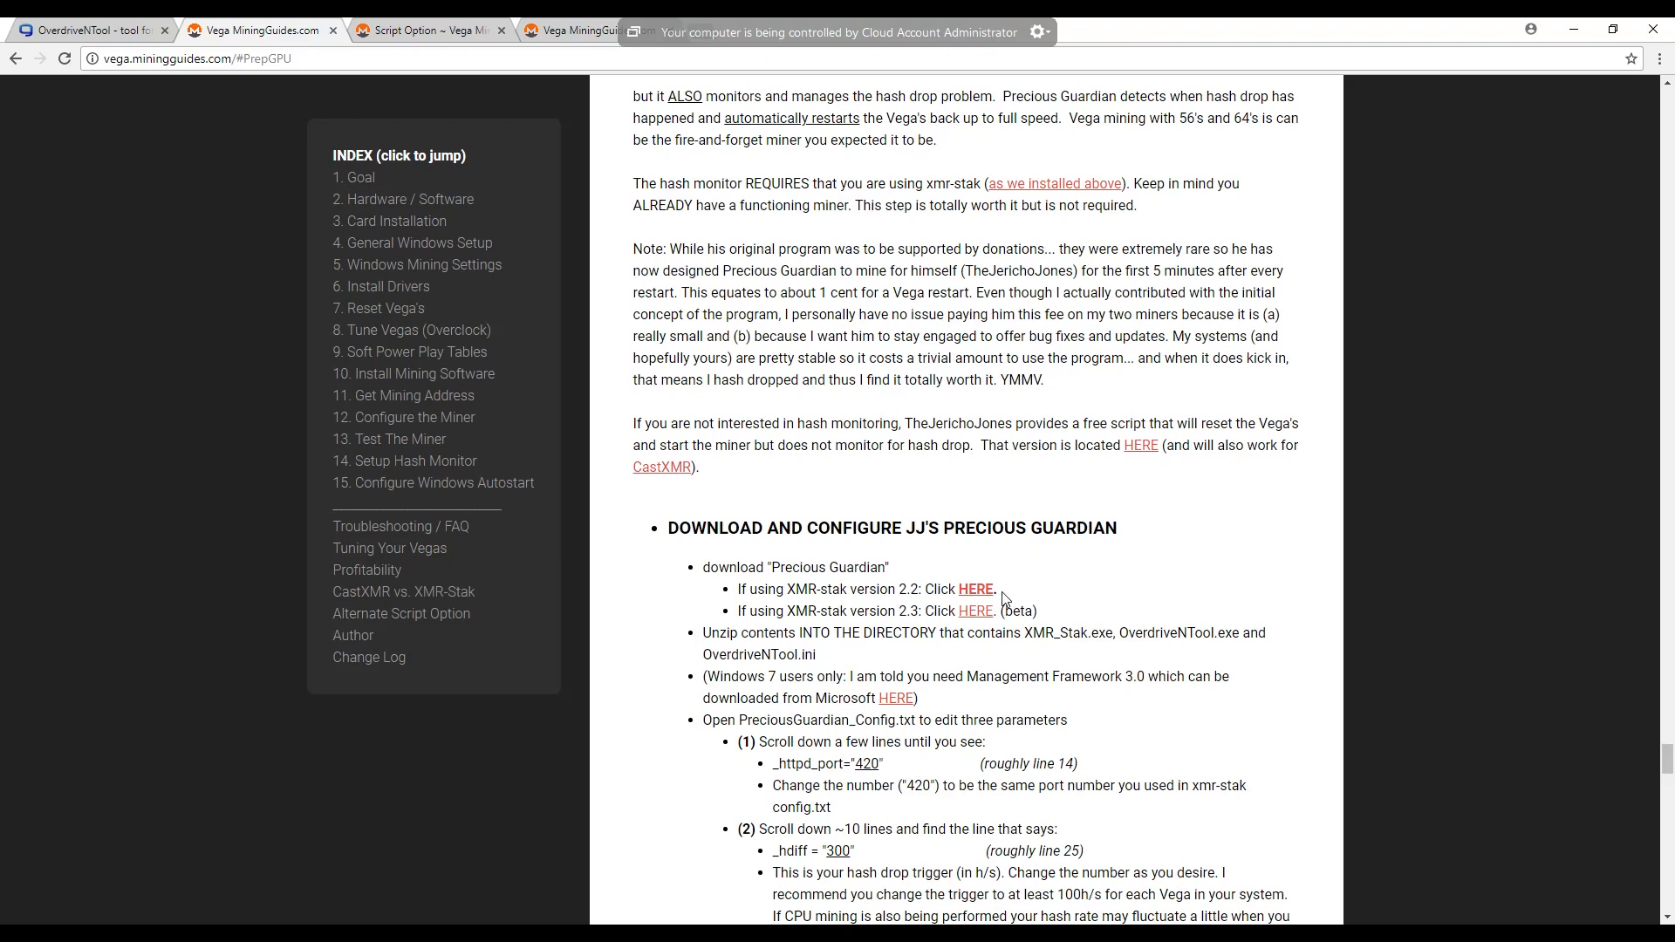
click(975, 612)
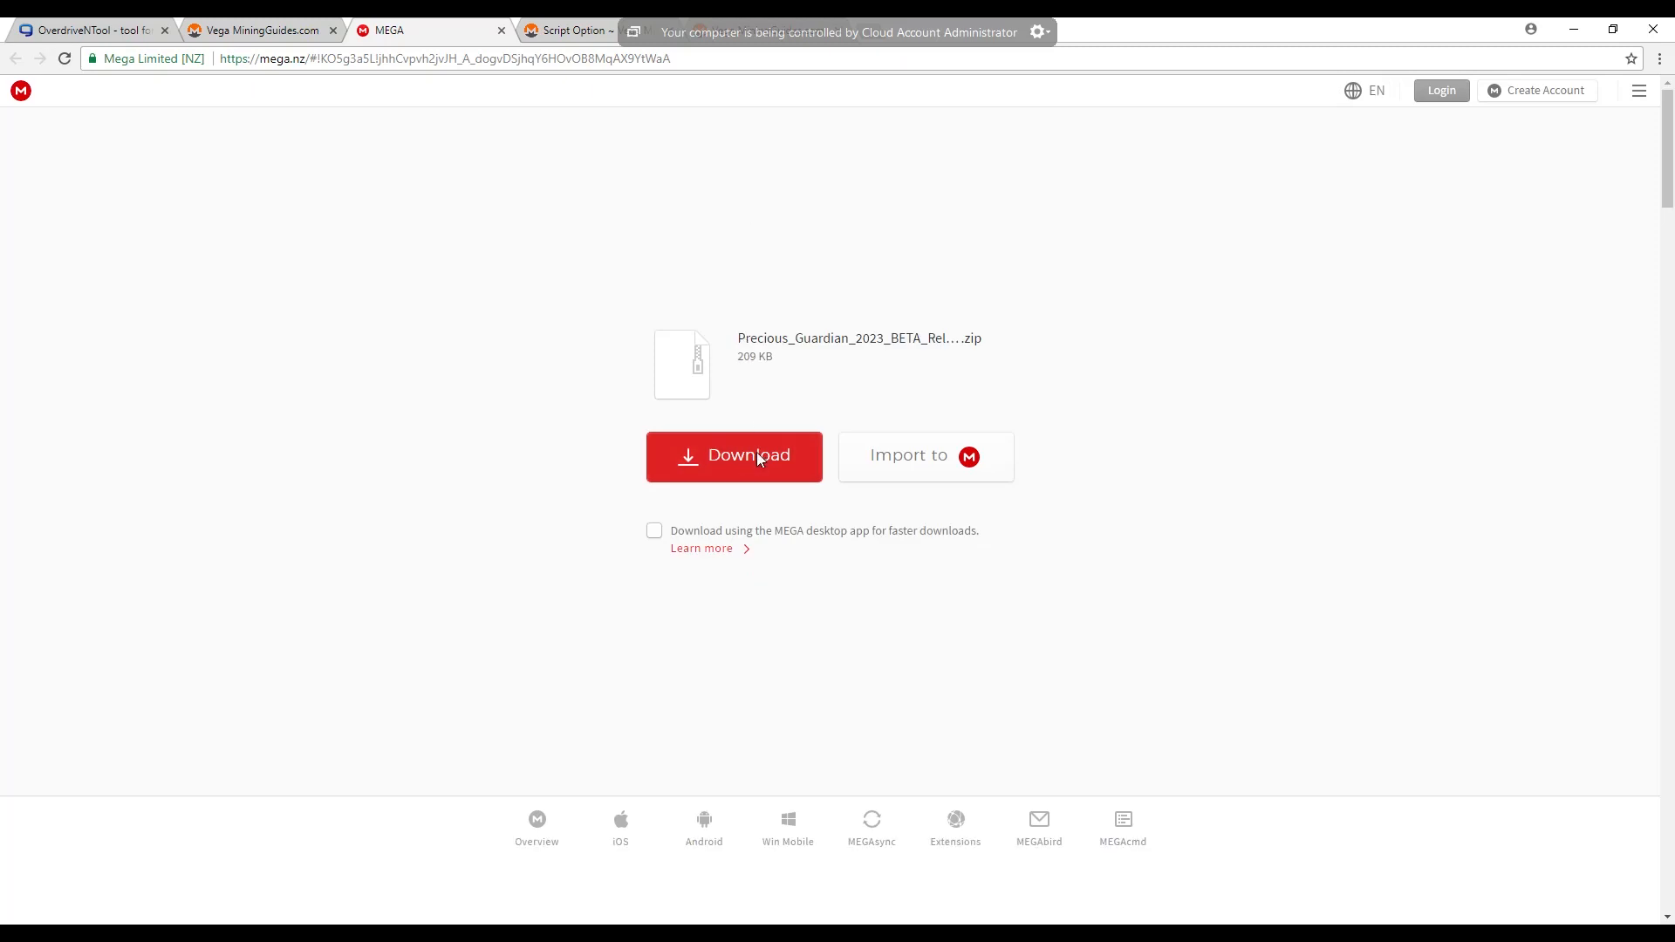
click(758, 454)
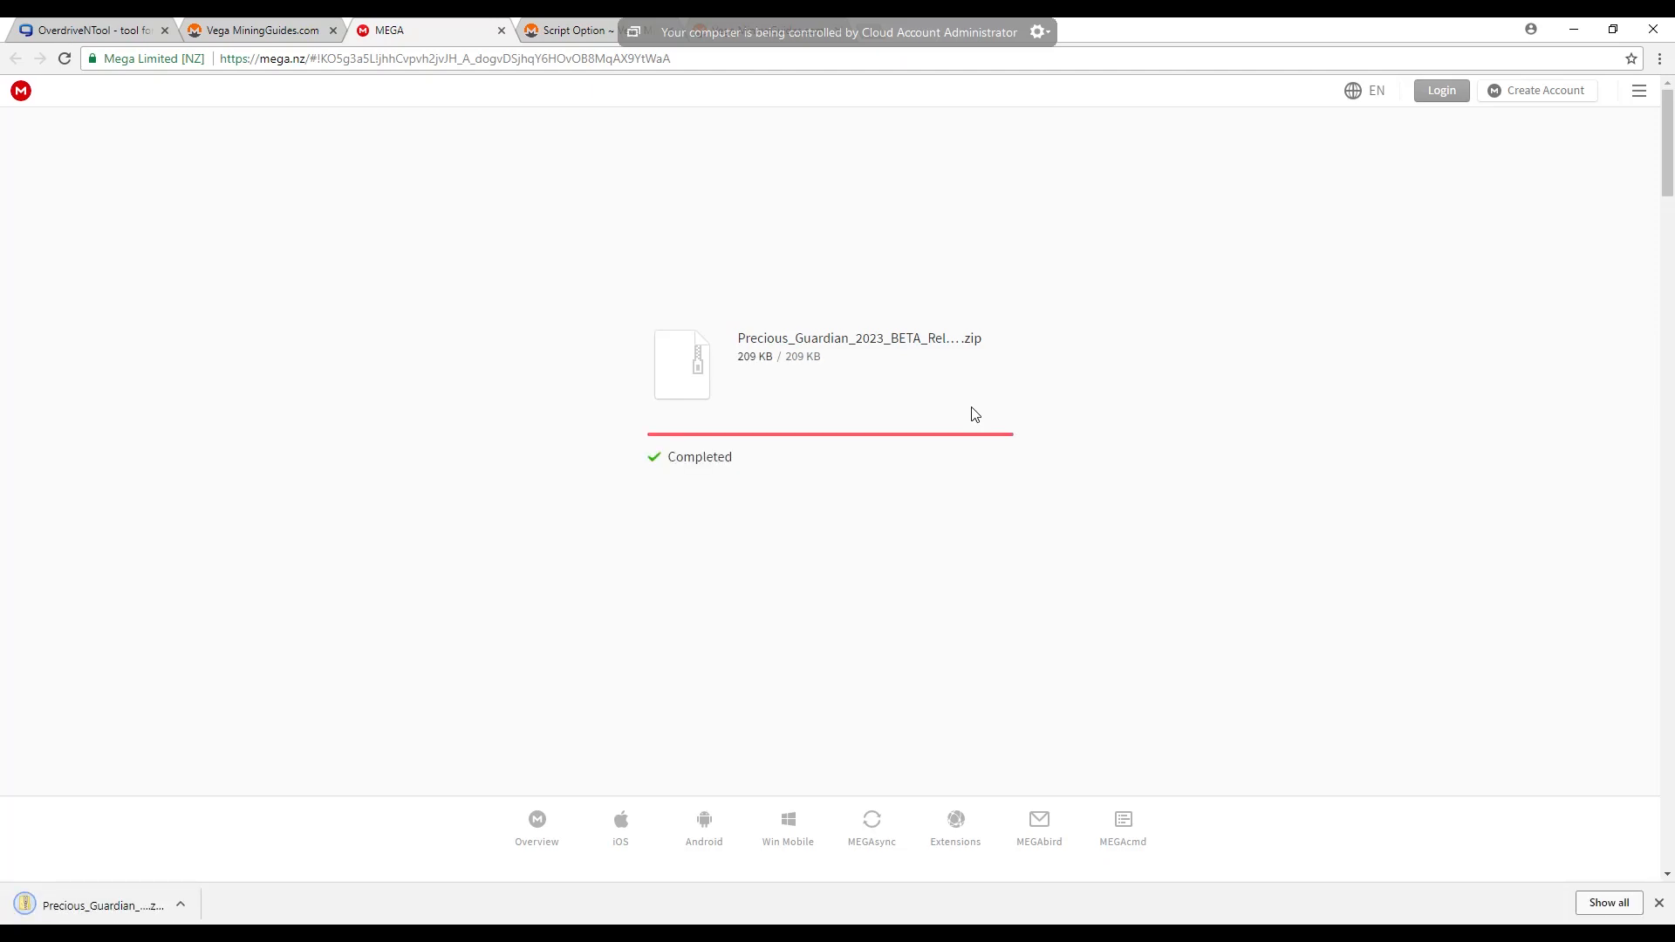
click(1575, 32)
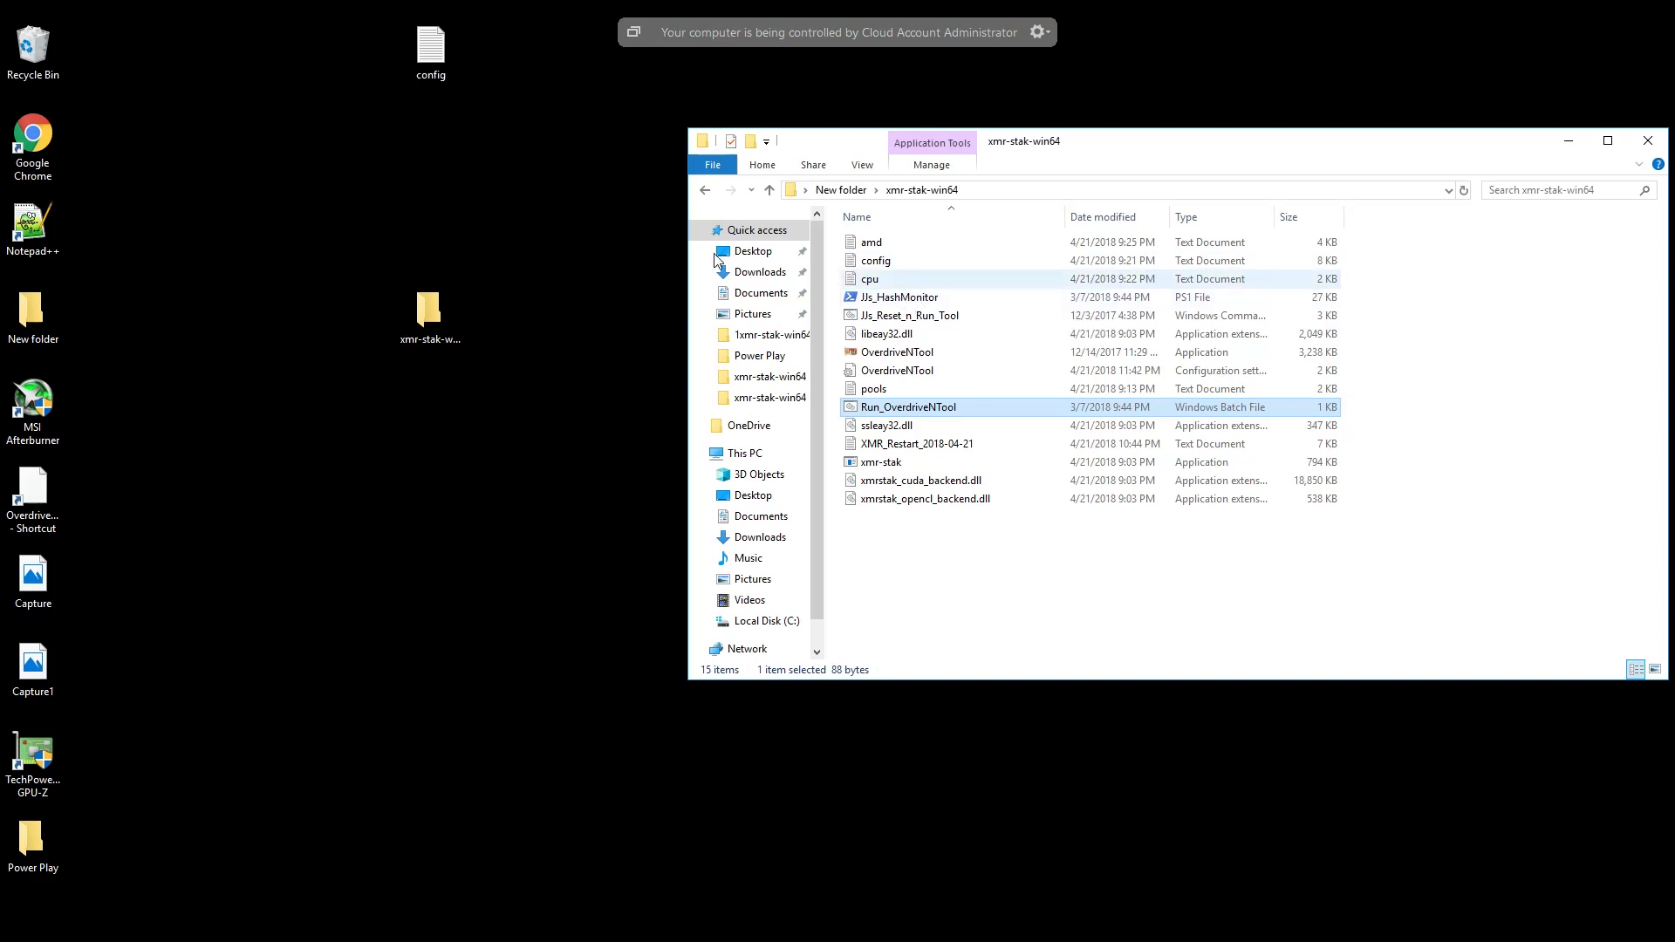
- Open the desktop's xmr-stak-win64 folder and arrange its window beside the older xmr-stak-win64 folder without overlap
double_click(430, 313)
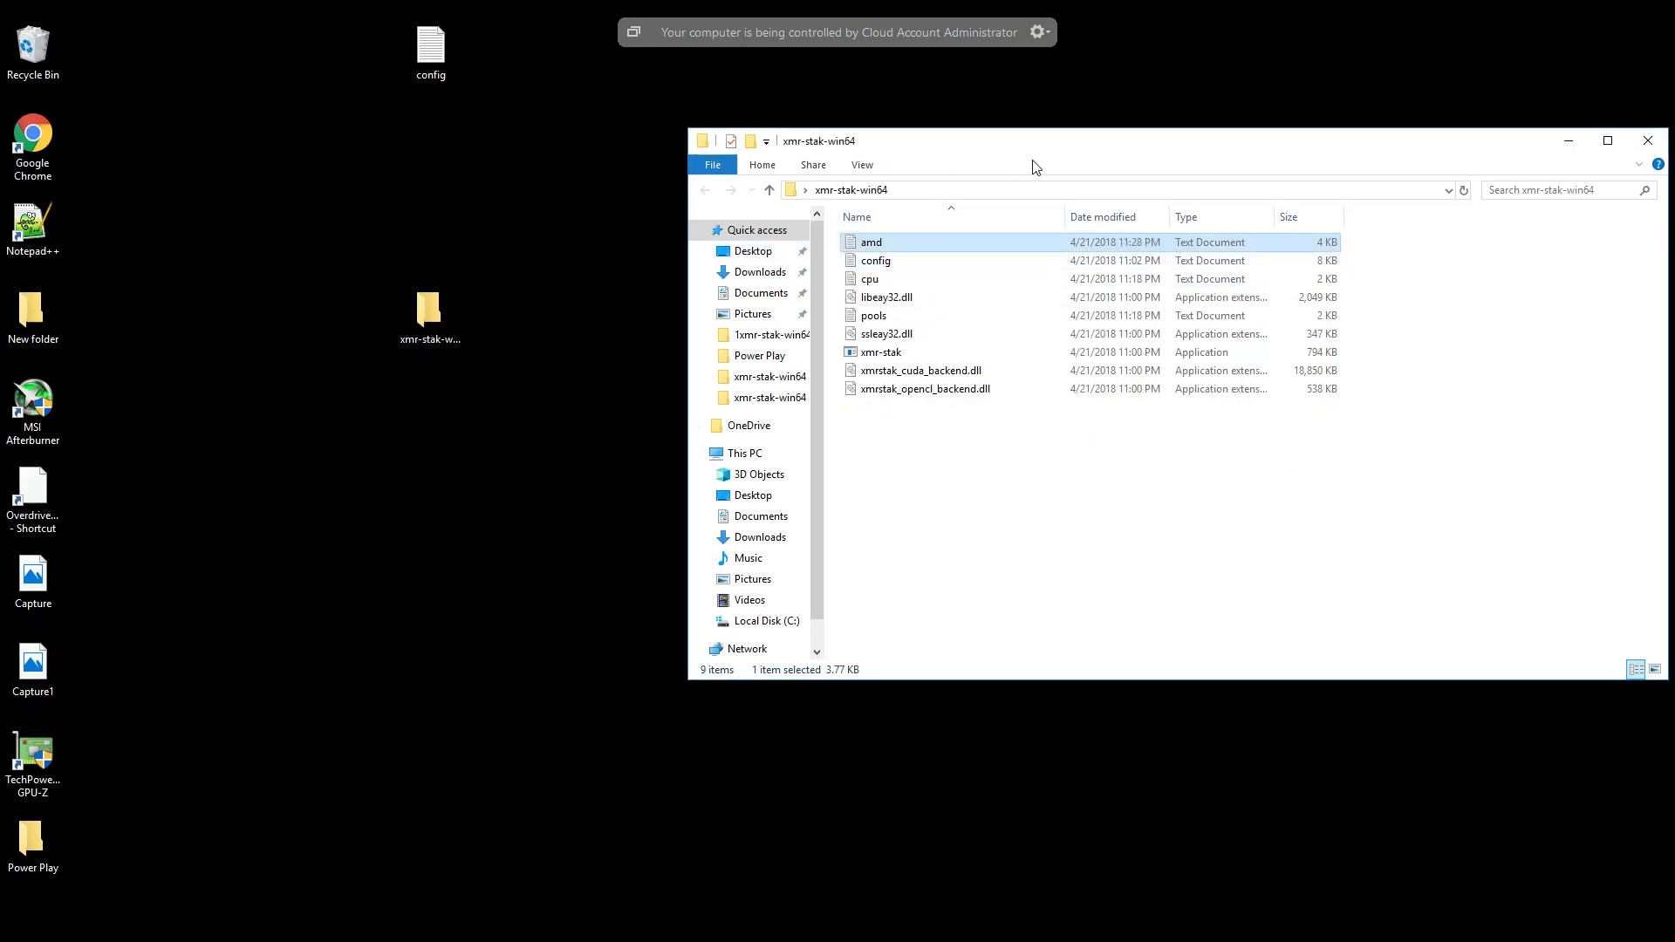
drag(1046, 155, 824, 321)
drag(1086, 143, 912, 193)
click(848, 590)
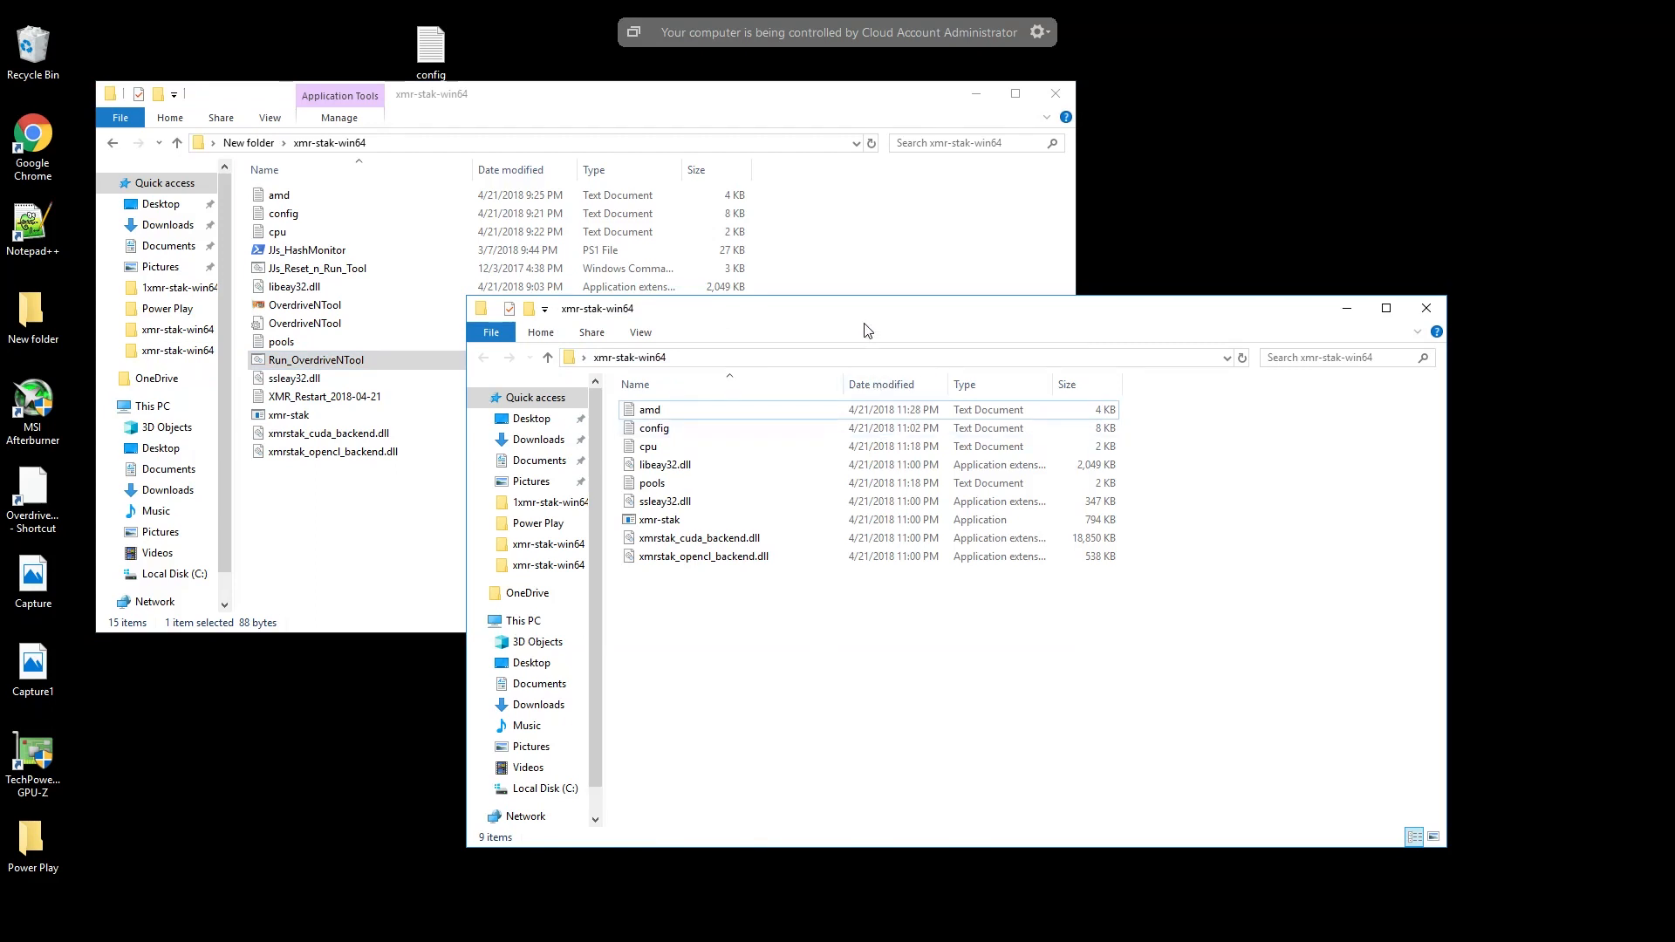
drag(920, 330, 1496, 330)
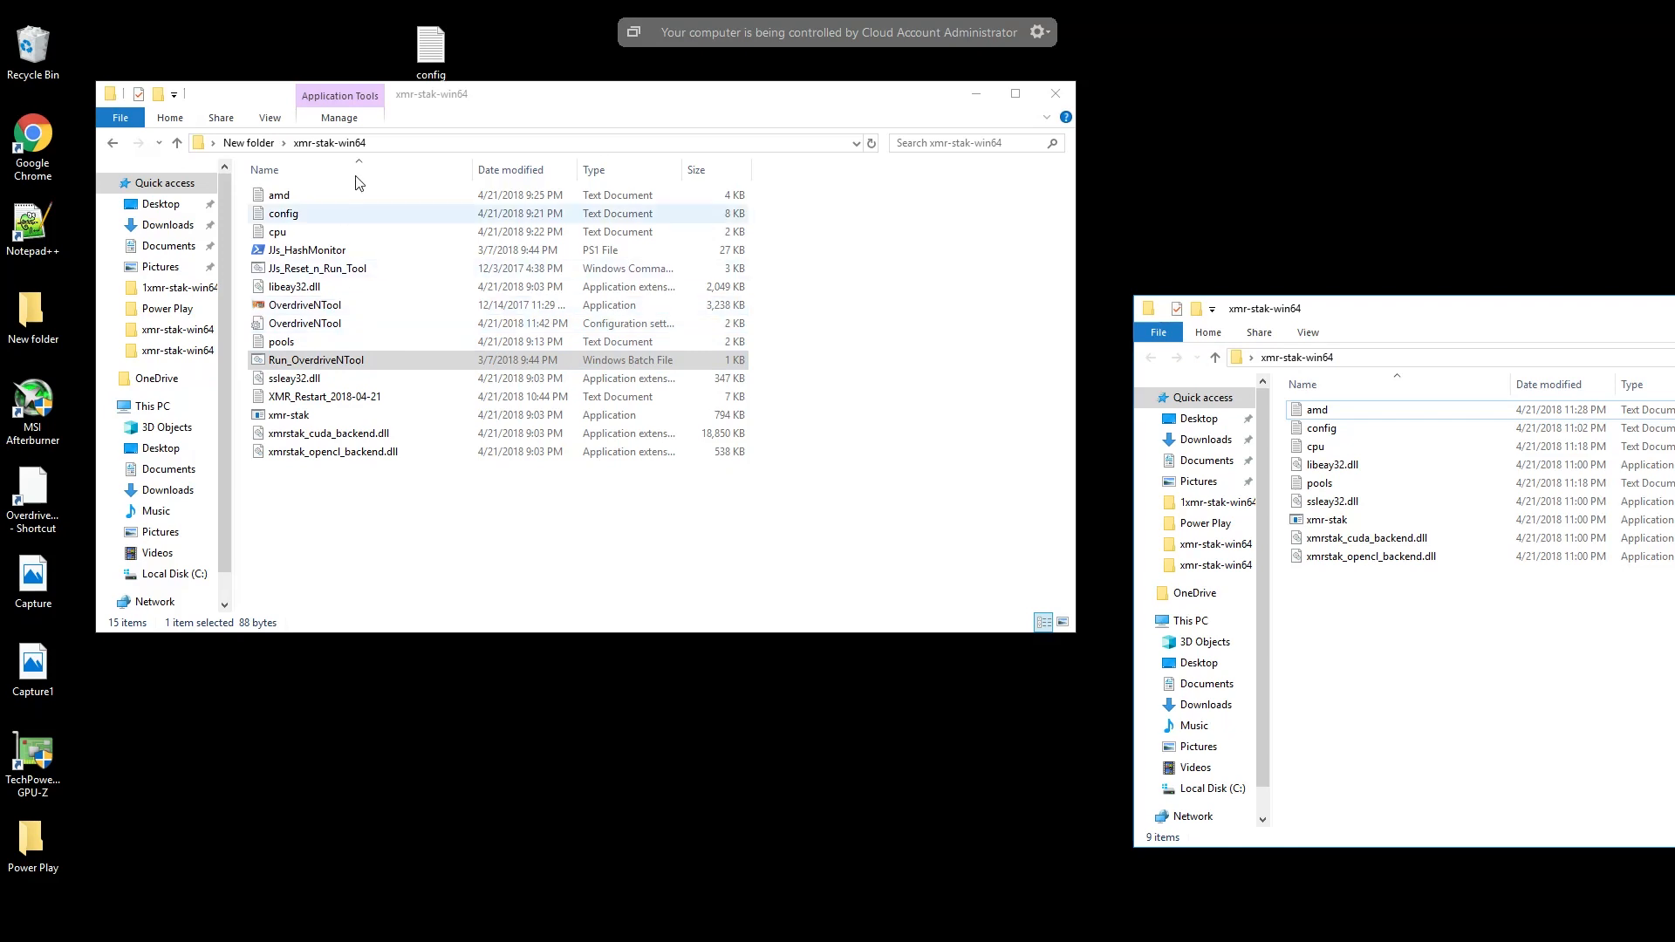
- Move the OverdriveNTool application, its configuration settings file and Run_OverdriveNTool into the desktop's xmr-stak-win64 folder, and close the source folder
click(346, 308)
drag(347, 315, 1346, 644)
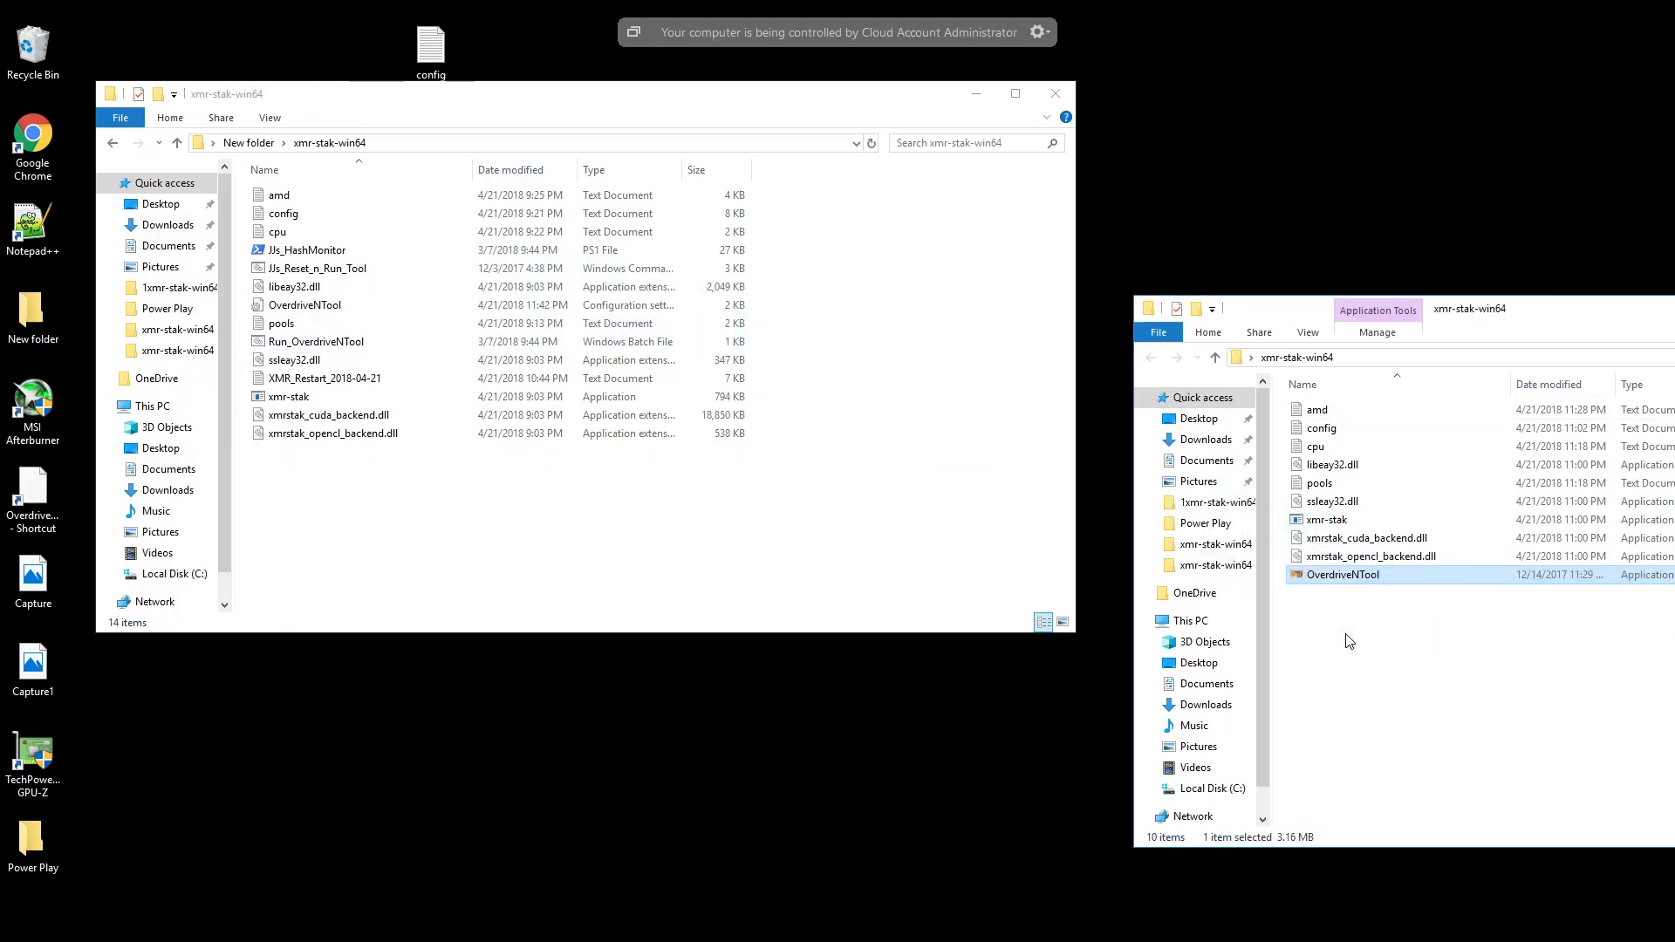
drag(375, 342, 1354, 680)
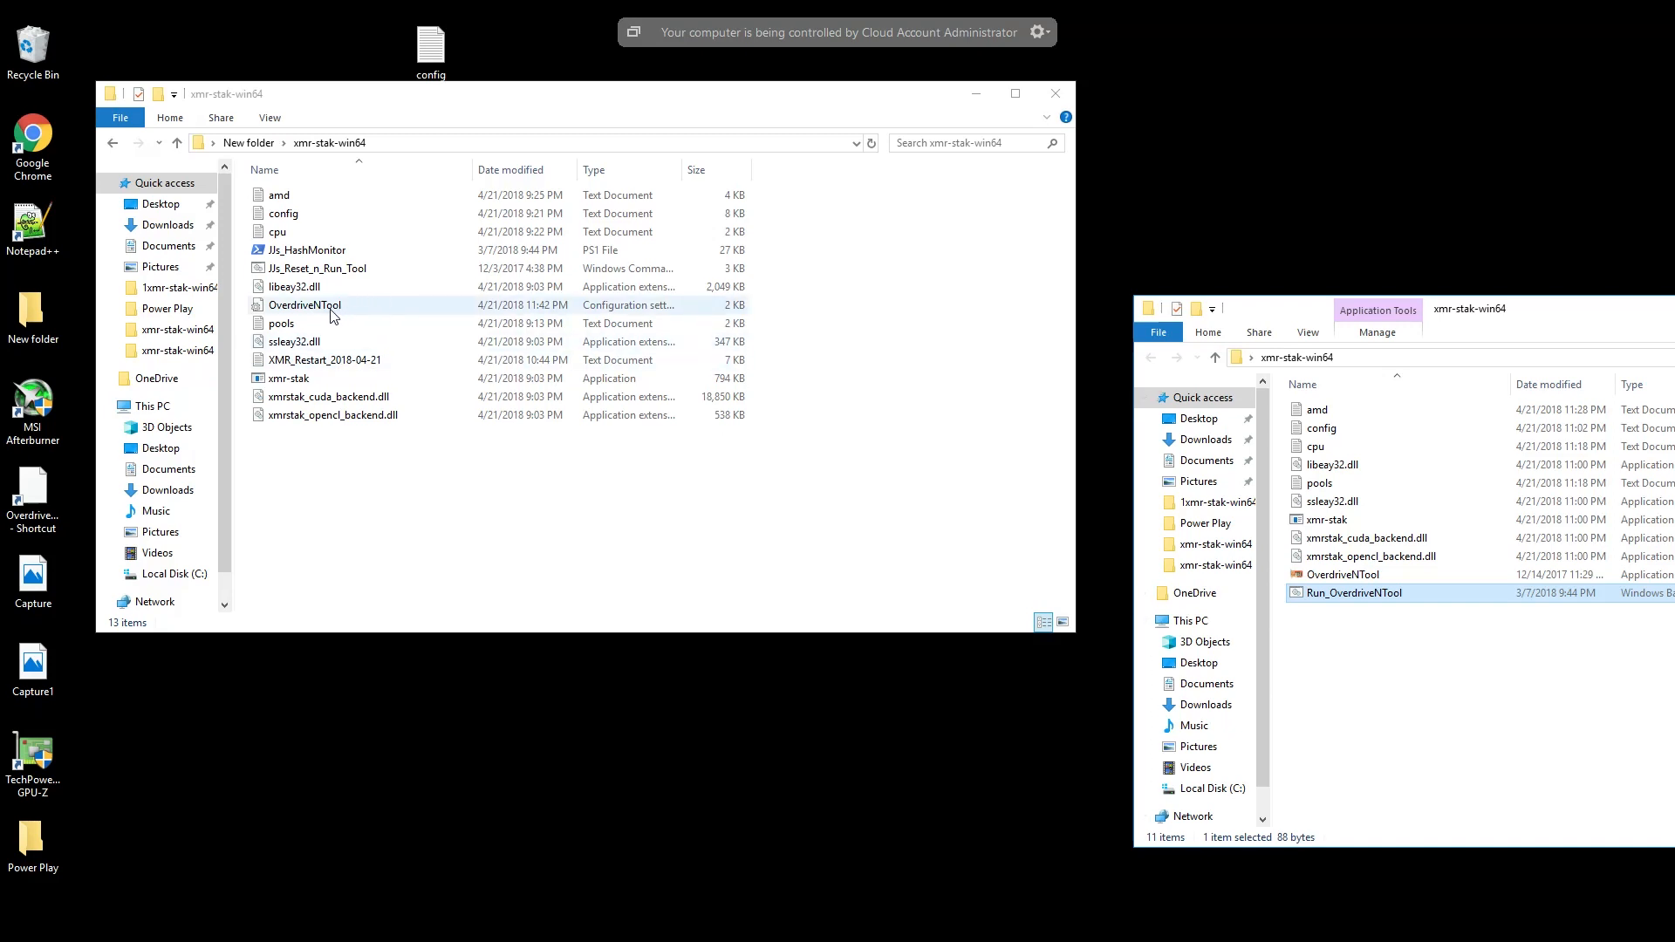
drag(328, 309, 1372, 689)
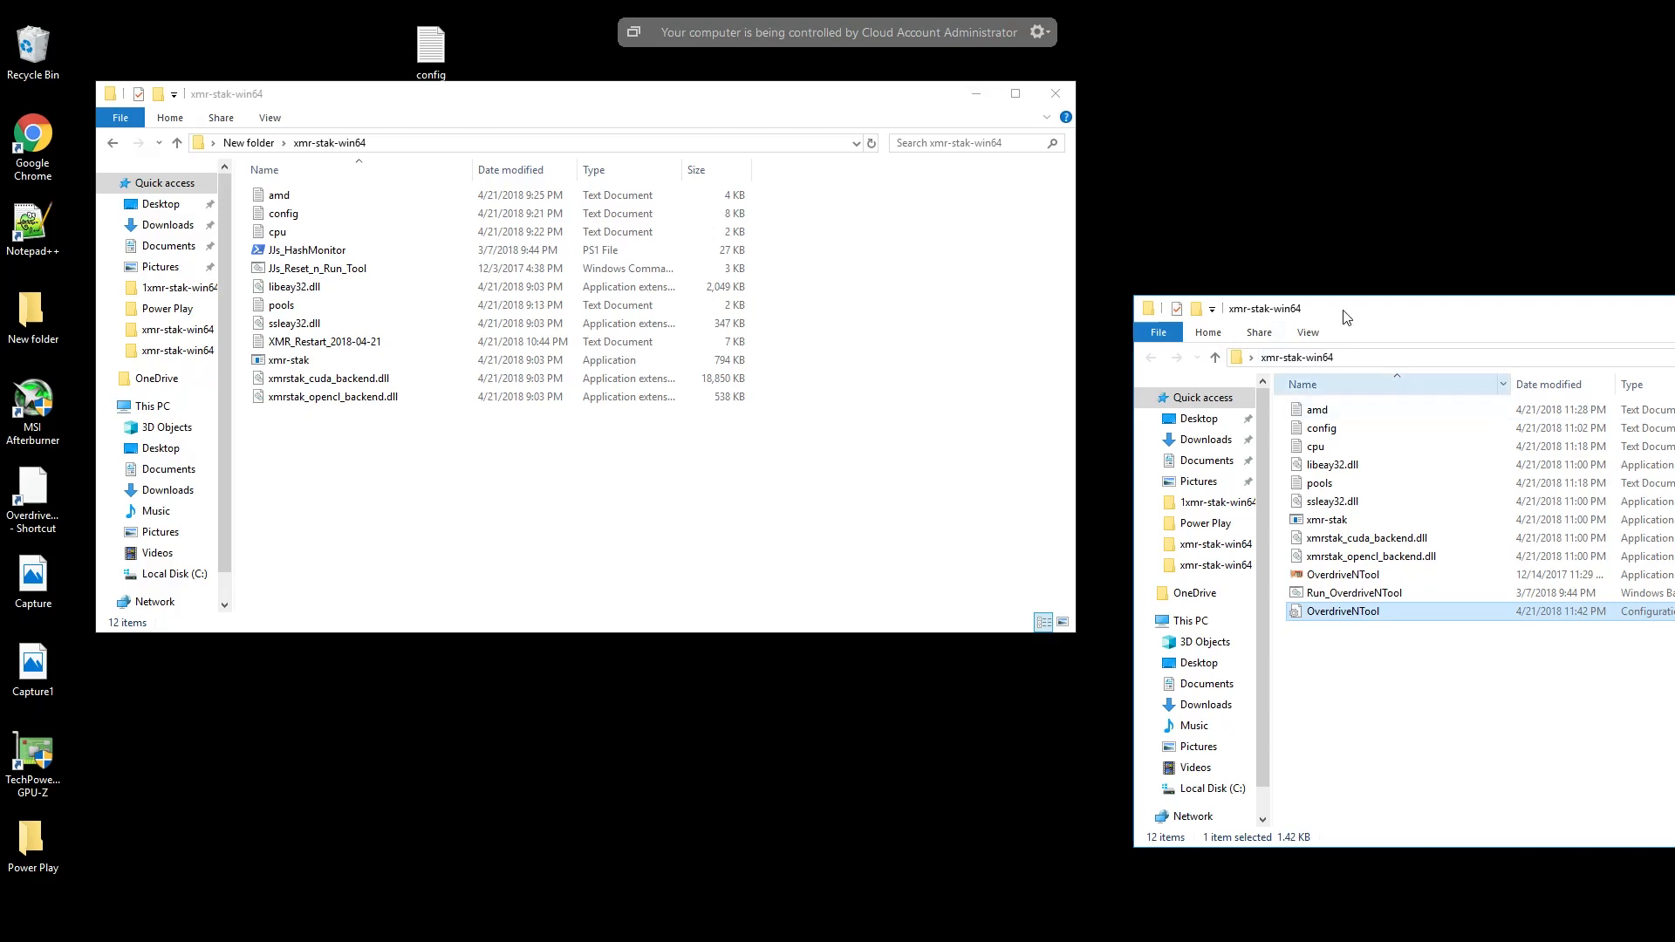
click(1055, 96)
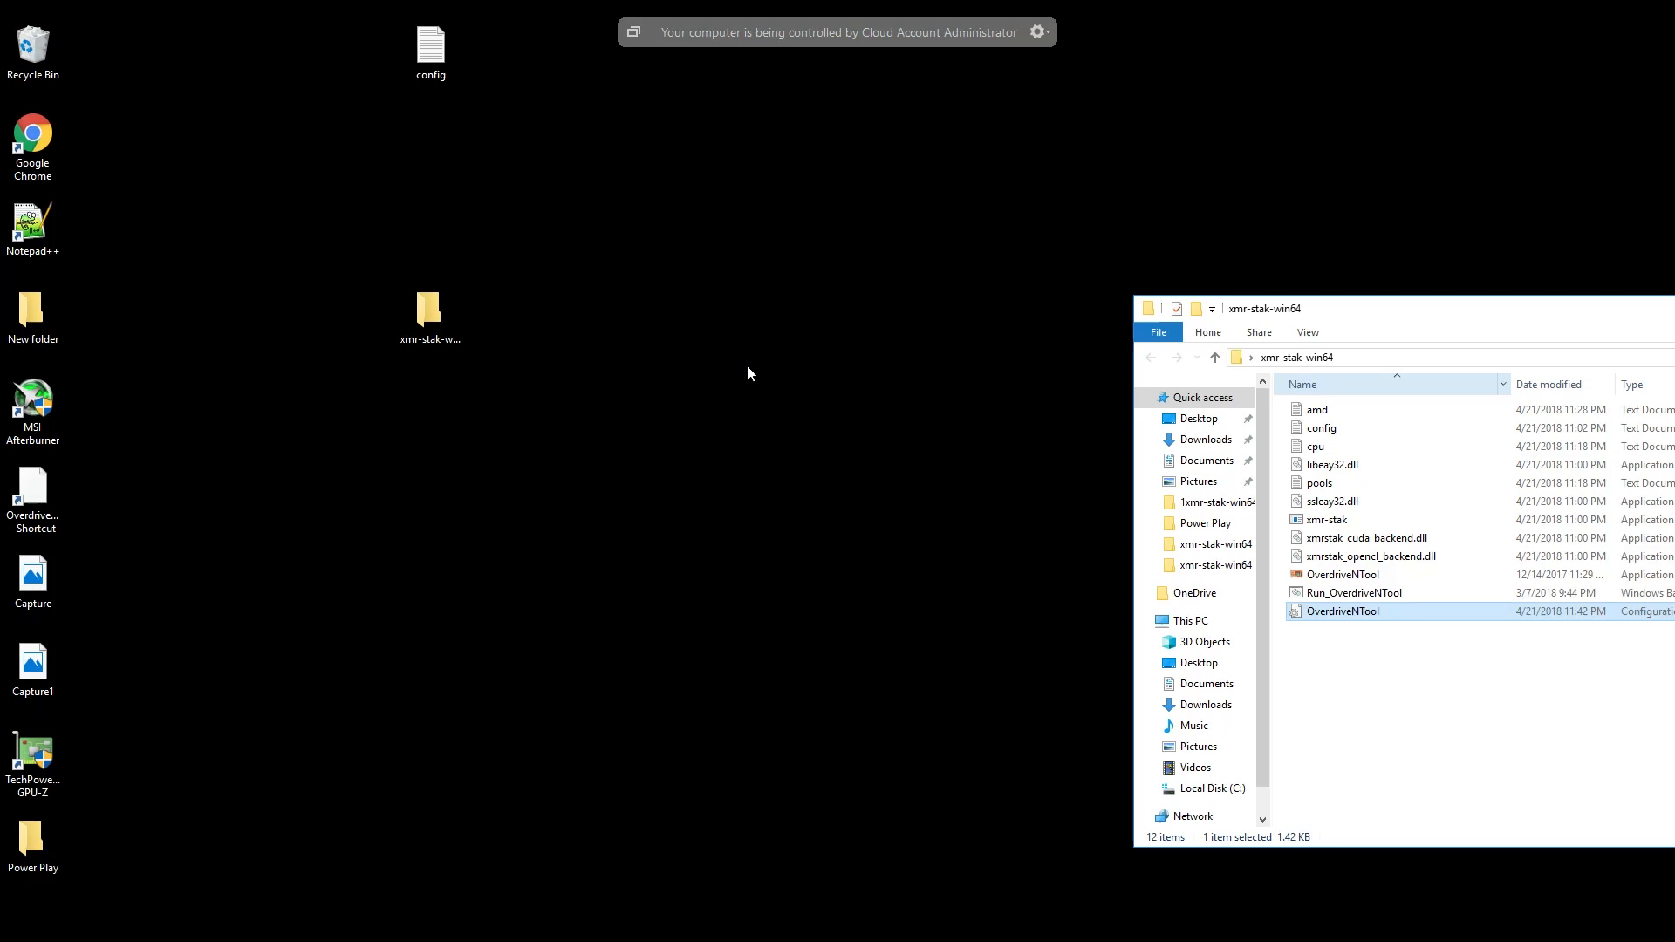
- Open the Downloads folder in a separate File Explorer window alongside the xmr-stak-win64 folder
key(alt+F4)
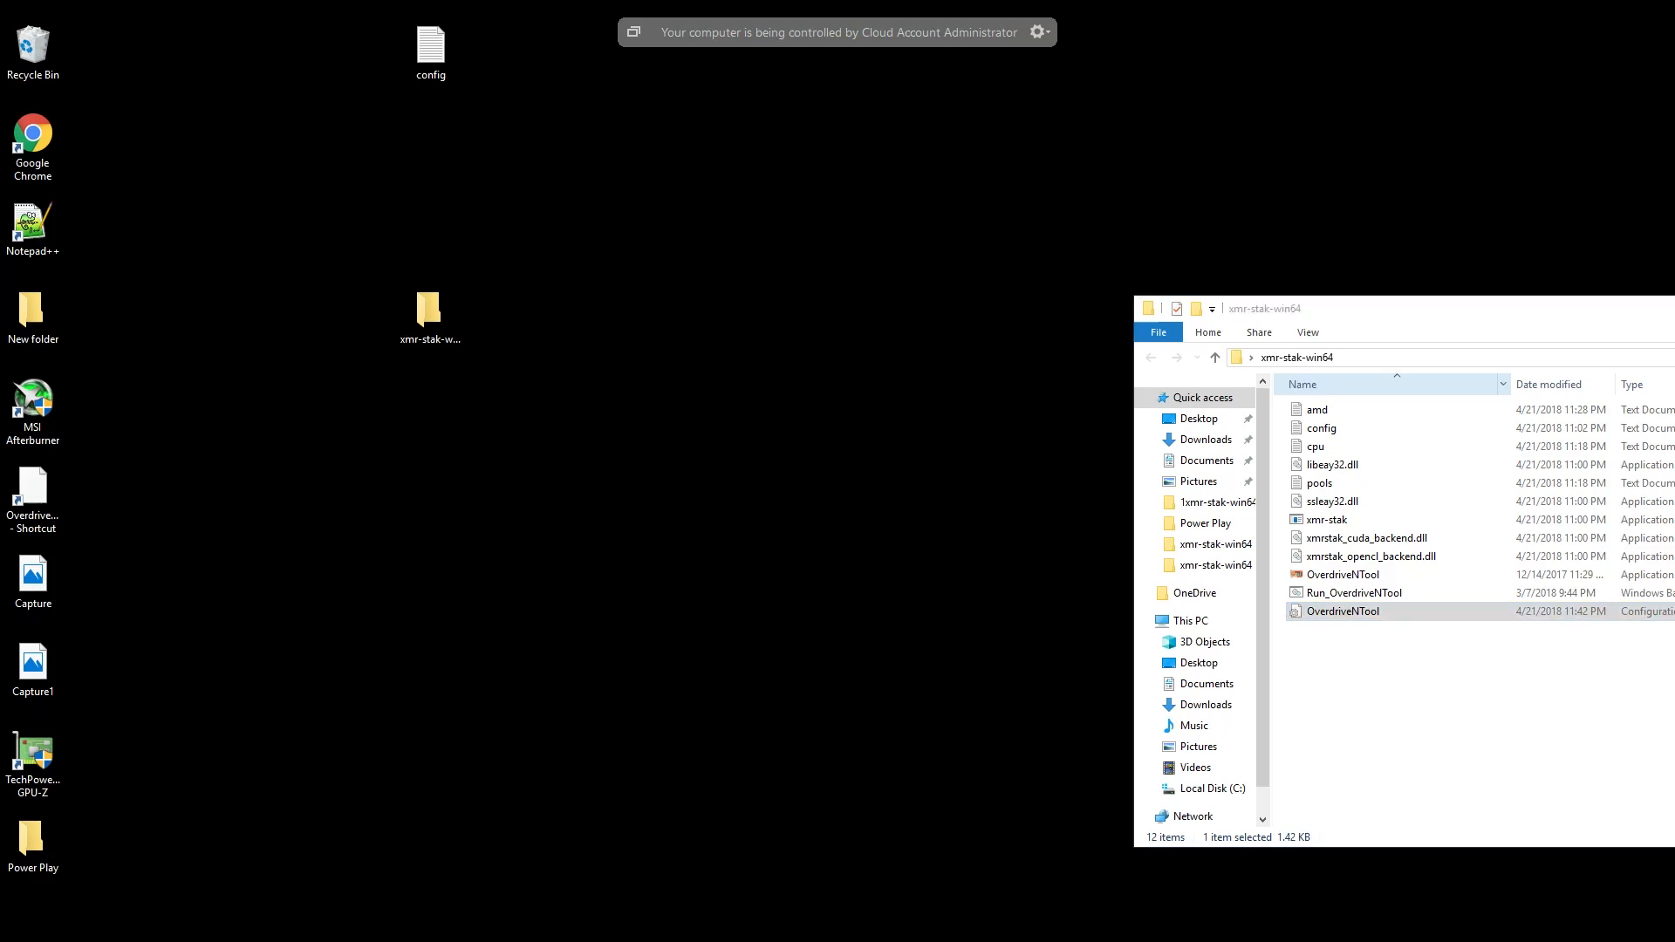
key(super+d)
right_click(408, 940)
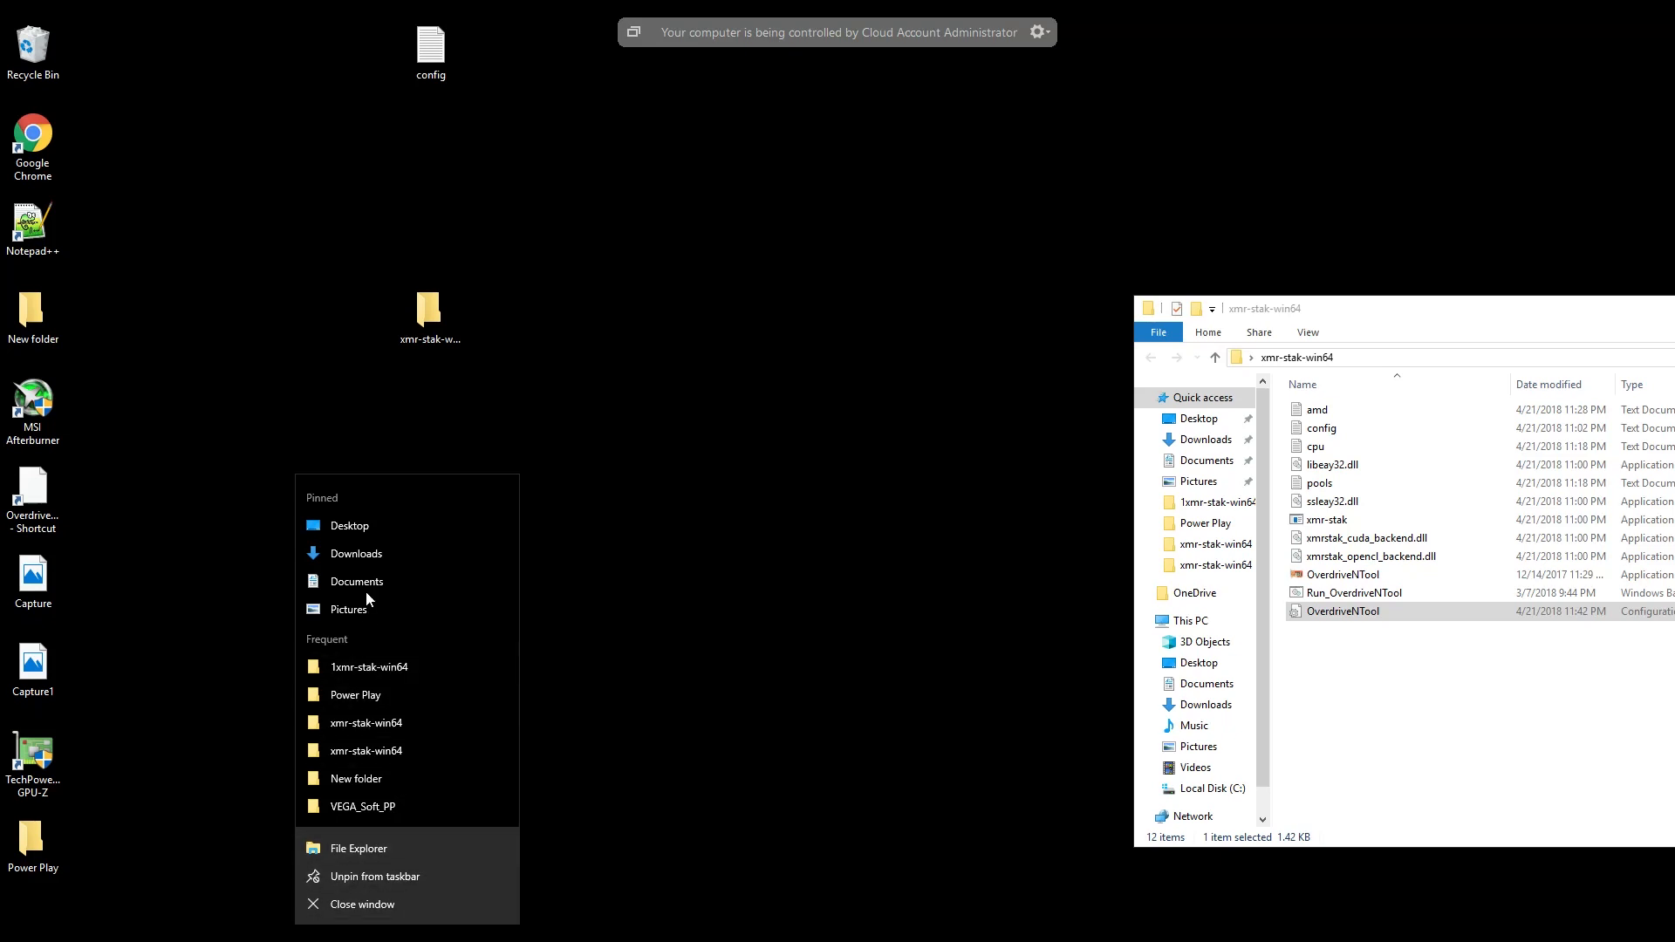
click(373, 553)
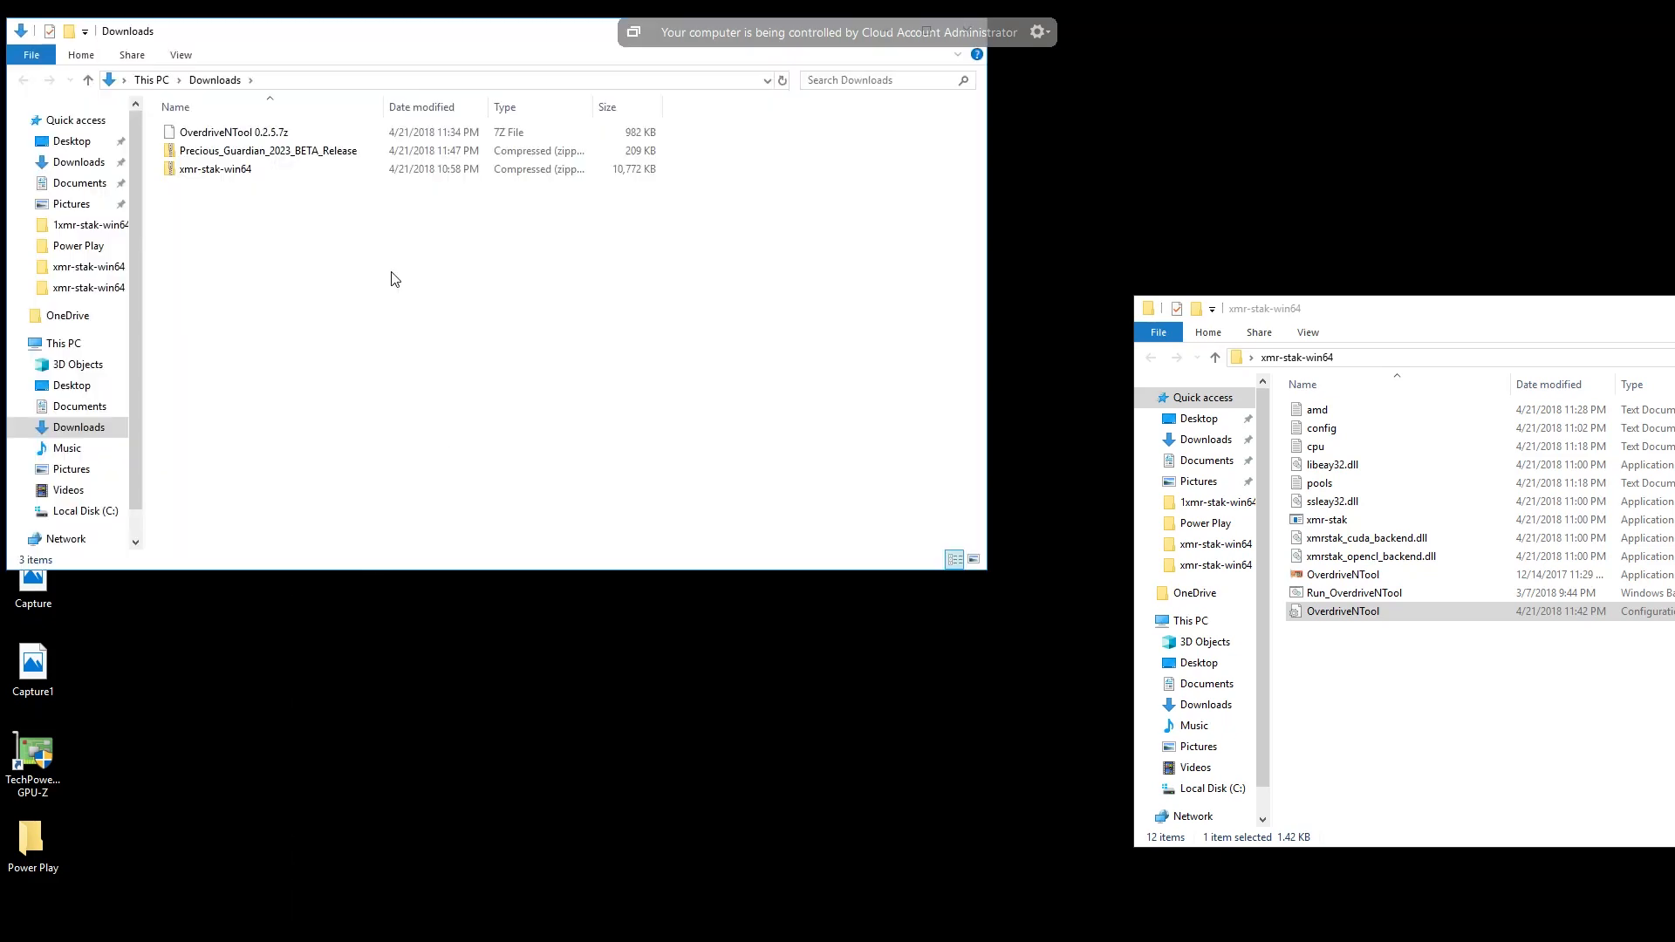
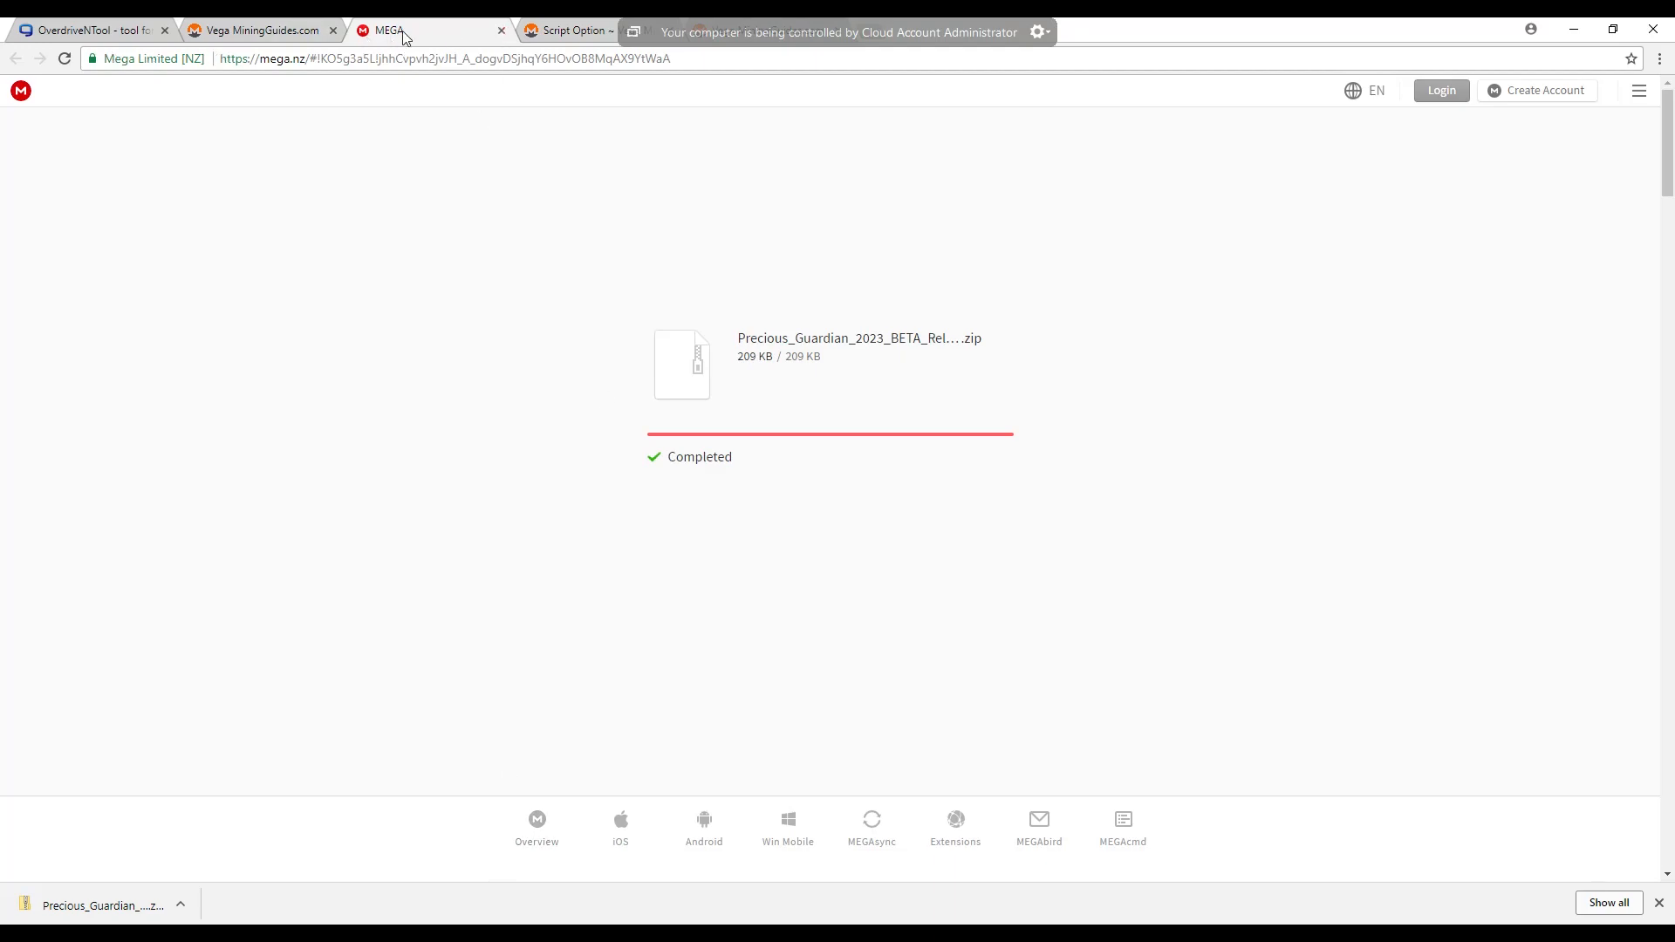
- Close the MEGA page and read the guide's instructions for editing the three parameters in PreciousGuardian_Config.txt
click(501, 30)
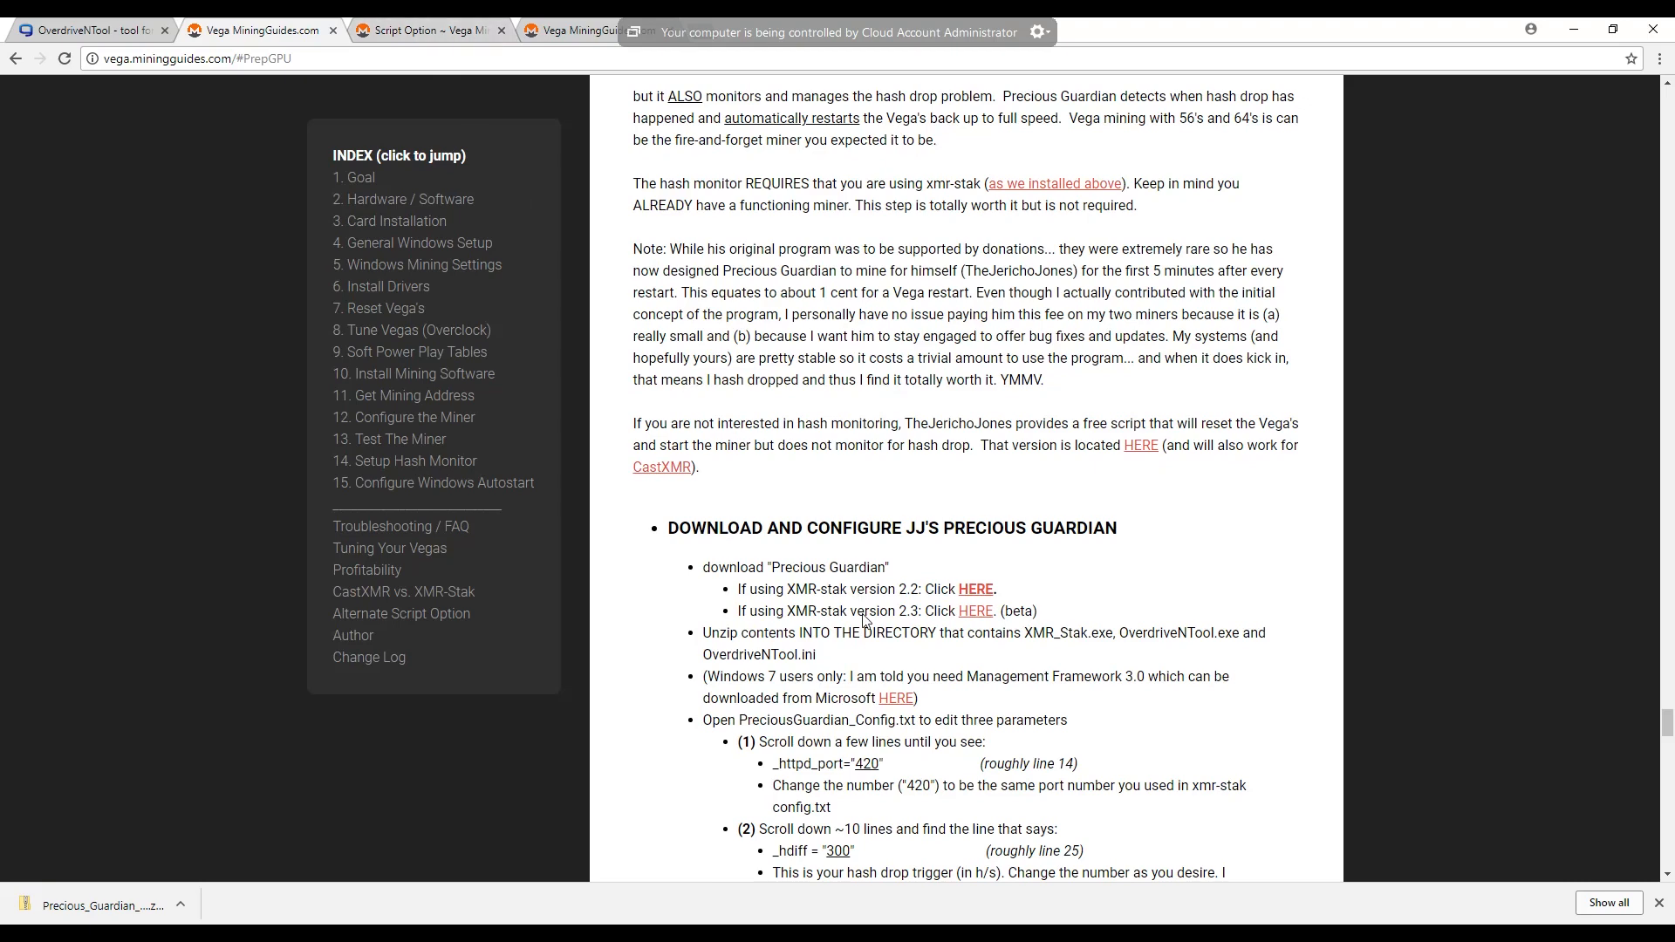
scroll(965, 656, down, 2)
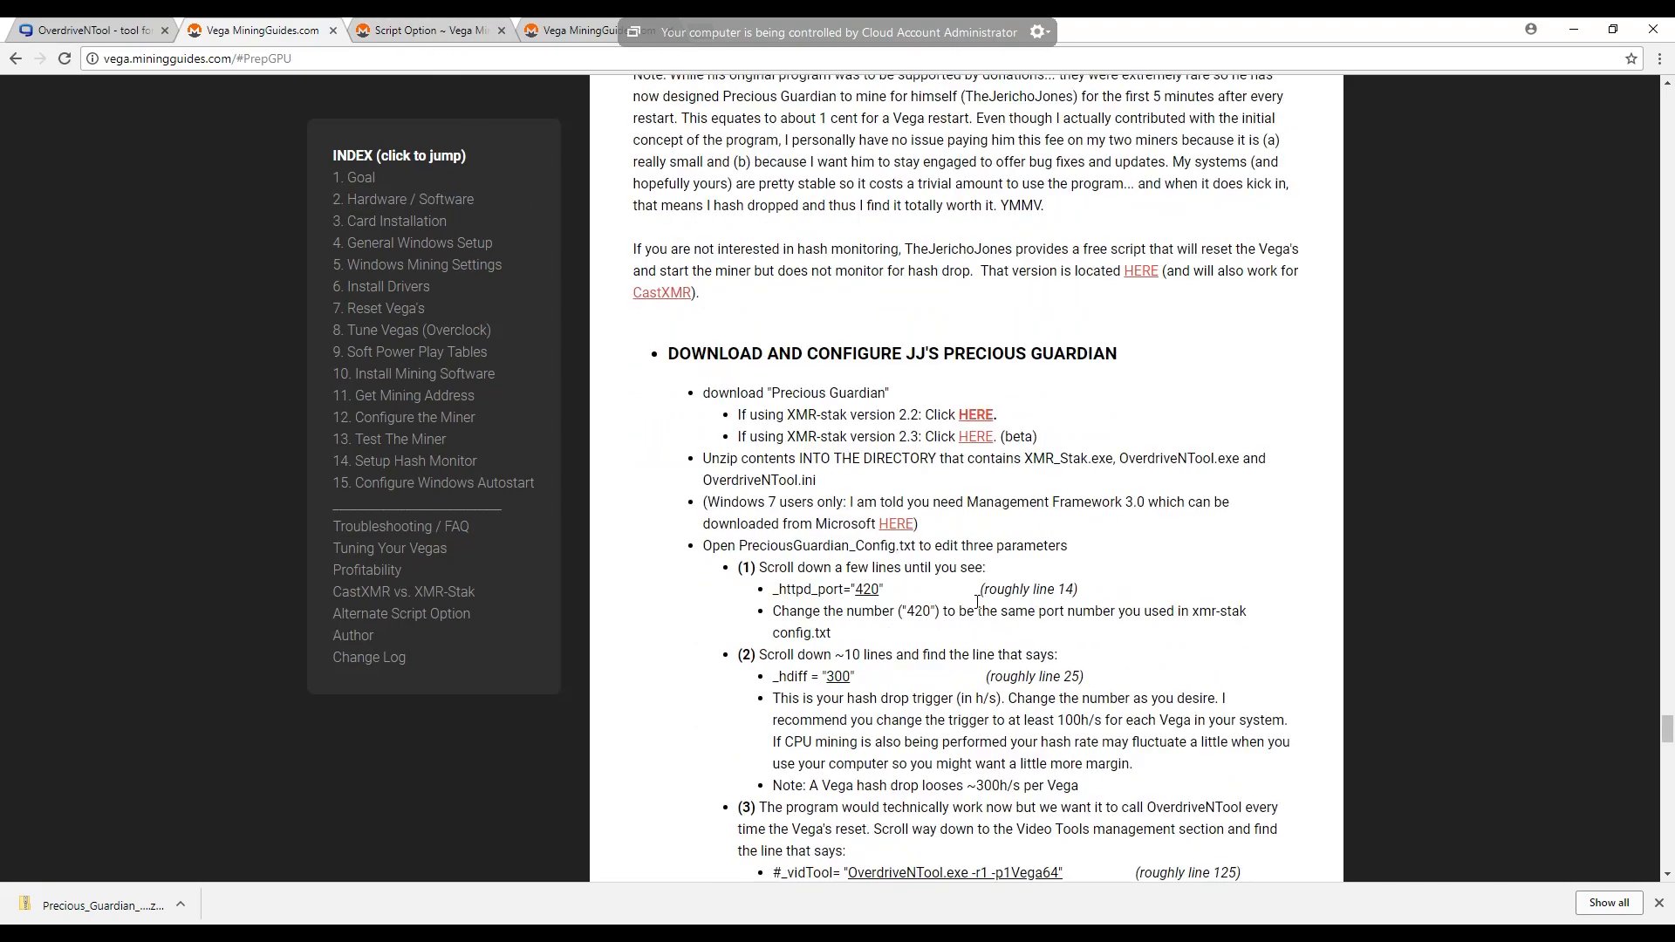
scroll(977, 608, down, 1)
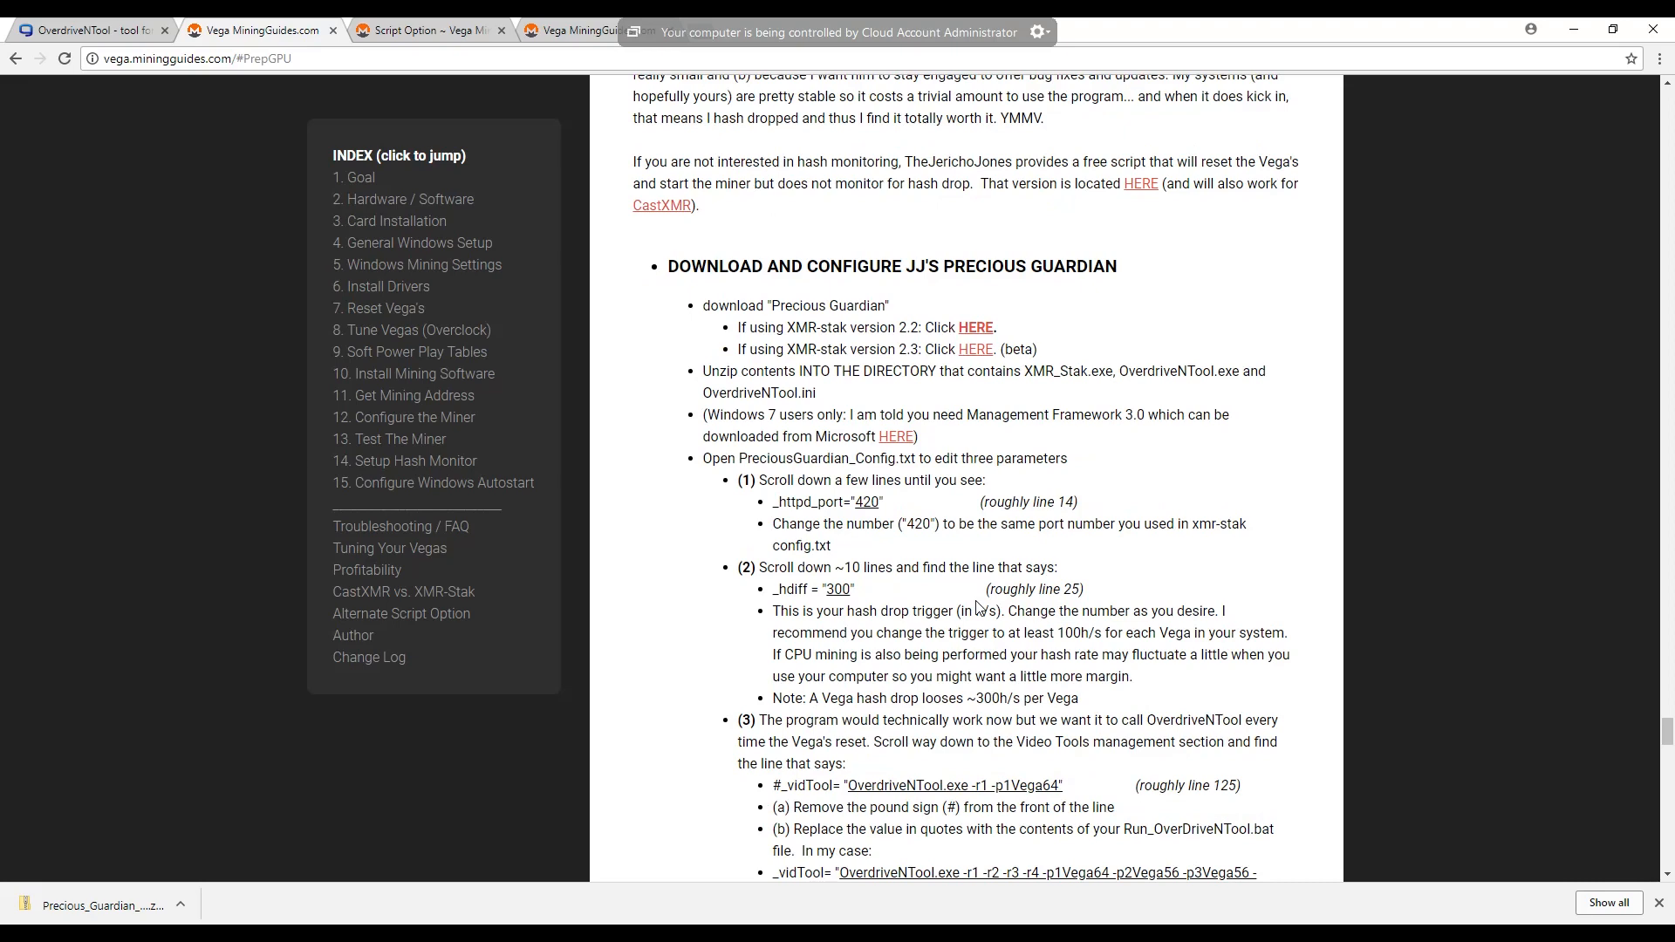
scroll(977, 608, down, 1)
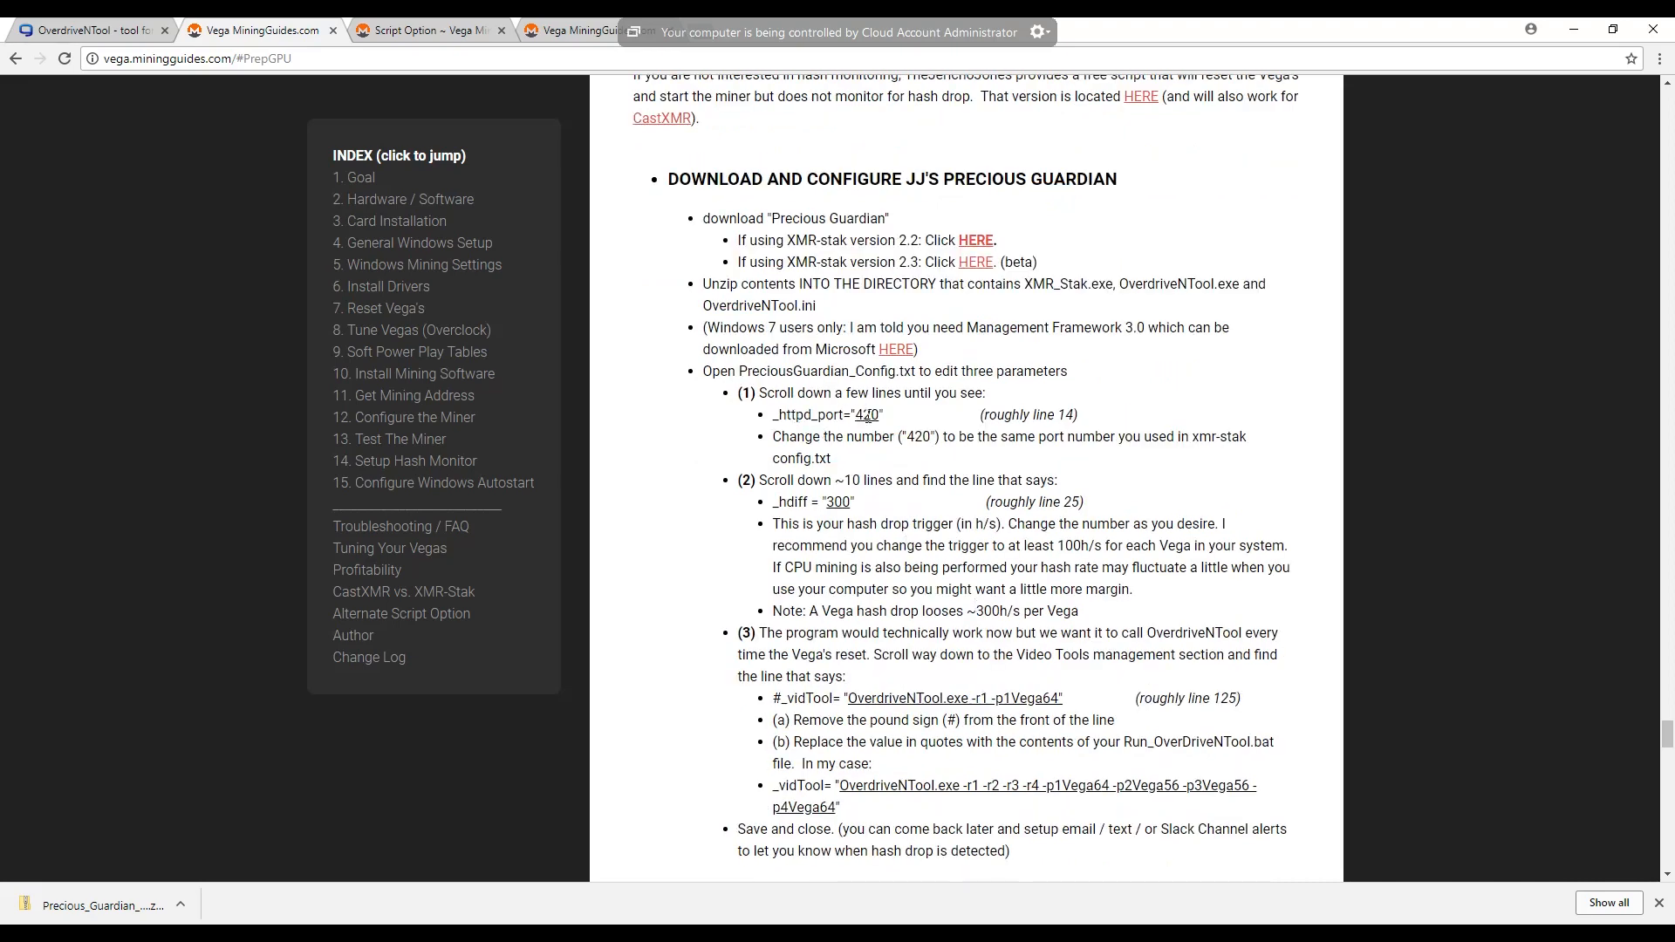
drag(865, 414, 856, 415)
click(880, 415)
drag(880, 414, 861, 414)
key(alt+Tab)
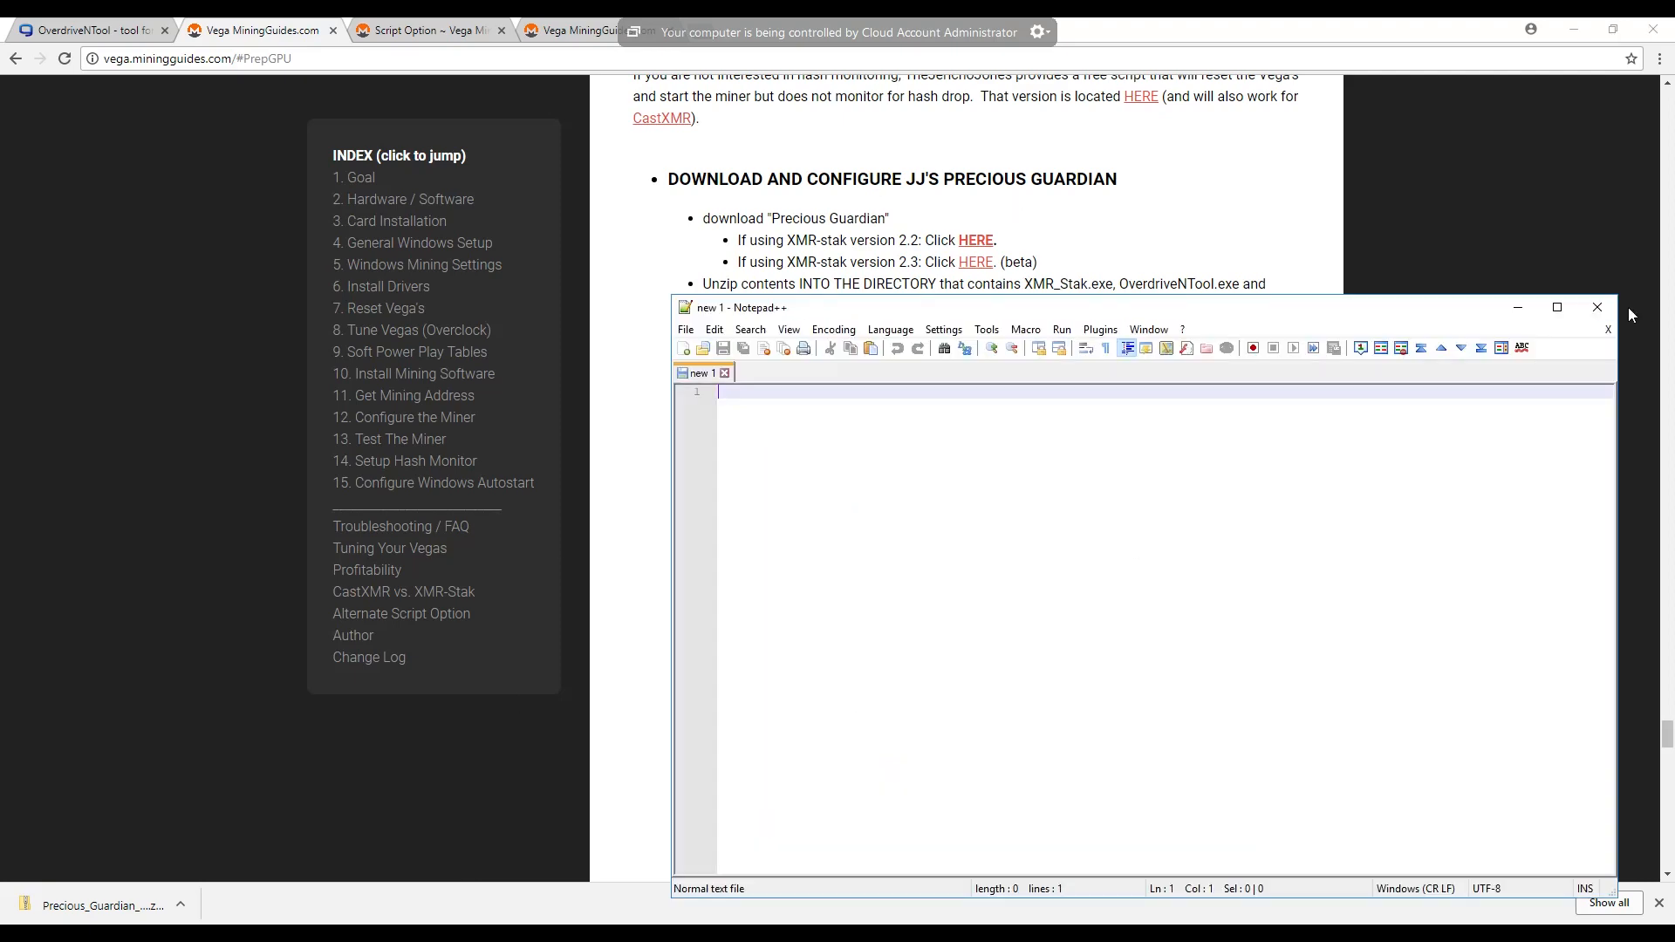
click(1582, 313)
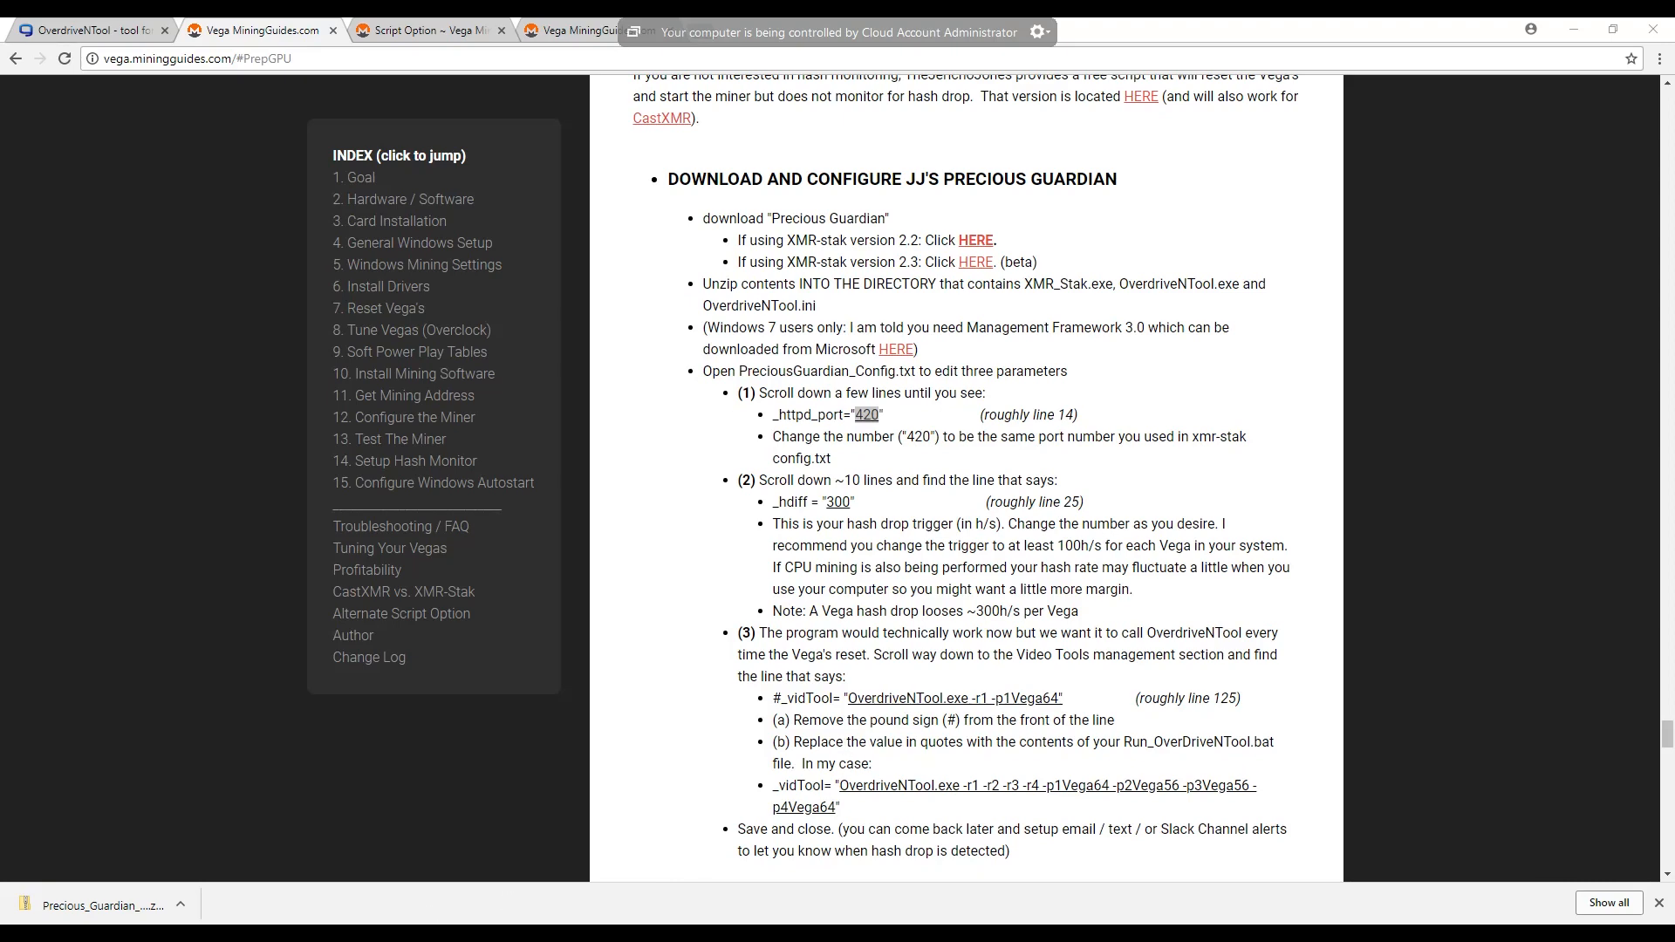
- Open the downloaded Precious Guardian zip and open its PreciousGuardian_Config text file in Notepad
click(449, 872)
click(310, 388)
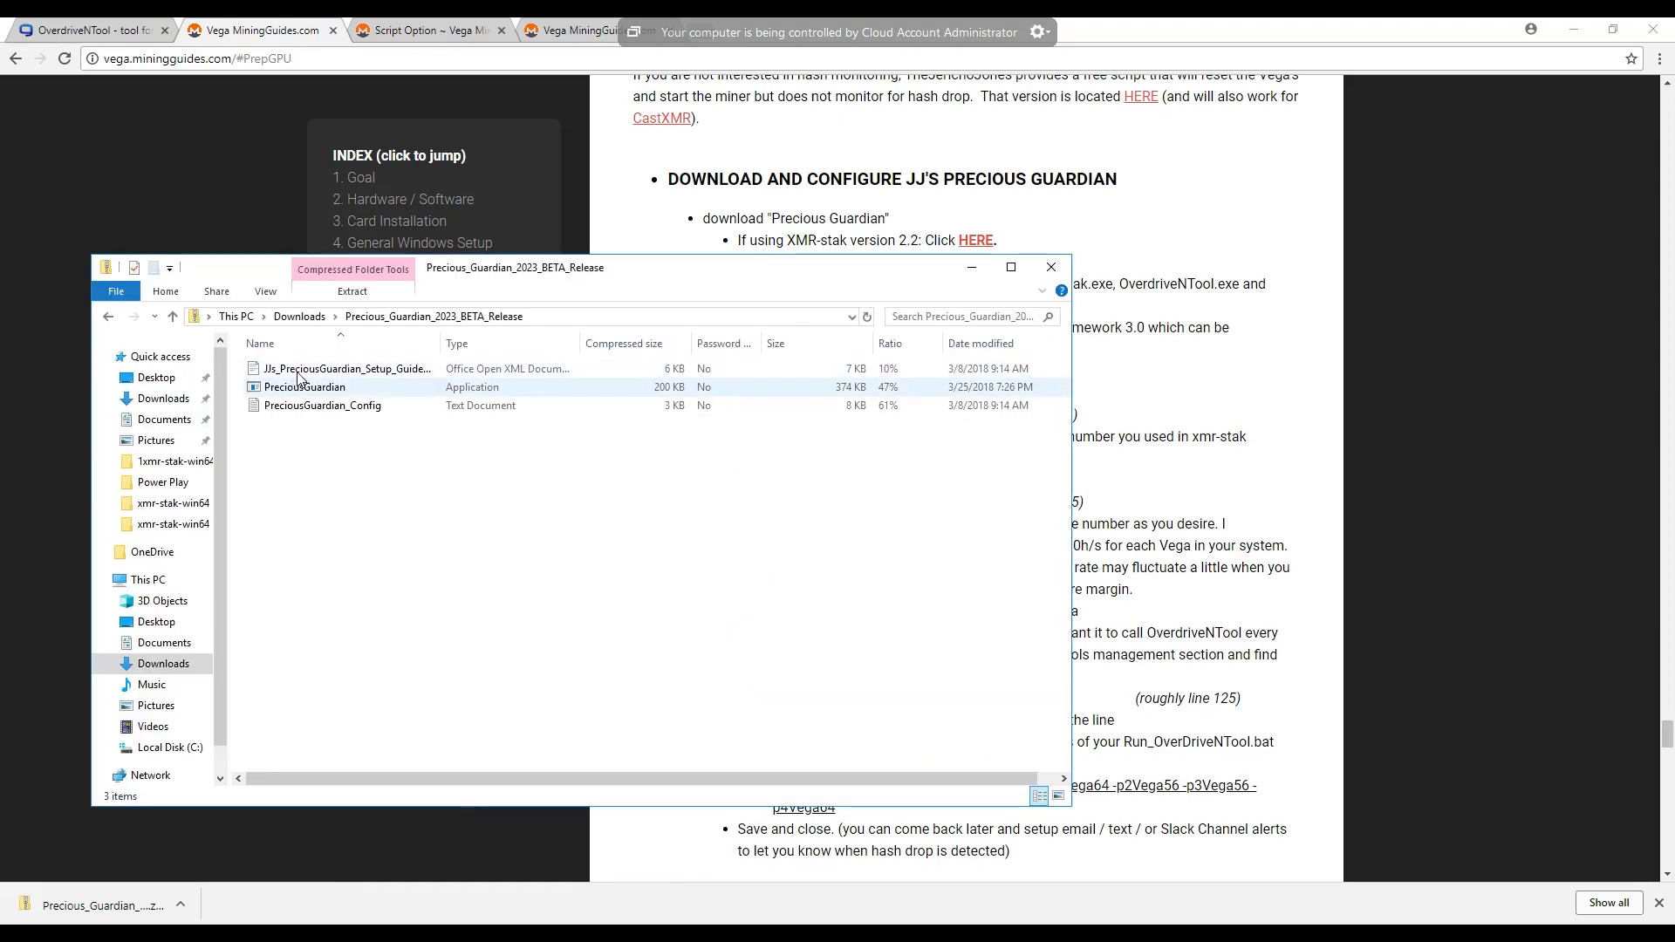
click(297, 374)
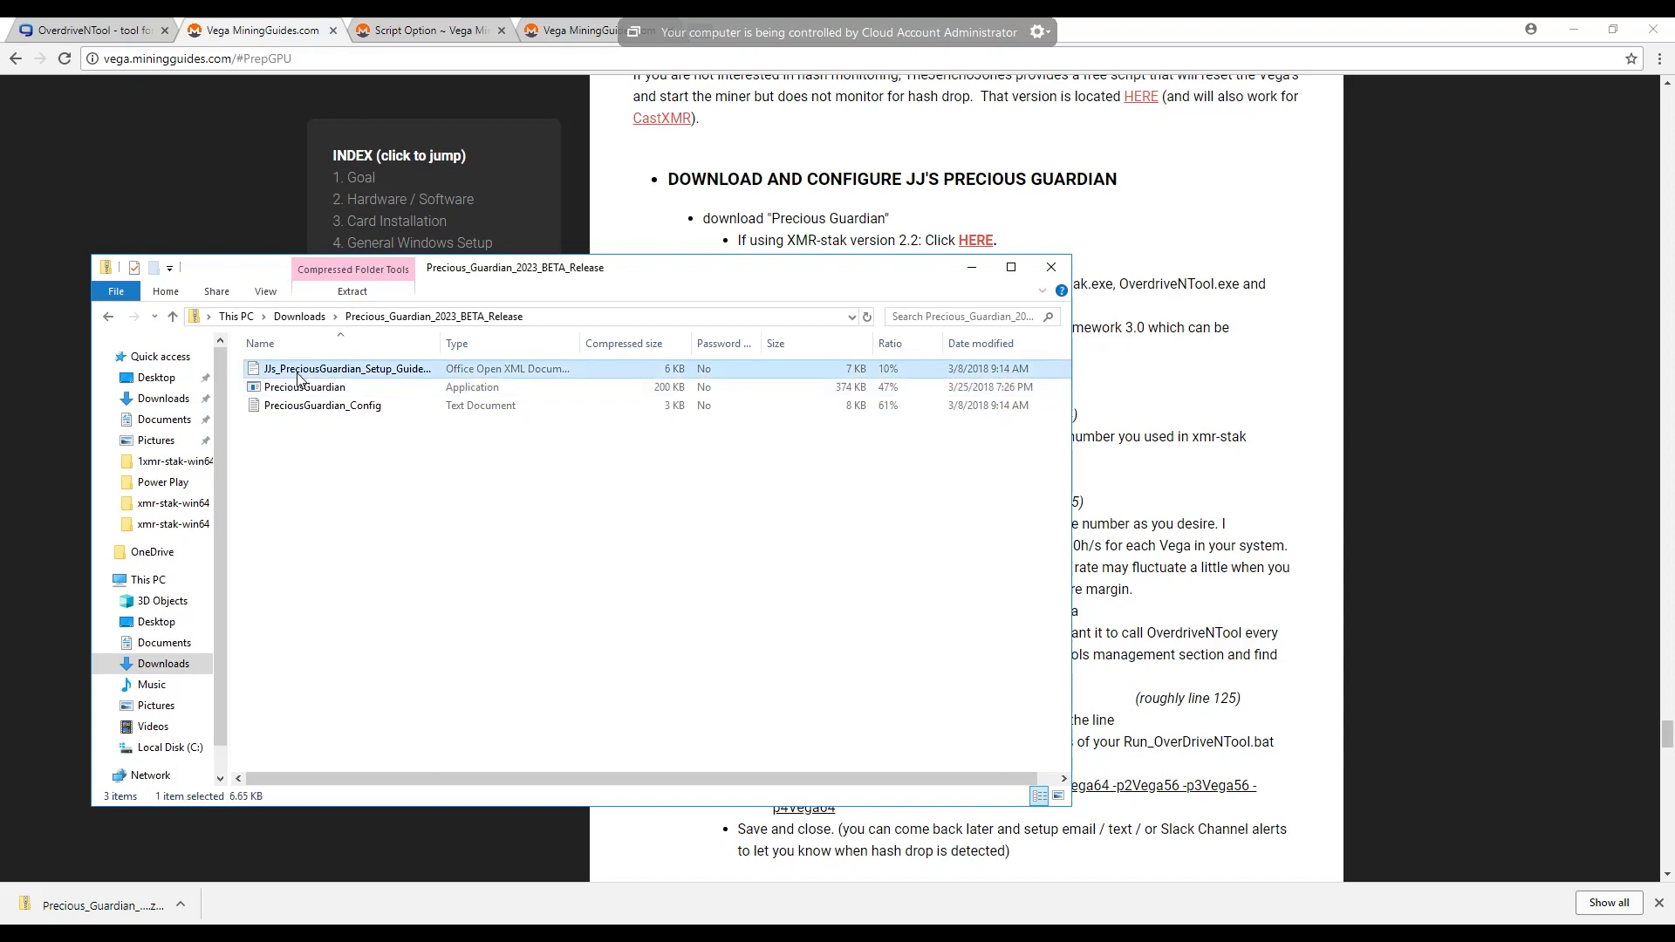
click(305, 407)
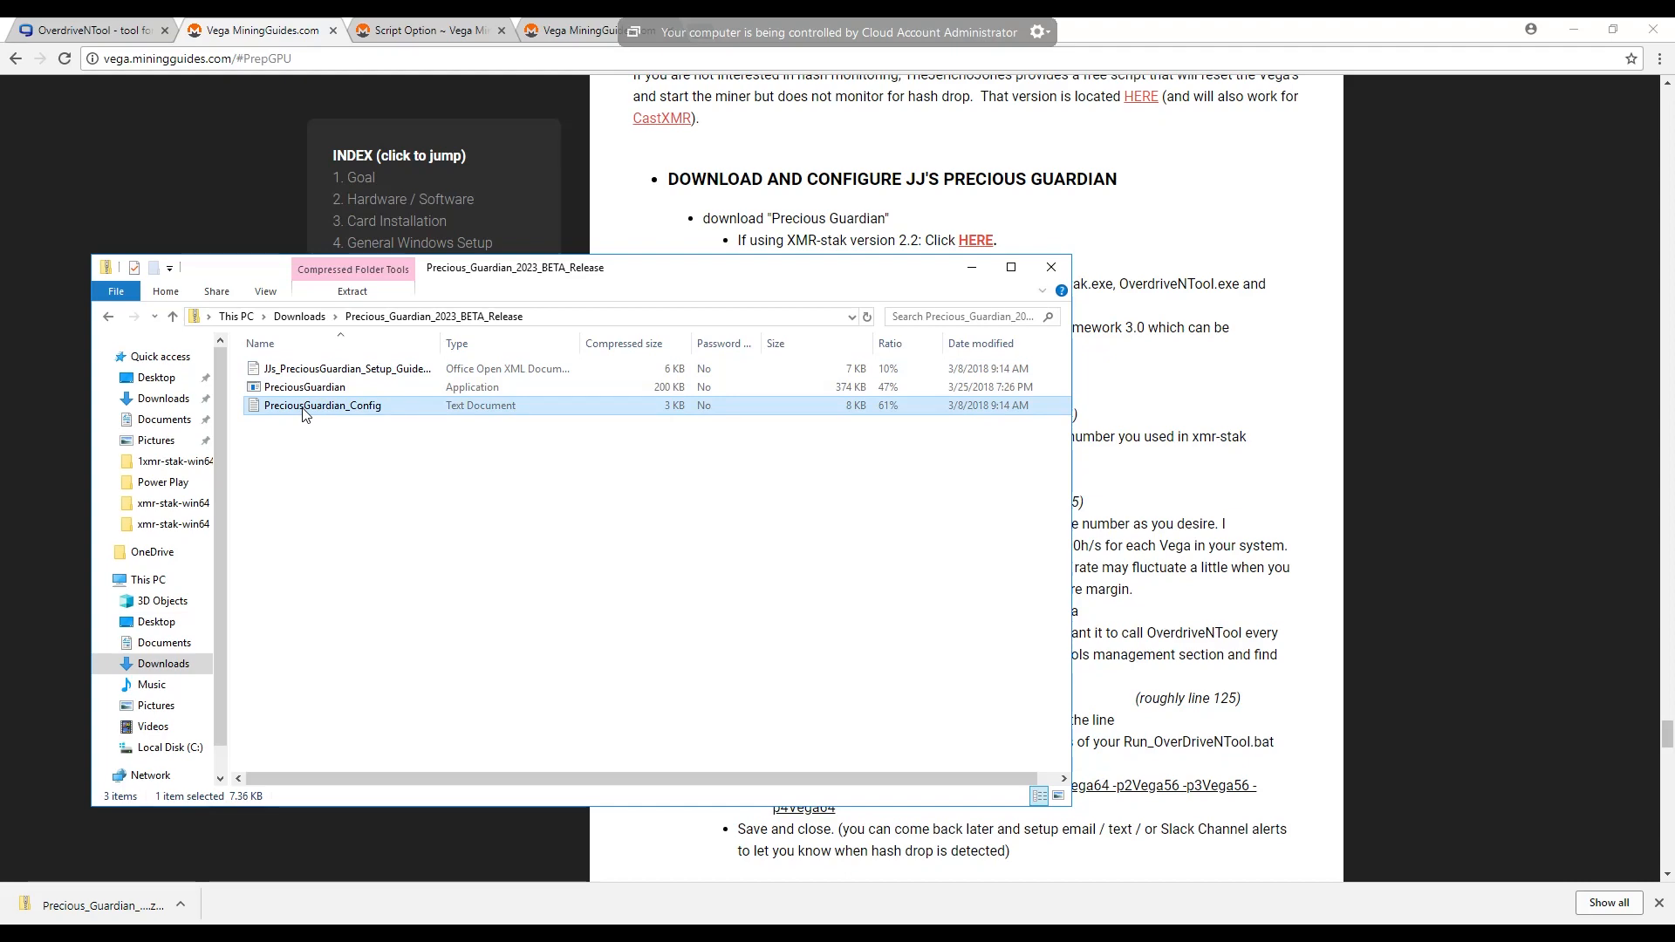
right_click(304, 414)
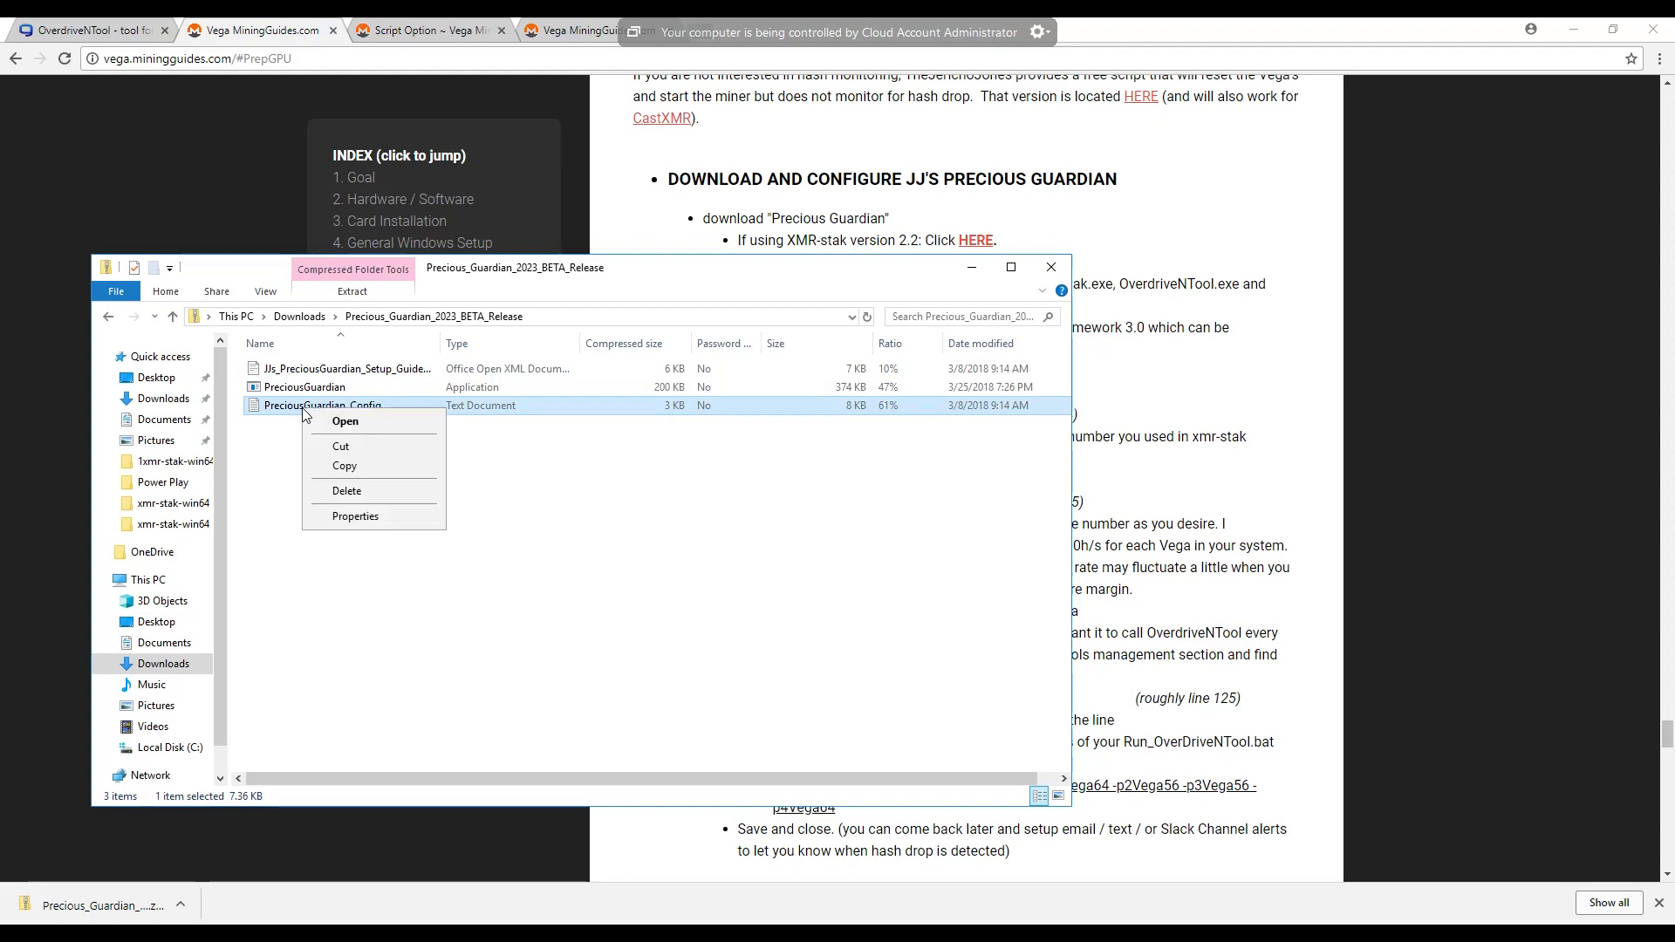
click(349, 424)
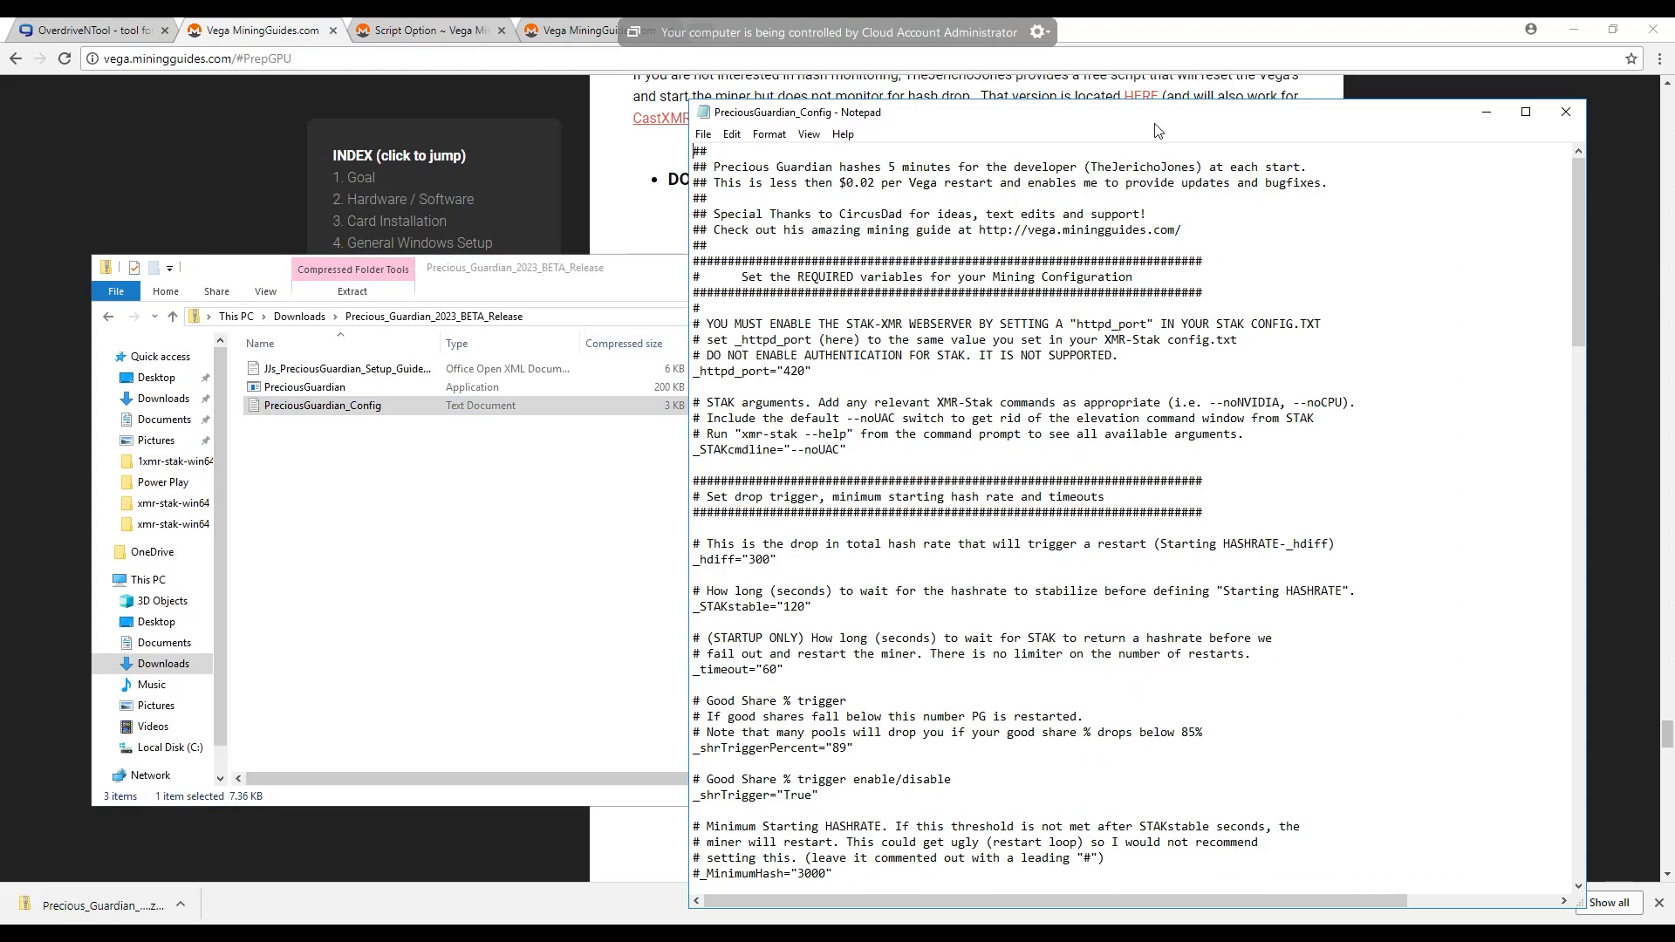
- Arrange the PreciousGuardian_Config file and the browser guide side by side, with the guide showing the three parameters to edit
drag(1053, 120, 573, 96)
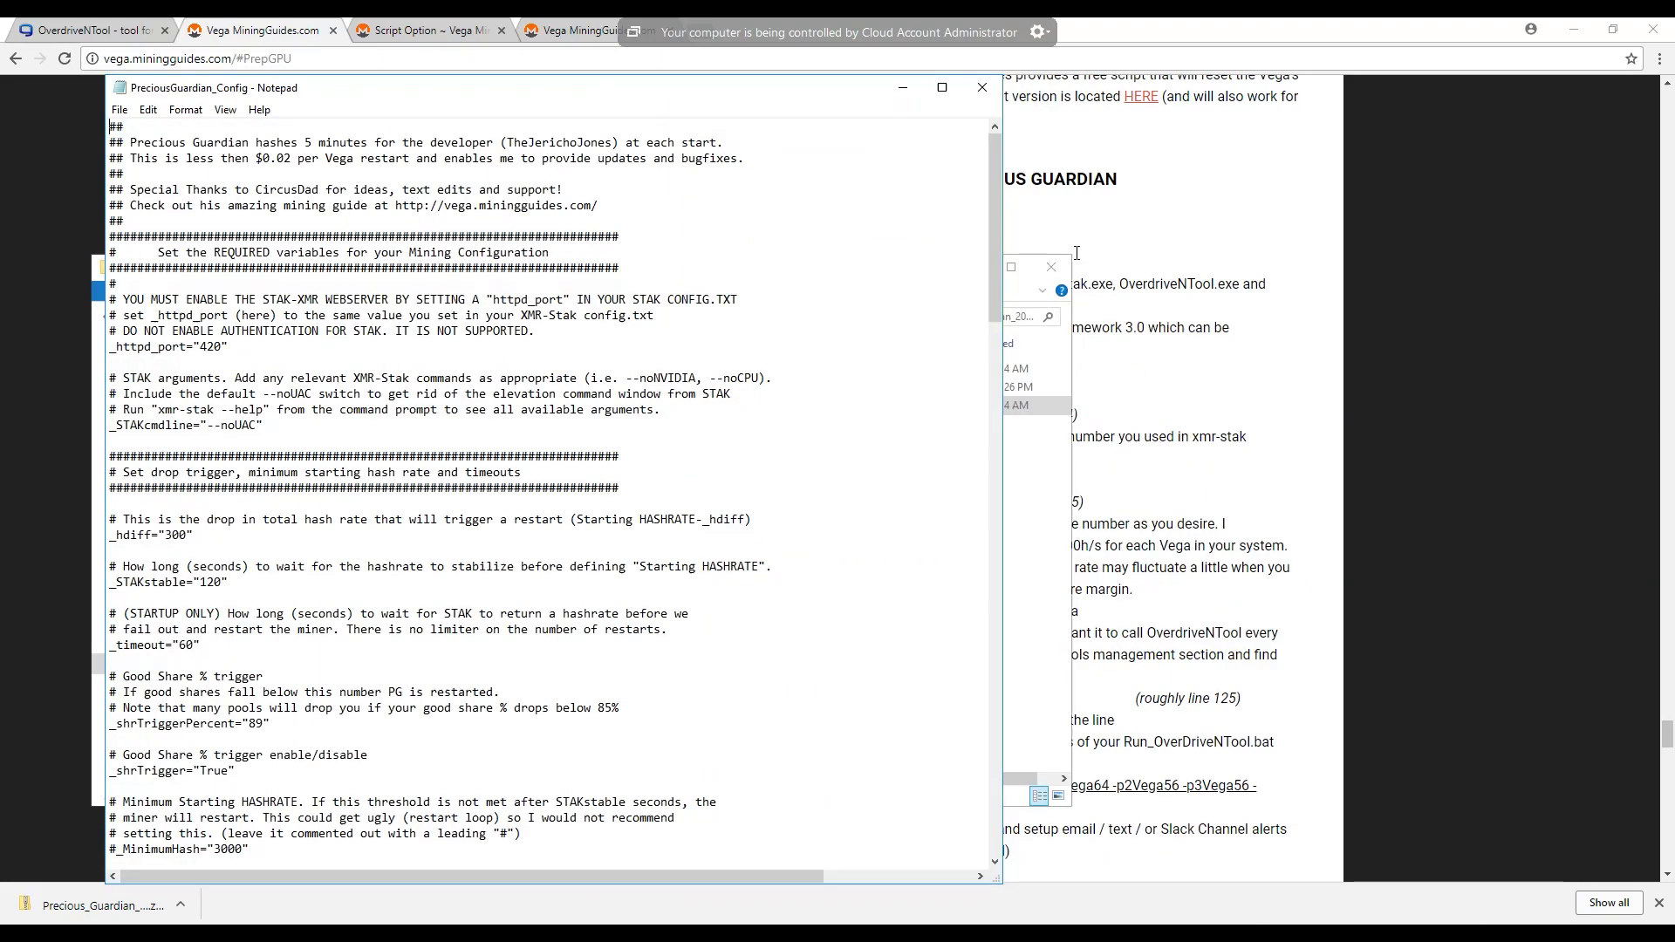
click(1624, 35)
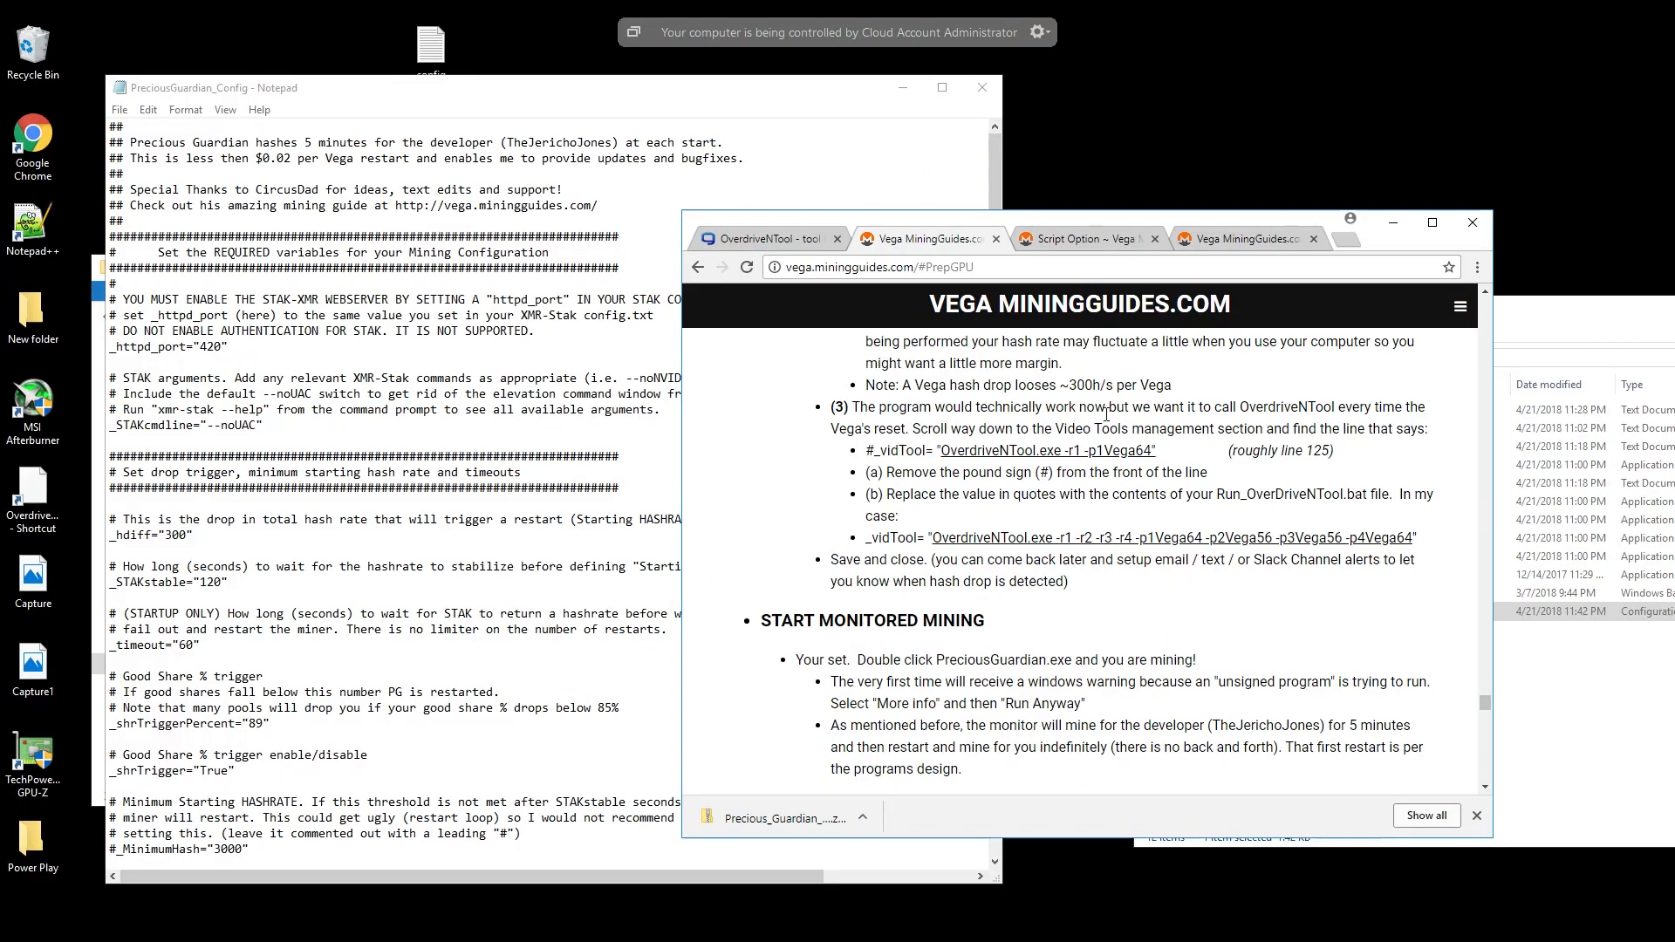
drag(1159, 218, 1415, 91)
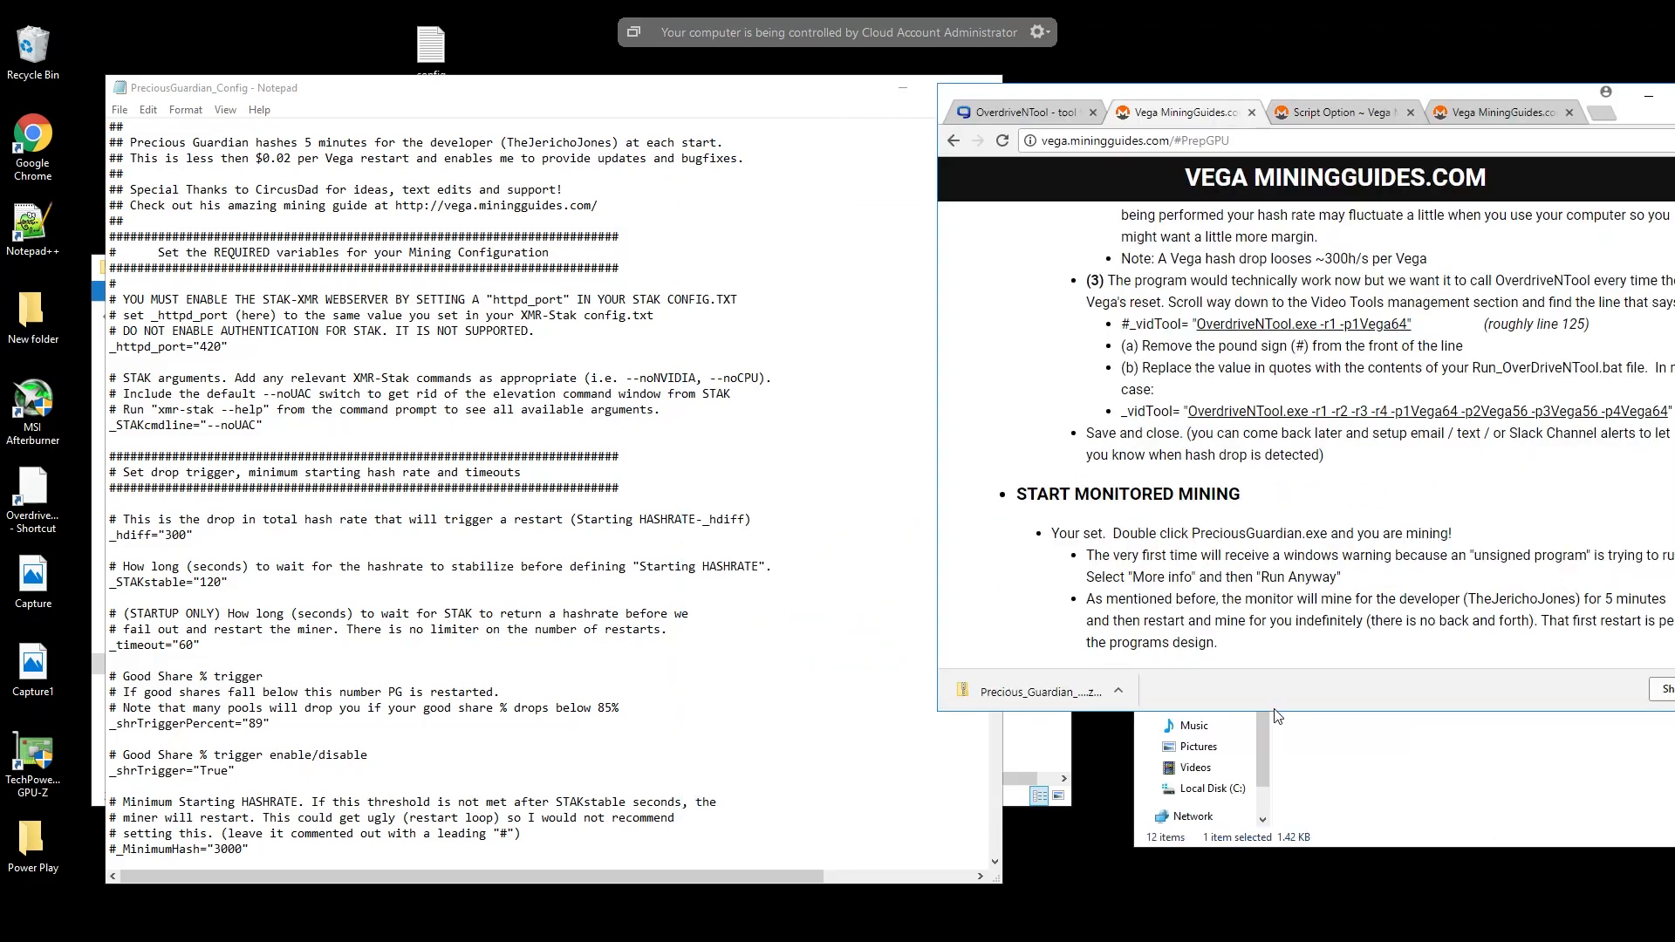
drag(1278, 712, 1244, 897)
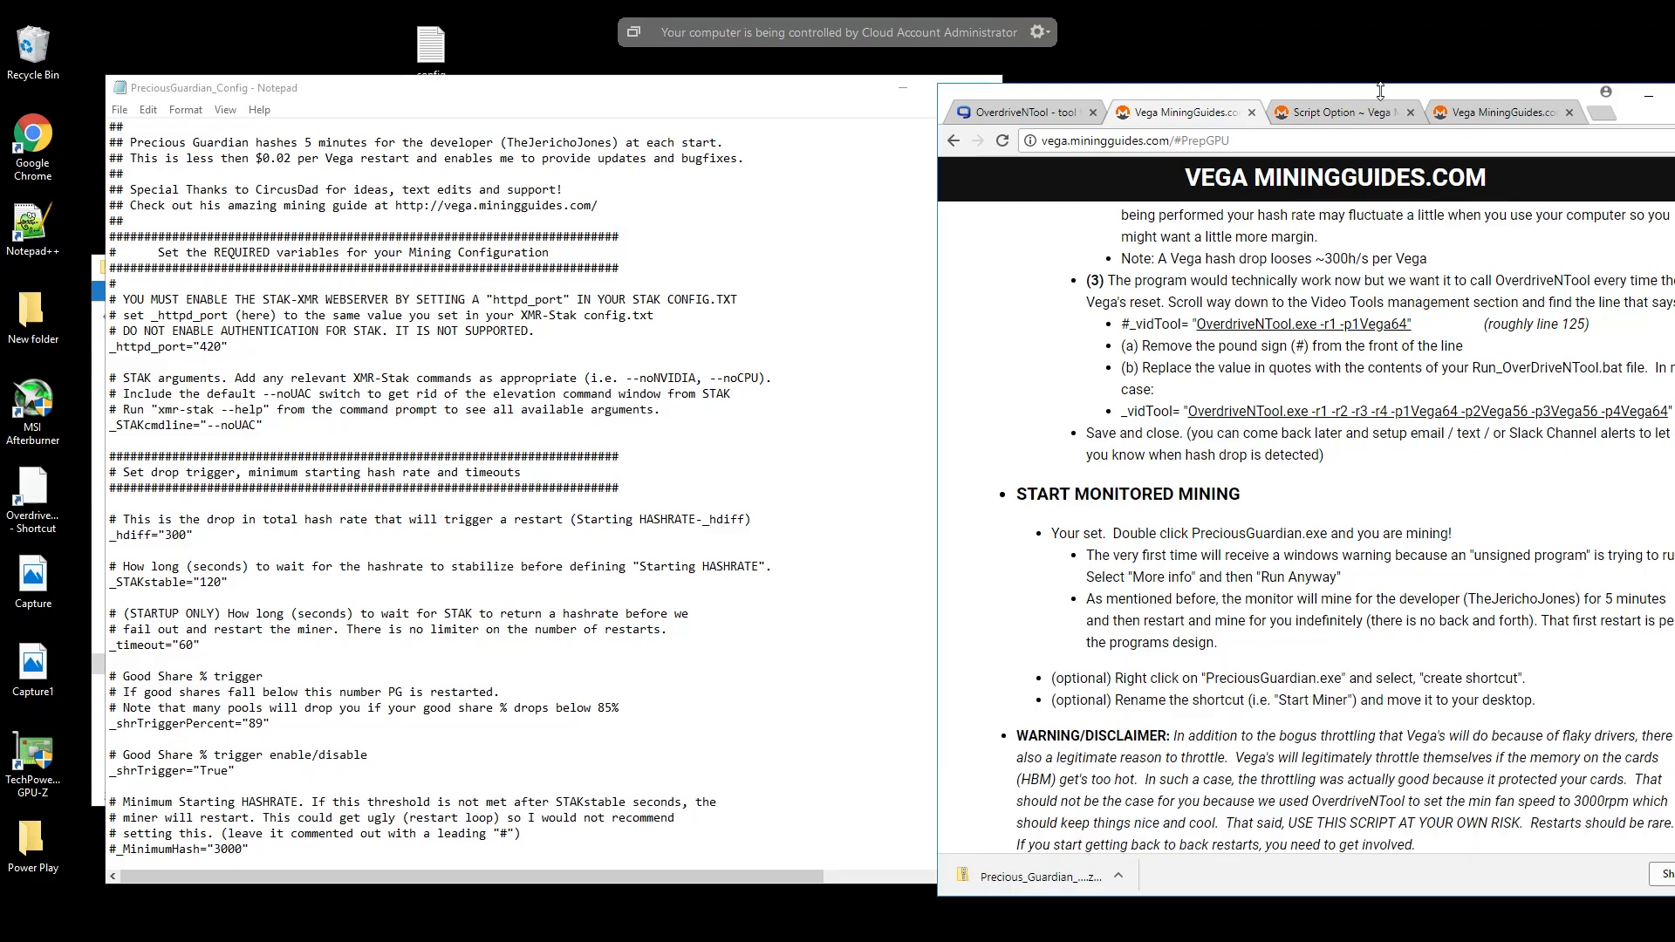
drag(1373, 91, 1187, 73)
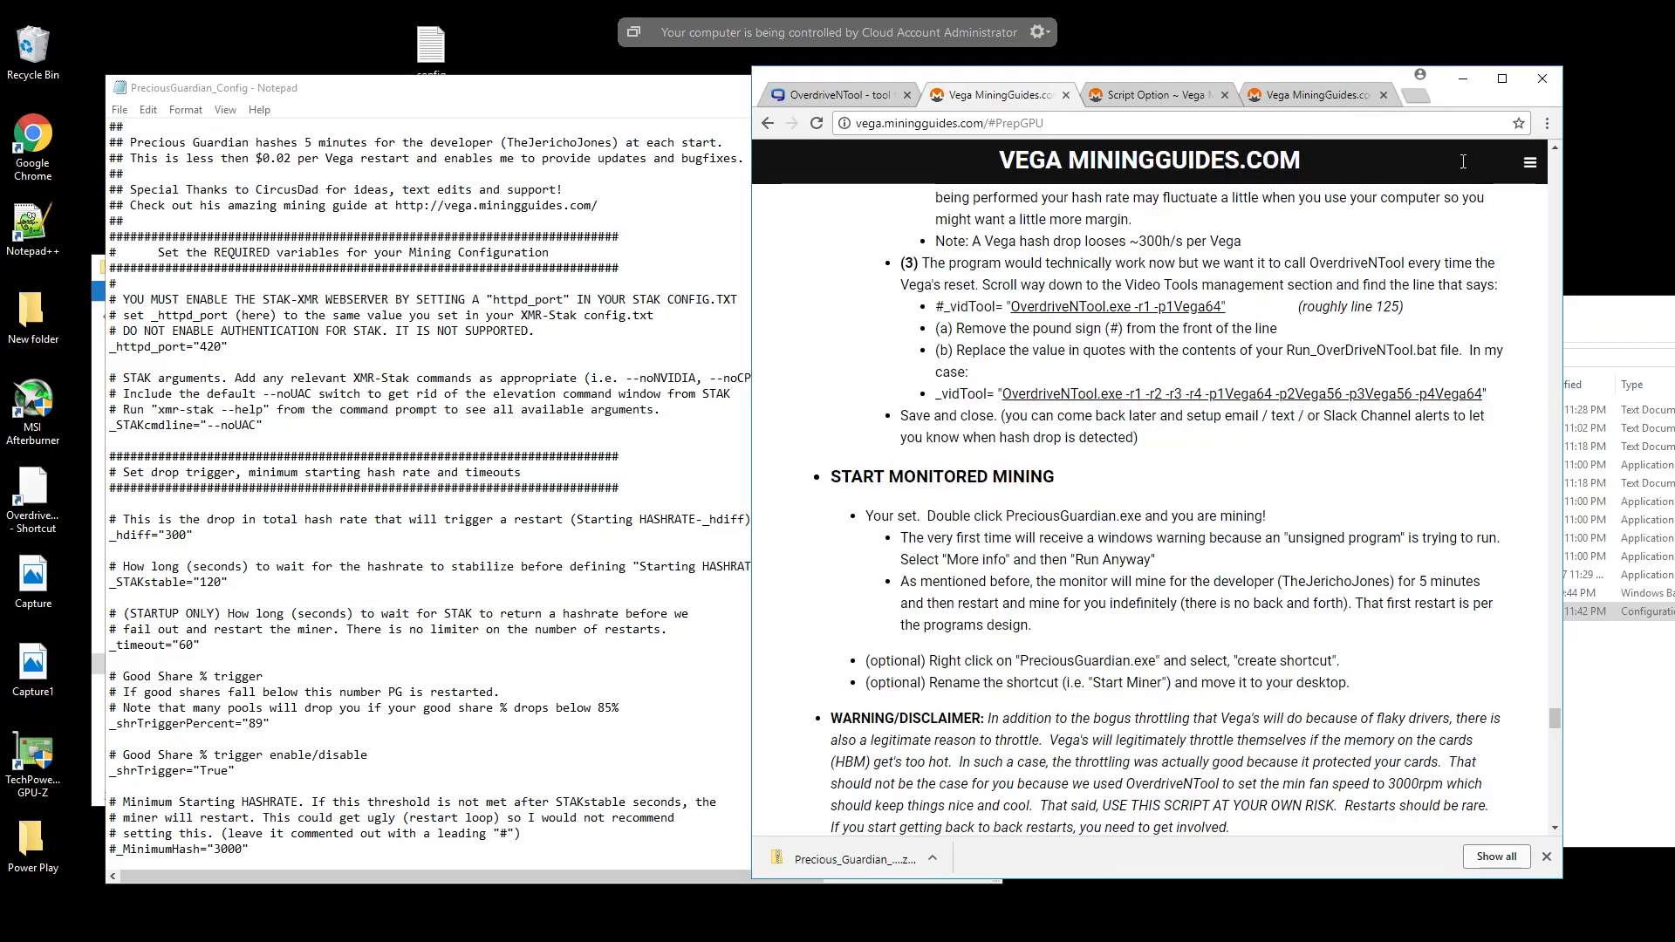
drag(1560, 183, 1477, 186)
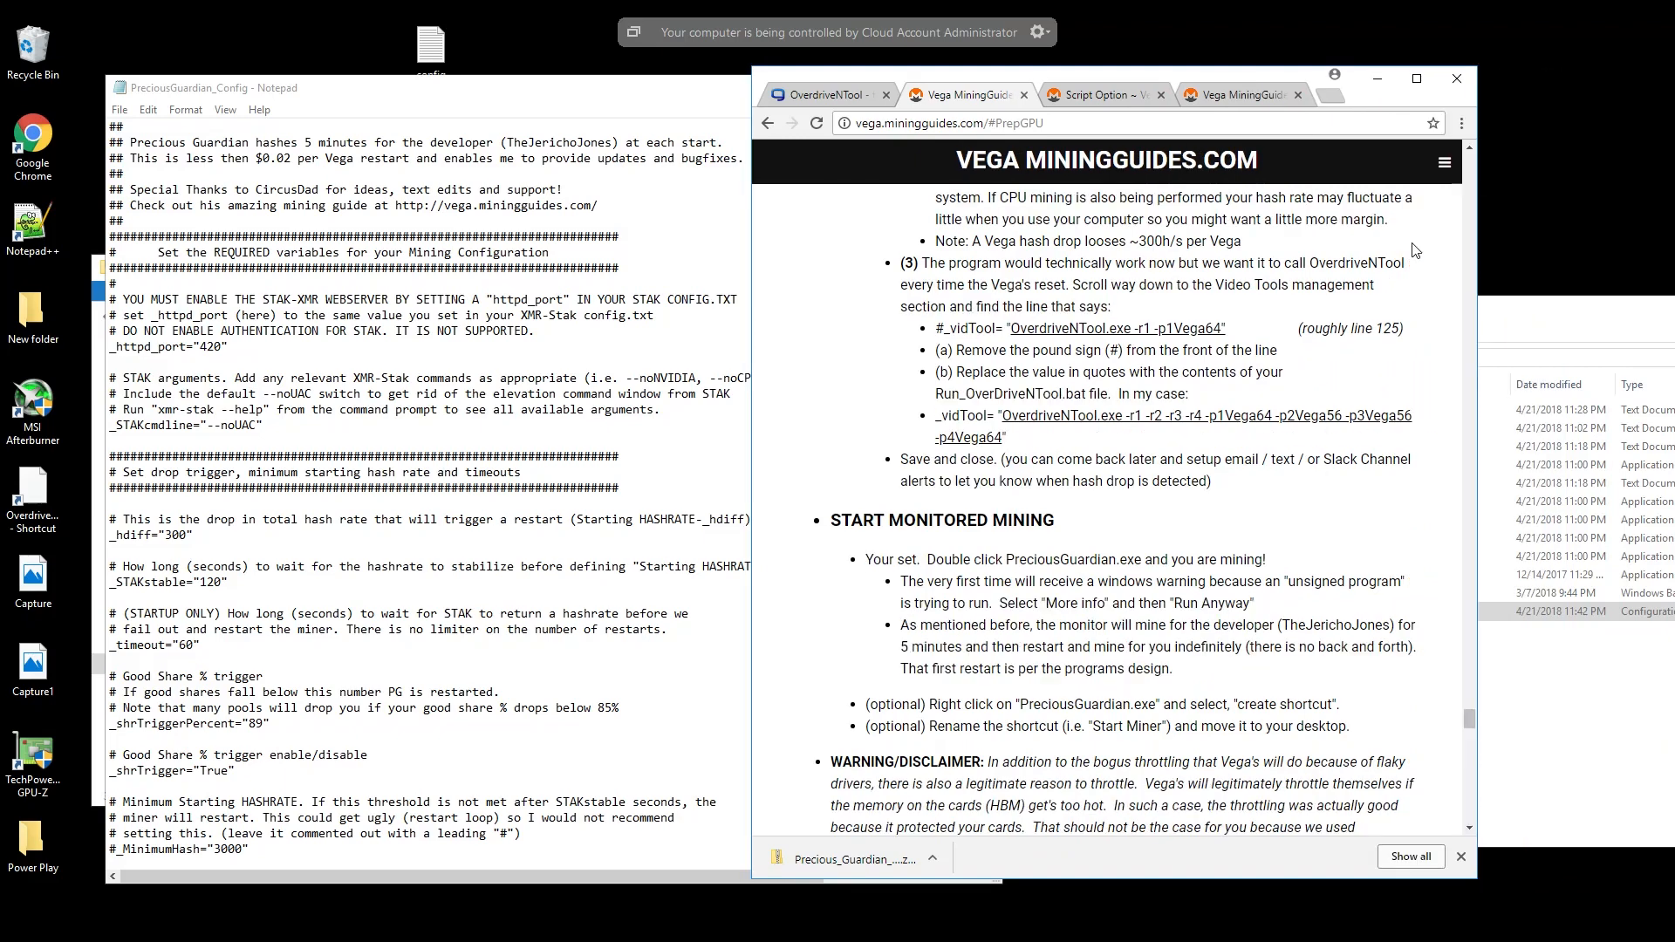
scroll(1338, 346, up, 4)
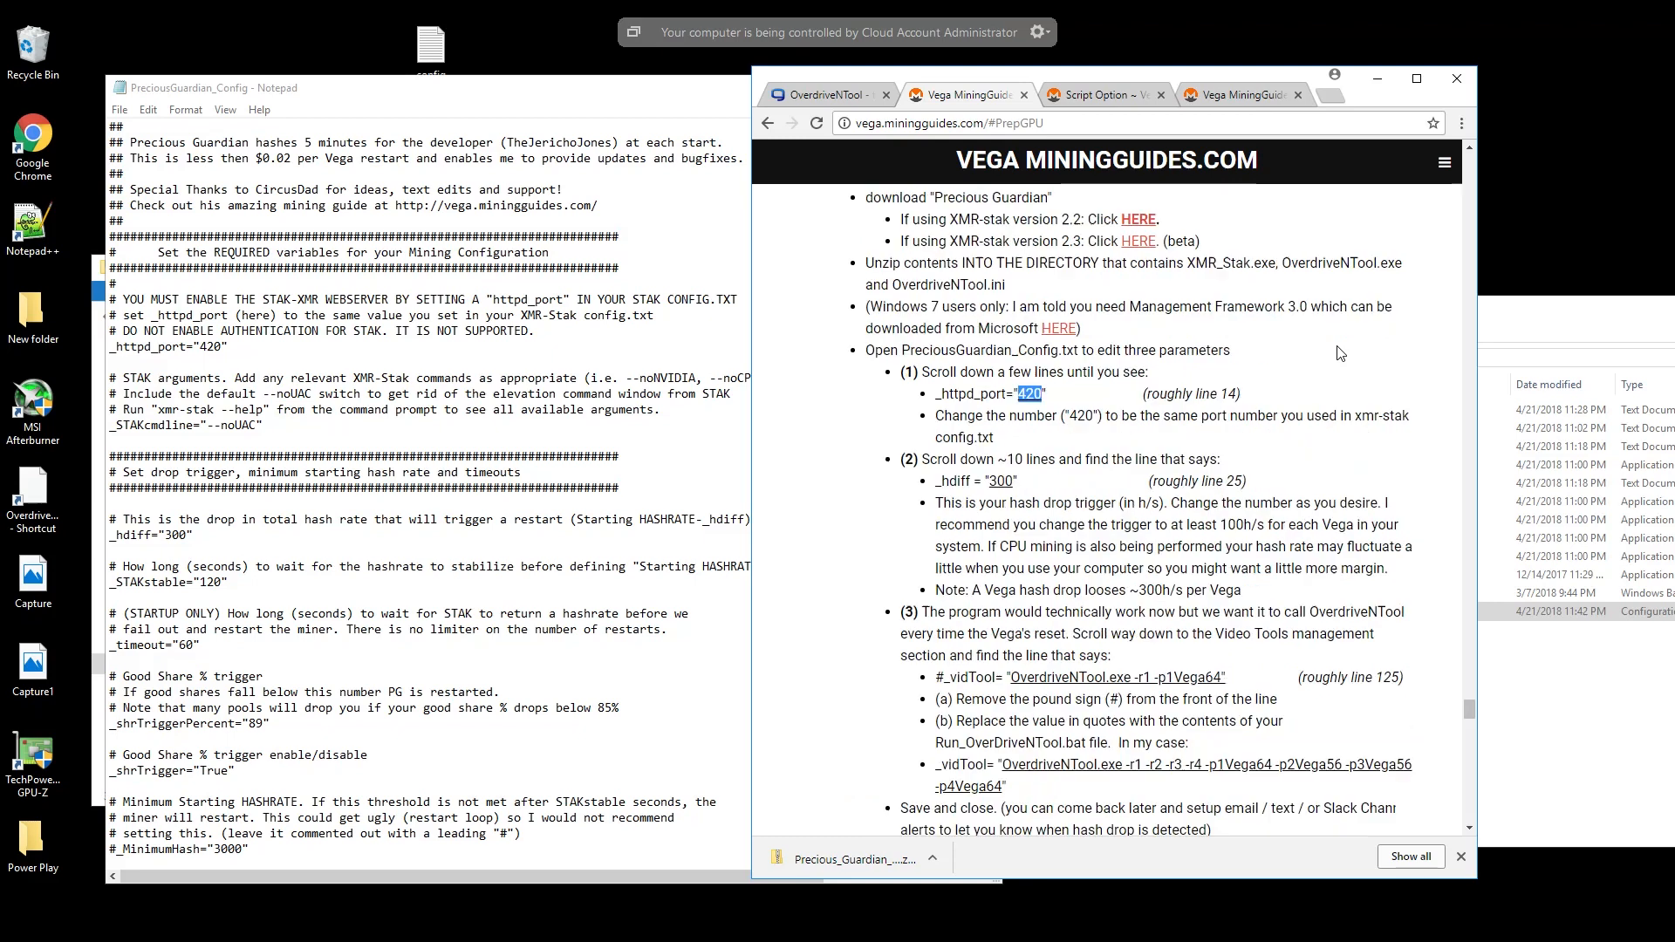
drag(1239, 82, 1407, 80)
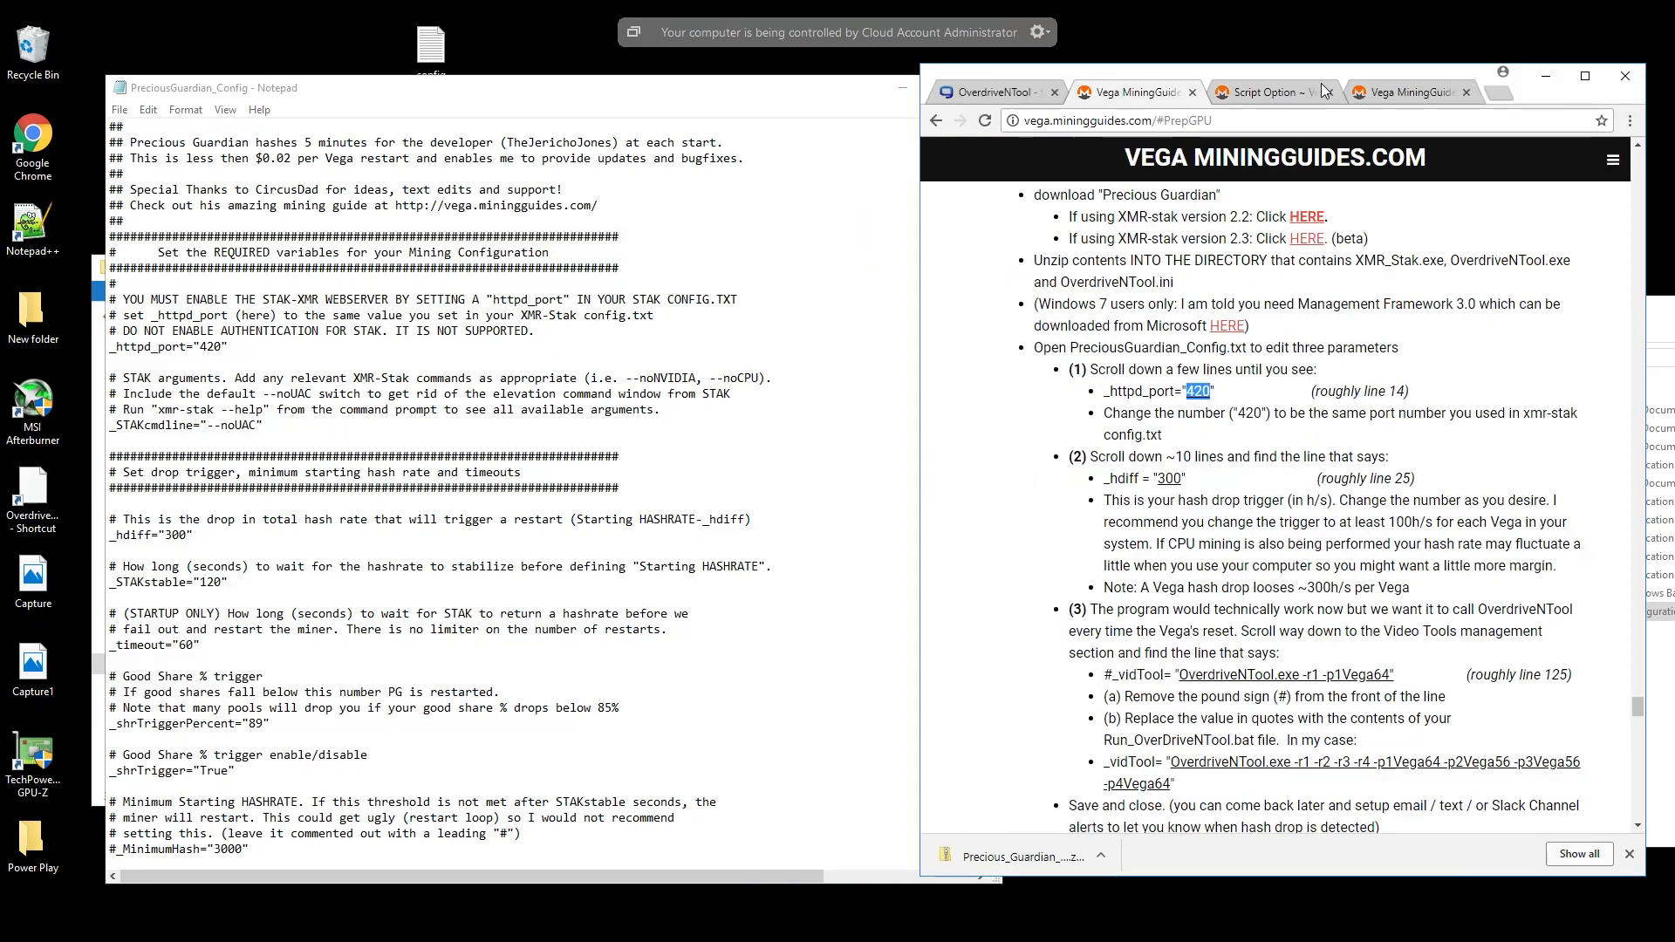
drag(803, 85, 648, 65)
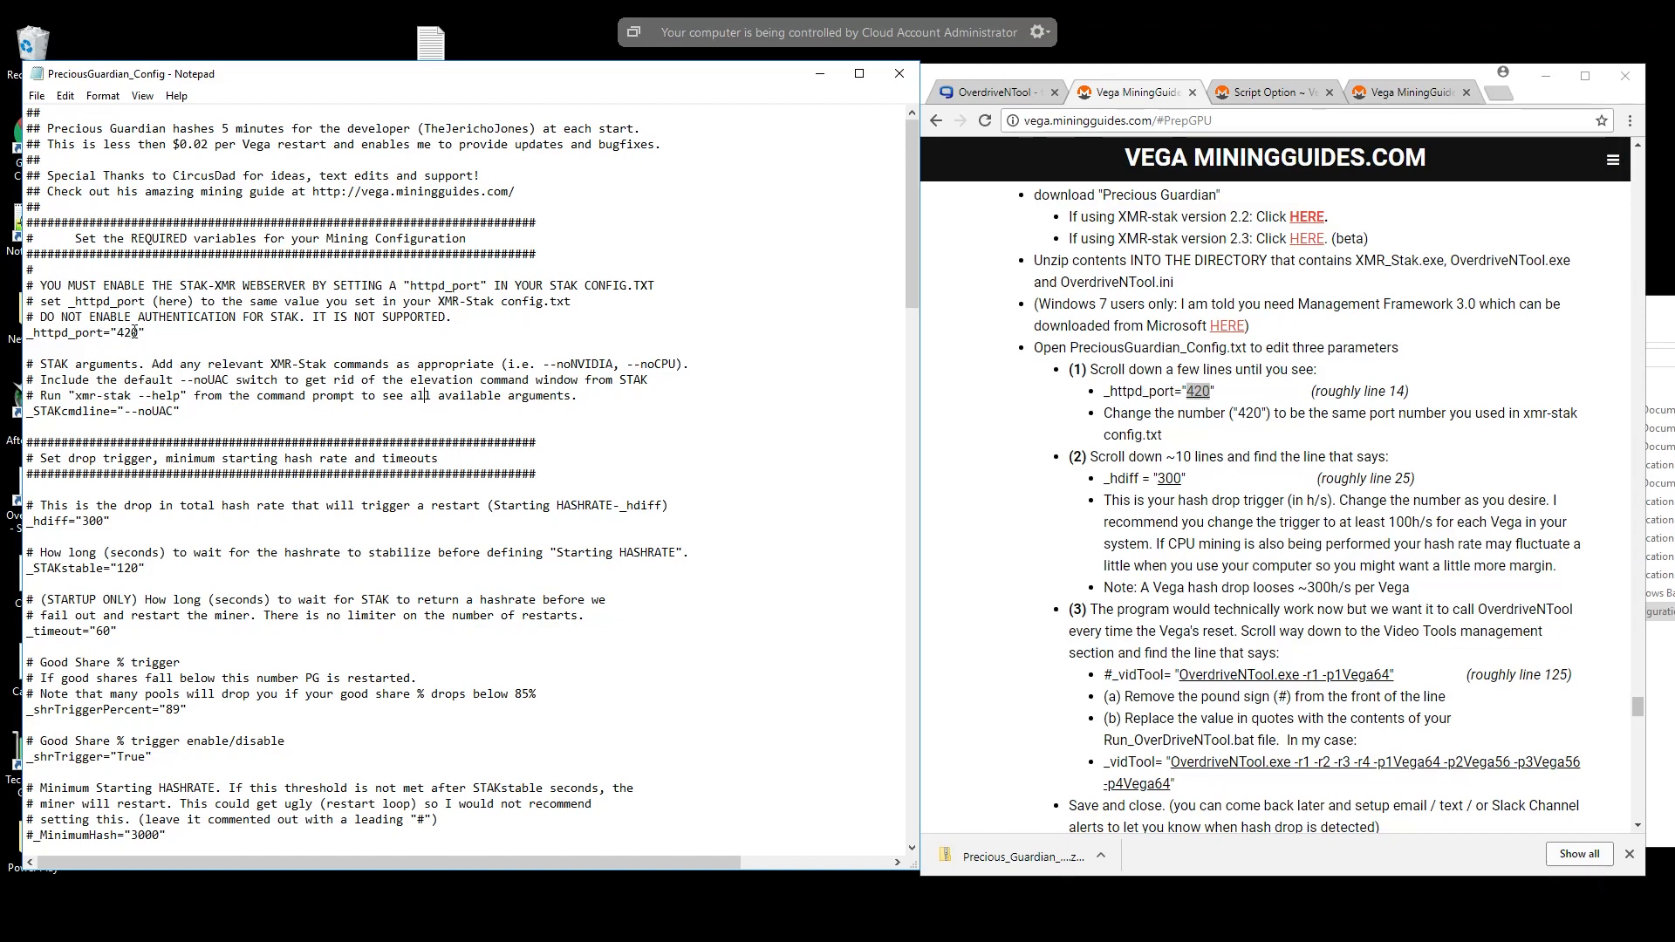
- Set _httpd_port to 900 and the hash drop trigger _hdiff to 500 in PreciousGuardian_Config
drag(140, 332, 119, 338)
text(900)
double_click(99, 520)
text(500)
- Set the commented-out _MinimumHash value to 9000, leaving its leading pound sign in place
scroll(1142, 602, down, 2)
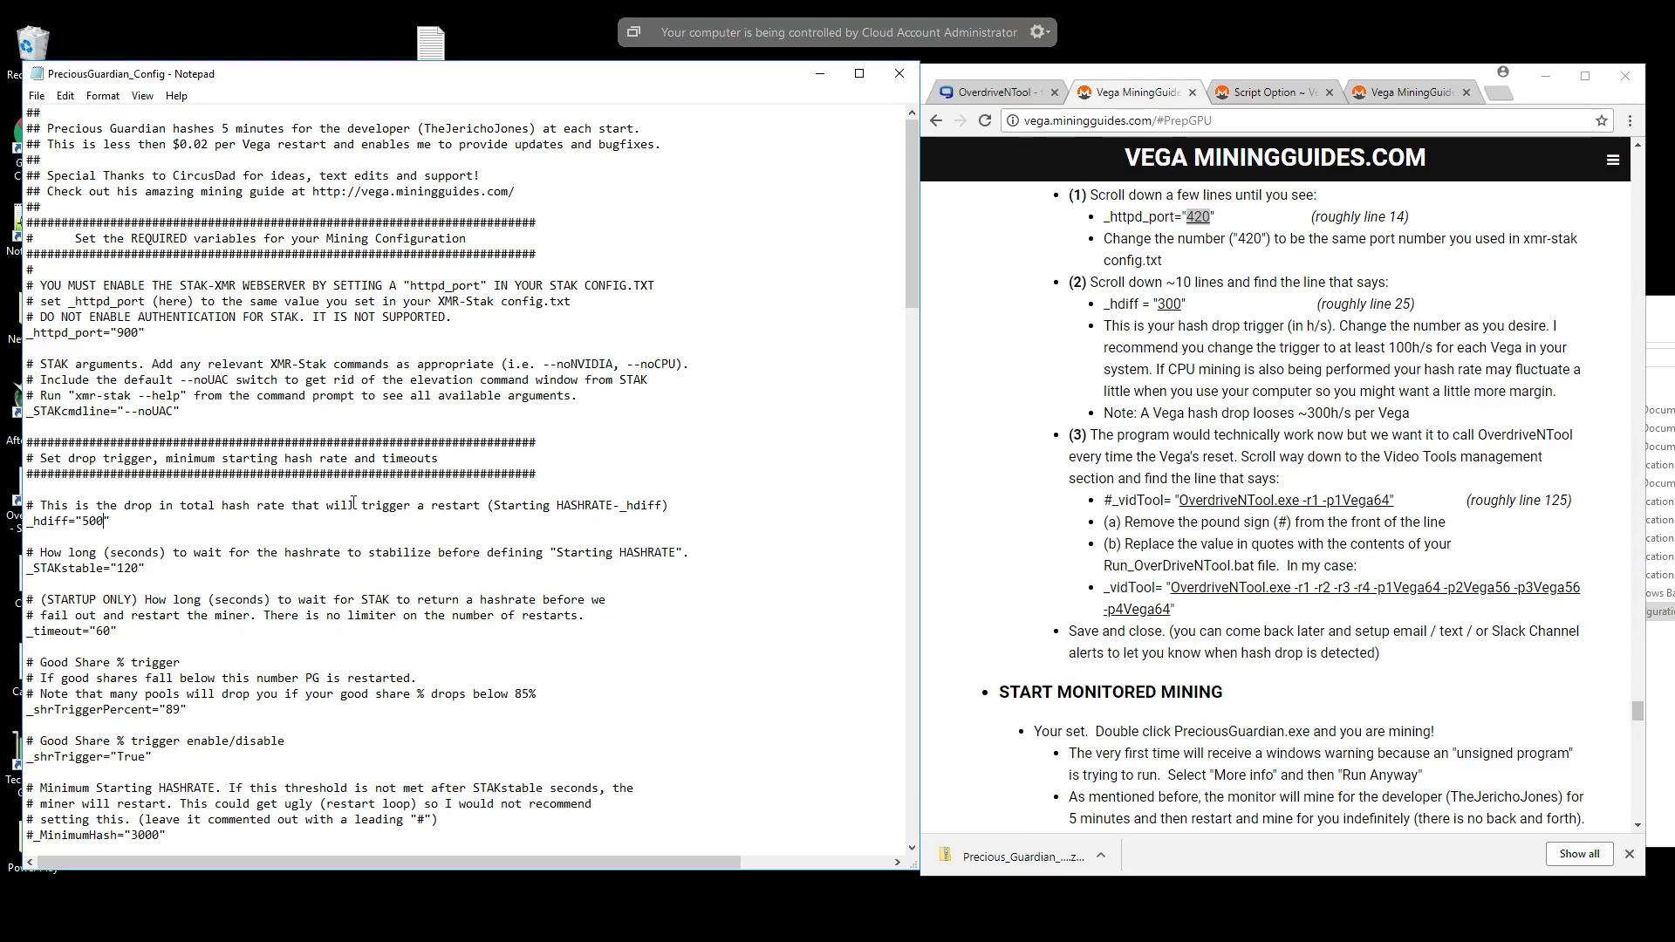
scroll(331, 519, down, 3)
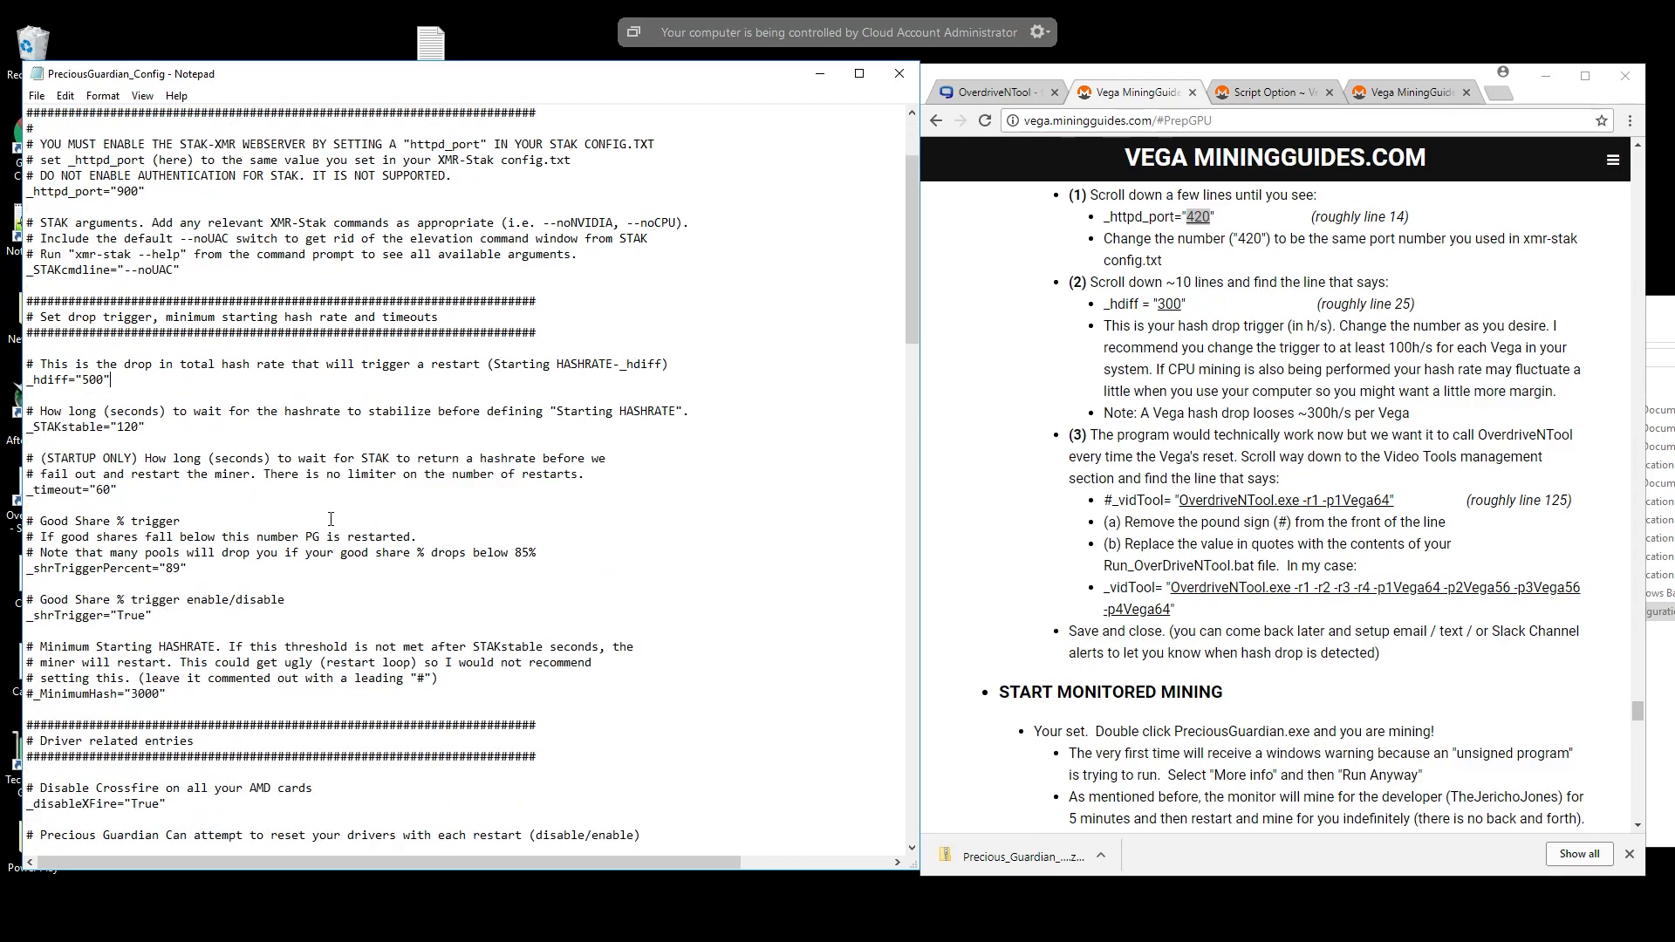
scroll(331, 519, down, 3)
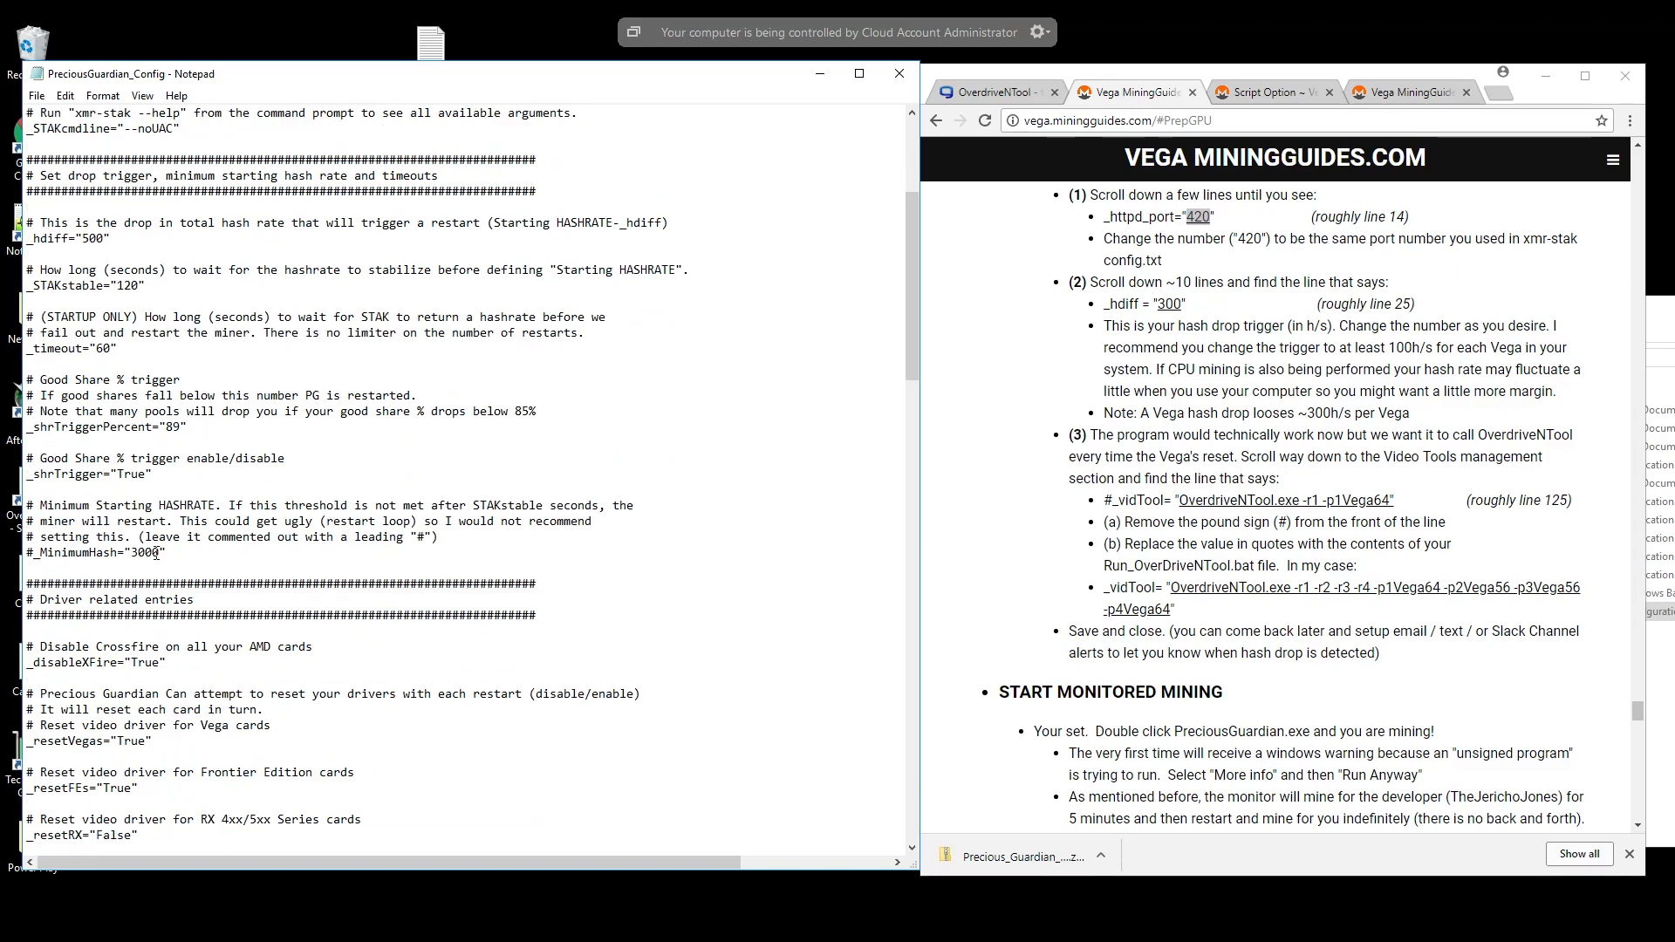
drag(159, 552, 133, 553)
scroll(143, 469, down, 1)
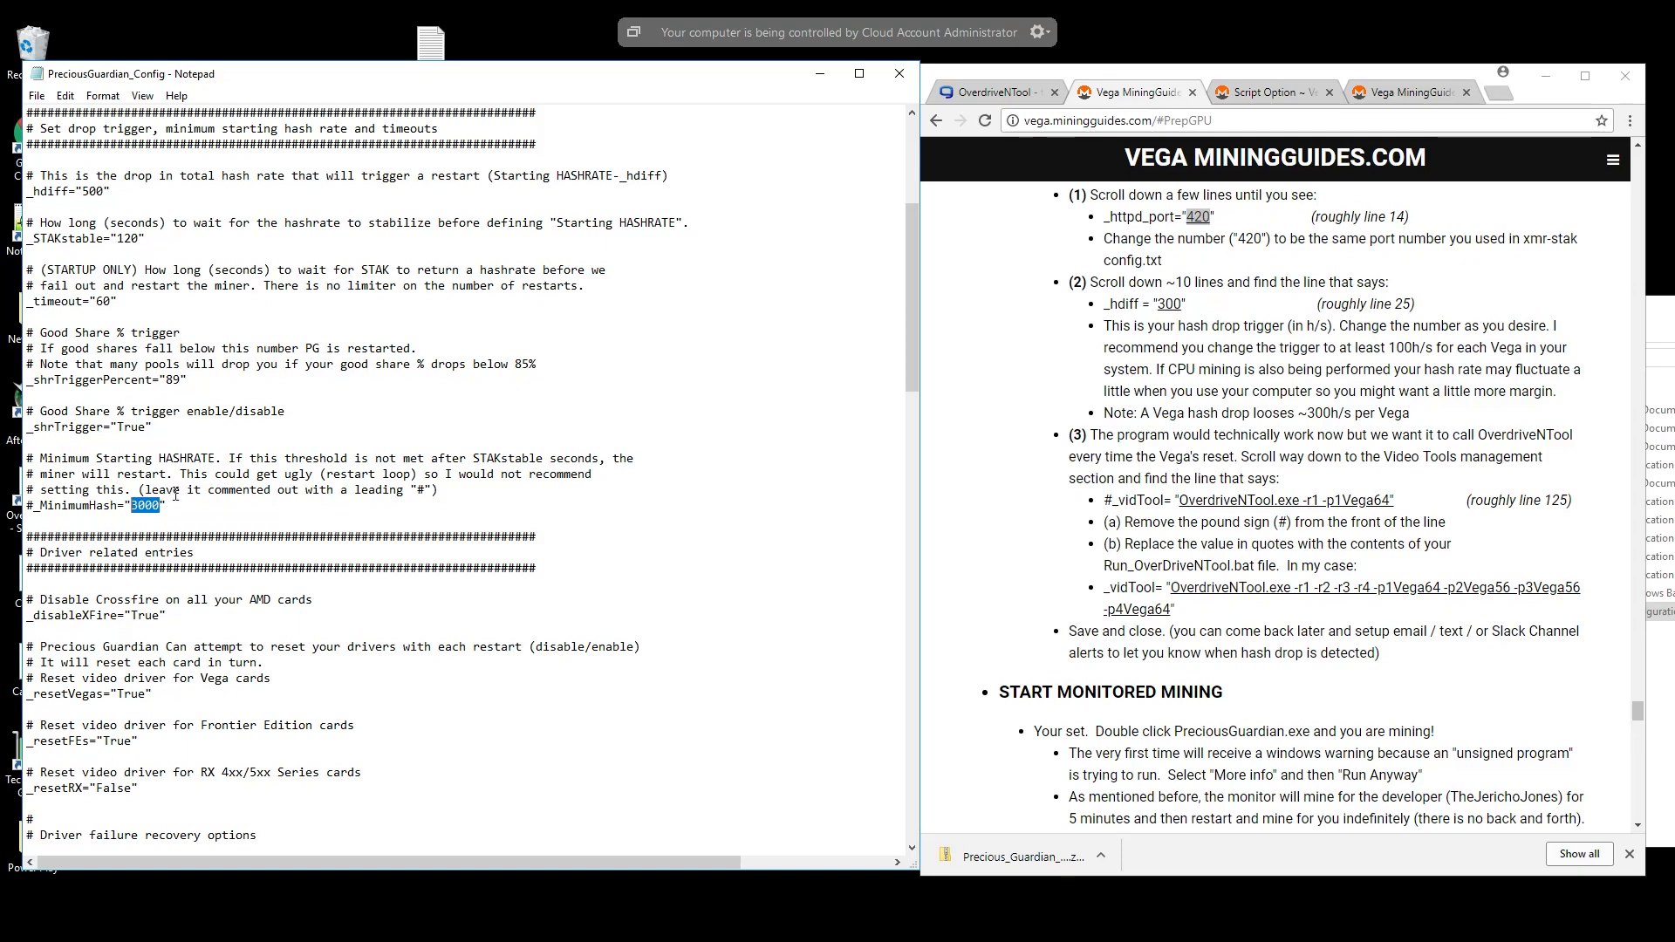
text(9000)
- Uncomment the OverdriveNTool _vidTool line under Vid Tool 1 by removing its pound sign, and minimize the browser guide
scroll(177, 497, down, 1)
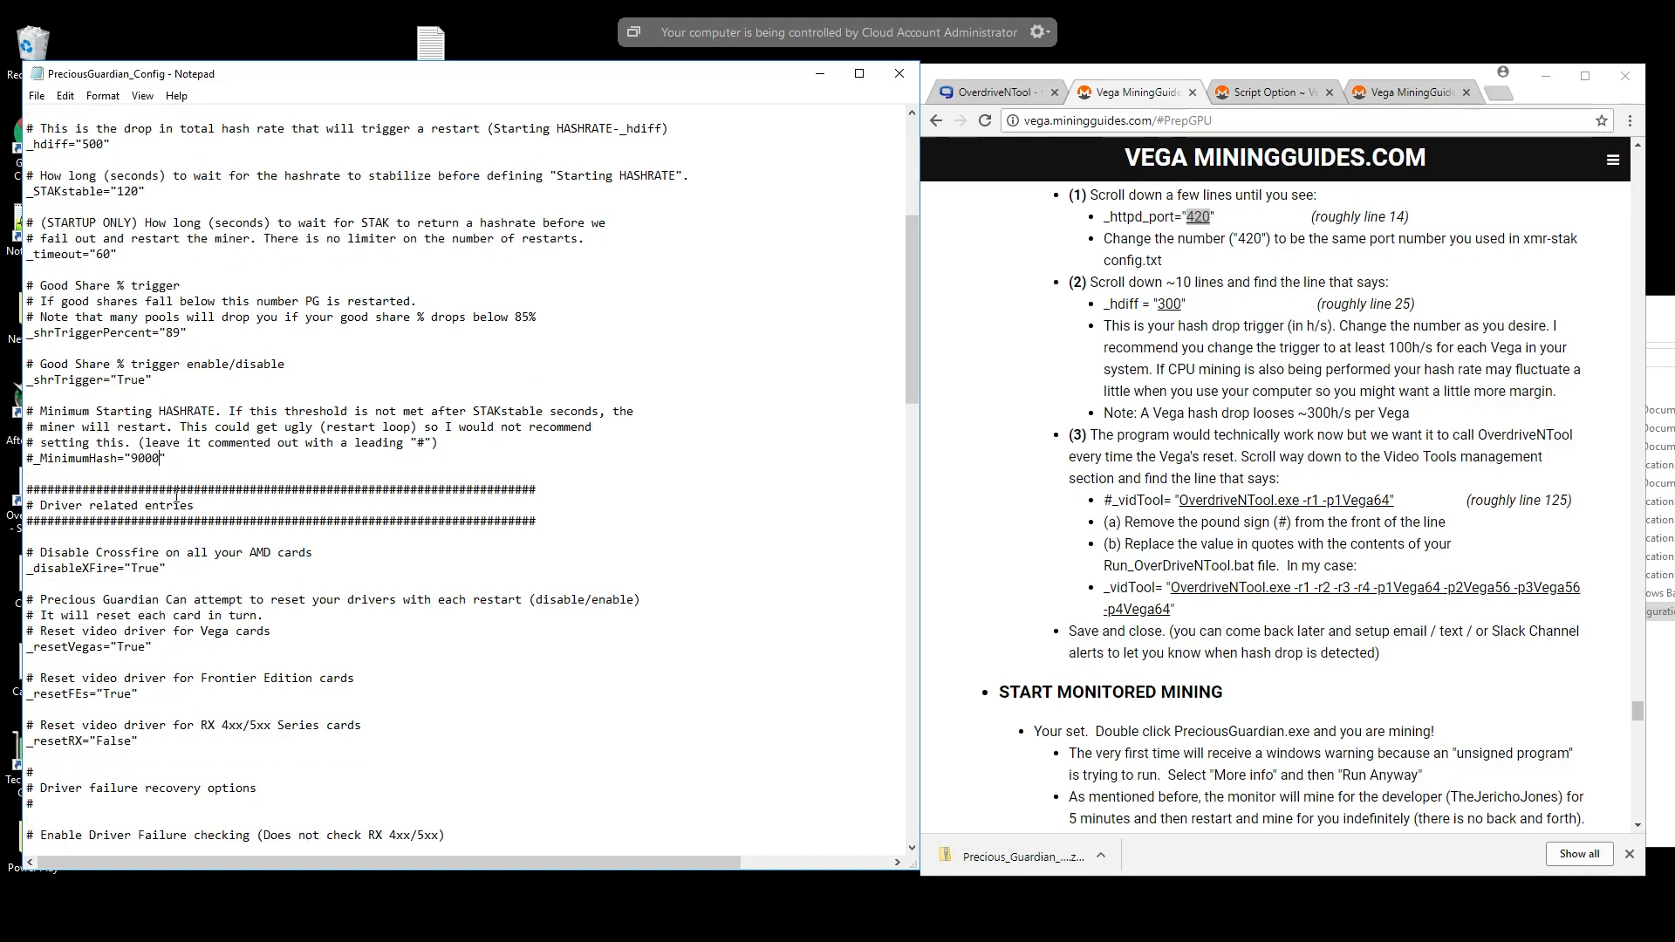
scroll(176, 497, down, 1)
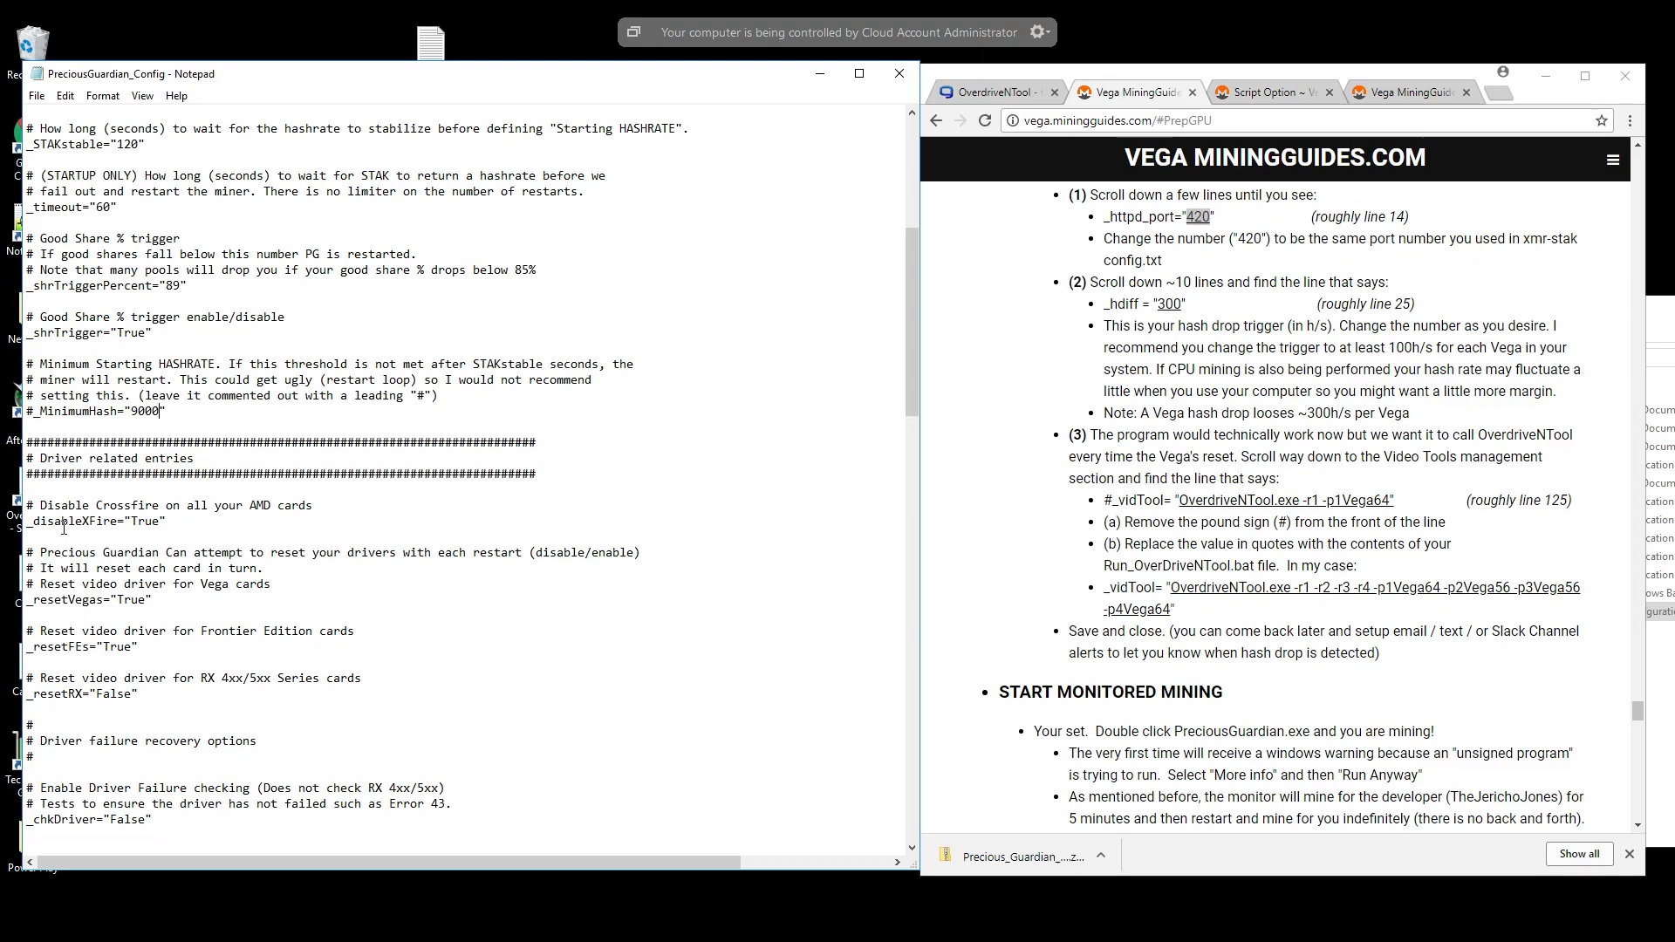
scroll(127, 518, down, 4)
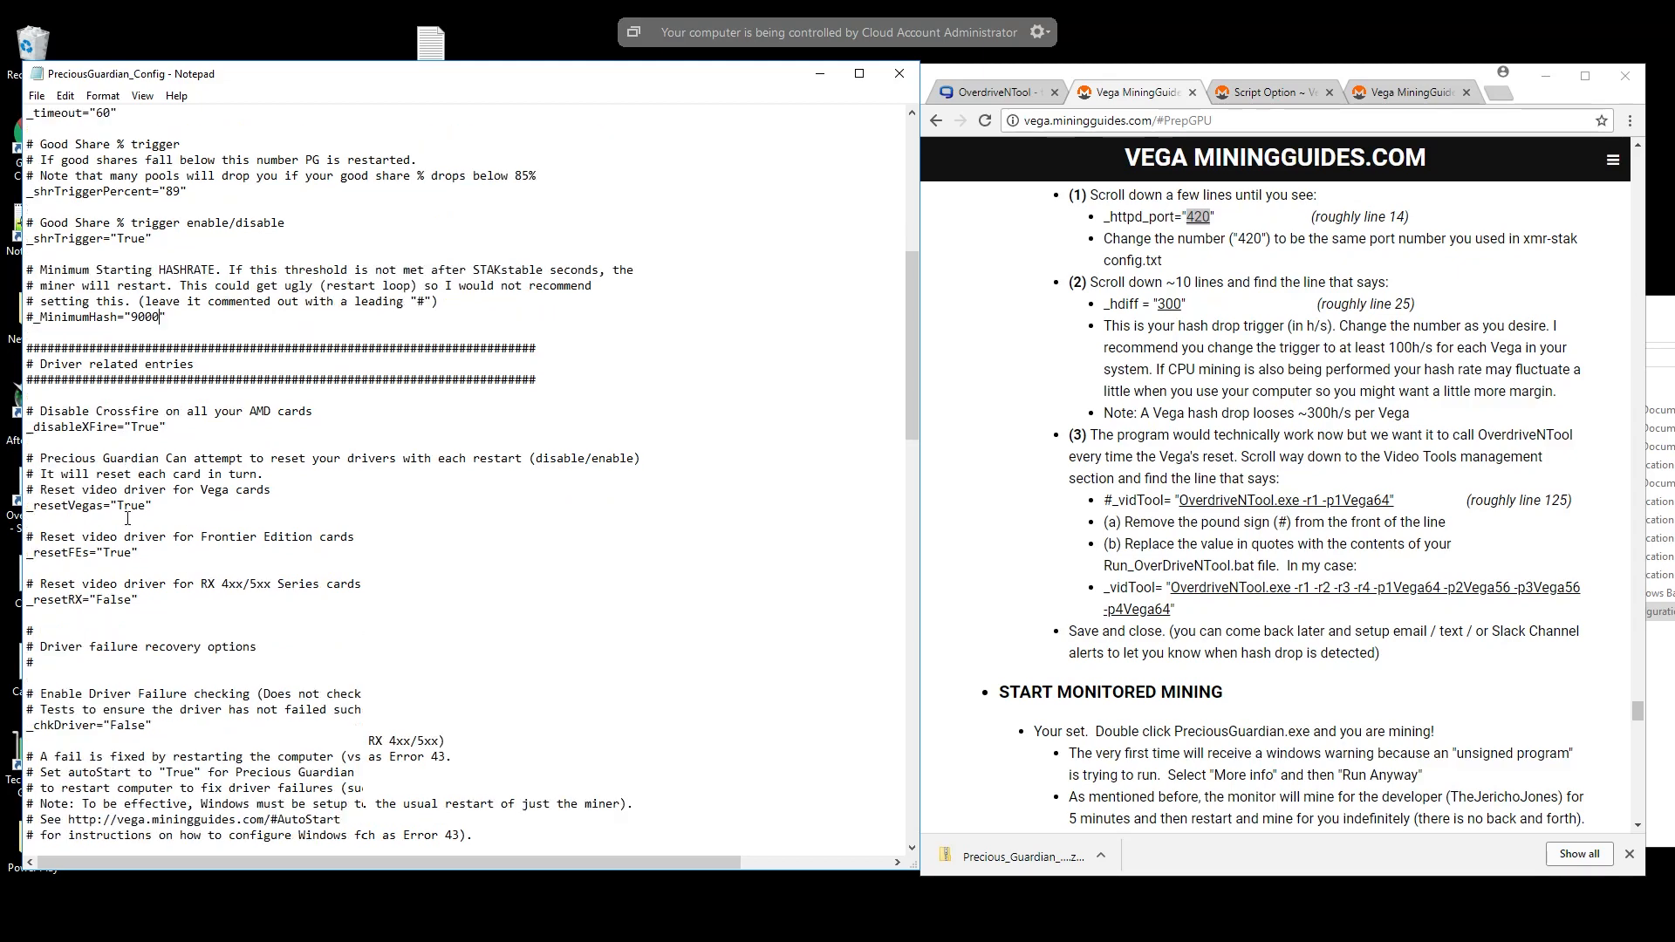
scroll(143, 511, down, 3)
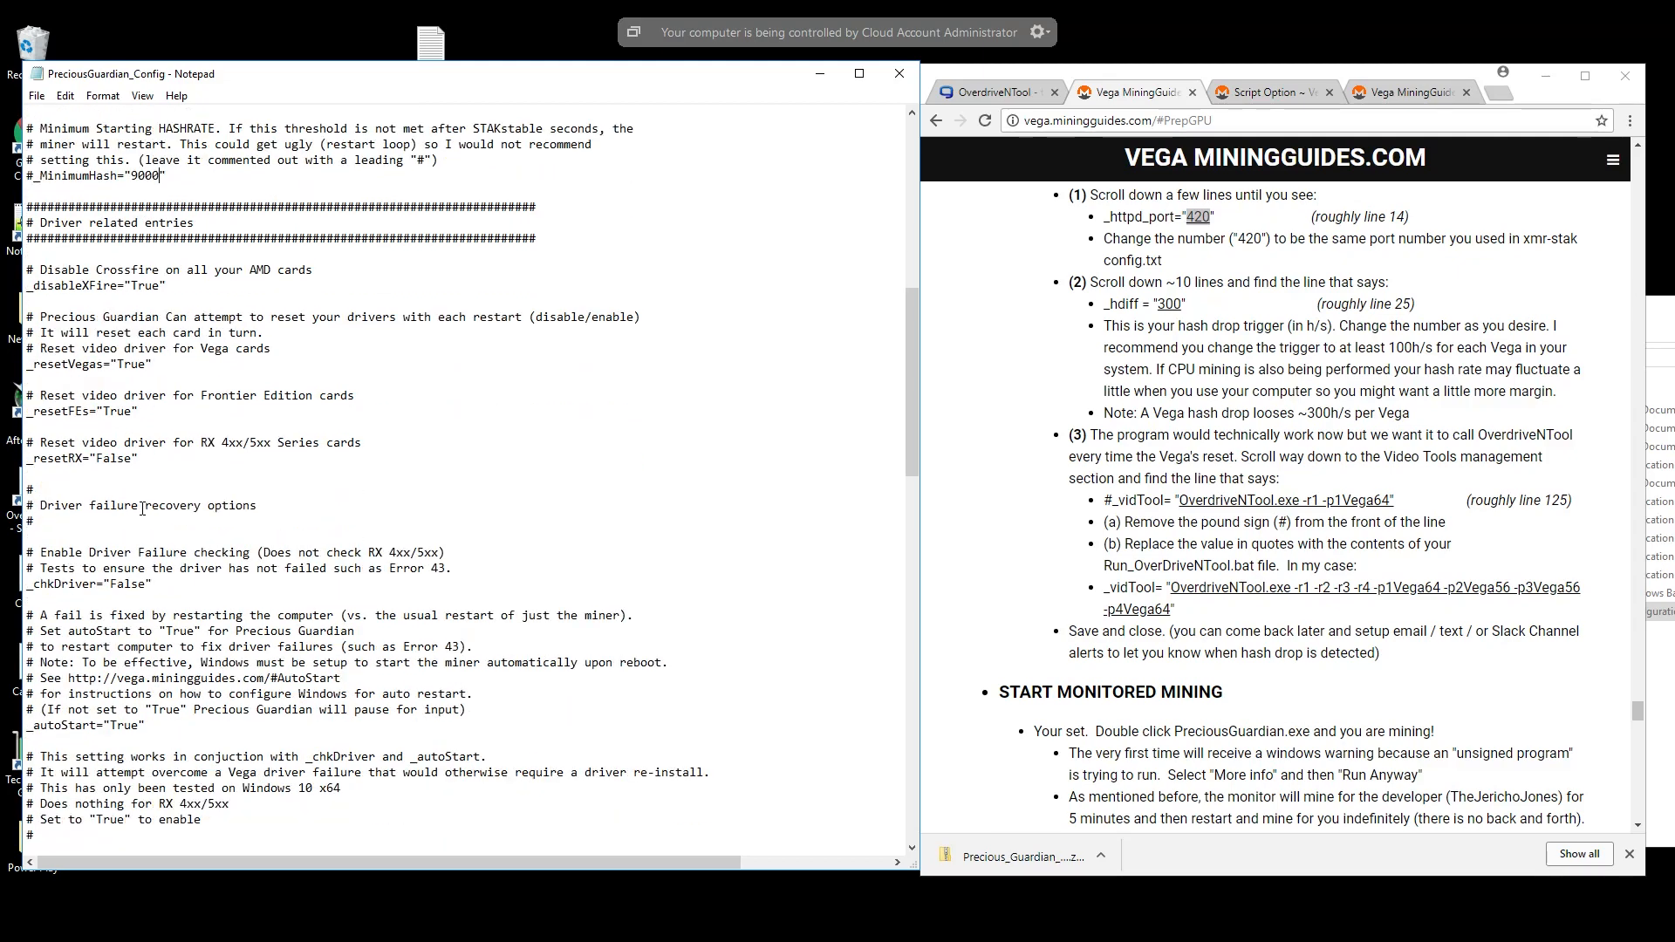
scroll(143, 507, down, 2)
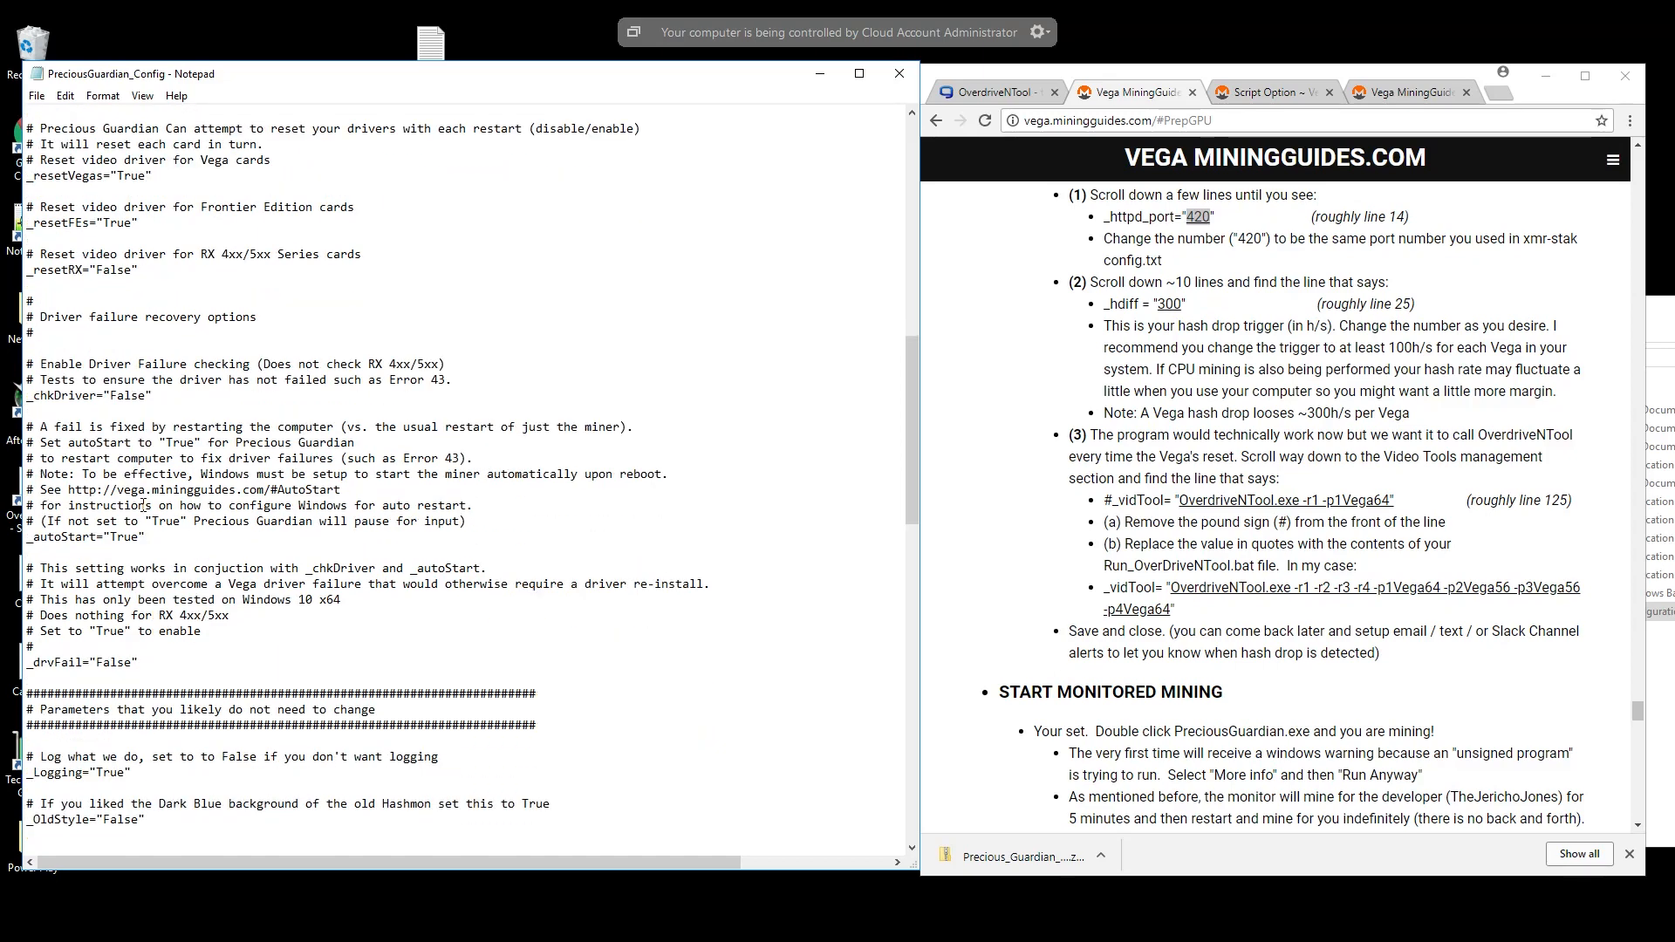
scroll(143, 506, down, 7)
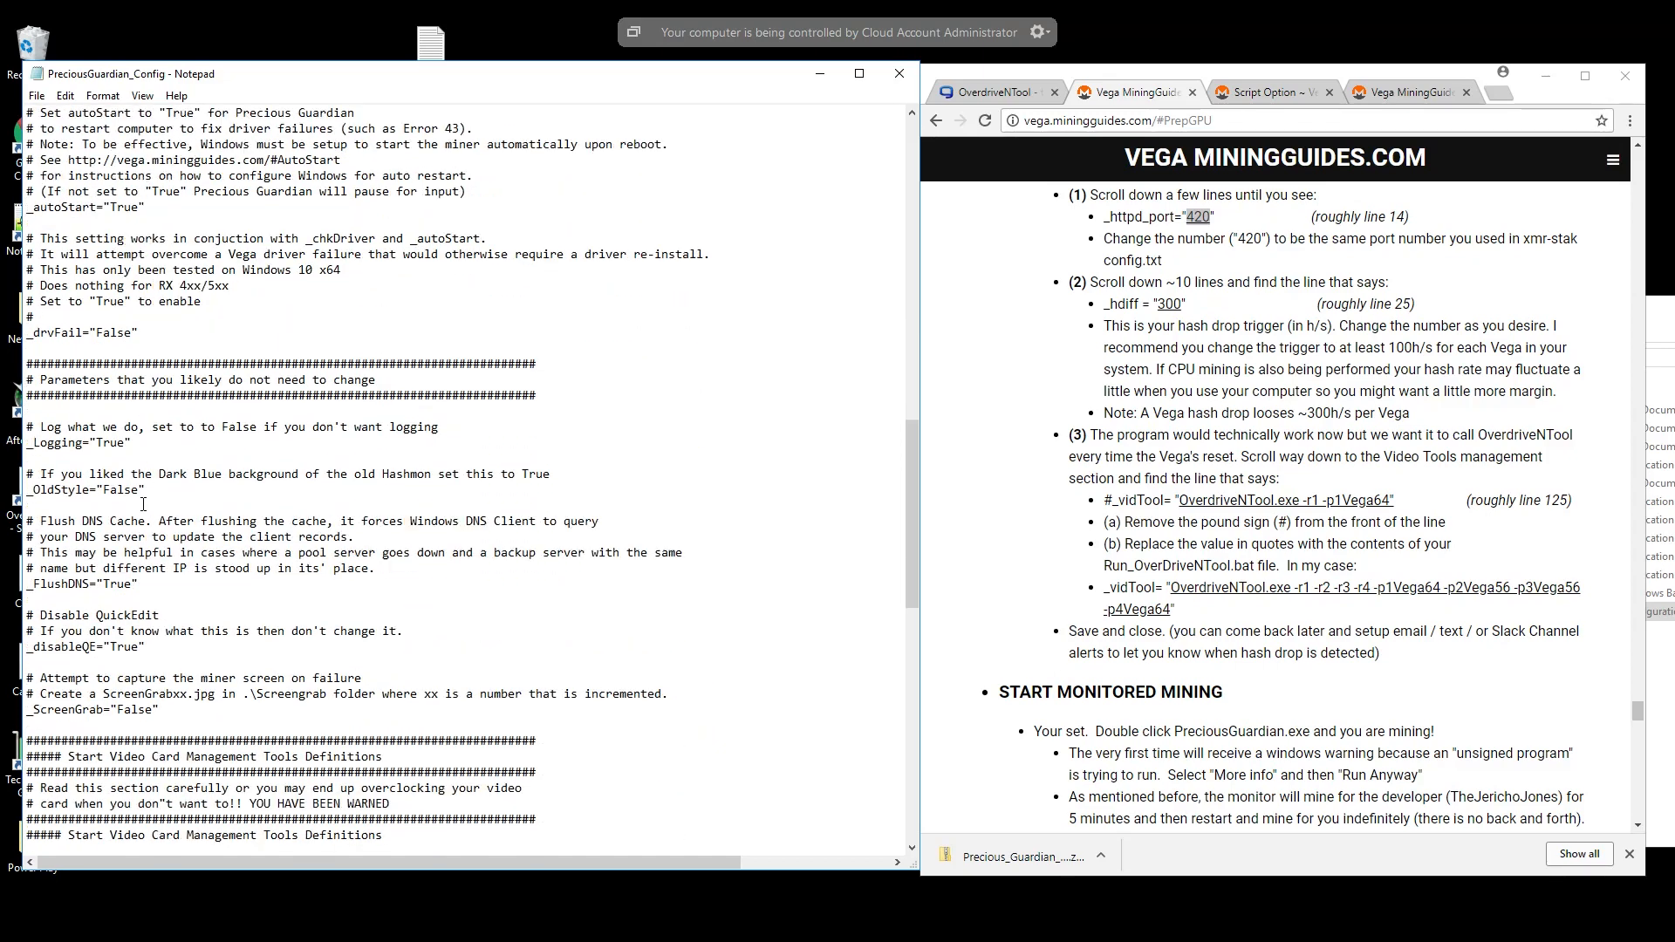
scroll(139, 505, down, 3)
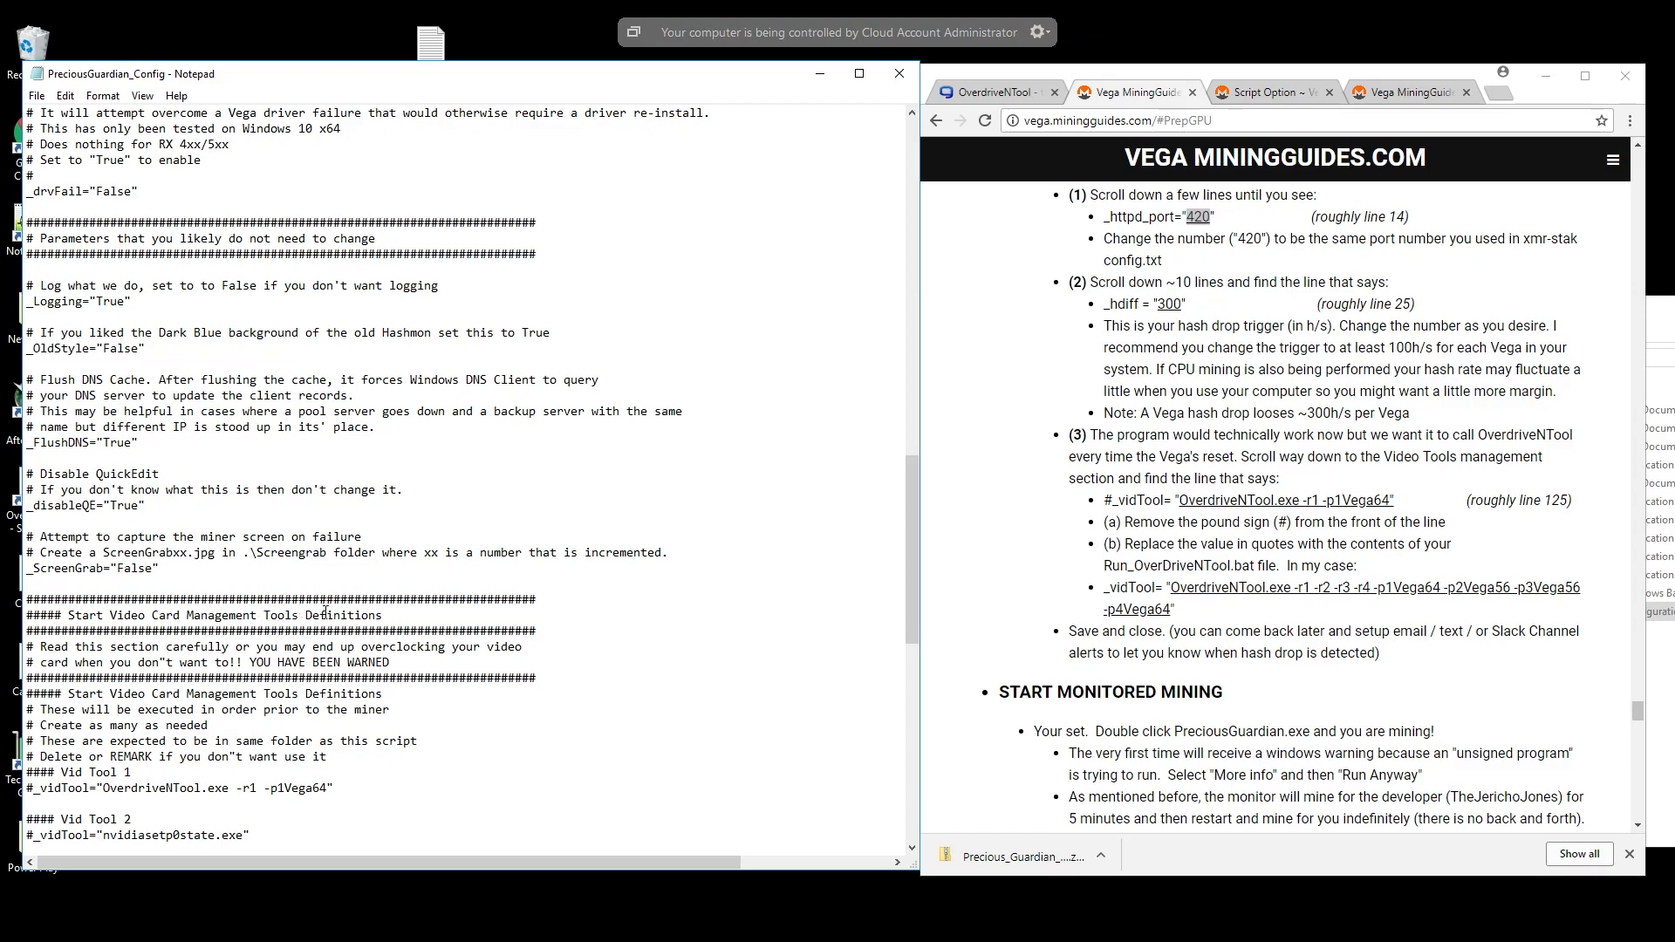
scroll(224, 621, down, 1)
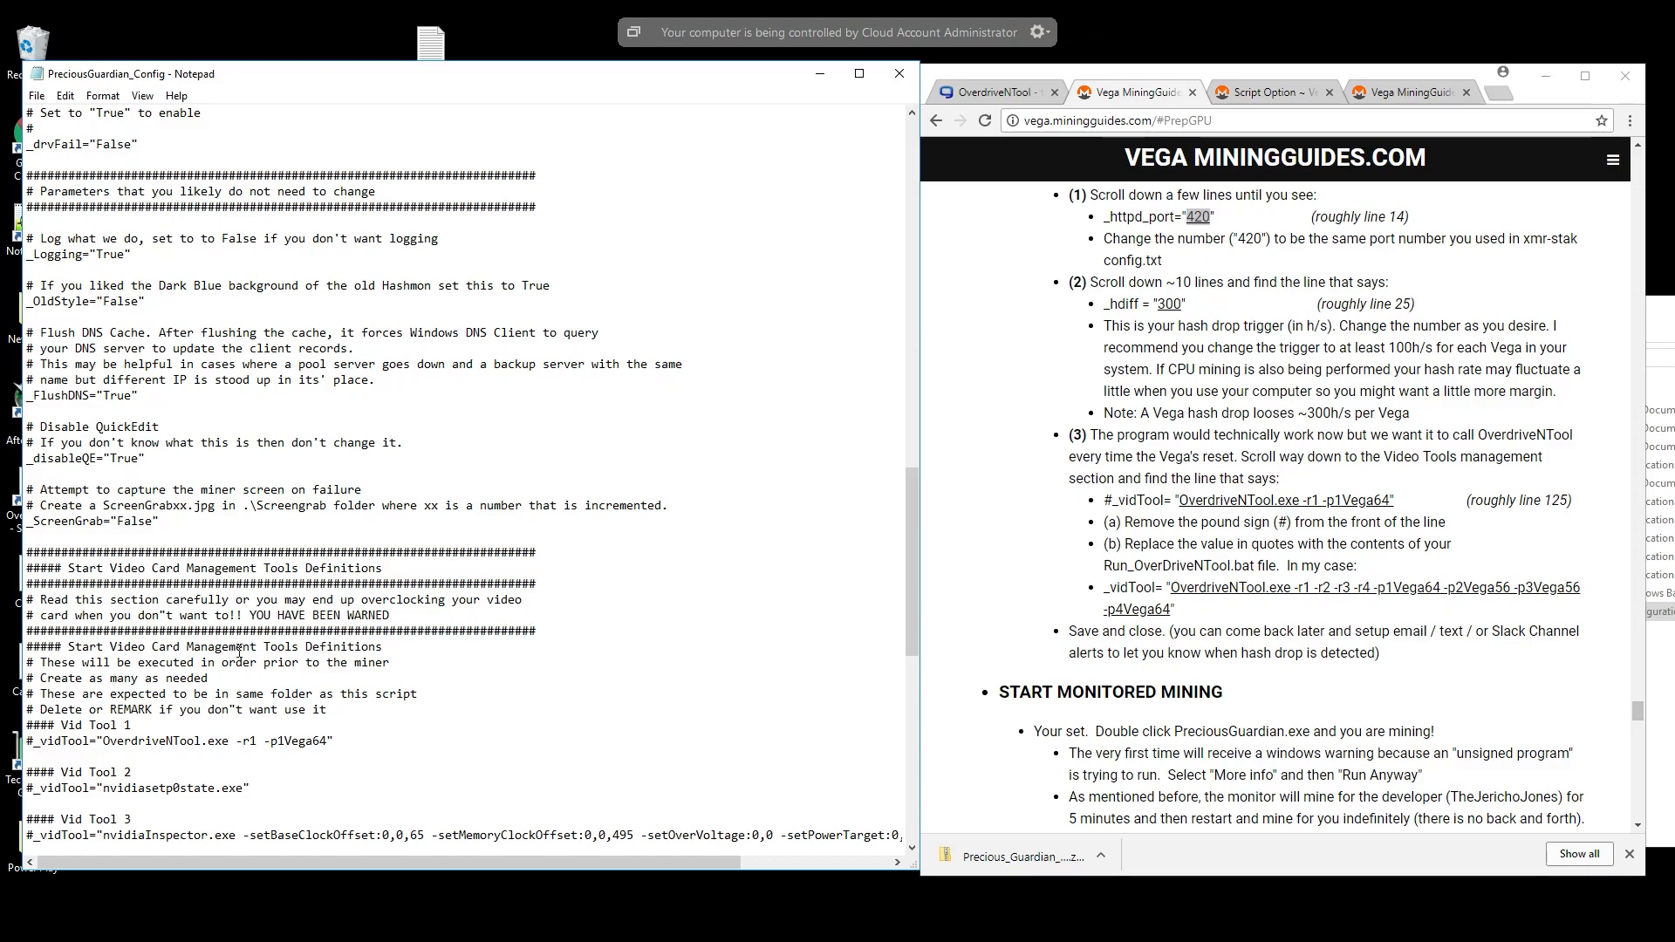
scroll(186, 652, down, 1)
scroll(161, 662, down, 1)
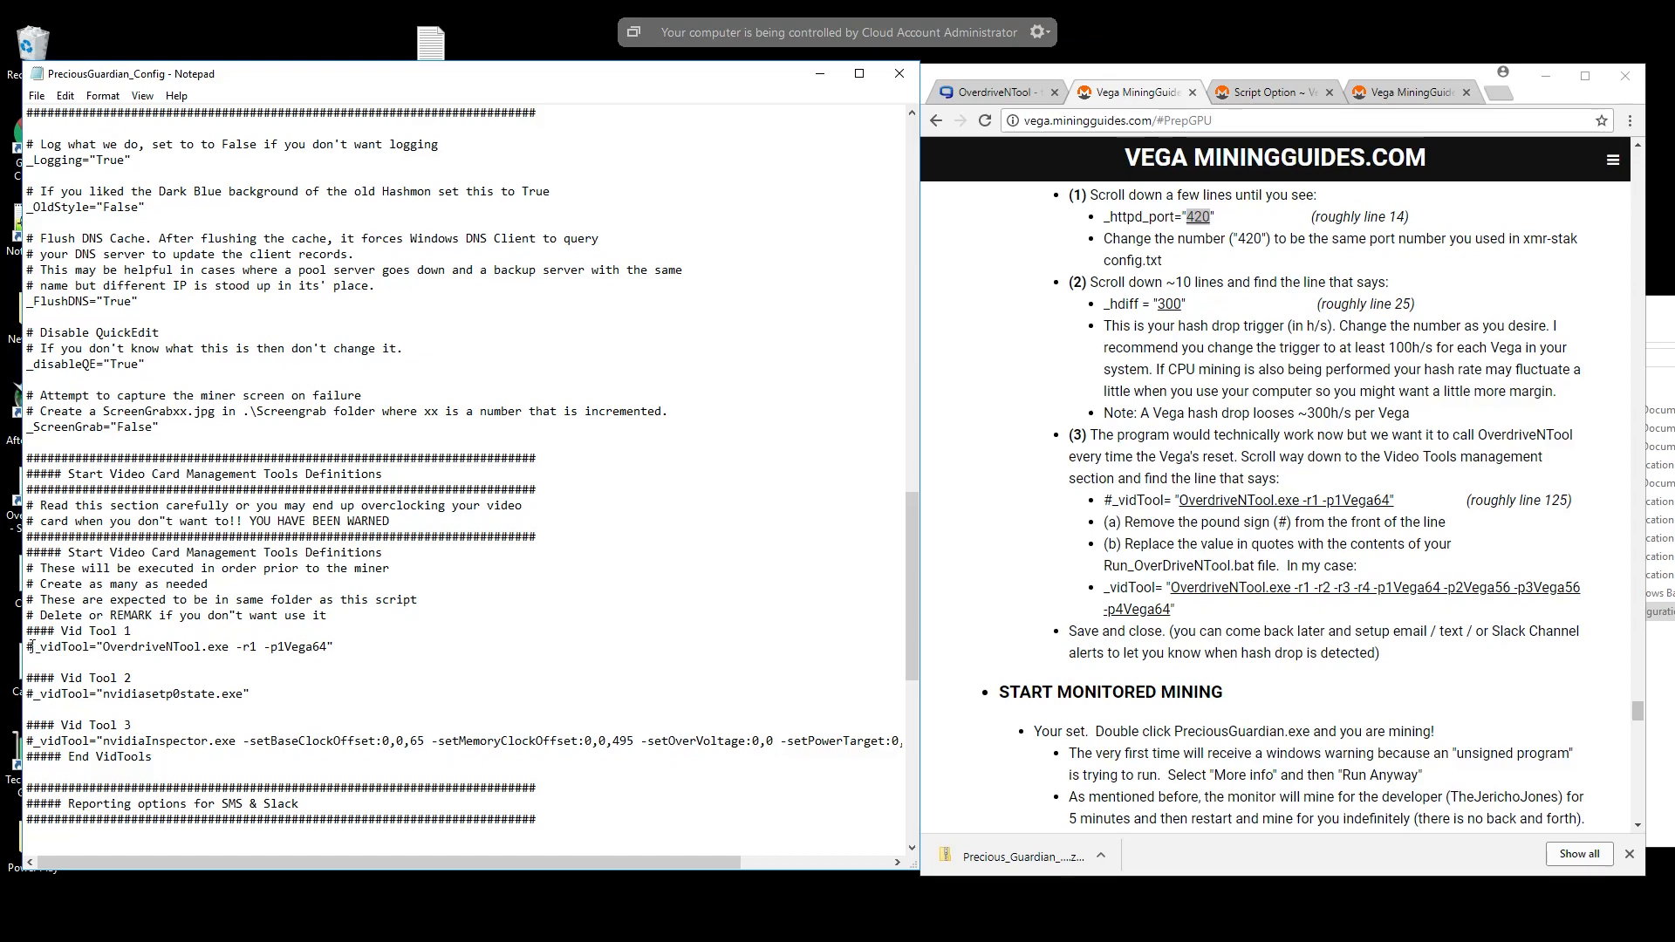
drag(33, 646, 25, 647)
key(Delete)
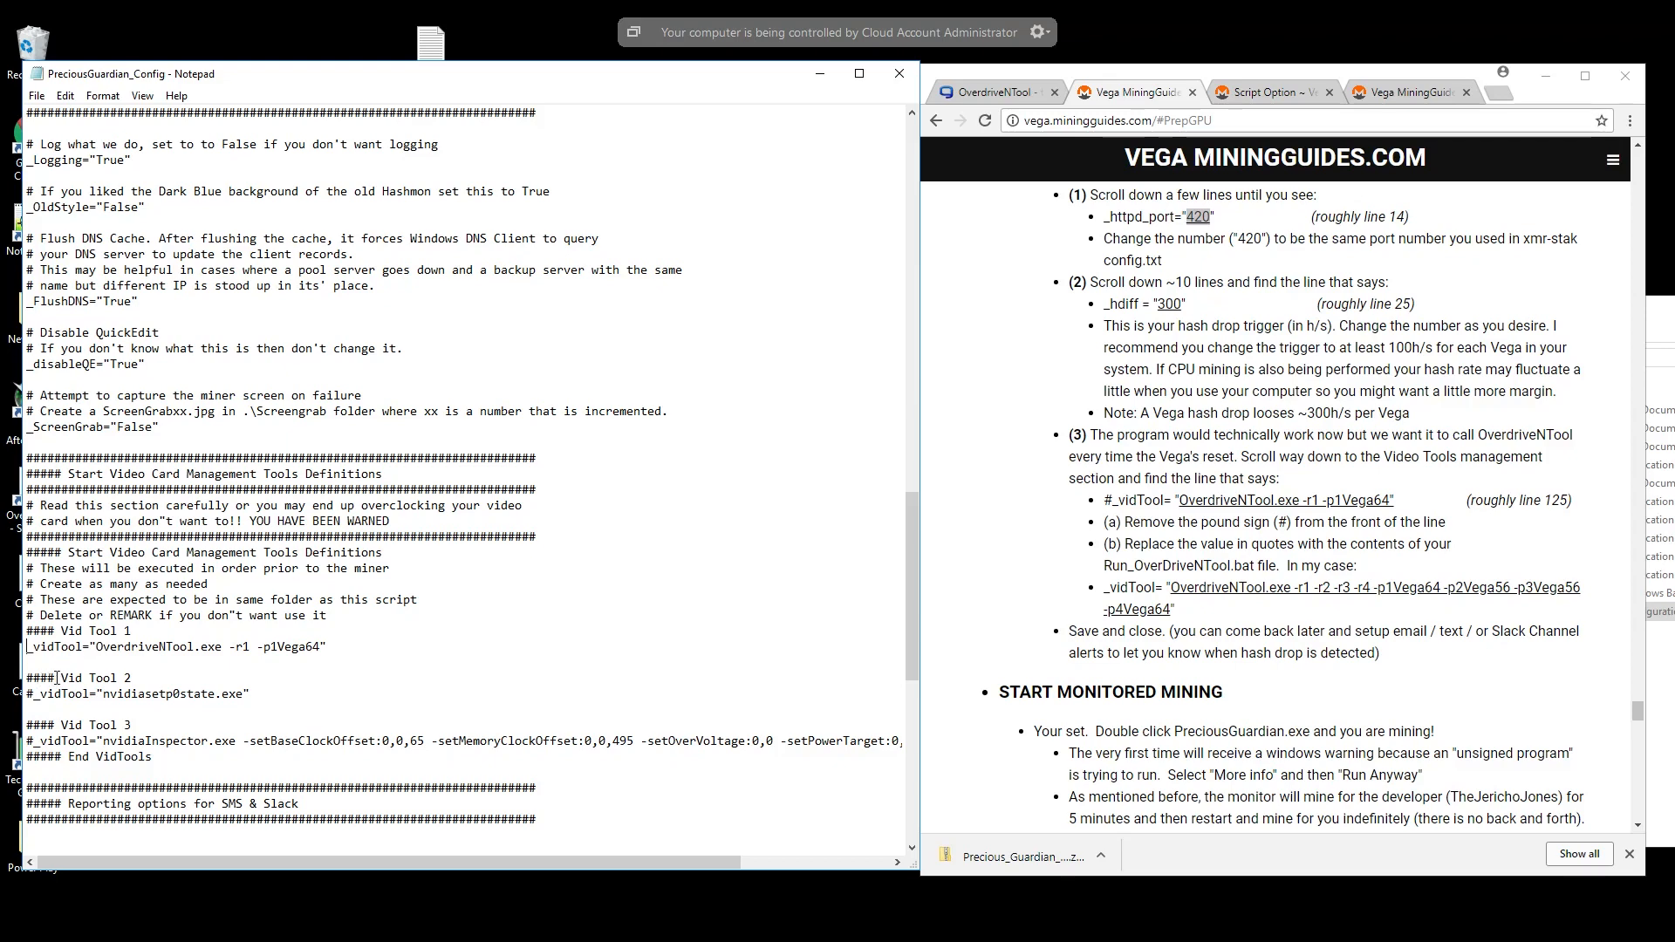
drag(54, 678, 26, 678)
click(1555, 80)
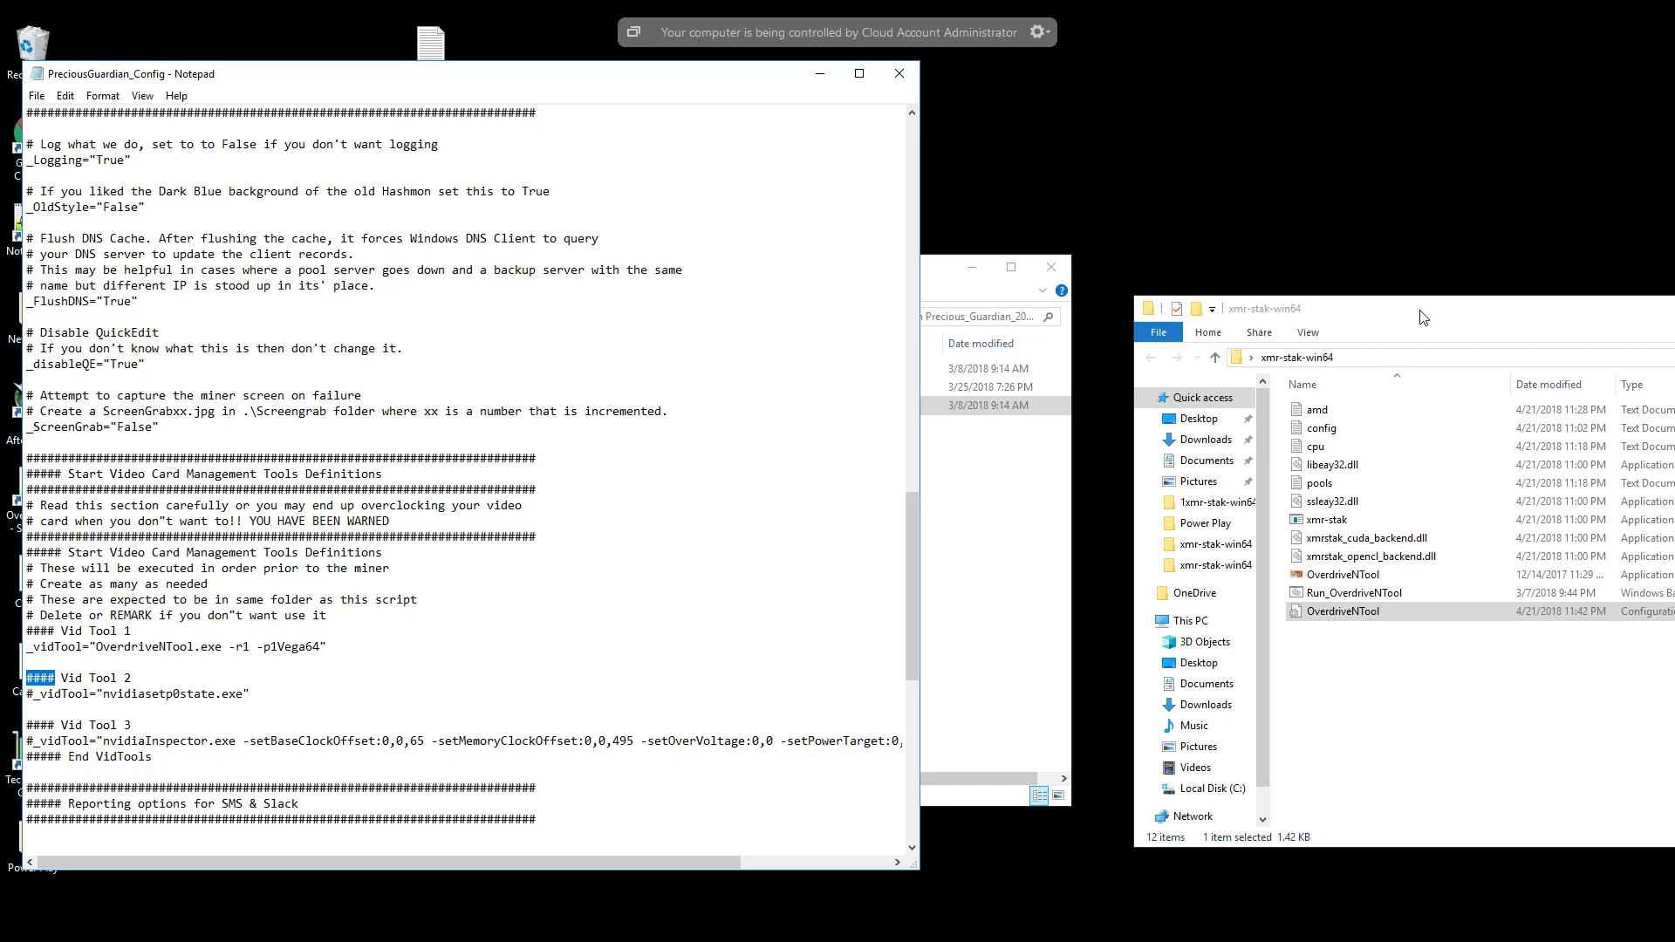
- Open the Run_OverdriveNTool batch file from the xmr-stak-win64 folder in Notepad++ and copy its entire command line
drag(1423, 316, 1400, 285)
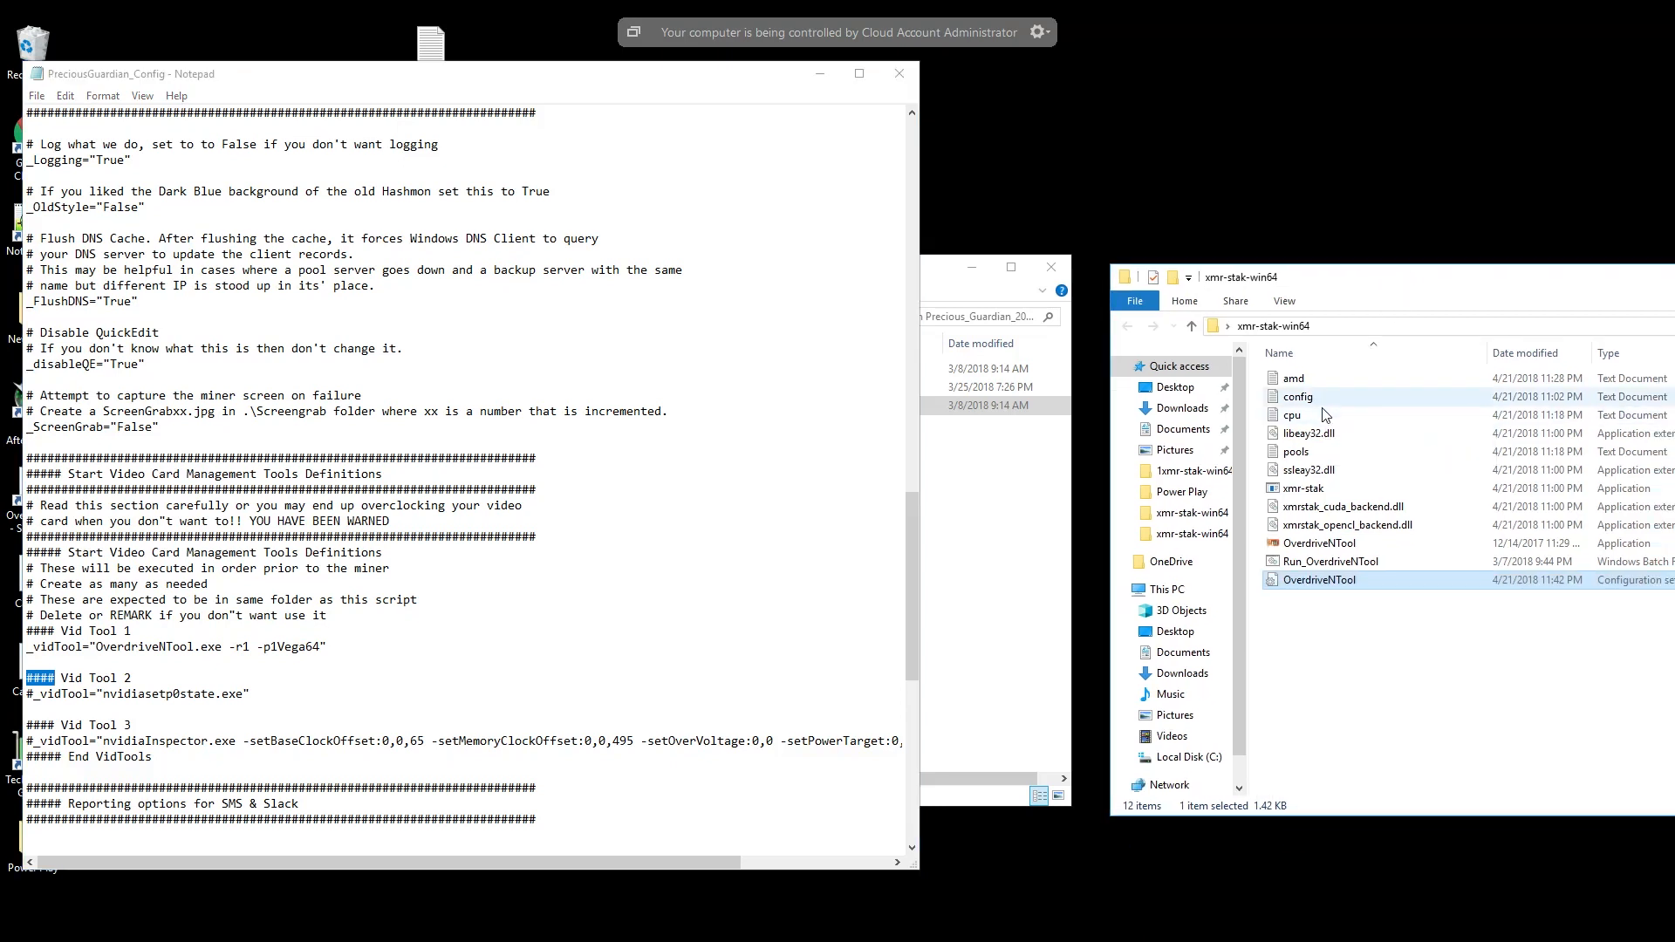
click(1320, 563)
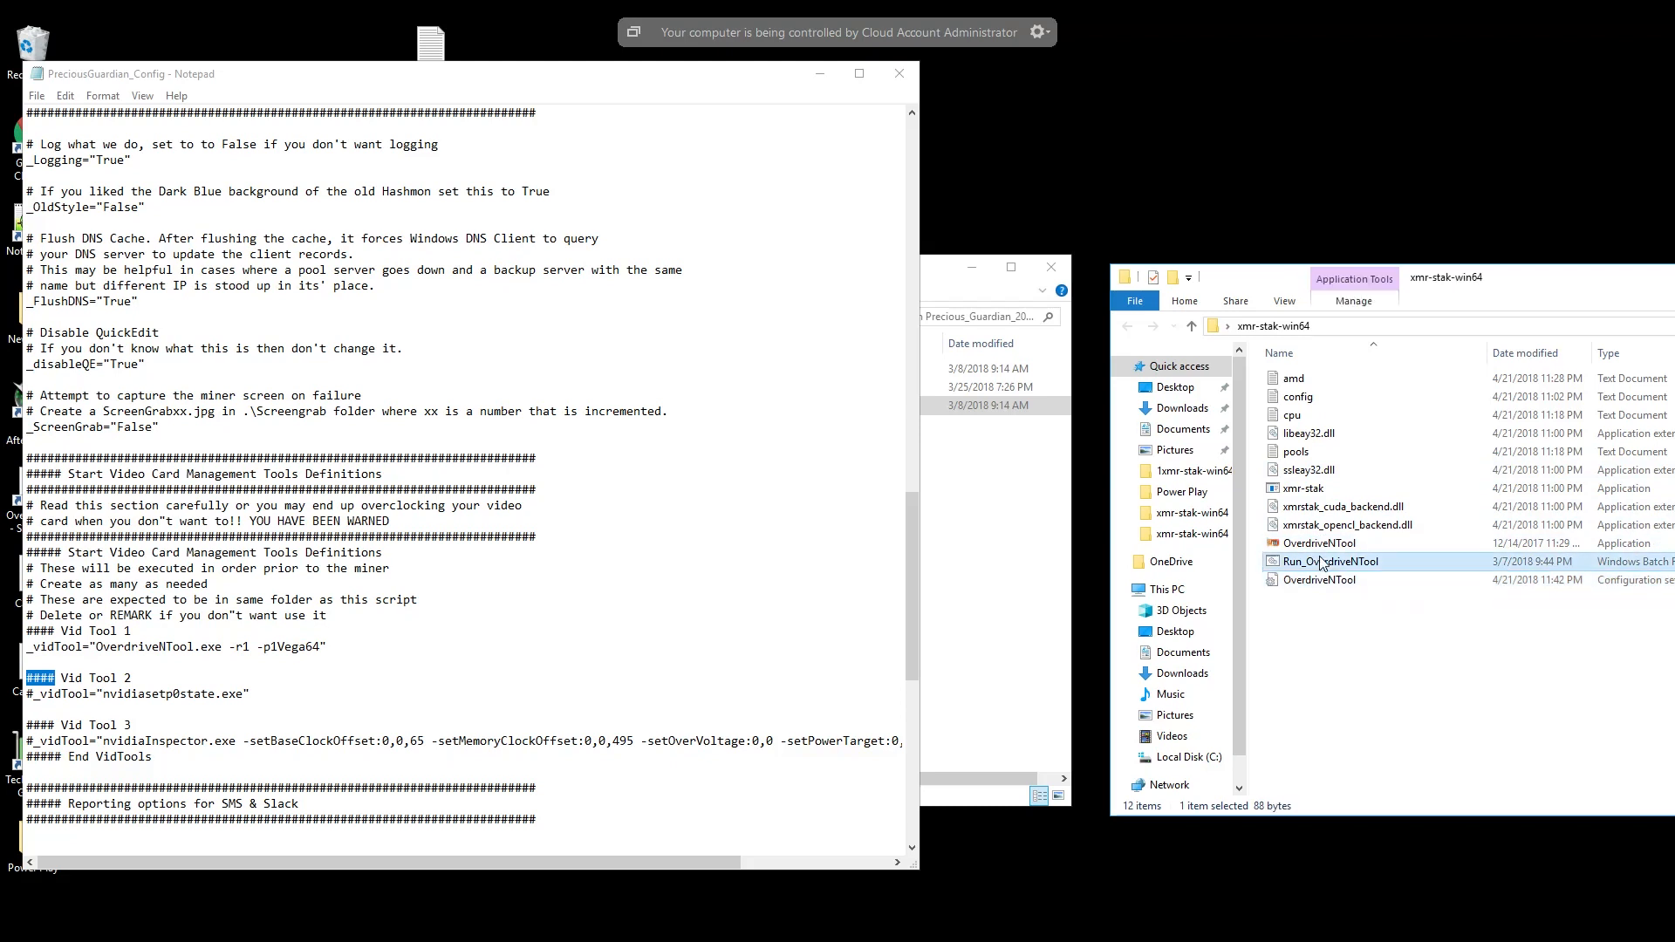
right_click(1321, 561)
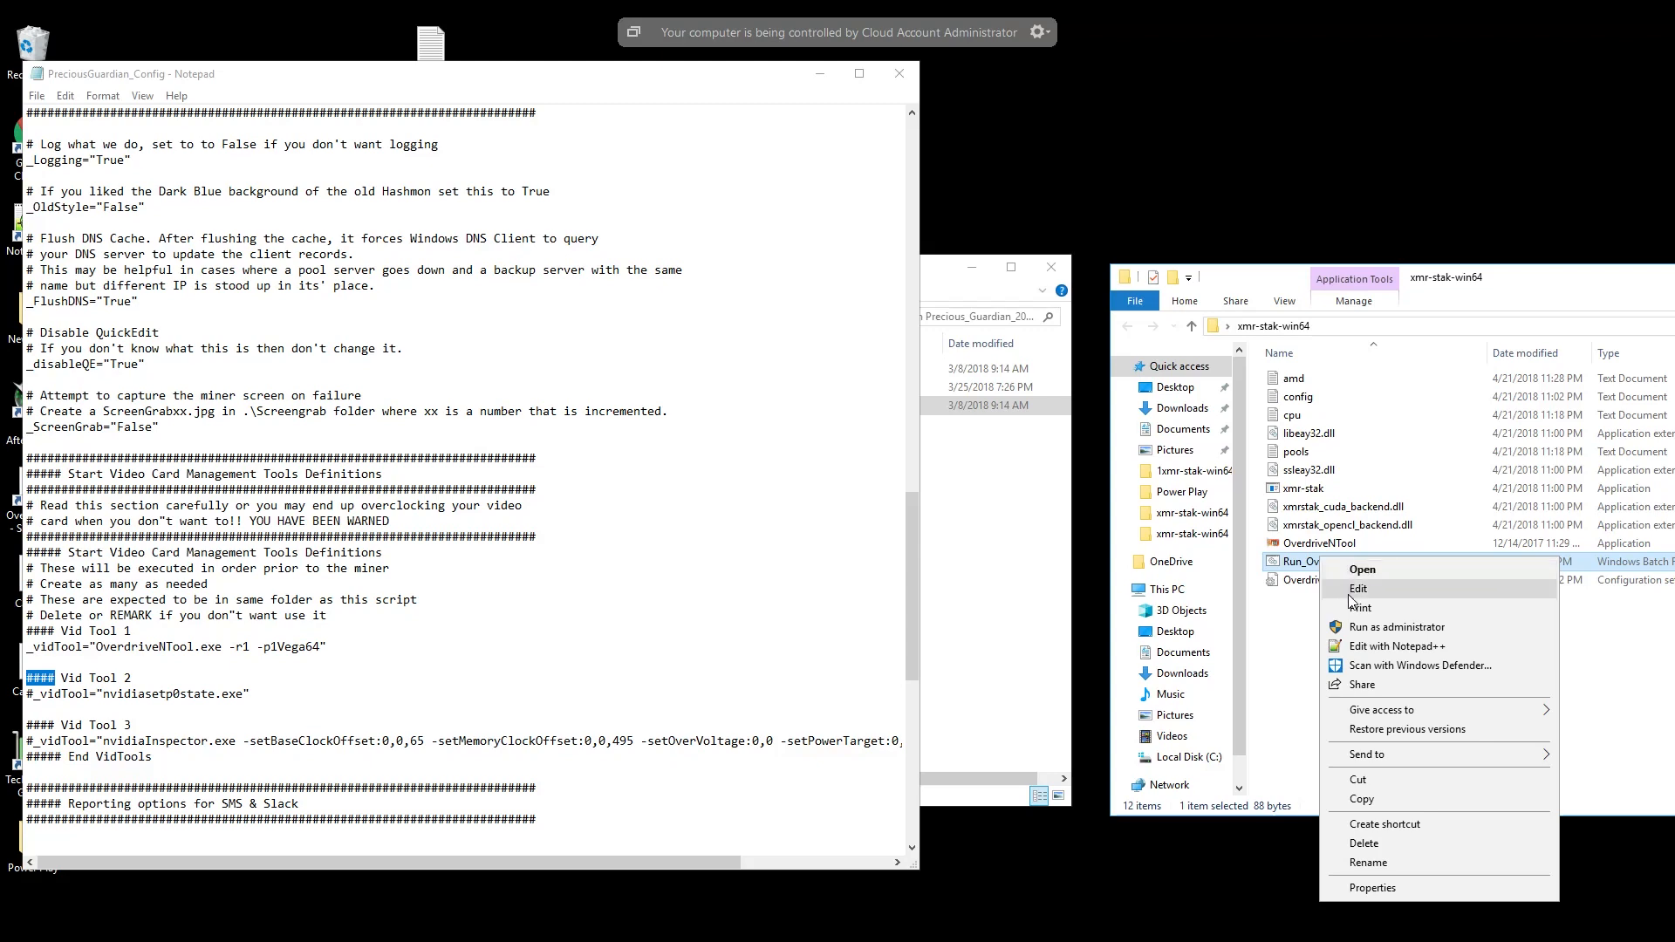
click(1369, 645)
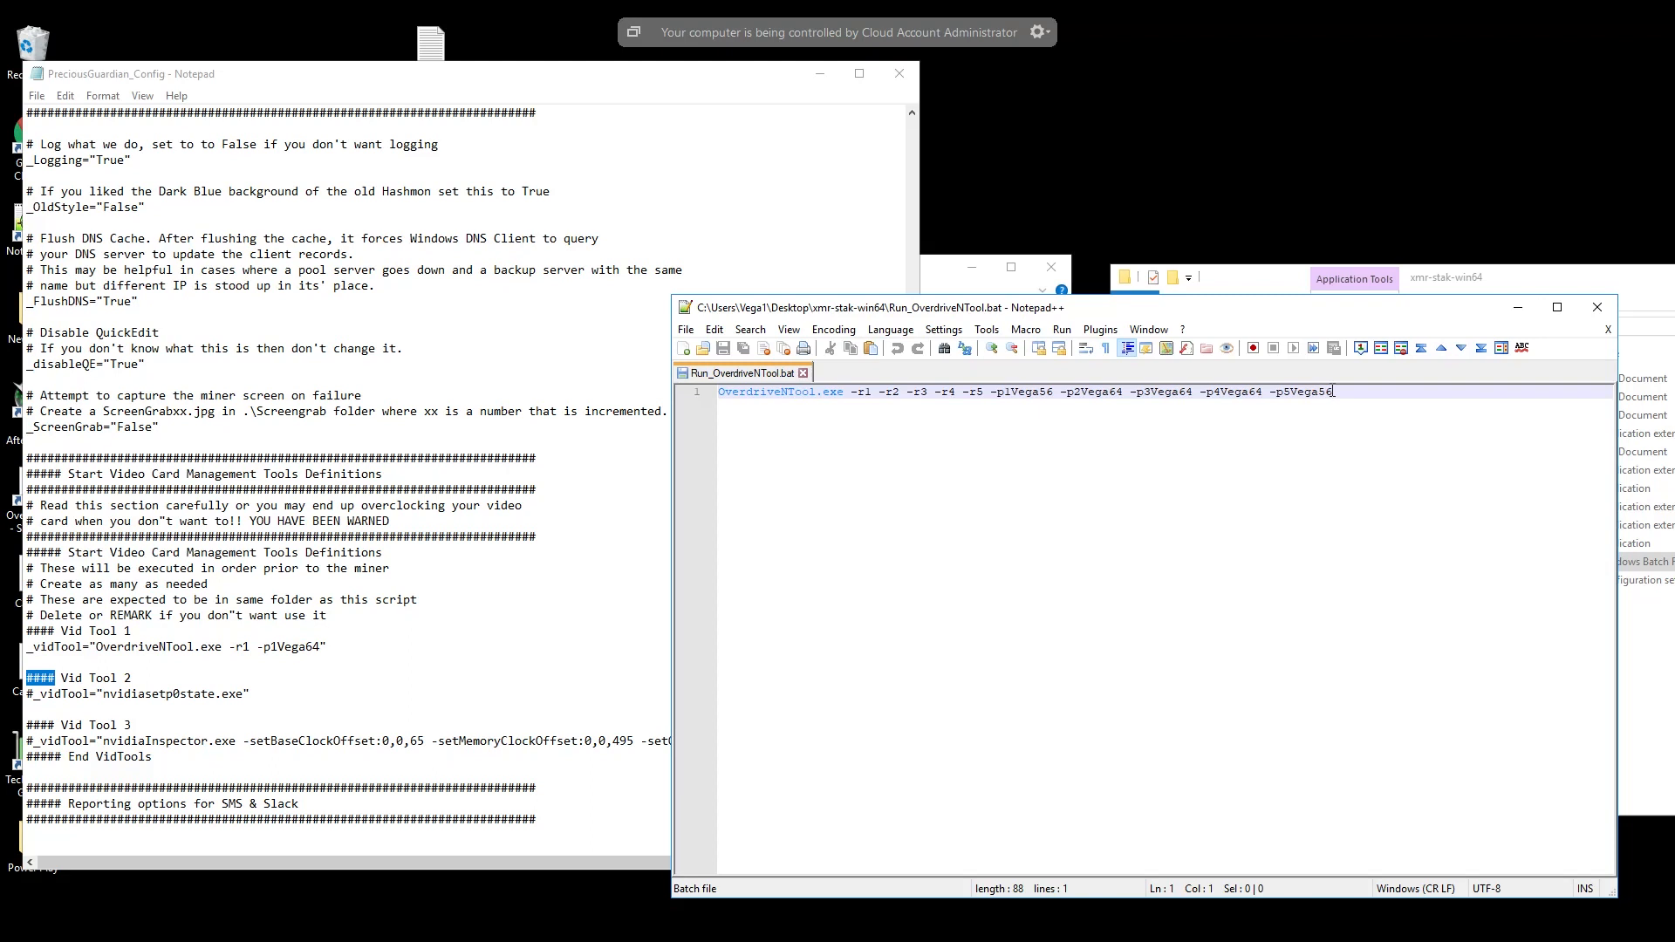
drag(1332, 392, 721, 397)
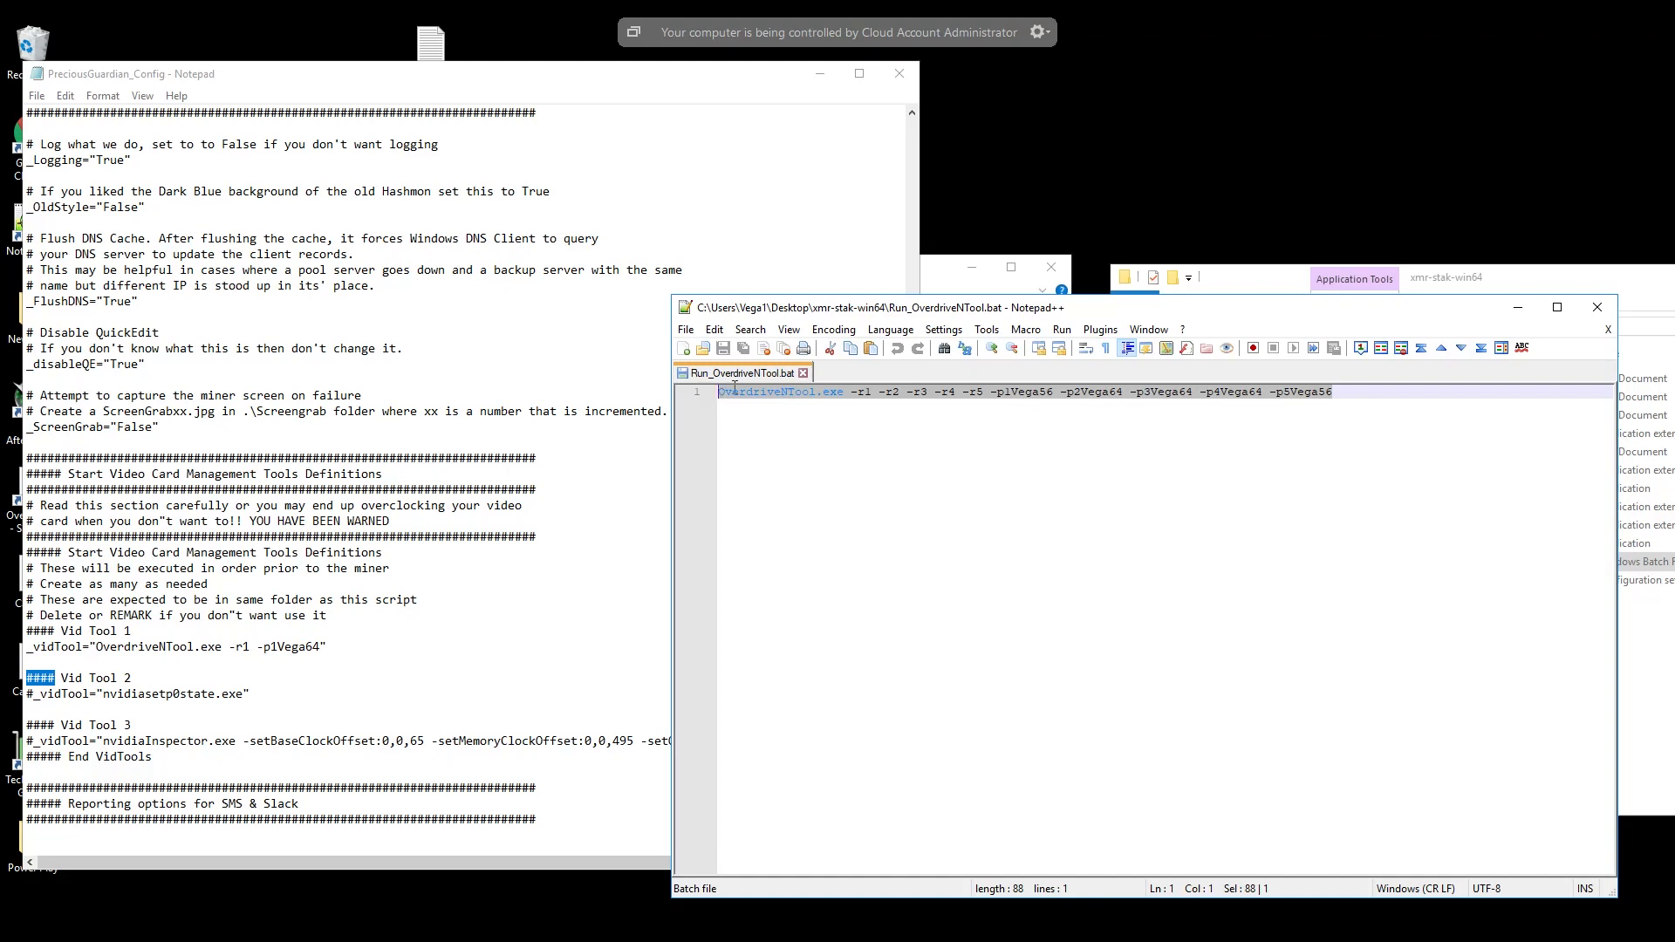
right_click(733, 385)
click(771, 419)
- In PreciousGuardian_Config, replace the quoted Vid Tool 1 command with the copied "OverdriveNTool.exe -r1 -r2 -r3 -r4 -r5 -p1Vega56 -p2Vega64 -p3Vega64 -p4Vega64 -p5Vega56"
drag(320, 647, 97, 647)
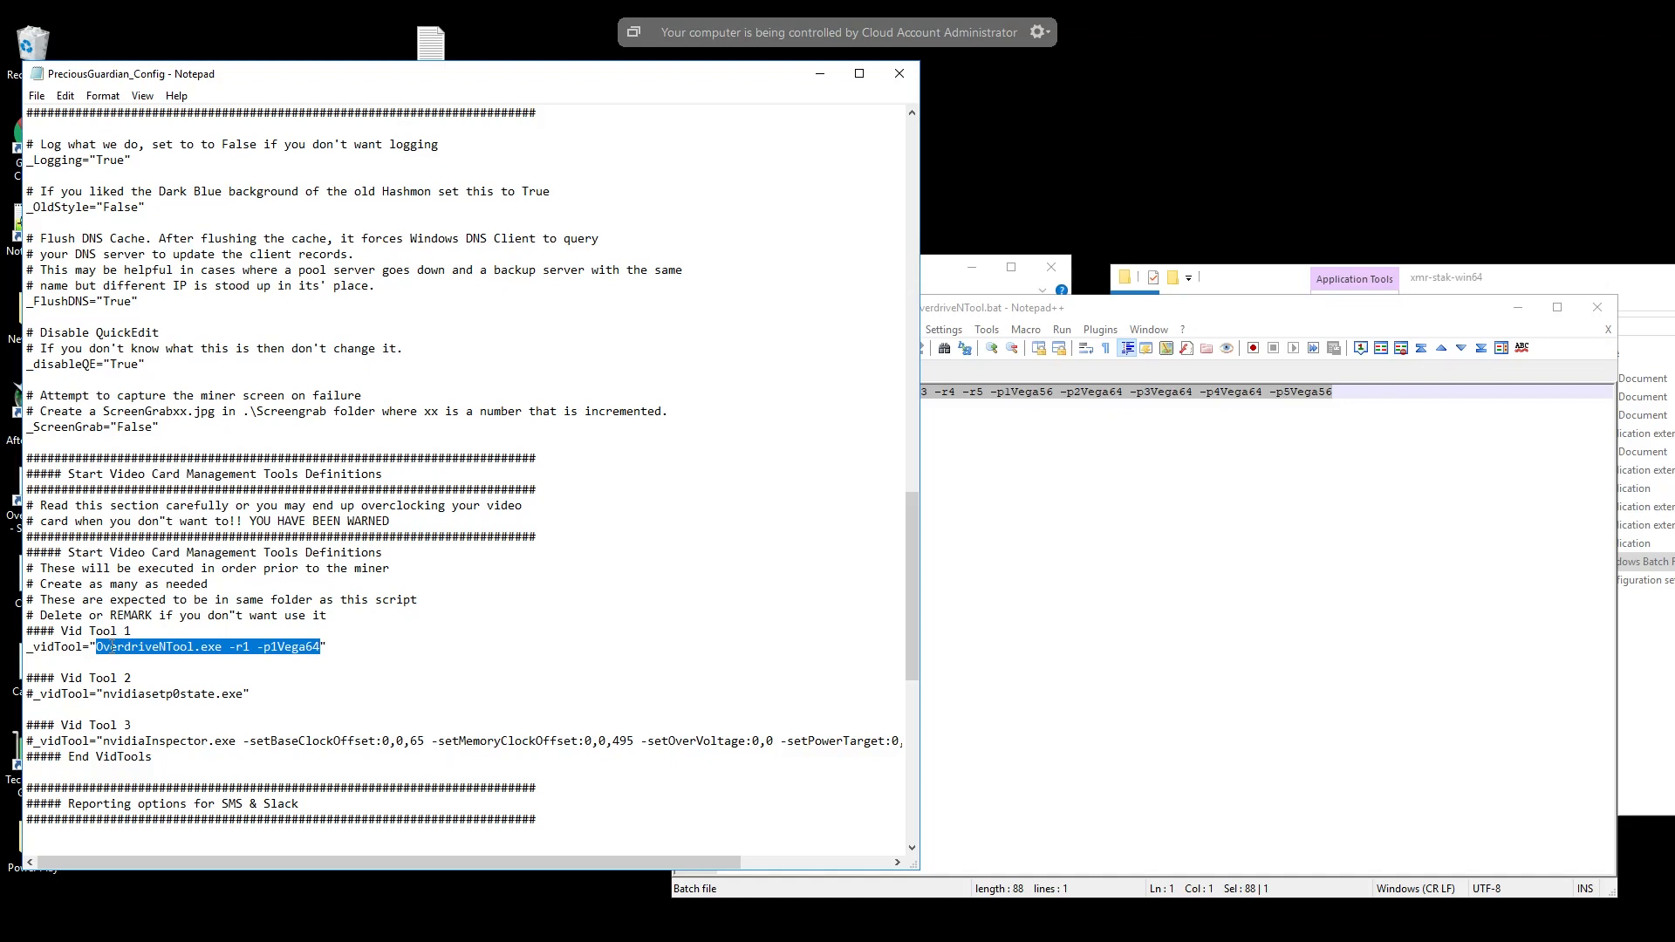
right_click(110, 646)
click(161, 718)
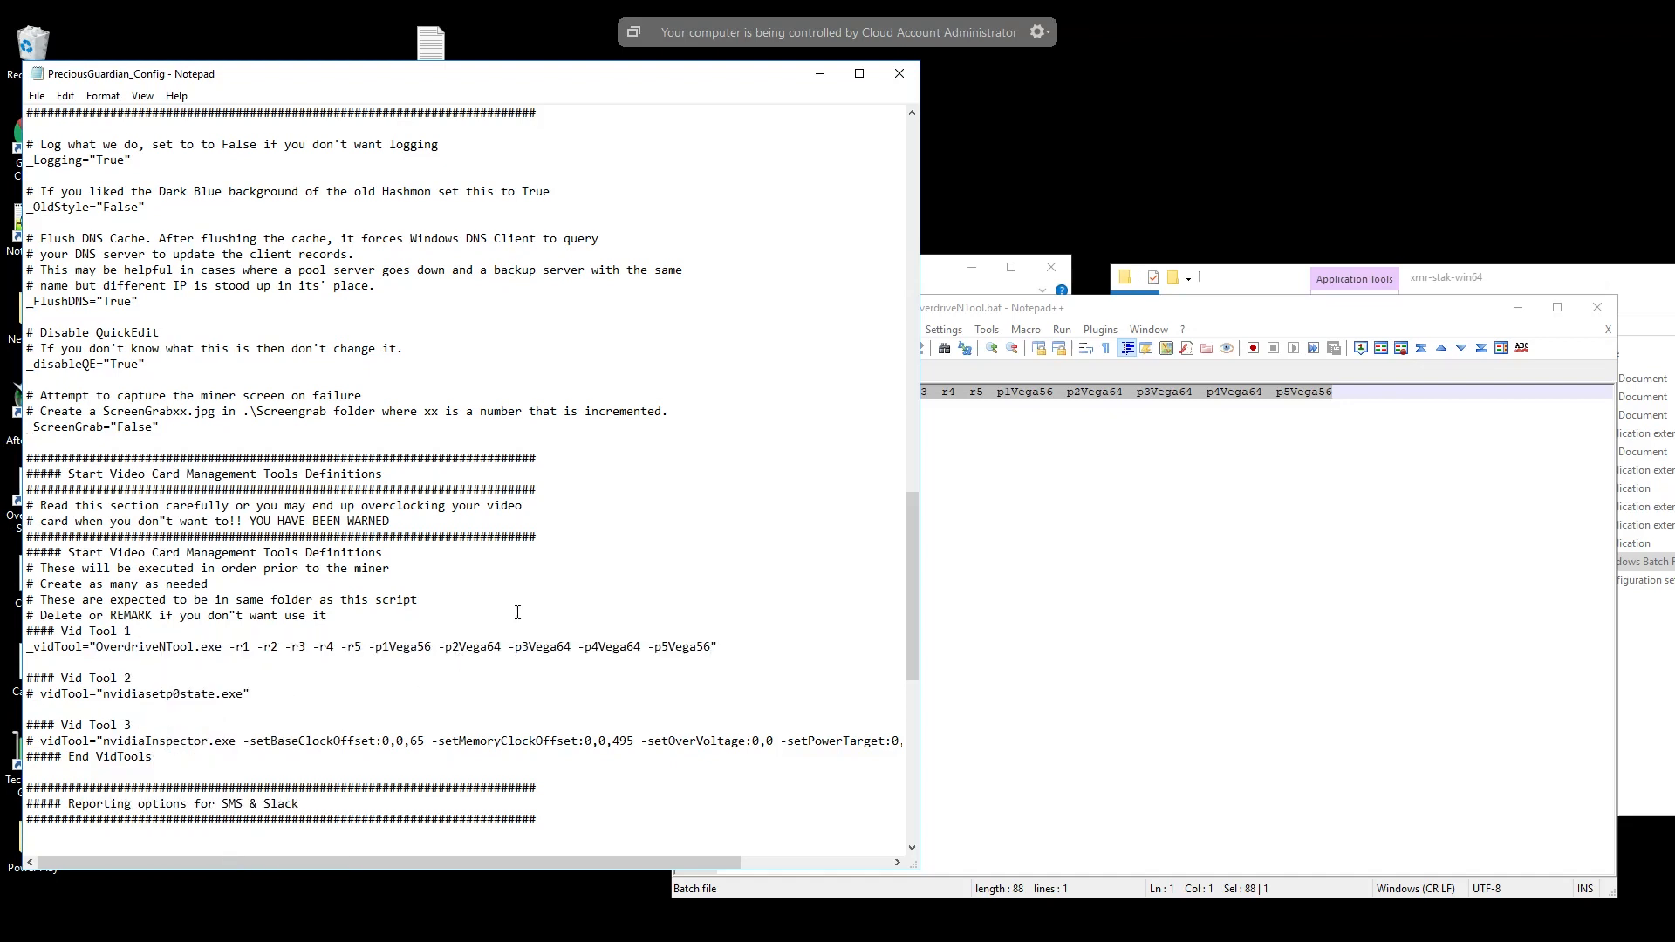
- Save the edited configuration to the Desktop as the text document PreciousGuardian_Config, and close the Run_OverdriveNTool batch file
click(37, 96)
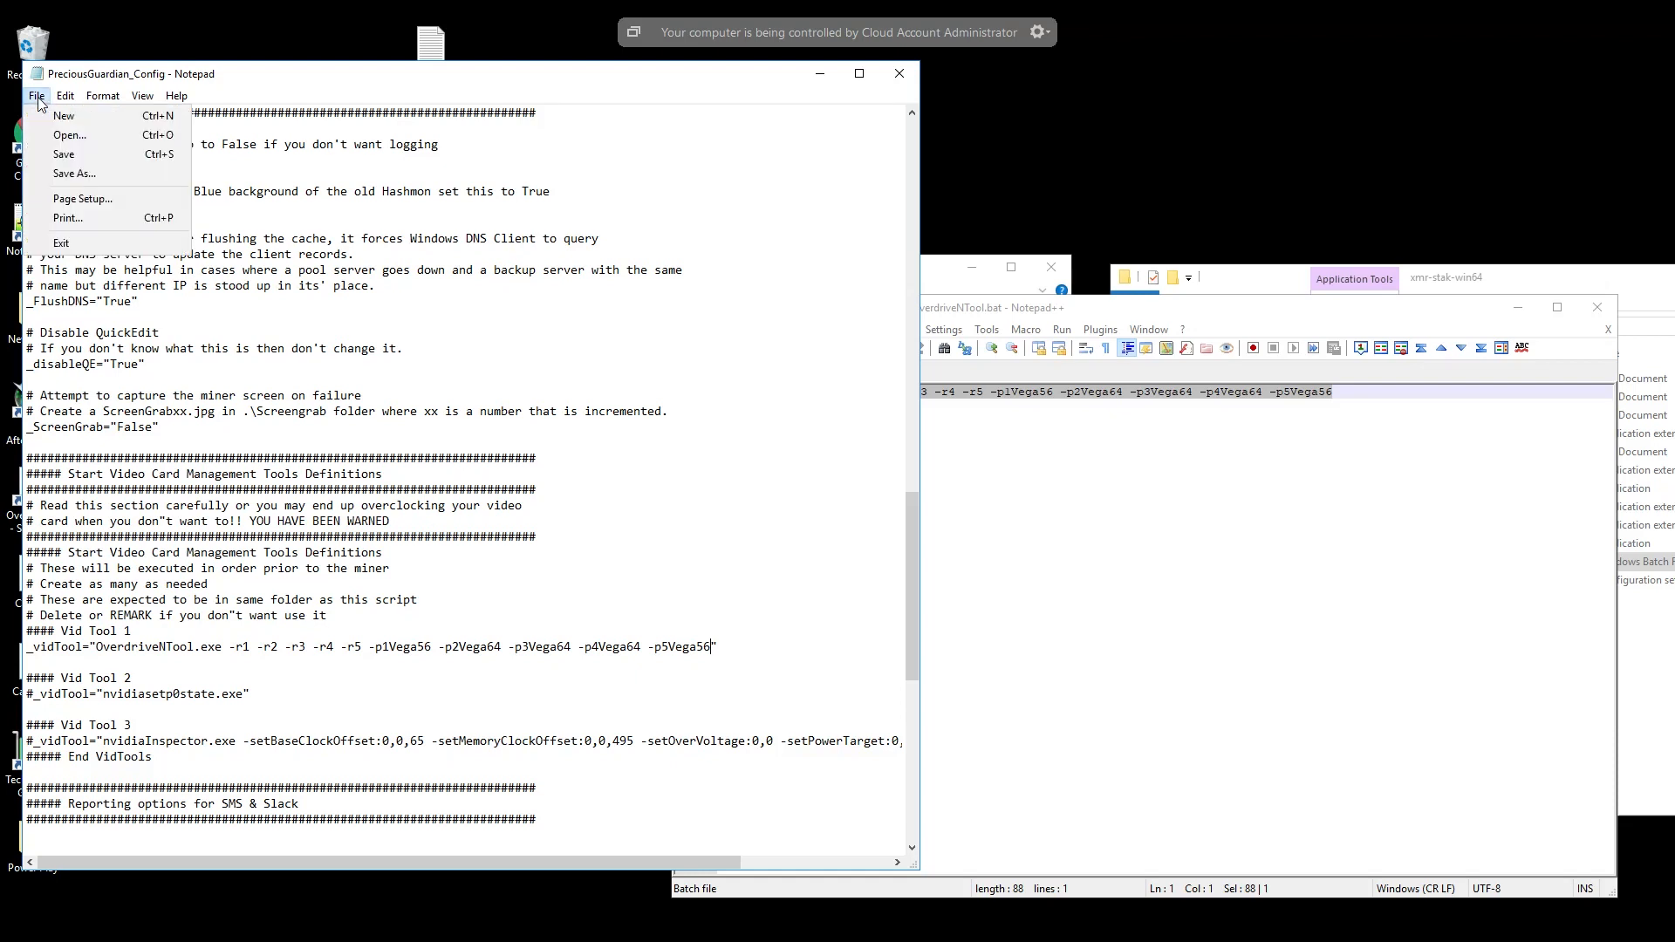
click(73, 154)
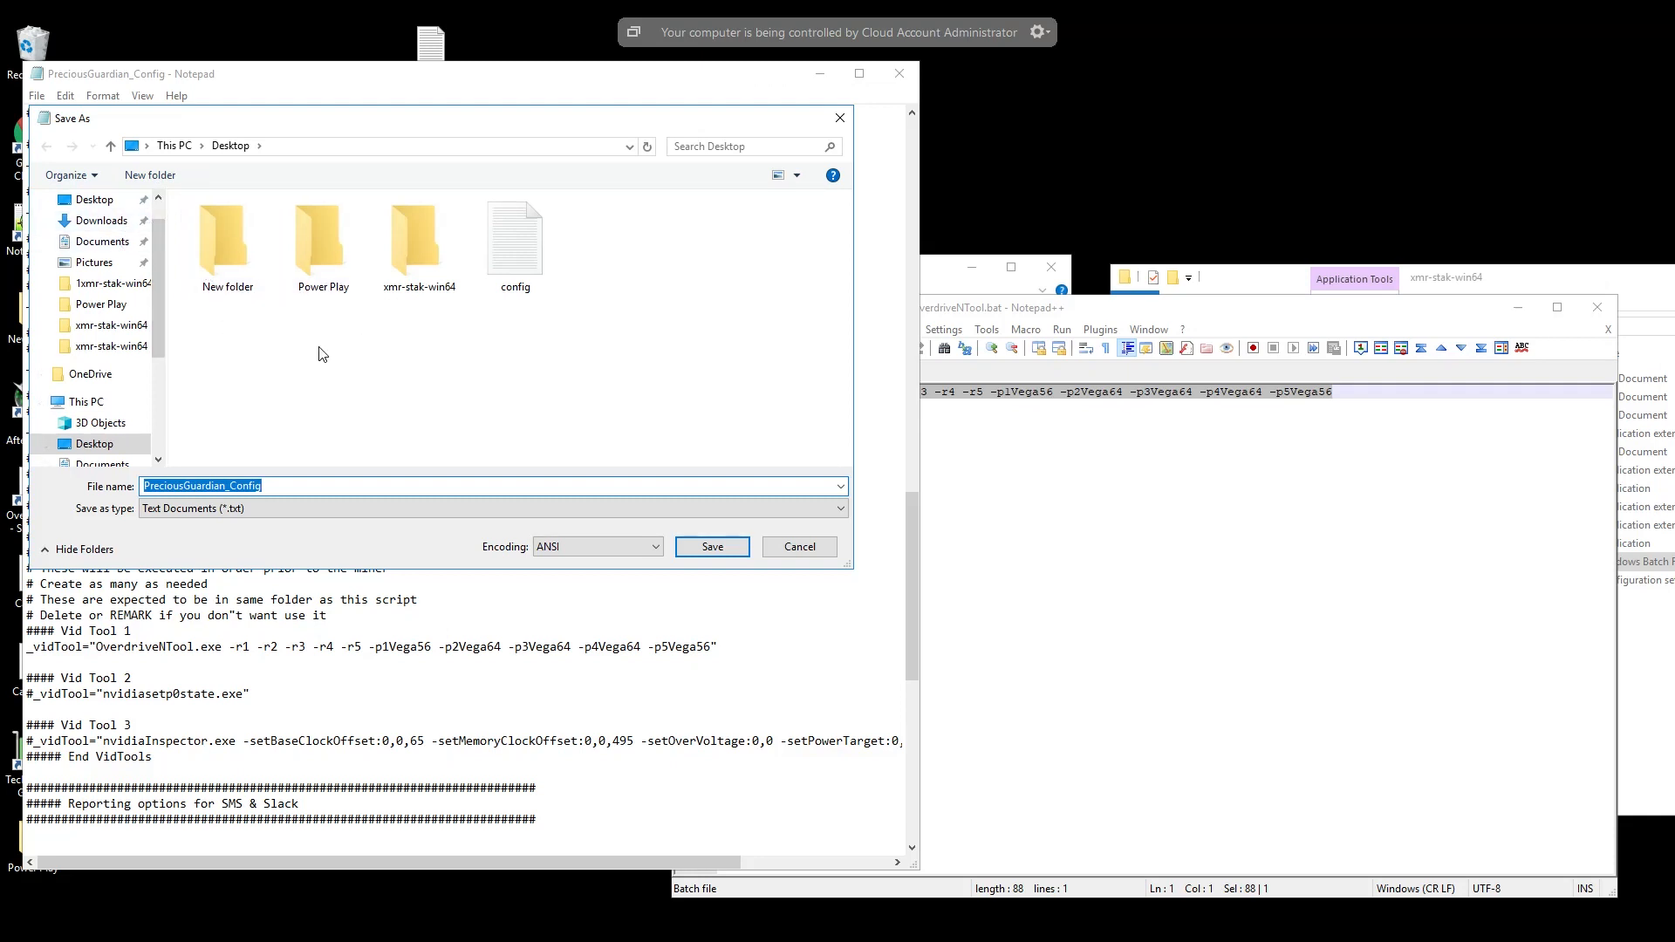
click(726, 548)
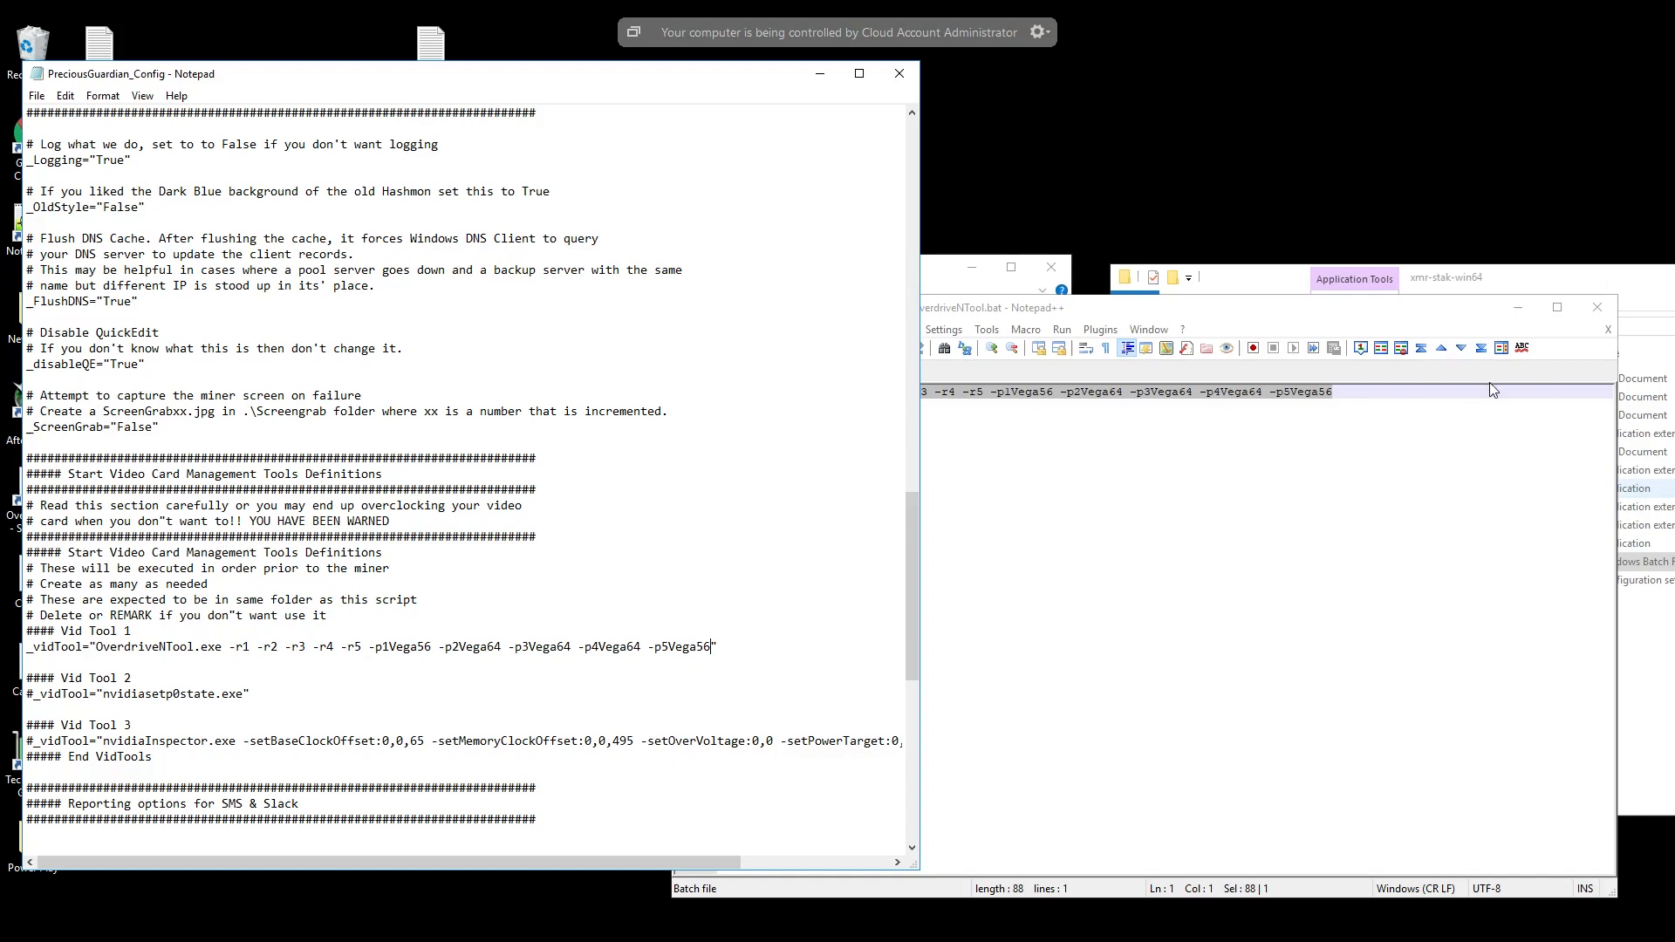
click(1594, 310)
drag(1583, 283, 1190, 298)
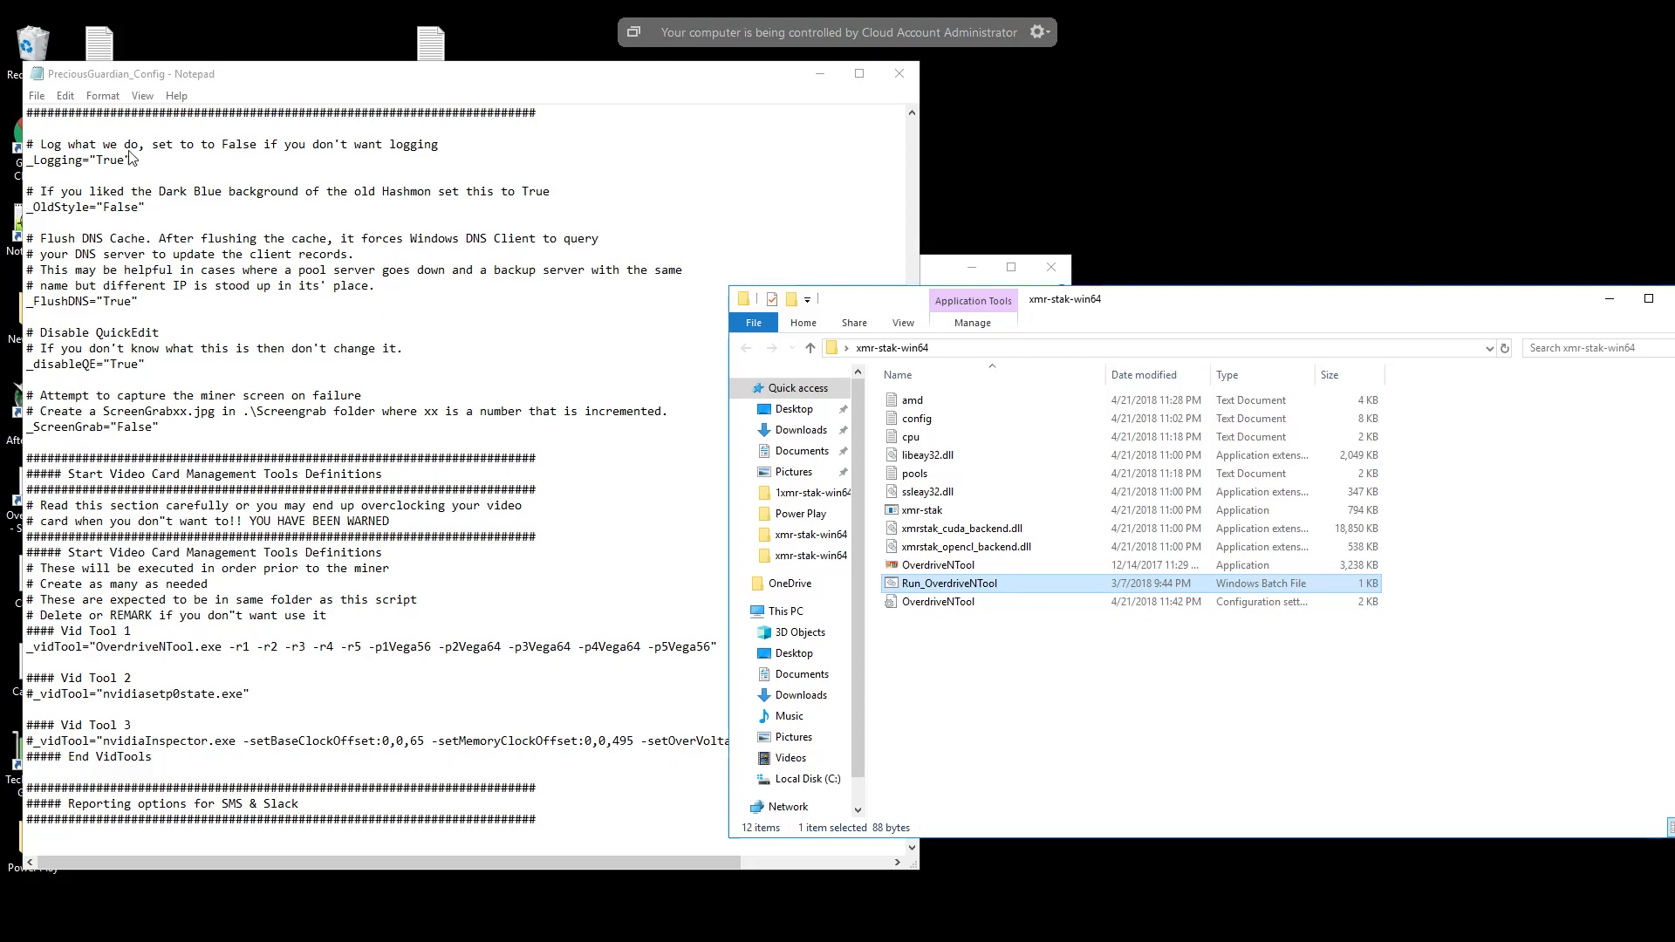
- Save and close PreciousGuardian_Config, and bring the Precious_Guardian_2023_BETA_Release folder window in front of the xmr-stak-win64 folder
click(36, 101)
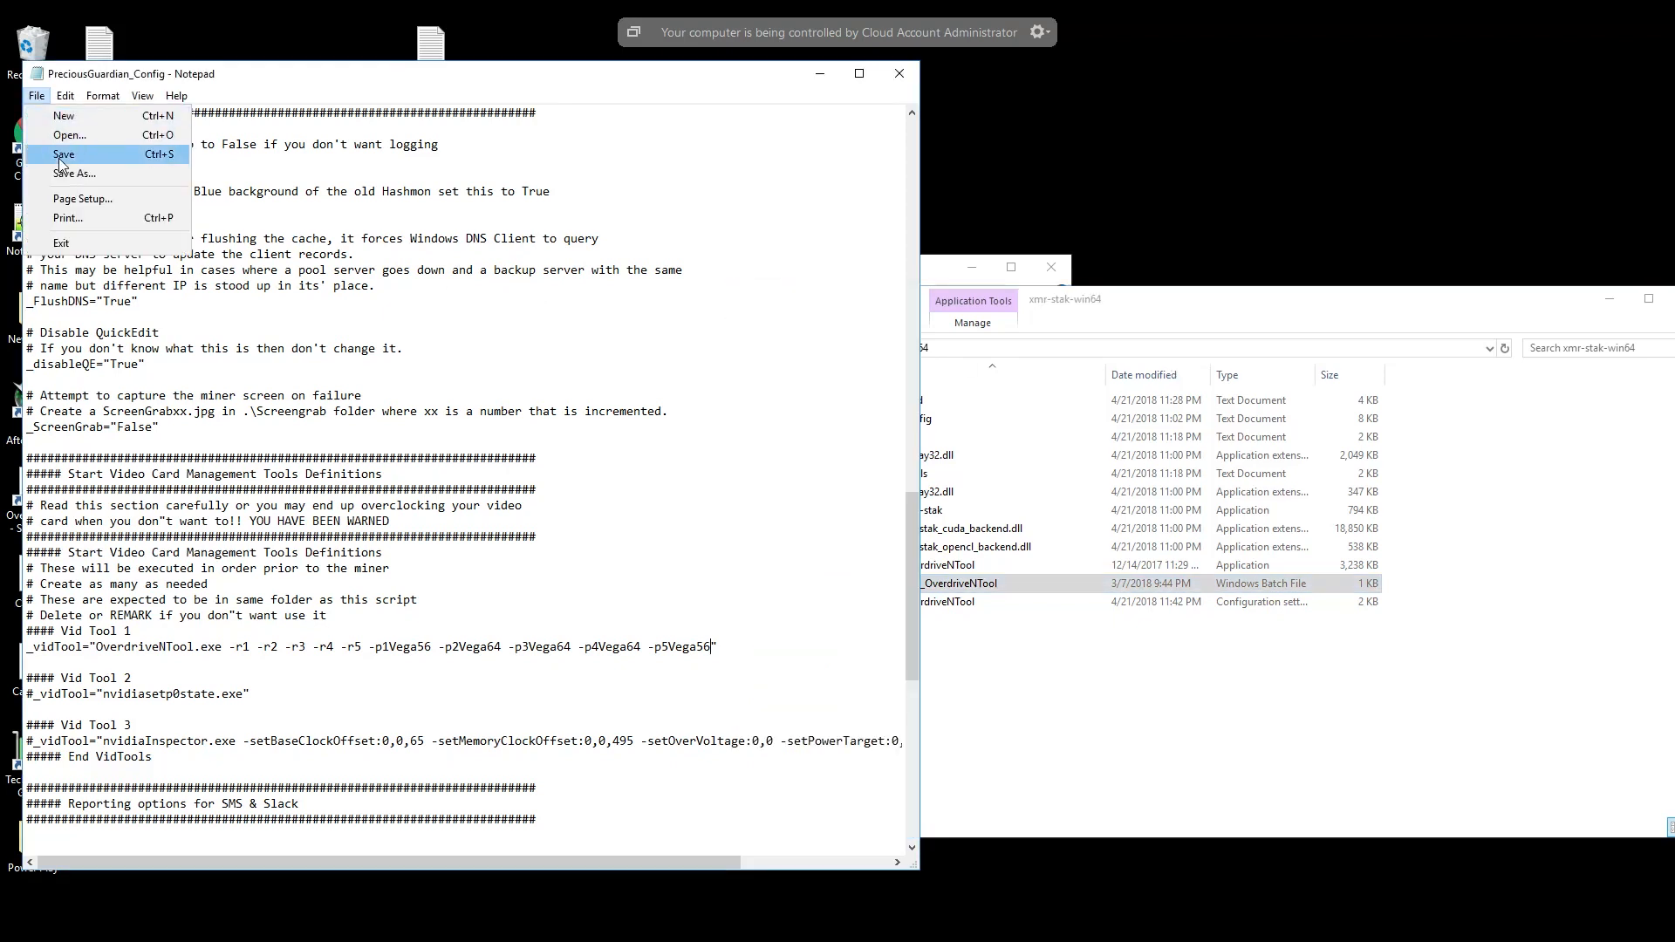
click(146, 157)
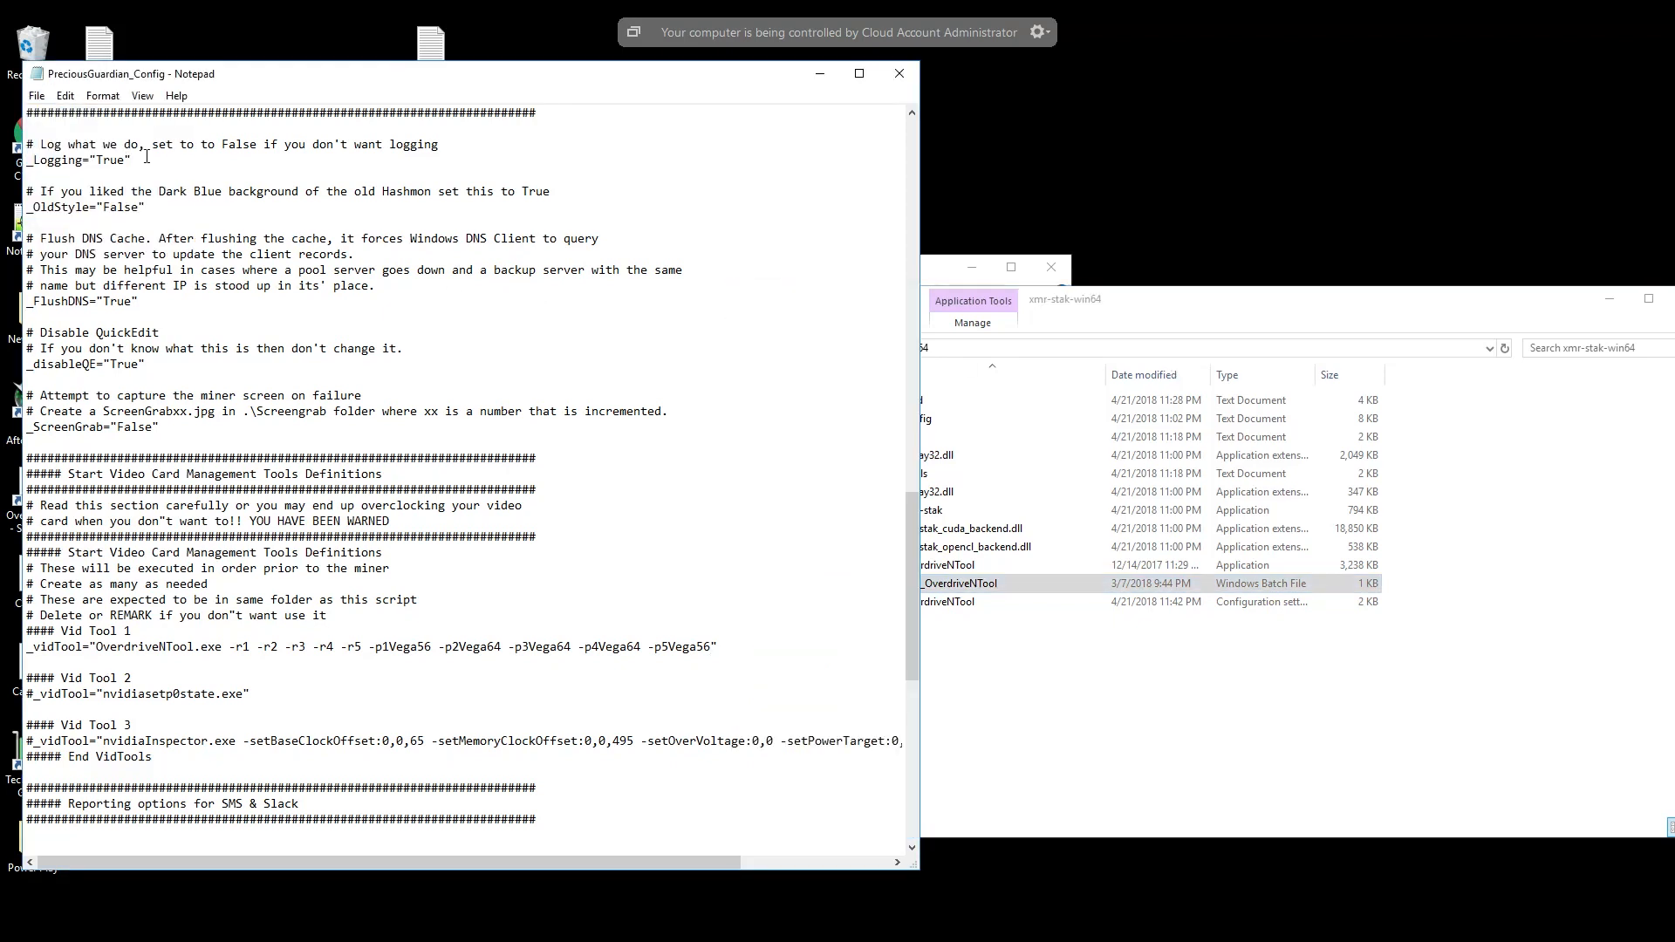
click(900, 75)
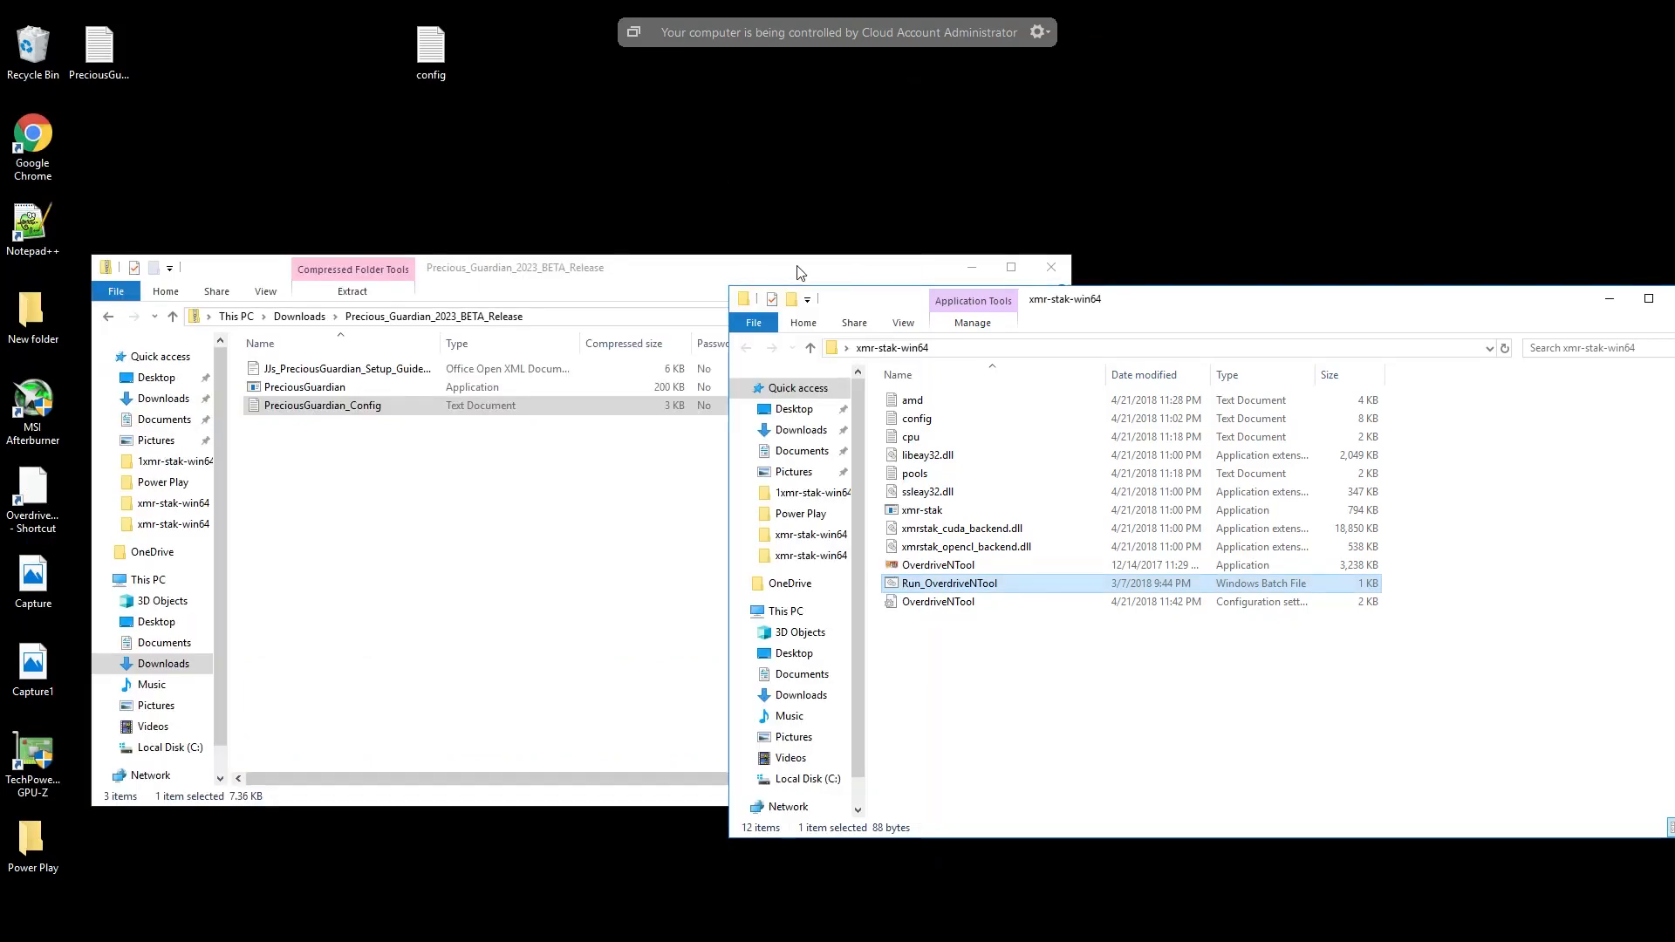
drag(831, 263, 1143, 129)
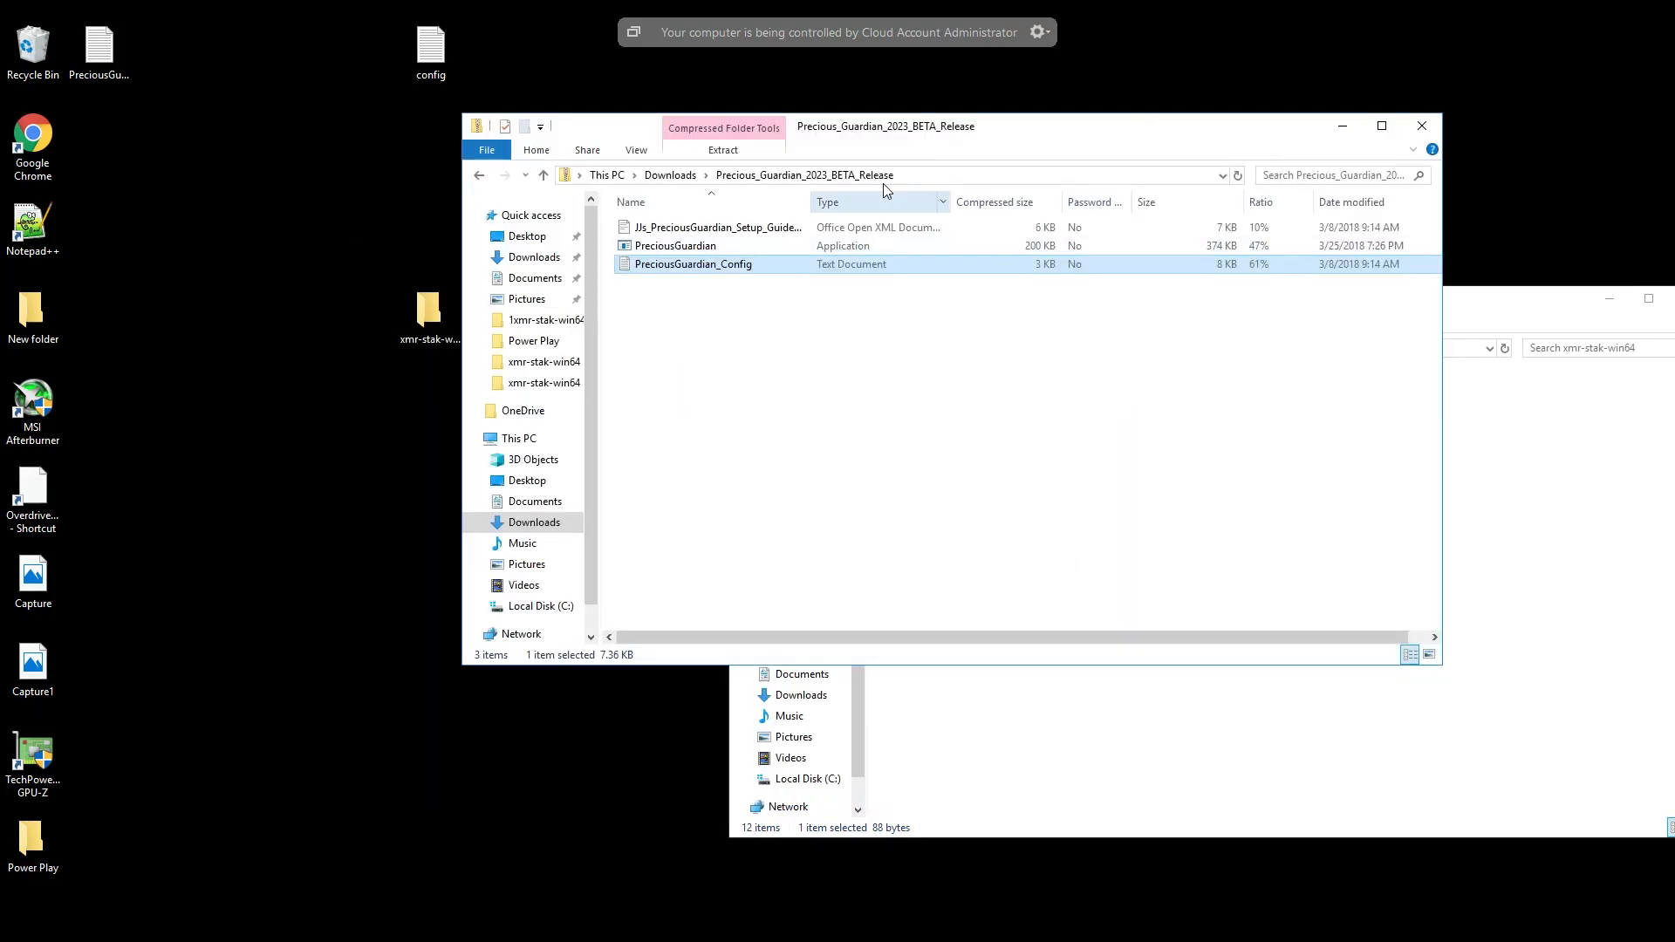
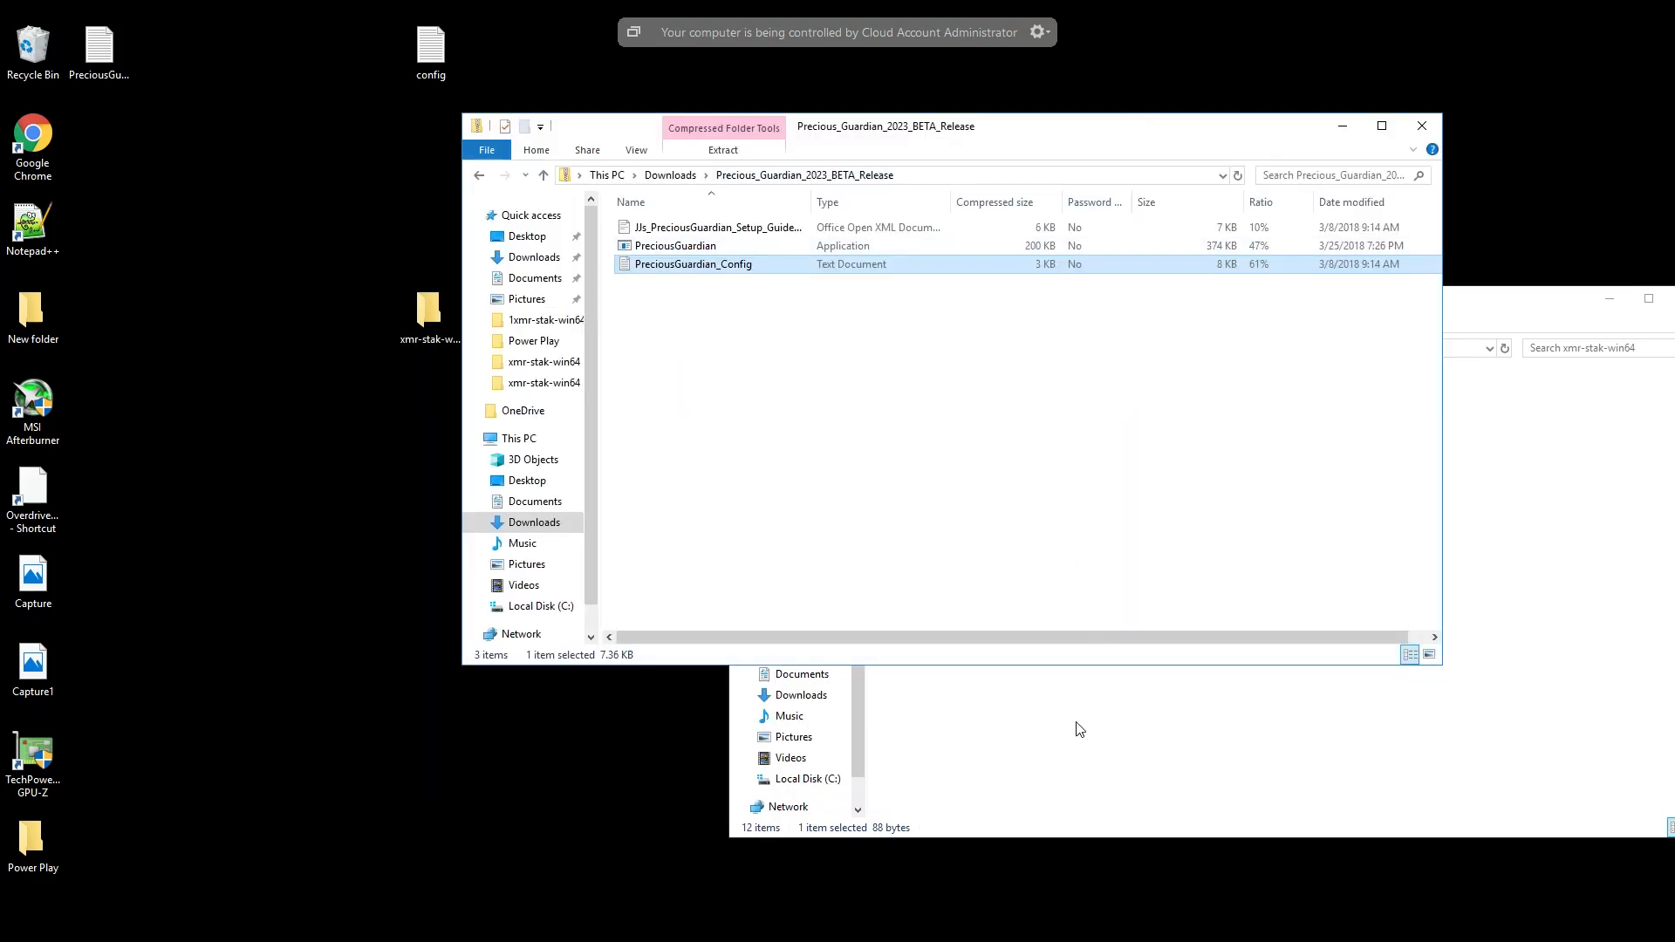
- Bring the xmr-stak-win64 folder window in front of the Precious_Guardian_2023_BETA_Release folder window
click(1079, 729)
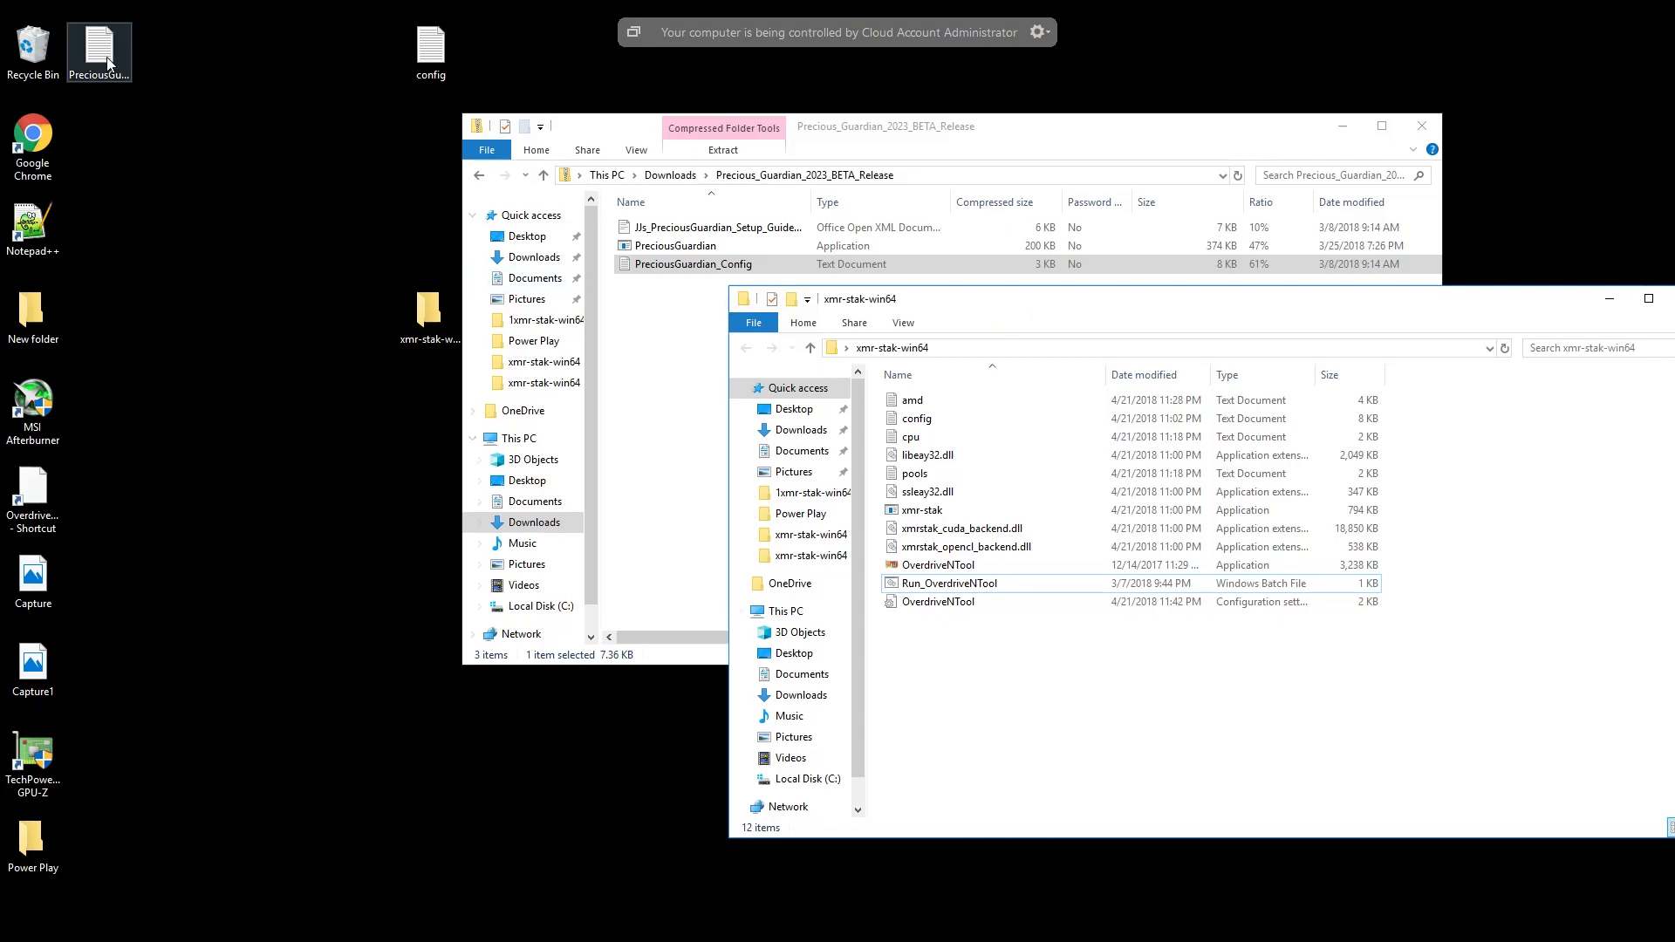
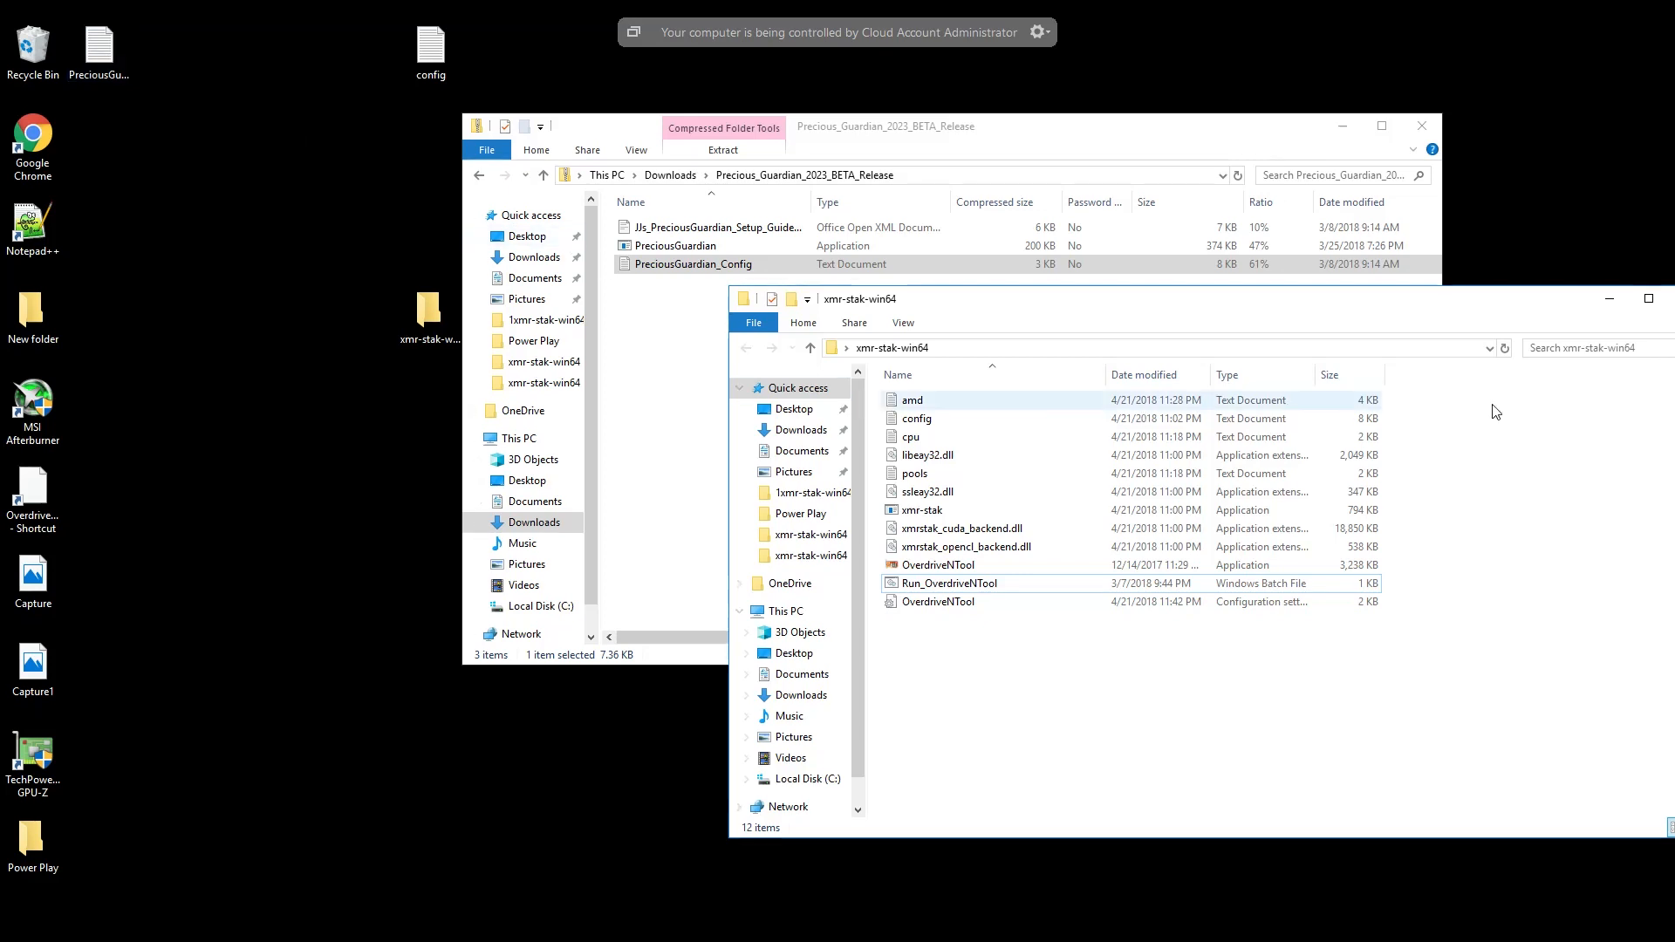
- Bring the Precious_Guardian_2023_BETA_Release folder window back in front of the xmr-stak-win64 folder window
key(alt+Tab)
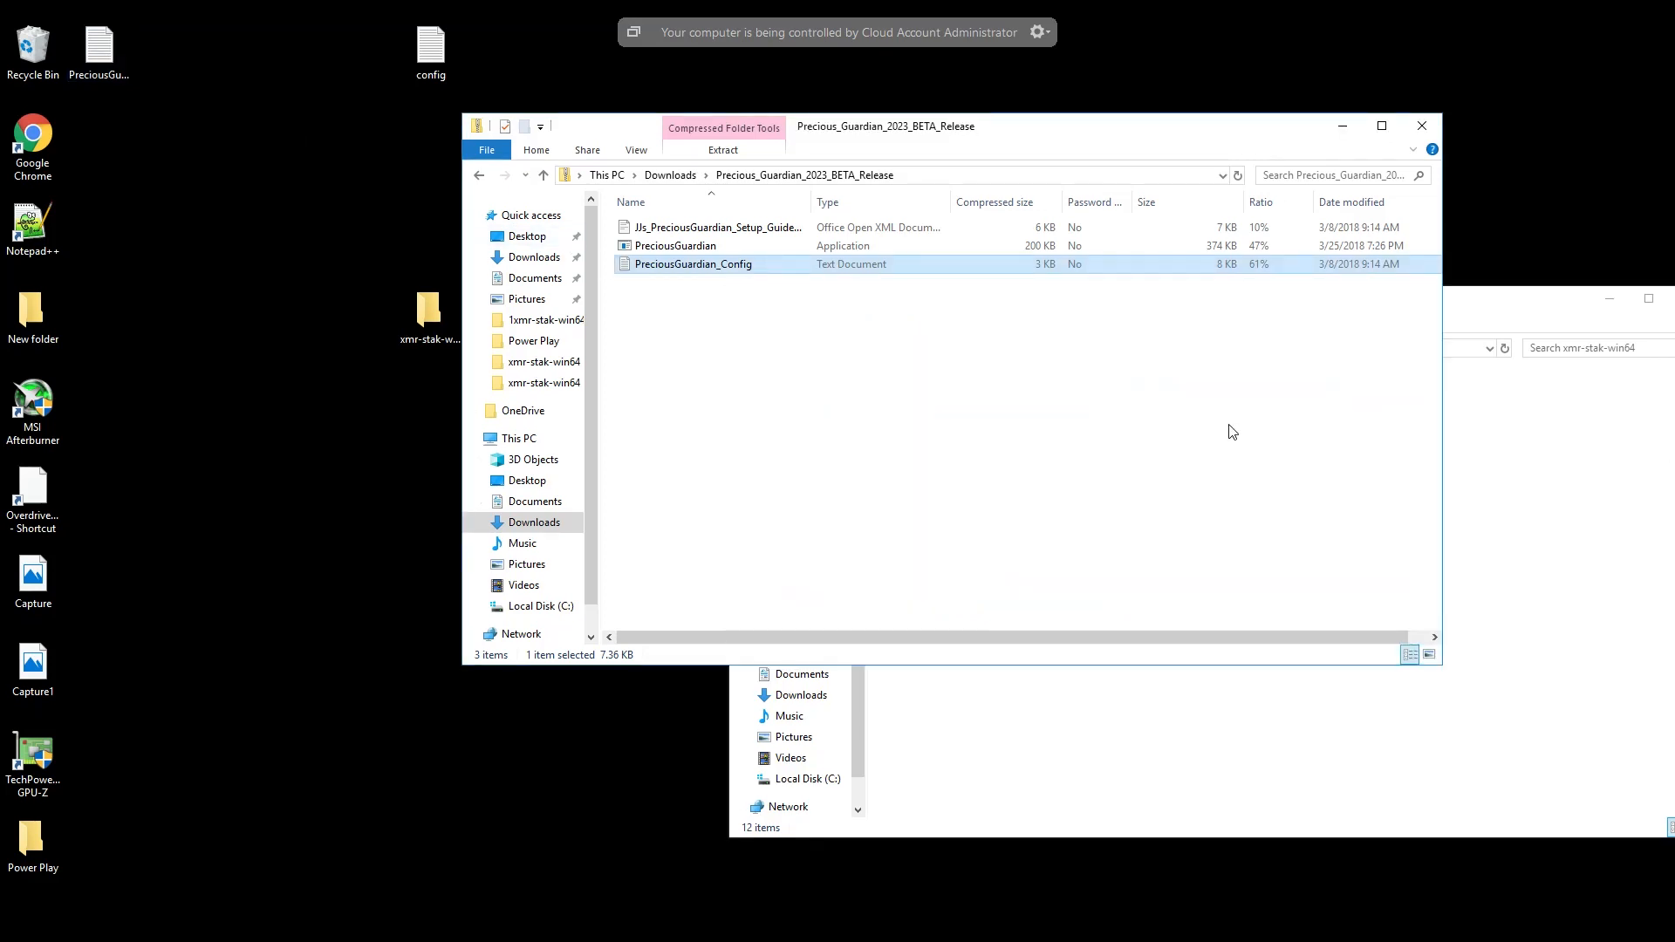
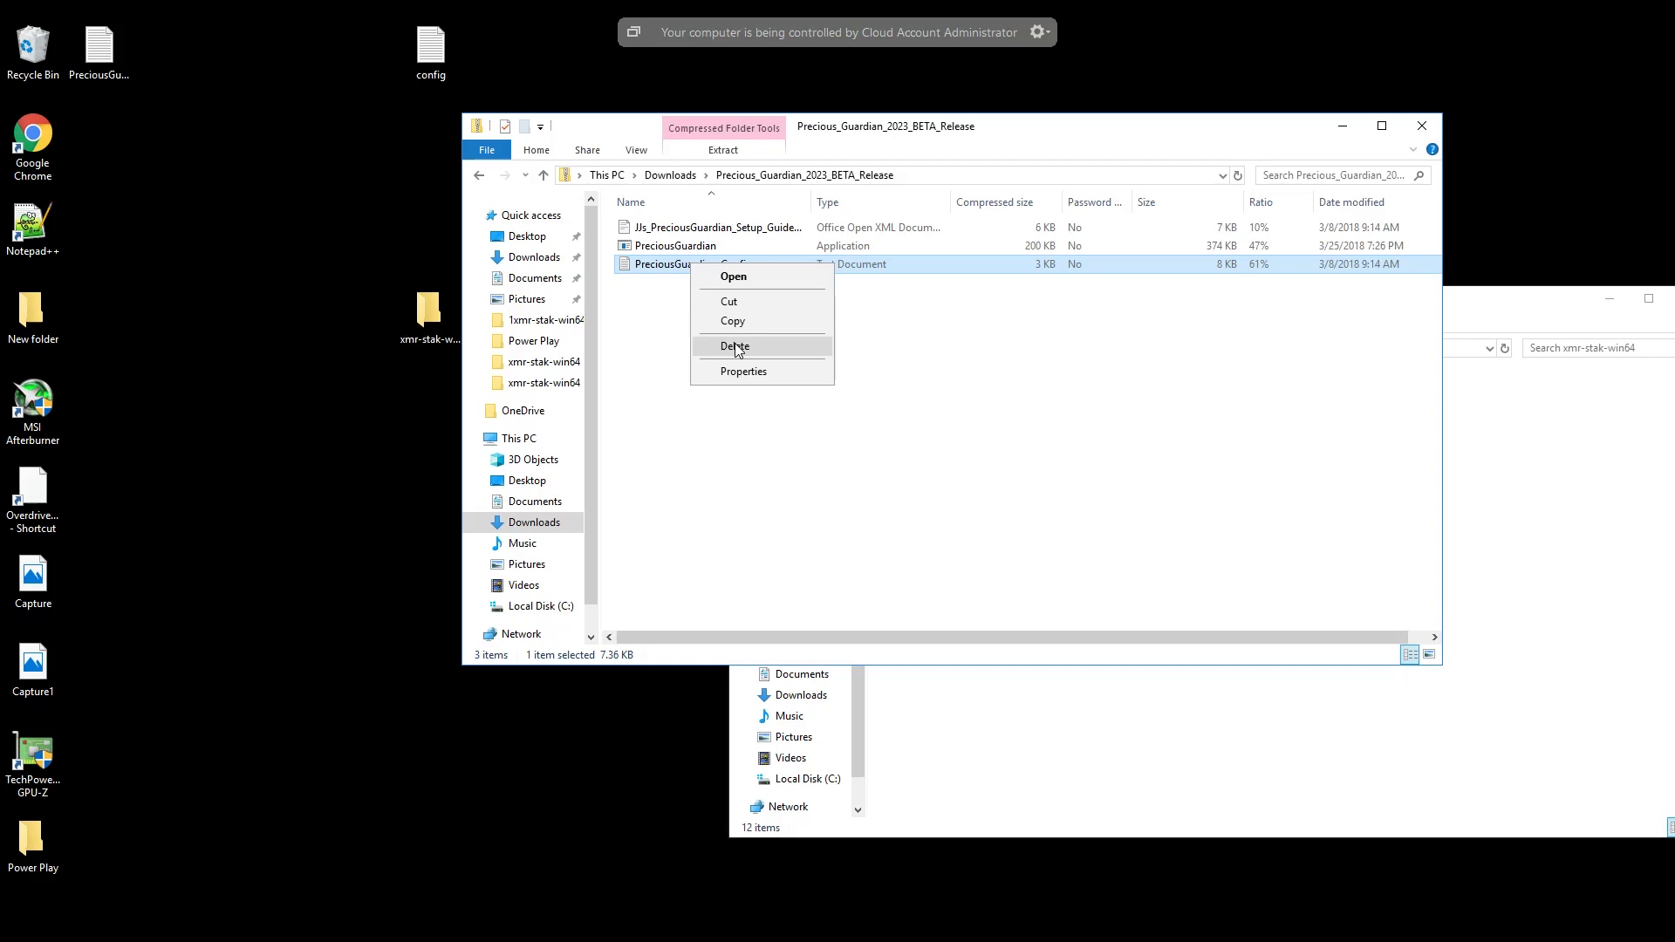
- Permanently delete the PreciousGuardian_Config text document from the Precious_Guardian_2023_BETA_Release compressed folder
click(734, 346)
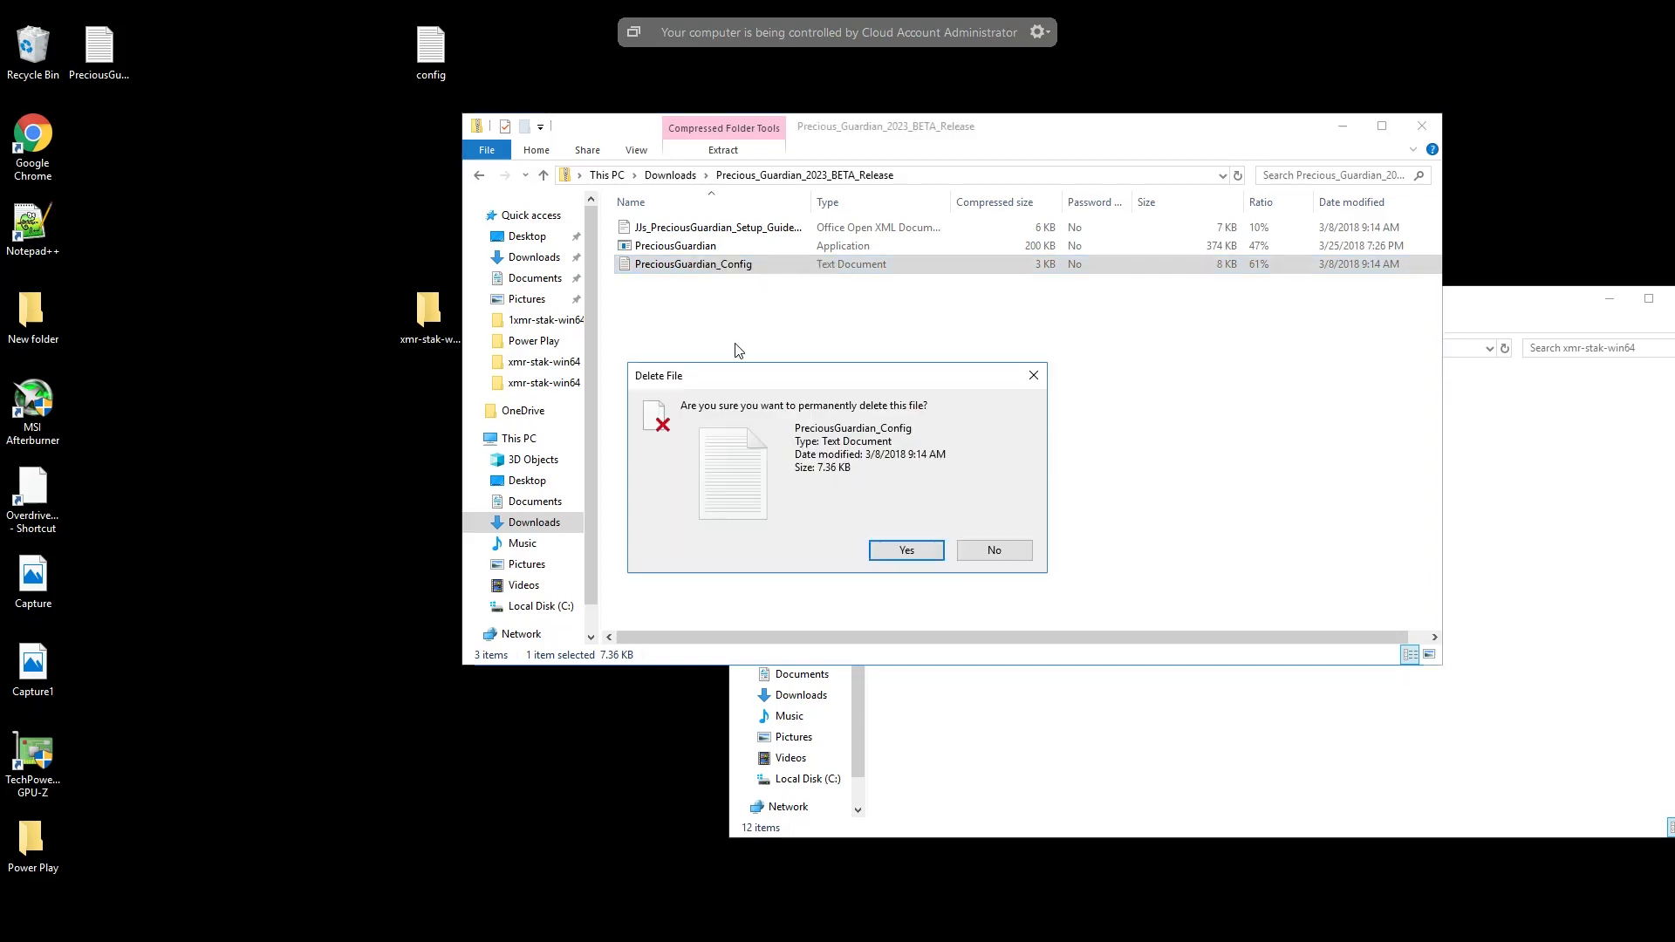
click(884, 552)
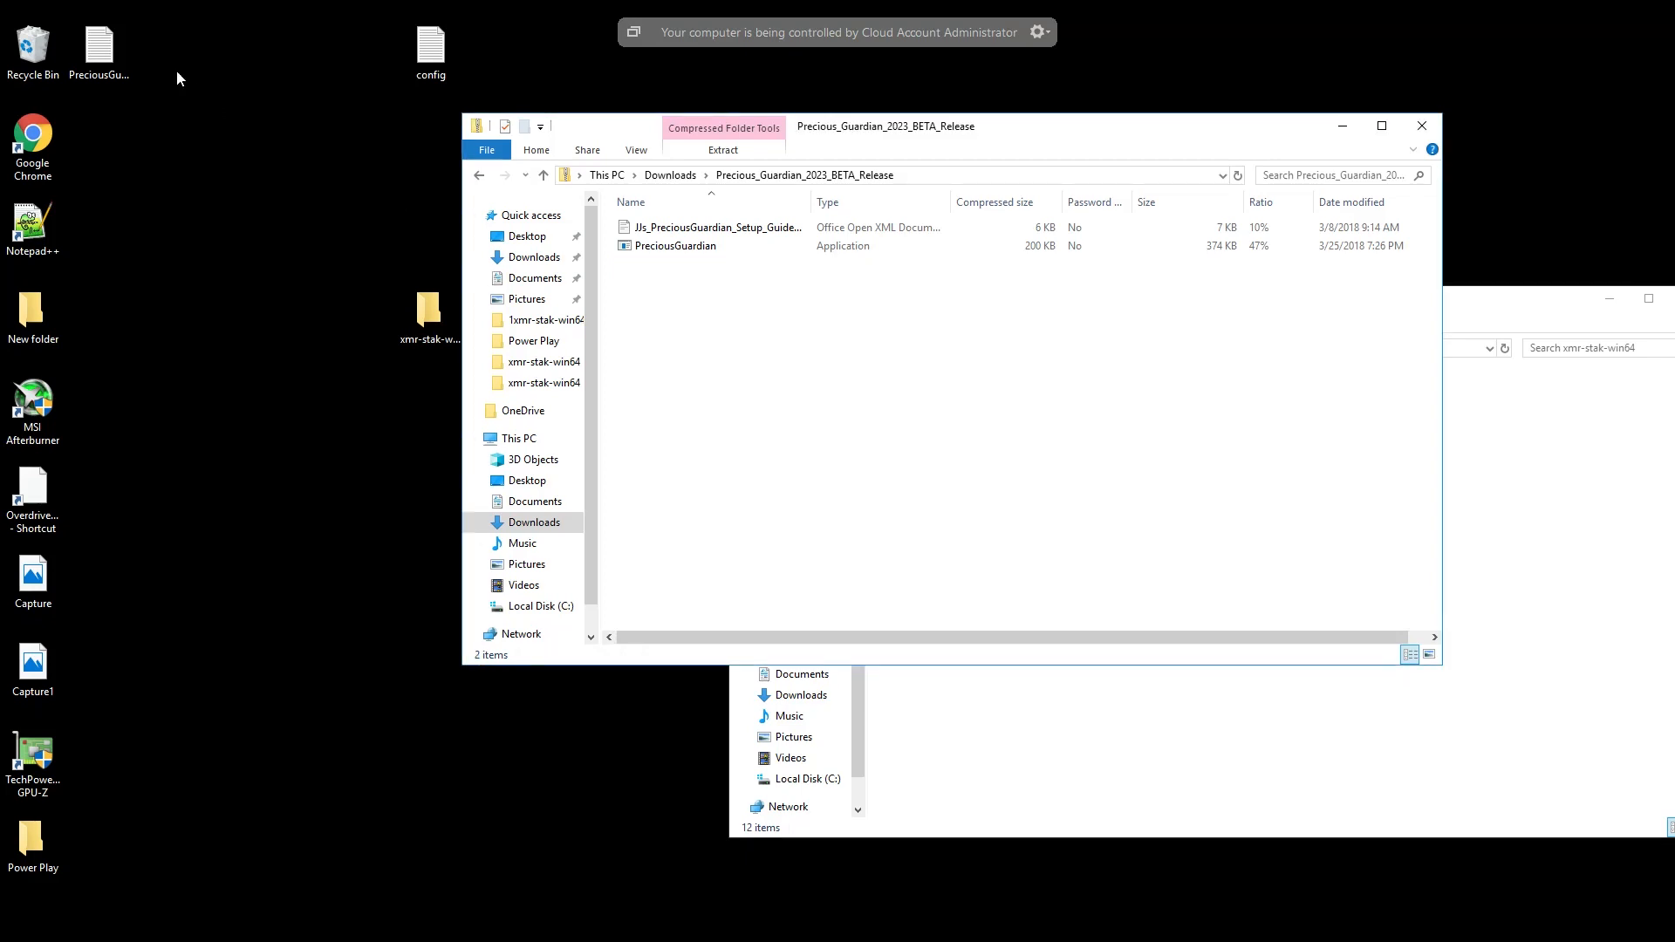
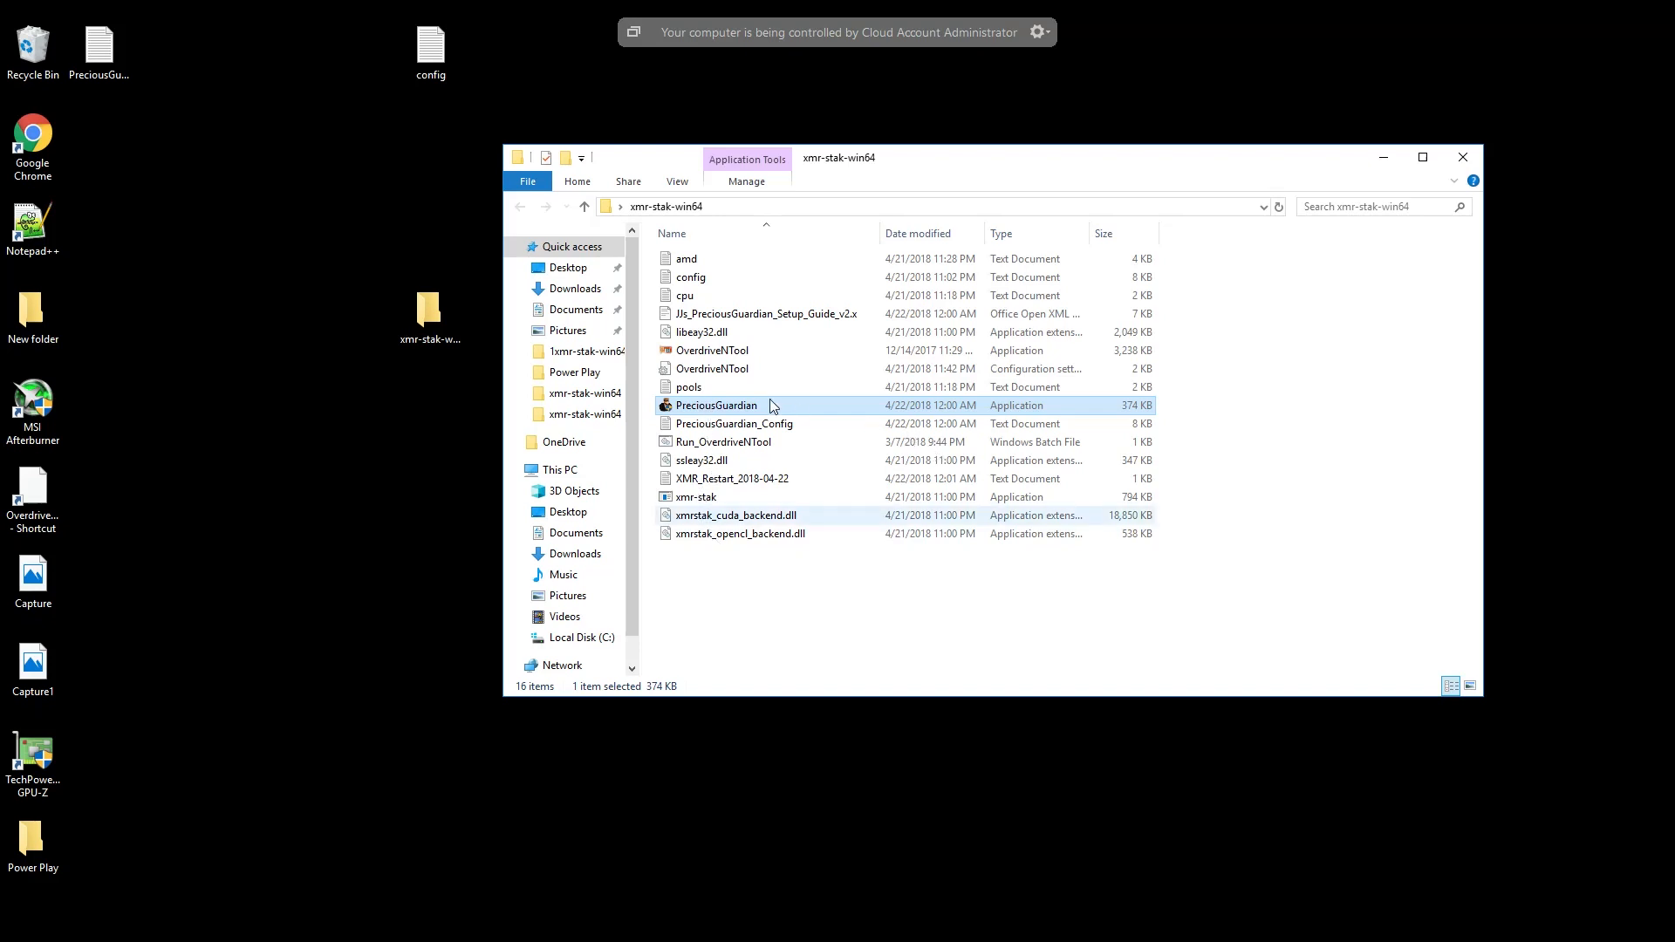
- Set the PreciousGuardian application's compatibility properties to always run this program as an administrator, and apply the change
right_click(727, 408)
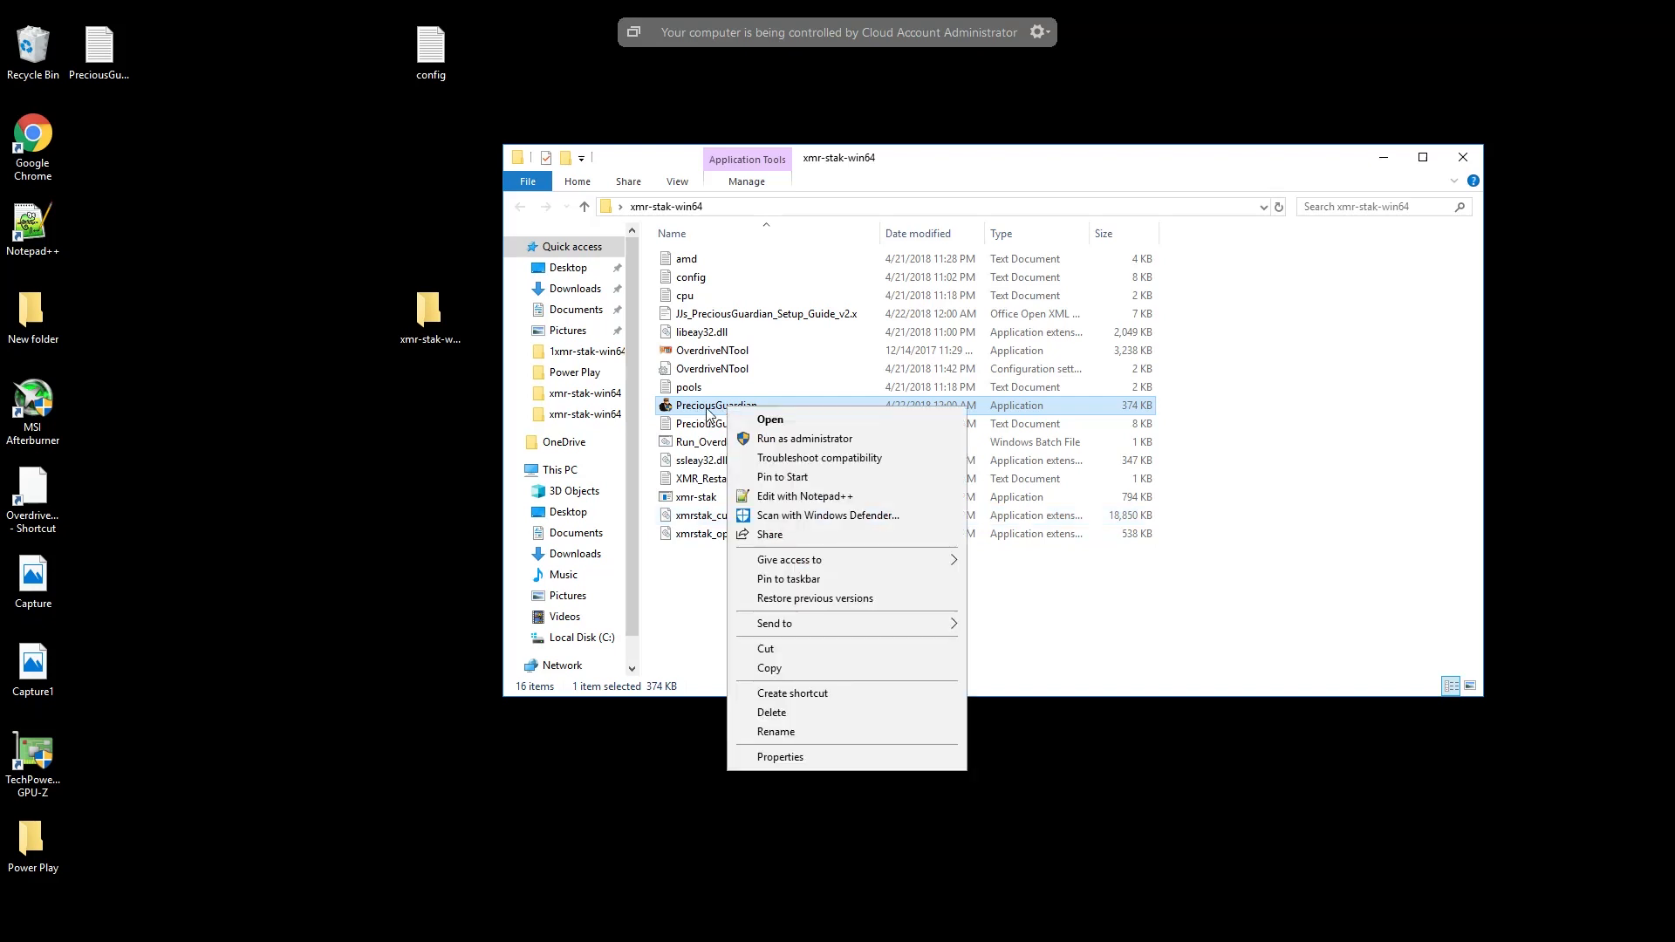
click(799, 764)
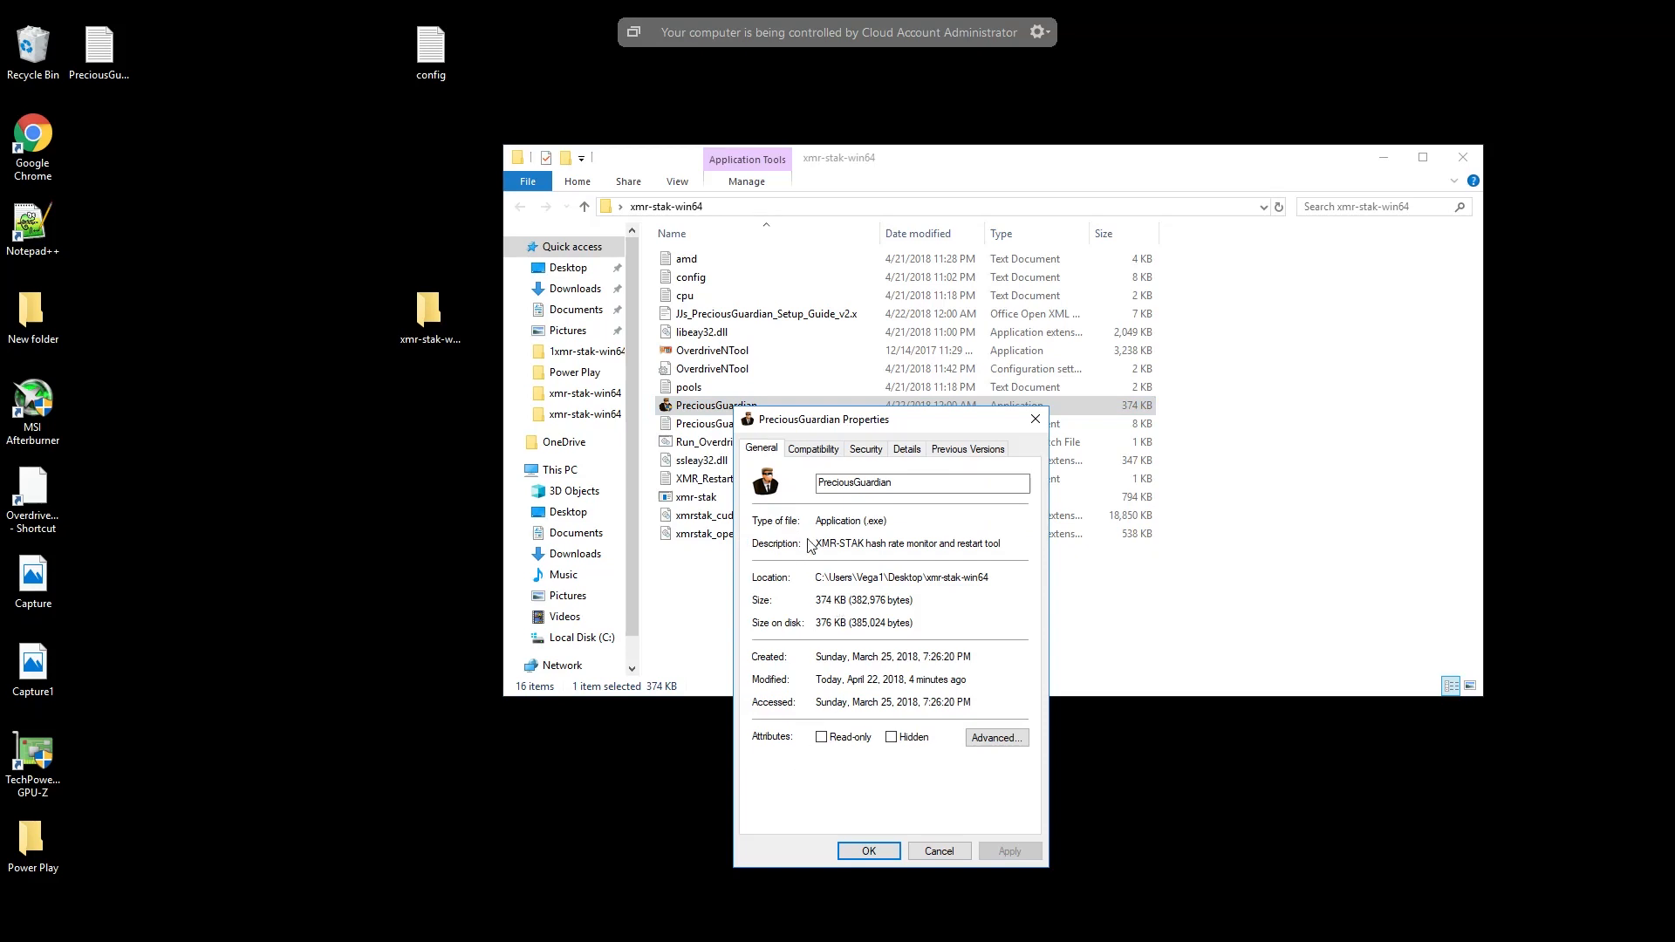
click(813, 449)
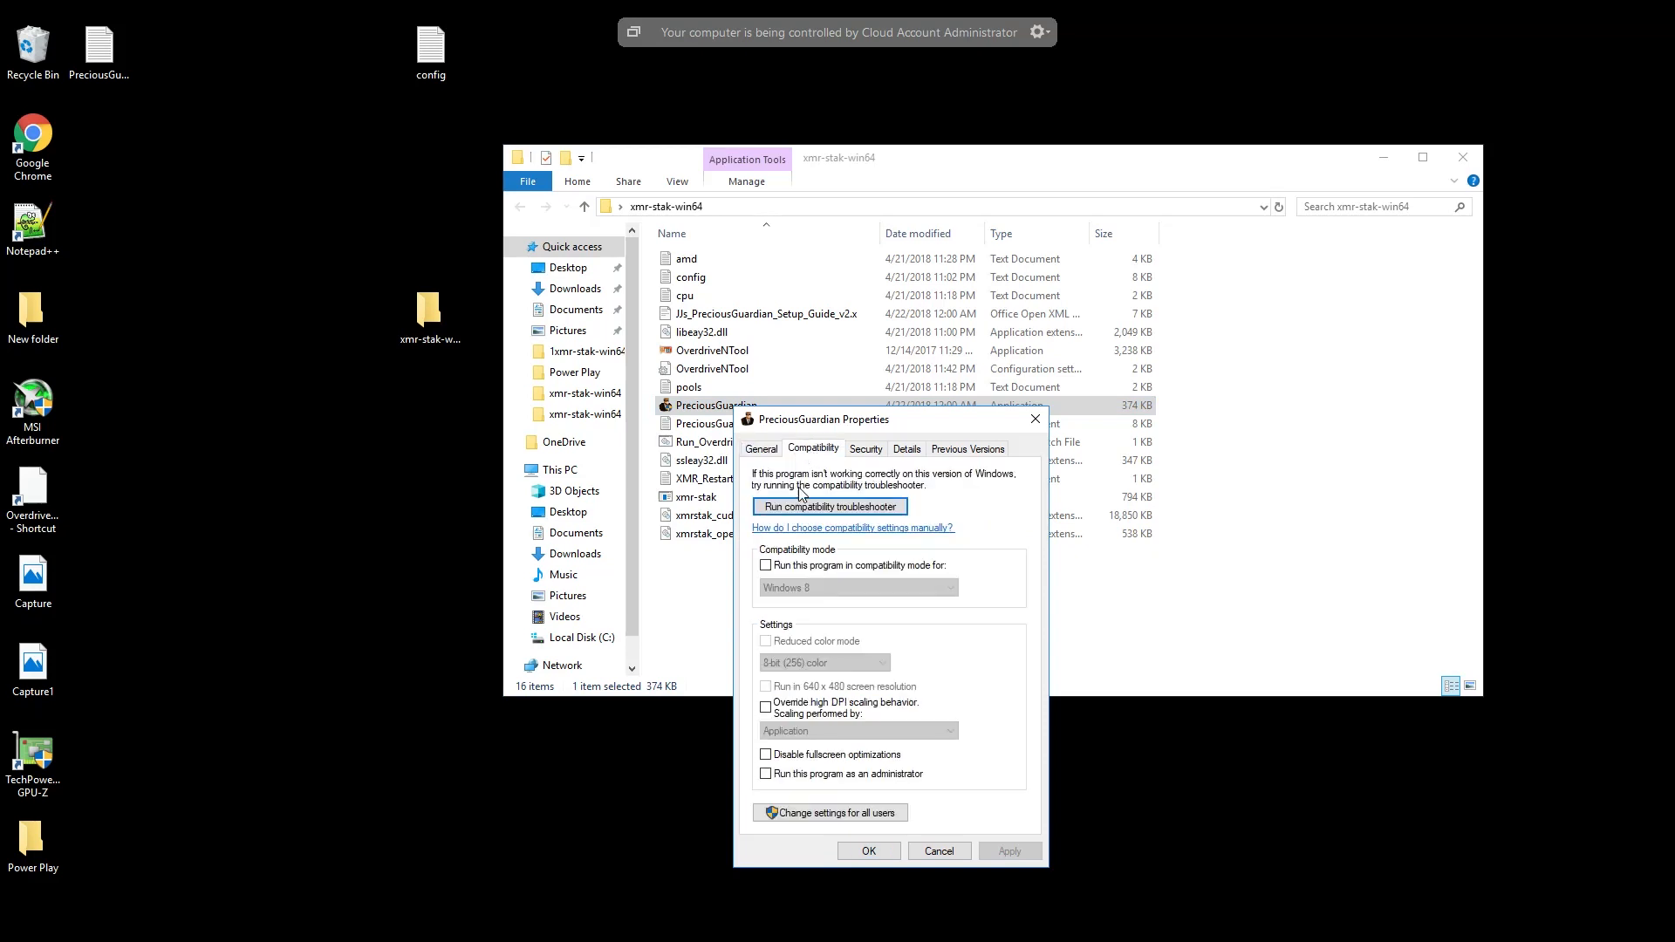
click(767, 775)
click(999, 855)
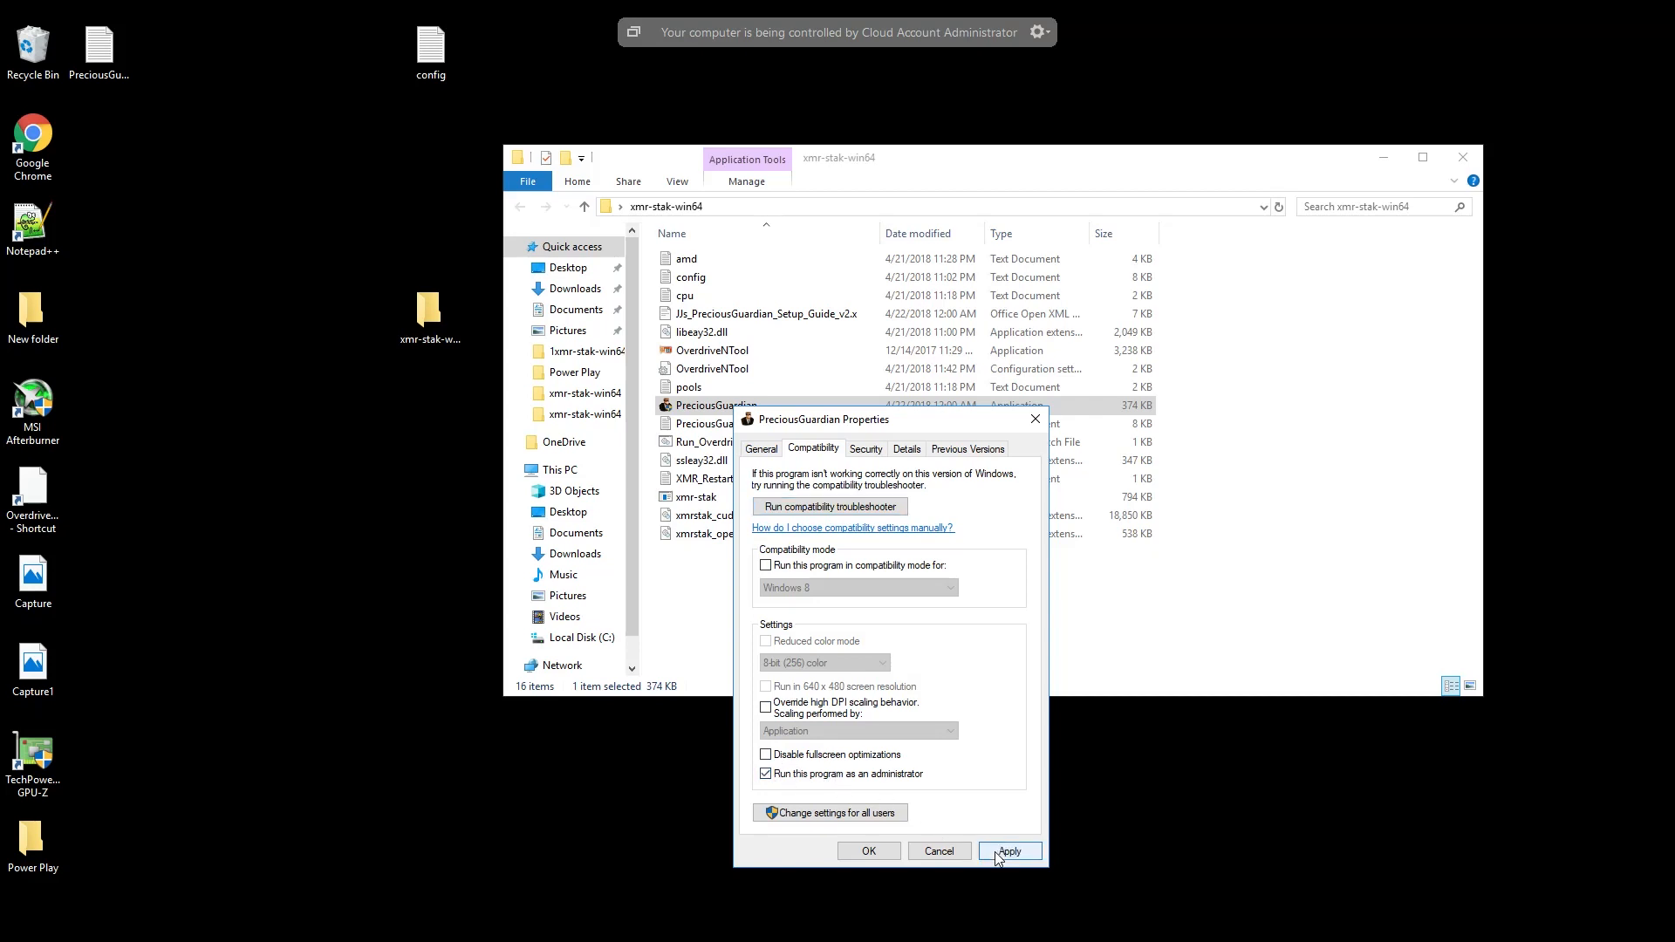
click(868, 851)
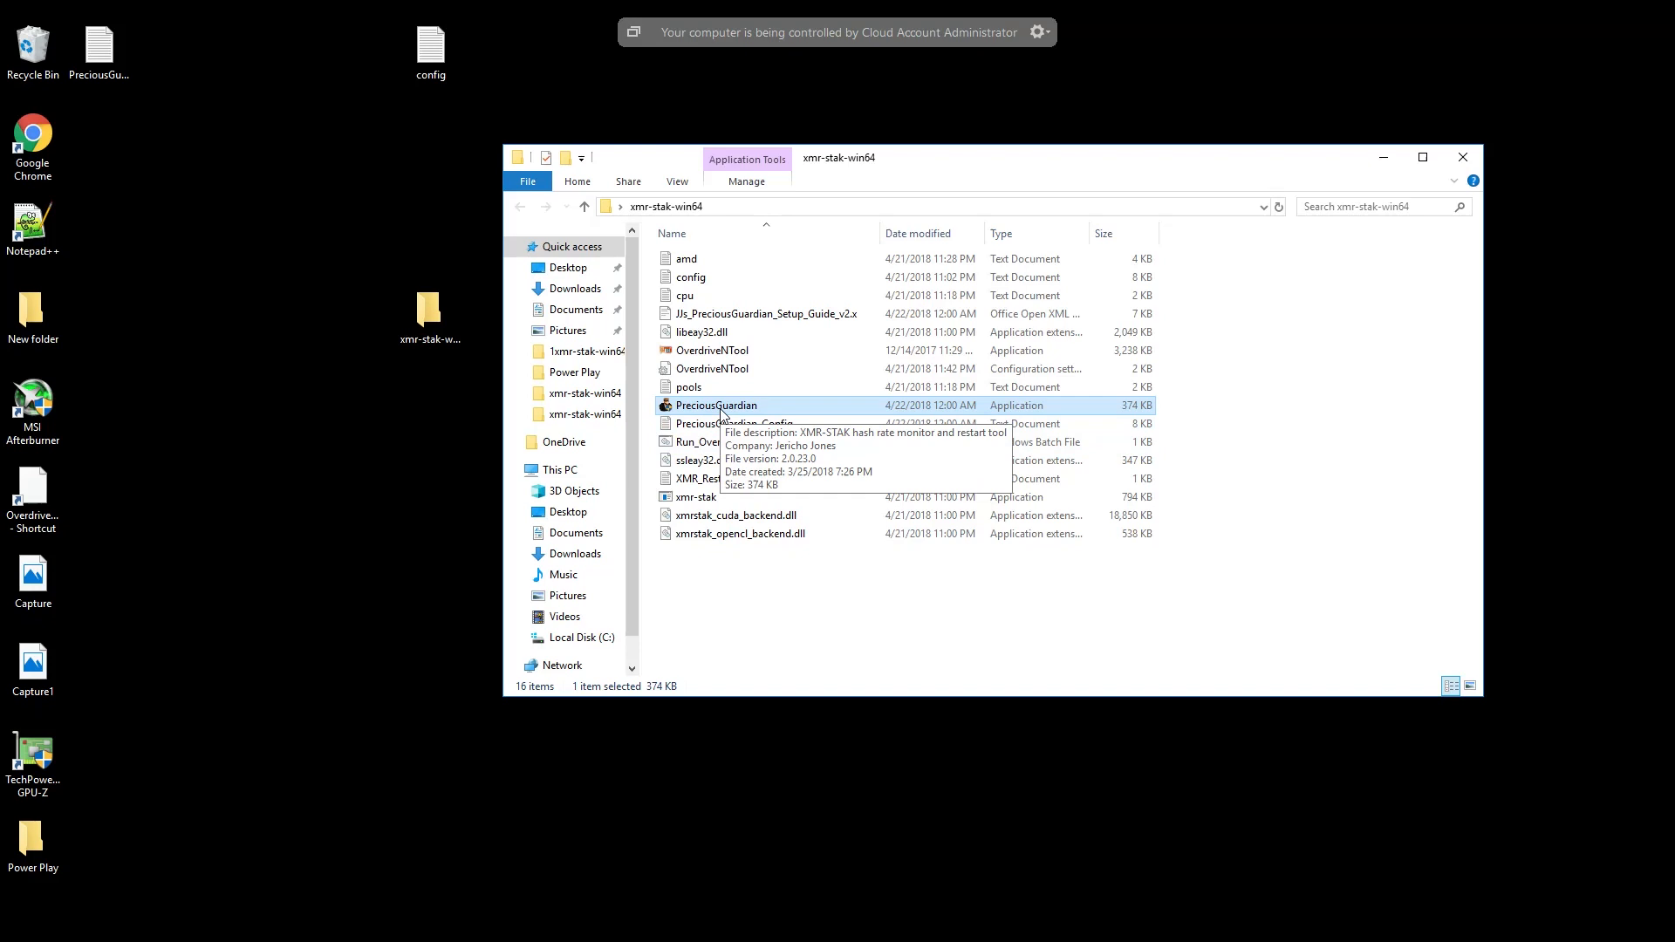
- Launch PreciousGuardian from the xmr-stak-win64 folder and make its console window taller
double_click(716, 406)
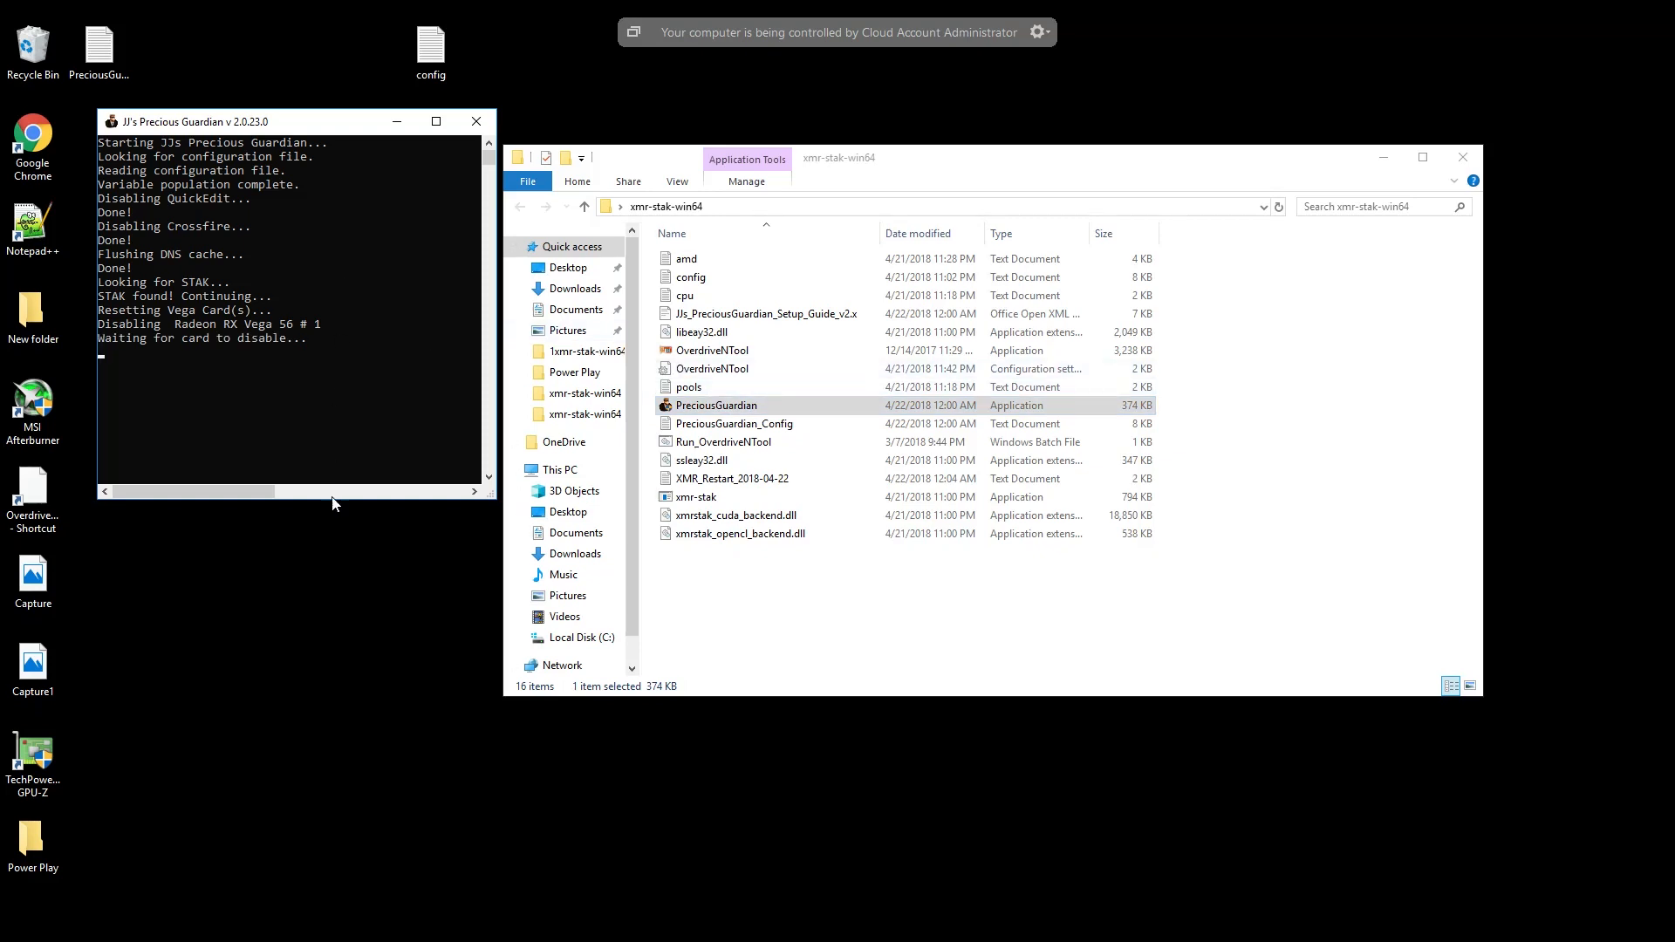
drag(333, 501, 312, 632)
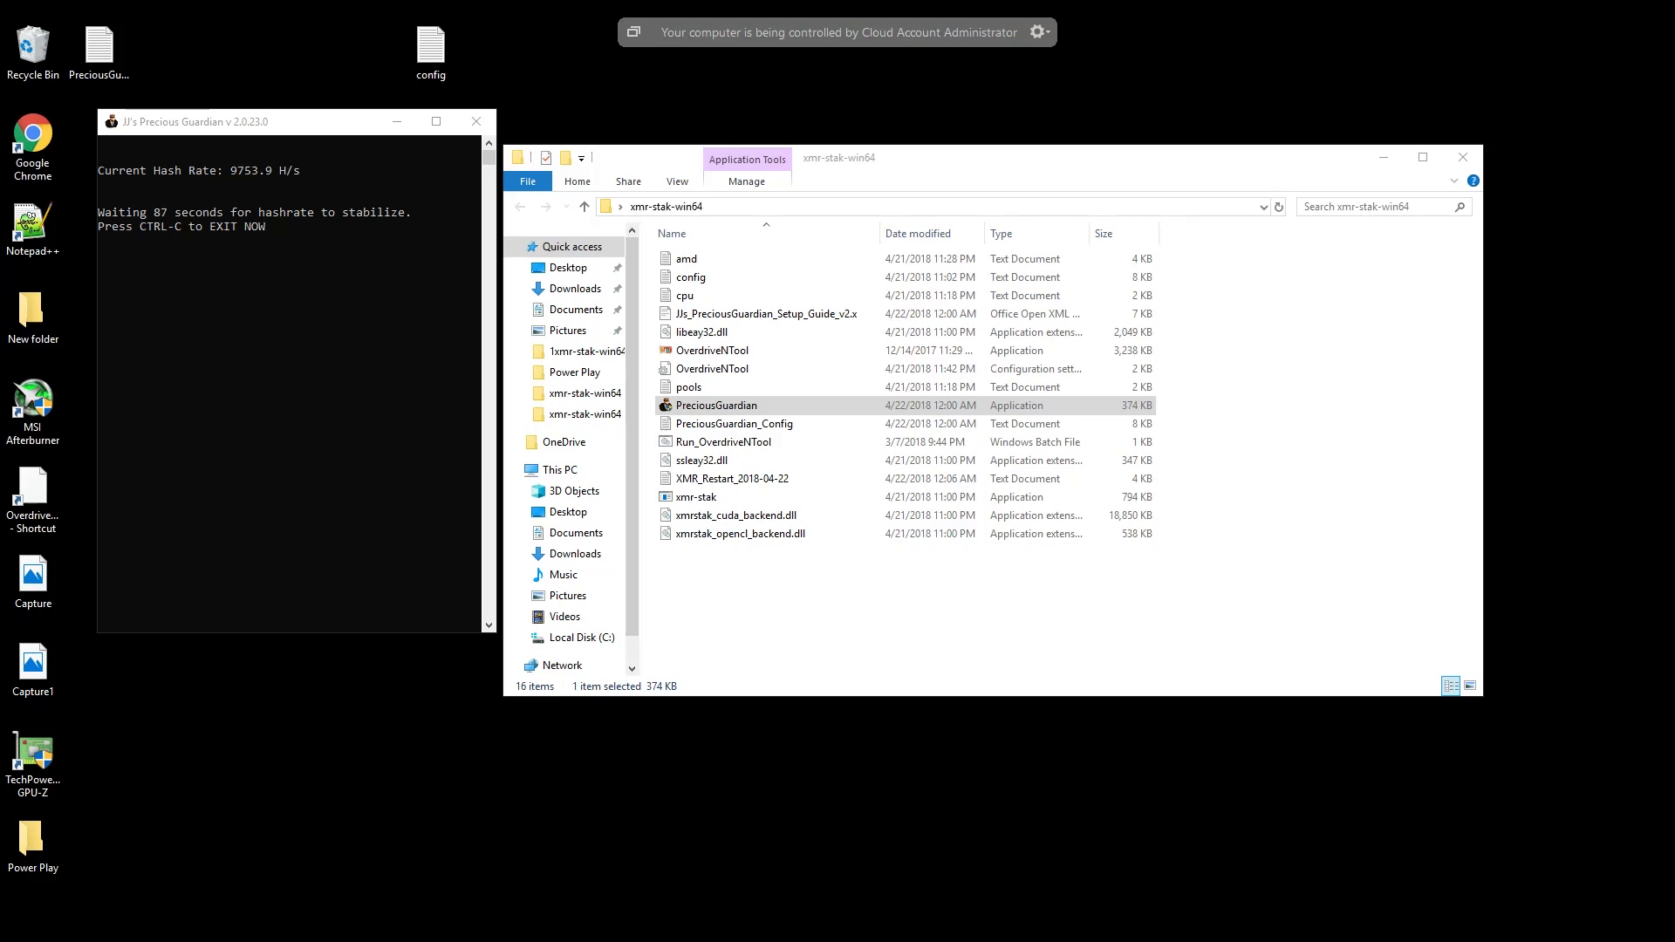
- Switch to Chrome and load the XMR-Stak web report at 127.0.0.1:900 in place of the mining guide page
click(450, 939)
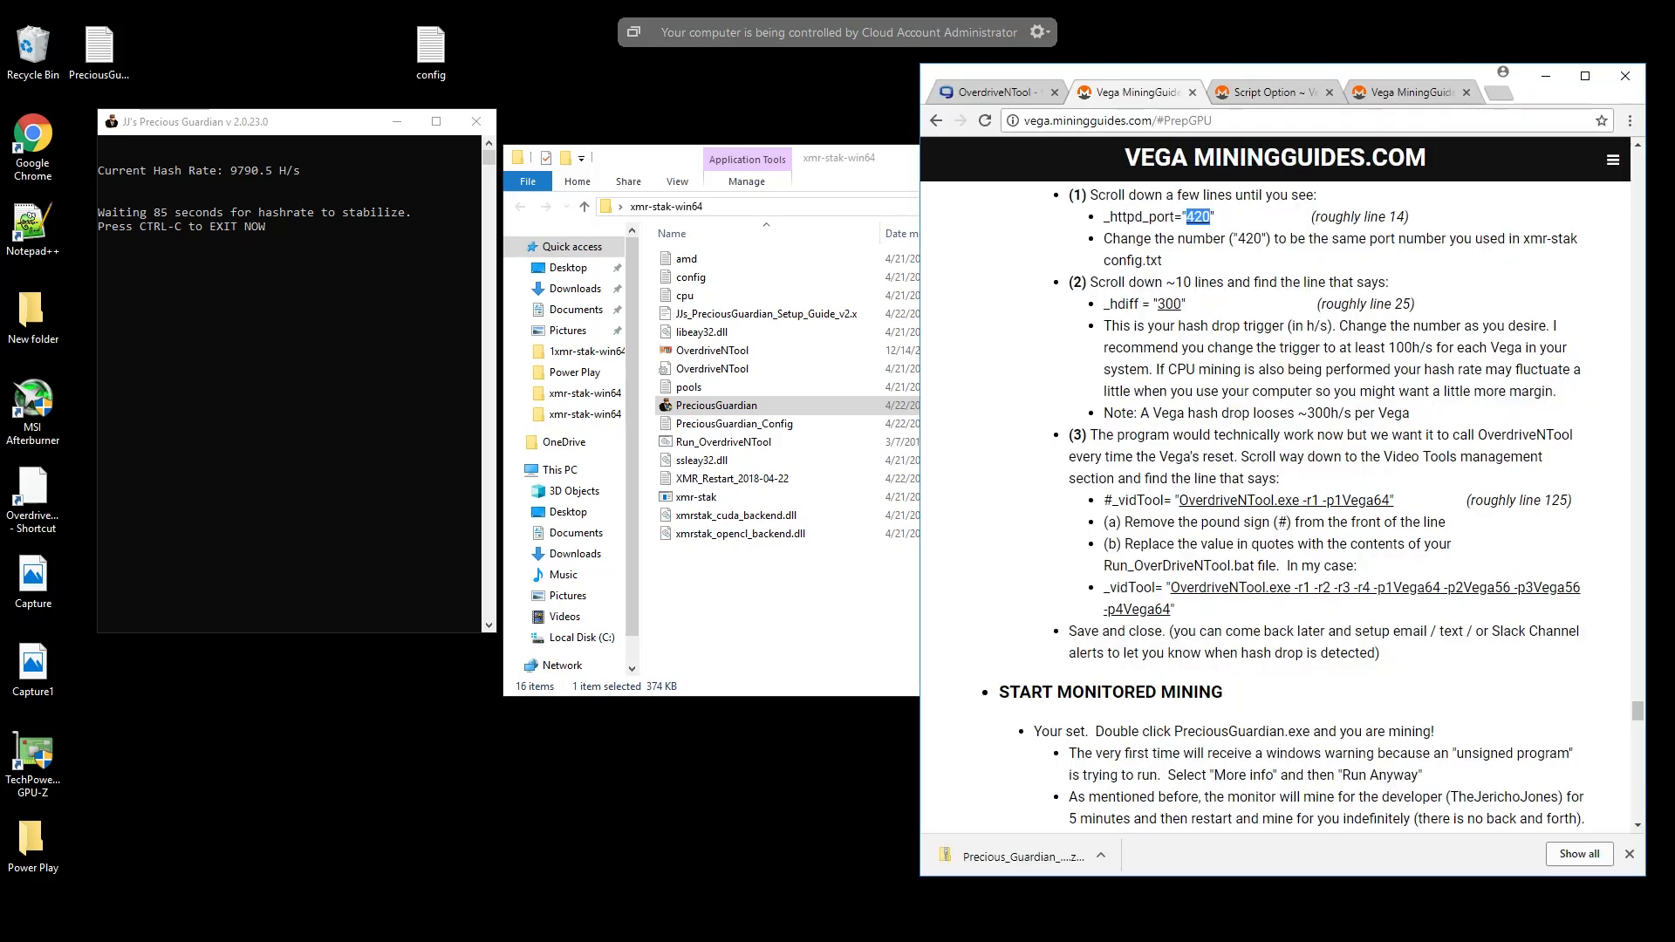
drag(1213, 120, 1021, 120)
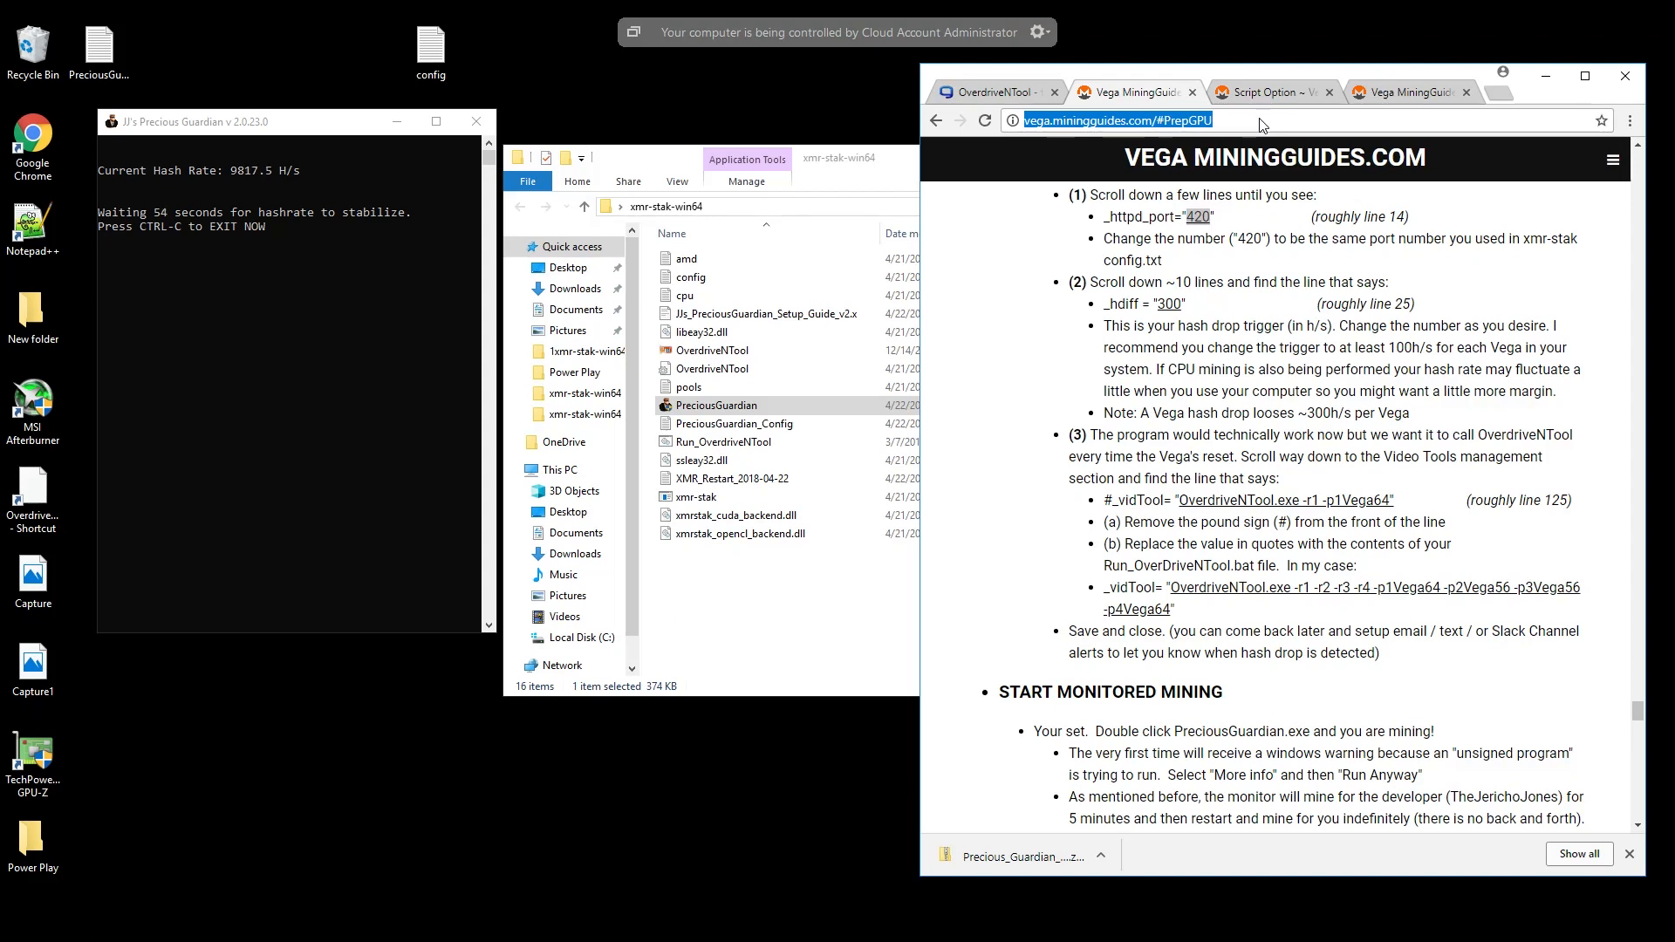
click(1225, 117)
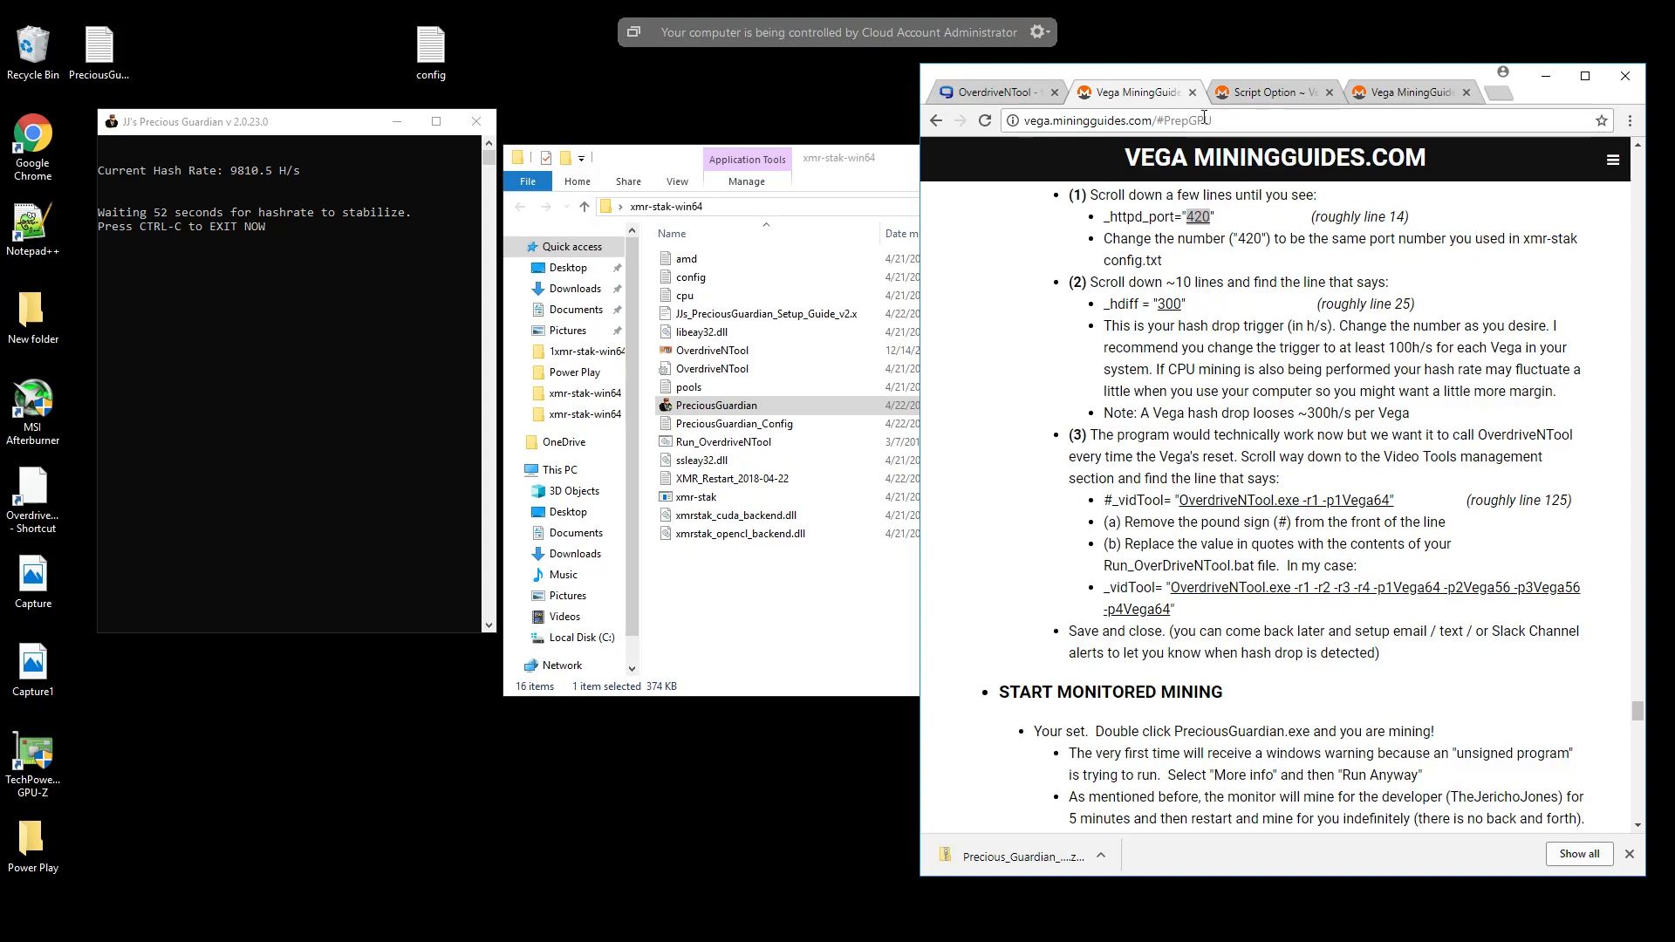
drag(1225, 116, 1021, 123)
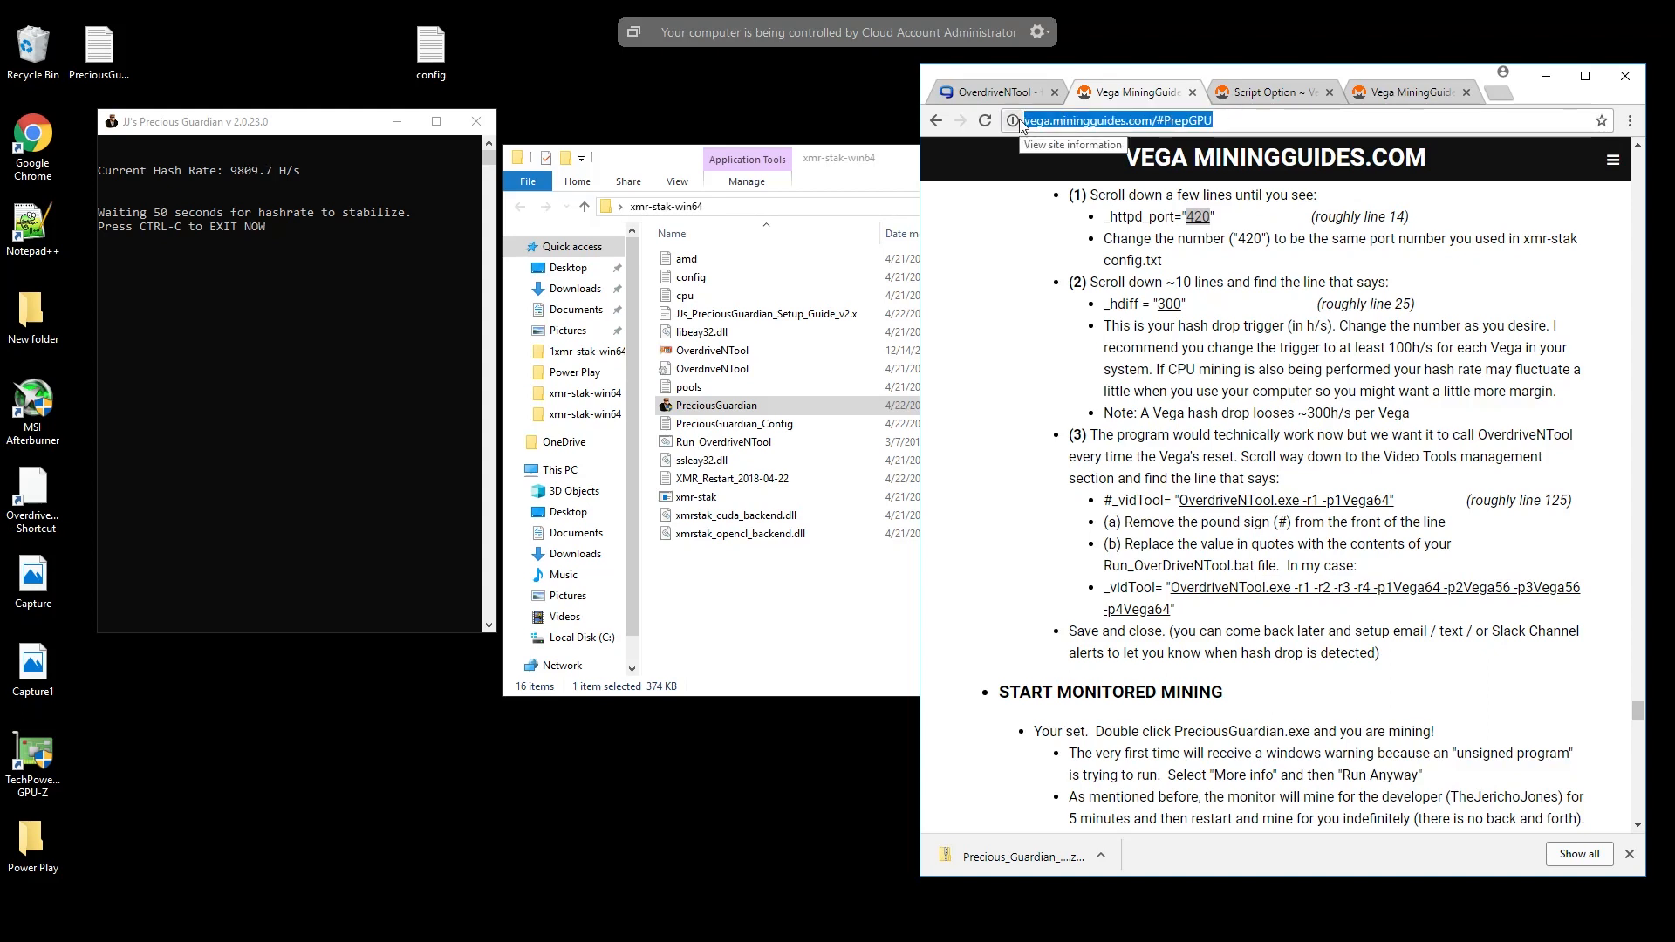
text(12)
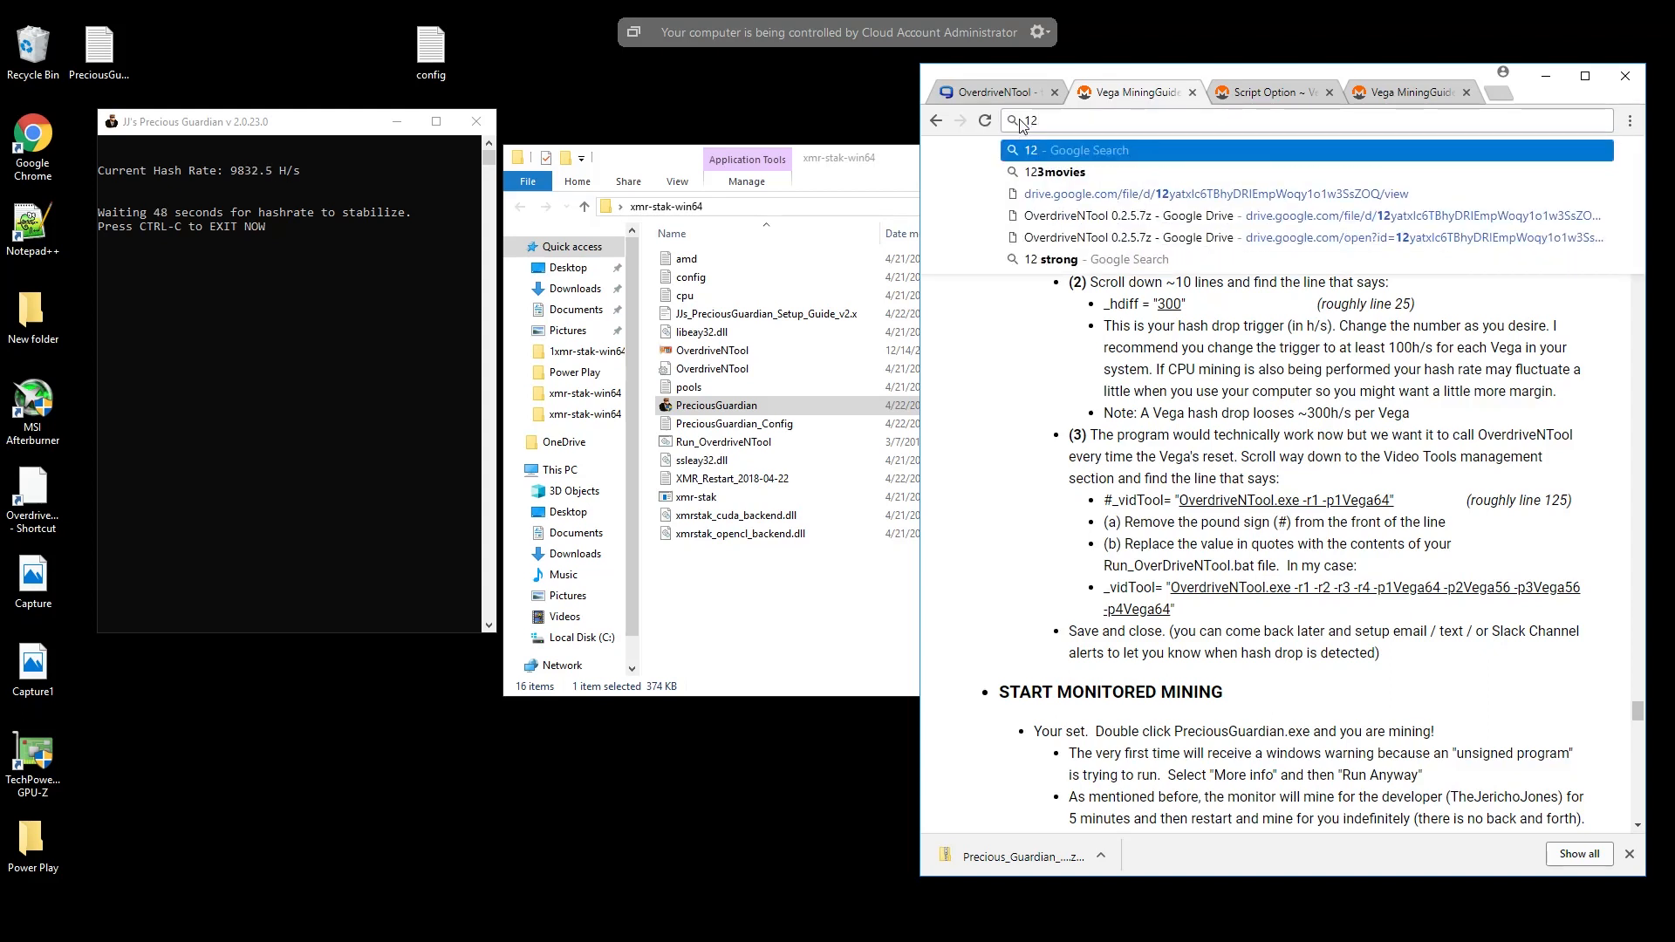
text(7.0.0.1)
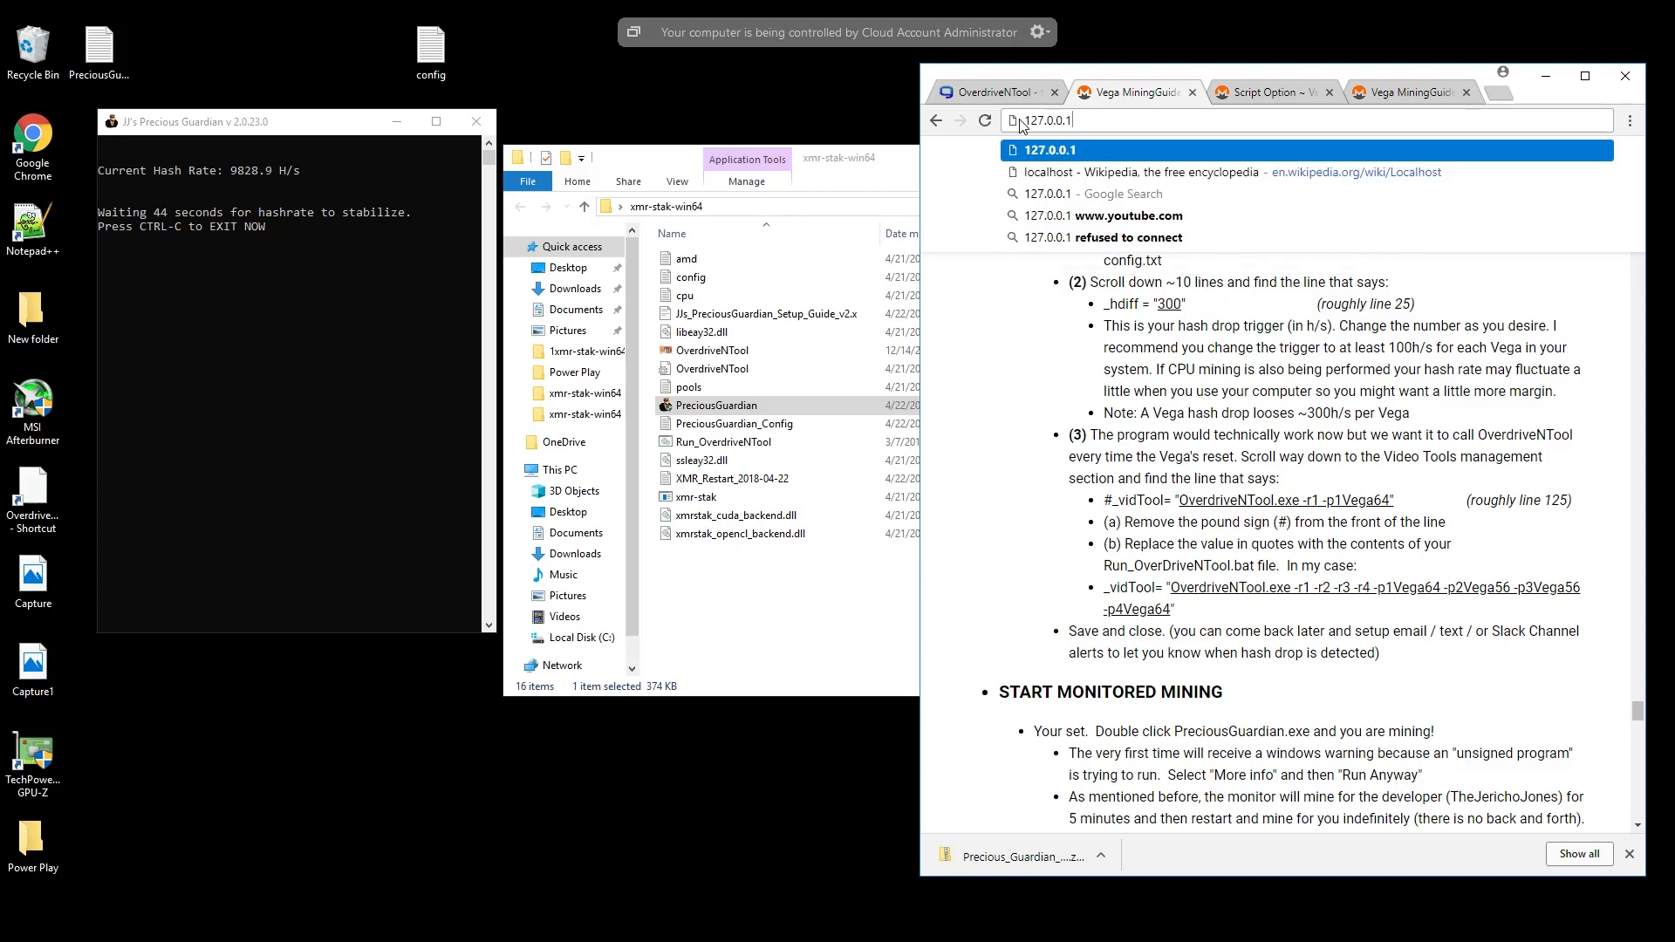
text(:)
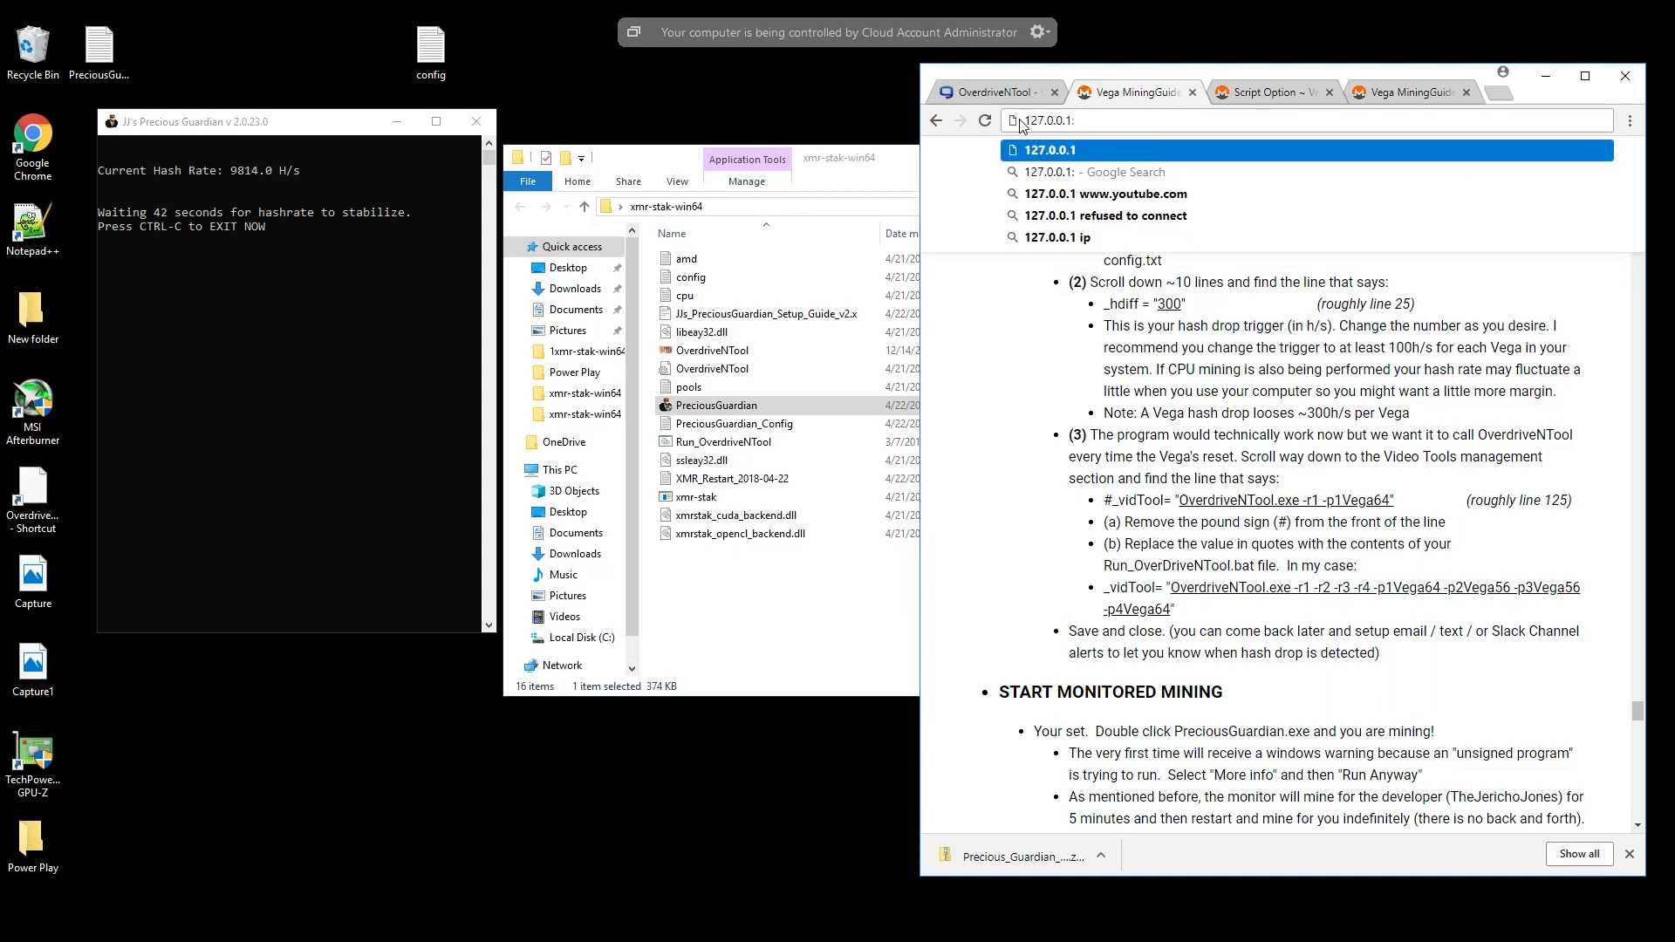
text(900)
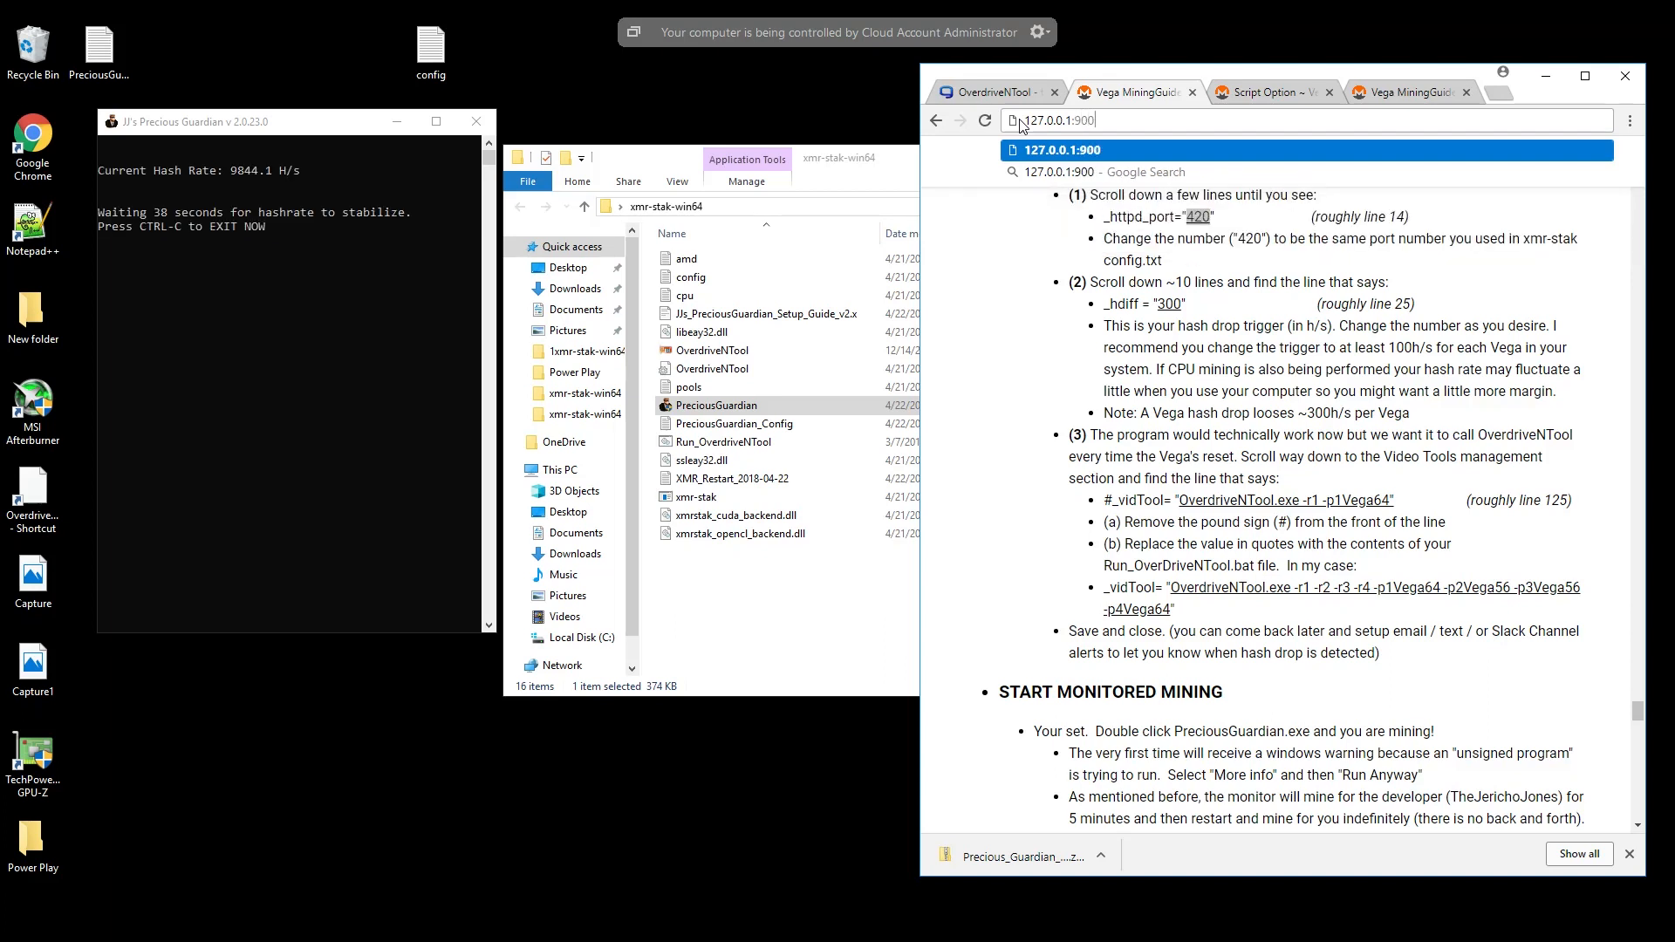
key(Return)
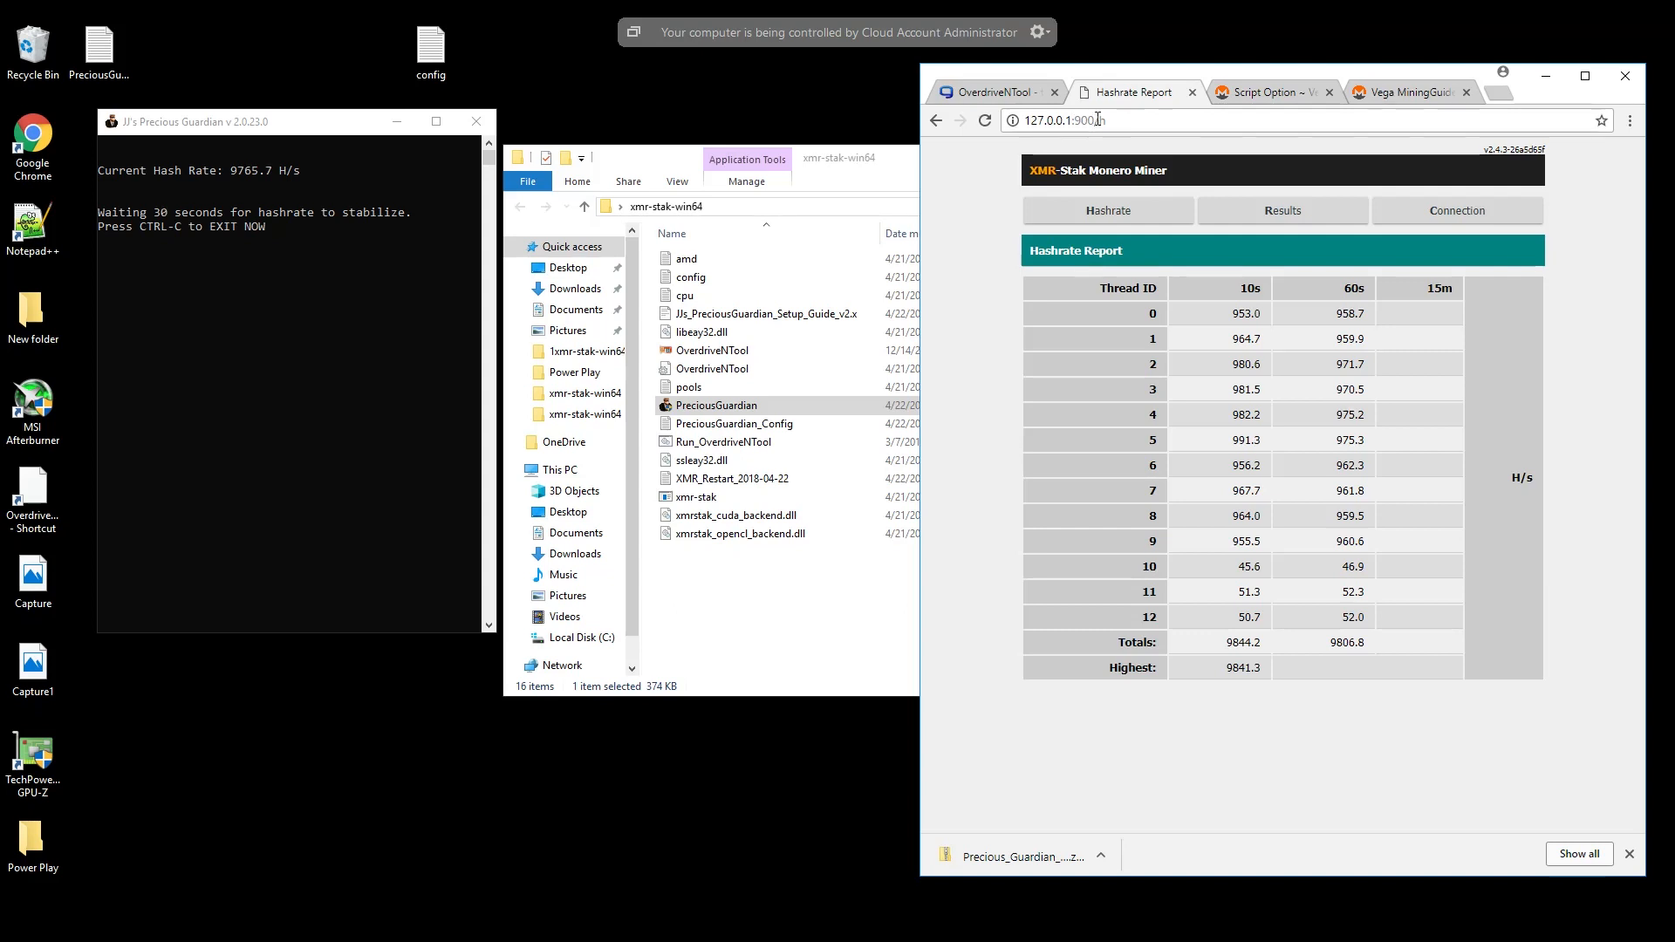
- Maximize the browser, examine the miner's Results report with its good results count and the Connection report, and minimize the browser
click(1588, 77)
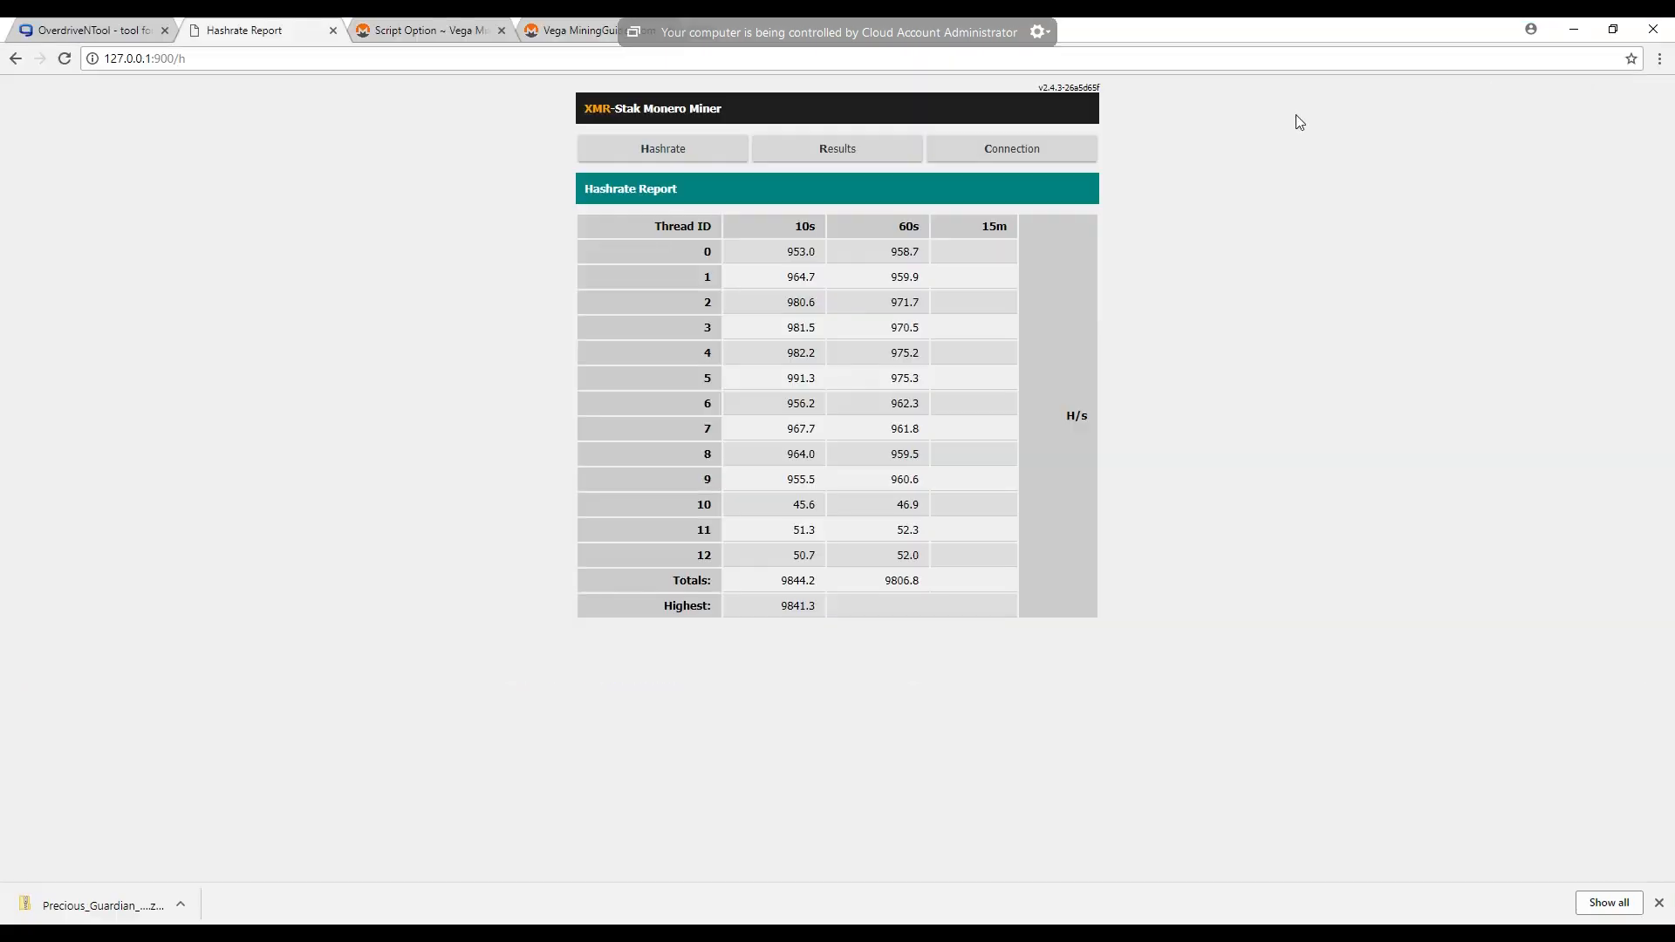
click(798, 153)
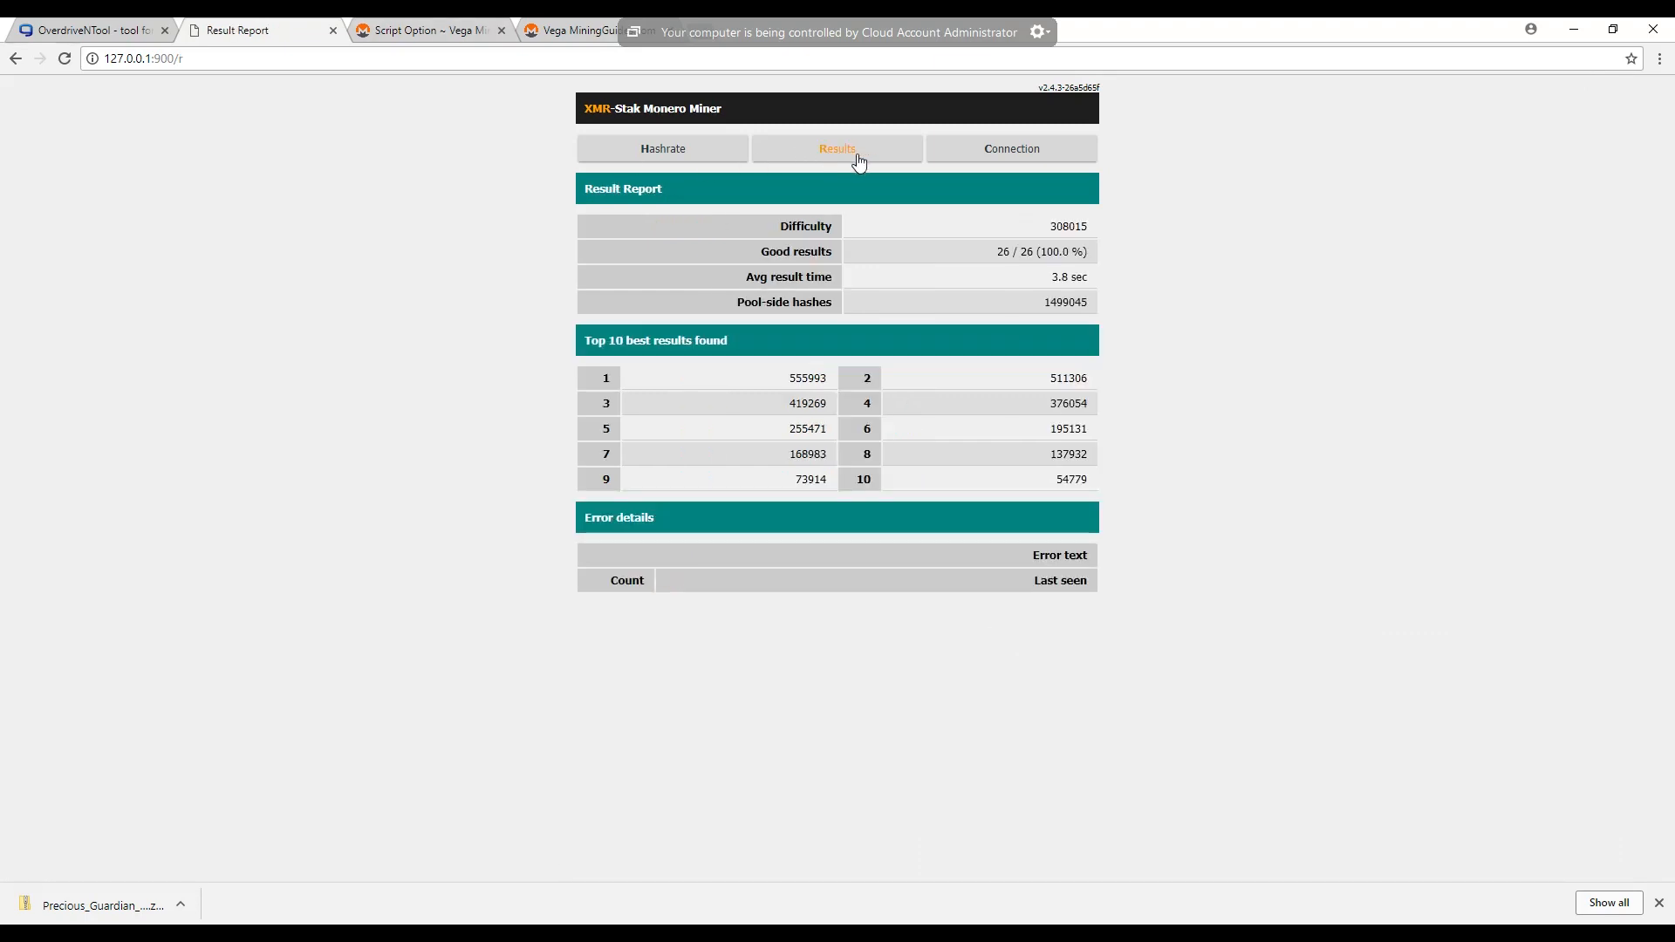
drag(1036, 253, 990, 252)
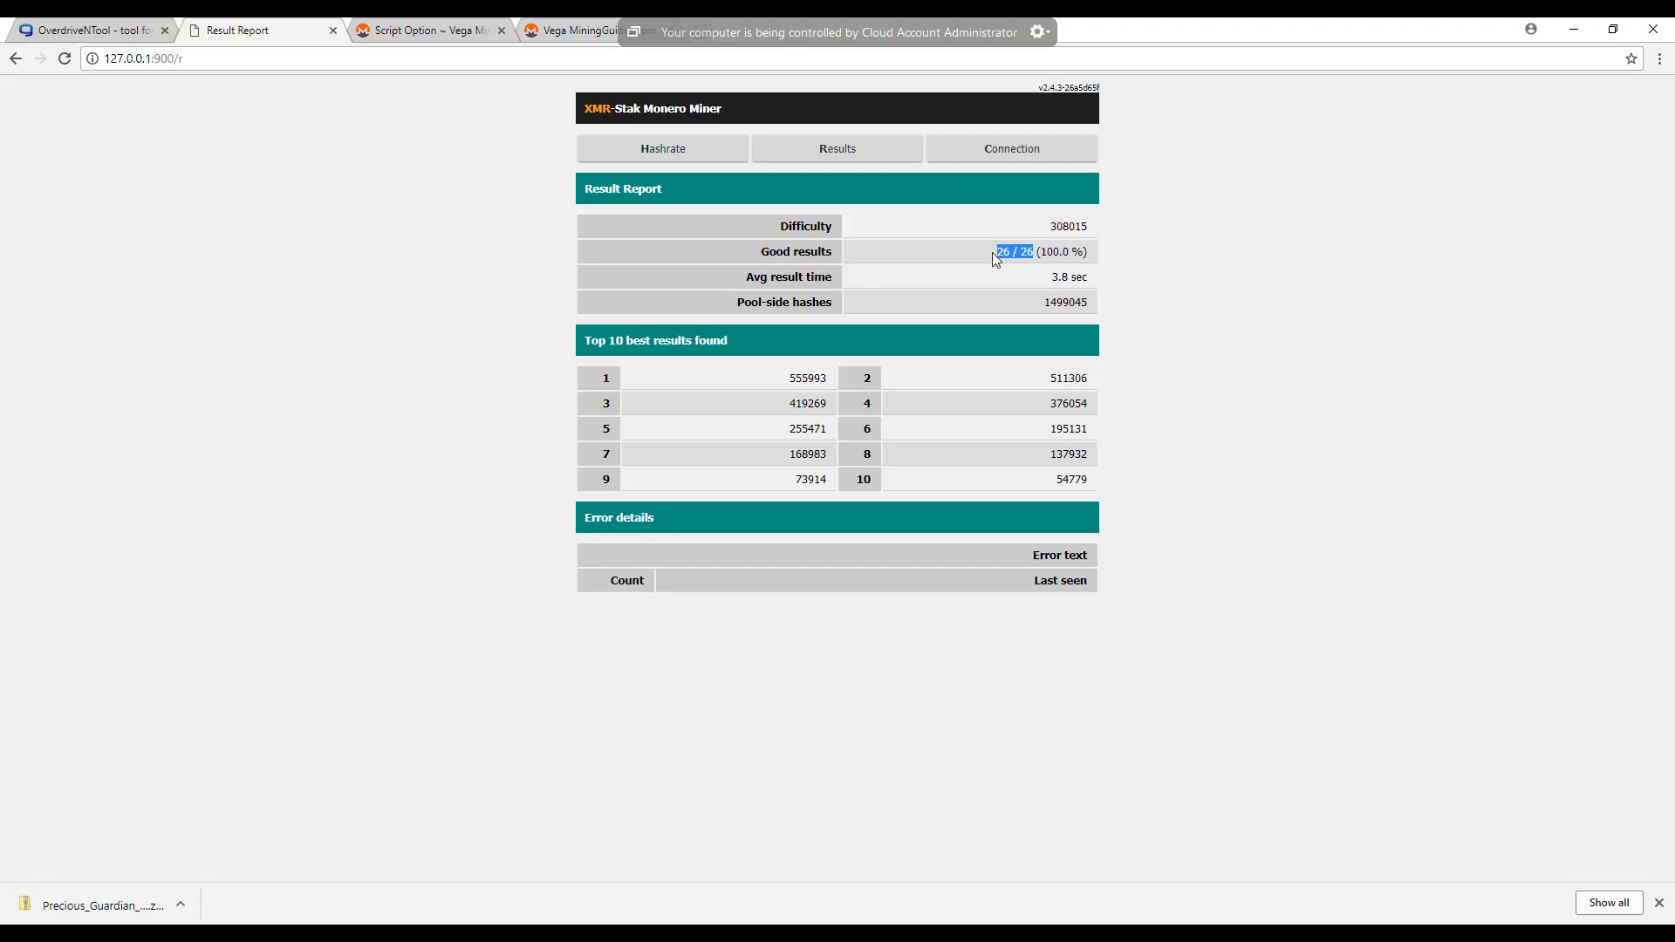
click(1014, 155)
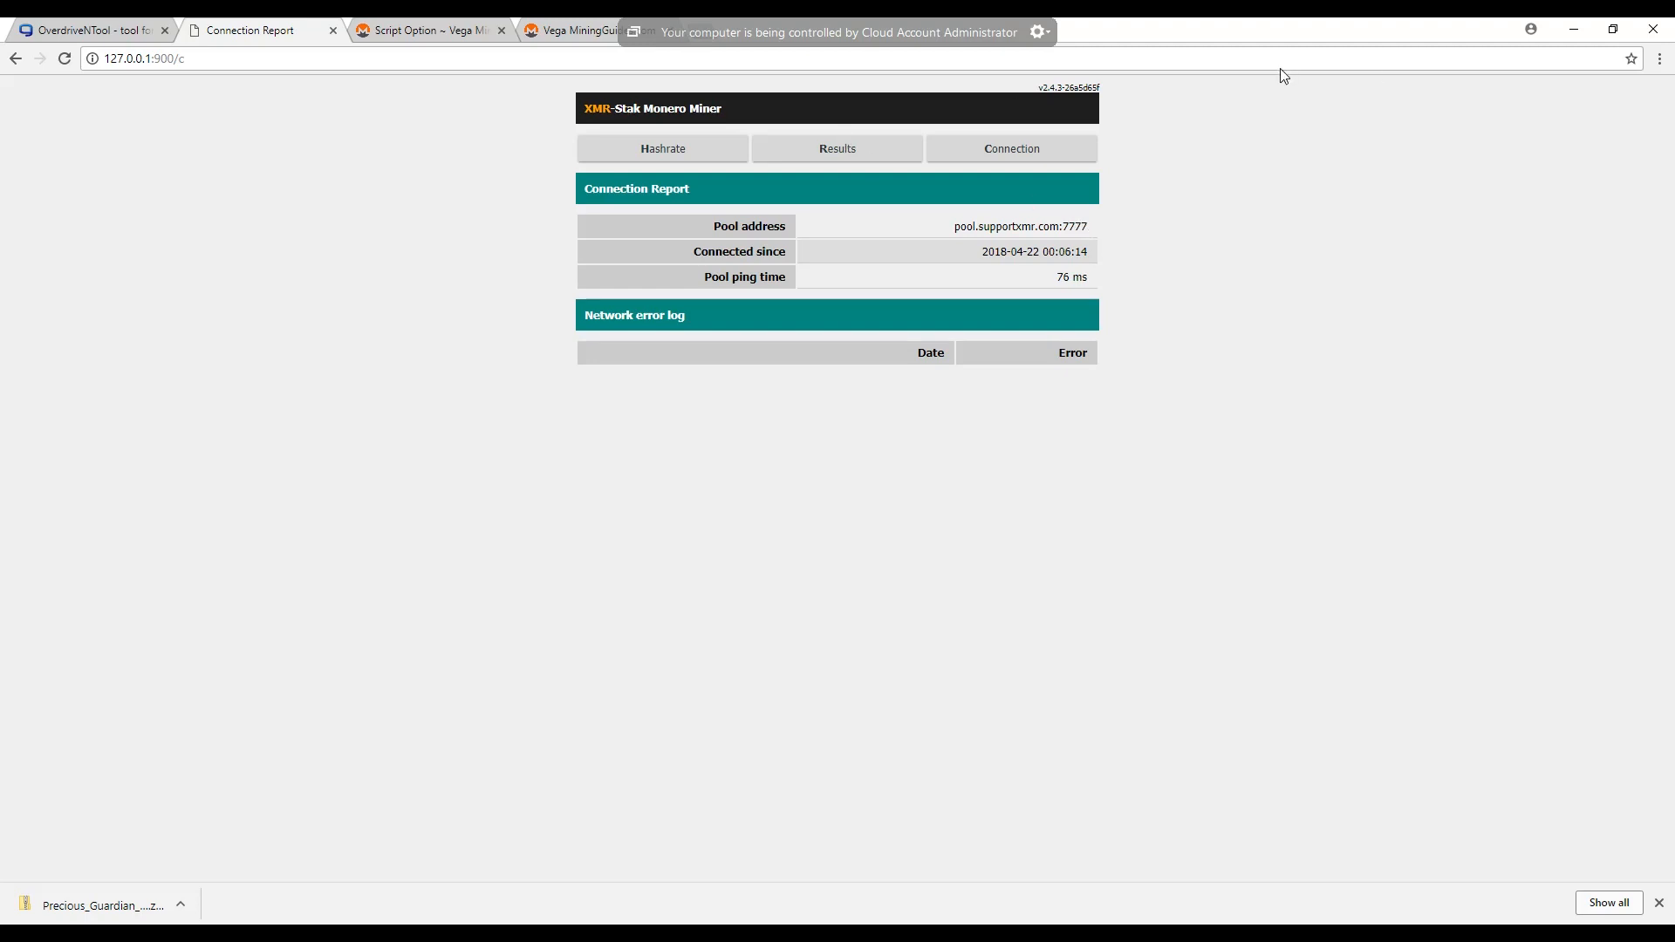
click(1575, 33)
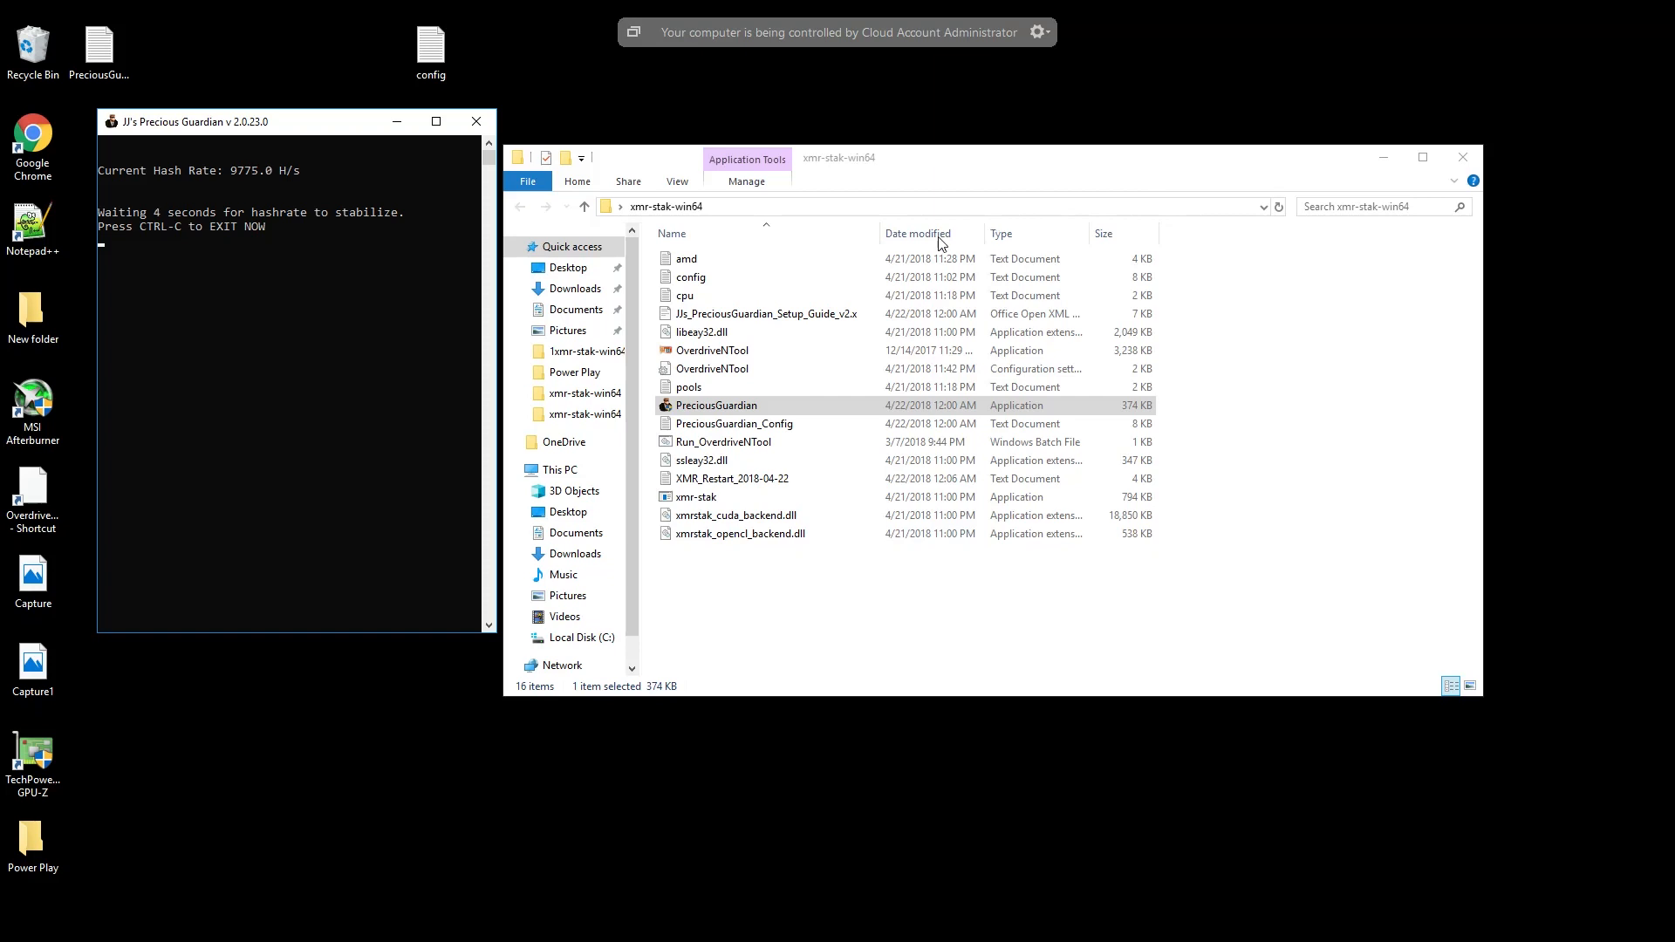
- Open JJs_PreciousGuardian_Setup_Guide_v2.x, read the developer mining time and application setup notes, and close the guide
click(722, 318)
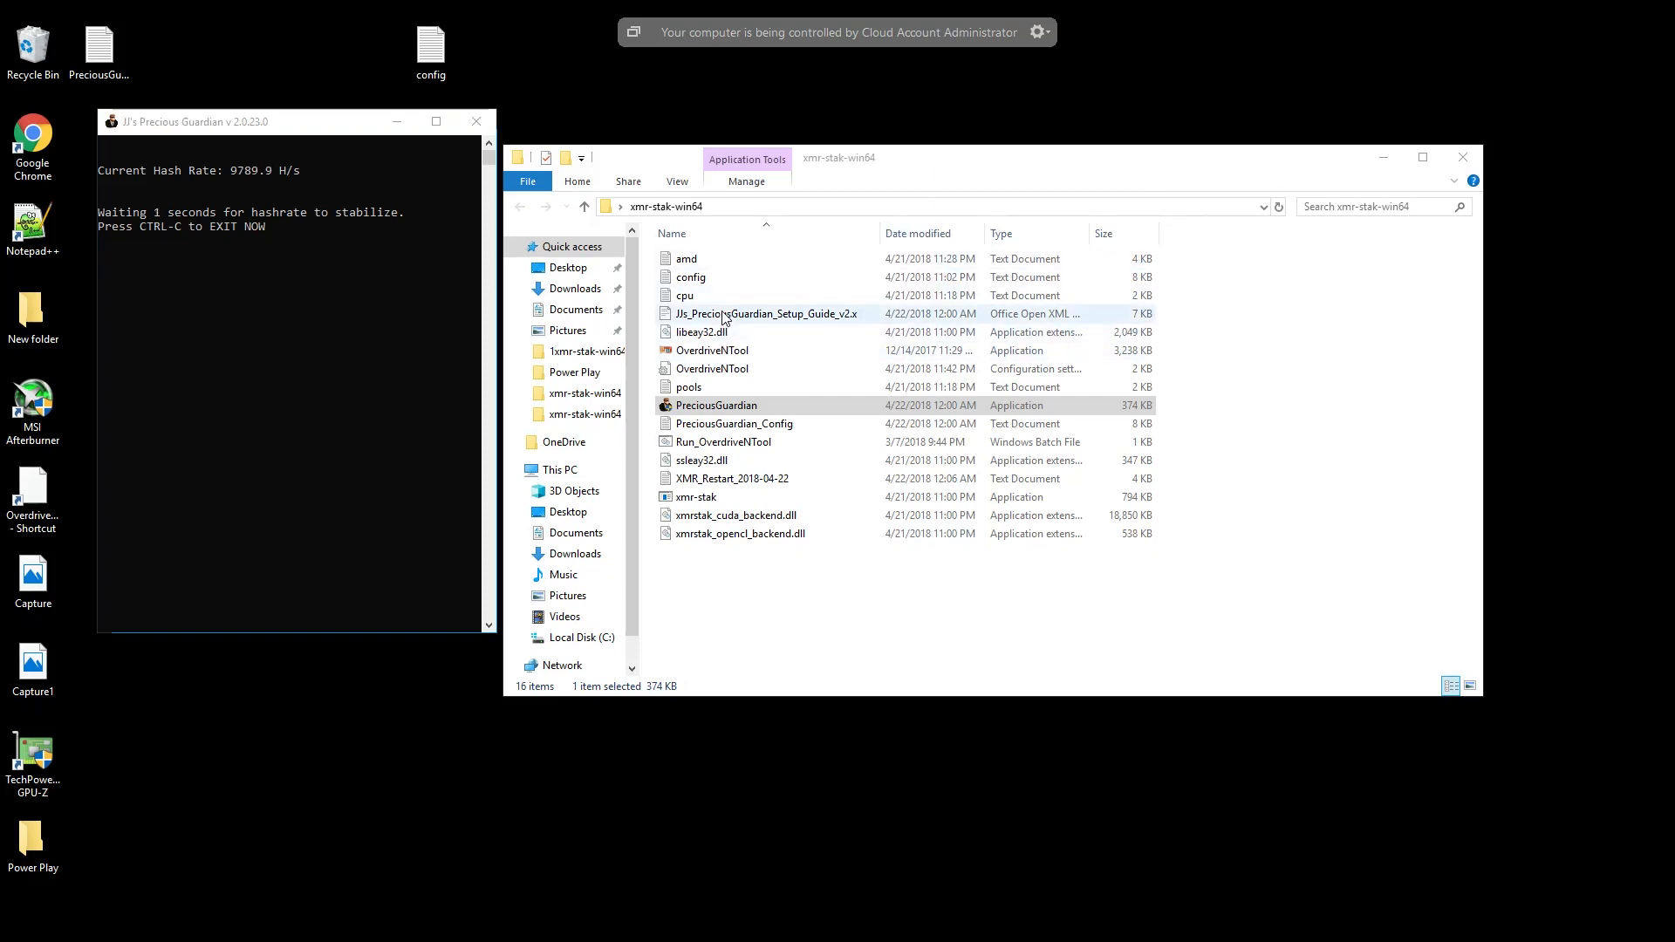
double_click(722, 316)
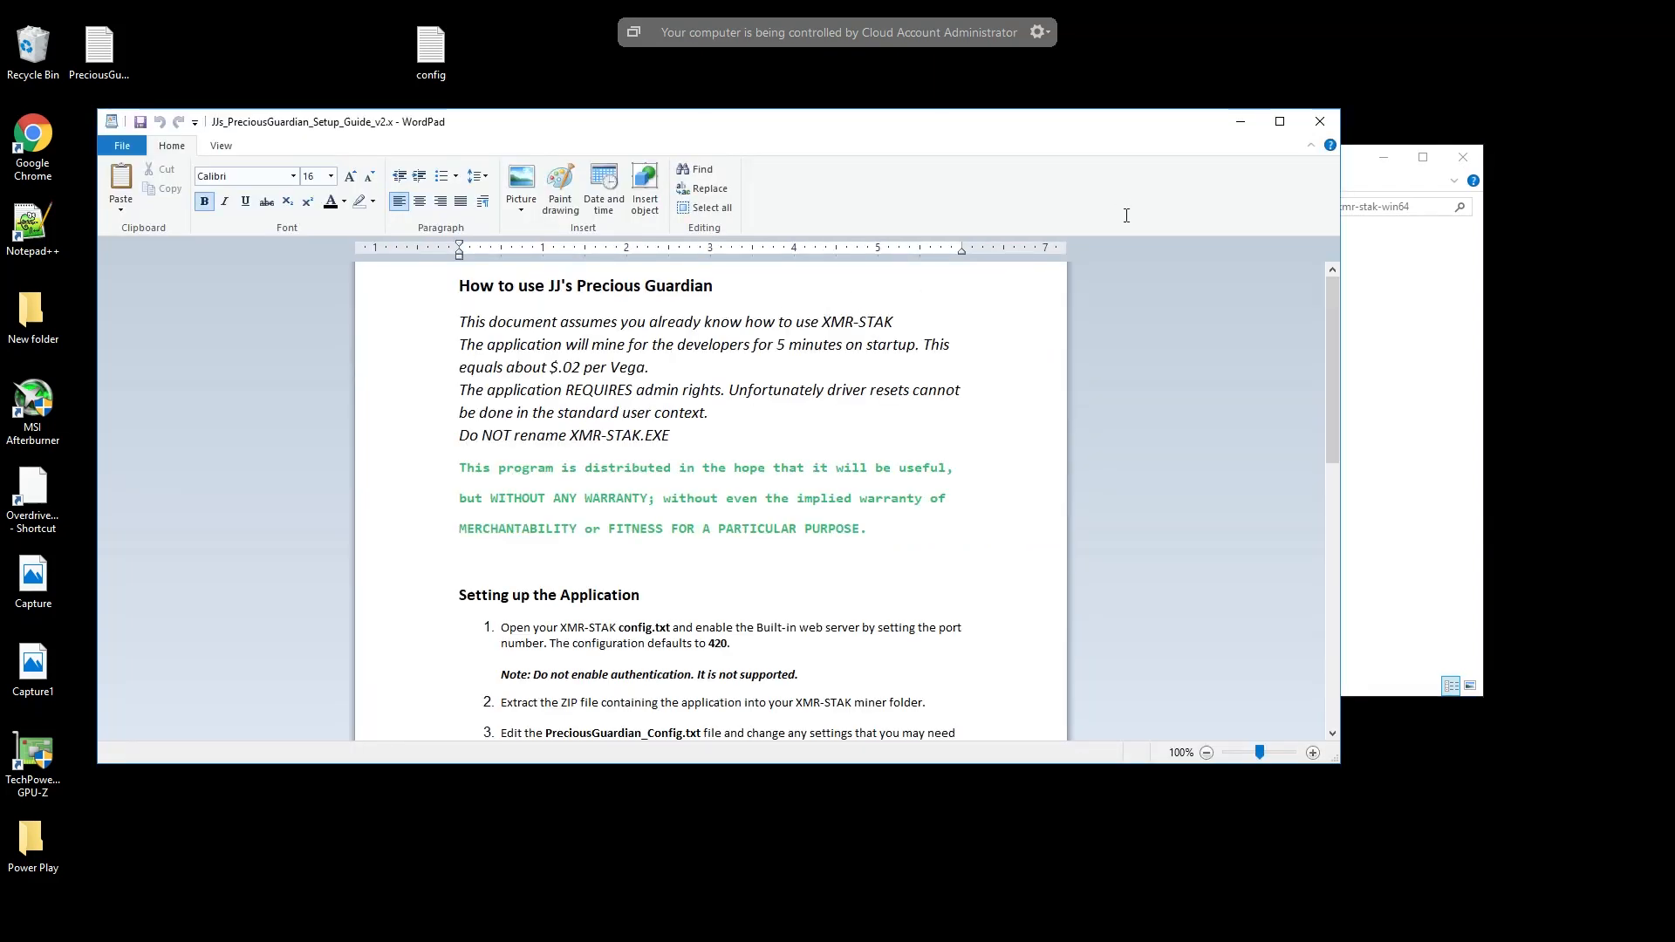
drag(1090, 117, 1402, 92)
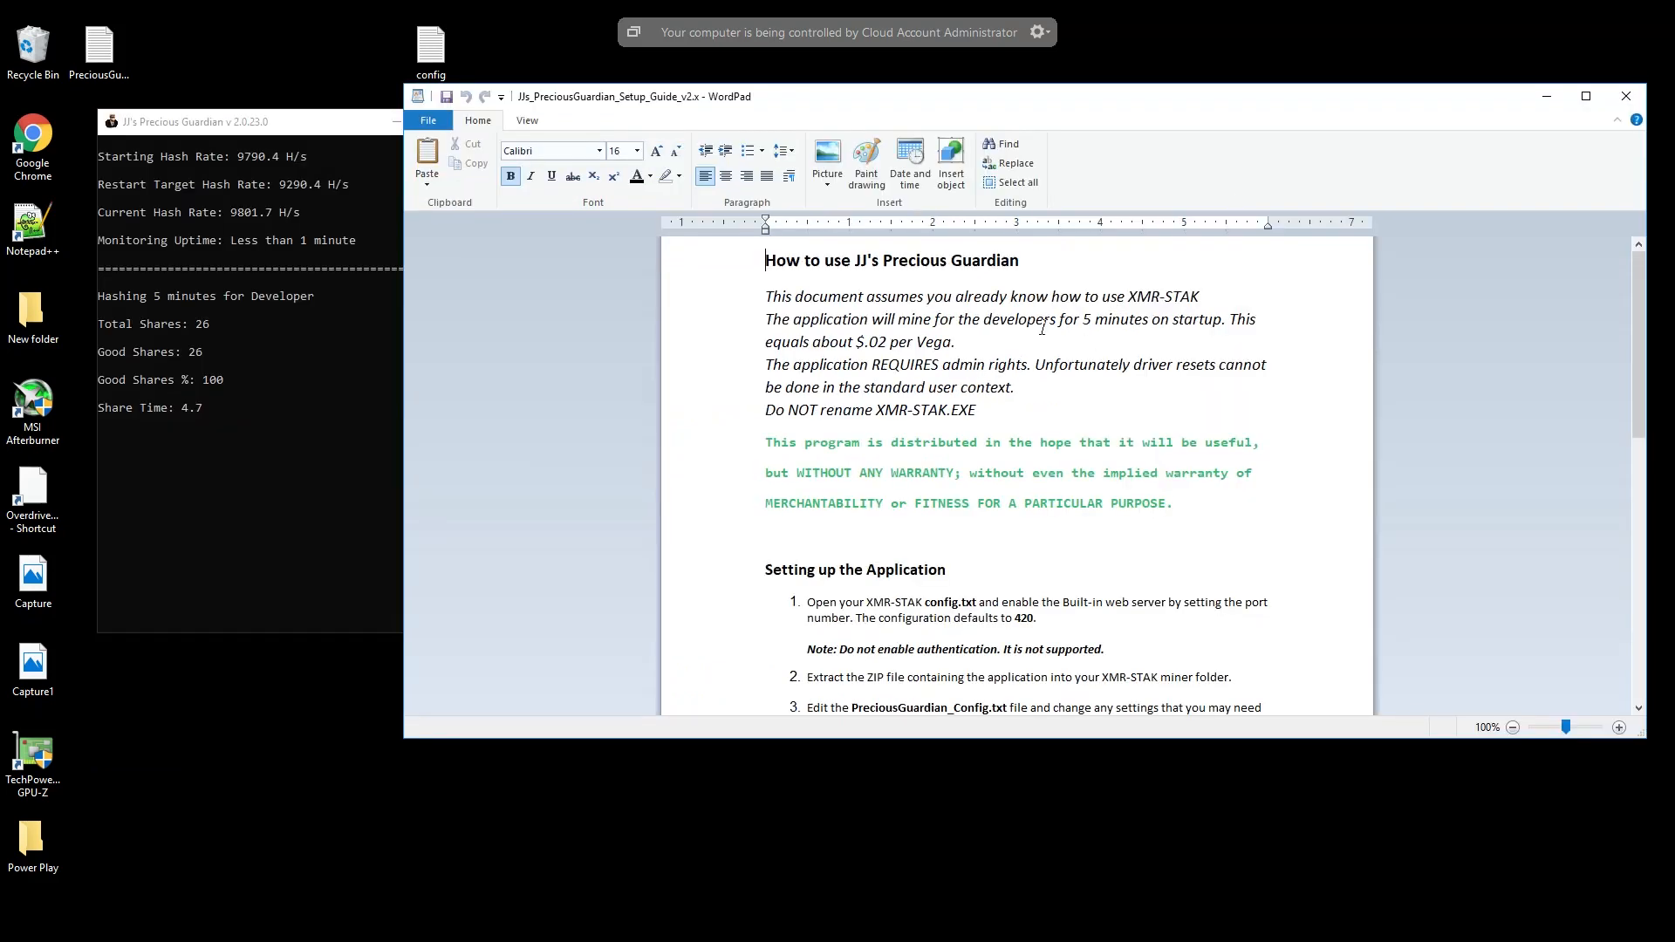
double_click(1091, 320)
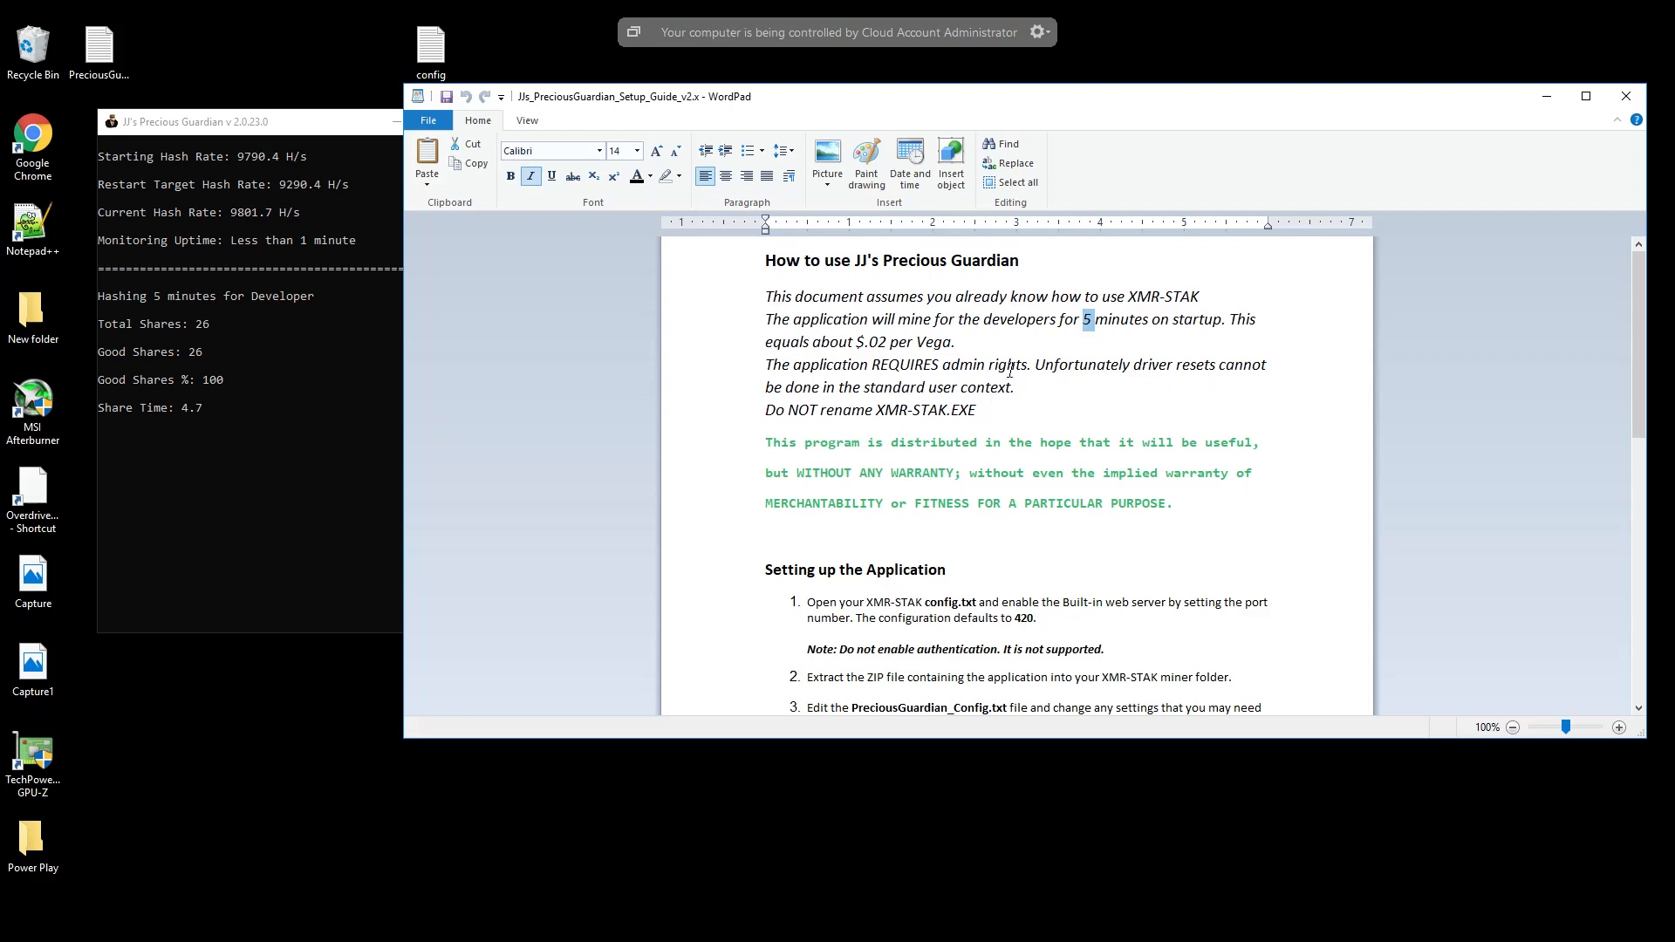
scroll(997, 414, down, 5)
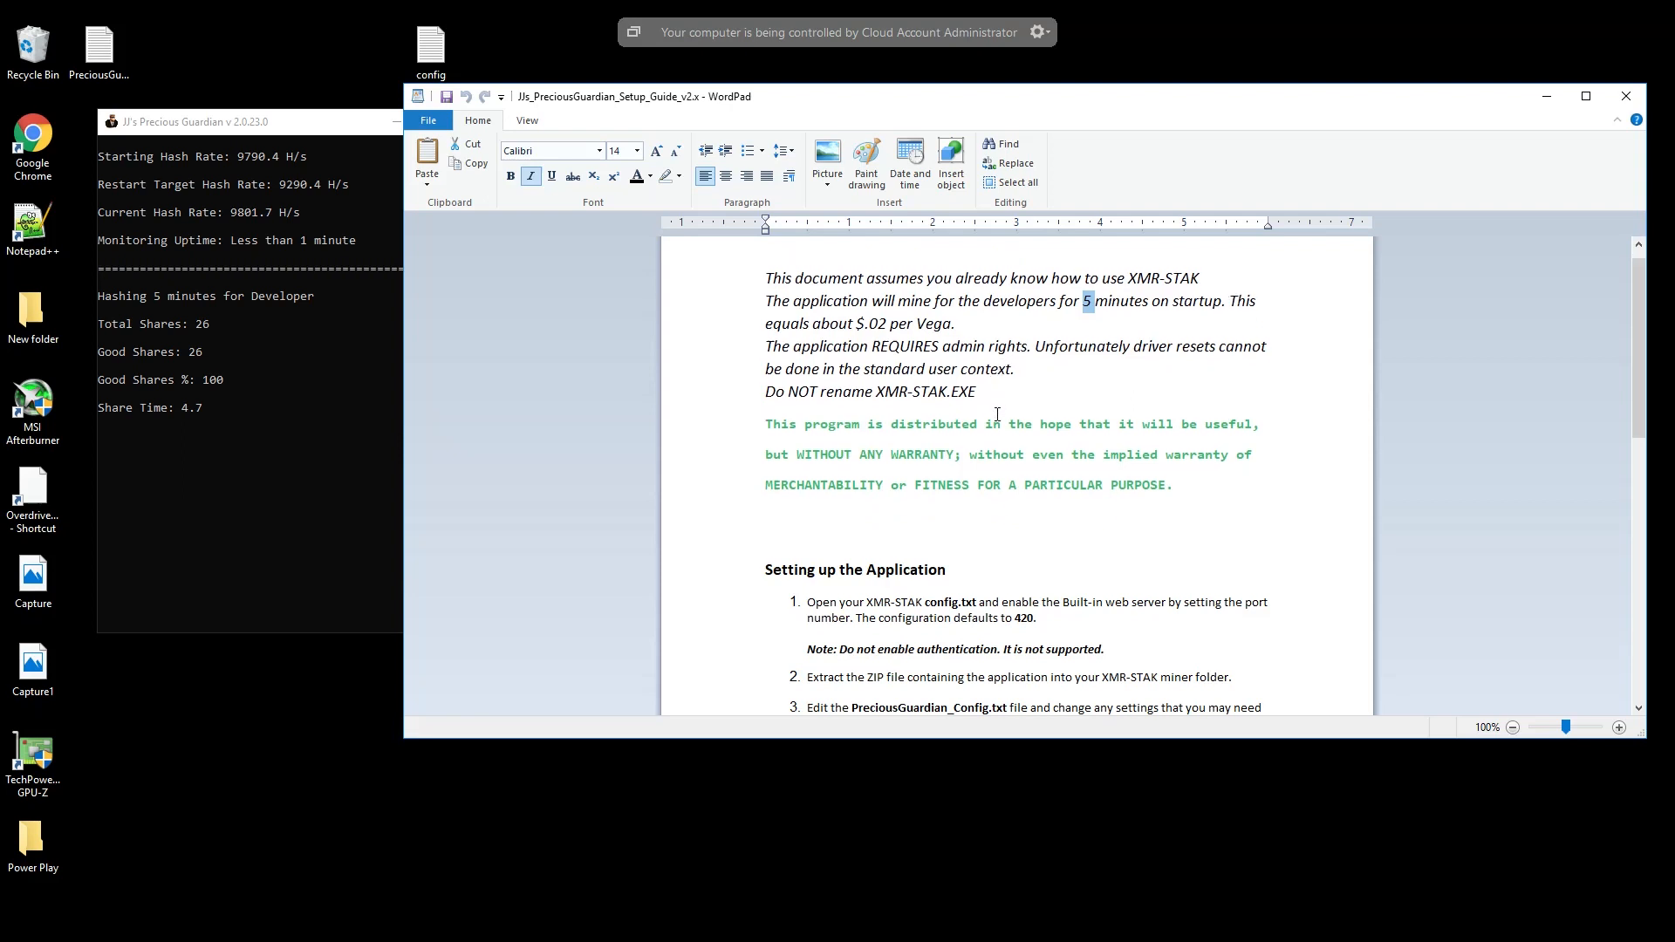
scroll(992, 408, down, 3)
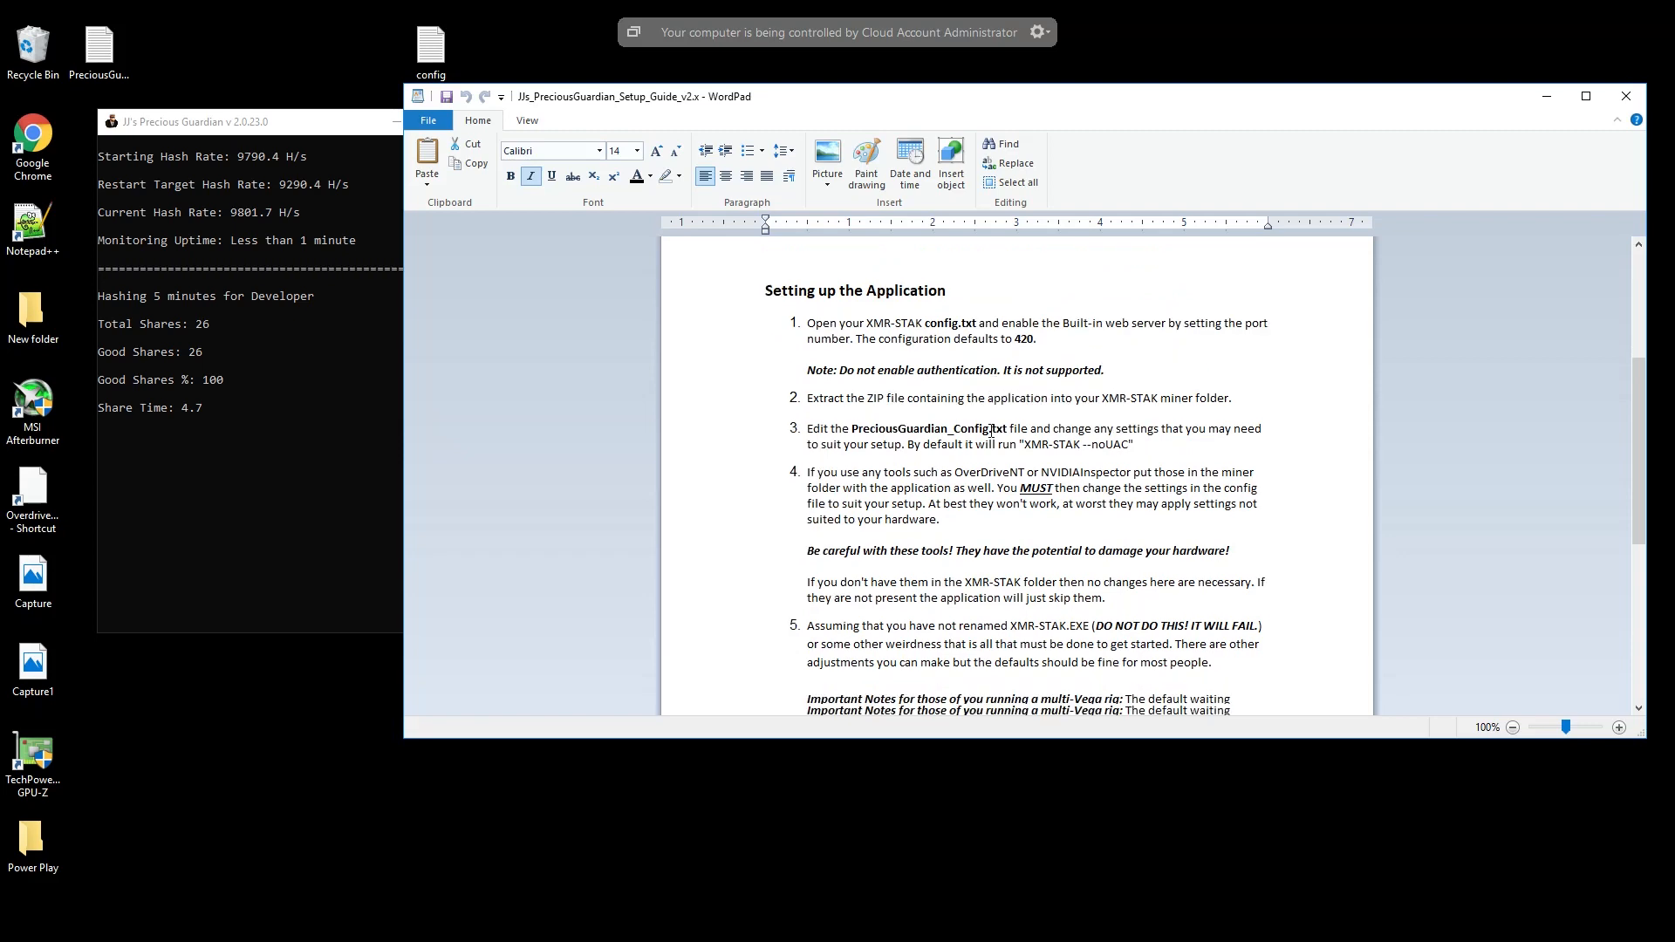
scroll(1000, 451, up, 8)
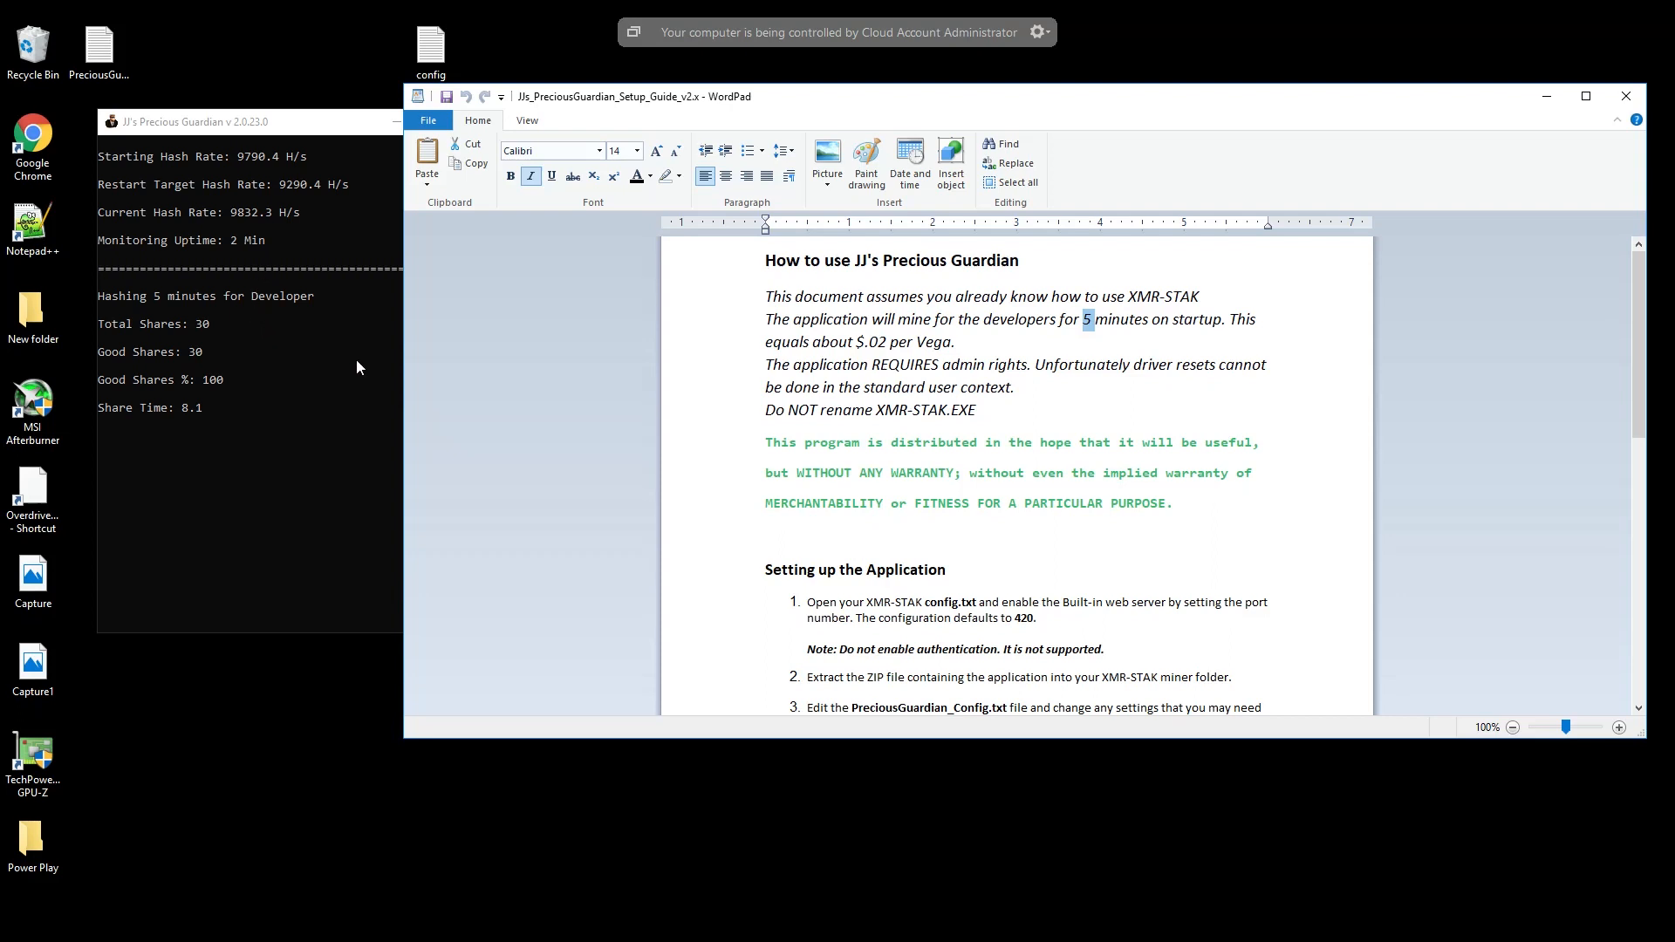
click(1626, 96)
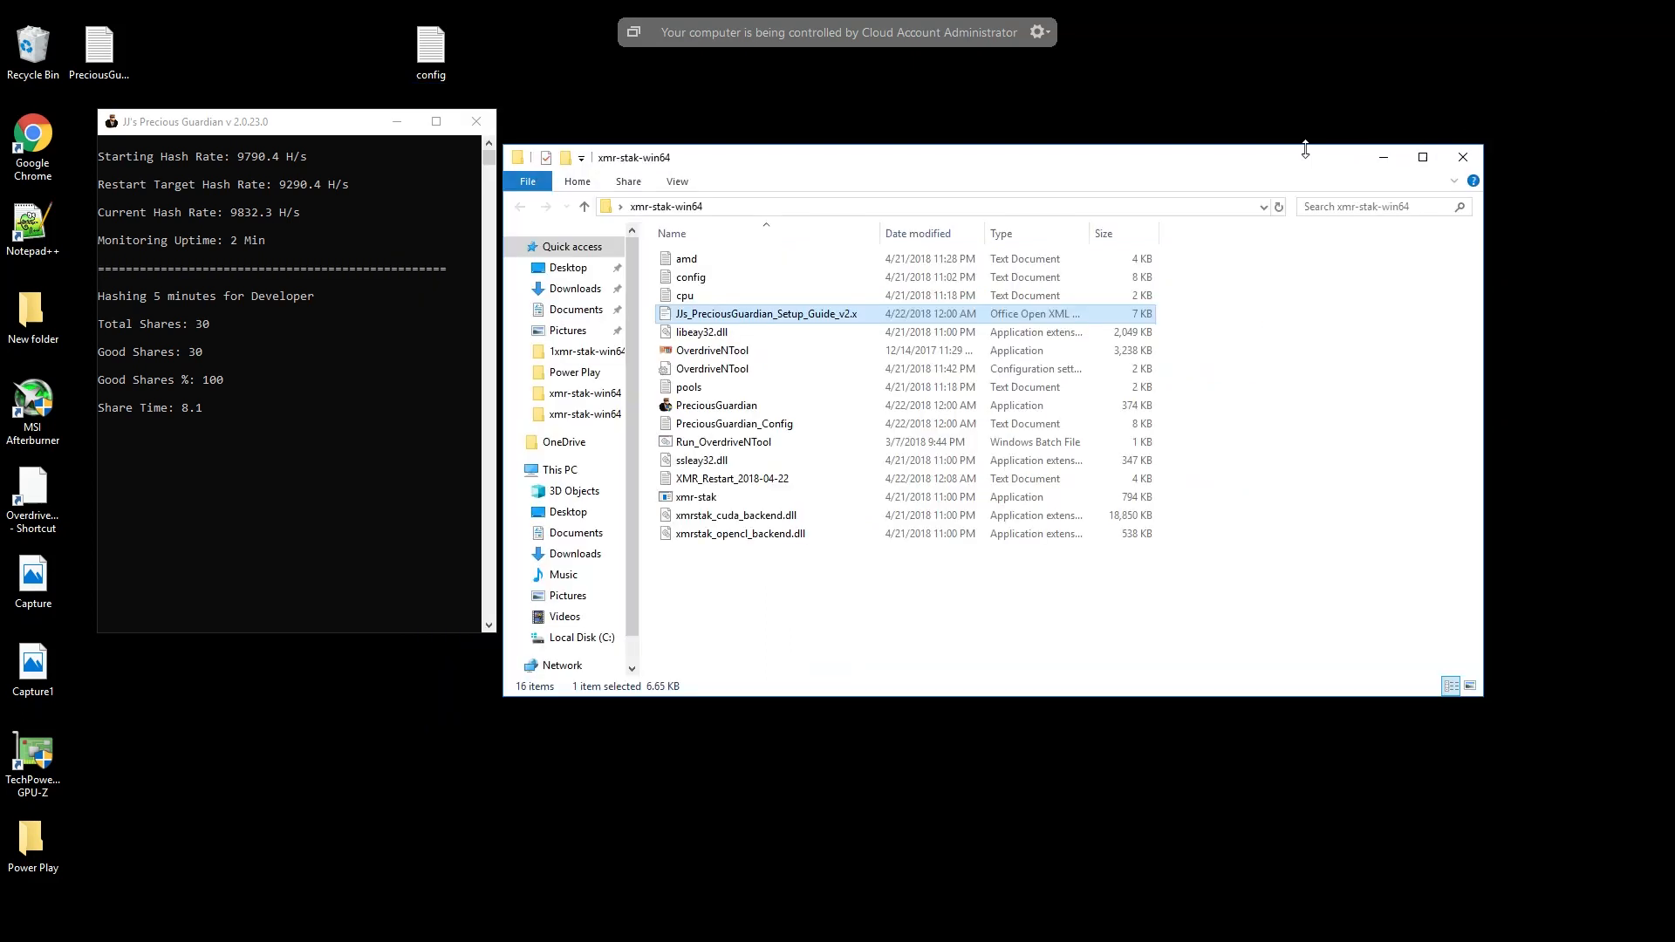
- Examine the Precious Guardian console's hash rate and share statistics at full-screen size, and minimize the console
click(435, 123)
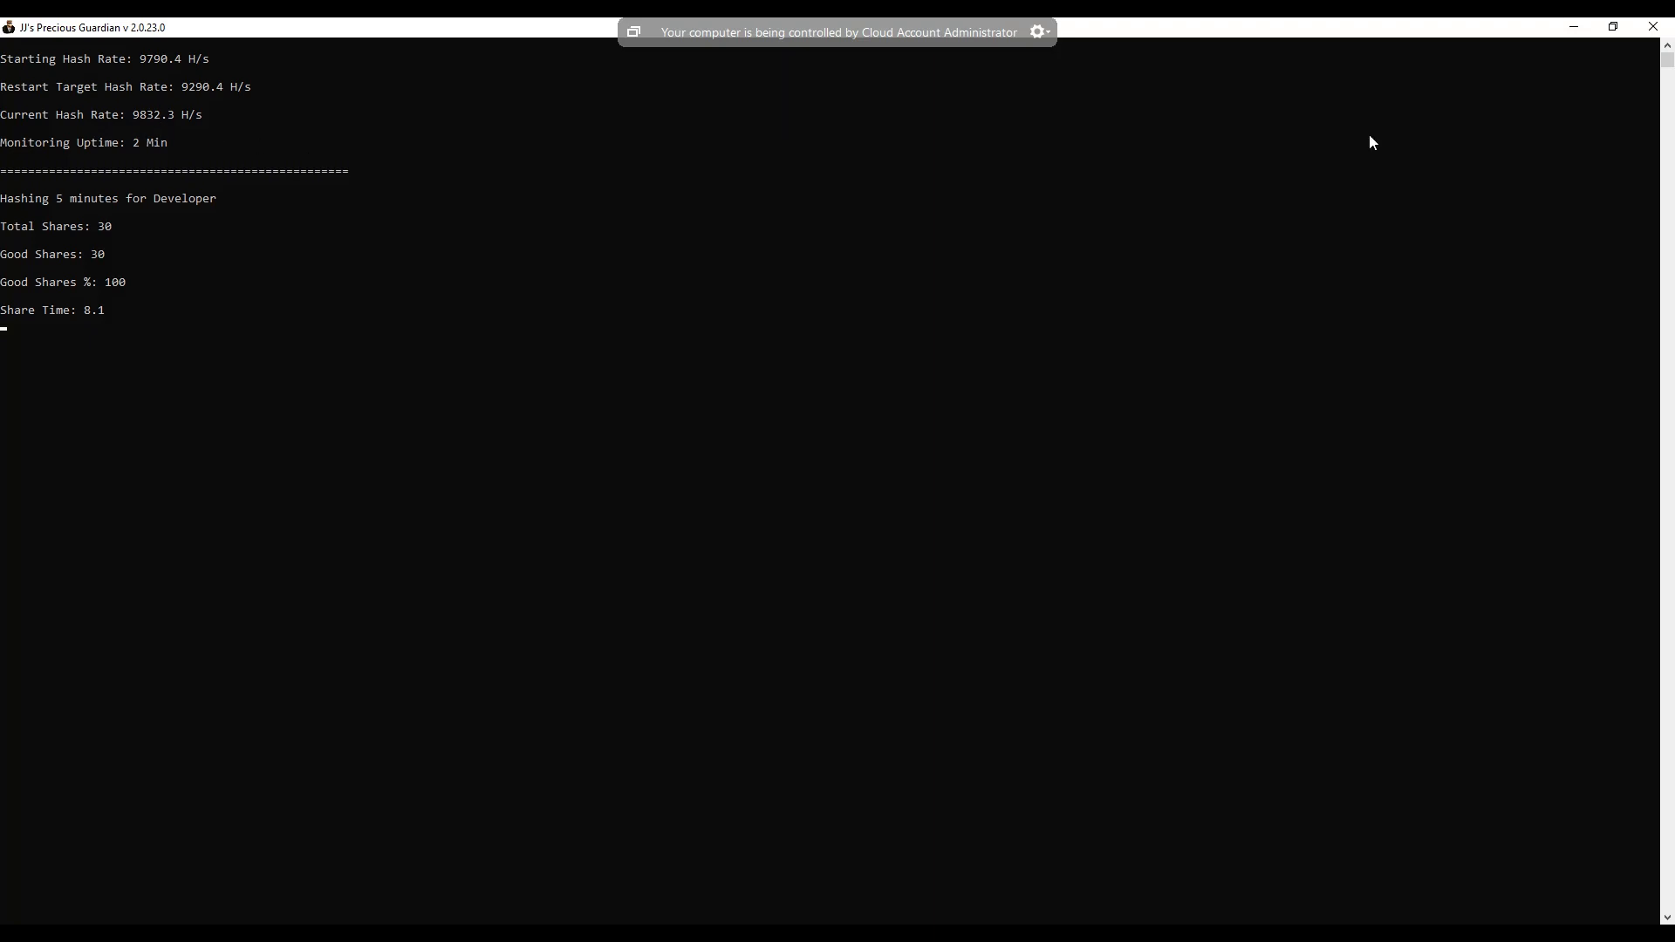
click(1574, 26)
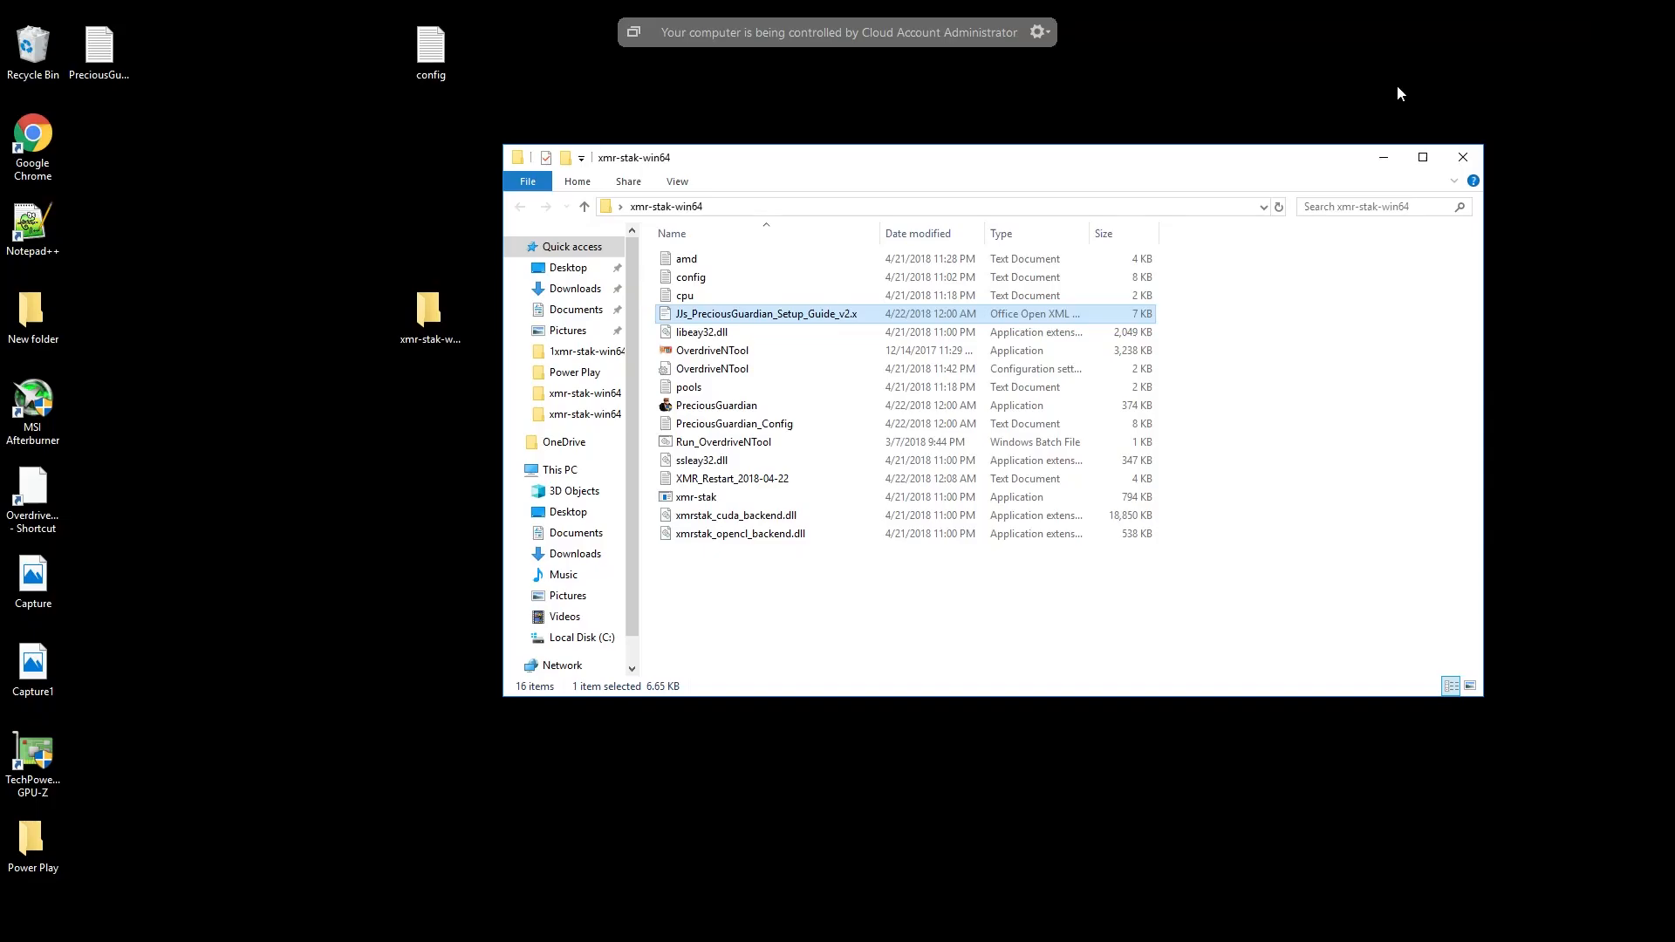
- Return to Chrome, examine the per-thread hash rates in the miner's Hashrate report, and minimize the browser
click(475, 933)
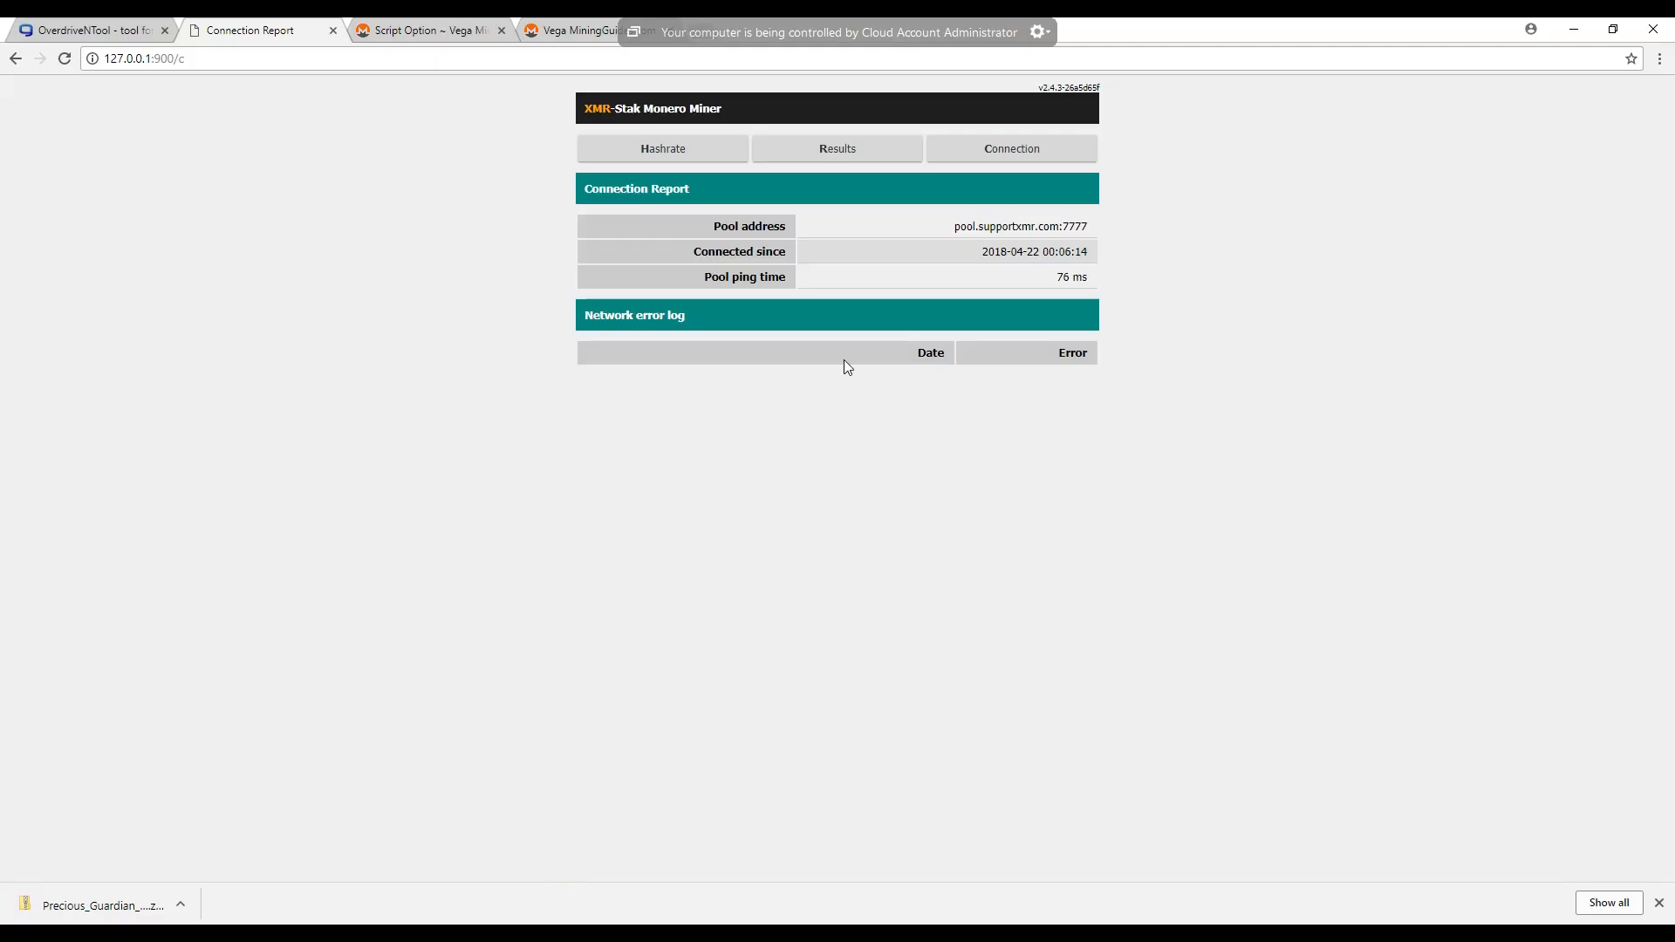
click(659, 150)
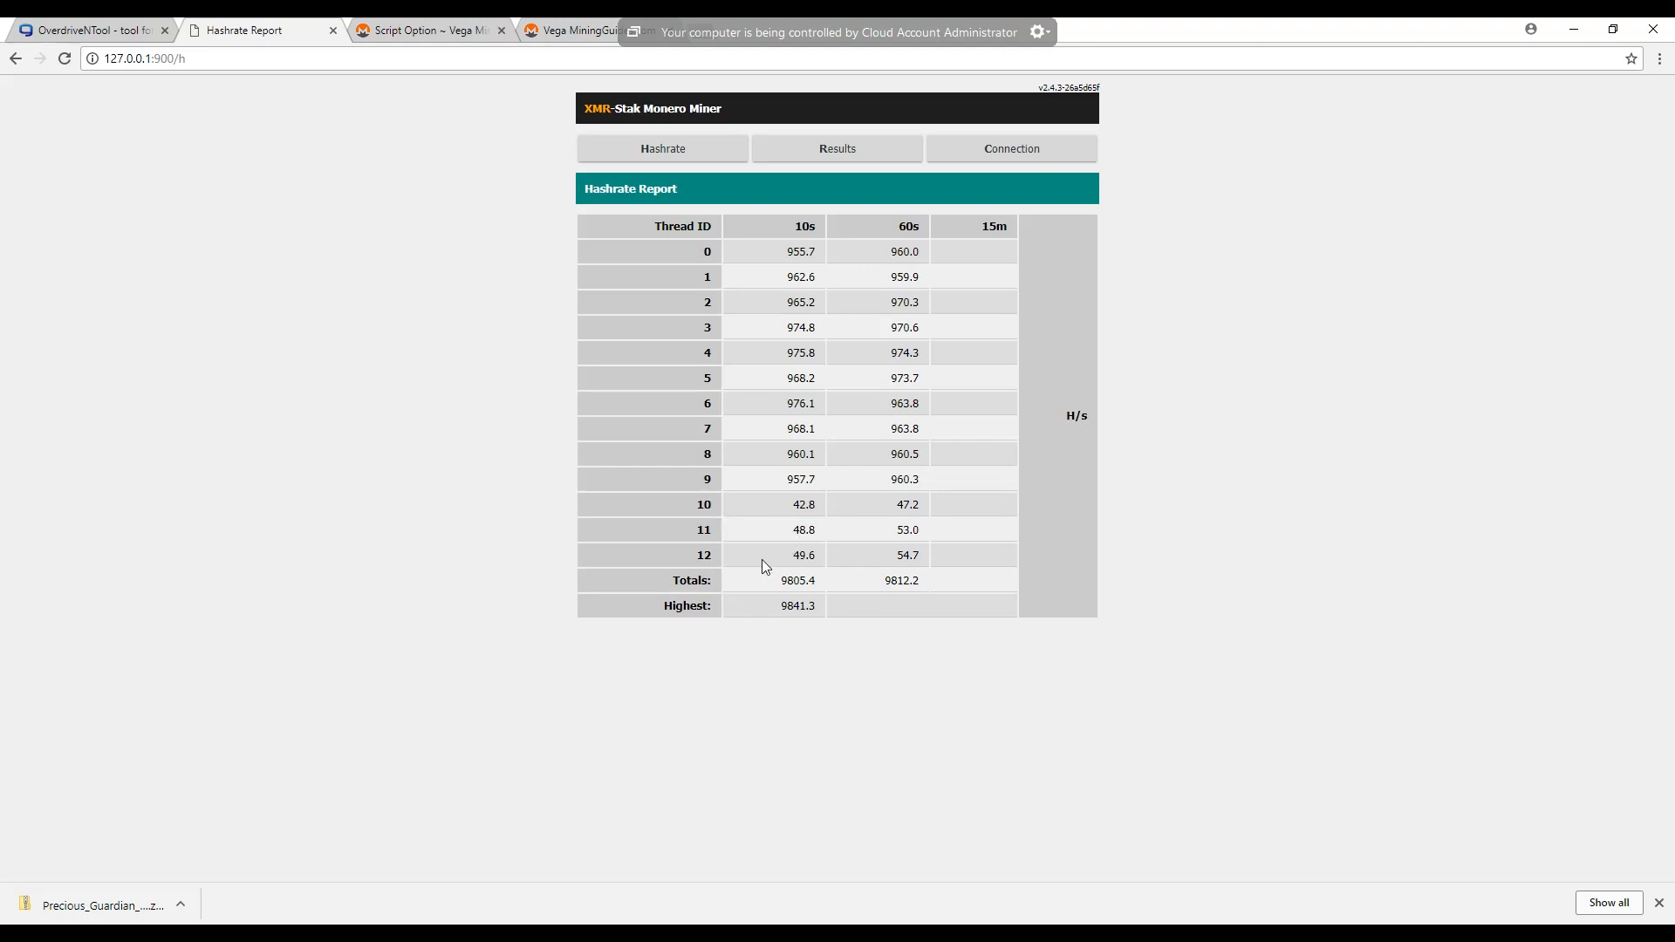
double_click(813, 553)
mouse_move(1544, 20)
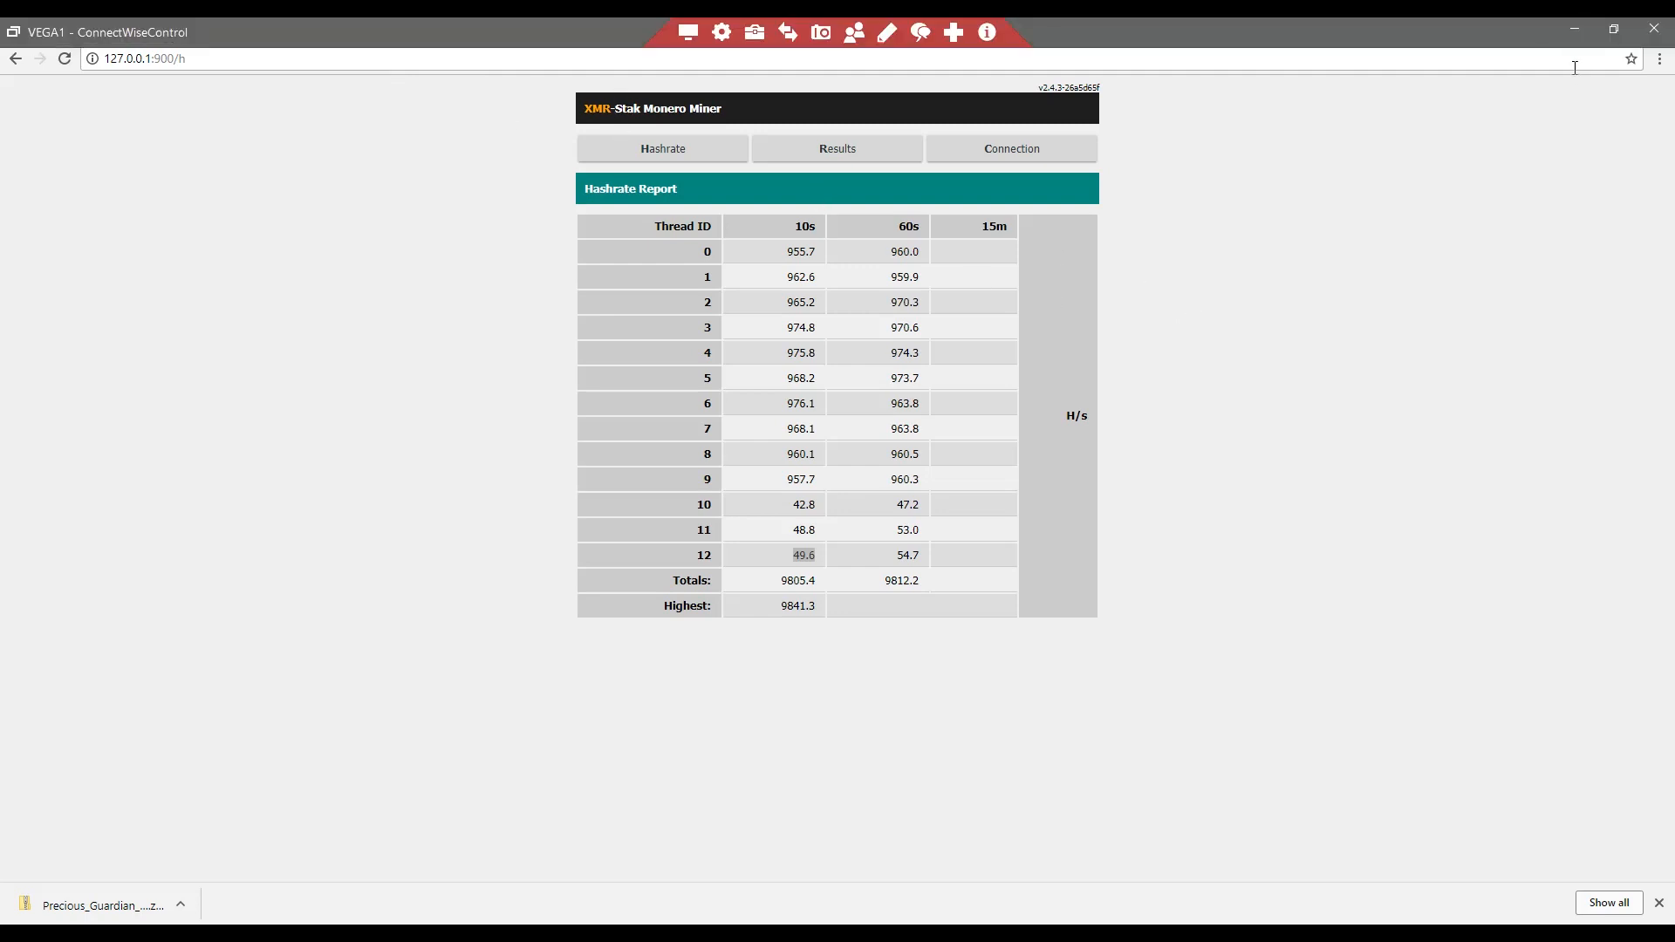
click(1575, 32)
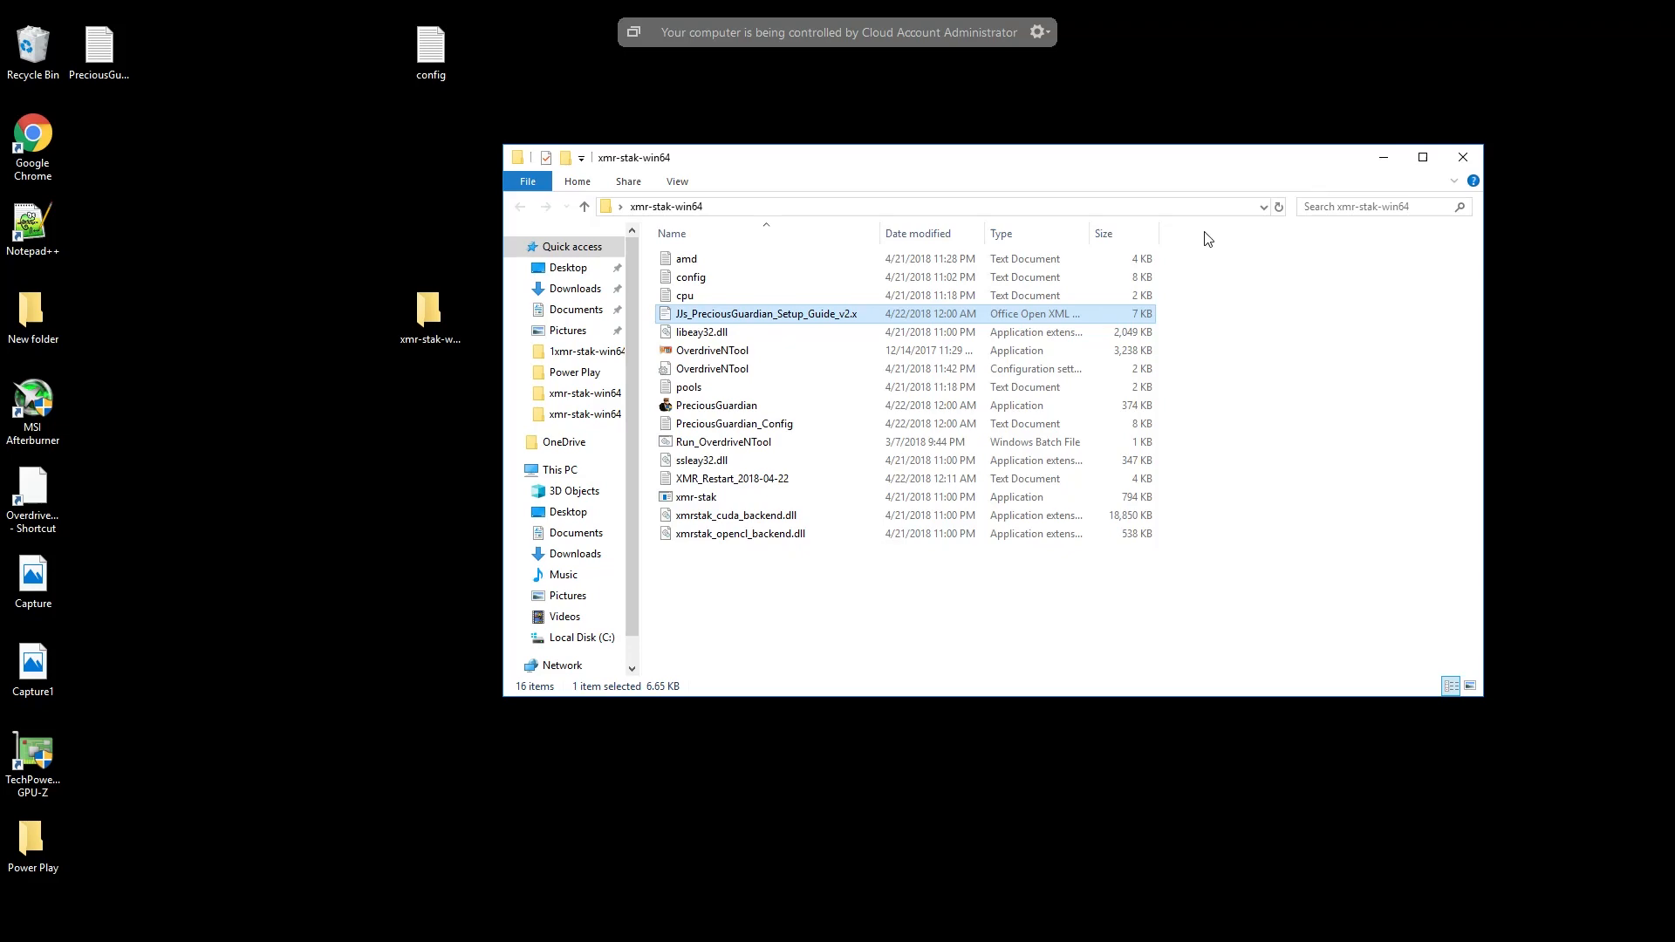
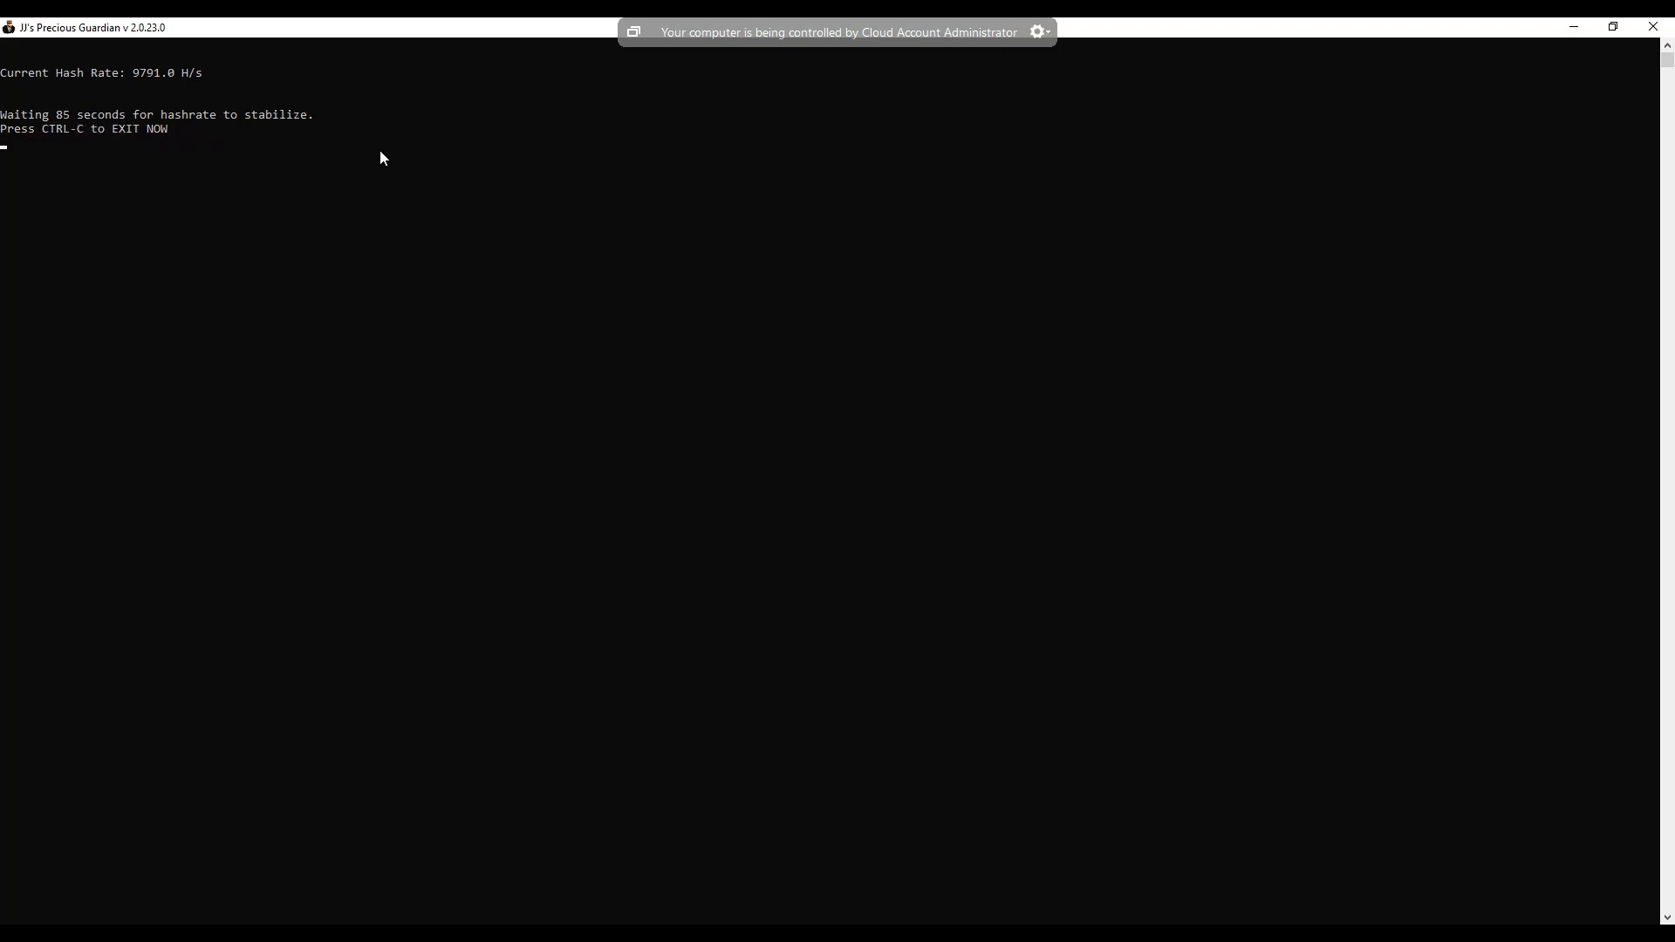
- Restore the Precious Guardian console to its smaller window and move the xmr-stak-win64 folder window up and farther away from it
click(1615, 34)
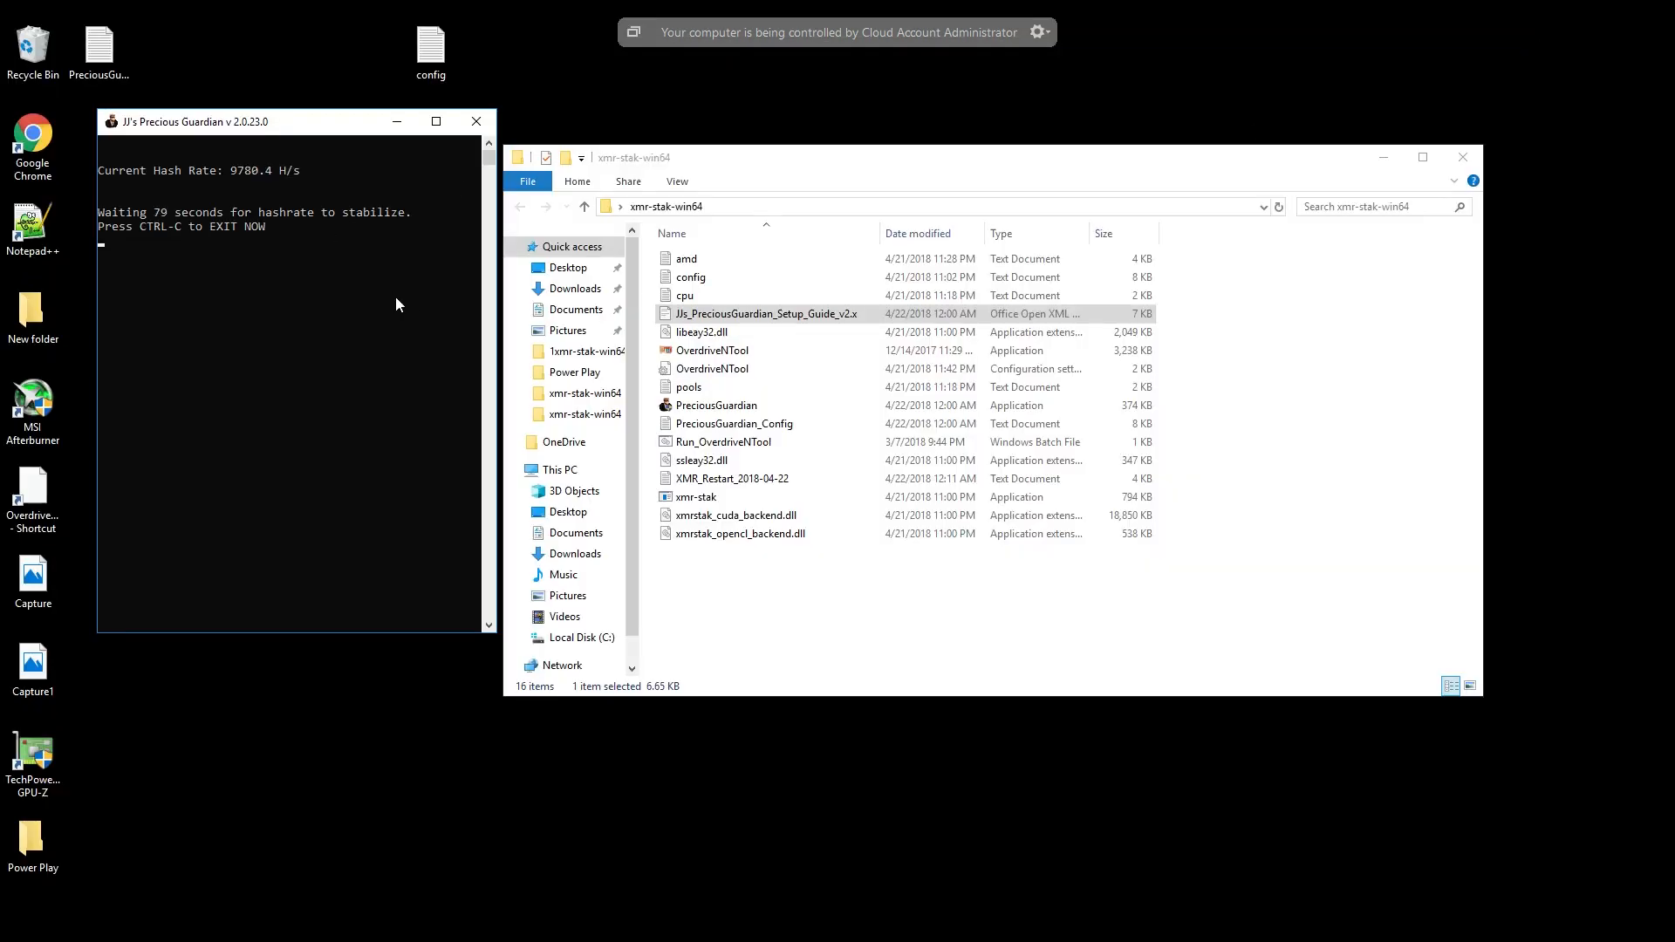
click(717, 321)
drag(991, 158, 1036, 116)
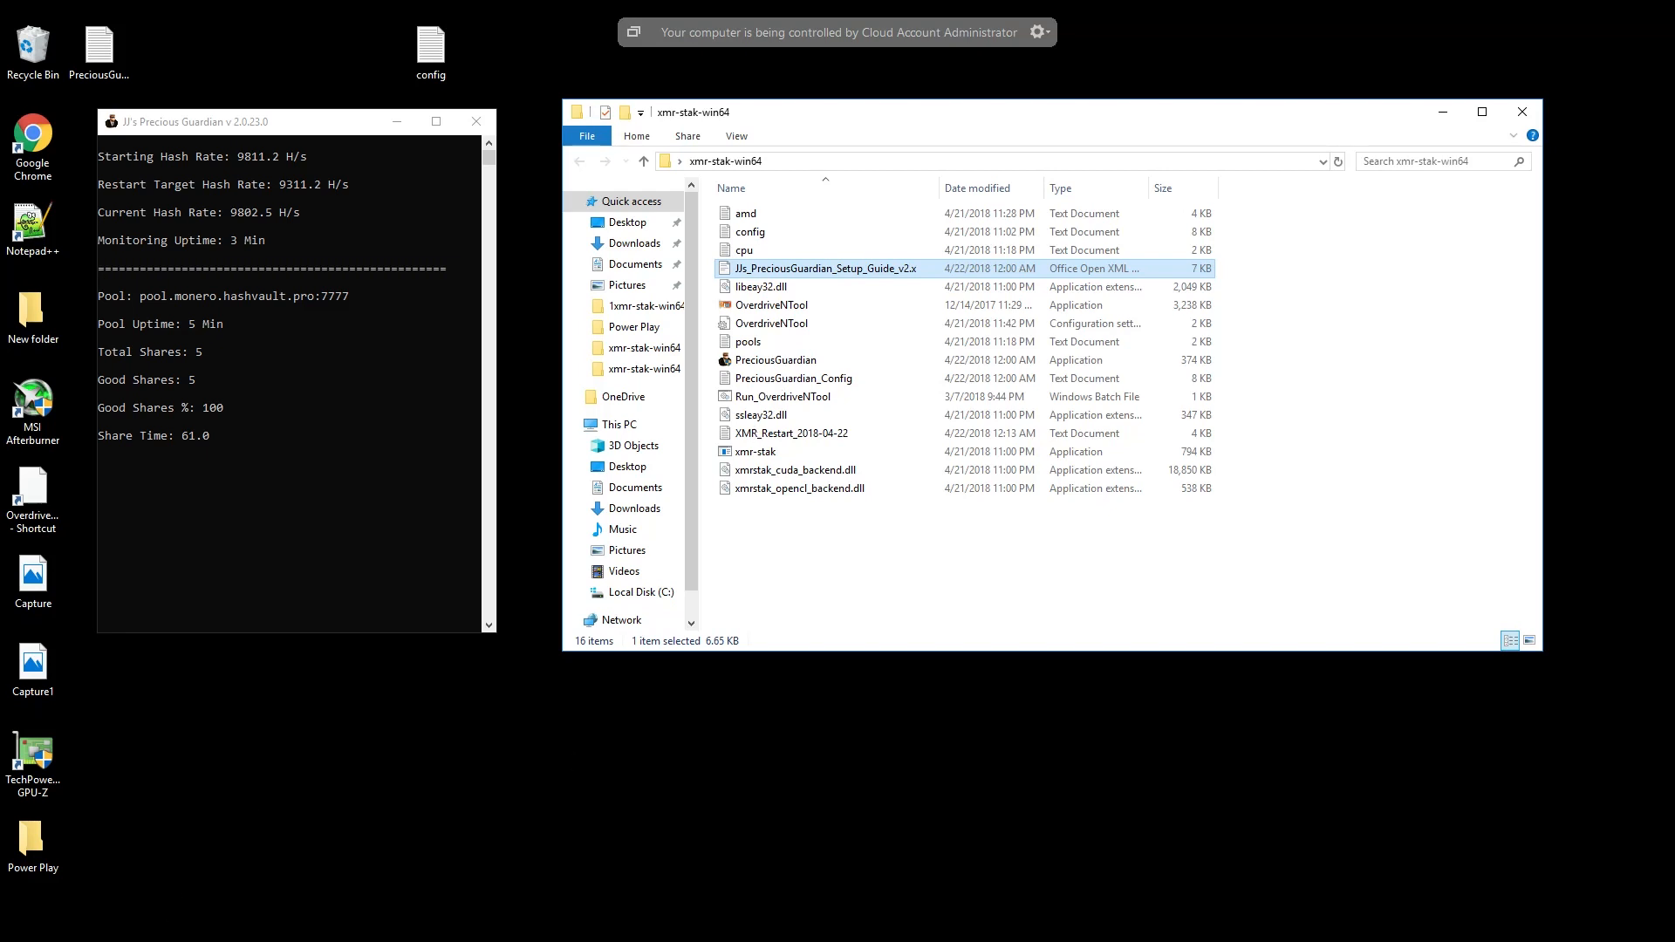
- Take the focus off the xmr-stak-win64 folder window and bring up the Windows Start menu
click(235, 872)
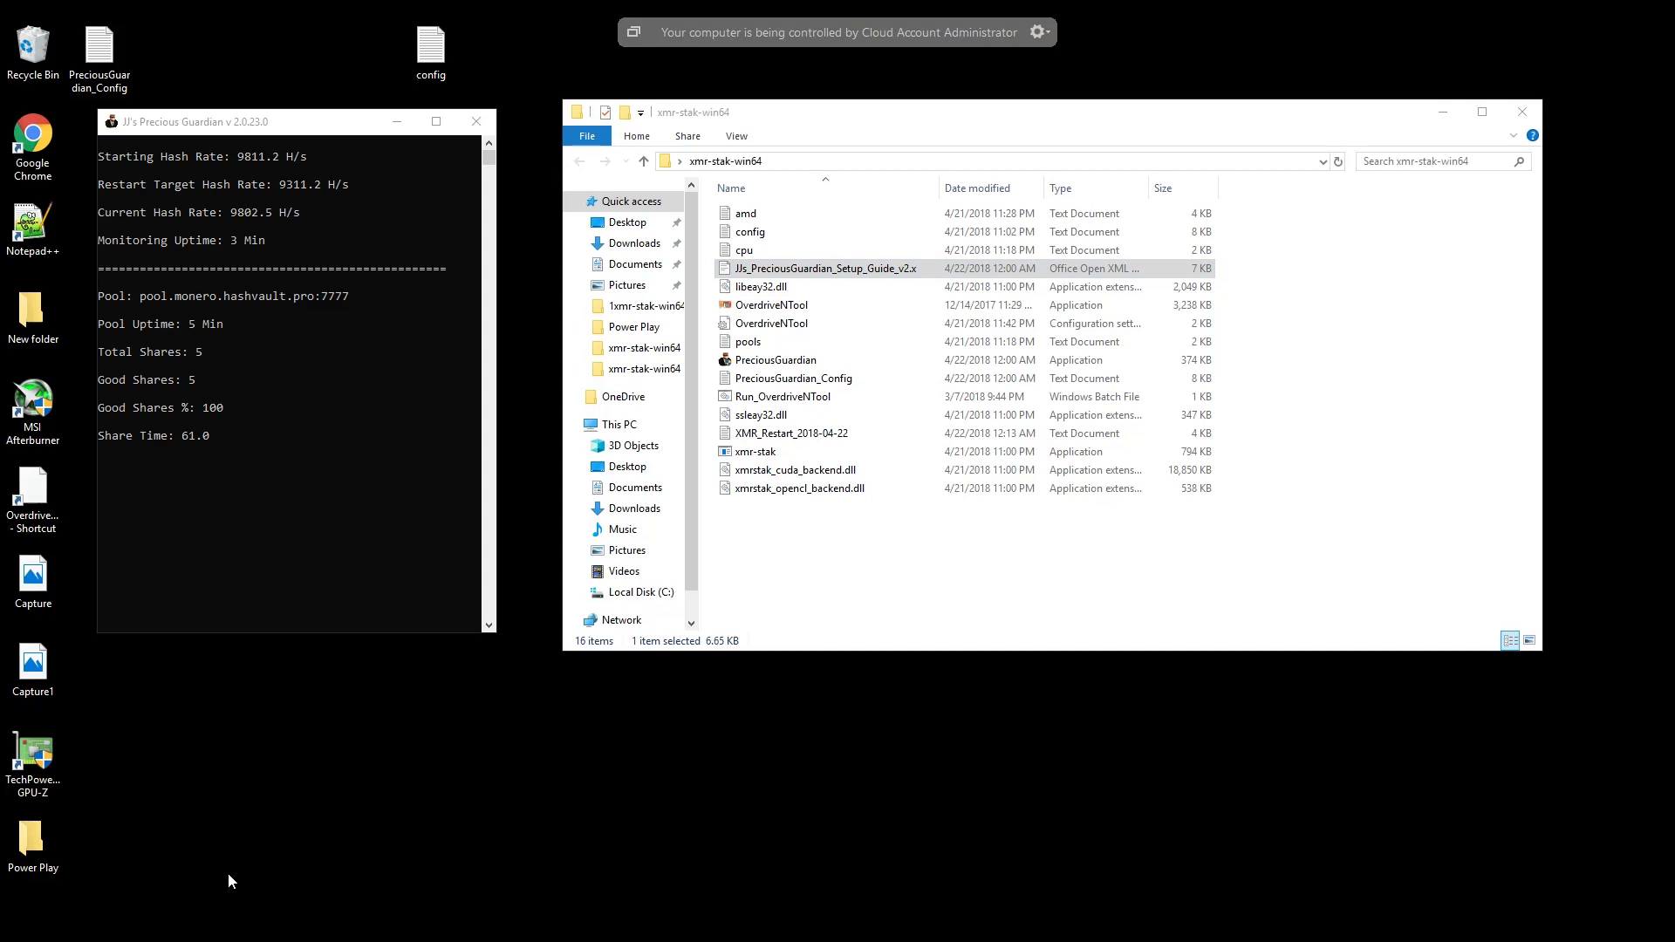
key(super)
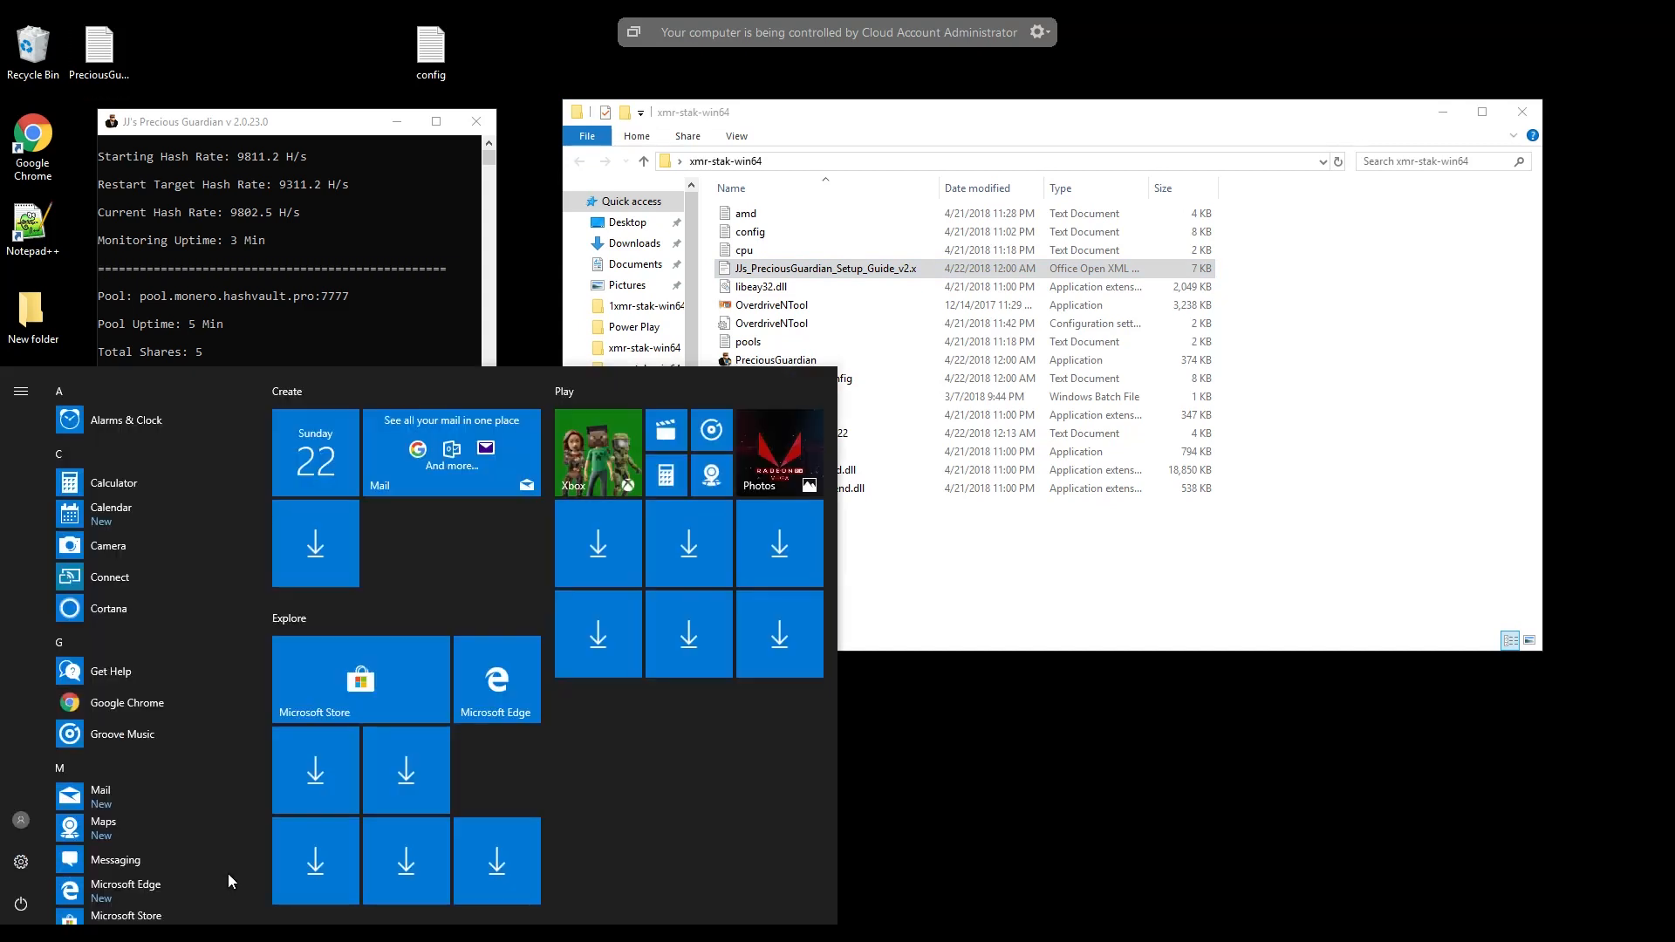
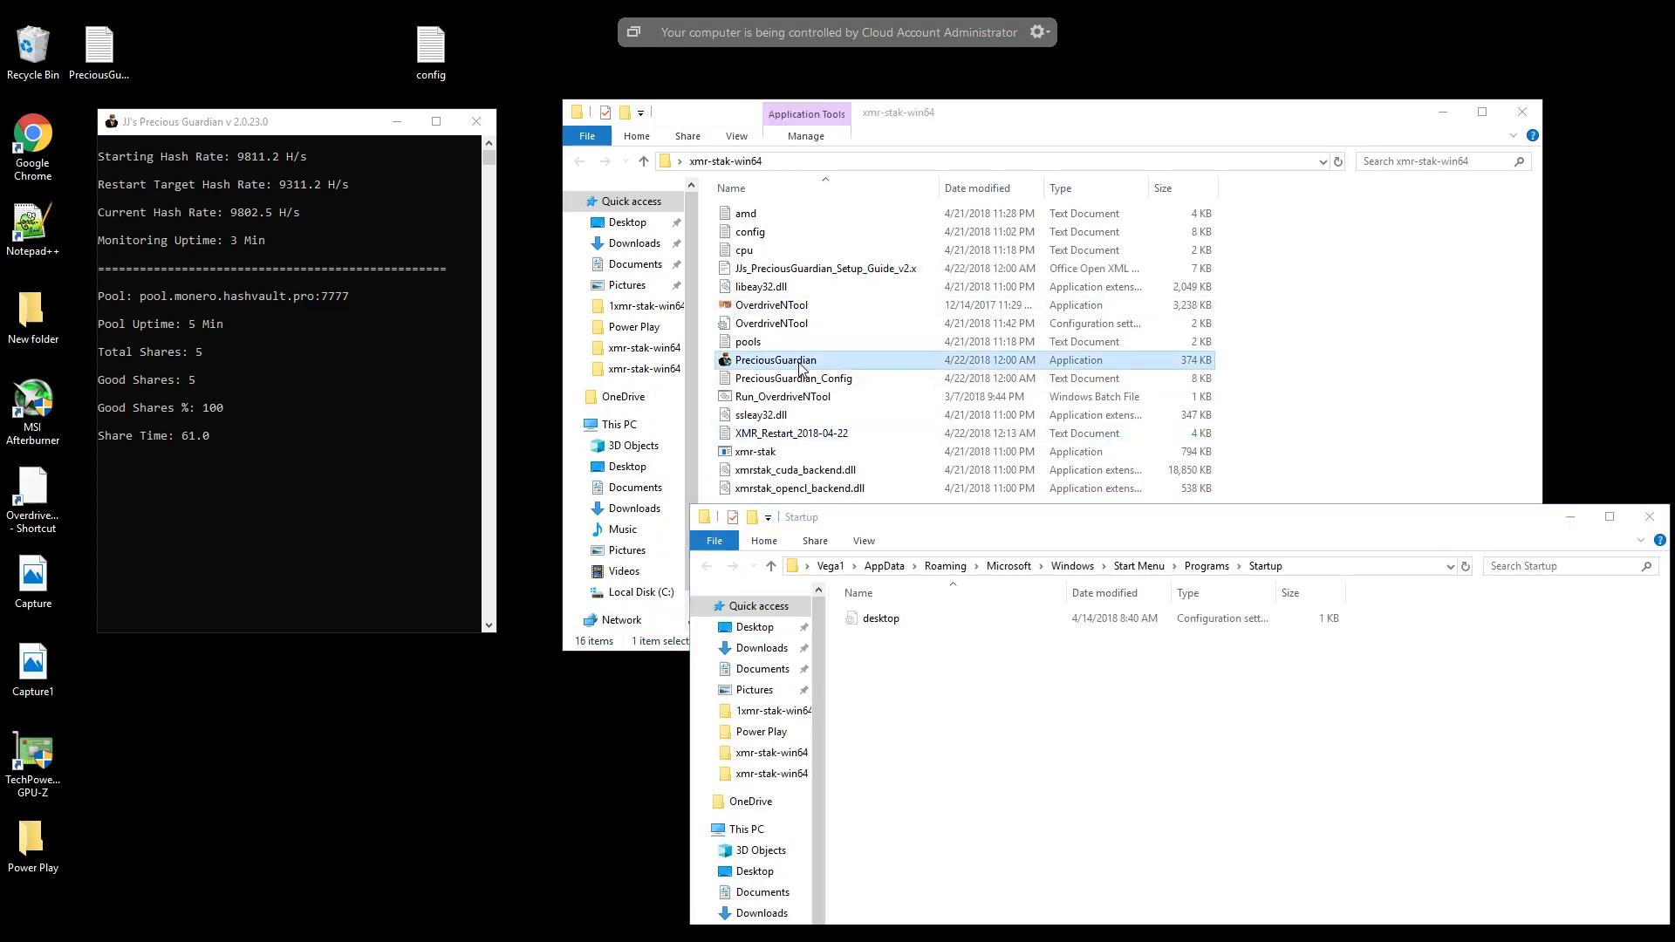
- Create a desktop shortcut for the PreciousGuardian application in the xmr-stak-win64 folder
right_click(801, 370)
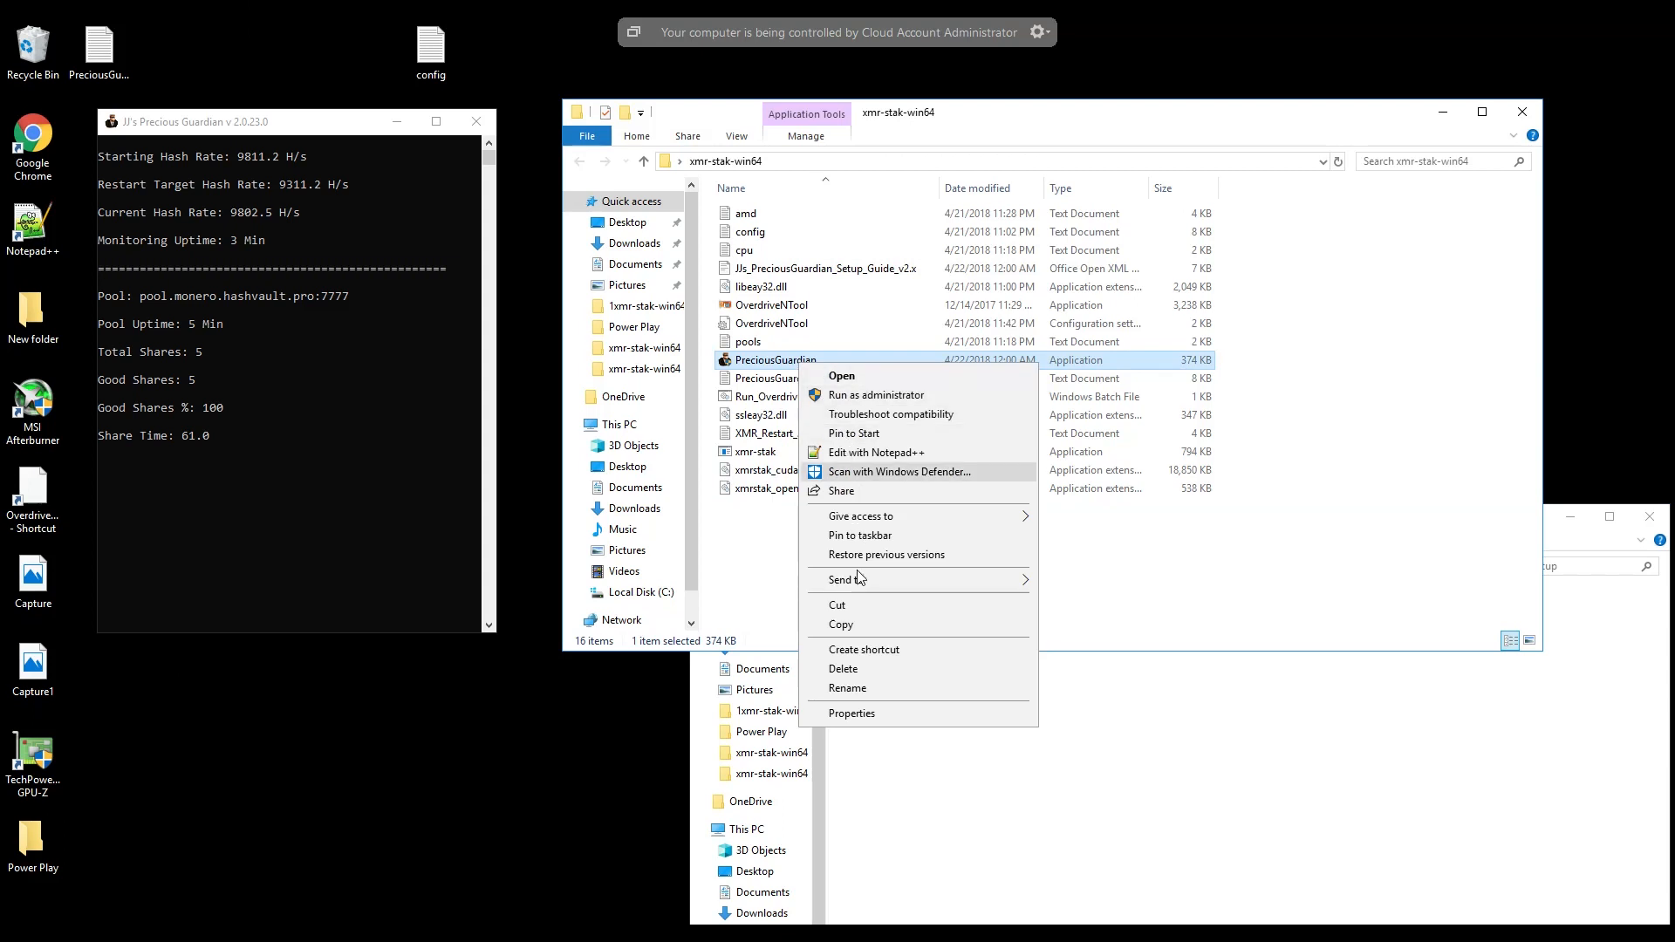
mouse_move(864, 581)
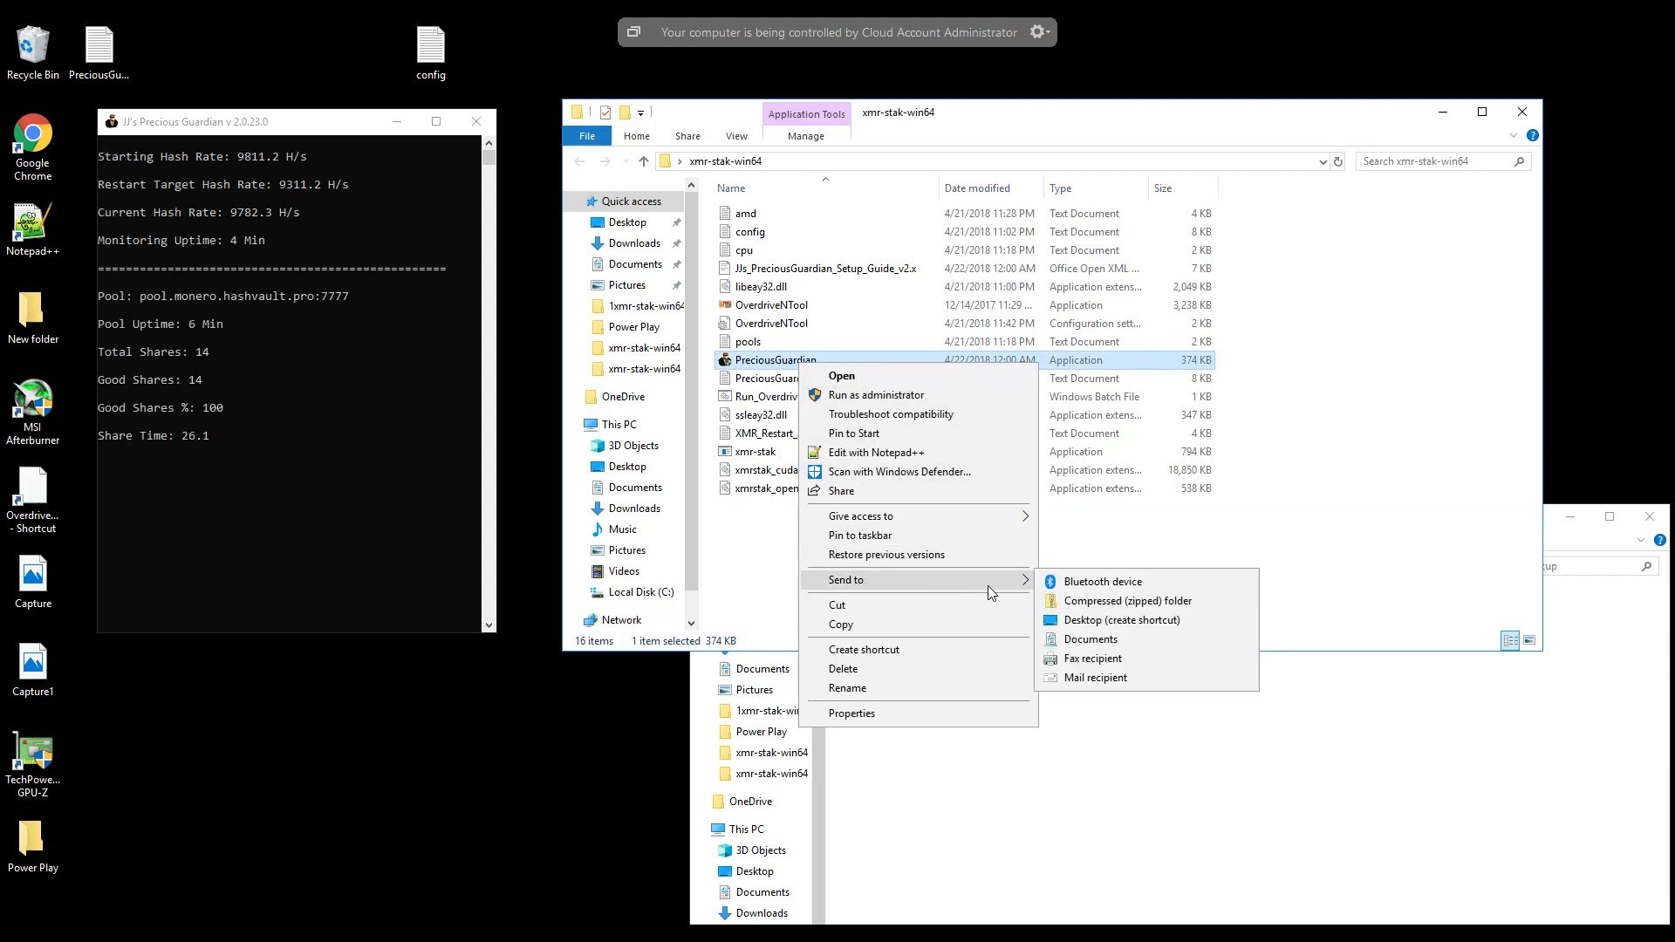
click(1091, 621)
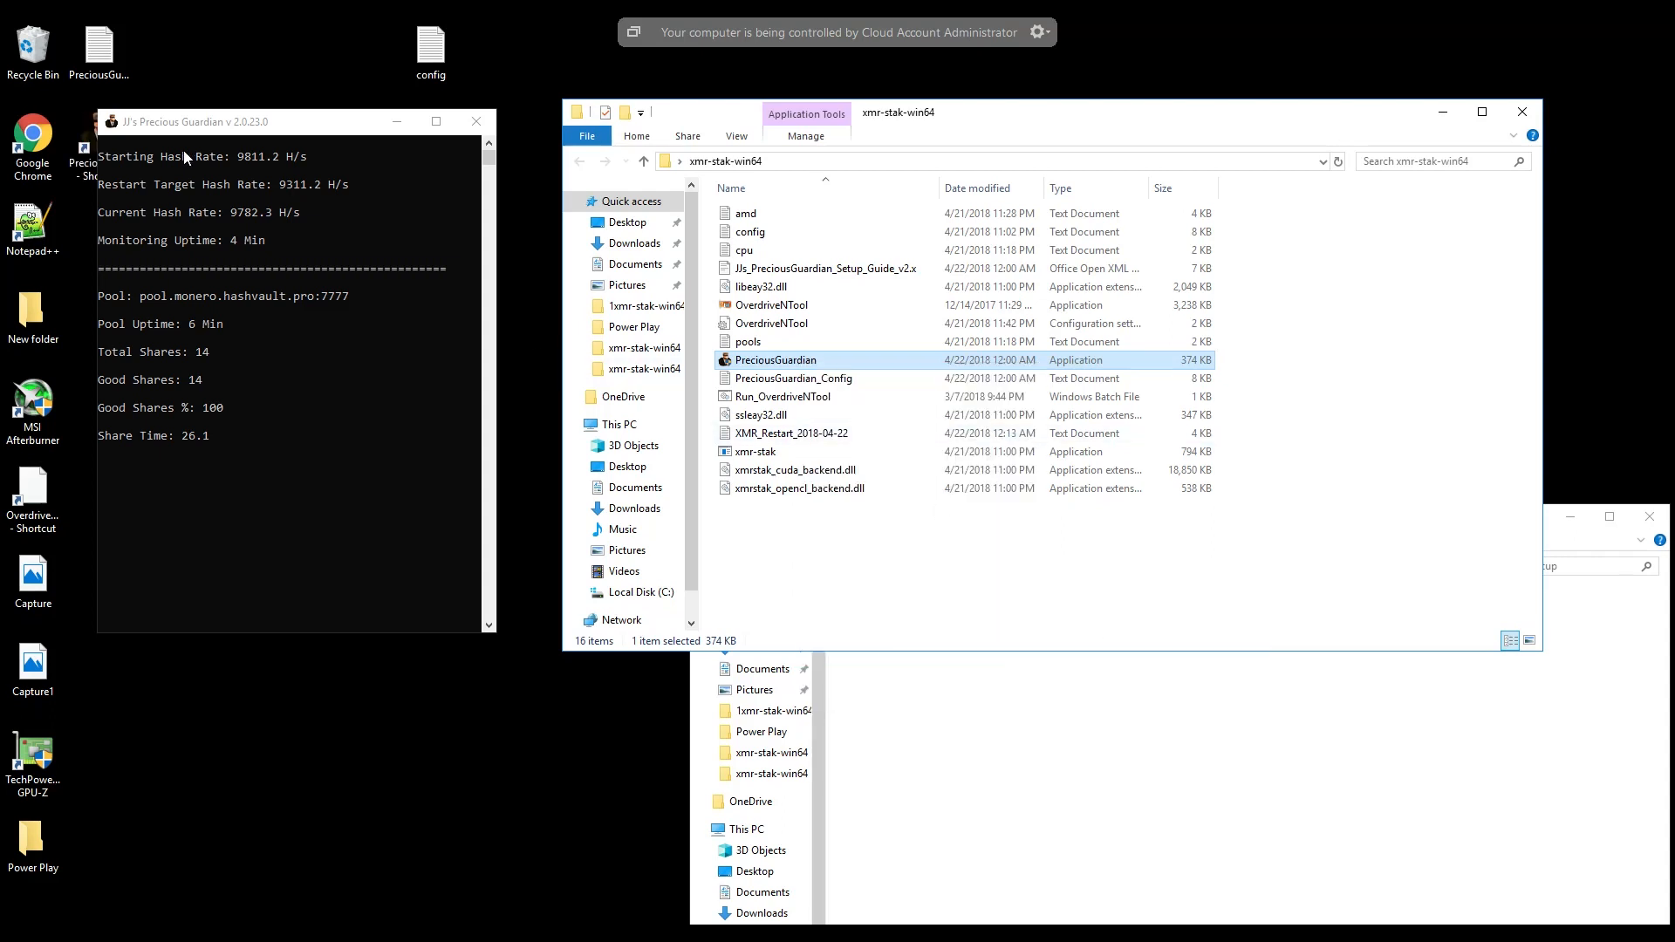
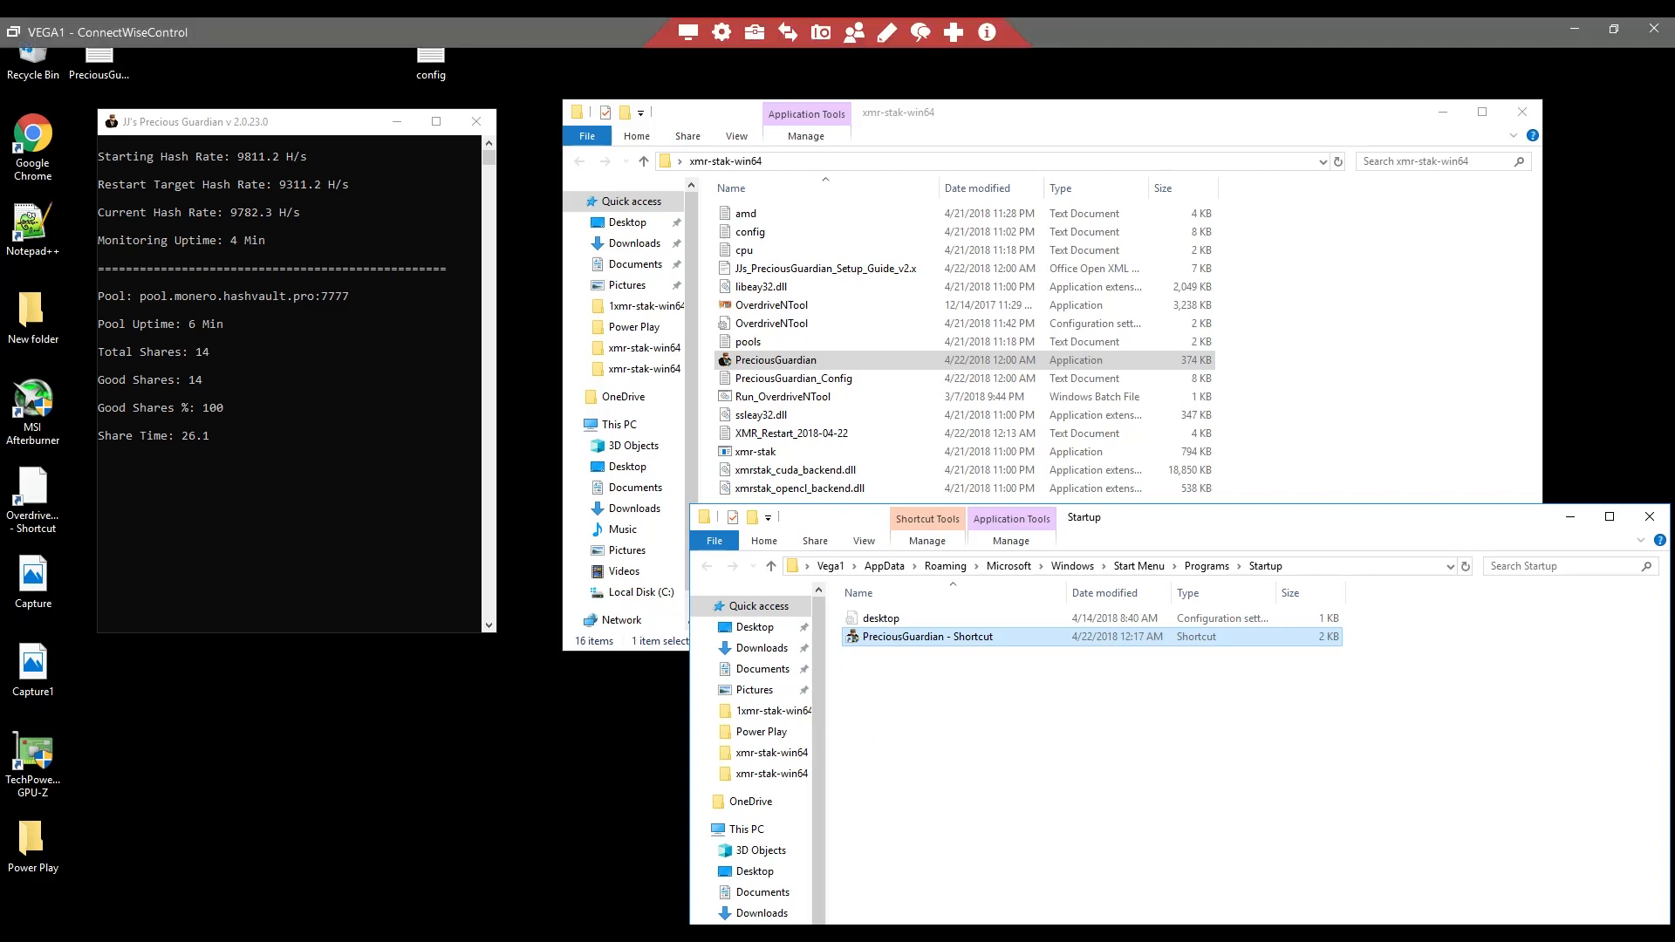
- Open Task Manager on the remote computer and check its startup programs for the Precious Guardian hash rate monitor entry
click(722, 33)
click(735, 125)
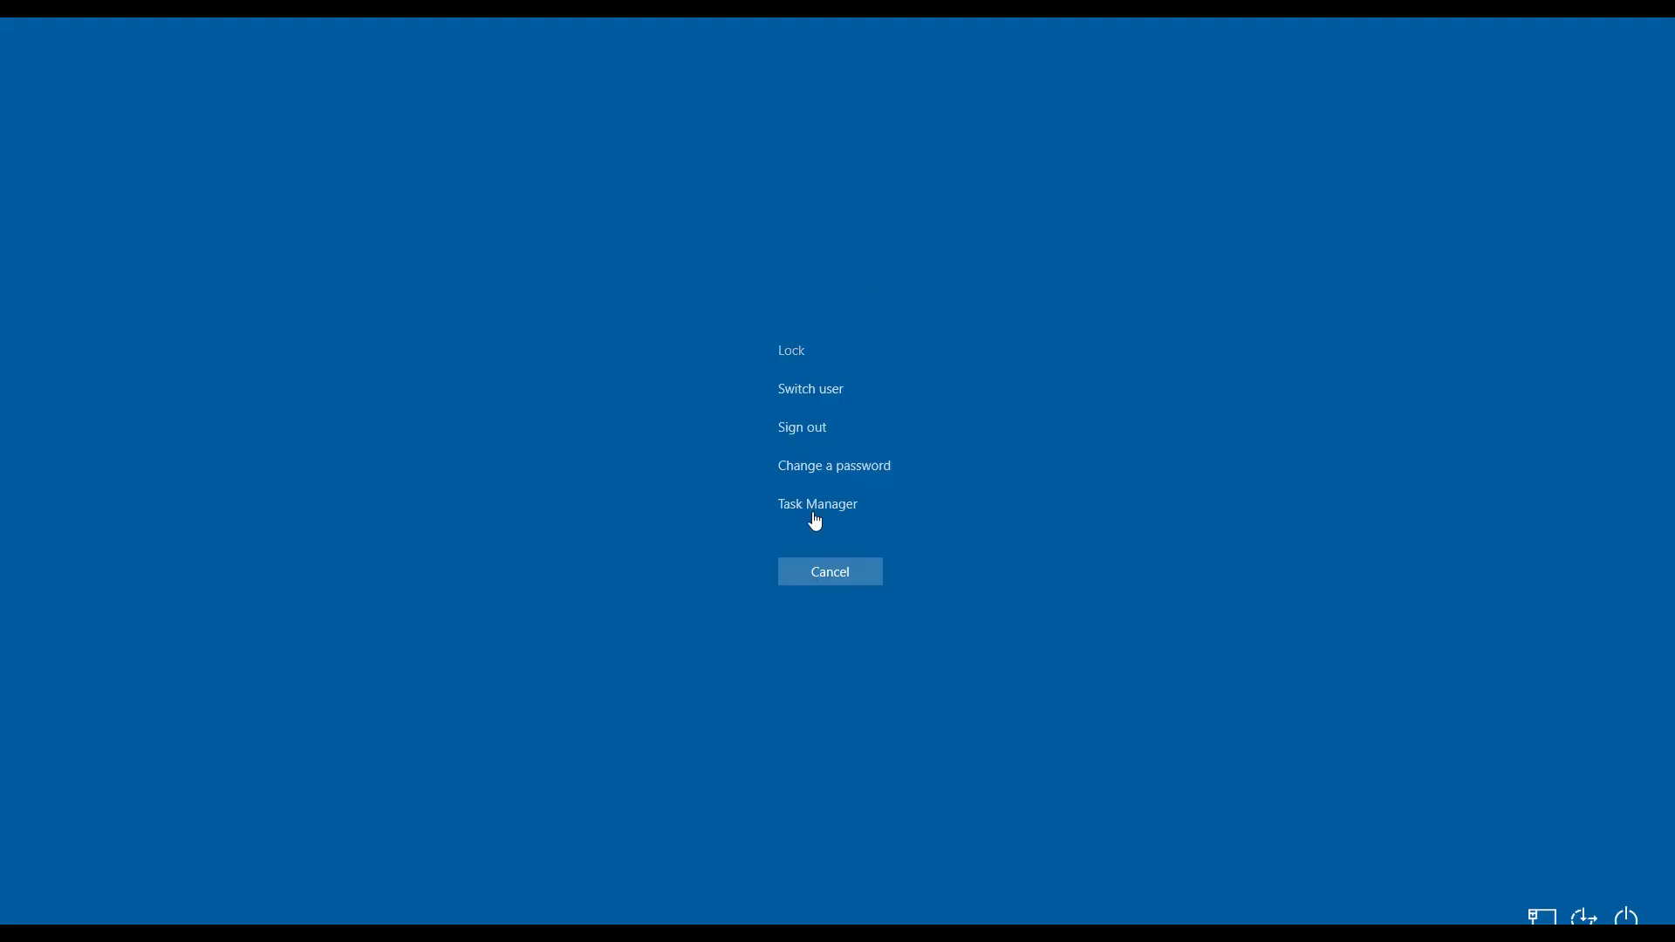
click(815, 508)
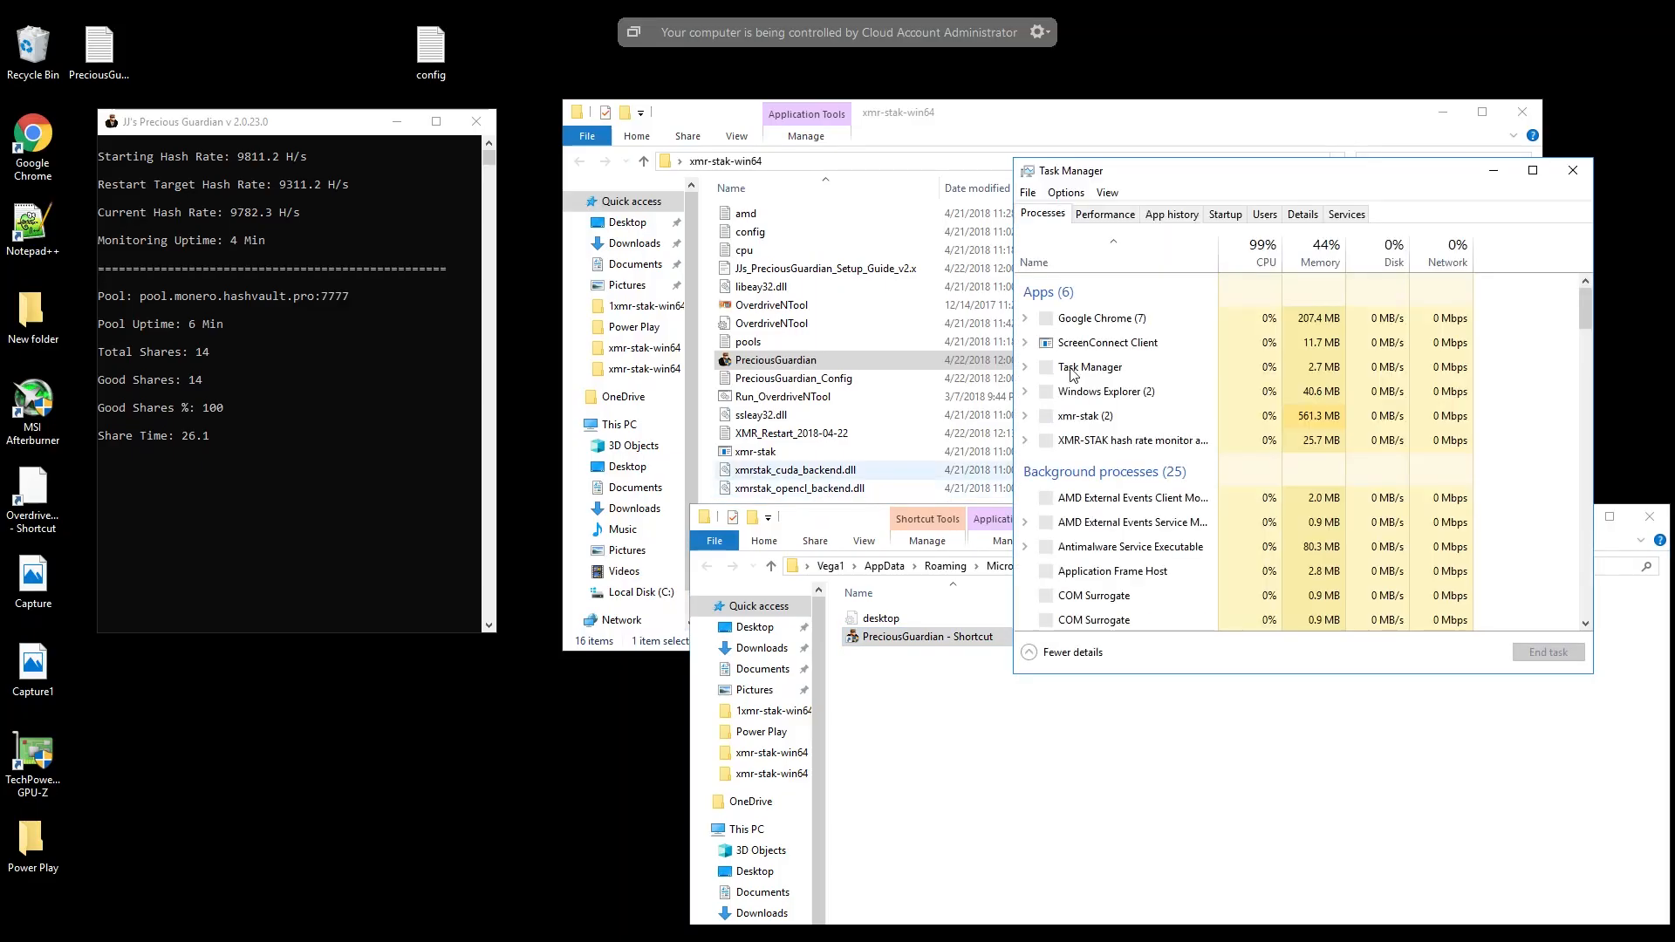
click(1220, 215)
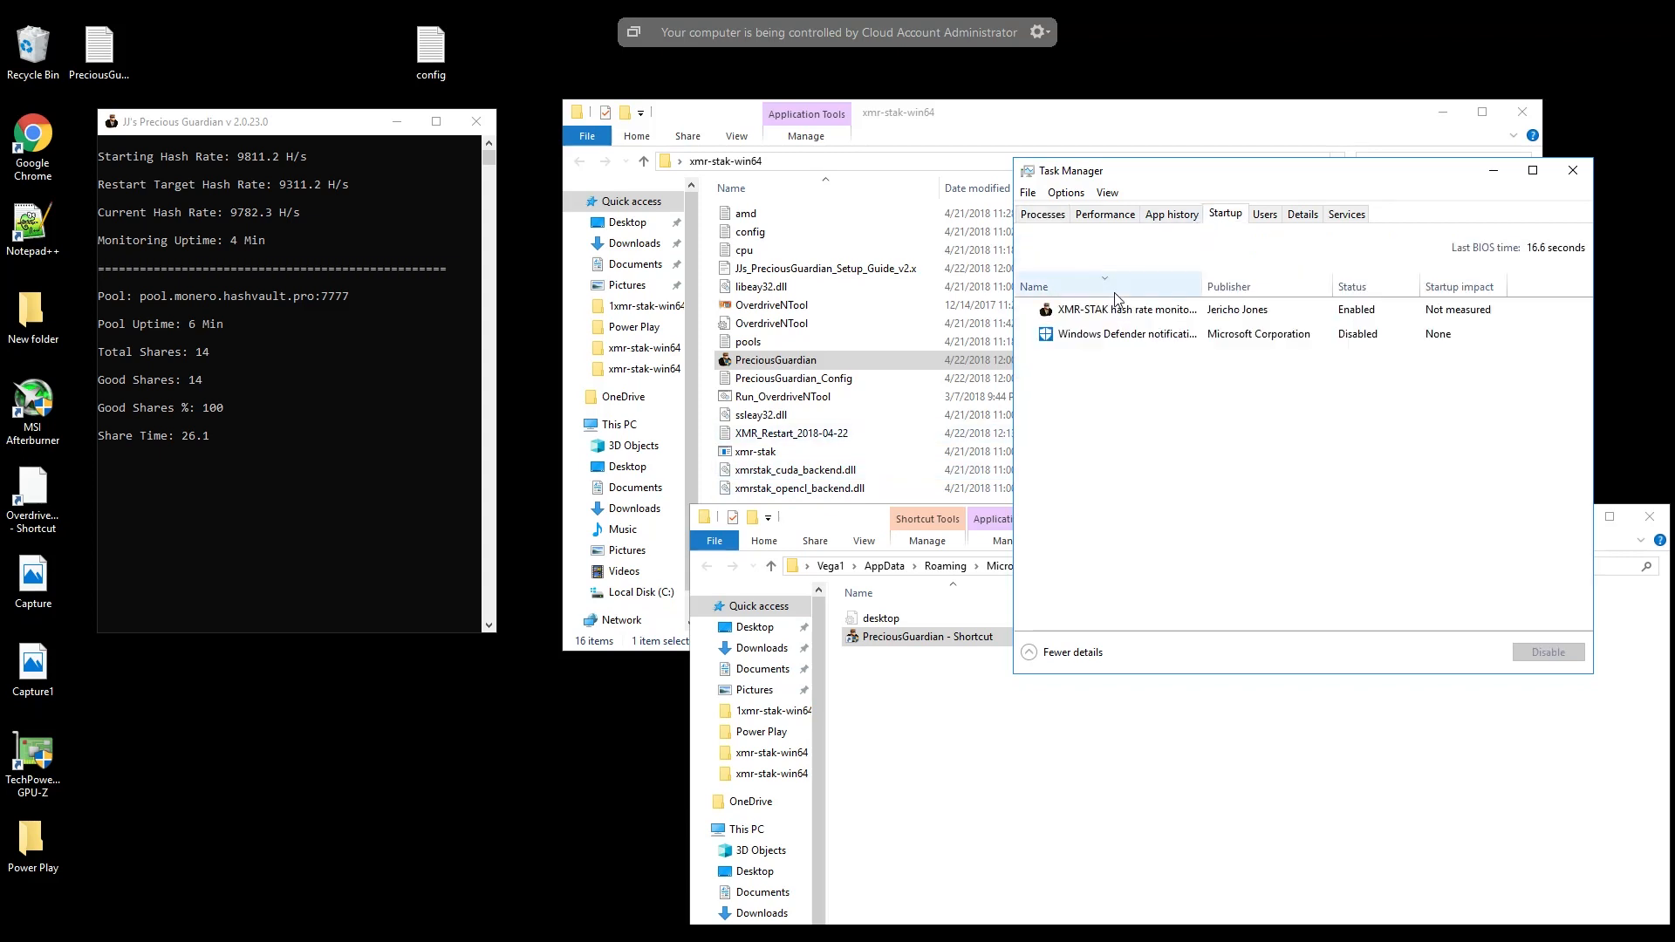
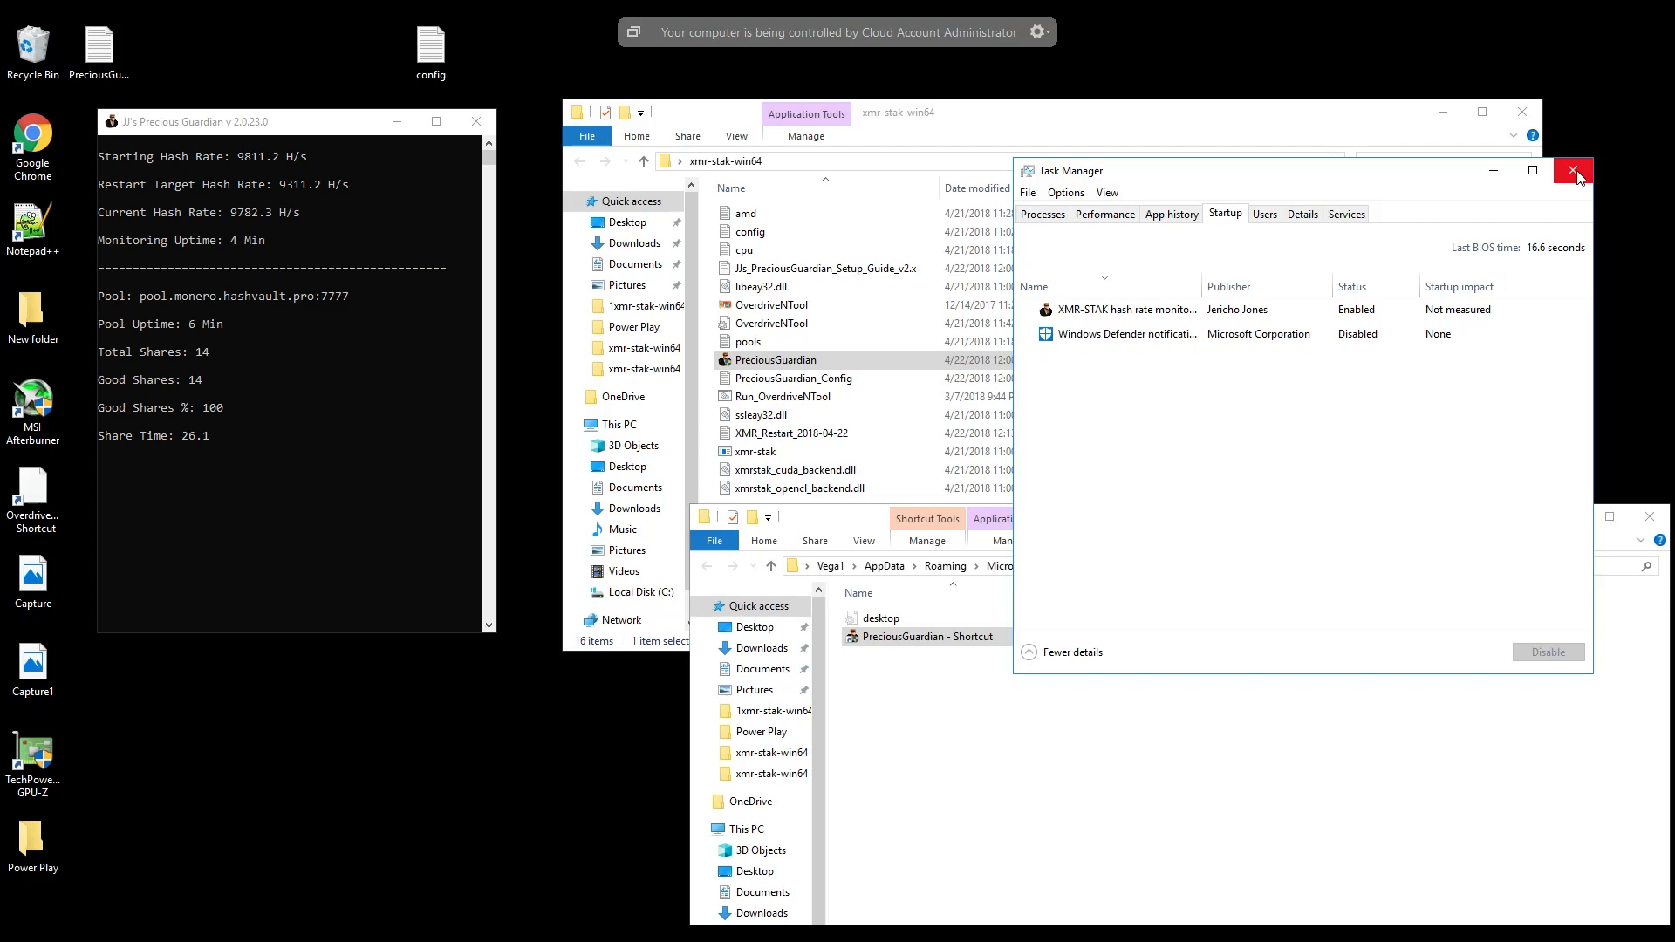
- Close Task Manager on the remote computer after checking its startup programs
click(1576, 172)
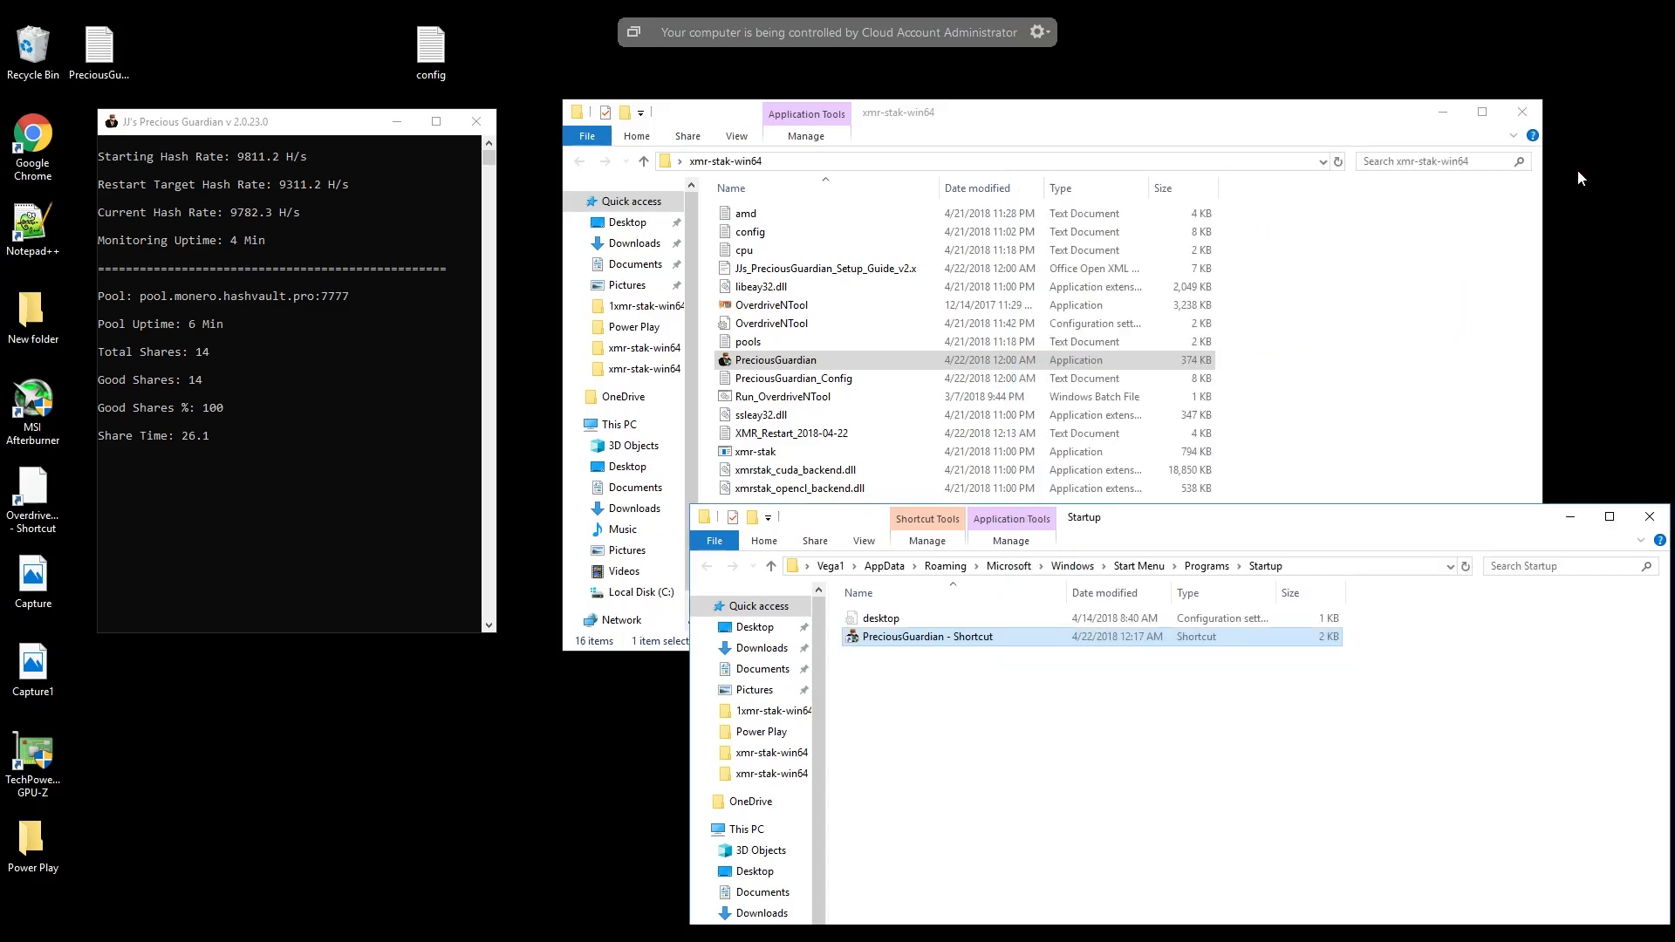